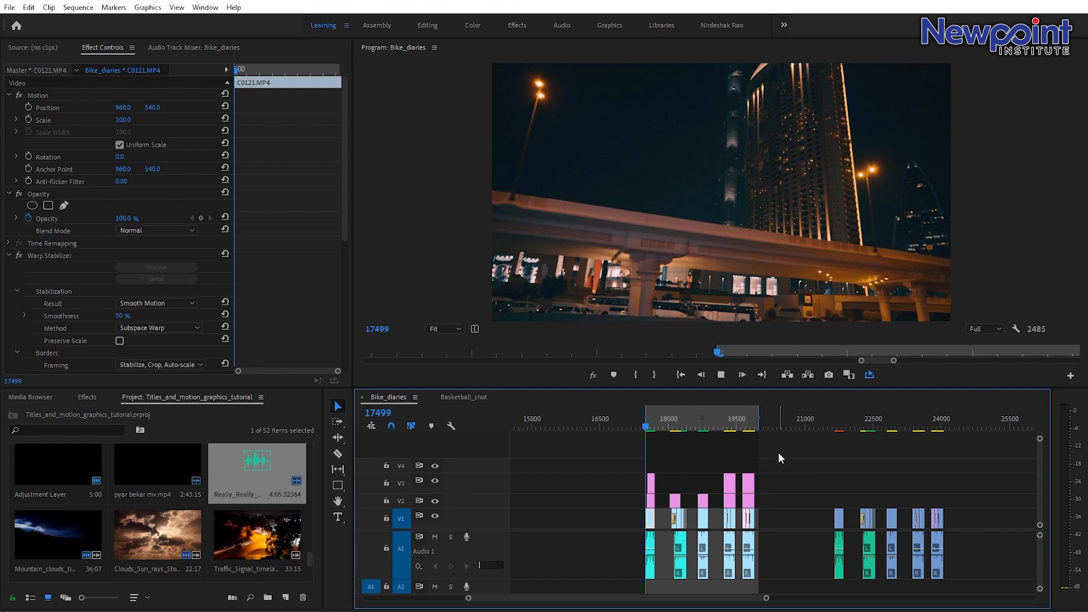
Play back the start of the Bike_diaries sequence from around frame 17500 to review the logo and bike clips.
{"action": "key", "text": "space"}
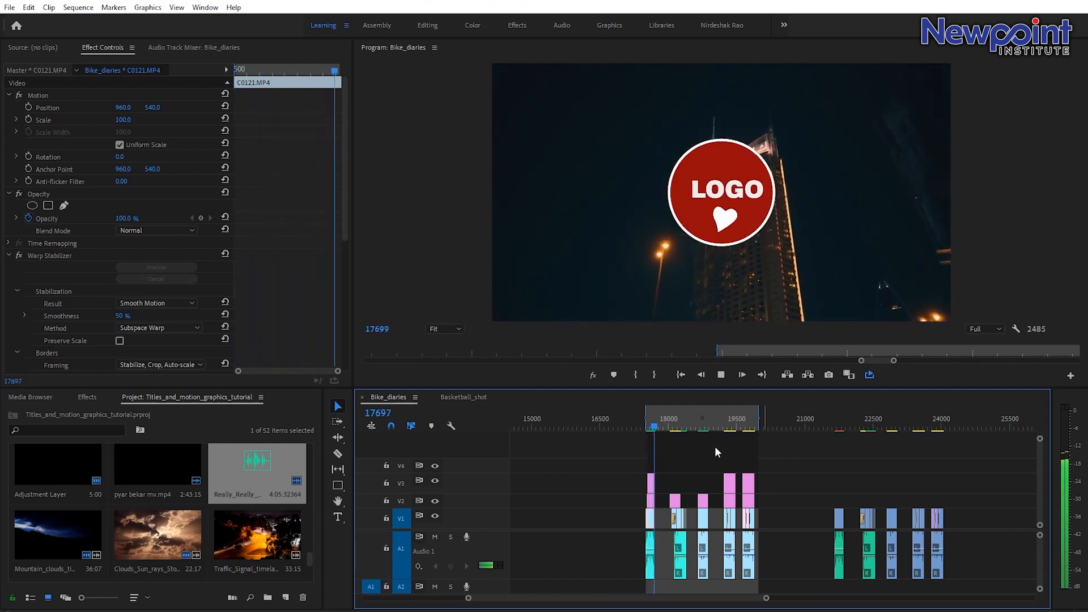
{"action": "left_click", "coordinate": [647, 422]}
{"action": "key", "text": "space"}
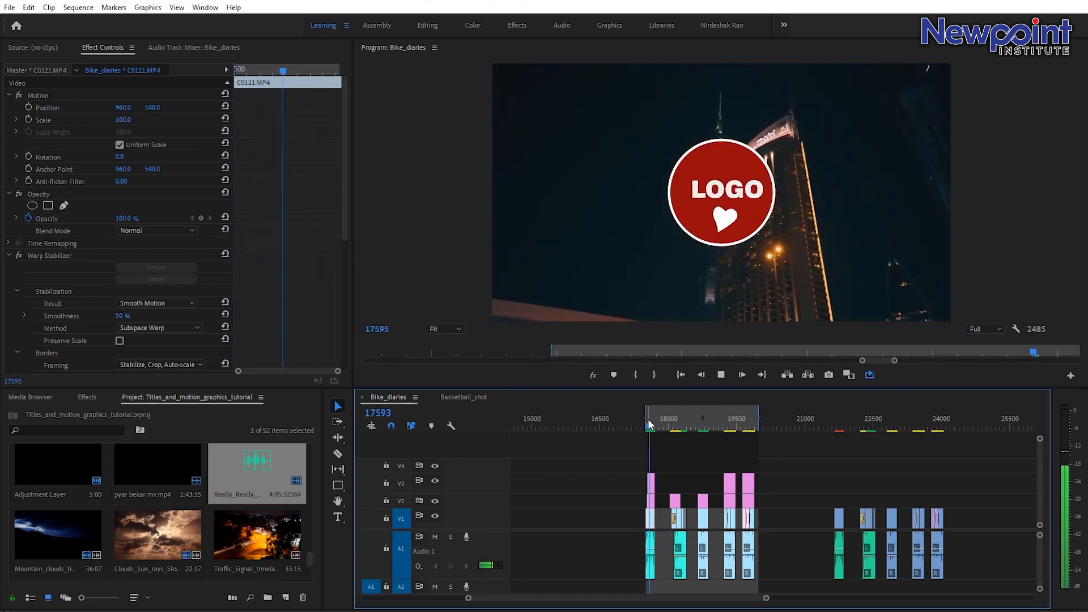
{"action": "key", "text": "space"}
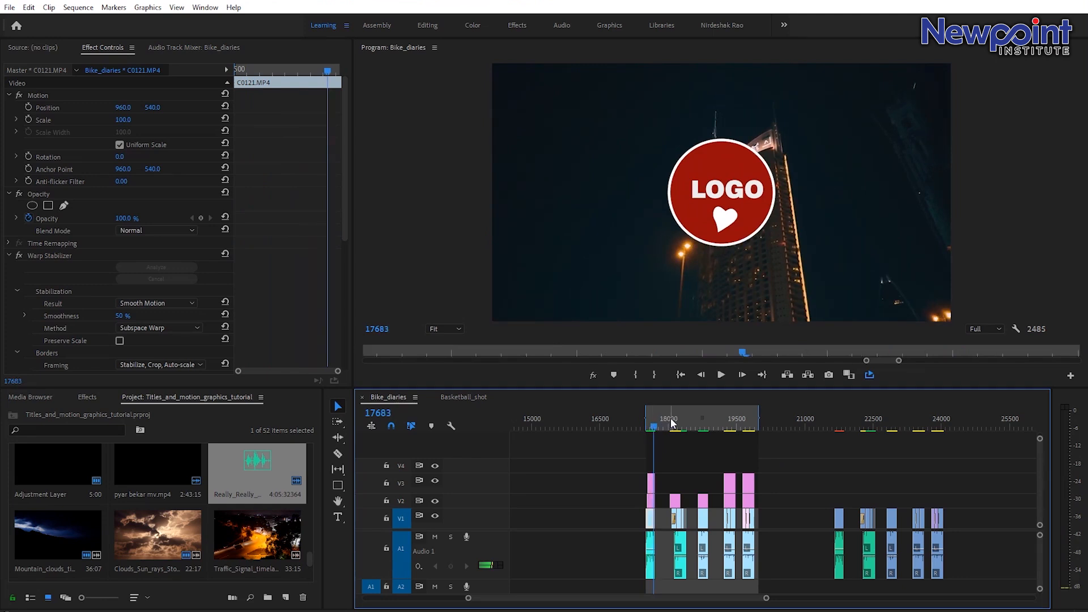
{"action": "left_click", "coordinate": [671, 420]}
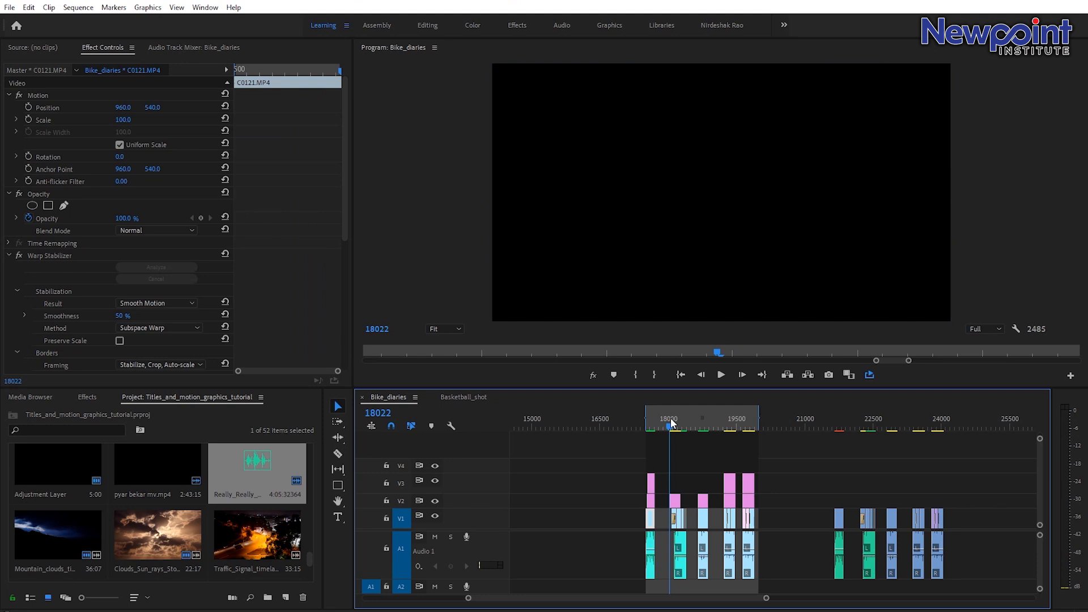
{"action": "key", "text": "space"}
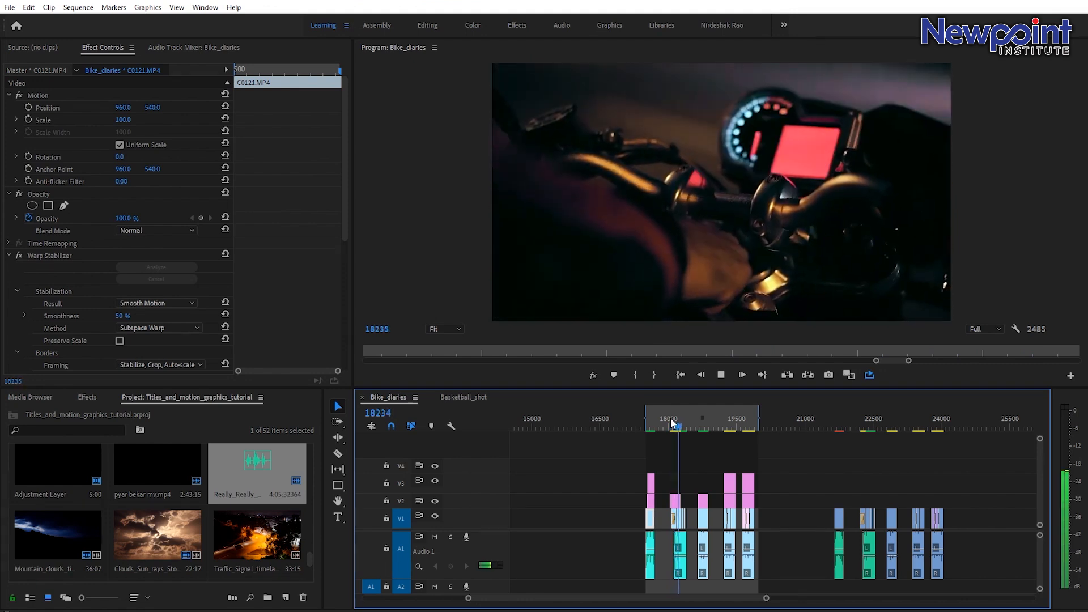
{"action": "key", "text": "space"}
{"action": "left_click", "coordinate": [671, 417]}
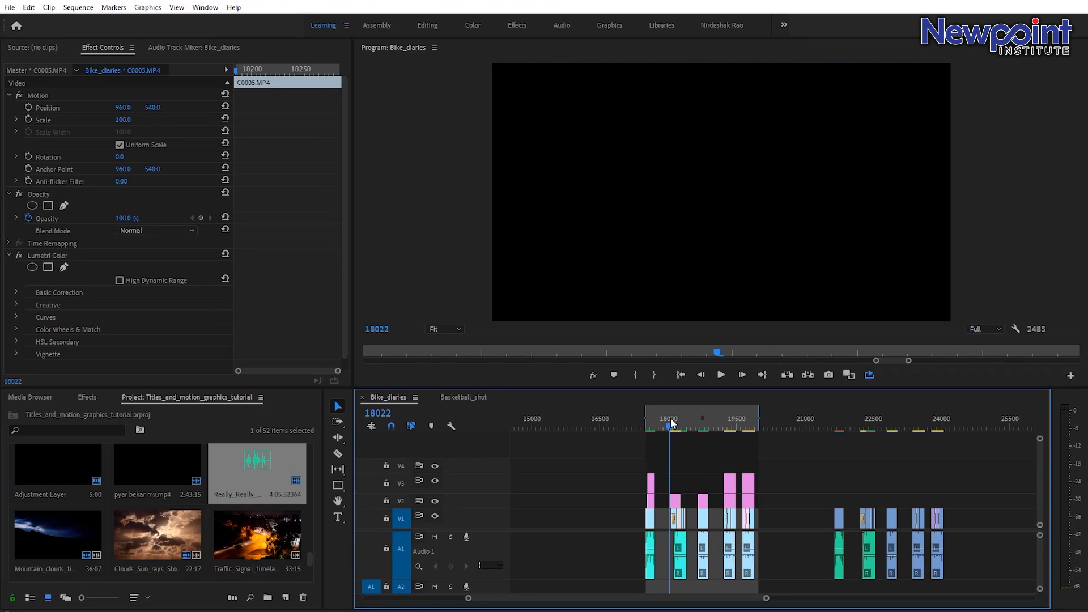
{"action": "key", "text": "space"}
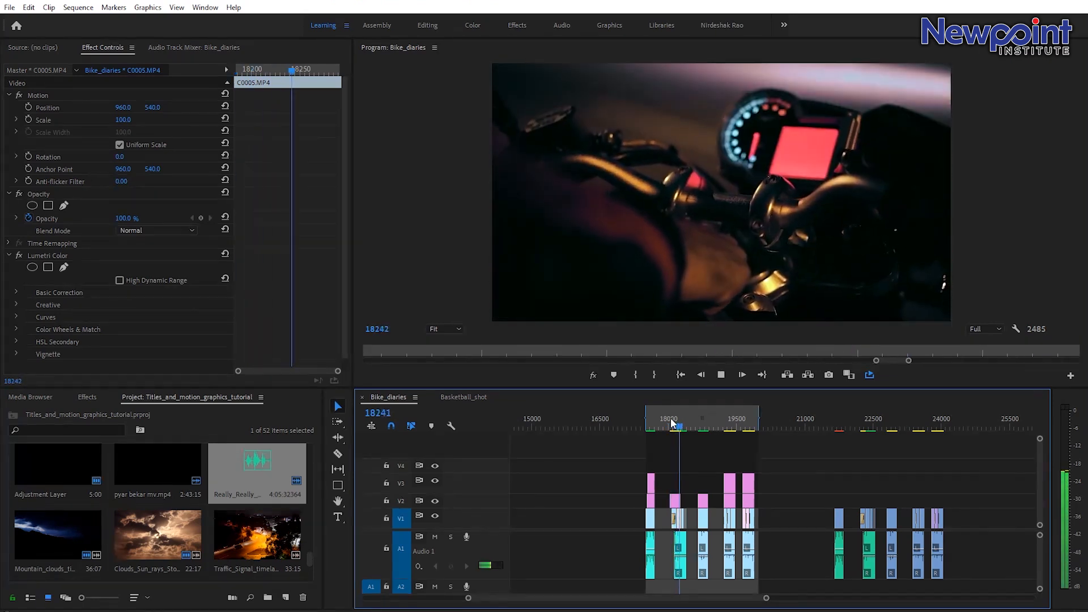
{"action": "key", "text": "space"}
Play back the later text-effect clips around frames 18600 to 19900 to review the glowing and masked titles.
{"action": "left_click", "coordinate": [700, 417]}
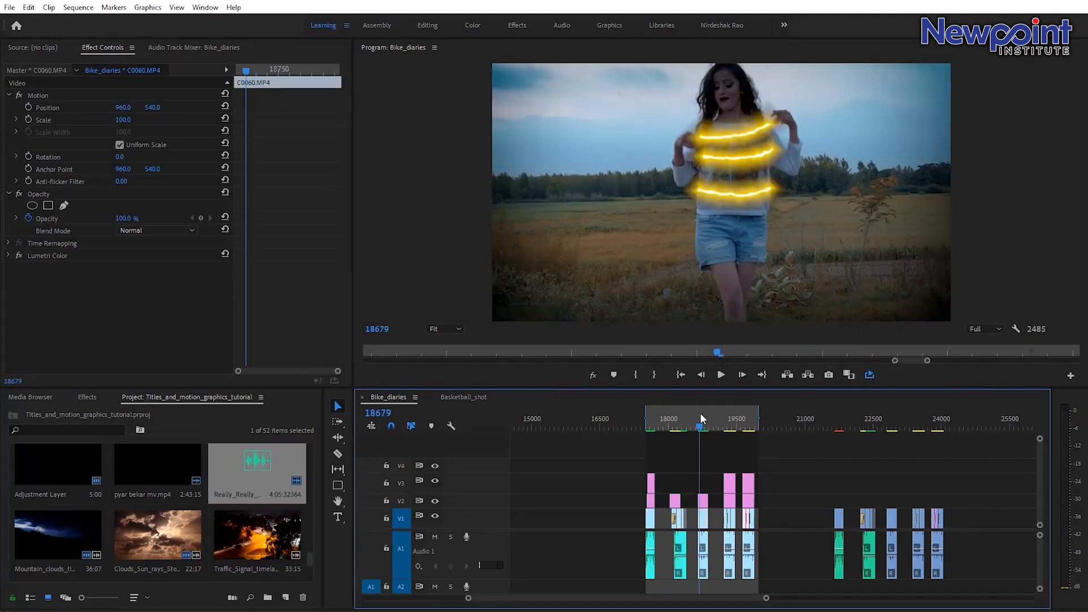
{"action": "left_click", "coordinate": [698, 413]}
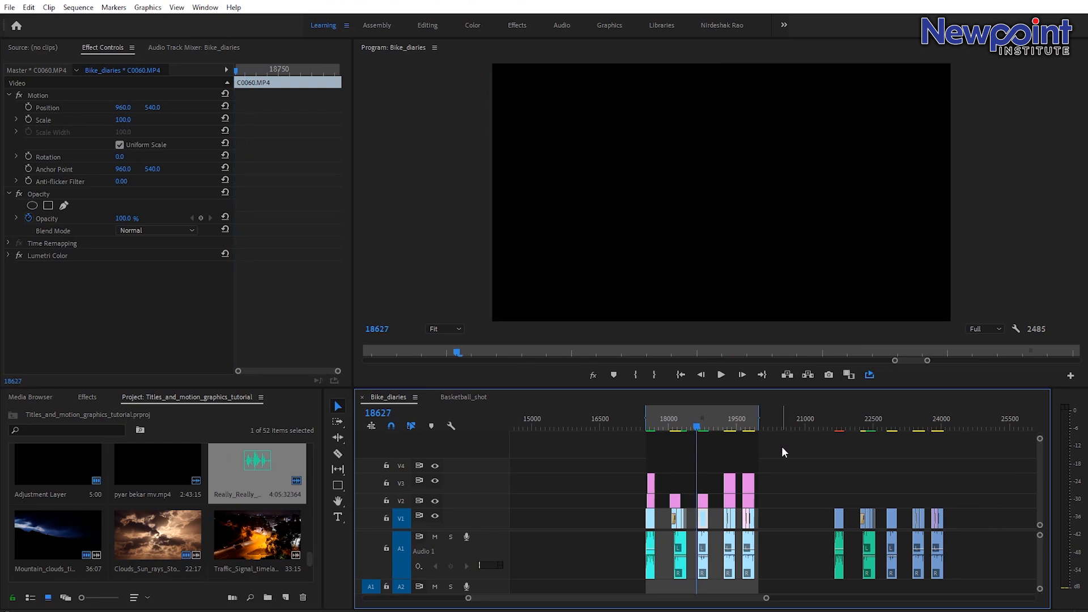
{"action": "key", "text": "space"}
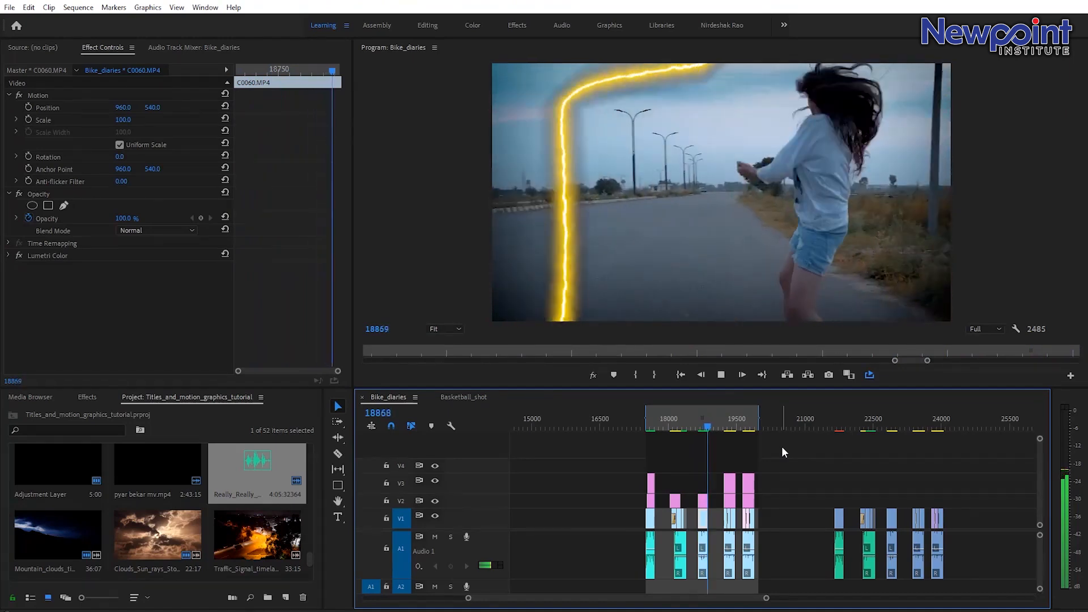
{"action": "key", "text": "space"}
{"action": "left_click", "coordinate": [698, 426]}
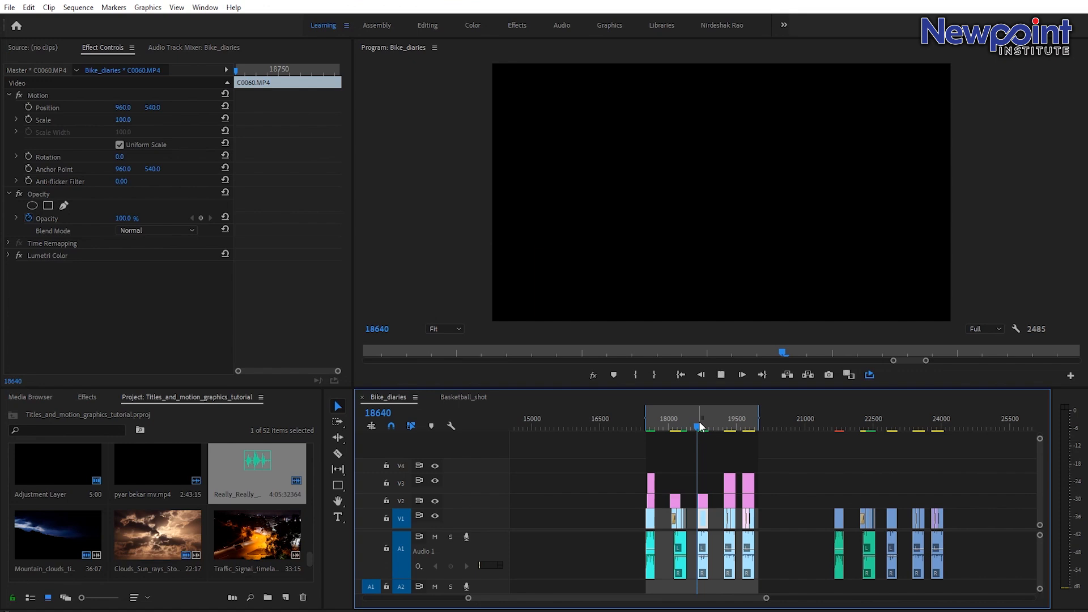
{"action": "key", "text": "space"}
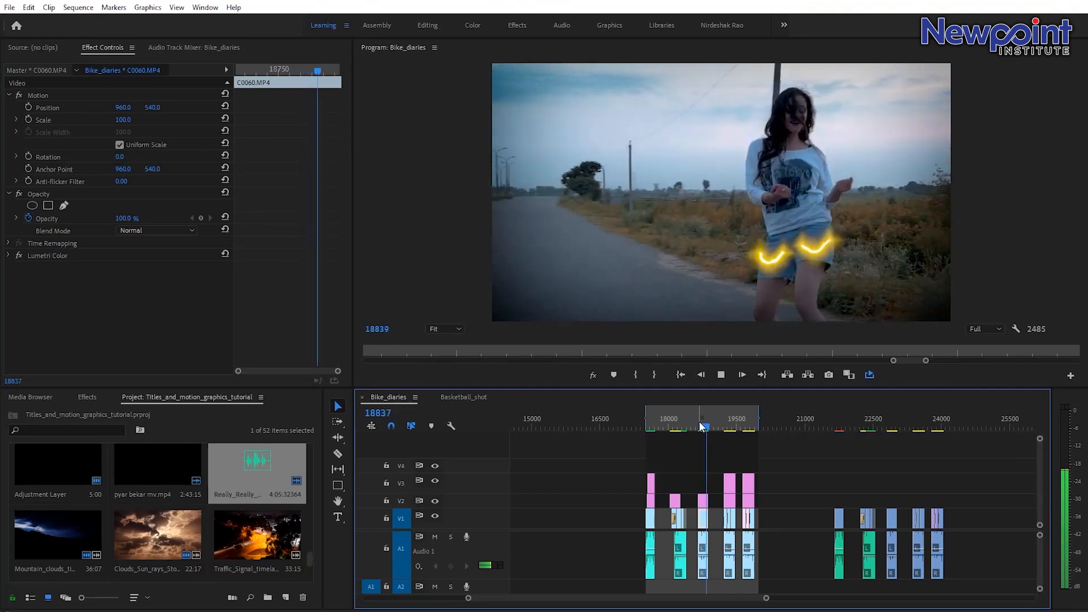
{"action": "key", "text": "space"}
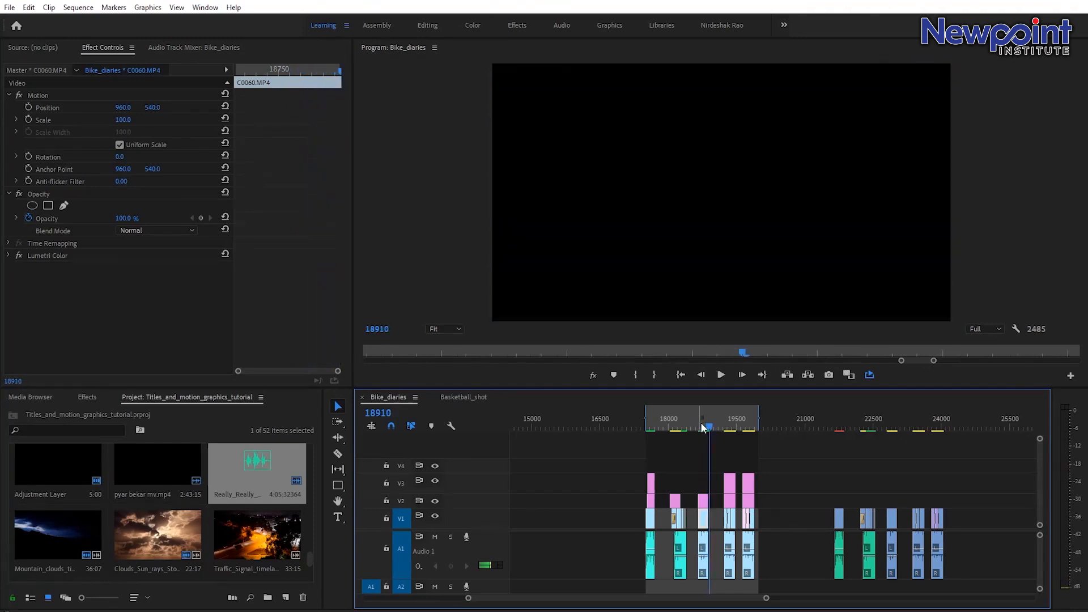
{"action": "left_click", "coordinate": [726, 424]}
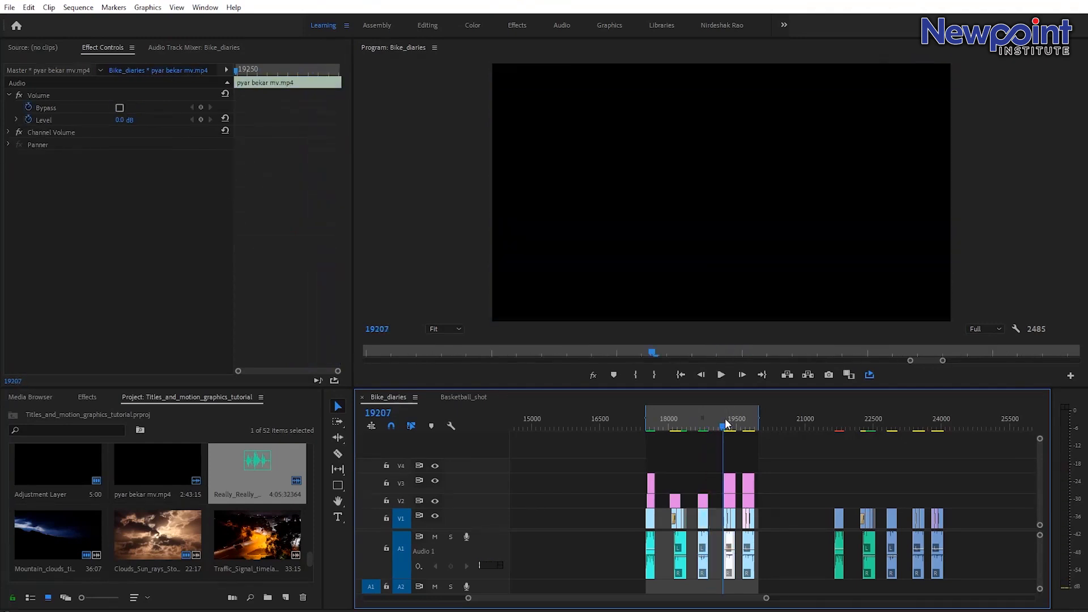
{"action": "key", "text": "space"}
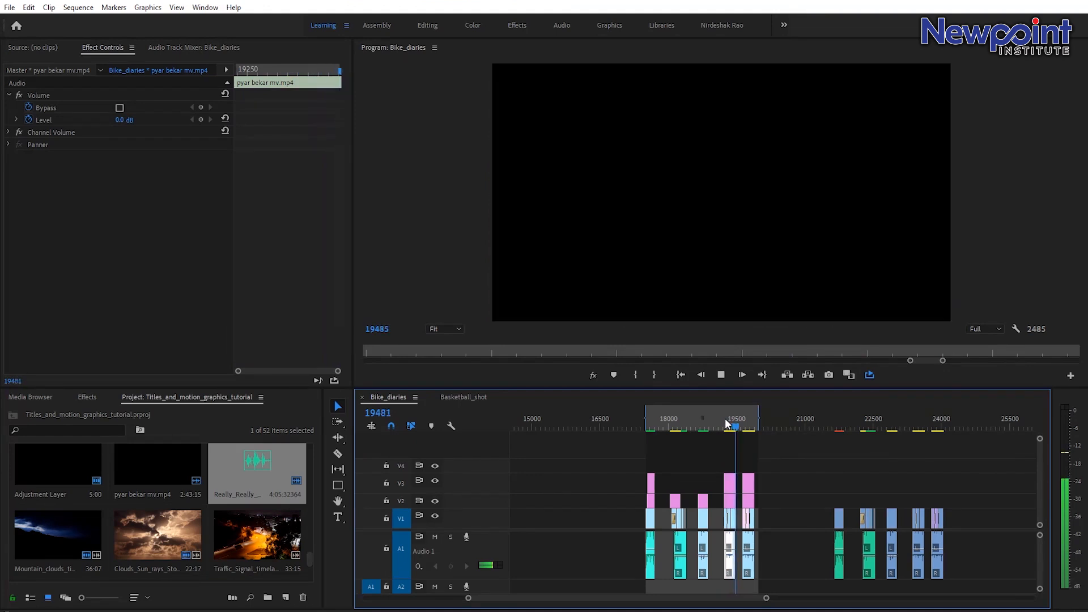
{"action": "left_click", "coordinate": [728, 424]}
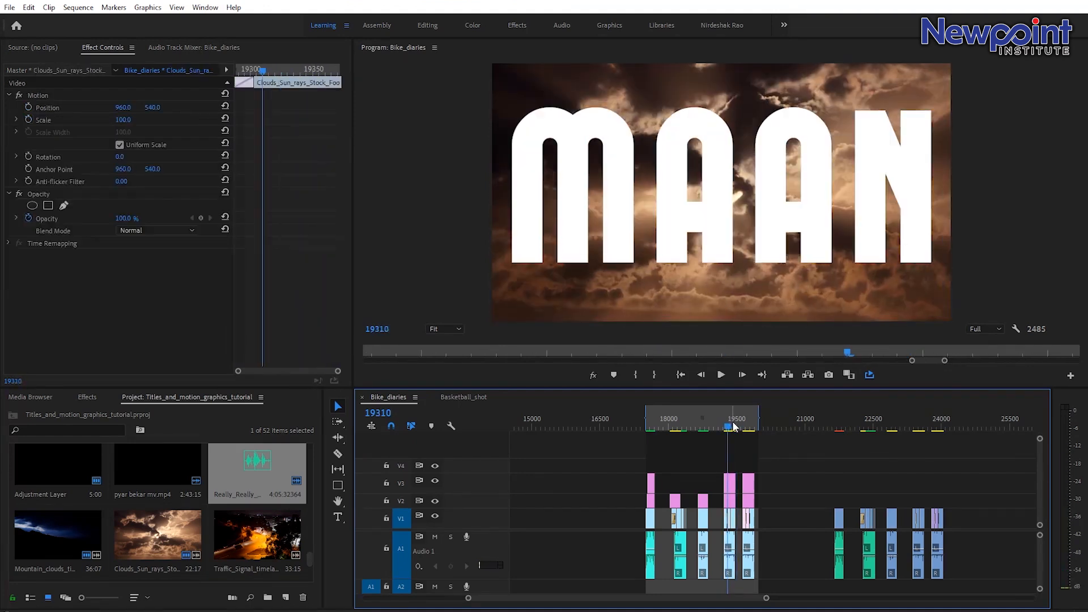
{"action": "left_click", "coordinate": [732, 426]}
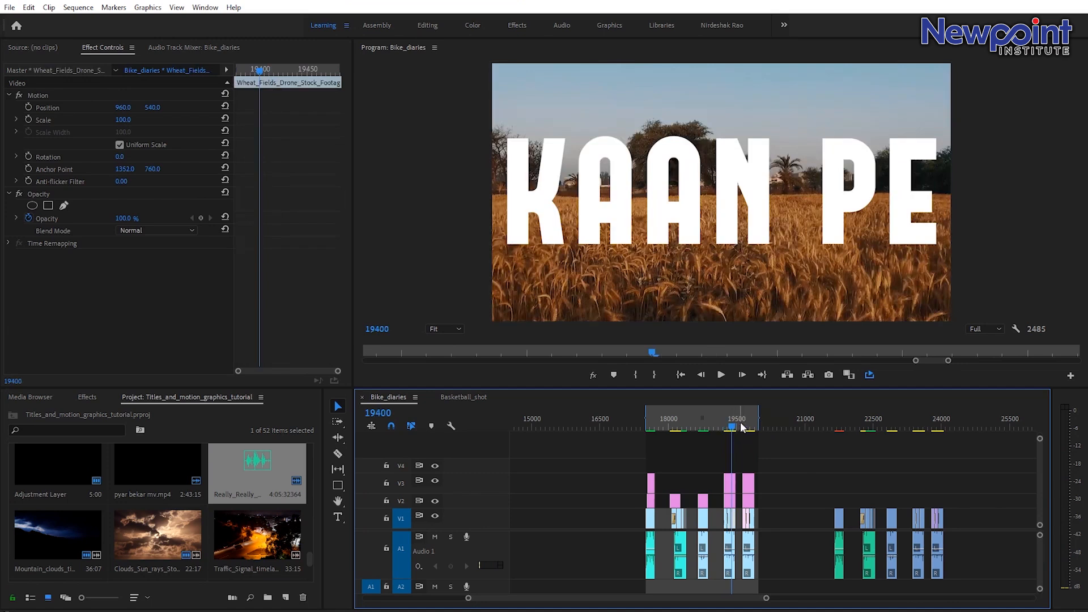
{"action": "left_click", "coordinate": [743, 426]}
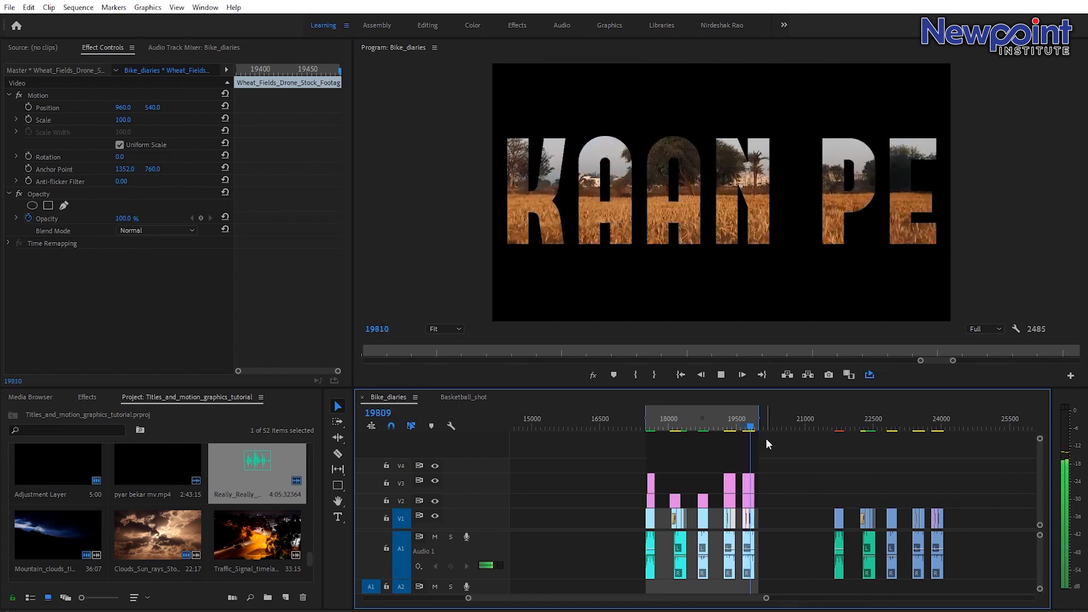
{"action": "key", "text": "space"}
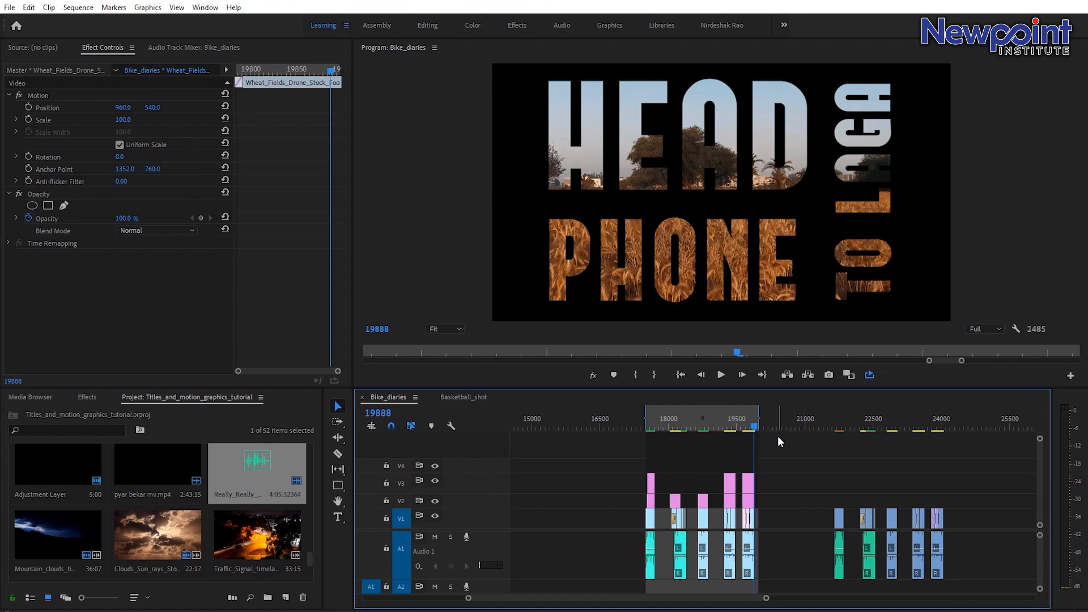
Add a test text layer reading dvkjjshv at the playhead near frame 21282 with the Type tool.
{"action": "left_click", "coordinate": [777, 441]}
{"action": "left_click", "coordinate": [826, 418]}
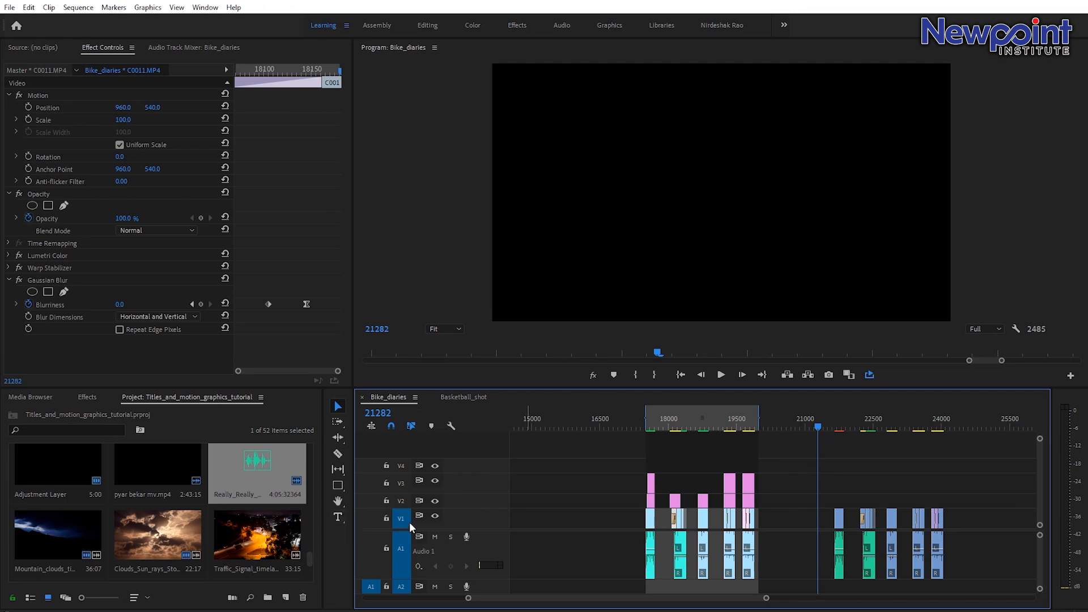
{"action": "left_click", "coordinate": [338, 517]}
{"action": "left_click", "coordinate": [734, 197]}
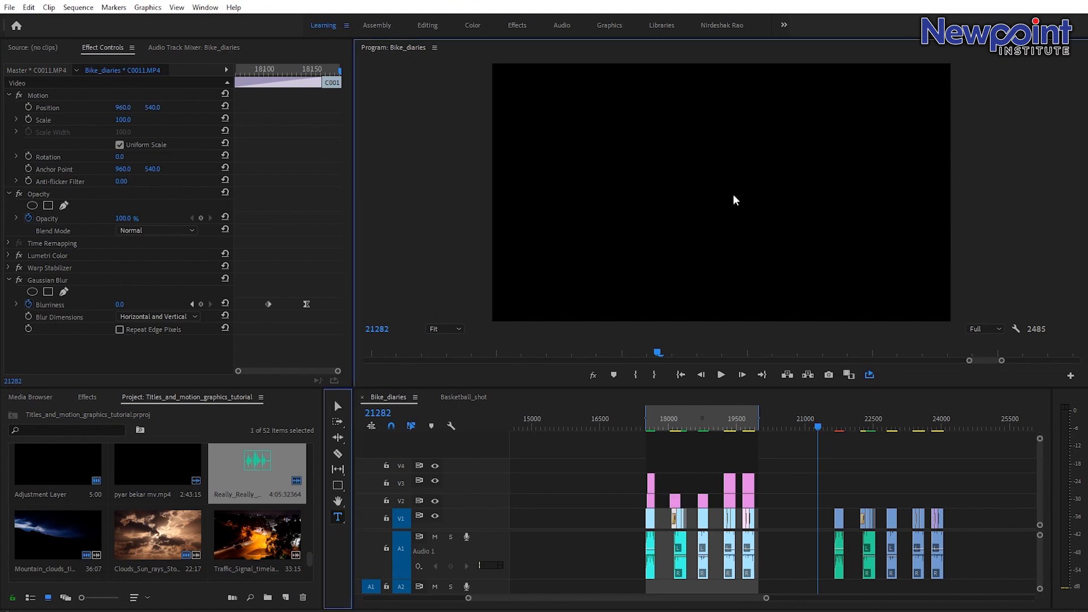
{"action": "type", "text": "dvkjjshv"}
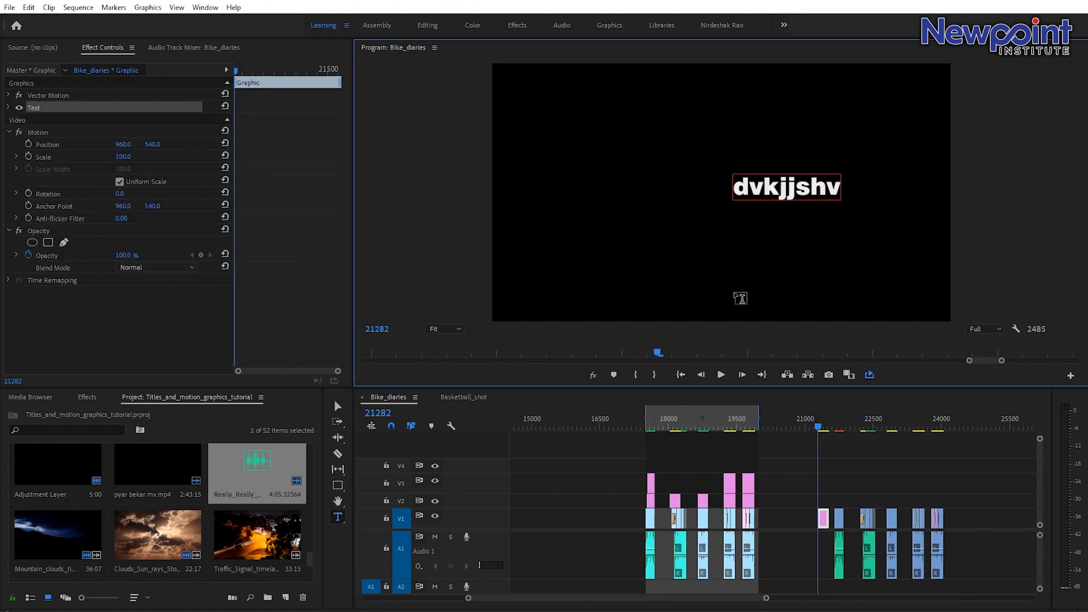
Inspect the text properties and move the new graphic clip up to track V2.
{"action": "left_click", "coordinate": [9, 108]}
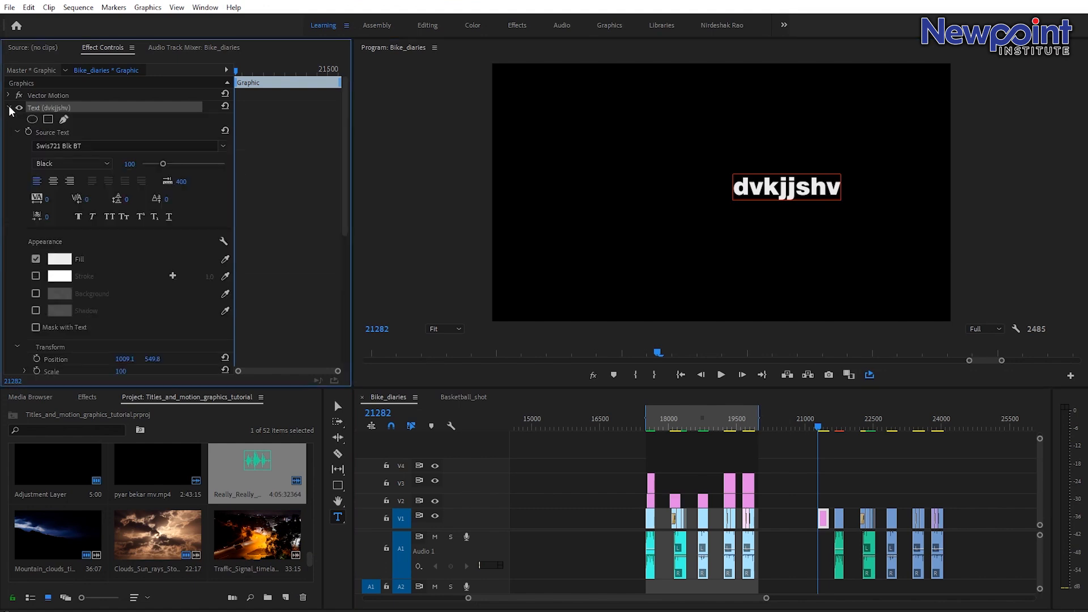
{"action": "left_click", "coordinate": [9, 108]}
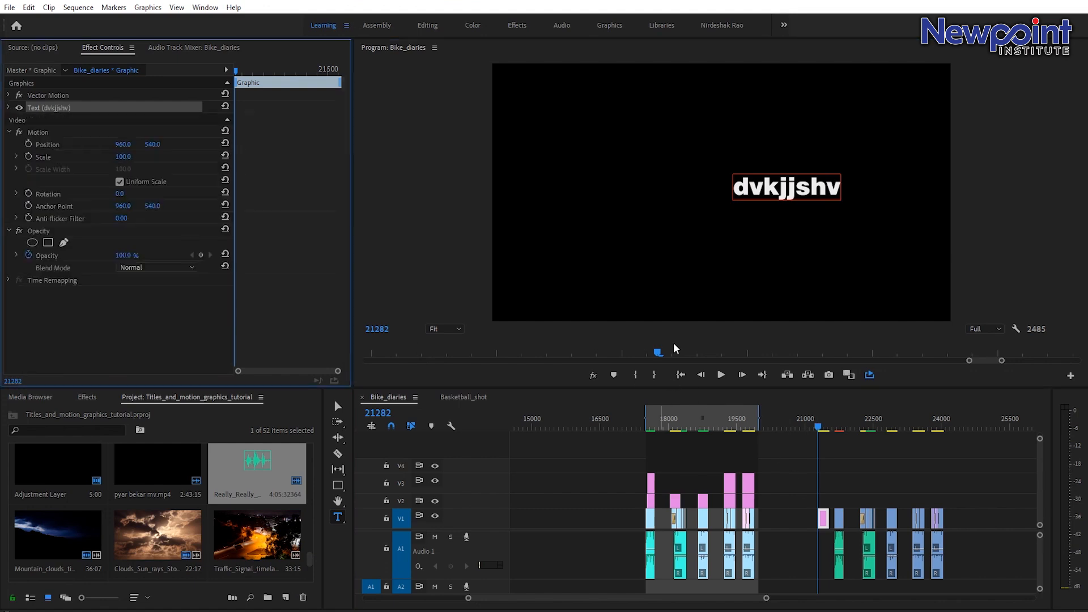
{"action": "left_click", "coordinate": [823, 523]}
{"action": "left_click_drag", "start_coordinate": [823, 522], "coordinate": [825, 506]}
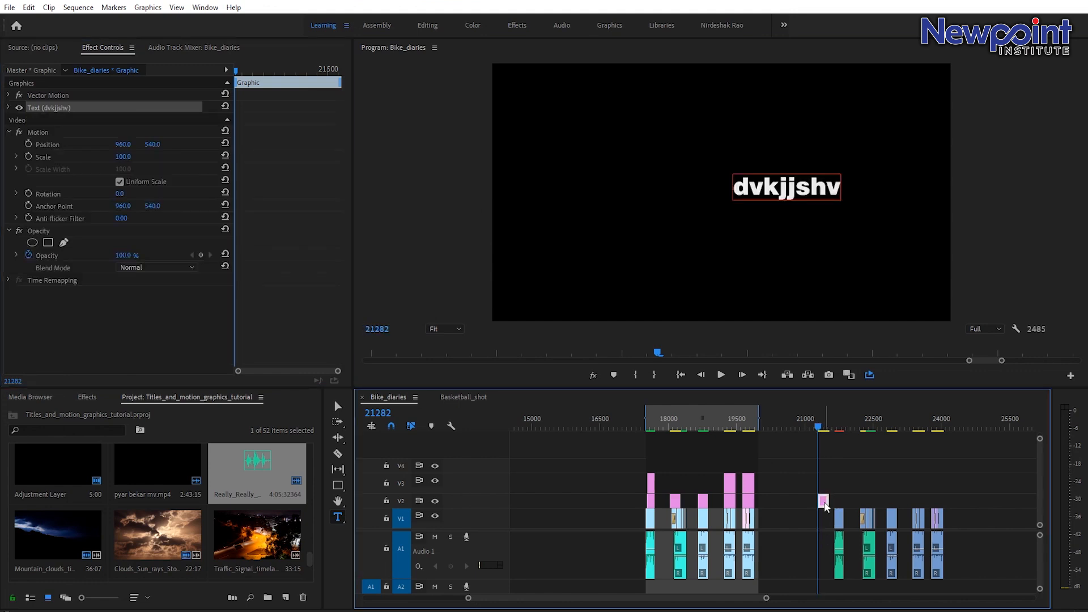
Select the test graphic clip with the Selection tool and delete it.
{"action": "left_click_drag", "start_coordinate": [821, 430], "coordinate": [825, 431]}
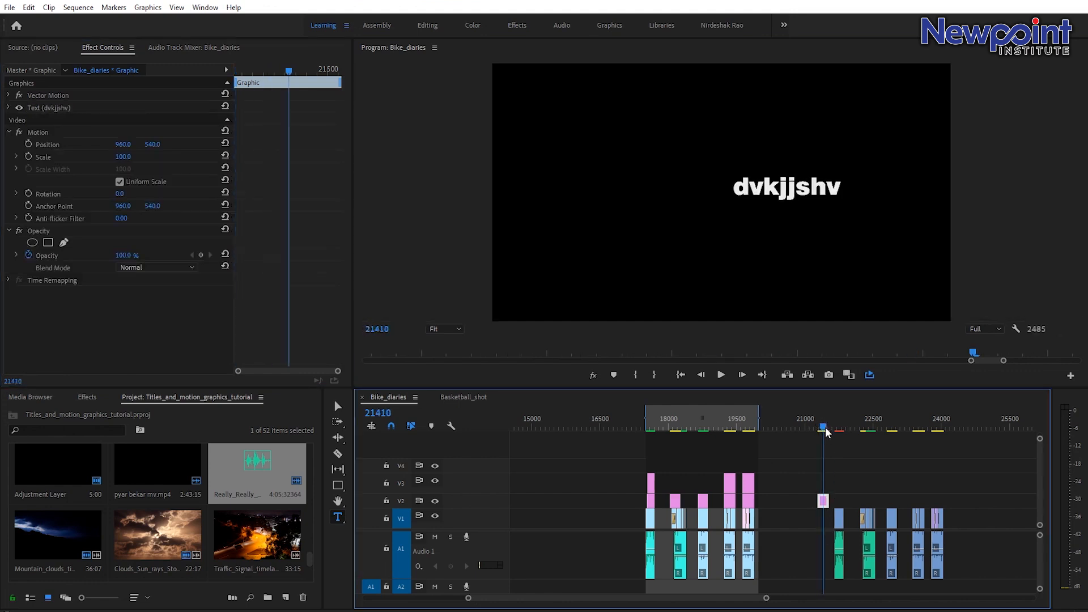
{"action": "key", "text": "v"}
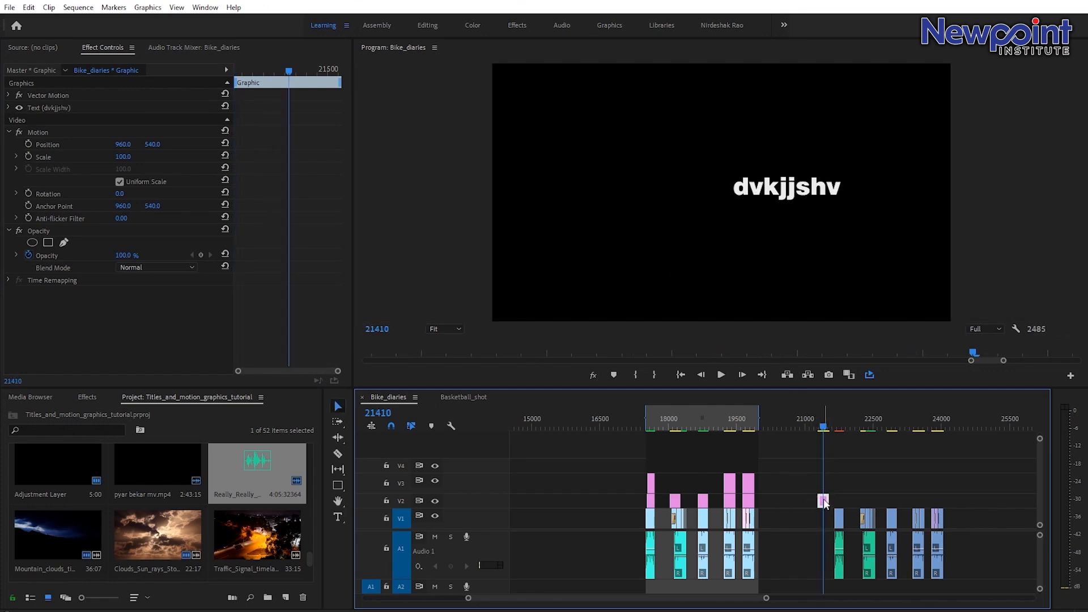
{"action": "key", "text": "Delete"}
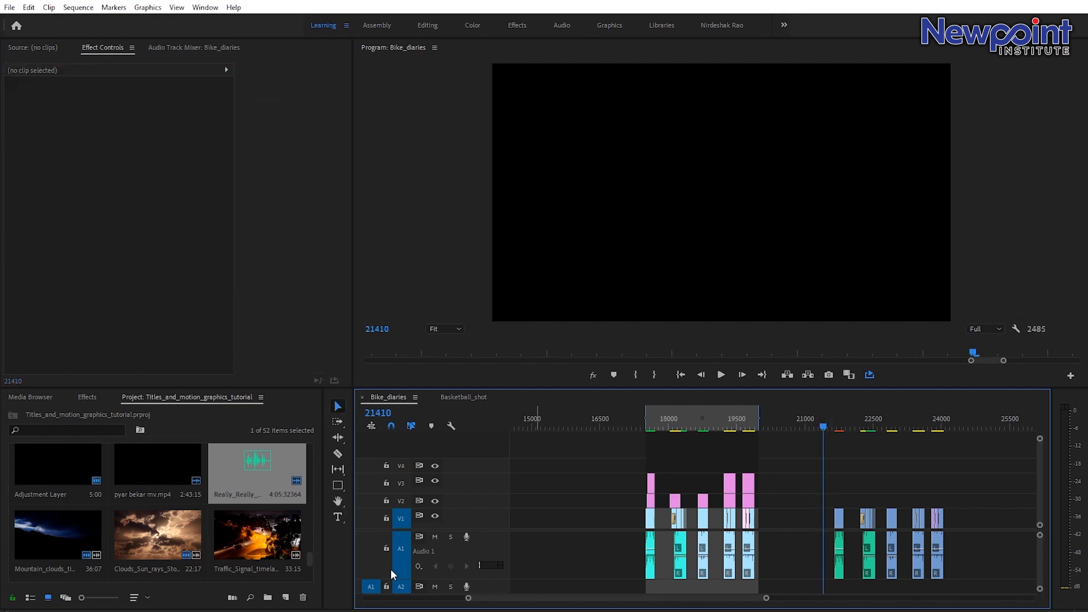
{"action": "scroll", "coordinate": [294, 503], "scroll_direction": "down", "scroll_amount": 5}
{"action": "scroll", "coordinate": [293, 502], "scroll_direction": "down", "scroll_amount": 3}
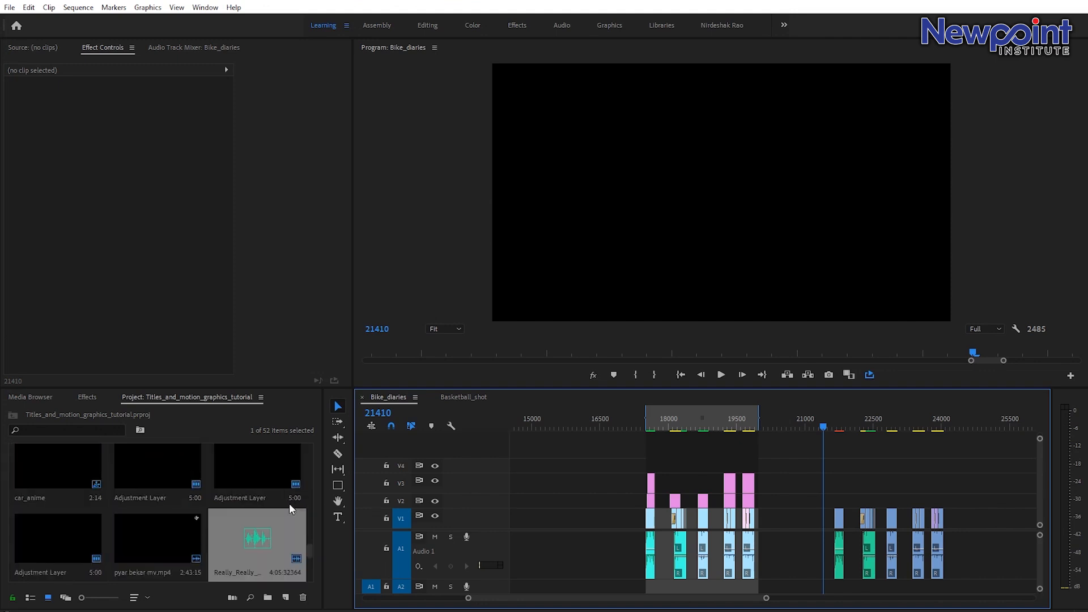
{"action": "scroll", "coordinate": [283, 535], "scroll_direction": "down", "scroll_amount": 2}
{"action": "left_click", "coordinate": [208, 540]}
{"action": "right_click", "coordinate": [195, 538]}
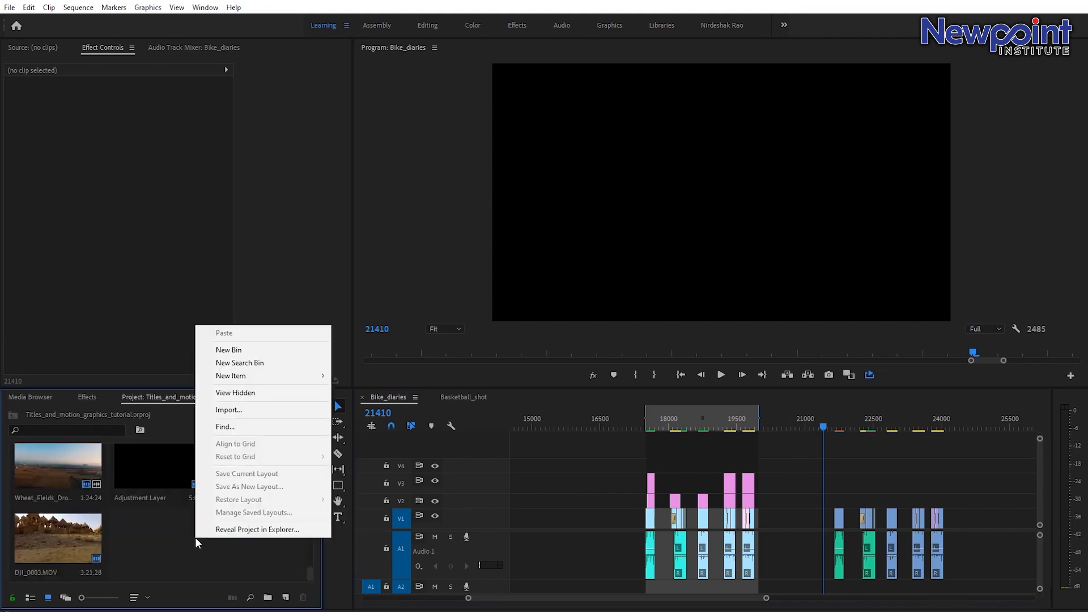
{"action": "mouse_move", "coordinate": [233, 380]}
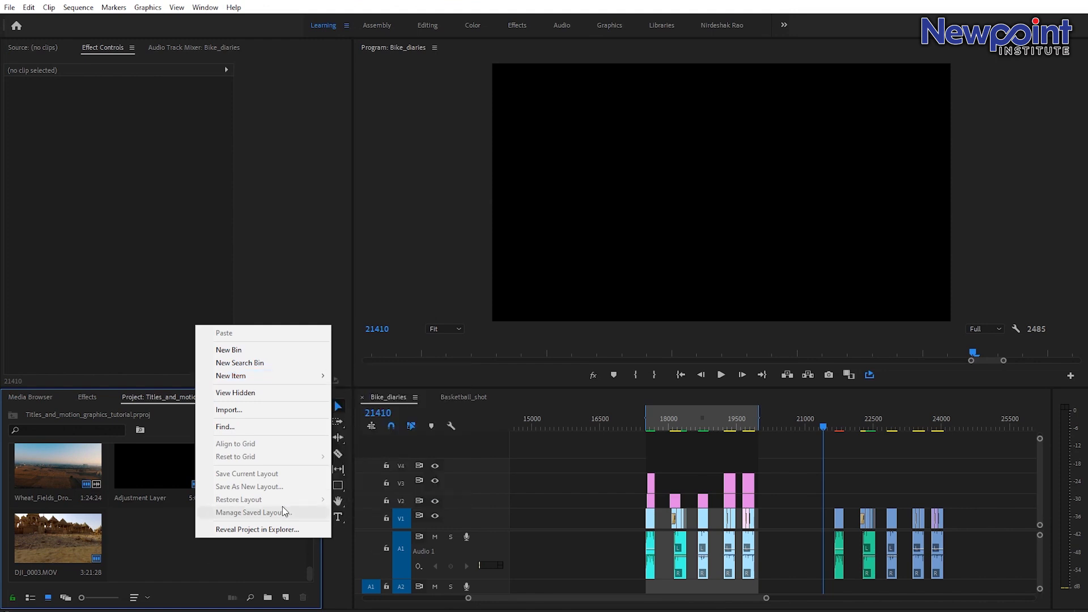
{"action": "left_click", "coordinate": [168, 564]}
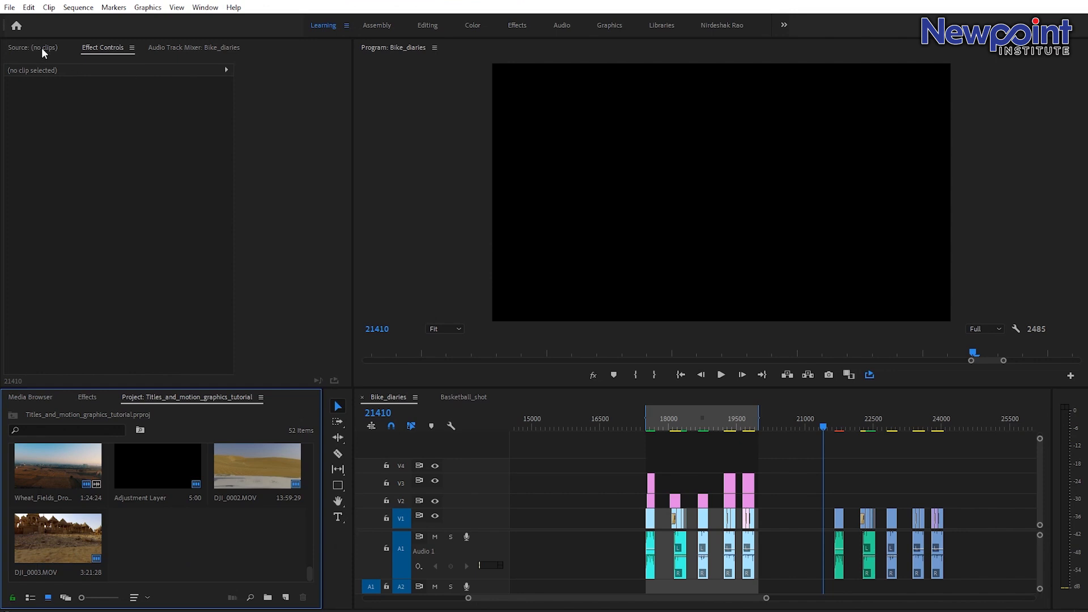
Create a new 1920 x 1080 legacy title named Title 02.
{"action": "left_click", "coordinate": [10, 8]}
{"action": "mouse_move", "coordinate": [106, 21]}
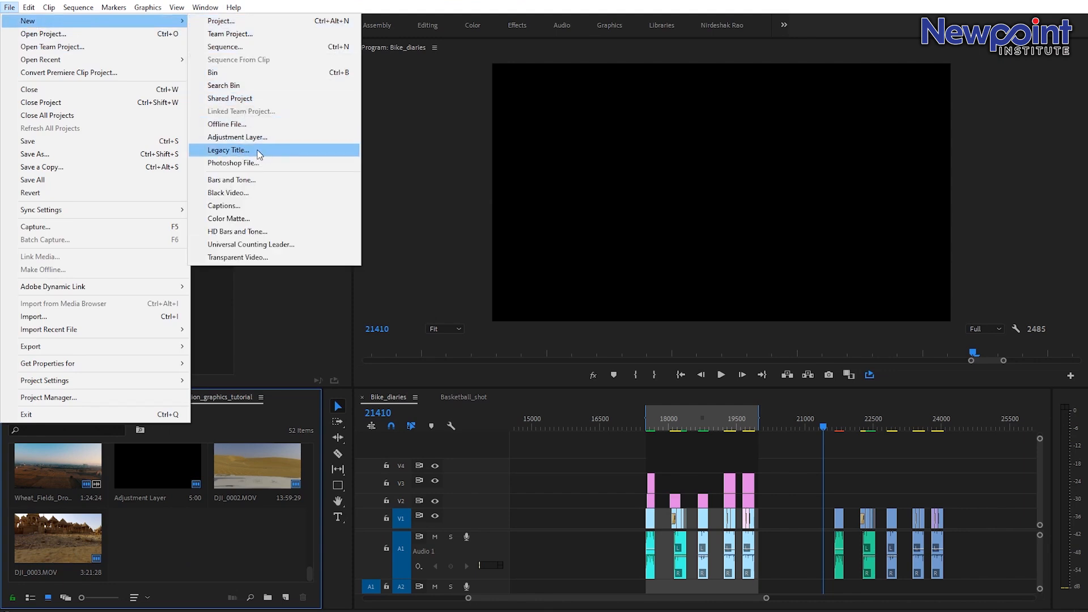
{"action": "left_click", "coordinate": [278, 149]}
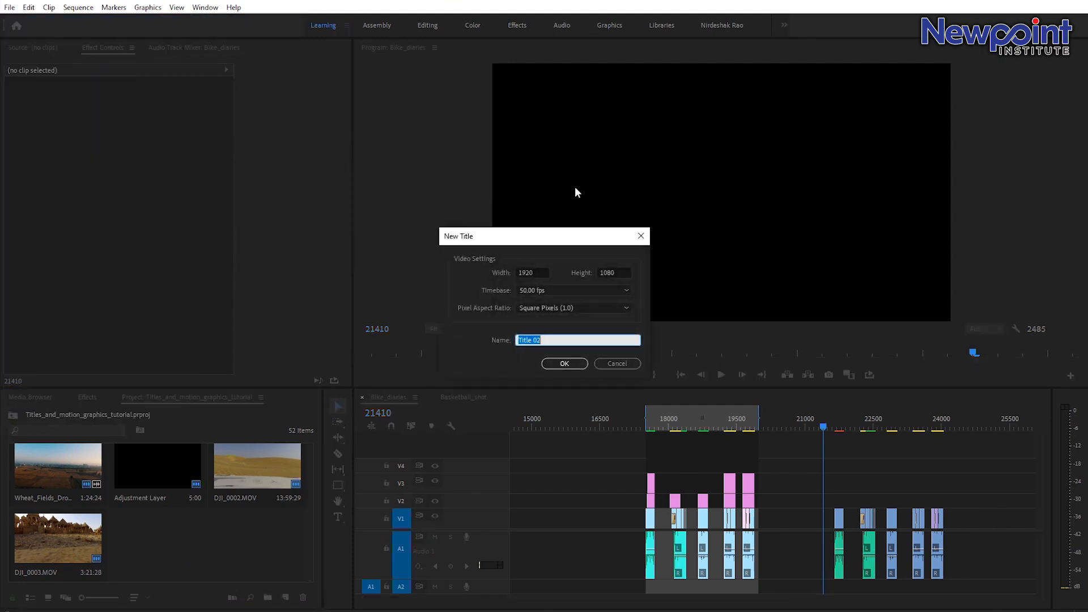
{"action": "left_click", "coordinate": [559, 363]}
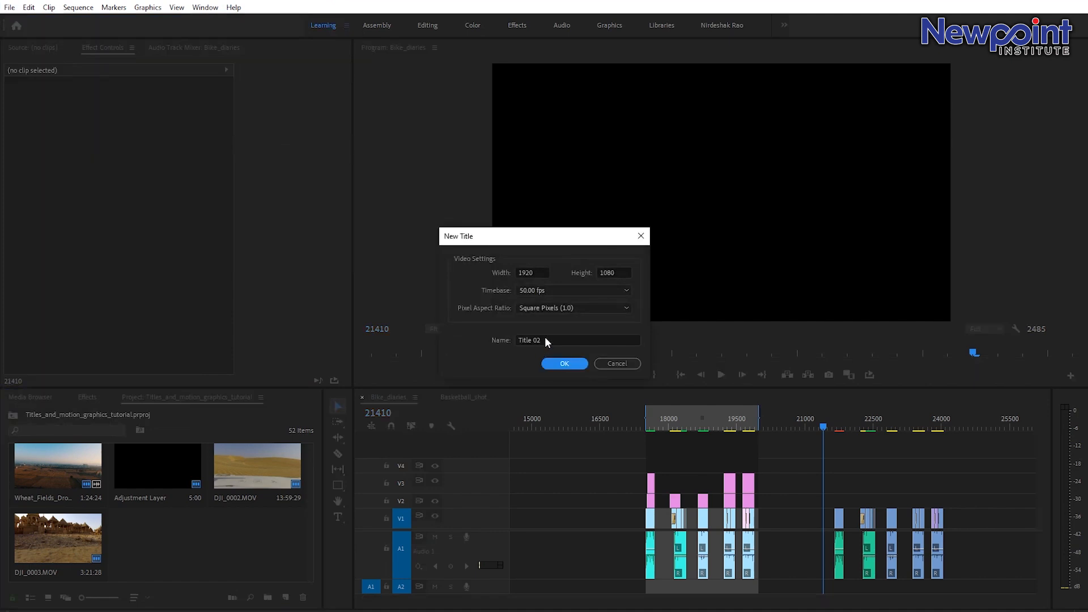
Confirm the new Title 02 and add the test text frvbervgerv in the legacy title designer.
{"action": "left_click_drag", "start_coordinate": [545, 340], "coordinate": [488, 339]}
{"action": "left_click", "coordinate": [565, 364]}
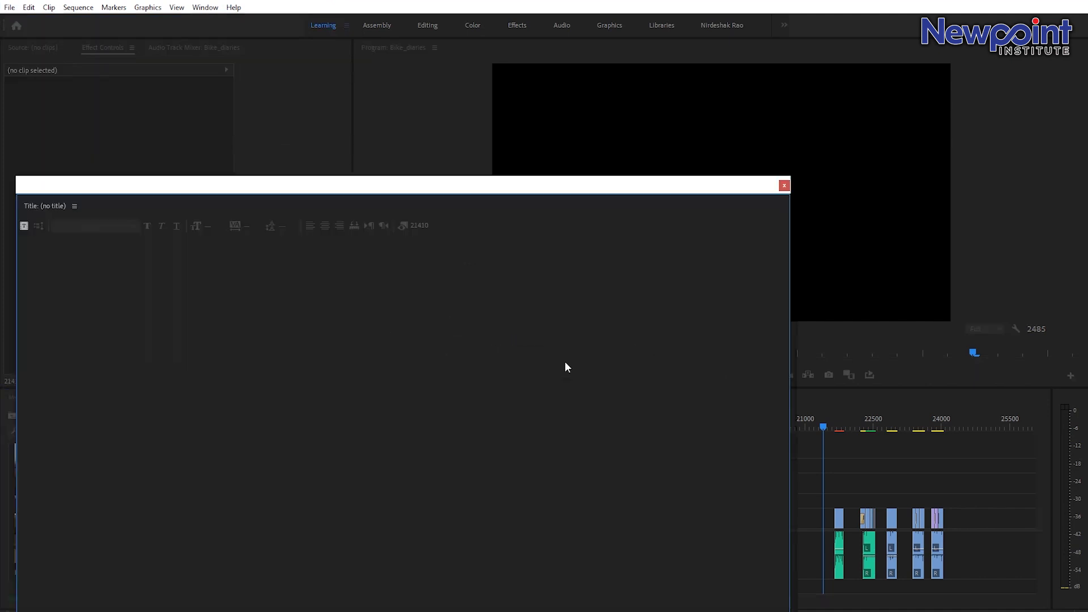
{"action": "left_click_drag", "start_coordinate": [530, 184], "coordinate": [641, 39]}
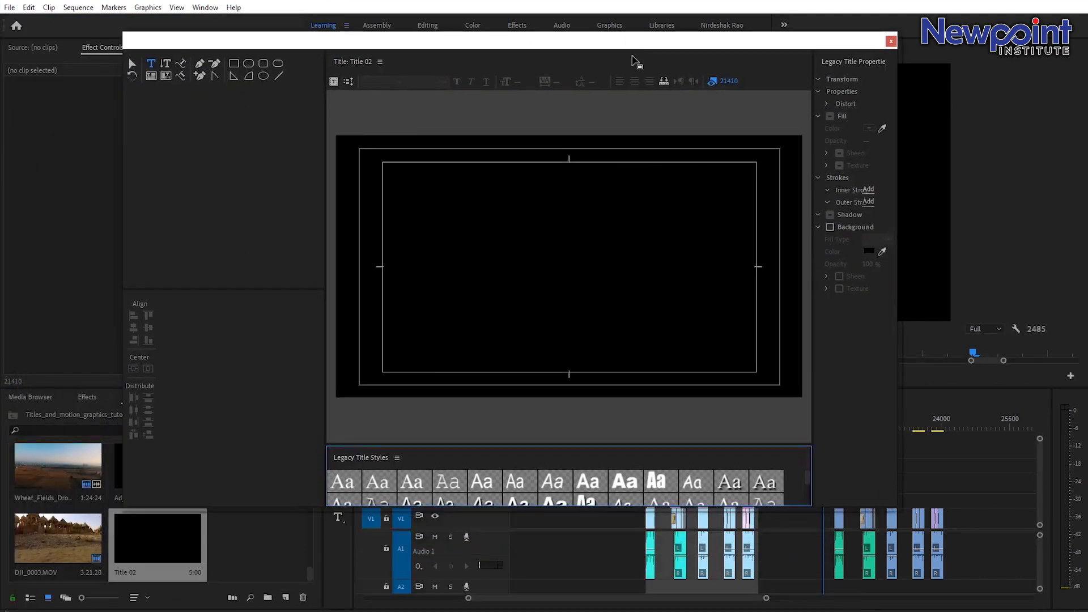
{"action": "left_click", "coordinate": [550, 255]}
{"action": "type", "text": "frvbervgerv"}
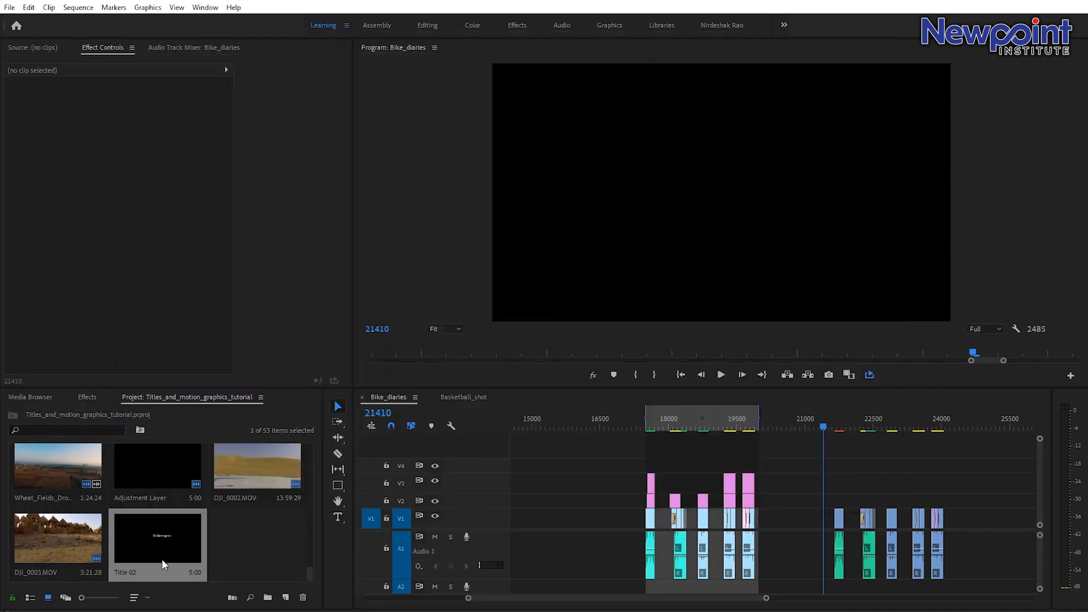
Place Title 02 on track V2 near frame 21750, then select it and delete it.
{"action": "left_click_drag", "start_coordinate": [162, 546], "coordinate": [838, 481]}
{"action": "left_click", "coordinate": [839, 427]}
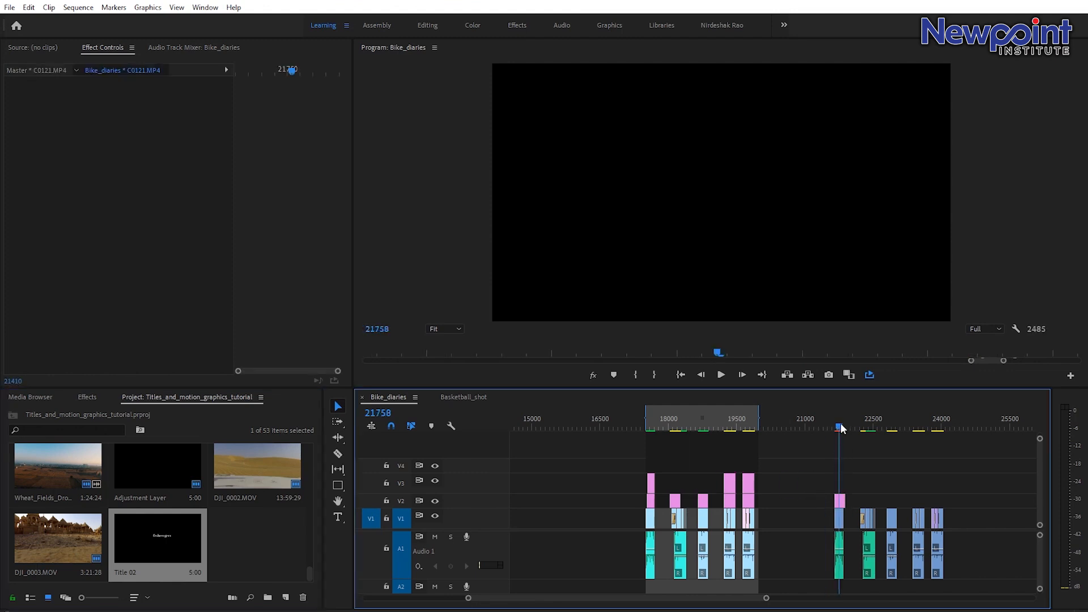
{"action": "left_click", "coordinate": [840, 501]}
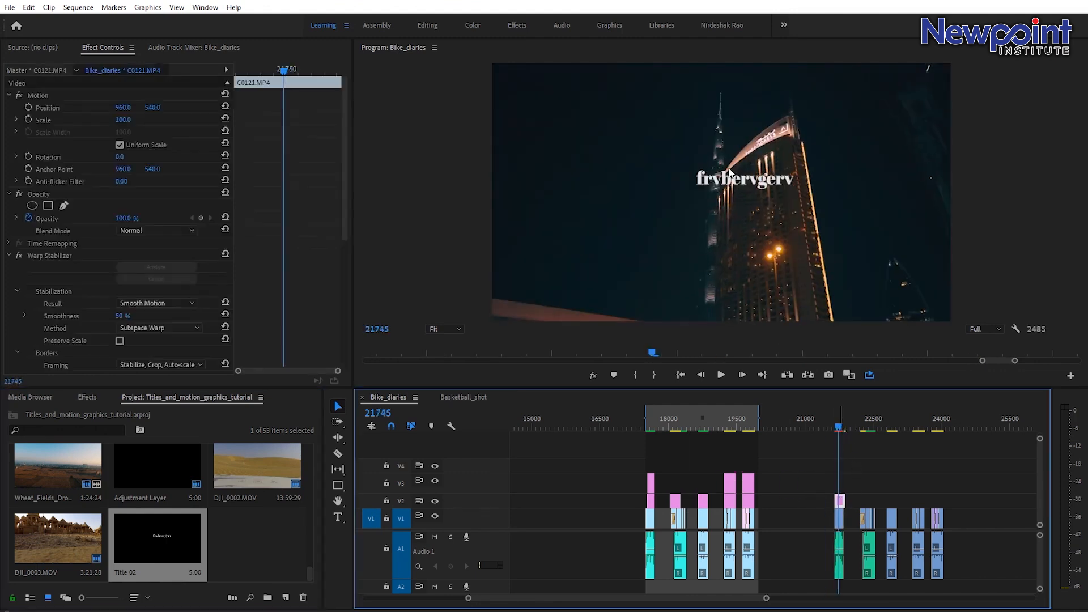
{"action": "key", "text": "Delete"}
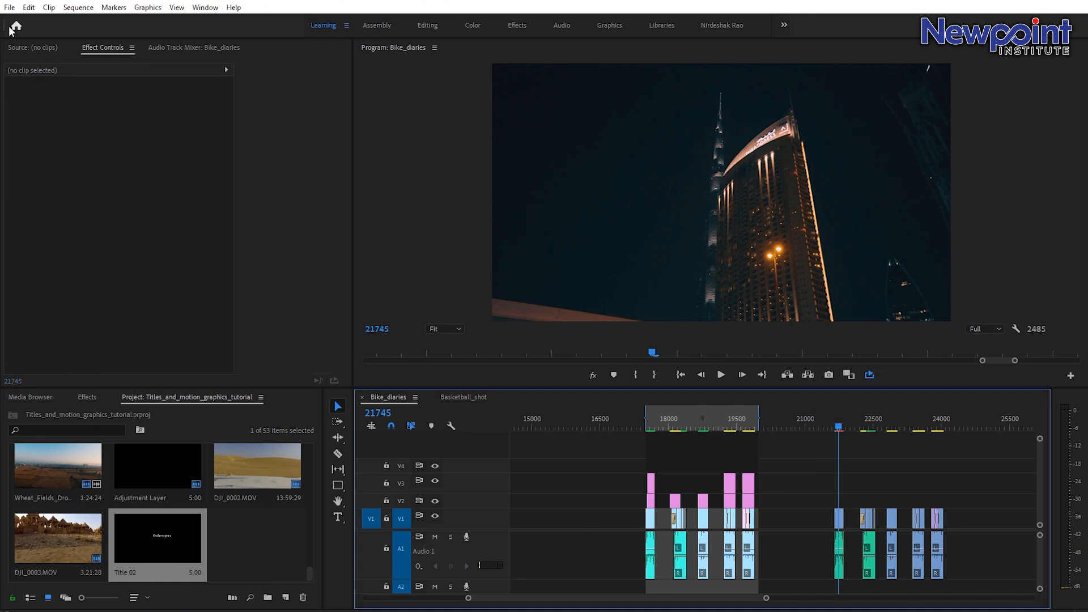
{"action": "left_click", "coordinate": [12, 11]}
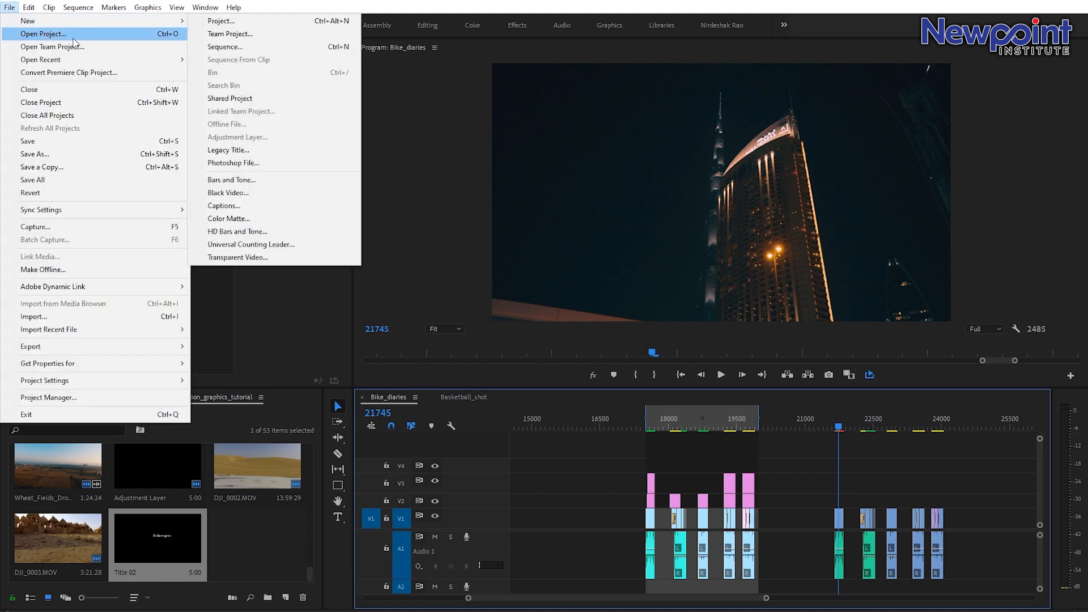
{"action": "mouse_move", "coordinate": [79, 7]}
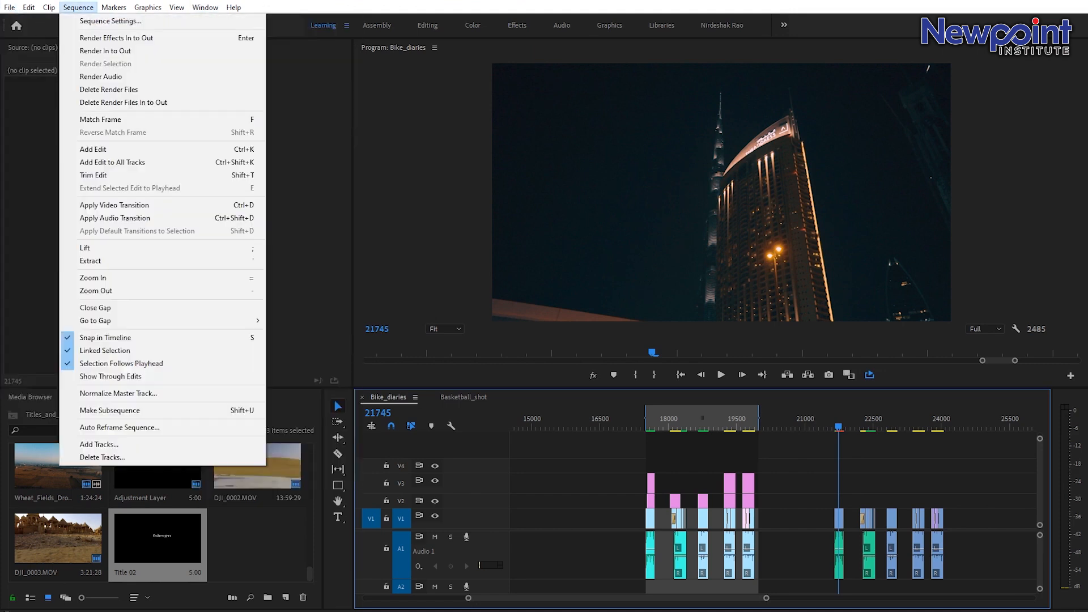
{"action": "left_click", "coordinate": [522, 3]}
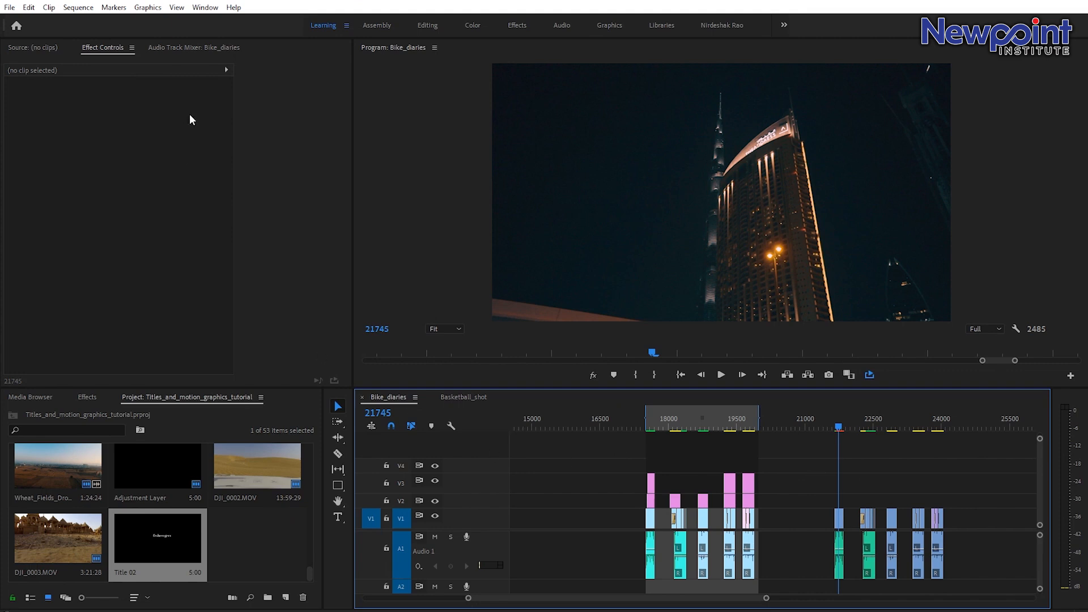
Open the Essential Graphics panel and switch it to its Edit section.
{"action": "left_click", "coordinate": [209, 8]}
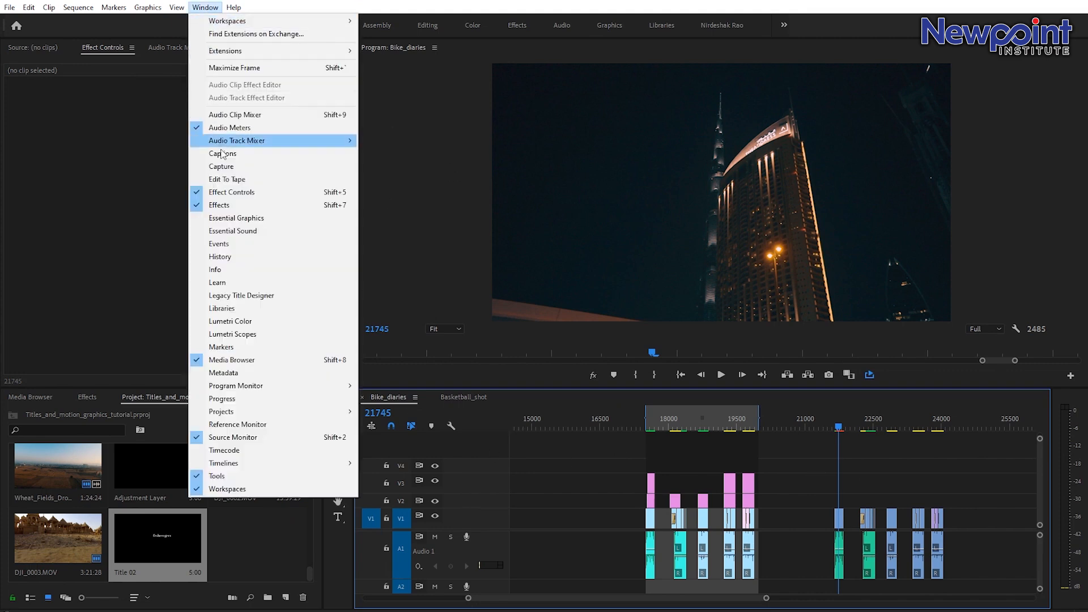
{"action": "left_click", "coordinate": [281, 219]}
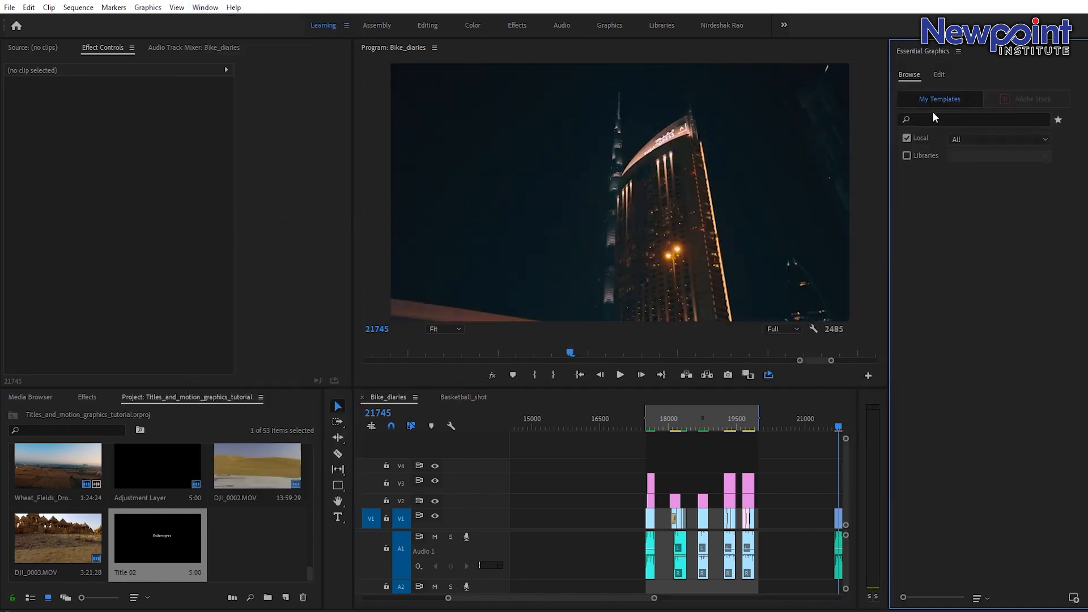
{"action": "left_click", "coordinate": [939, 76]}
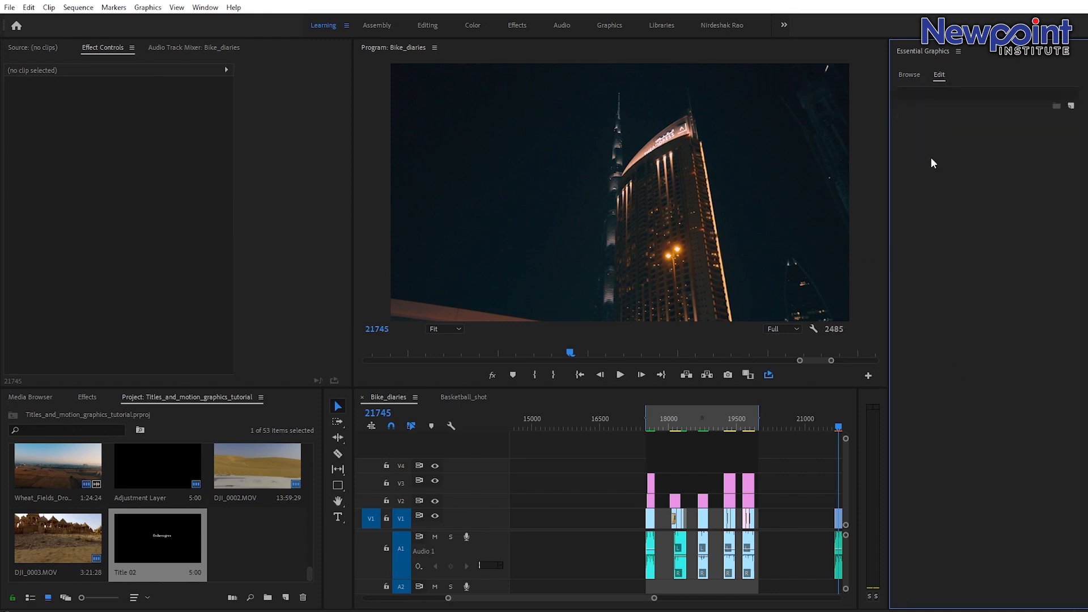
Add a text layer reading TITLE in the program monitor with the Type tool.
{"action": "left_click_drag", "start_coordinate": [602, 602], "coordinate": [626, 604]}
{"action": "left_click_drag", "start_coordinate": [632, 415], "coordinate": [825, 421]}
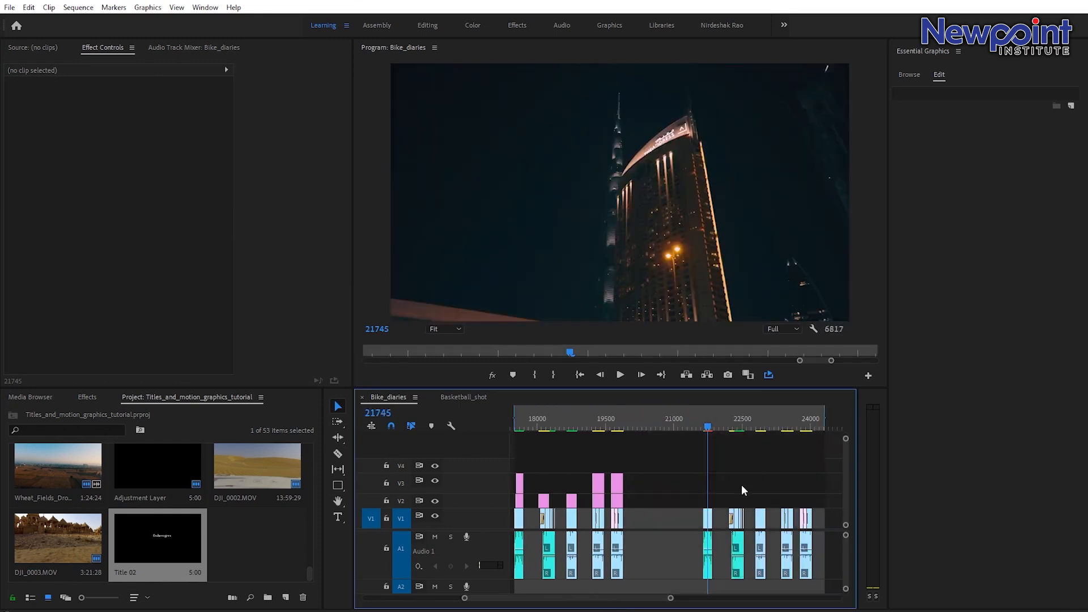
{"action": "left_click", "coordinate": [338, 518]}
{"action": "left_click", "coordinate": [591, 184]}
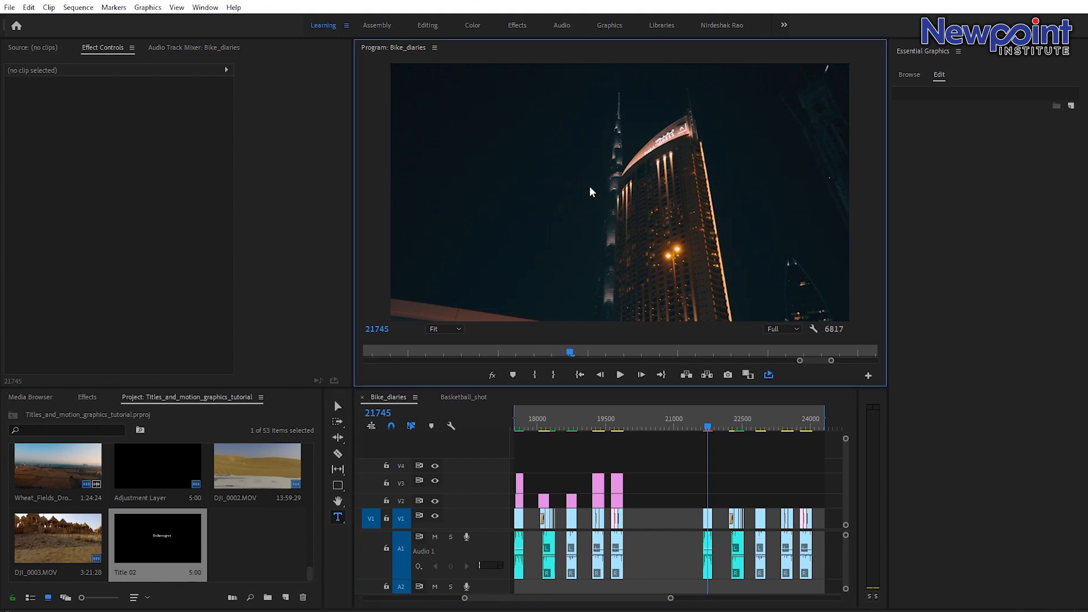
{"action": "type", "text": "TITLE"}
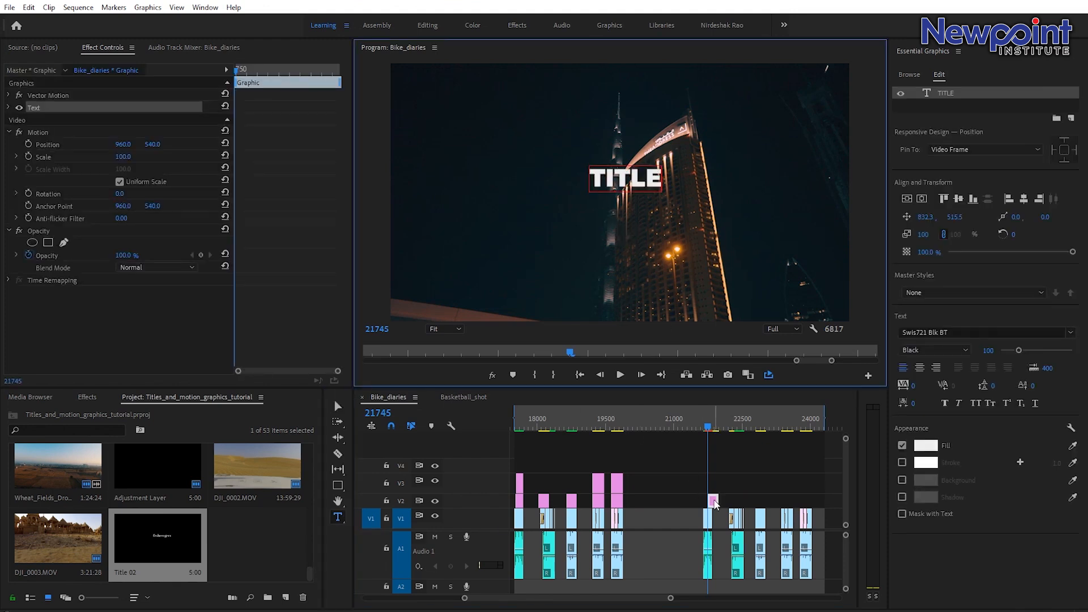
Shift the TITLE graphic clip slightly earlier on track V2 and move the playhead onto it.
{"action": "left_click_drag", "start_coordinate": [709, 501], "coordinate": [688, 502]}
{"action": "left_click", "coordinate": [694, 425]}
{"action": "left_click_drag", "start_coordinate": [696, 425], "coordinate": [689, 425]}
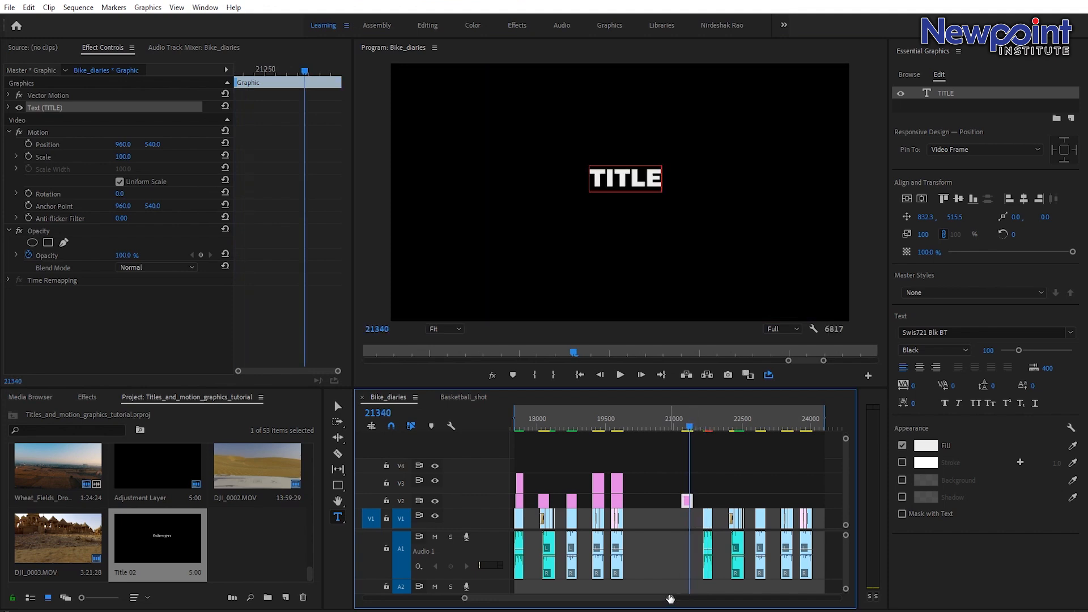
{"action": "left_click_drag", "start_coordinate": [671, 599], "coordinate": [635, 600]}
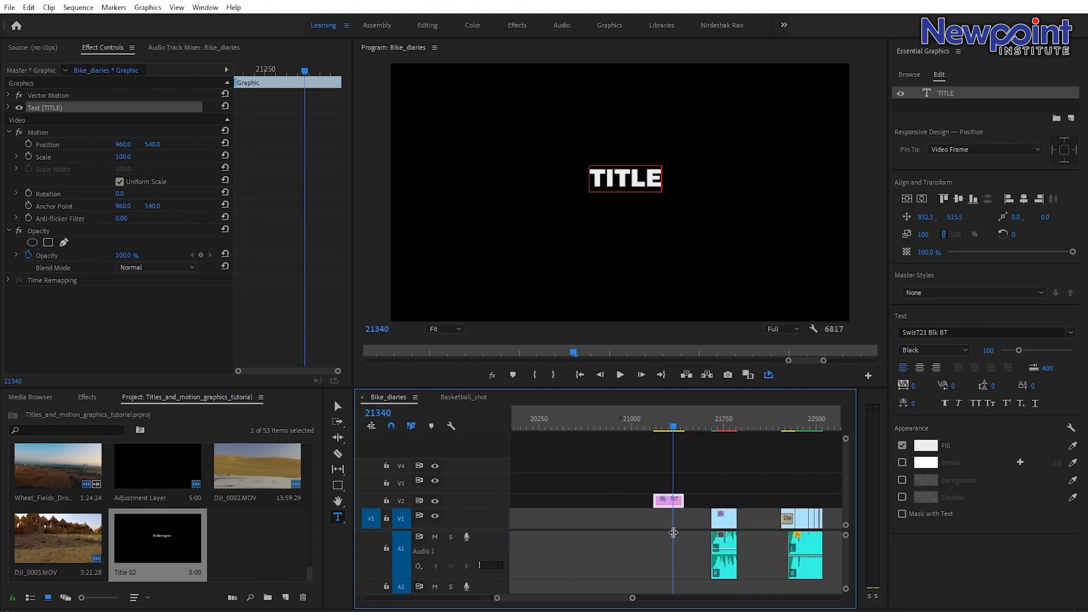
{"action": "left_click", "coordinate": [676, 502]}
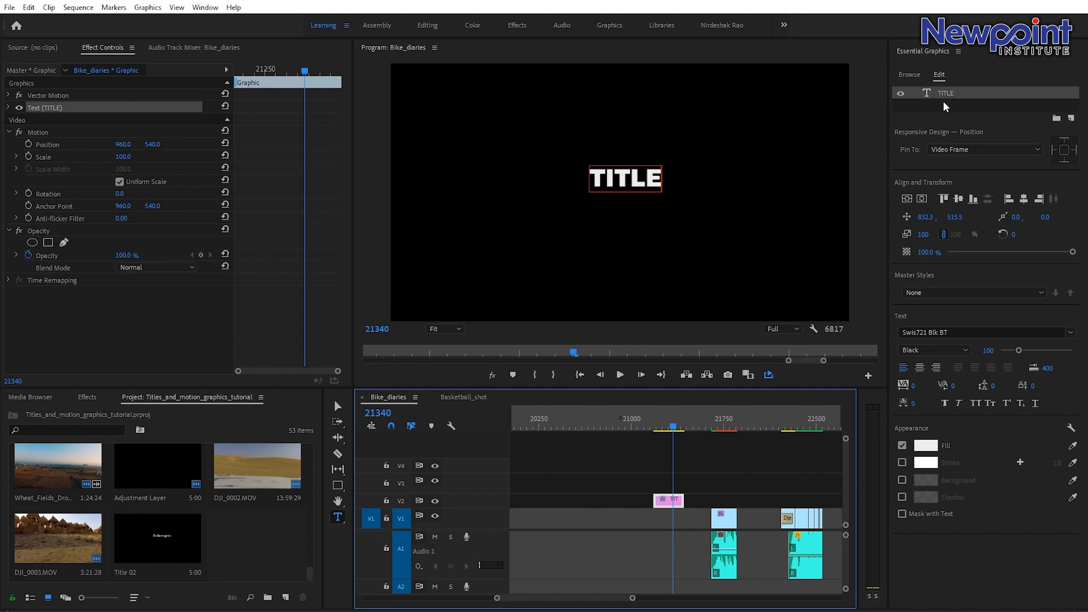
Reselect the TITLE graphic clip and its text layer, and set the font size to 140.
{"action": "left_click", "coordinate": [715, 464]}
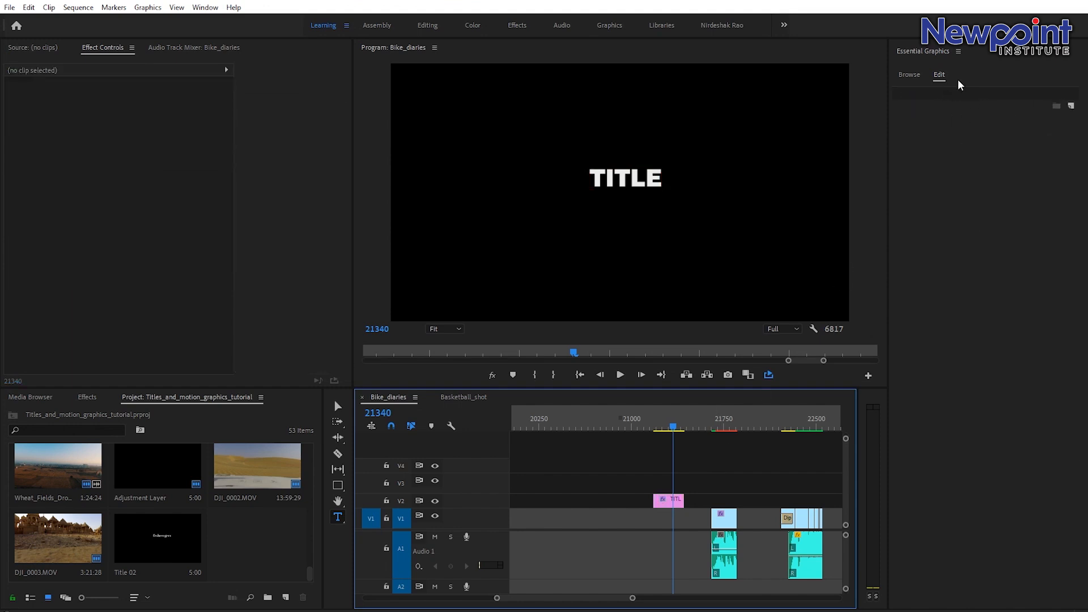
{"action": "left_click", "coordinate": [675, 502]}
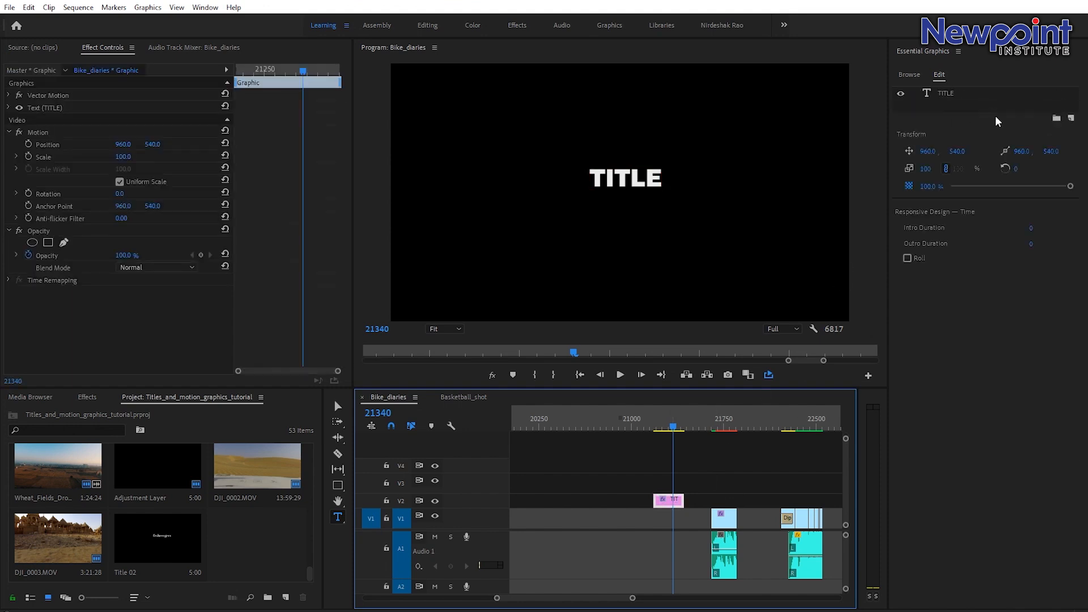
{"action": "left_click", "coordinate": [724, 519]}
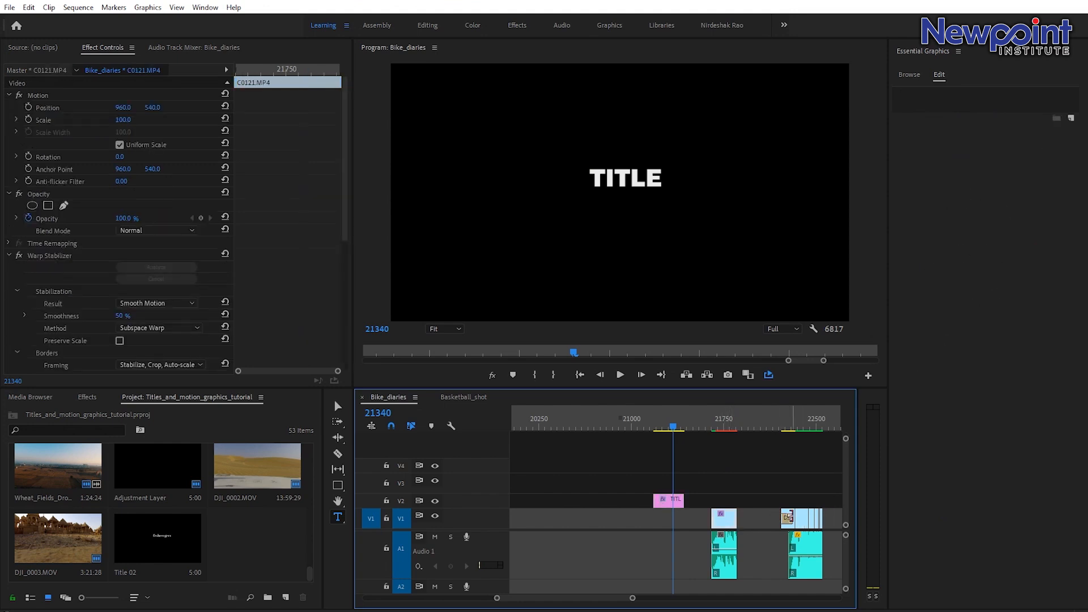
{"action": "left_click", "coordinate": [788, 518]}
{"action": "left_click", "coordinate": [803, 520]}
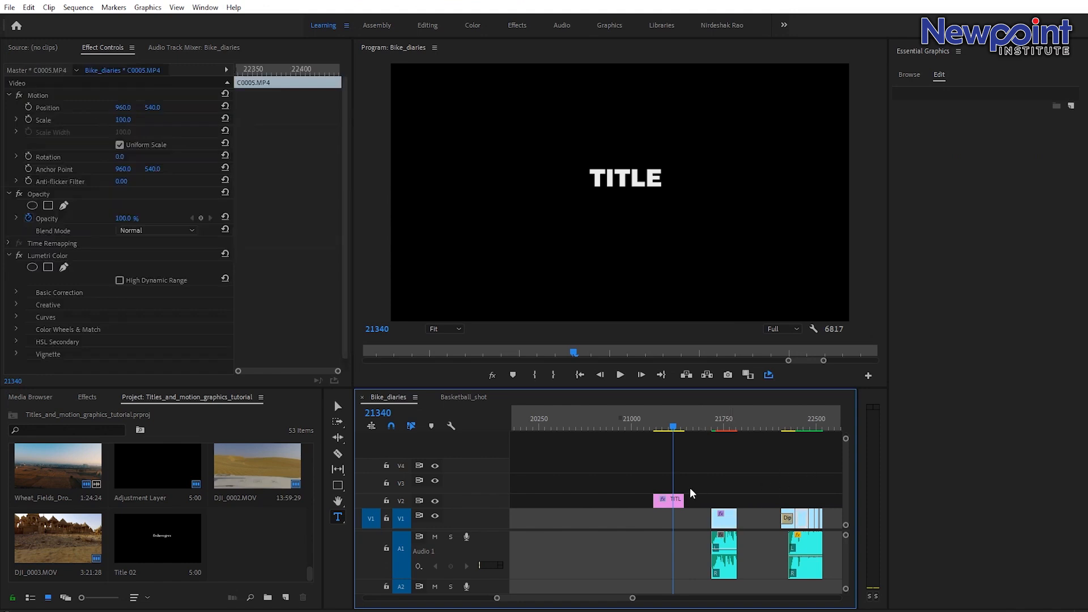
{"action": "left_click", "coordinate": [671, 503]}
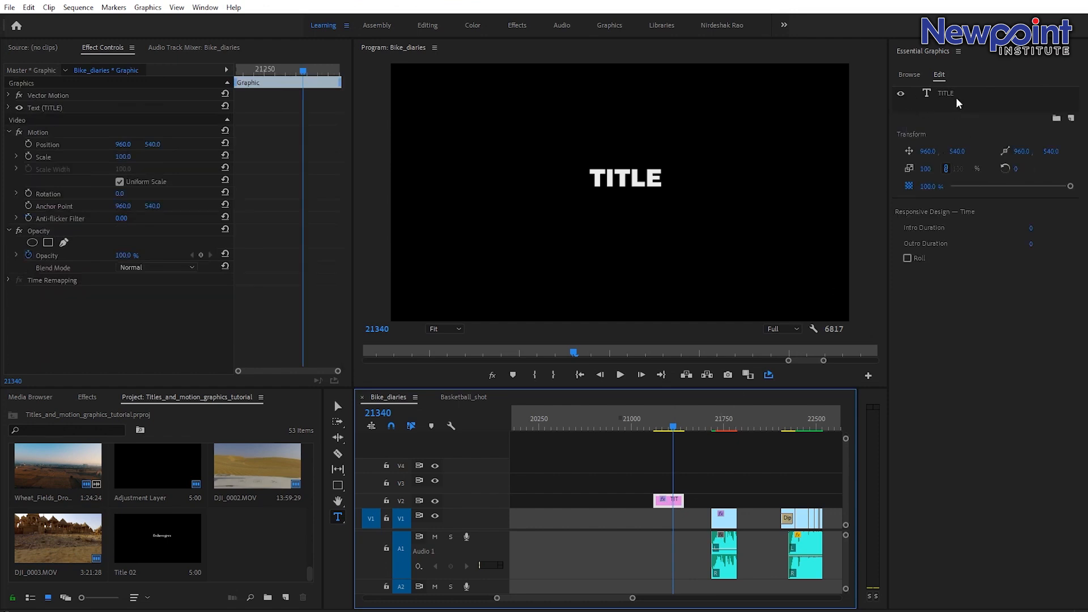
{"action": "left_click", "coordinate": [941, 92]}
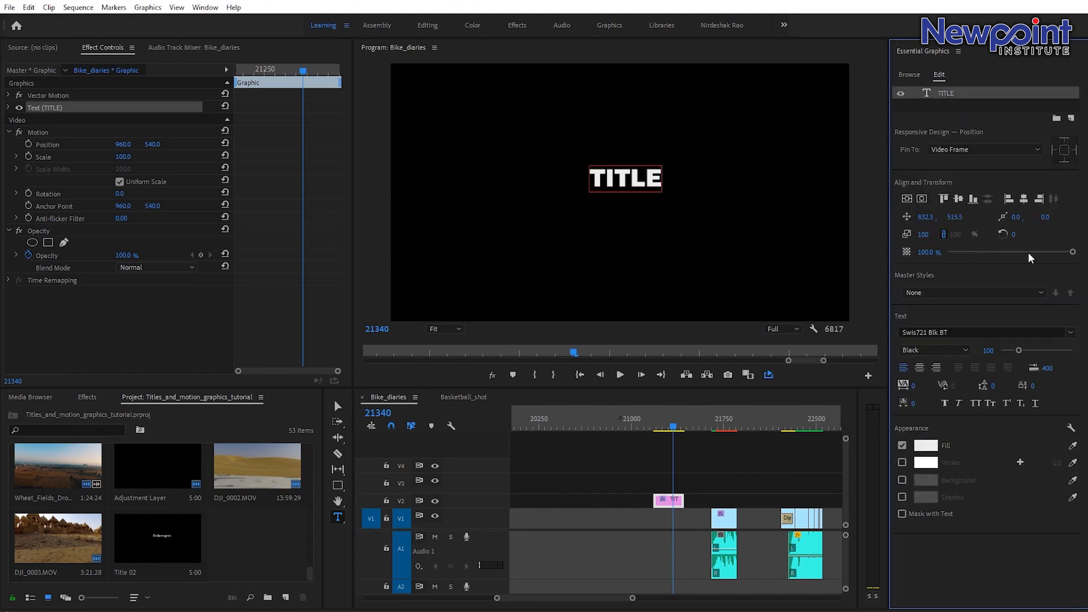
{"action": "left_click_drag", "start_coordinate": [1007, 352], "coordinate": [1025, 347]}
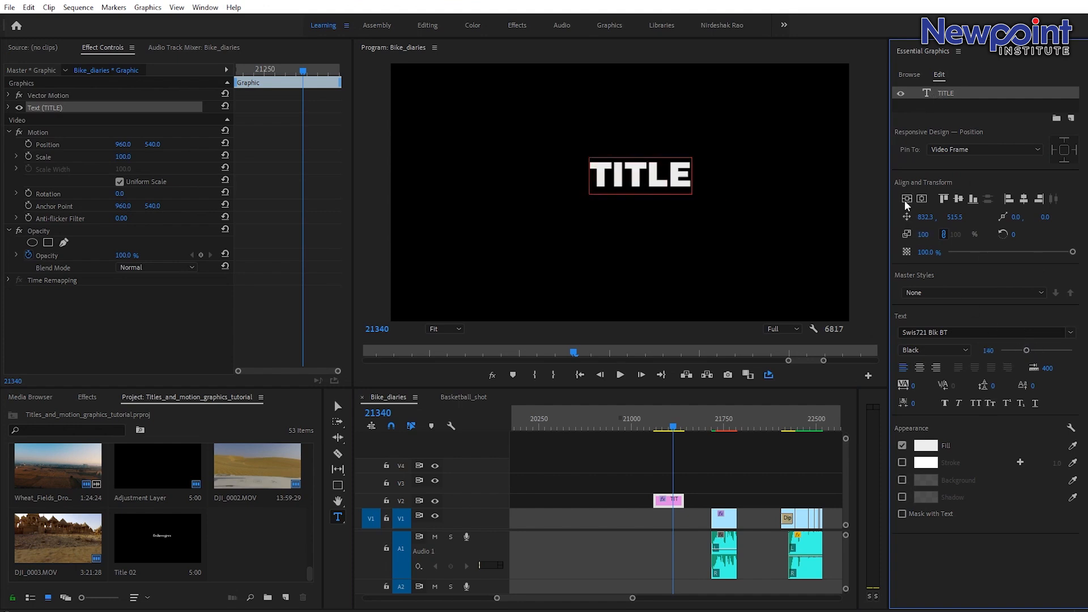
Try the centre, left and right text alignments, returning to left alignment.
{"action": "left_click", "coordinate": [921, 368]}
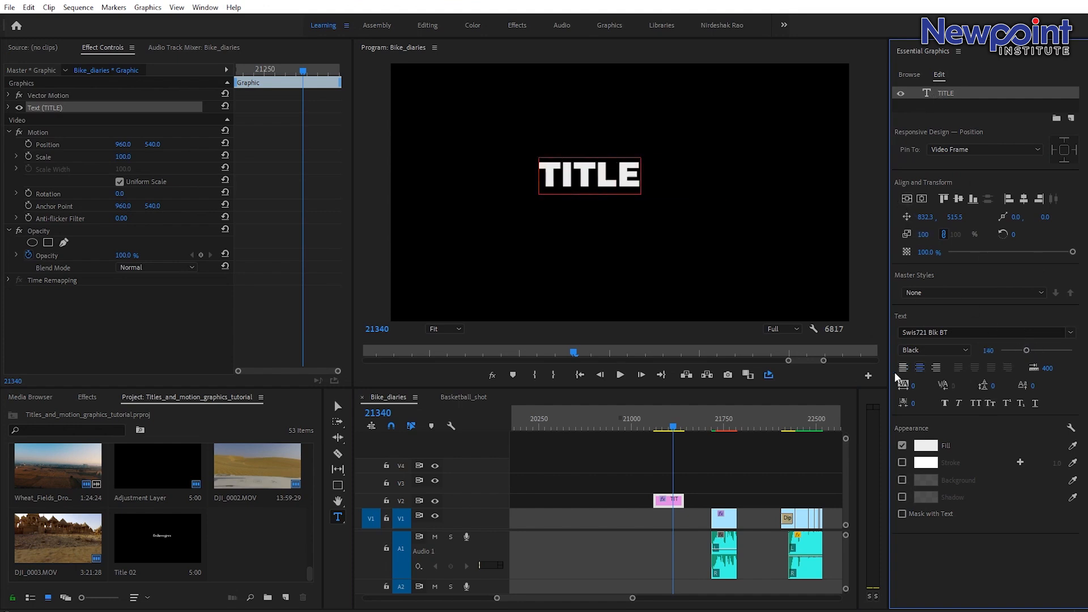
{"action": "left_click", "coordinate": [904, 369]}
{"action": "left_click", "coordinate": [934, 369]}
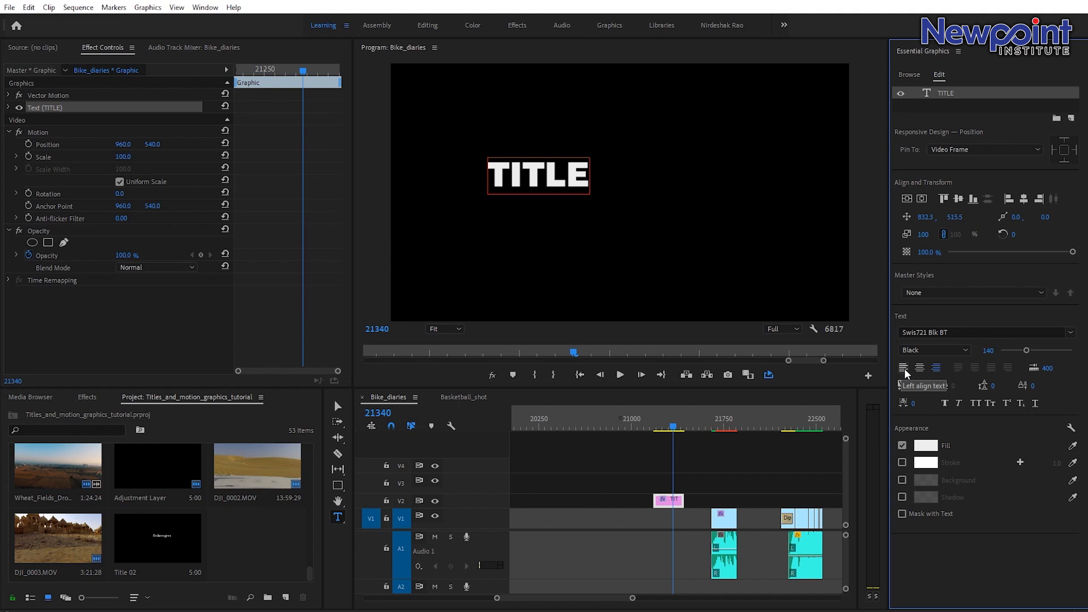
{"action": "left_click", "coordinate": [905, 368]}
{"action": "left_click", "coordinate": [936, 368]}
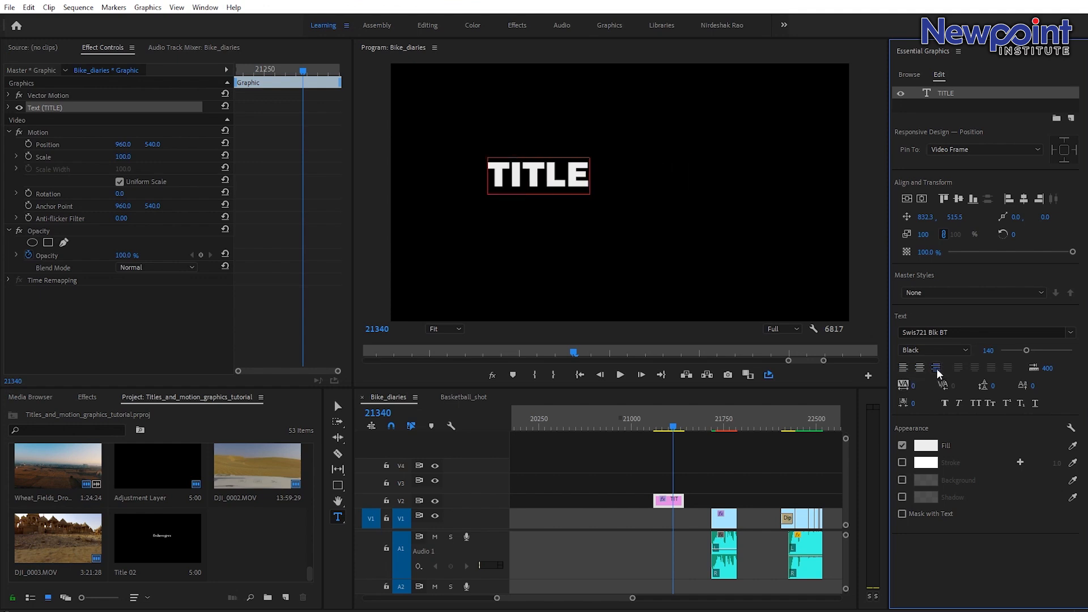
{"action": "left_click", "coordinate": [902, 369]}
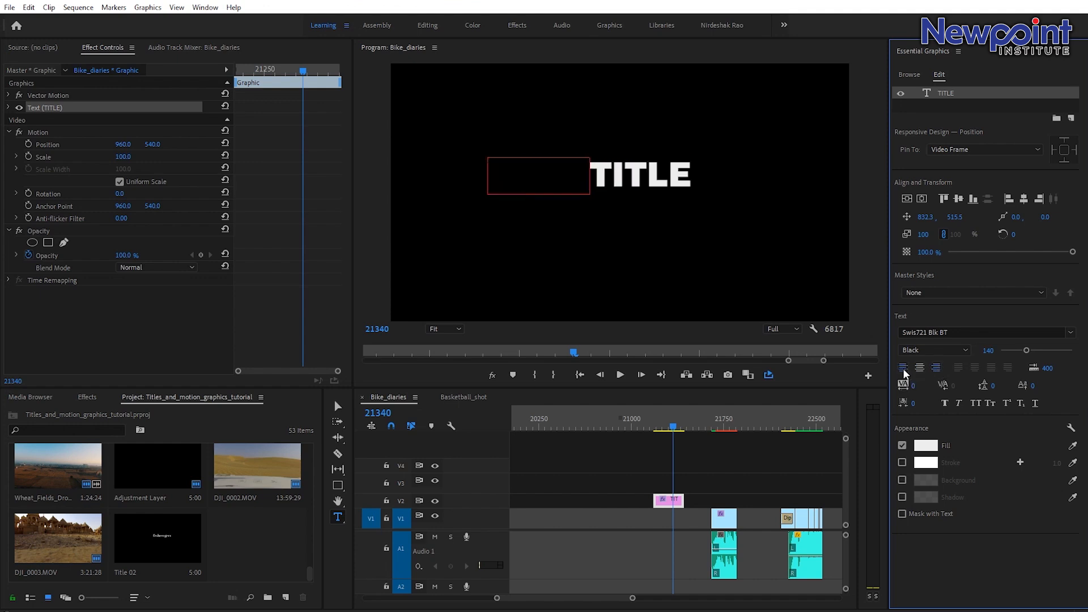
Replace the text with gwegfegreg and right-align it.
{"action": "double_click", "coordinate": [931, 94]}
{"action": "type", "text": "gwegfeg"}
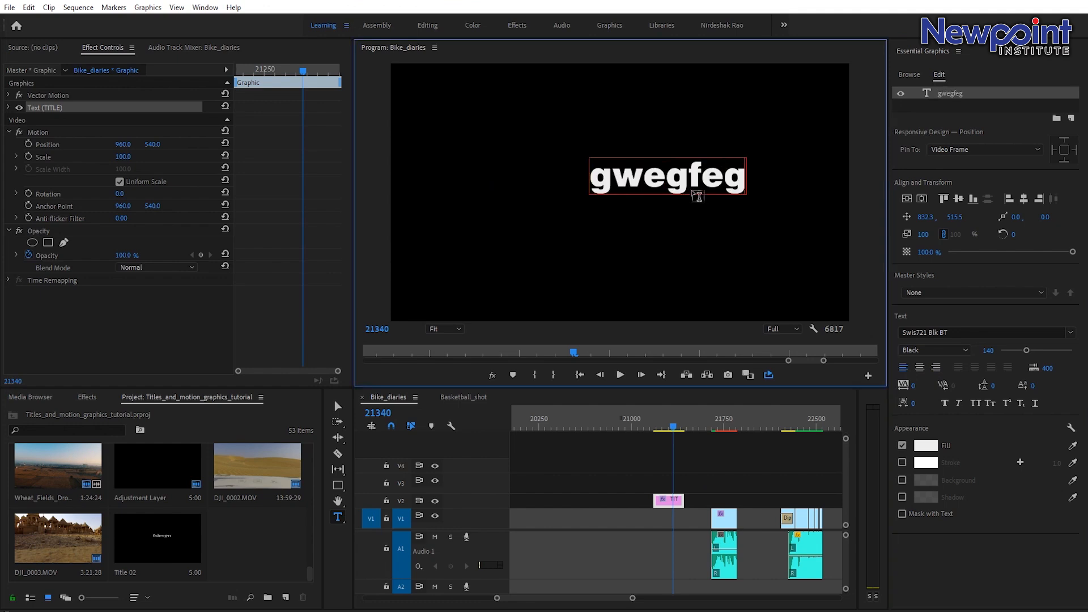
{"action": "type", "text": "reg"}
{"action": "left_click", "coordinate": [936, 369]}
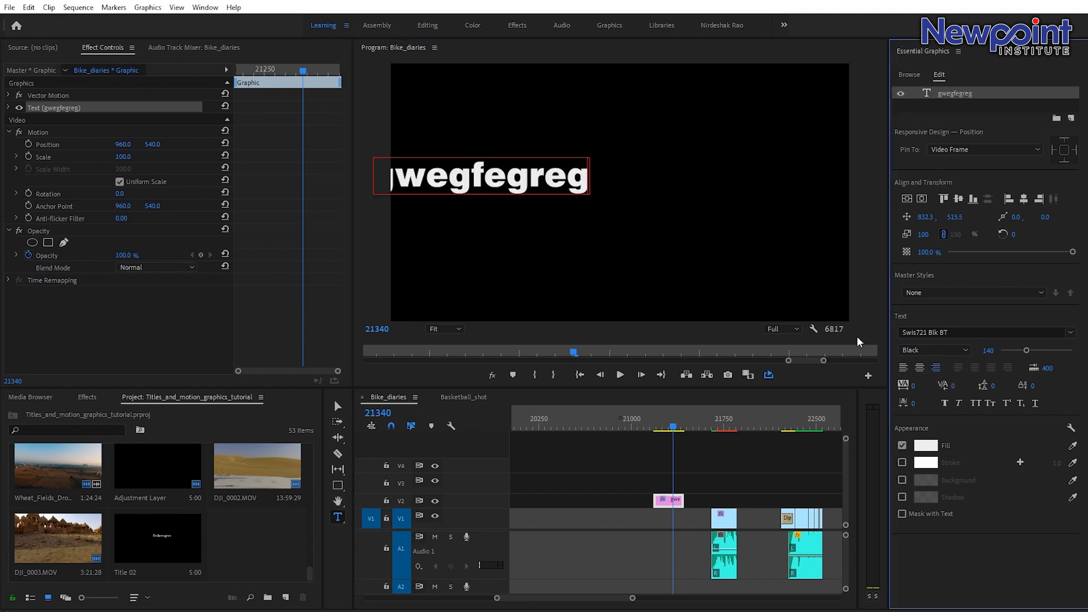
Replace the text with ergerge and centre-align it.
{"action": "double_click", "coordinate": [569, 185]}
{"action": "type", "text": "ergerge"}
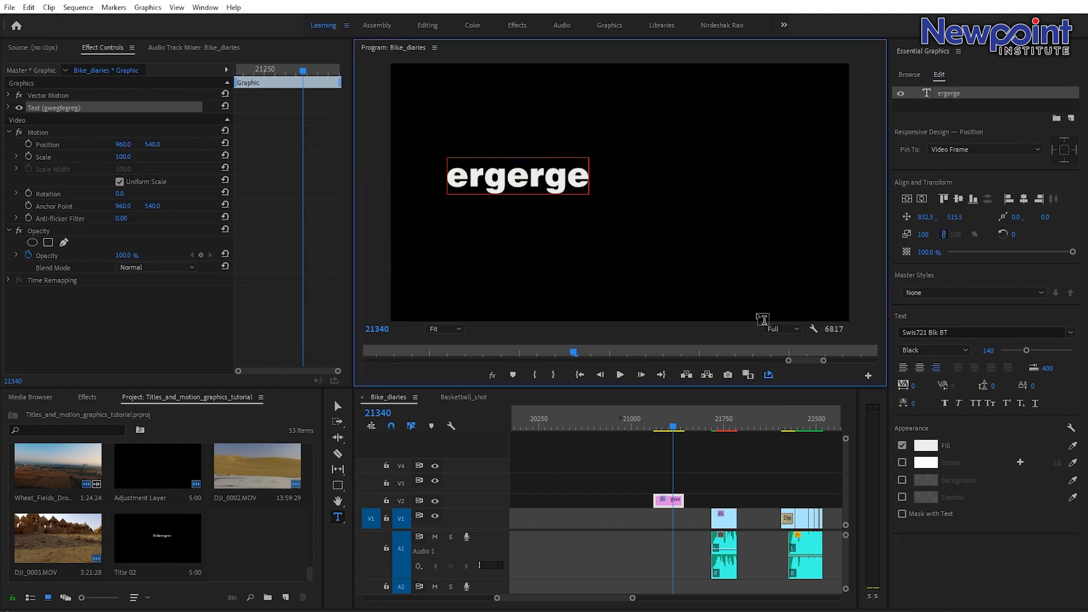
{"action": "left_click", "coordinate": [920, 367]}
Retype the centred text in the program monitor as TITLE.
{"action": "double_click", "coordinate": [578, 187]}
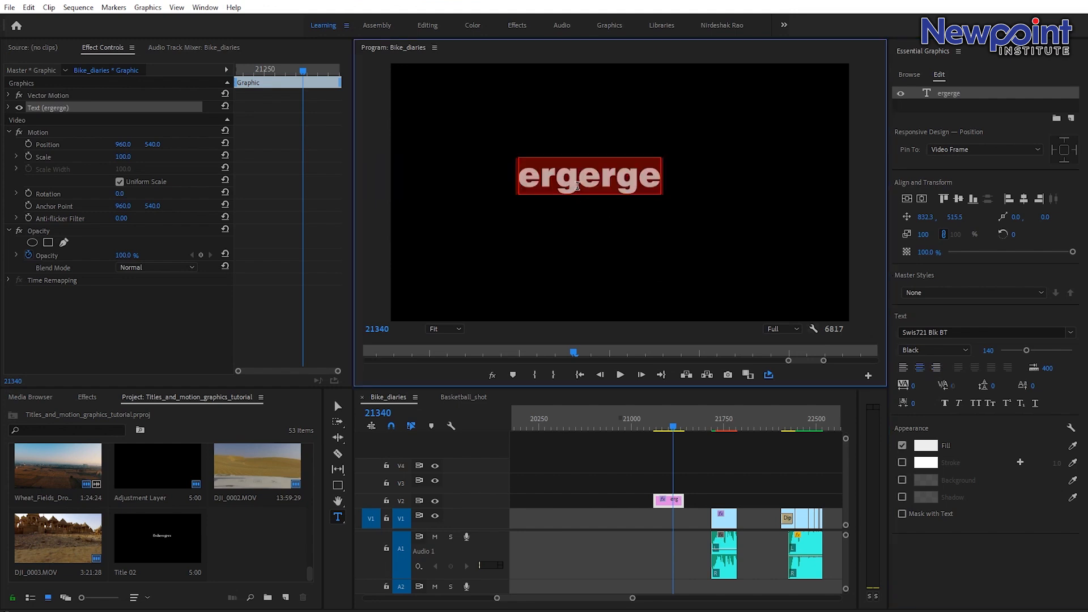
{"action": "type", "text": "ergerger"}
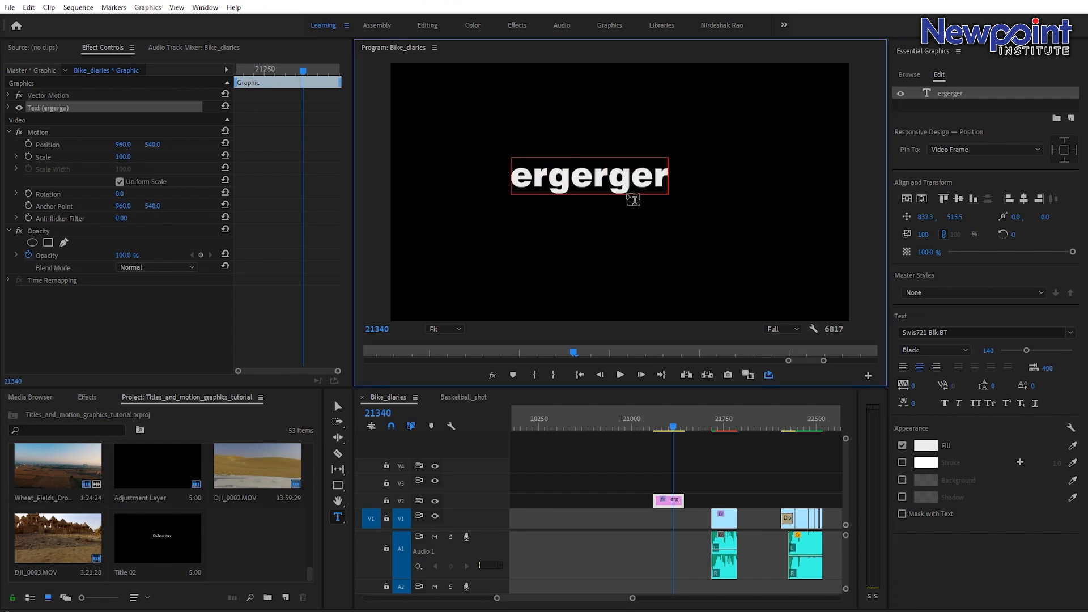
{"action": "left_click", "coordinate": [918, 370]}
{"action": "double_click", "coordinate": [596, 181]}
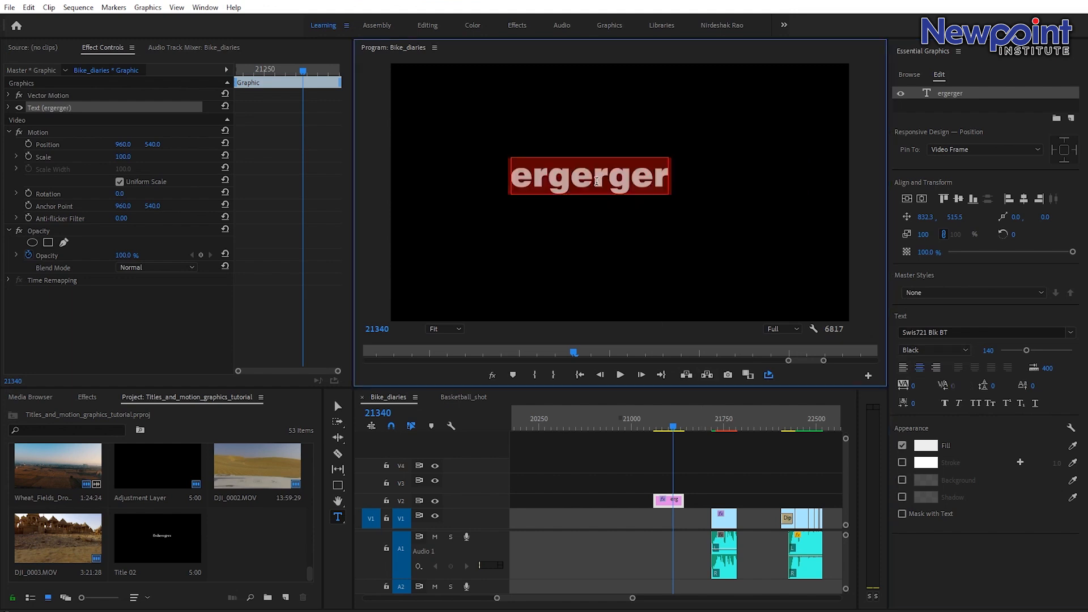
{"action": "type", "text": "TITLE"}
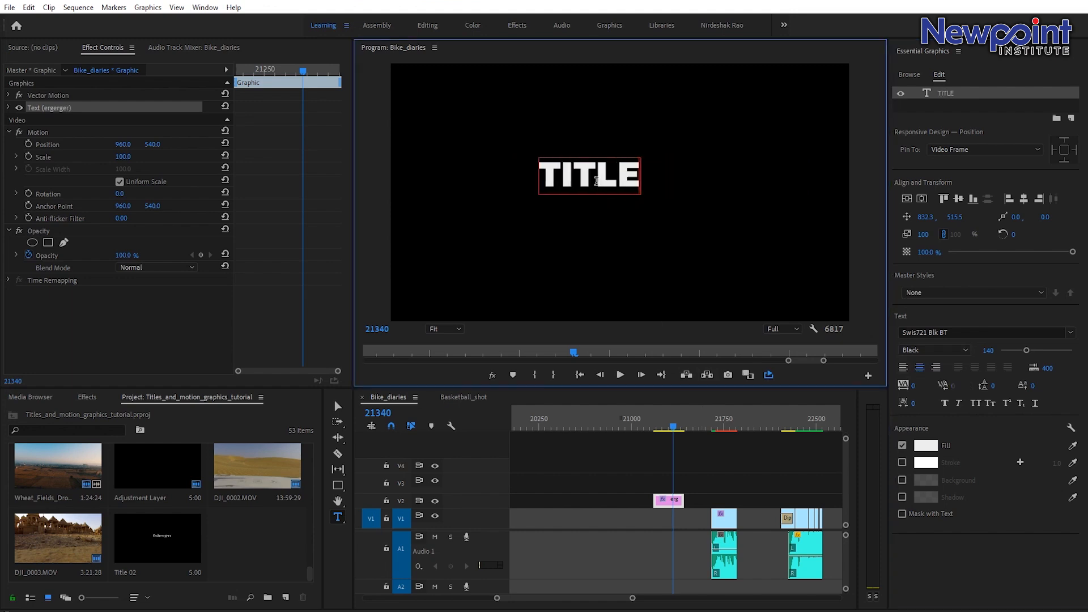
Move the TITLE text aside, then centre it vertically and horizontally in the frame.
{"action": "left_click", "coordinate": [339, 407]}
{"action": "left_click_drag", "start_coordinate": [615, 174], "coordinate": [760, 247]}
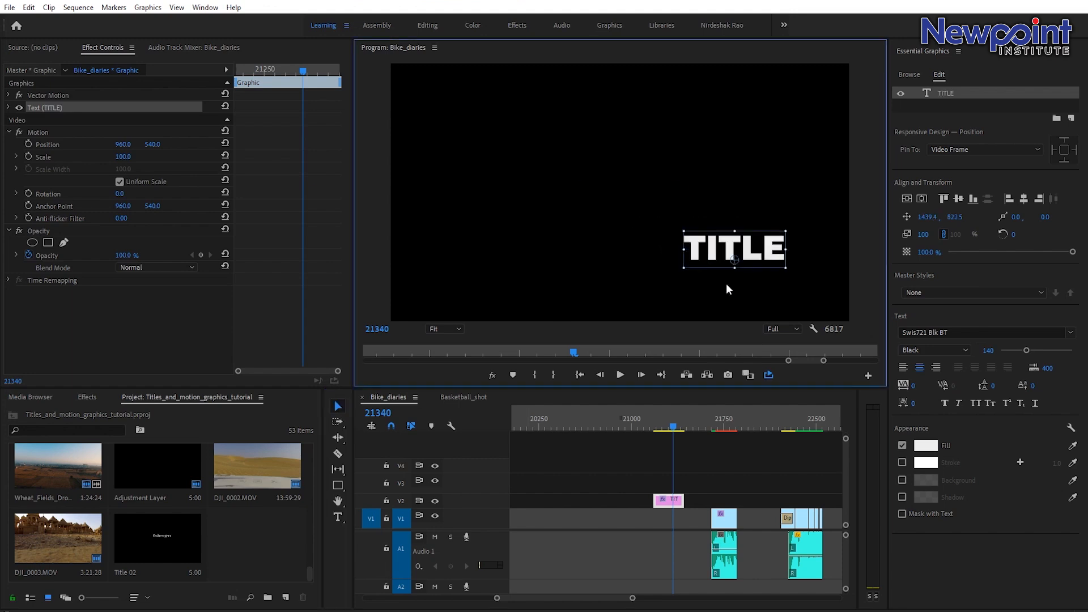
{"action": "left_click", "coordinate": [907, 199]}
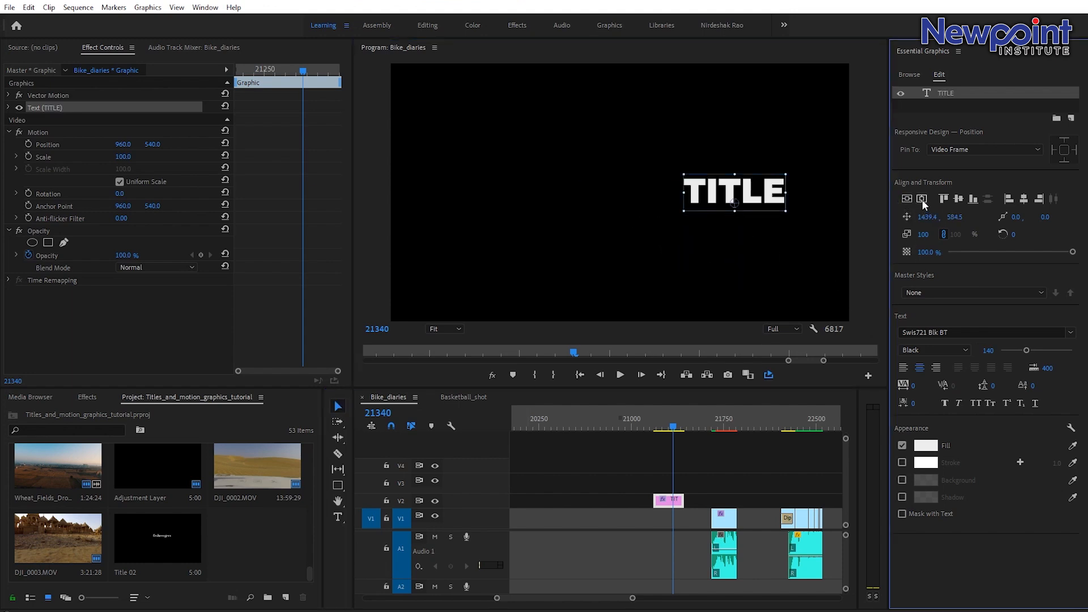
{"action": "left_click", "coordinate": [922, 199]}
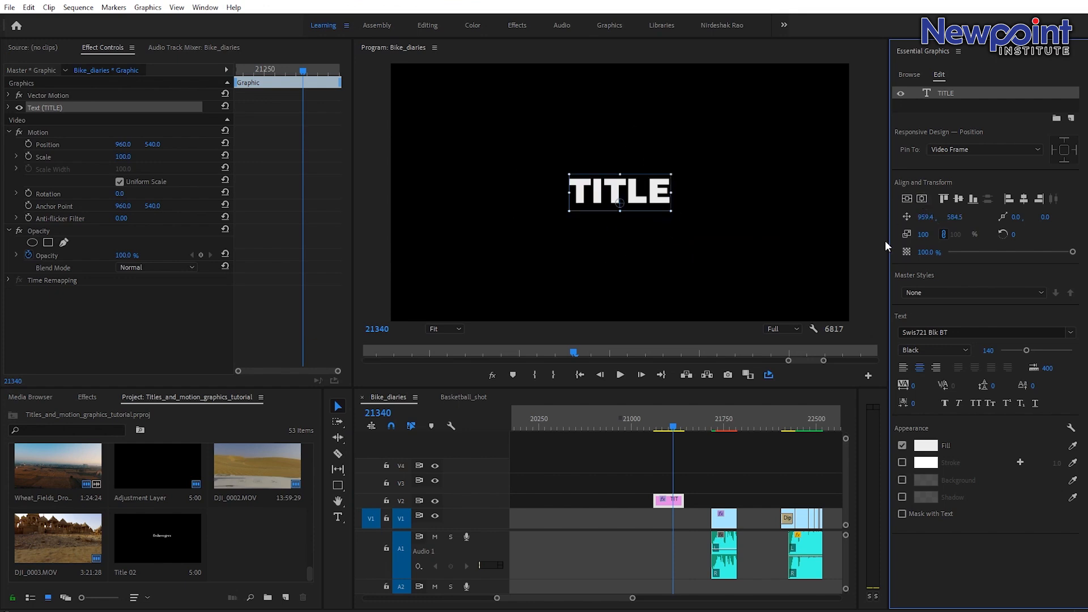
Enlarge the TITLE text to font size 183 and scale the text layer up to 209.
{"action": "left_click_drag", "start_coordinate": [1028, 352], "coordinate": [1036, 351]}
{"action": "left_click_drag", "start_coordinate": [683, 164], "coordinate": [746, 117]}
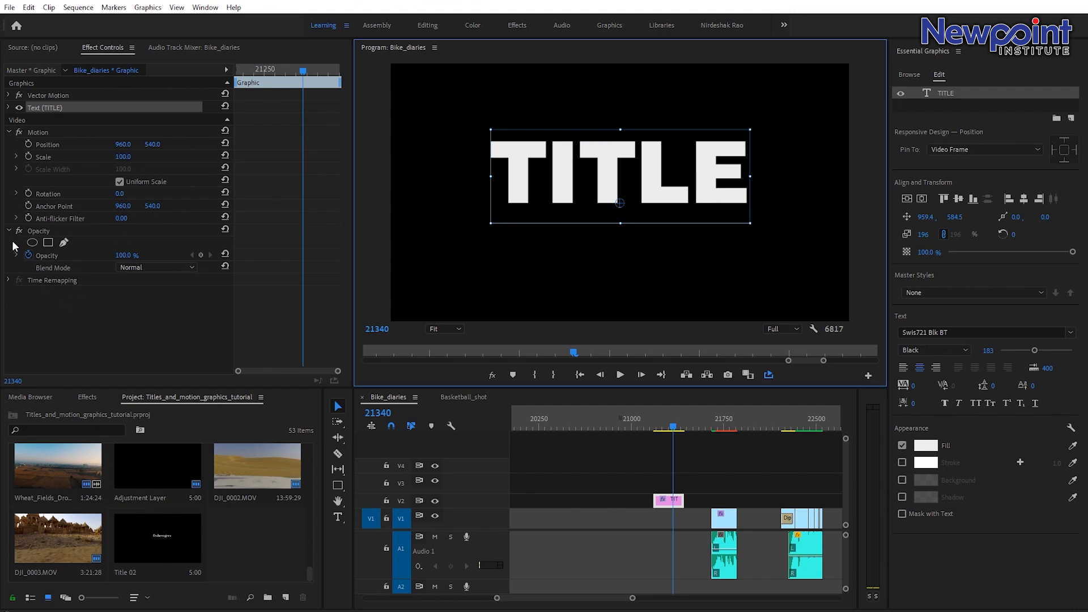
{"action": "left_click", "coordinate": [8, 109]}
{"action": "scroll", "coordinate": [152, 268], "scroll_direction": "down", "scroll_amount": 3}
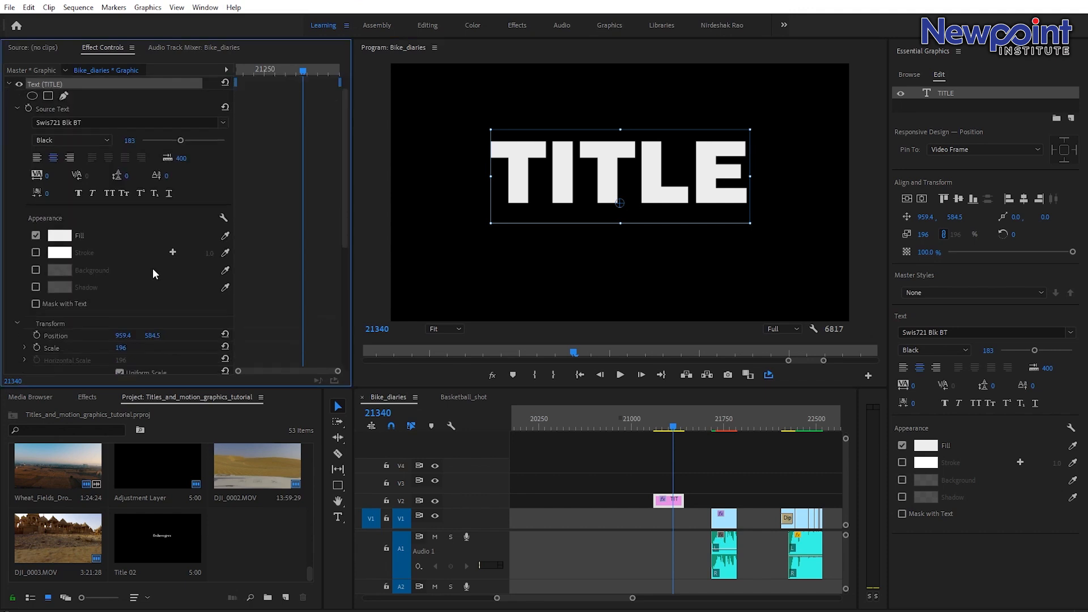
{"action": "left_click_drag", "start_coordinate": [118, 305], "coordinate": [130, 304]}
{"action": "left_click", "coordinate": [762, 121]}
{"action": "mouse_move", "coordinate": [762, 121]}
{"action": "left_mouse_down"}
{"action": "mouse_move", "coordinate": [788, 111]}
{"action": "mouse_move", "coordinate": [760, 124]}
{"action": "left_mouse_up"}
{"action": "scroll", "coordinate": [23, 148], "scroll_direction": "up", "scroll_amount": 3}
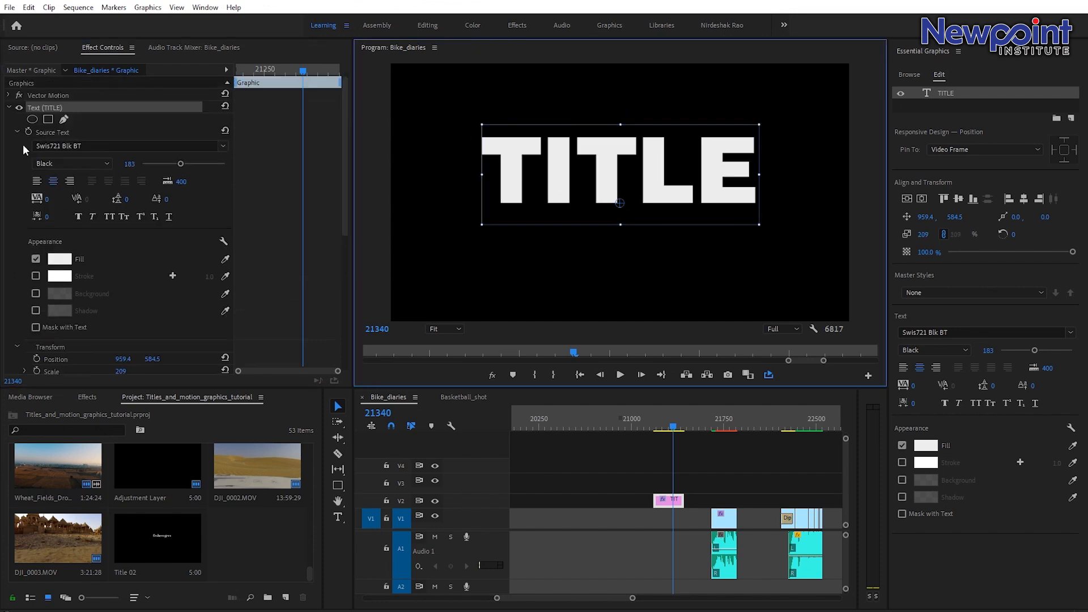
{"action": "left_click", "coordinate": [10, 108]}
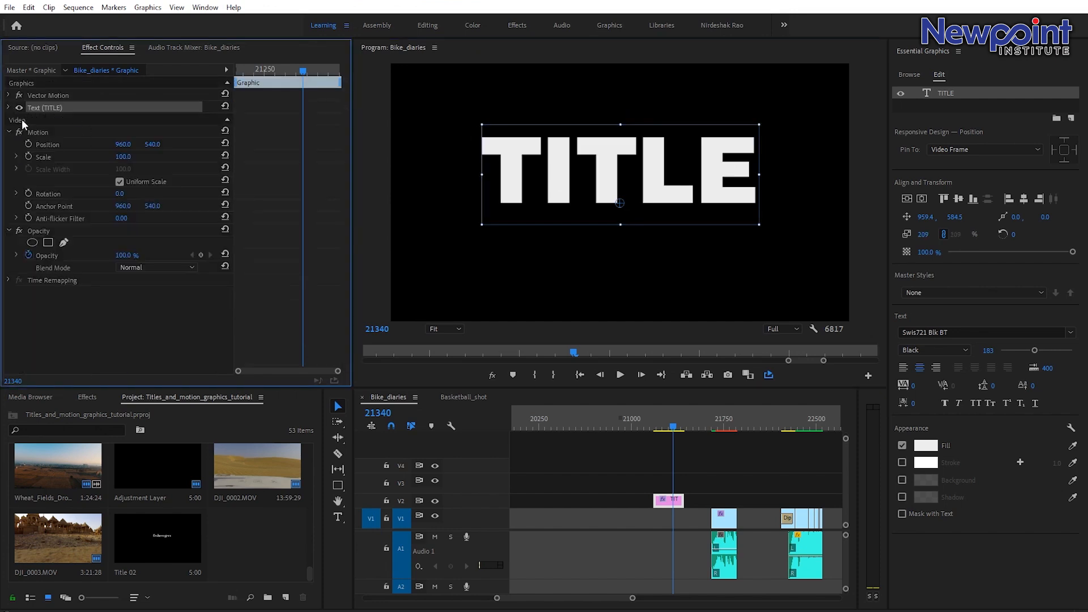
Set the graphic clip's Motion scale to 106.
{"action": "left_click", "coordinate": [23, 122]}
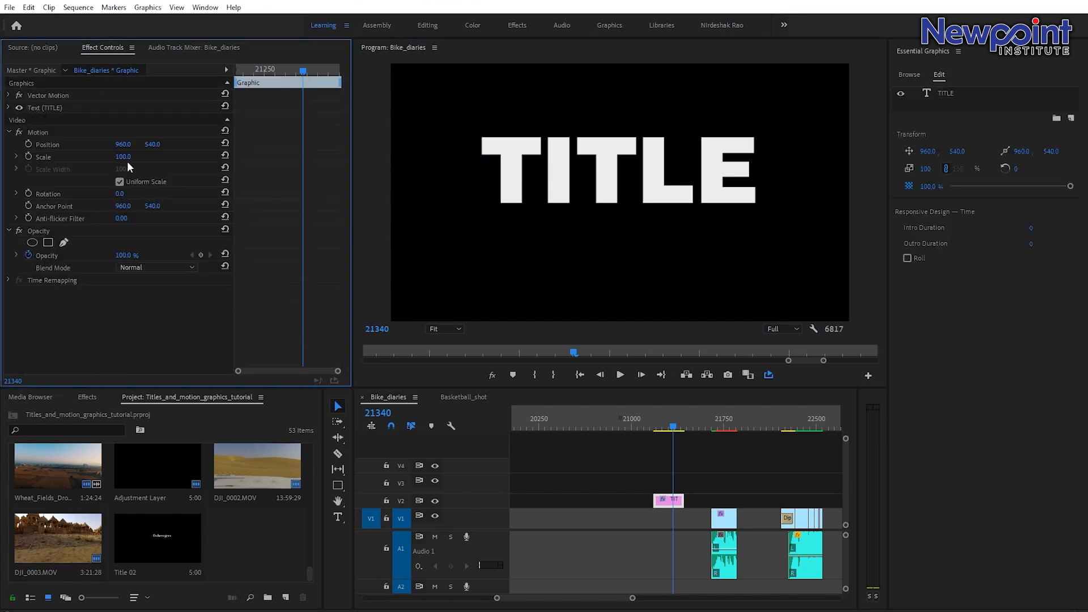
{"action": "mouse_move", "coordinate": [124, 158]}
{"action": "left_mouse_down"}
{"action": "mouse_move", "coordinate": [152, 158]}
{"action": "mouse_move", "coordinate": [127, 158]}
{"action": "left_mouse_up"}
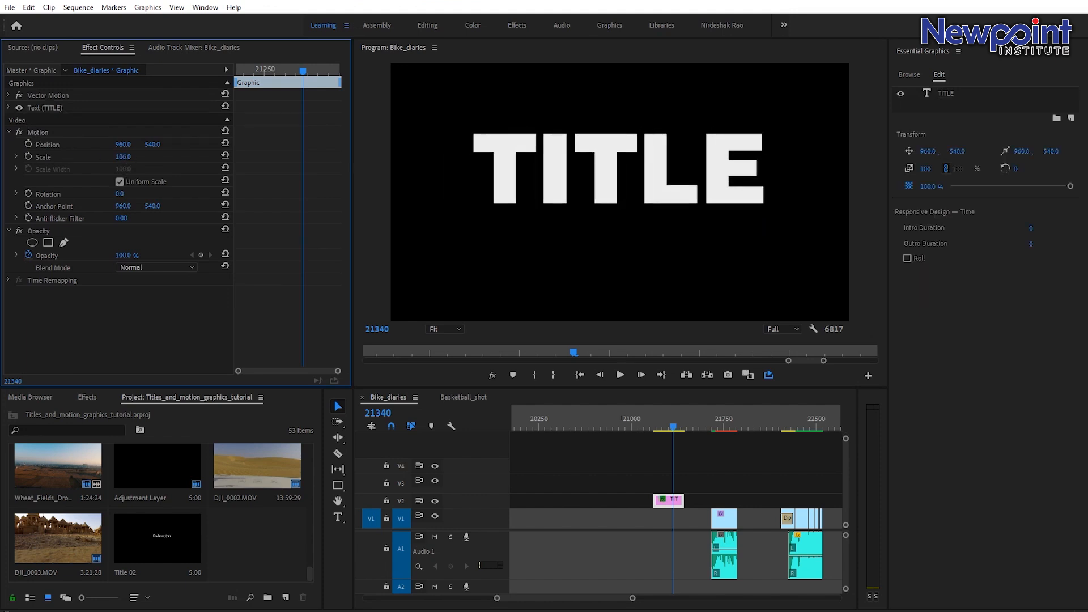
{"action": "left_click", "coordinate": [8, 132]}
{"action": "left_click", "coordinate": [9, 145]}
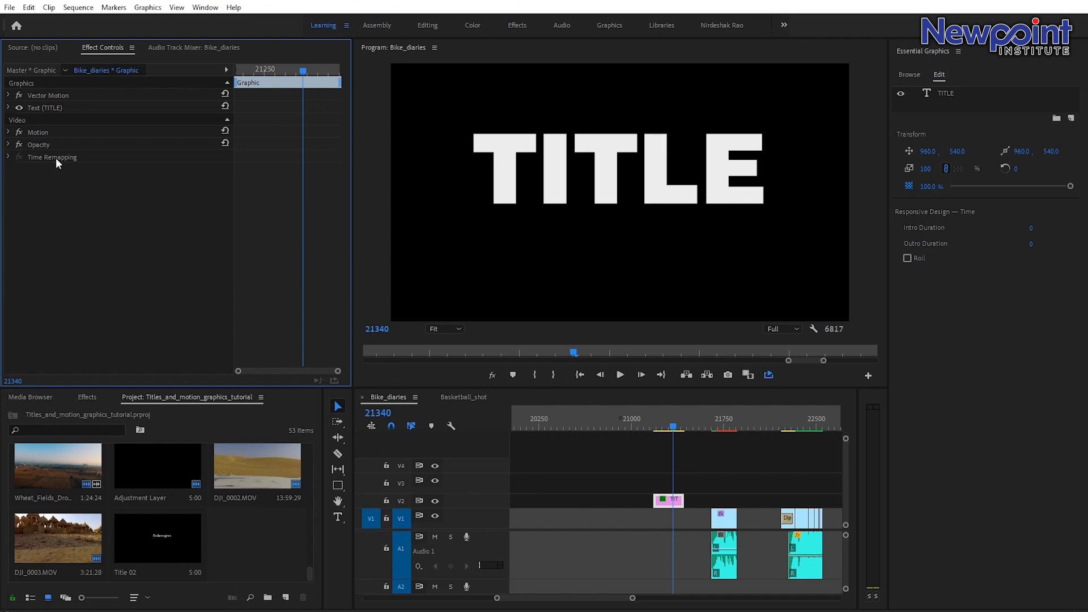
Add a second text layer to the same graphic clip reading punchline below the title.
{"action": "left_click", "coordinate": [673, 513]}
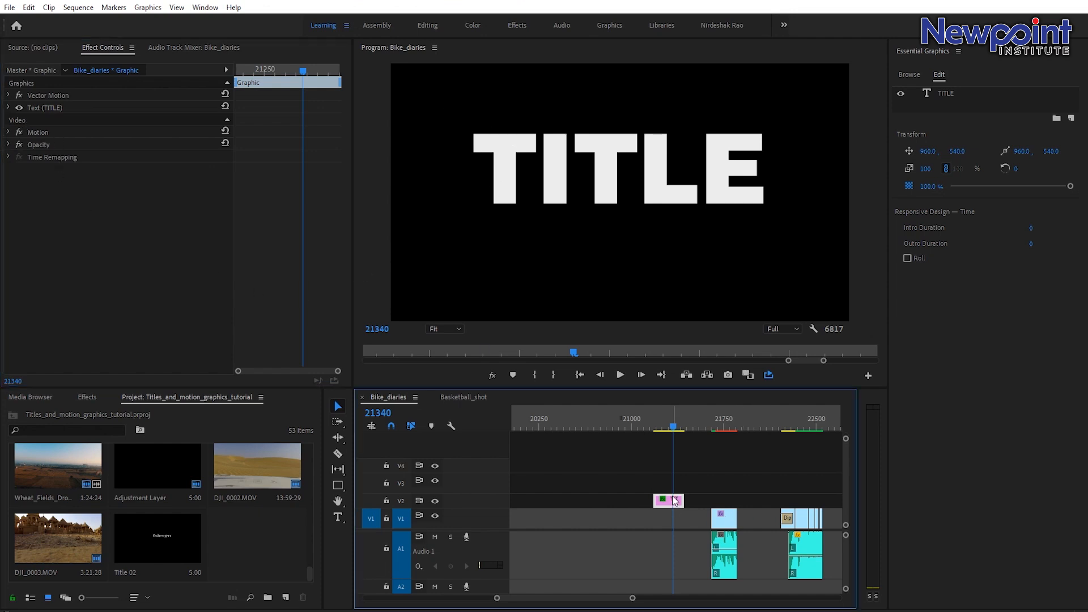
{"action": "left_click", "coordinate": [672, 501]}
{"action": "left_click", "coordinate": [44, 108]}
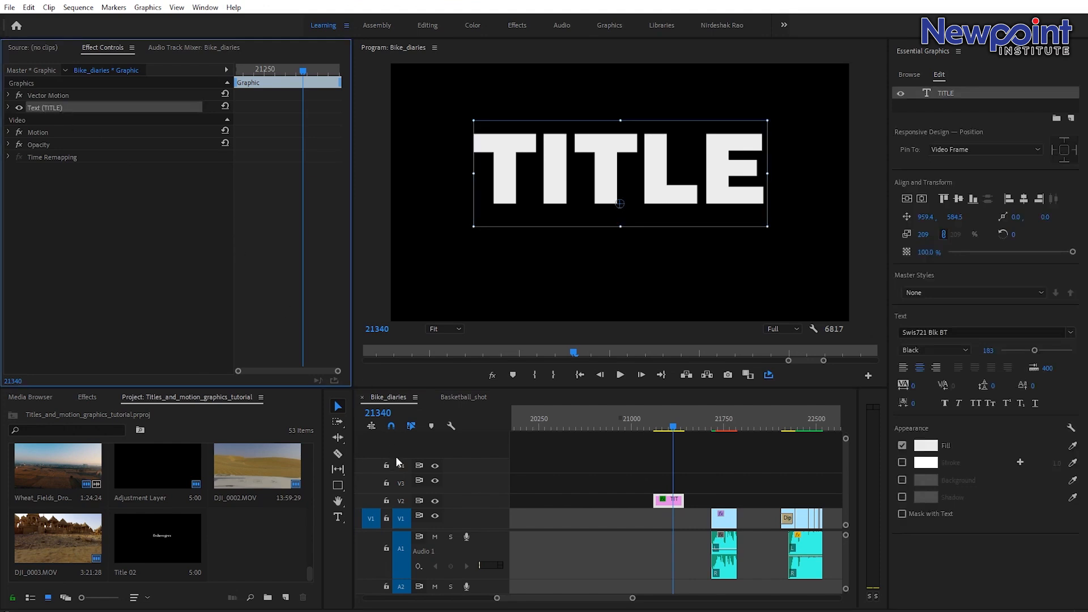
{"action": "left_click", "coordinate": [713, 467]}
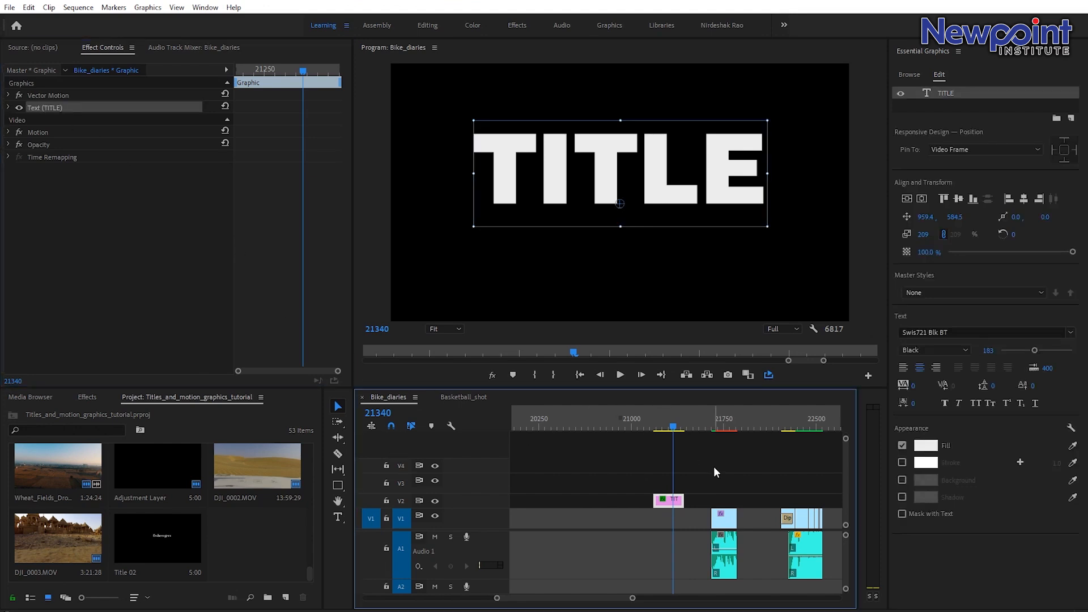
{"action": "left_click", "coordinate": [671, 502]}
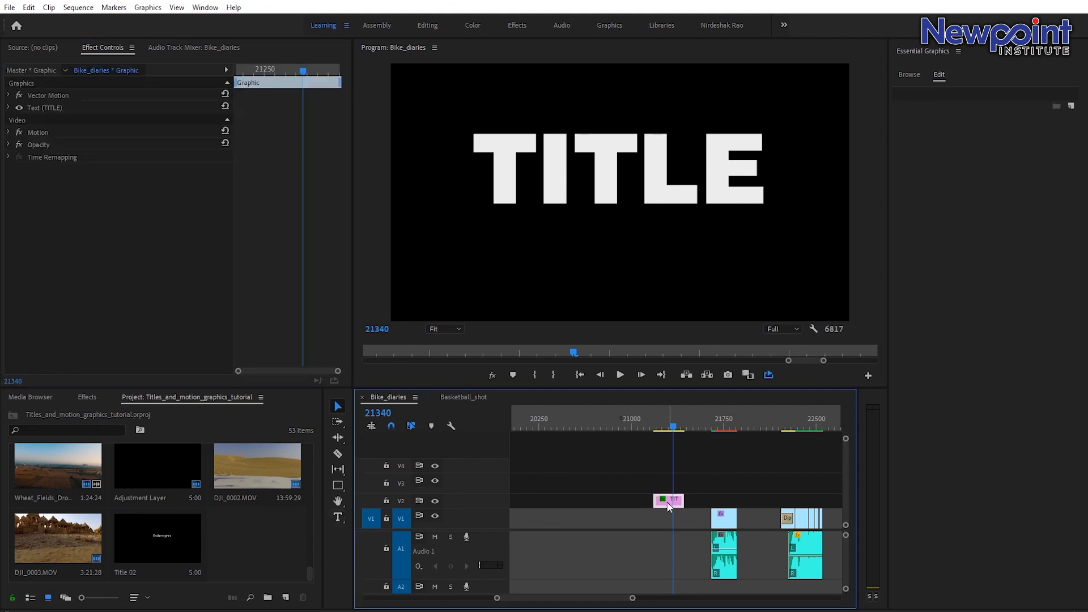
{"action": "left_click", "coordinate": [339, 517]}
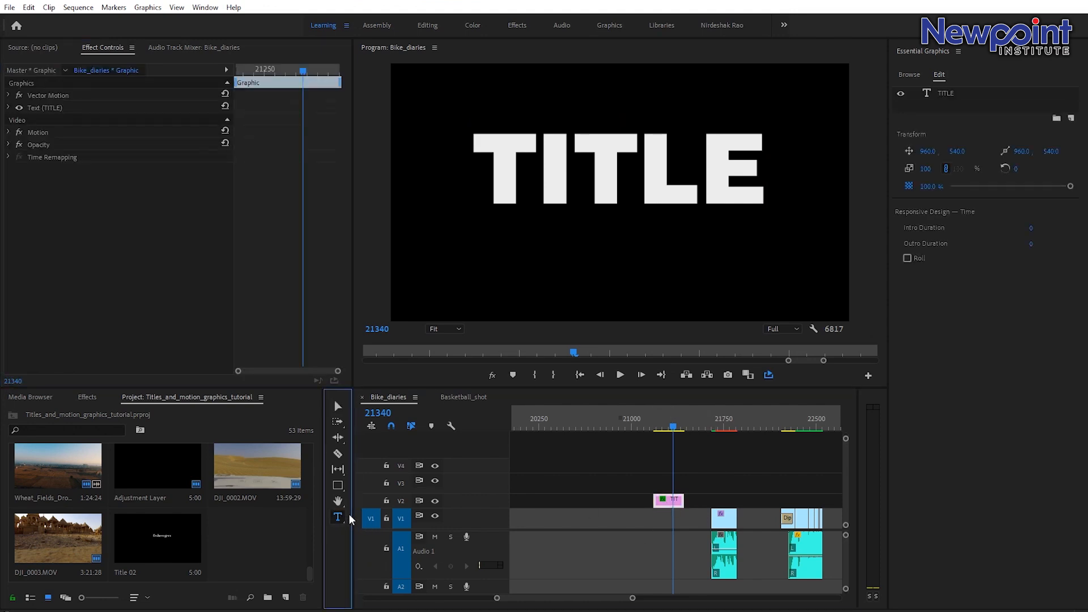
{"action": "left_click", "coordinate": [534, 264]}
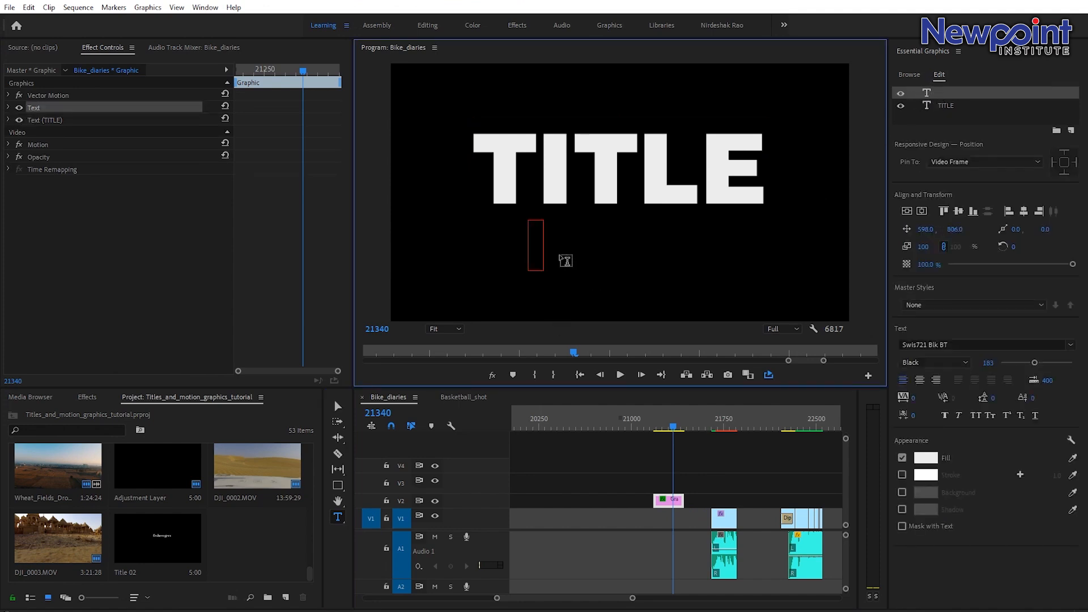
{"action": "type", "text": "pun"}
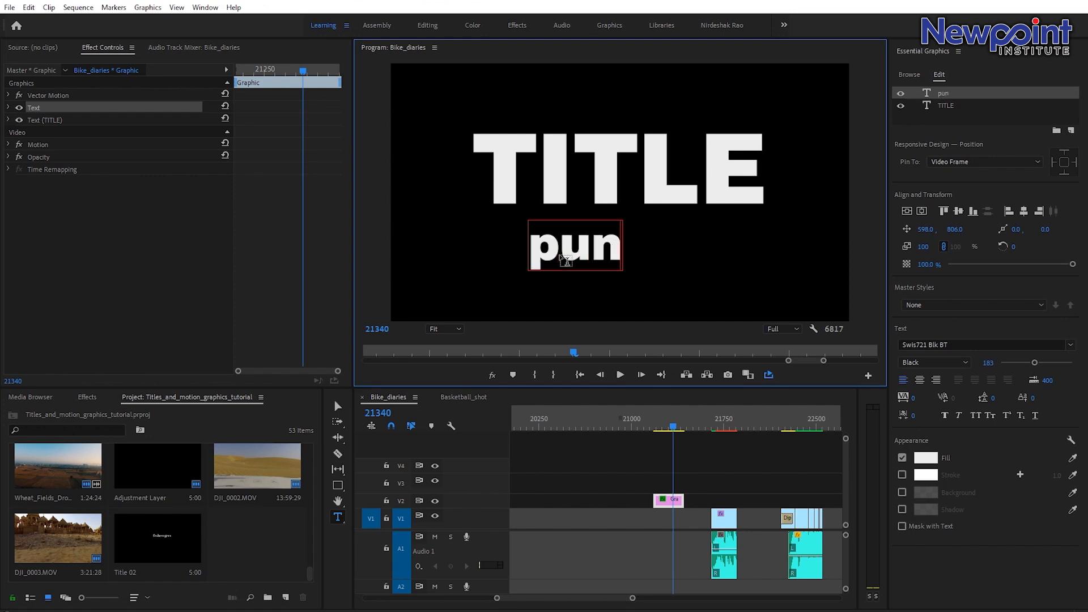
{"action": "type", "text": "chline"}
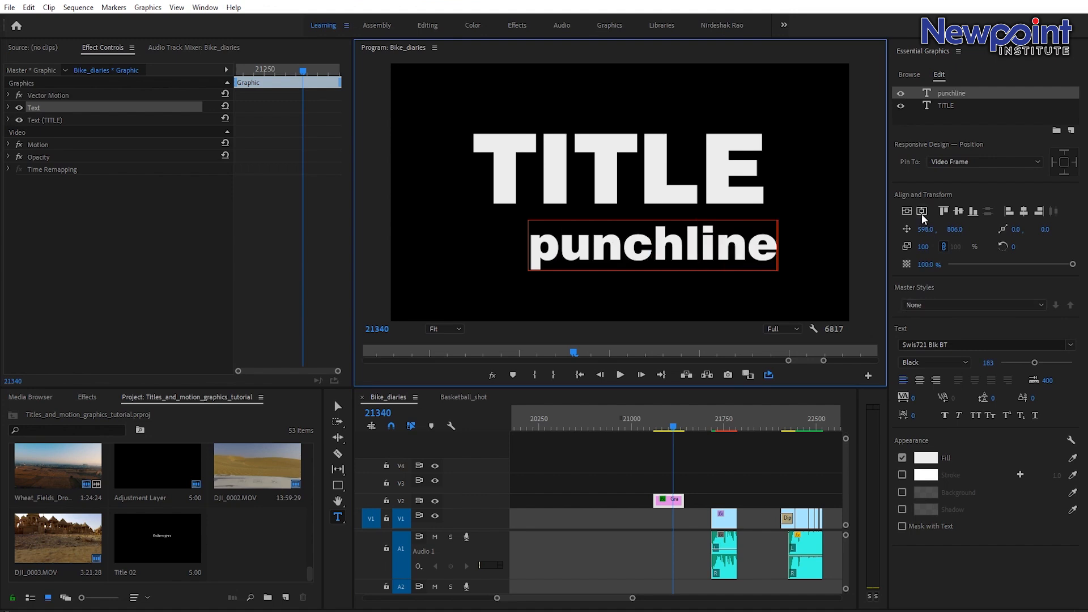
Centre-align the punchline text and centre it in the frame.
{"action": "left_click", "coordinate": [919, 380]}
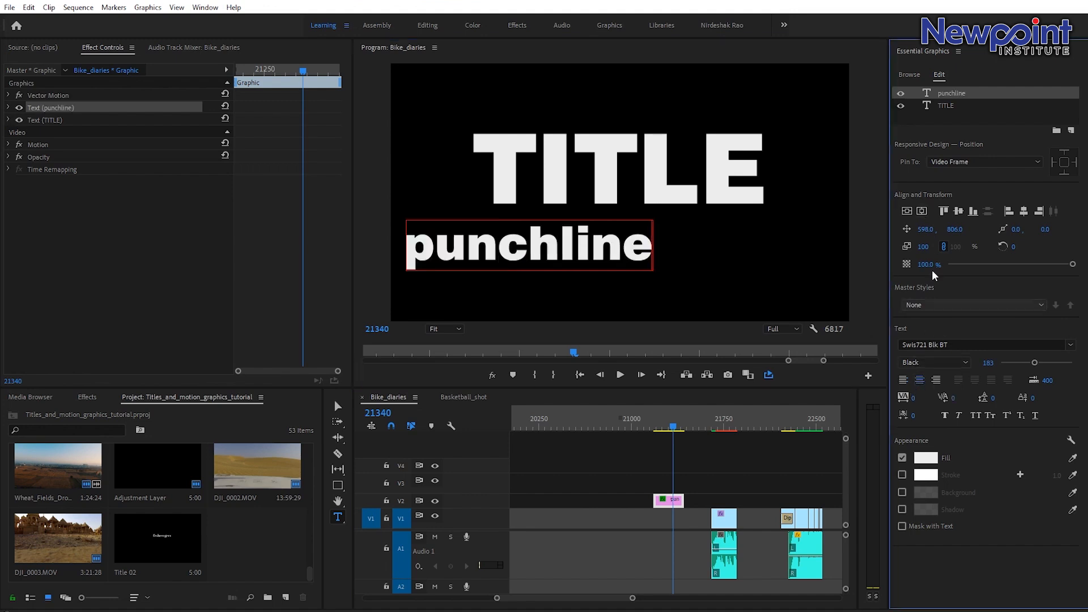
{"action": "left_click", "coordinate": [908, 211]}
{"action": "left_click", "coordinate": [907, 212]}
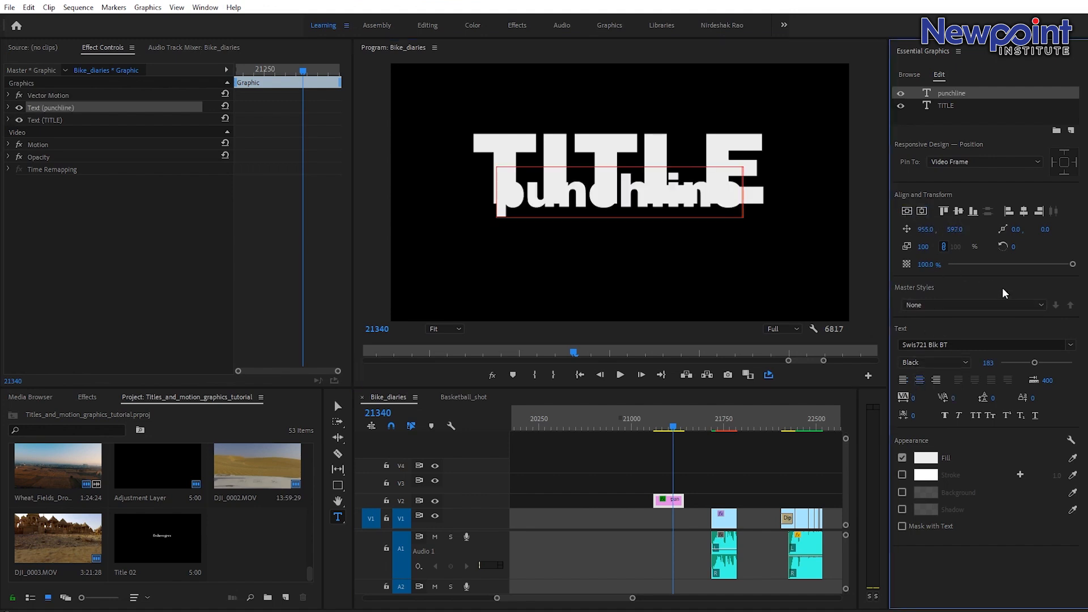
Reduce the punchline font size to 144 and move it below the TITLE text.
{"action": "left_click_drag", "start_coordinate": [1035, 363], "coordinate": [1021, 366]}
{"action": "left_click", "coordinate": [339, 405]}
{"action": "left_click_drag", "start_coordinate": [1035, 363], "coordinate": [1026, 361]}
{"action": "left_click_drag", "start_coordinate": [636, 203], "coordinate": [631, 254]}
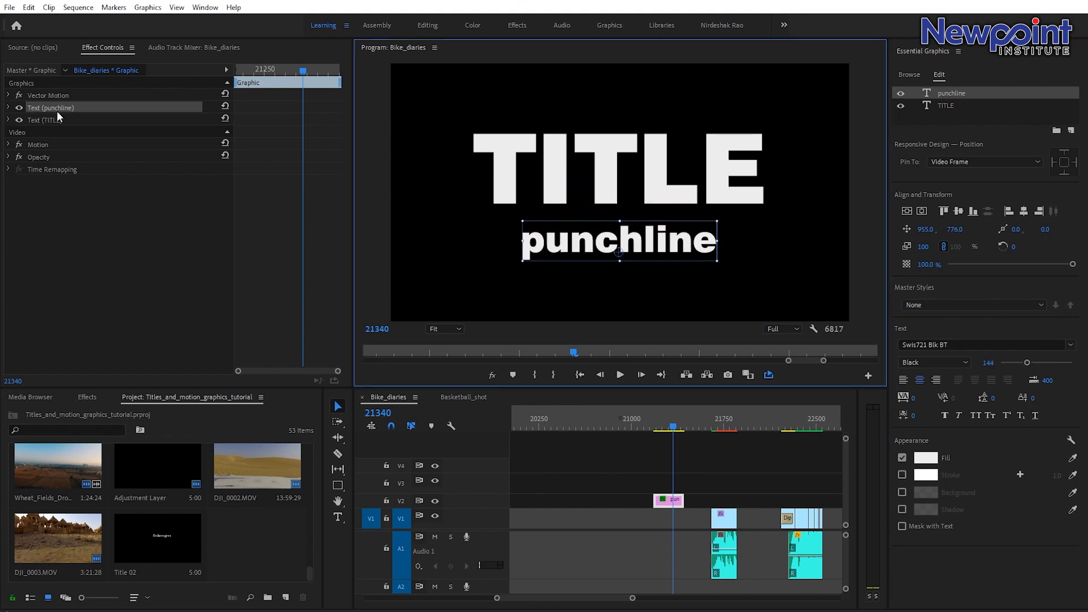
Set the punchline layer's vertical position to 806 and its scale to 111.
{"action": "left_click", "coordinate": [8, 107]}
{"action": "scroll", "coordinate": [153, 331], "scroll_direction": "down", "scroll_amount": 3}
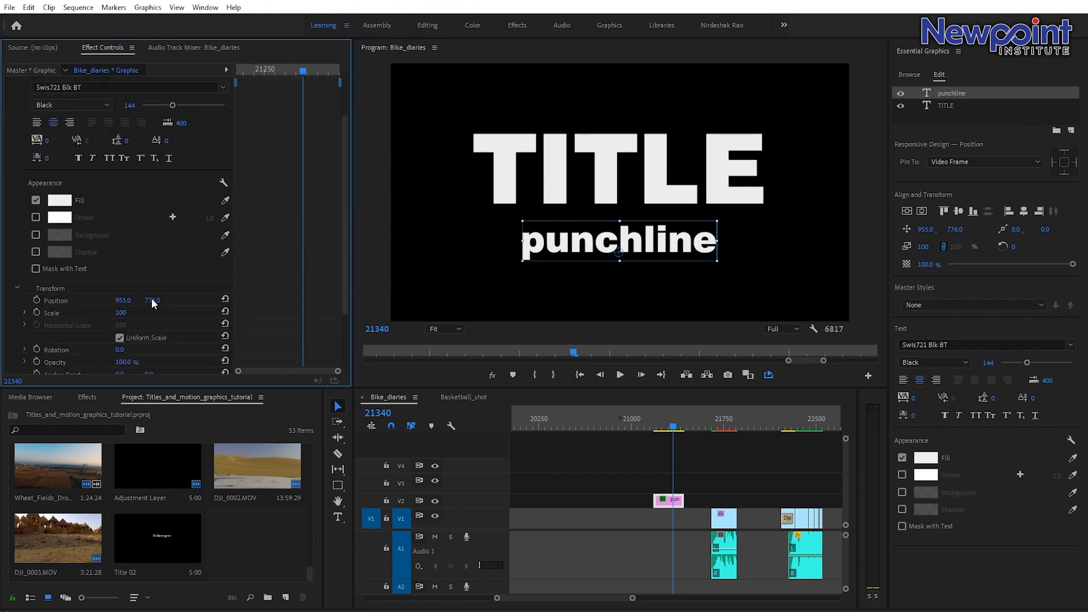
{"action": "left_click_drag", "start_coordinate": [152, 300], "coordinate": [127, 313]}
{"action": "scroll", "coordinate": [20, 151], "scroll_direction": "up", "scroll_amount": 3}
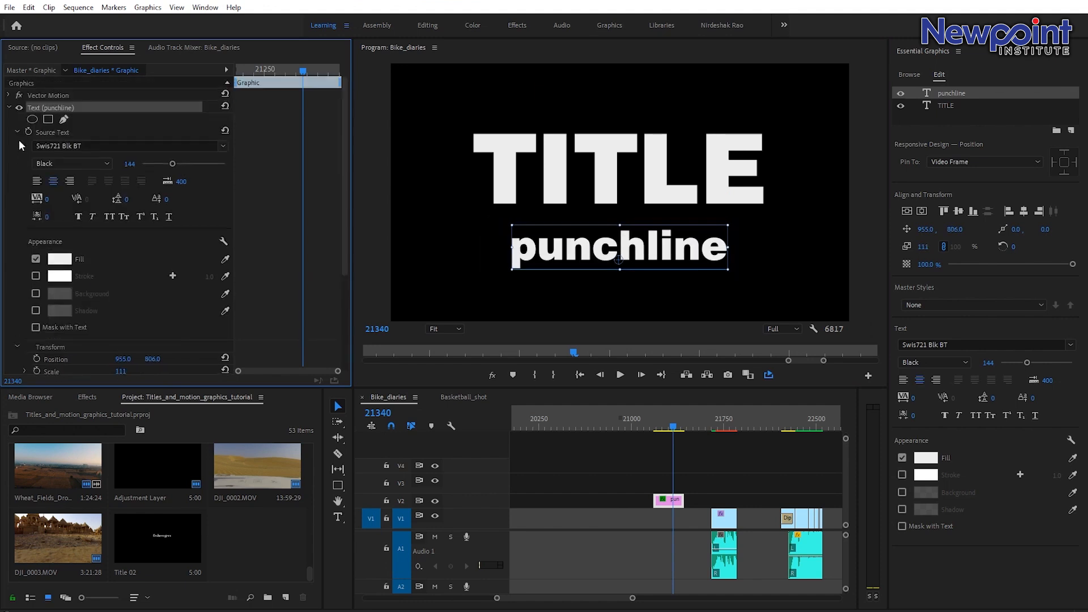
{"action": "left_click", "coordinate": [9, 107]}
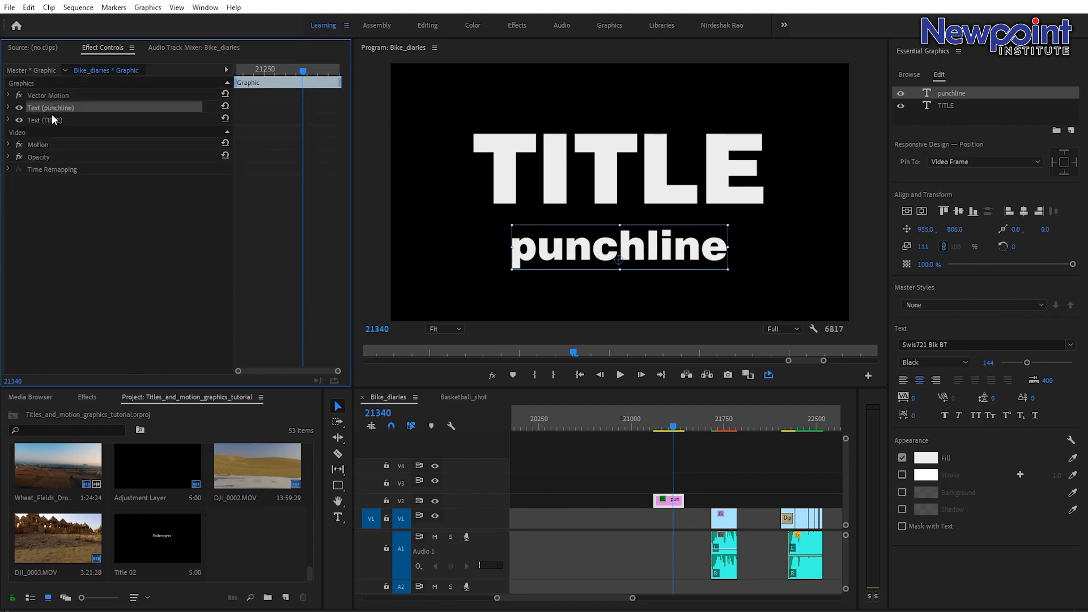
Set the graphic clip's Motion scale to 109.
{"action": "left_click", "coordinate": [9, 146]}
{"action": "mouse_move", "coordinate": [122, 169]}
{"action": "left_mouse_down"}
{"action": "mouse_move", "coordinate": [147, 169]}
{"action": "mouse_move", "coordinate": [126, 169]}
{"action": "left_mouse_up"}
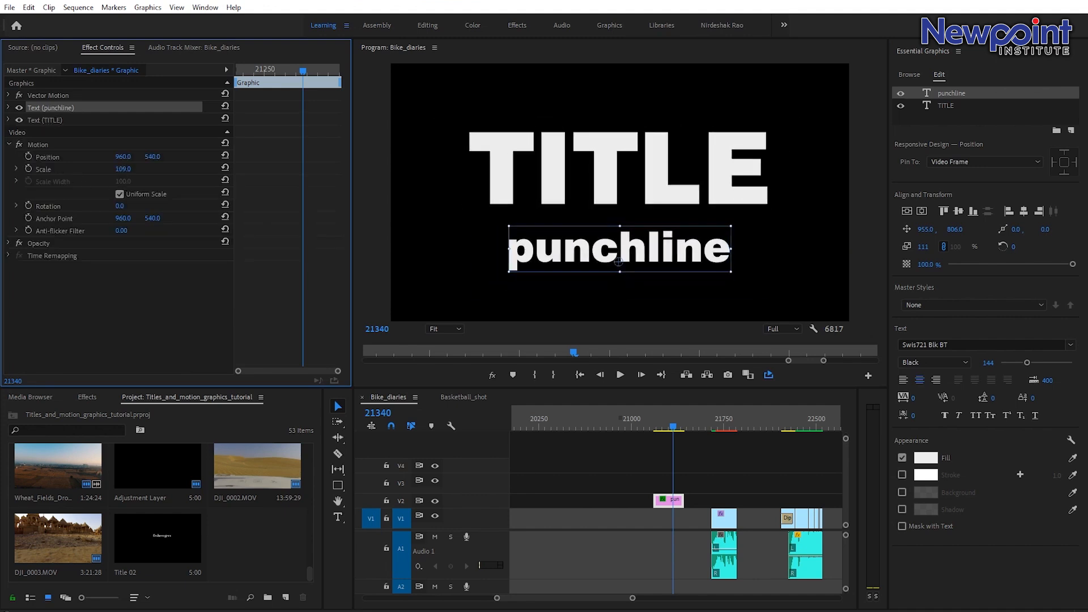
{"action": "left_click", "coordinate": [9, 145]}
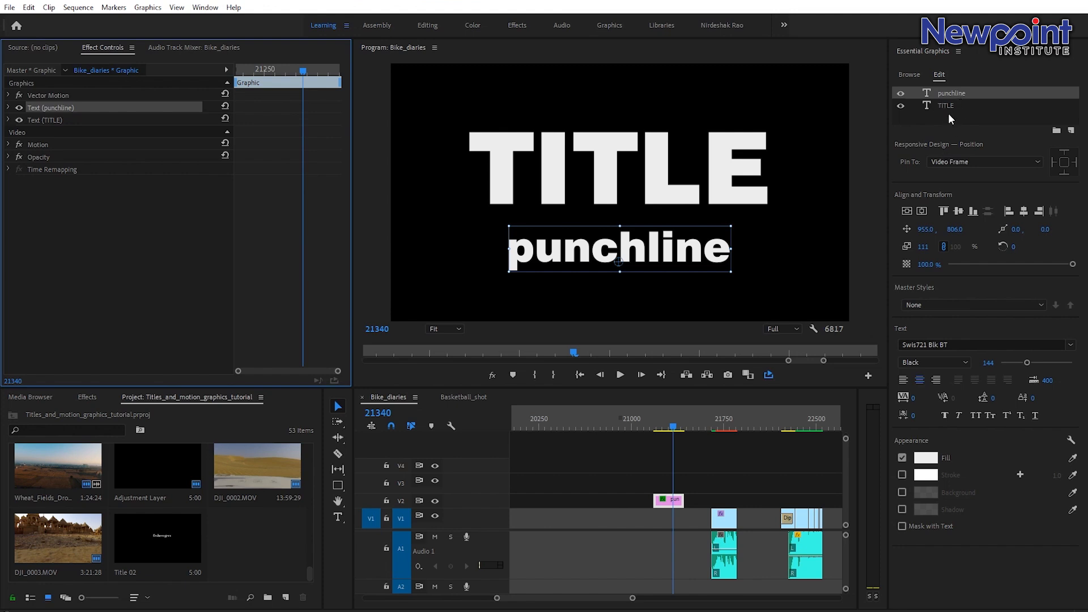
Draw a thin horizontal rectangle line spanning the title's width between TITLE and punchline, then select it.
{"action": "left_click", "coordinate": [338, 488]}
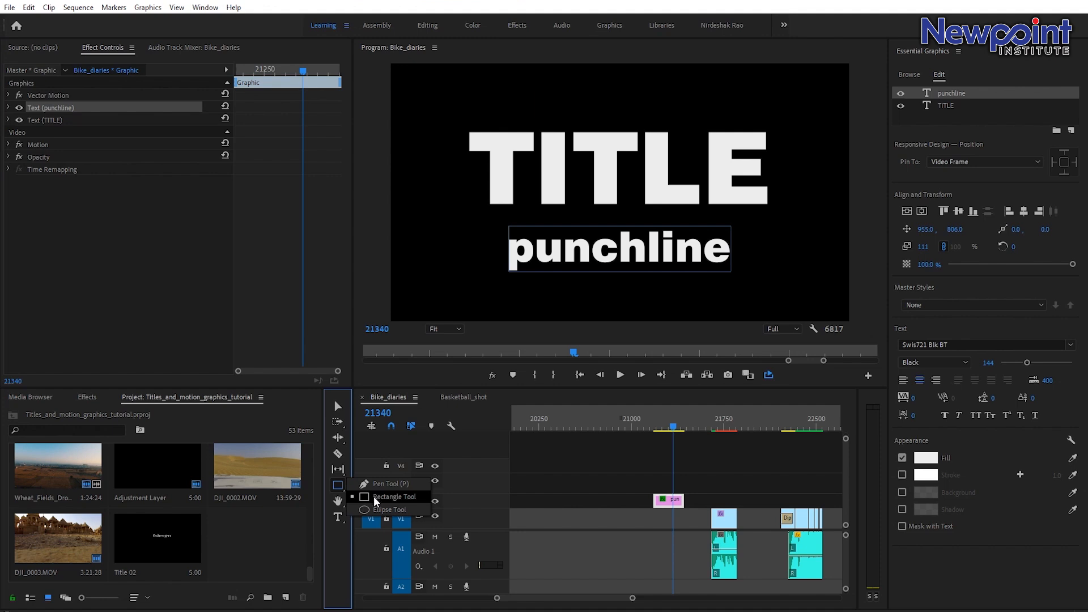
{"action": "left_click", "coordinate": [366, 502]}
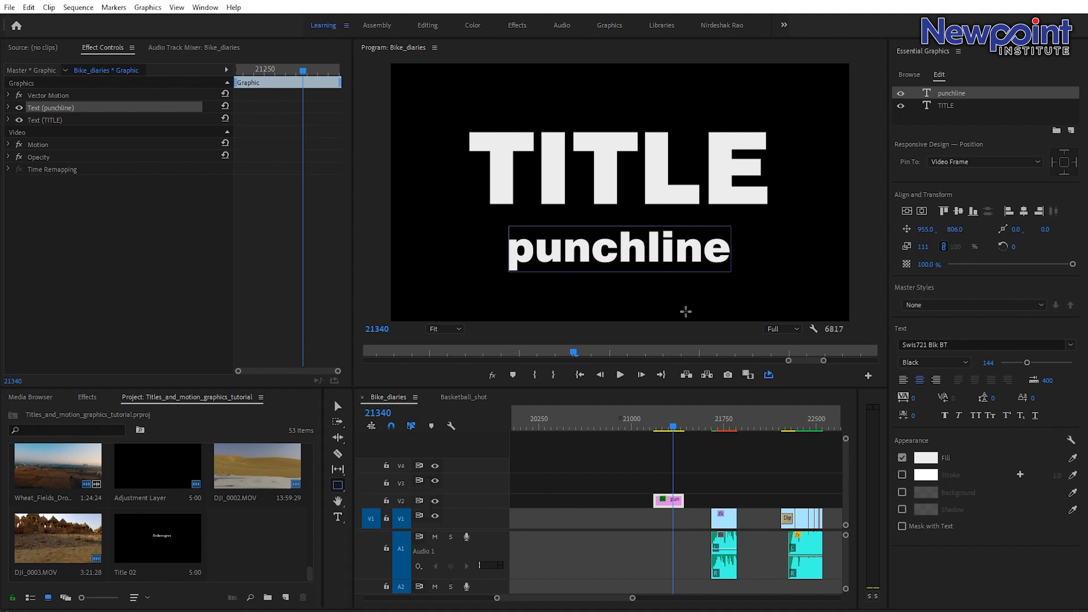
{"action": "mouse_move", "coordinate": [458, 215]}
{"action": "left_mouse_down"}
{"action": "mouse_move", "coordinate": [486, 224]}
{"action": "mouse_move", "coordinate": [788, 218]}
{"action": "left_mouse_up"}
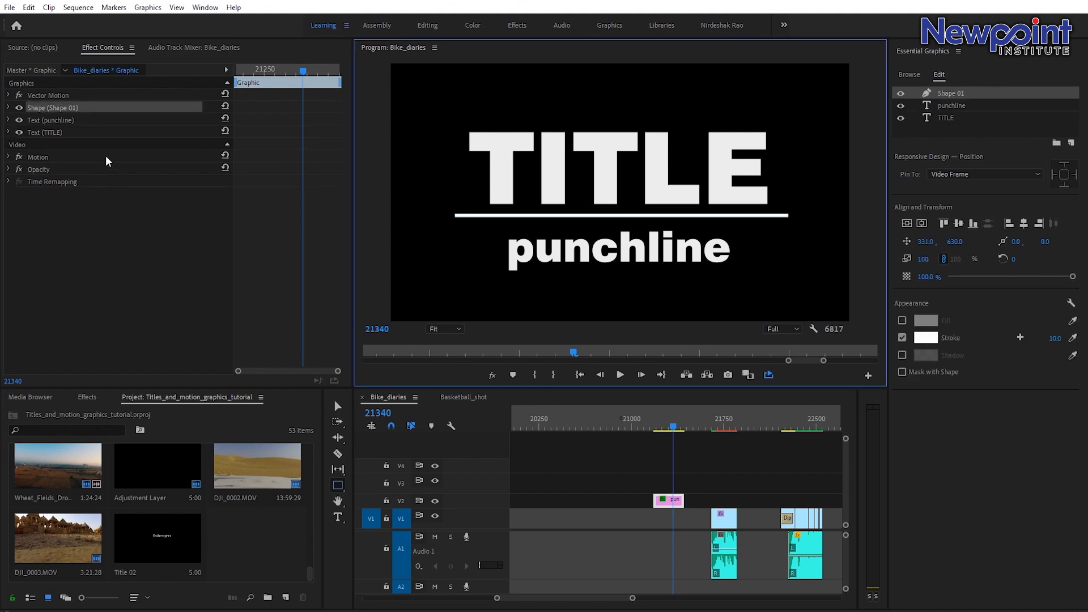
{"action": "left_click", "coordinate": [339, 406]}
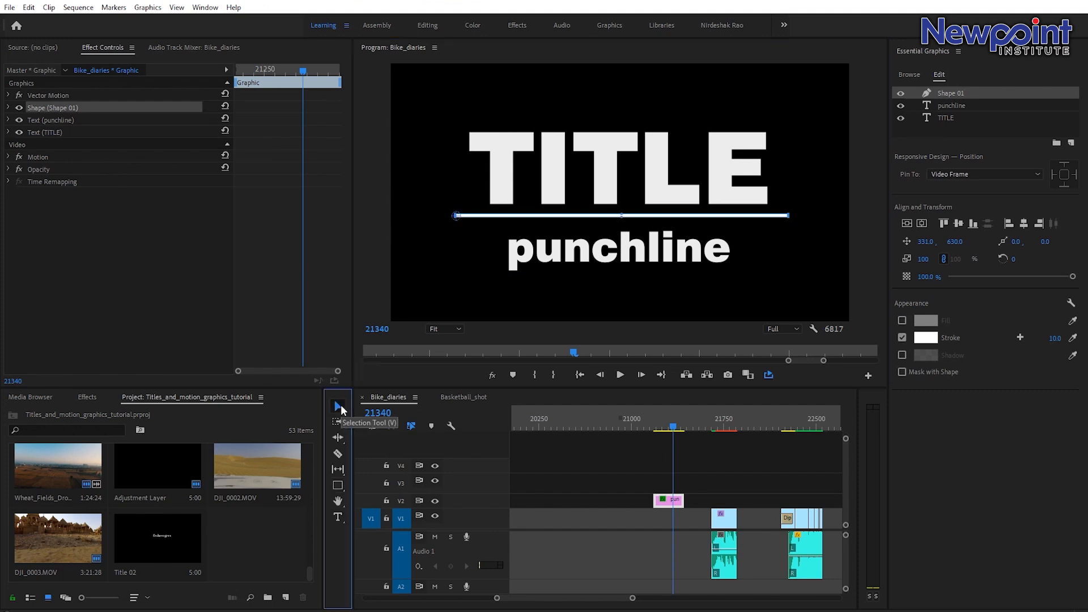
{"action": "left_click", "coordinate": [458, 218]}
{"action": "left_click", "coordinate": [621, 217]}
{"action": "left_click_drag", "start_coordinate": [621, 218], "coordinate": [620, 218]}
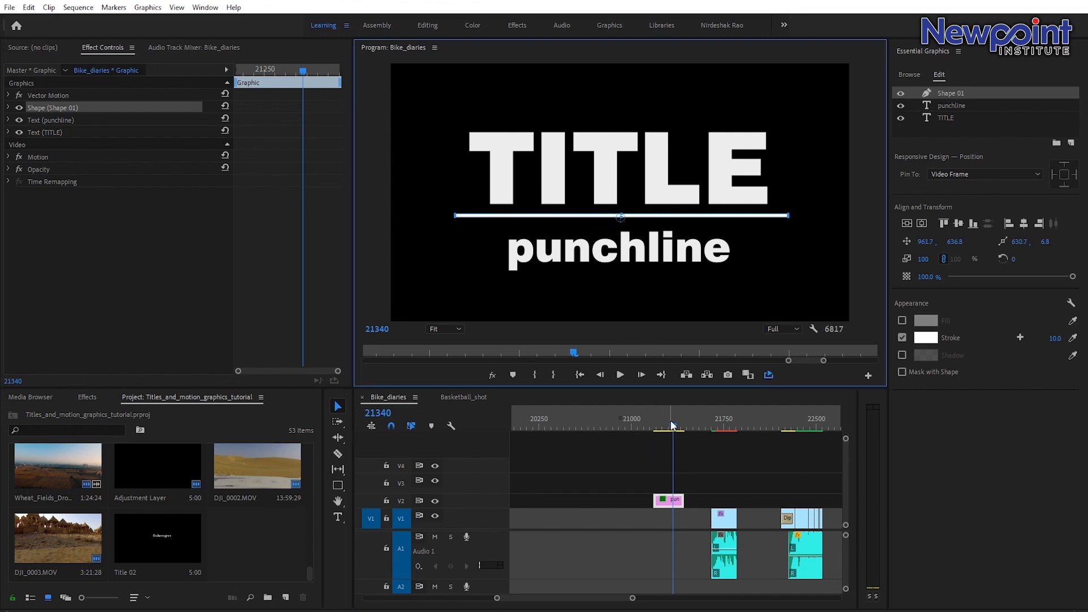
Review the existing Bike Diaries title in the sequence and return to the new graphic clip.
{"action": "left_click_drag", "start_coordinate": [632, 599], "coordinate": [679, 608]}
{"action": "left_click", "coordinate": [567, 427]}
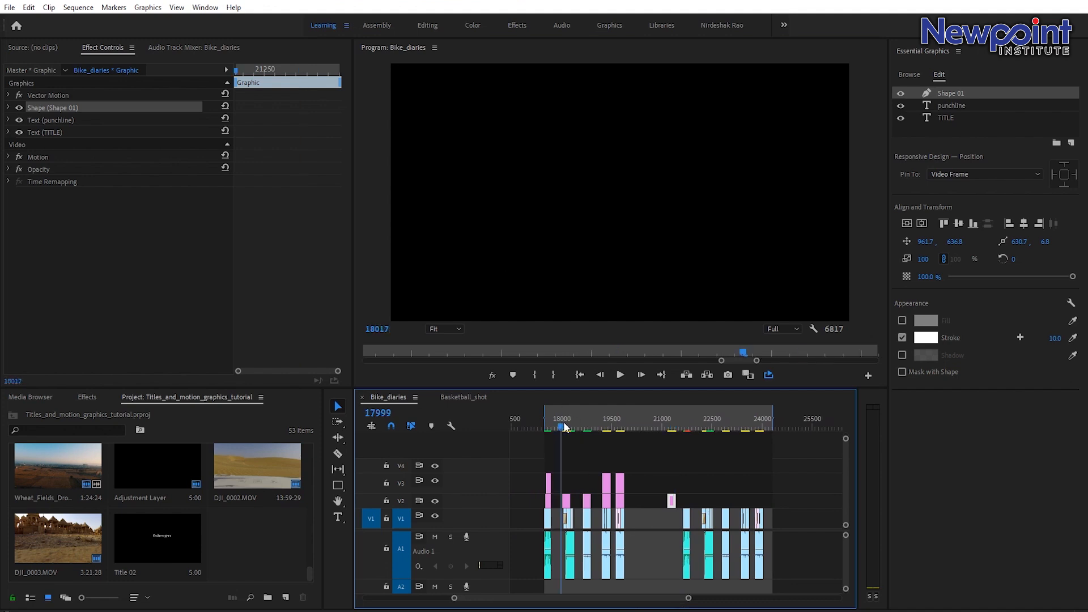
{"action": "left_click_drag", "start_coordinate": [569, 431], "coordinate": [571, 430]}
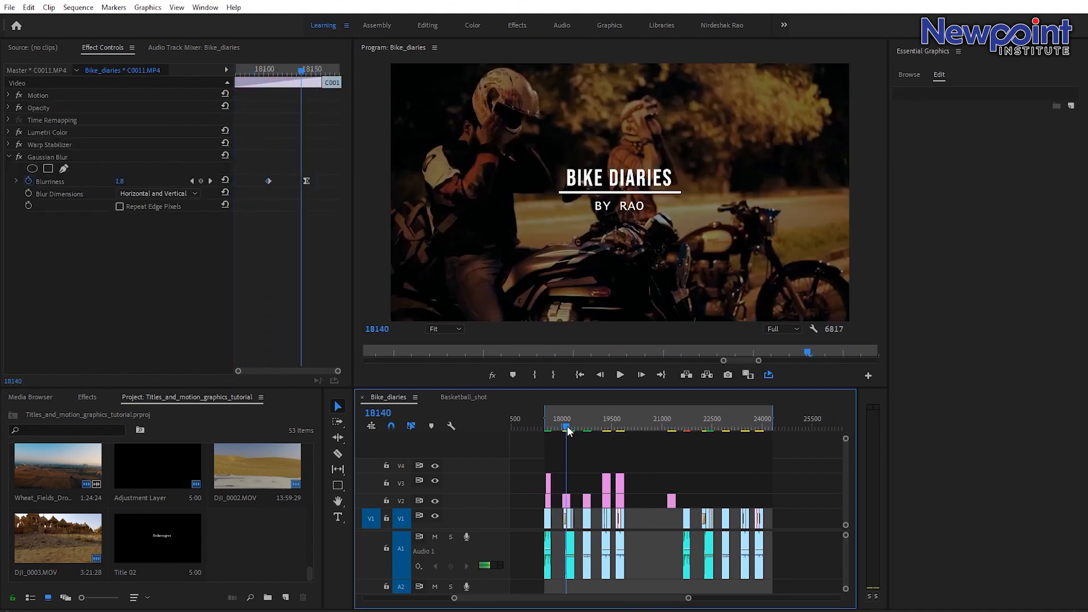
{"action": "left_click", "coordinate": [674, 429]}
{"action": "left_click_drag", "start_coordinate": [688, 598], "coordinate": [624, 598]}
{"action": "left_click_drag", "start_coordinate": [656, 418], "coordinate": [646, 418]}
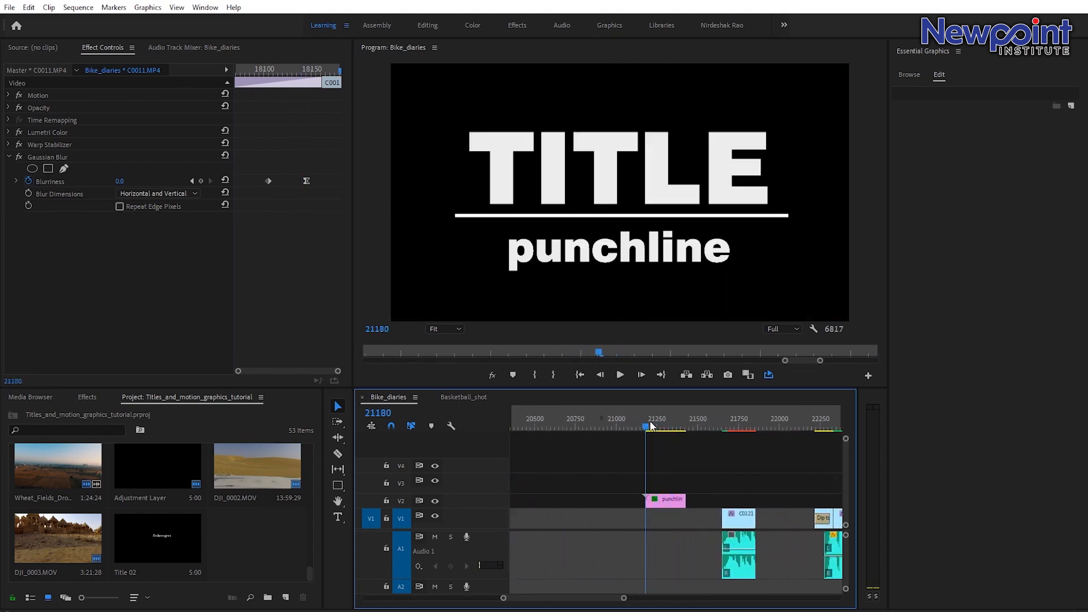
{"action": "left_click", "coordinate": [670, 504]}
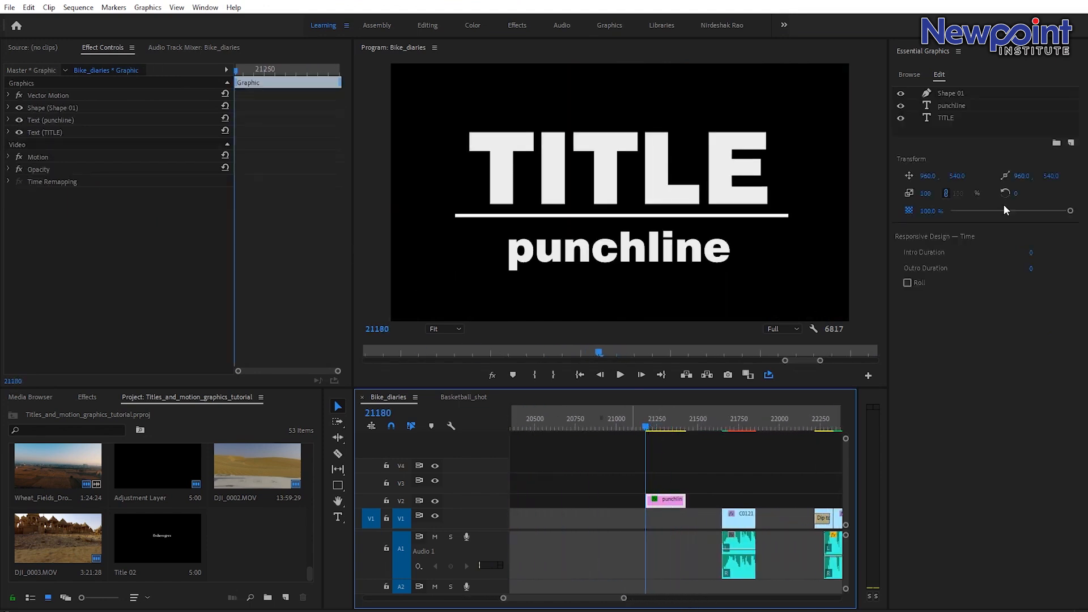
Rename the shape layer to Line.
{"action": "left_click", "coordinate": [947, 94]}
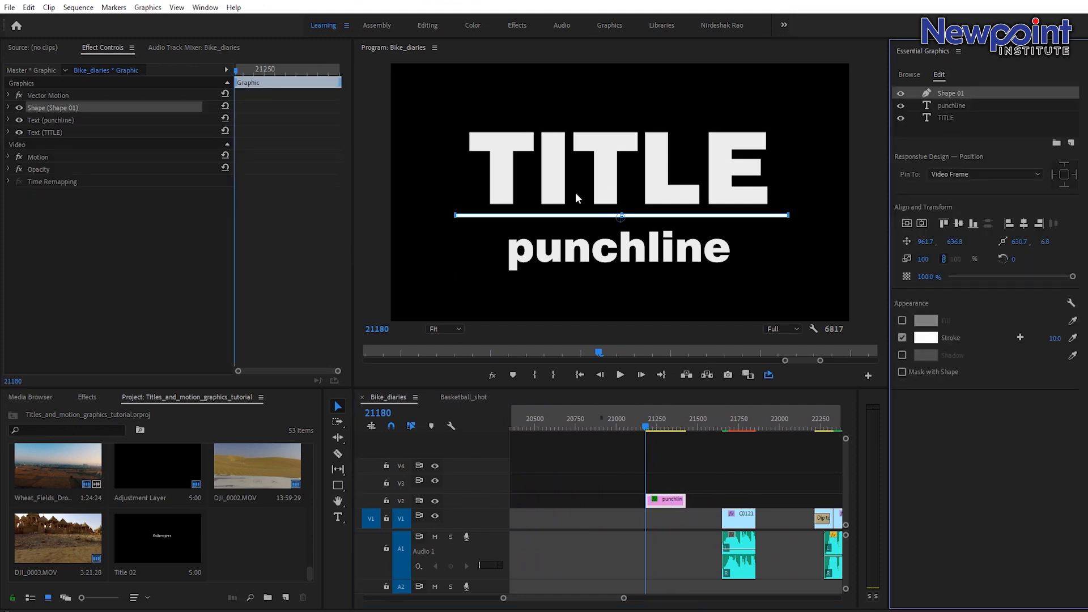
{"action": "double_click", "coordinate": [963, 93]}
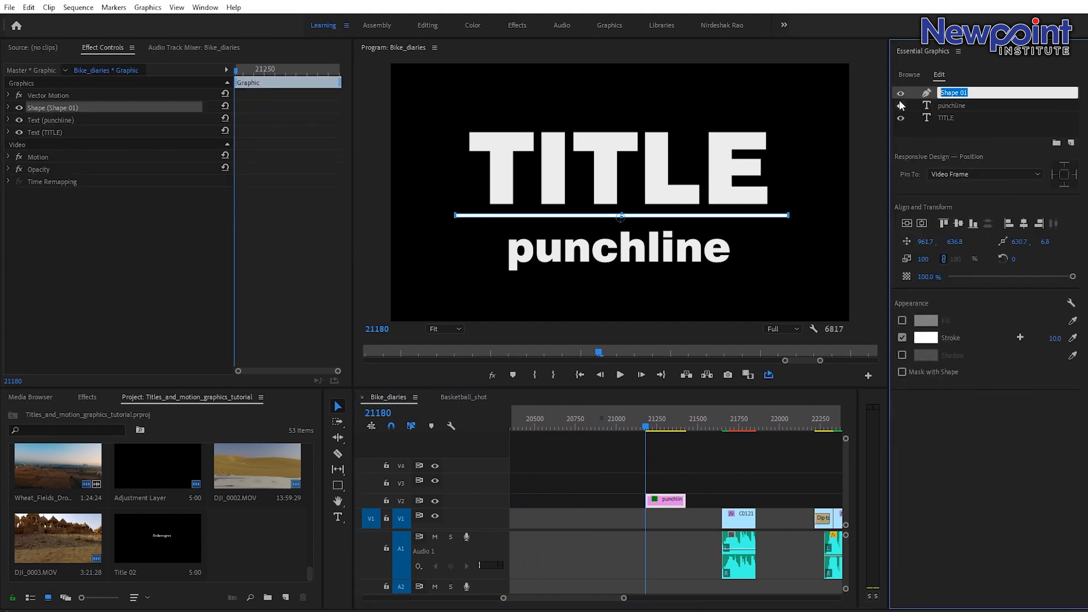
{"action": "type", "text": "Line"}
{"action": "key", "text": "Return"}
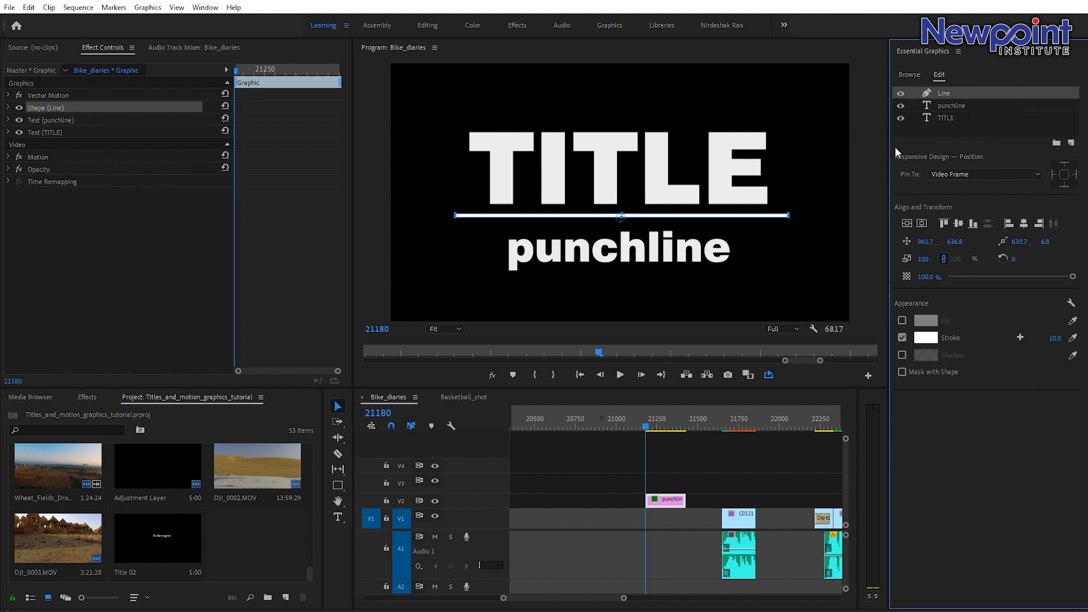
{"action": "left_click", "coordinate": [950, 119]}
{"action": "left_click", "coordinate": [950, 106]}
{"action": "left_click", "coordinate": [950, 118]}
{"action": "left_click", "coordinate": [950, 106]}
{"action": "left_click", "coordinate": [950, 120]}
{"action": "left_click", "coordinate": [953, 106]}
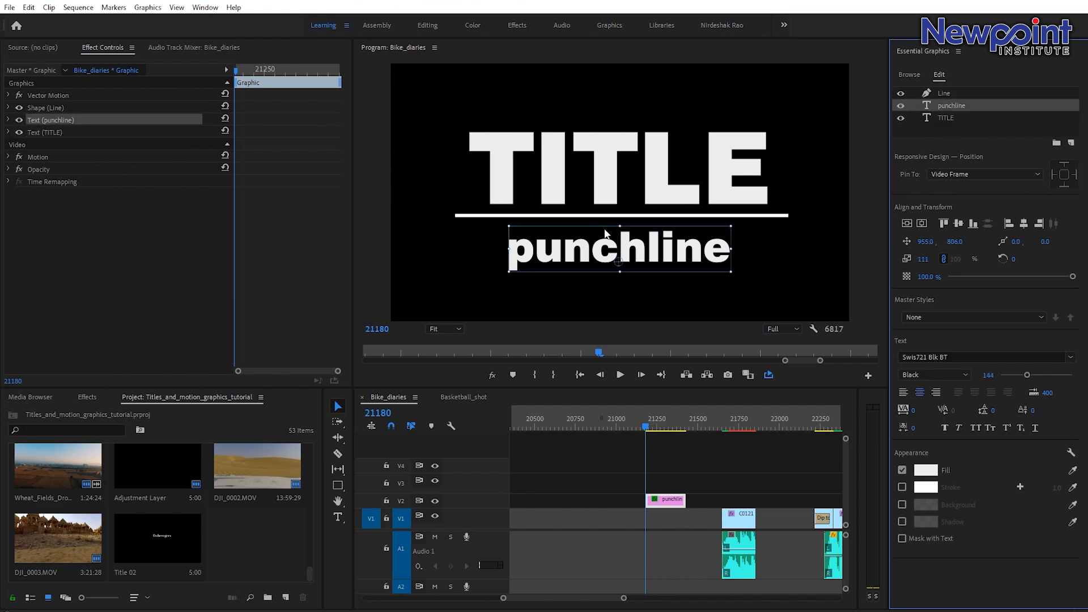
{"action": "left_click_drag", "start_coordinate": [640, 489], "coordinate": [659, 501]}
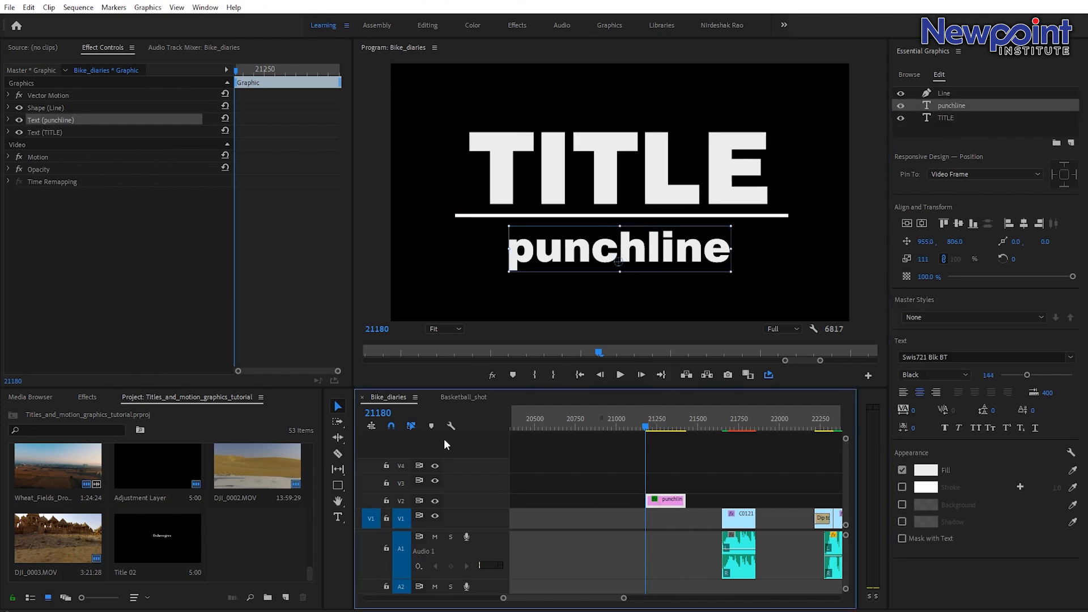
Turn off uniform scale on the Line shape and set a horizontal scale keyframe at 0.
{"action": "left_click", "coordinate": [36, 109]}
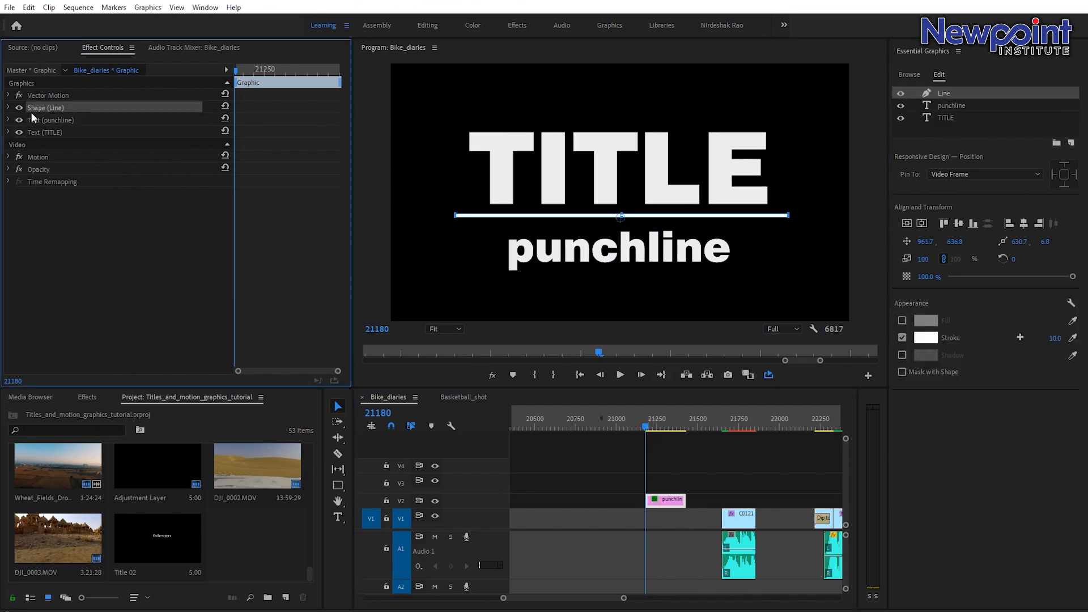
{"action": "left_click", "coordinate": [7, 108]}
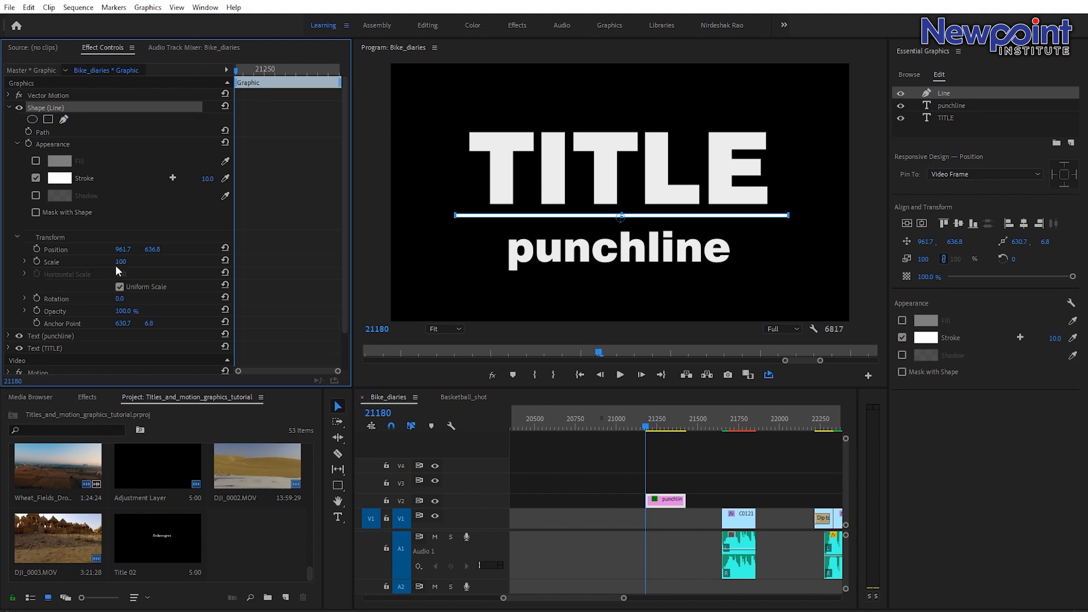
{"action": "left_click", "coordinate": [24, 262]}
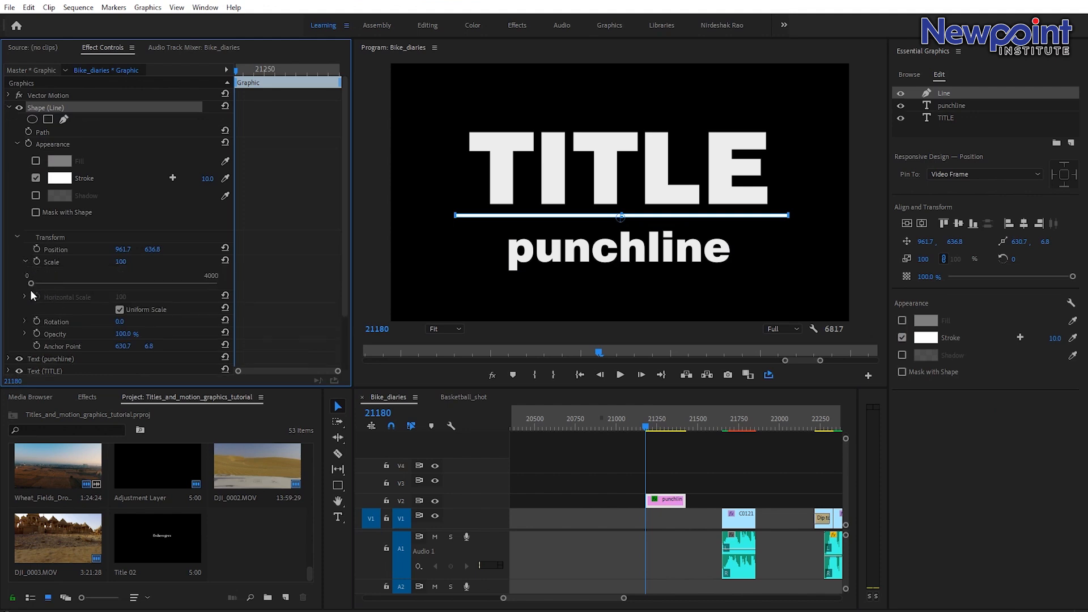
{"action": "left_click", "coordinate": [120, 310]}
{"action": "left_click_drag", "start_coordinate": [121, 297], "coordinate": [113, 296]}
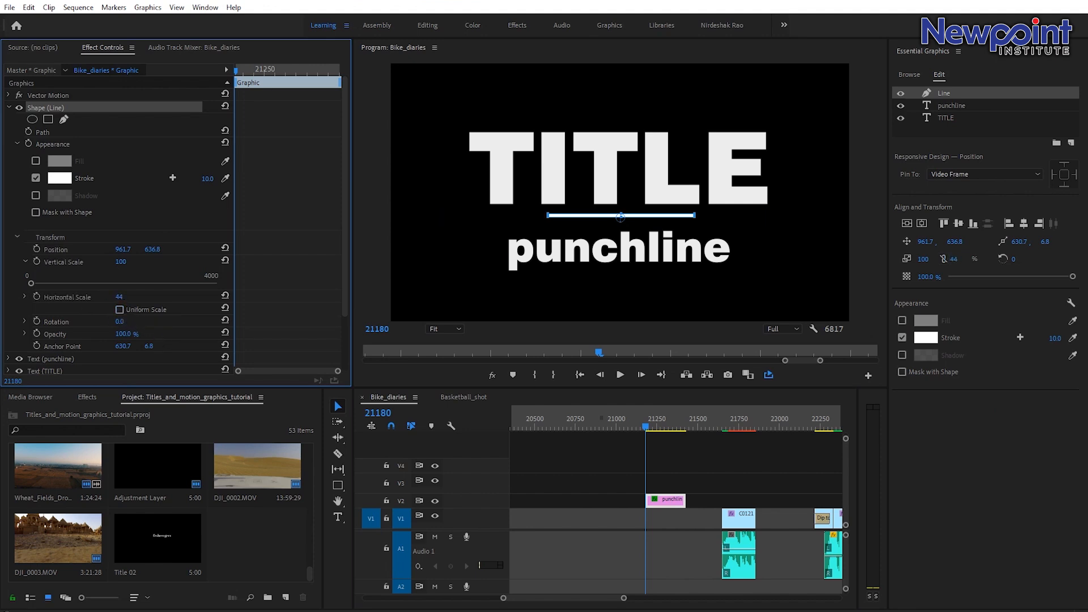
{"action": "left_click", "coordinate": [131, 295]}
{"action": "type", "text": "0"}
{"action": "key", "text": "Return"}
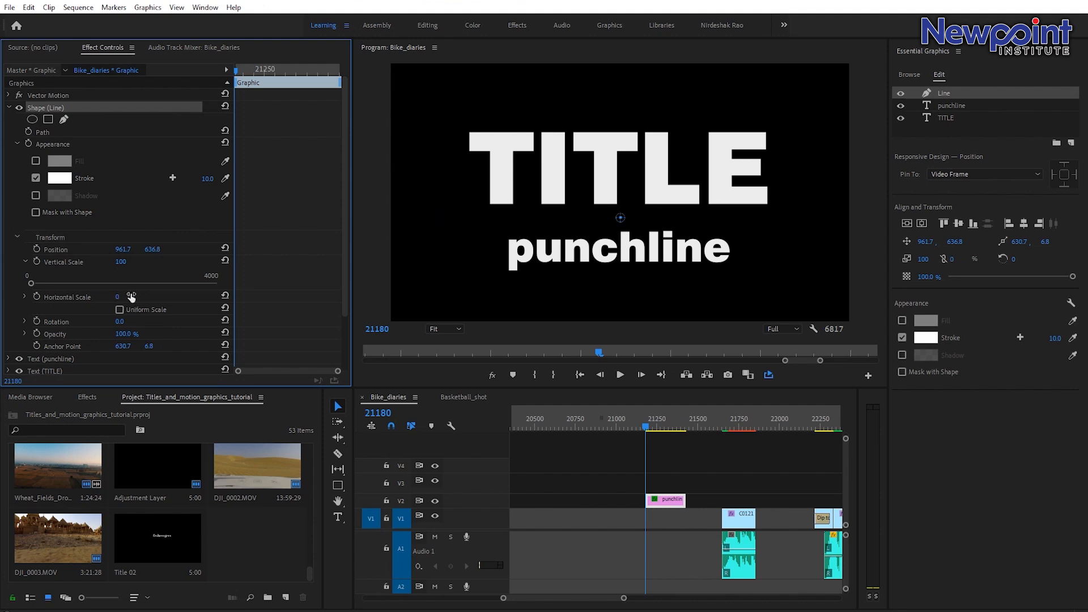
{"action": "left_click", "coordinate": [37, 297]}
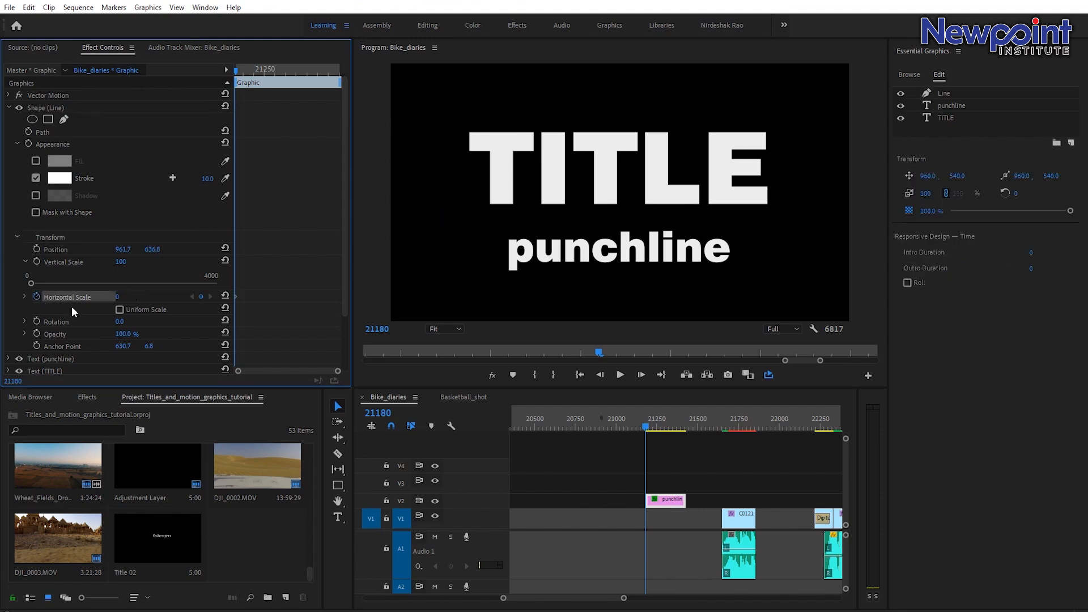
At a later frame set the line's horizontal scale to 100 and apply Ease In to that keyframe.
{"action": "key", "text": "space"}
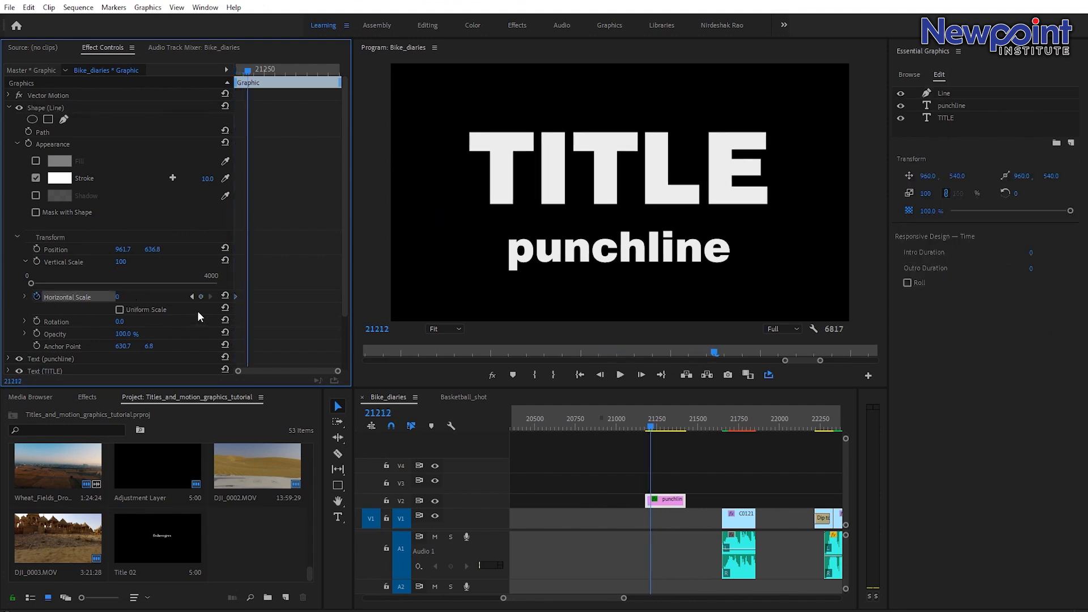
{"action": "left_click", "coordinate": [121, 297]}
{"action": "key", "text": "Return"}
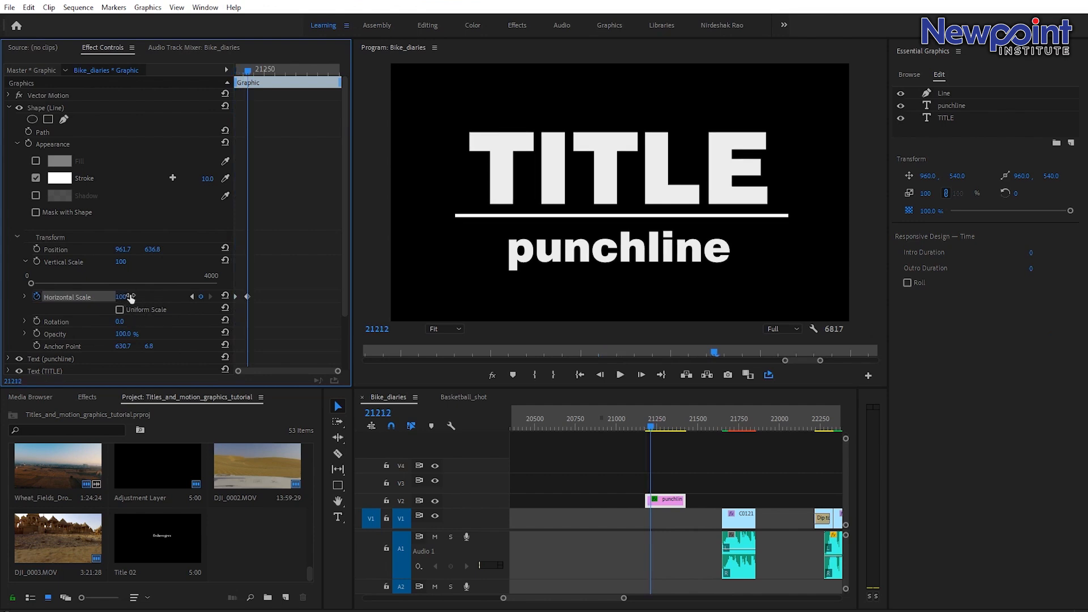
{"action": "right_click", "coordinate": [248, 297]}
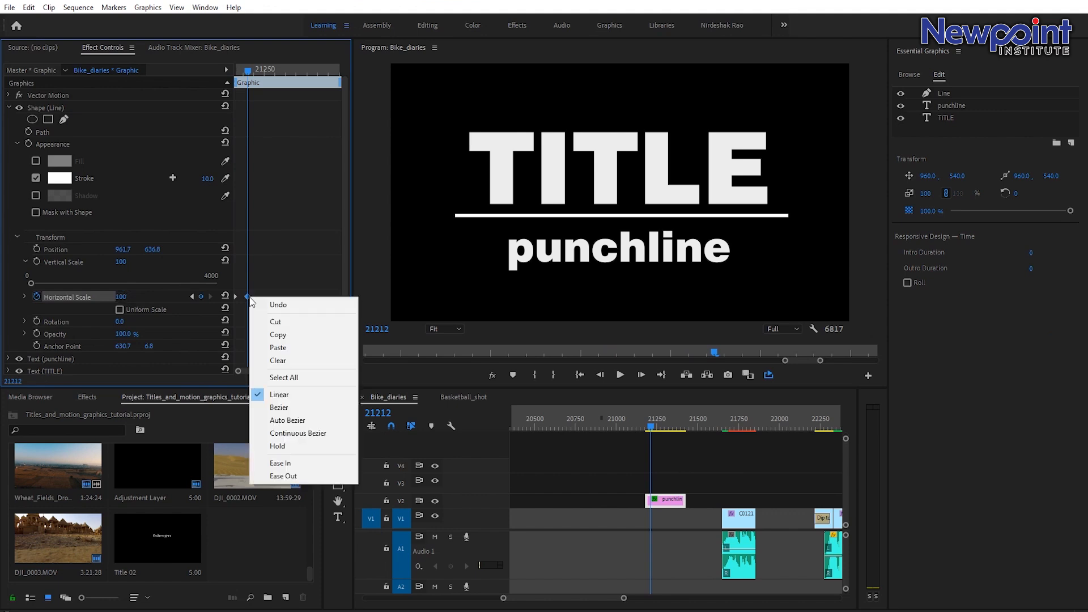
{"action": "left_click", "coordinate": [284, 465]}
Play back the line's horizontal scale animation.
{"action": "left_click_drag", "start_coordinate": [254, 66], "coordinate": [212, 72]}
{"action": "key", "text": "space"}
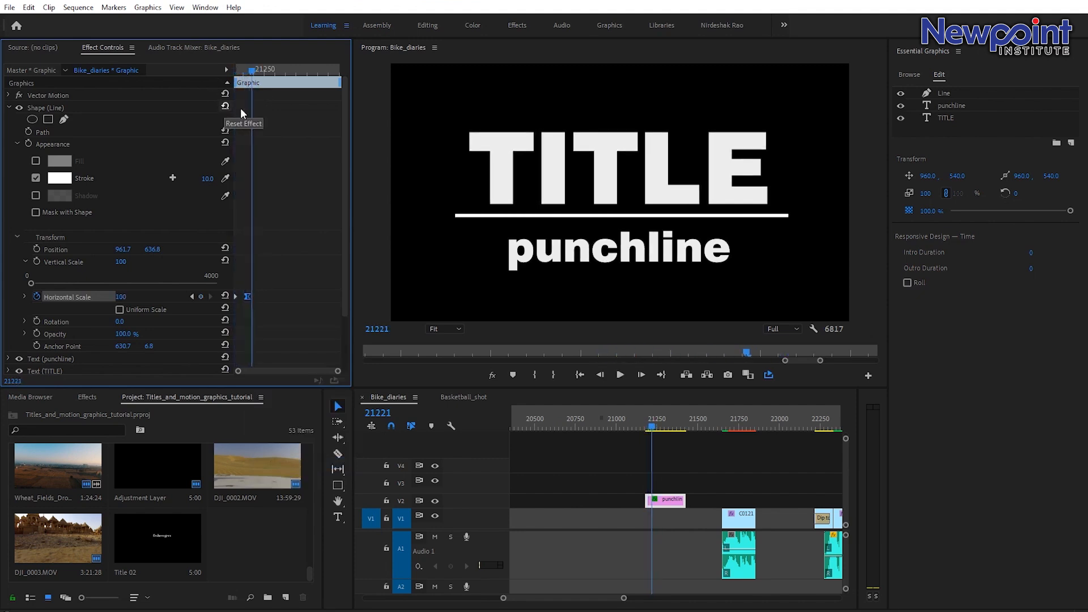
{"action": "left_click_drag", "start_coordinate": [256, 71], "coordinate": [195, 73]}
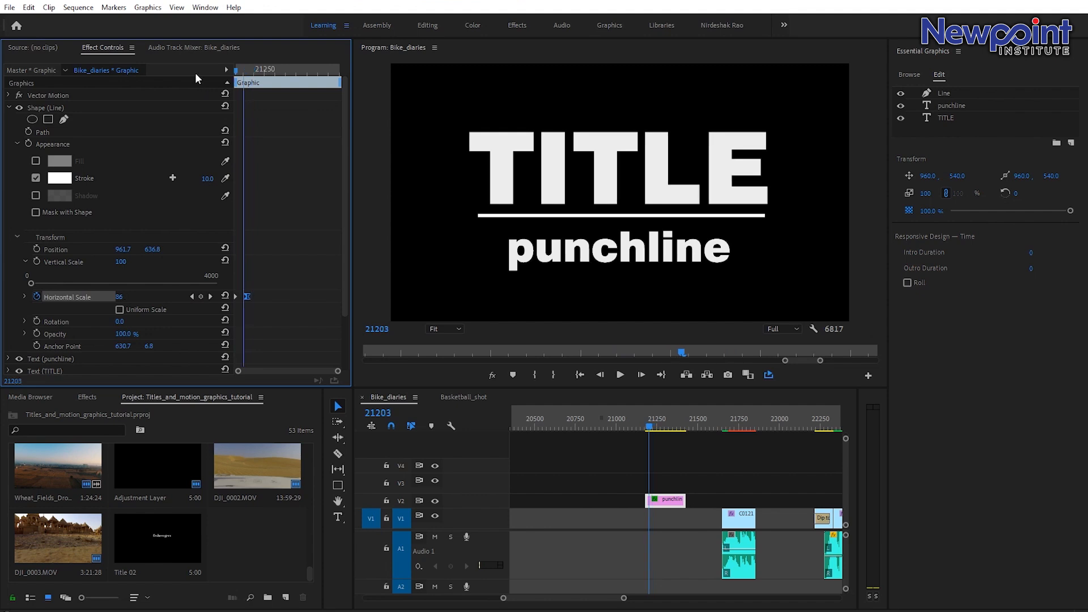
{"action": "key", "text": "space"}
{"action": "key", "text": "space"}
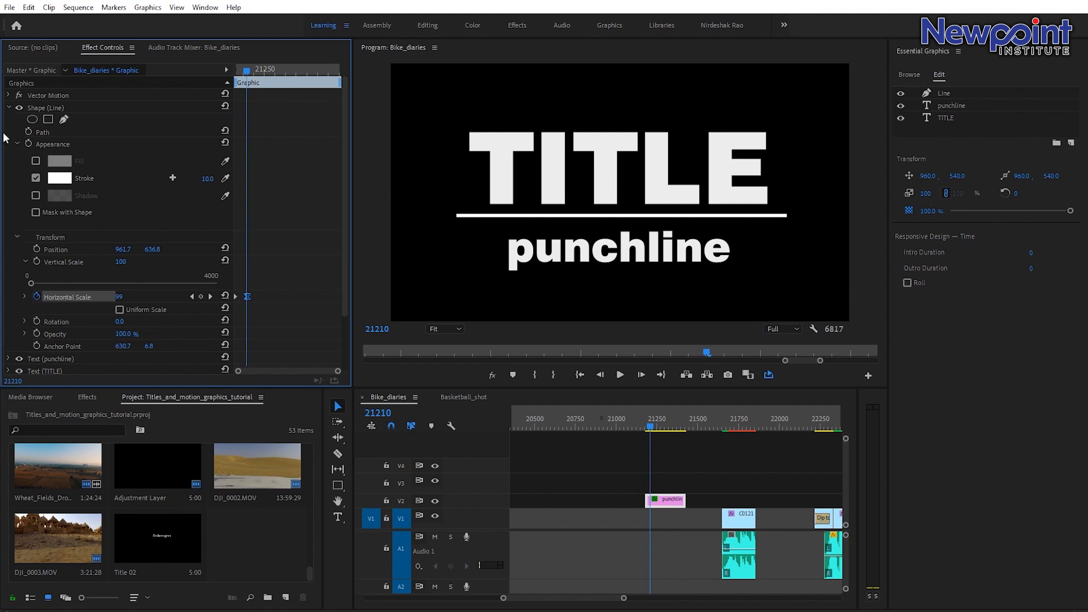
Keyframe the TITLE text's opacity at 100% and, a few frames earlier, at 0% to fade it in.
{"action": "left_click", "coordinate": [10, 108]}
{"action": "left_click", "coordinate": [37, 120]}
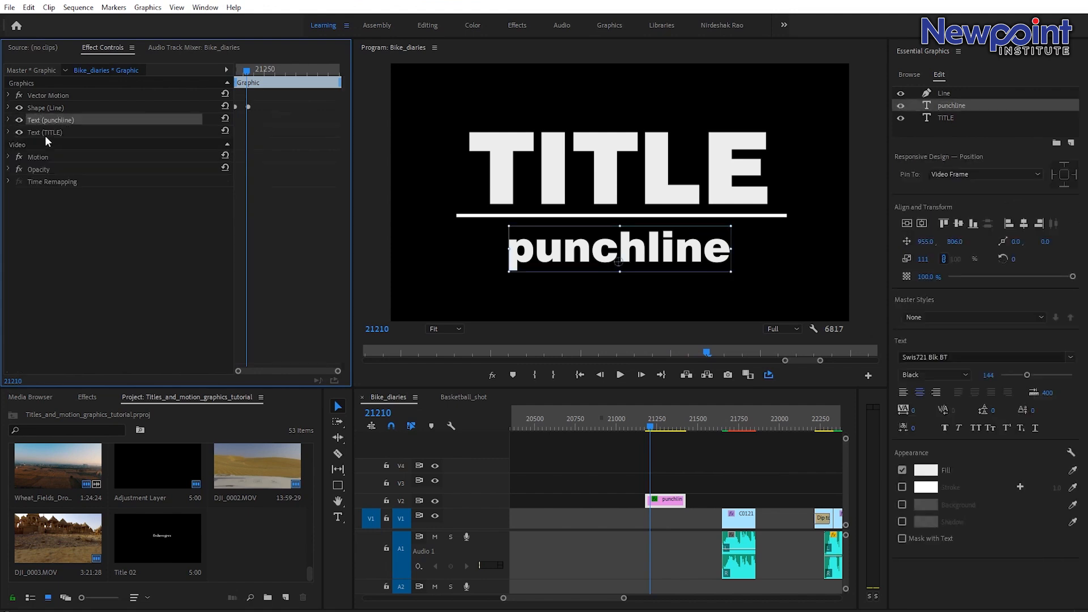
{"action": "left_click", "coordinate": [7, 132]}
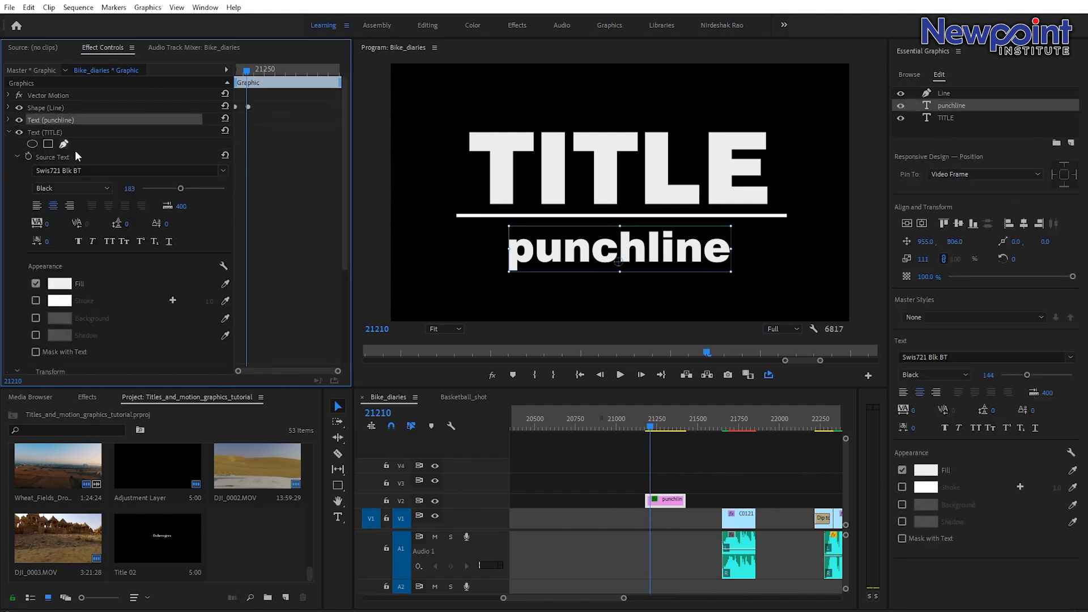
{"action": "scroll", "coordinate": [126, 265], "scroll_direction": "down", "scroll_amount": 5}
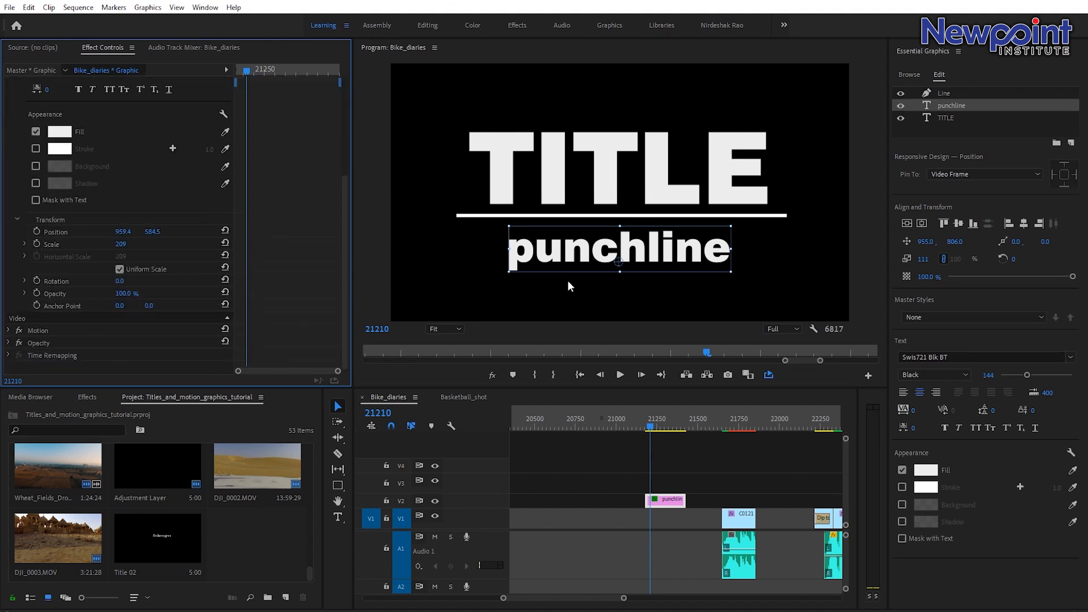
{"action": "left_click_drag", "start_coordinate": [255, 71], "coordinate": [265, 71]}
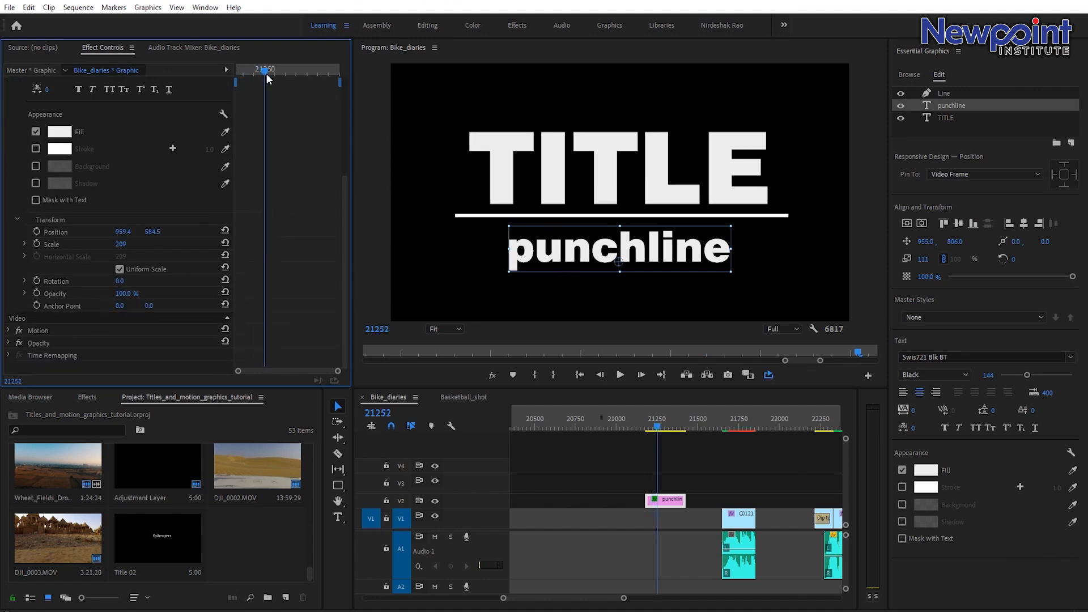
{"action": "left_click", "coordinate": [38, 294]}
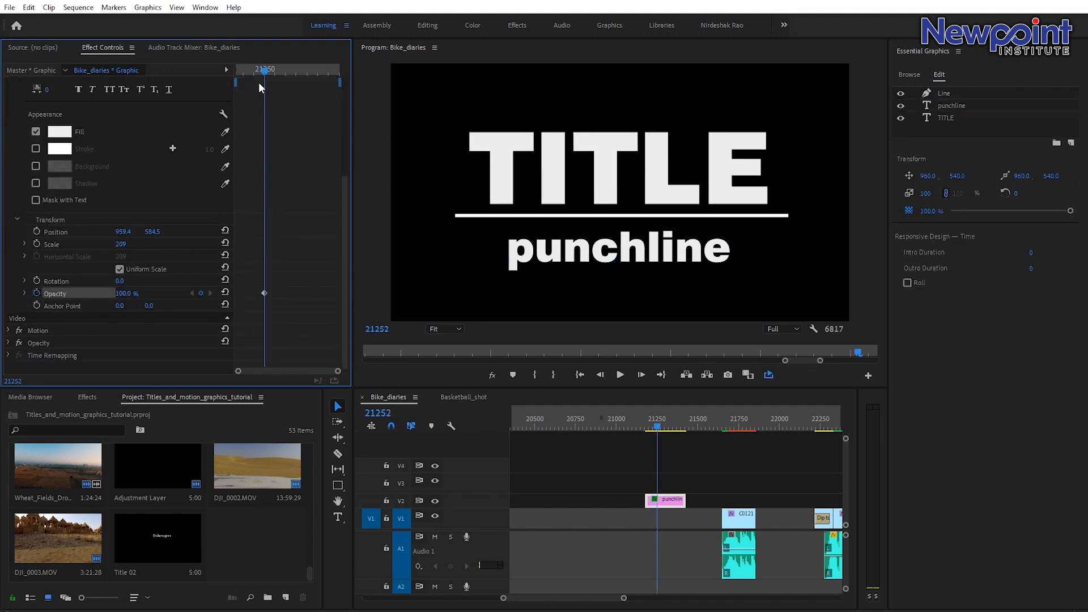
{"action": "left_click_drag", "start_coordinate": [262, 73], "coordinate": [254, 71]}
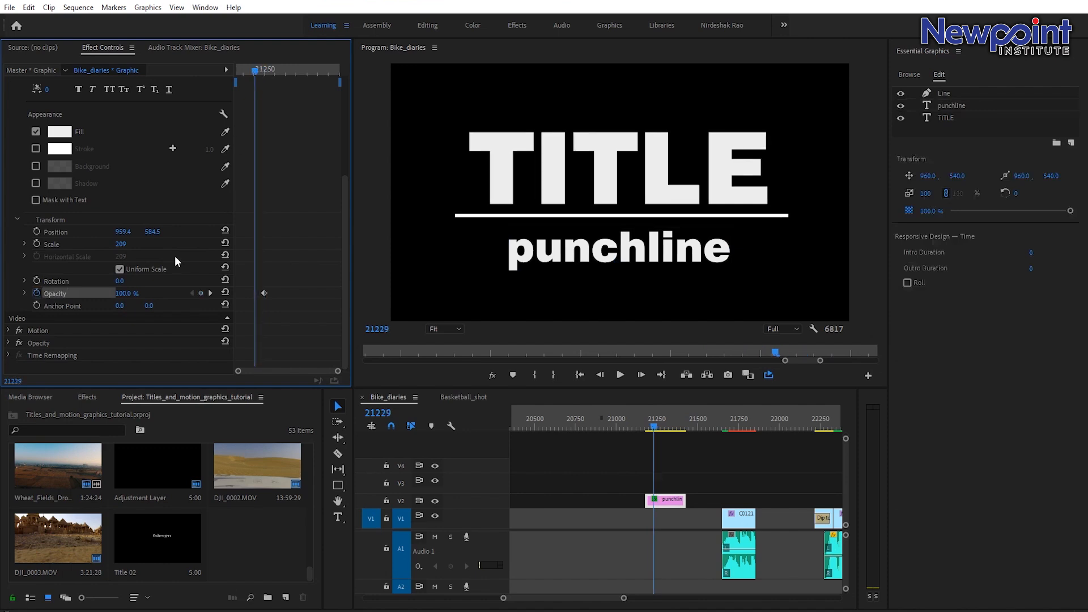
{"action": "left_click", "coordinate": [122, 294]}
{"action": "type", "text": "0"}
{"action": "key", "text": "Return"}
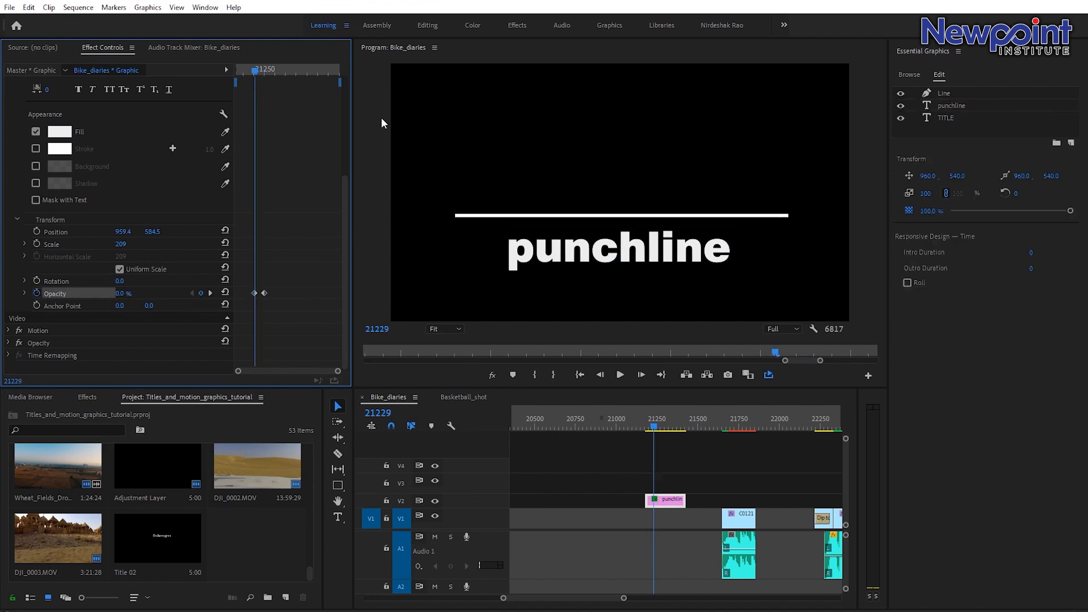
Reposition the TITLE opacity keyframes to adjust the fade timing.
{"action": "mouse_move", "coordinate": [257, 76]}
{"action": "left_mouse_down"}
{"action": "mouse_move", "coordinate": [244, 77]}
{"action": "mouse_move", "coordinate": [264, 100]}
{"action": "mouse_move", "coordinate": [247, 83]}
{"action": "left_mouse_up"}
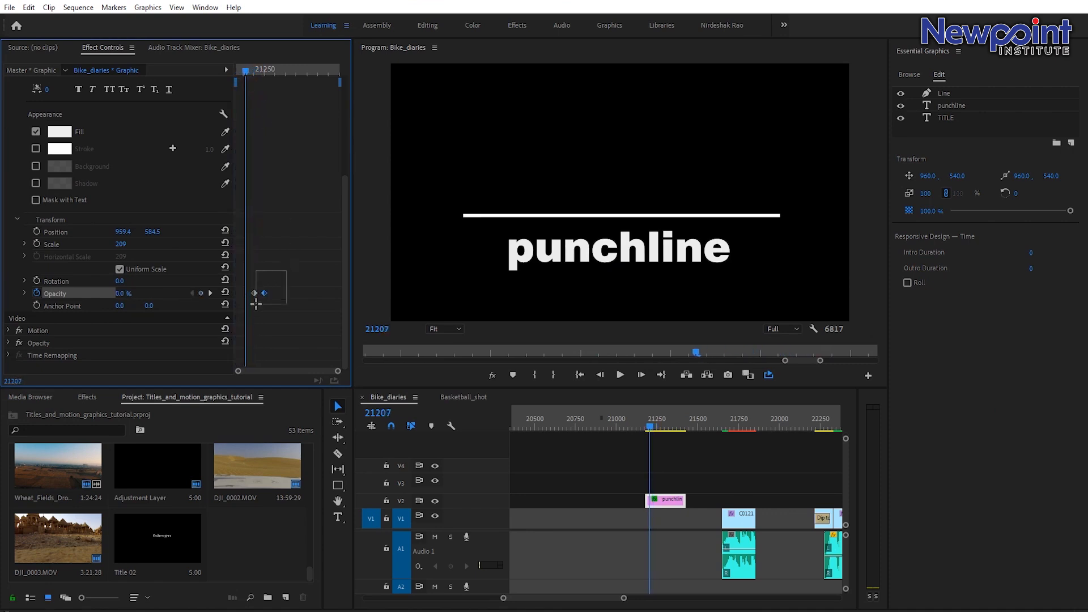
{"action": "mouse_move", "coordinate": [250, 310]}
{"action": "left_mouse_down"}
{"action": "mouse_move", "coordinate": [281, 284]}
{"action": "mouse_move", "coordinate": [243, 293]}
{"action": "left_mouse_up"}
{"action": "left_click_drag", "start_coordinate": [247, 294], "coordinate": [242, 293]}
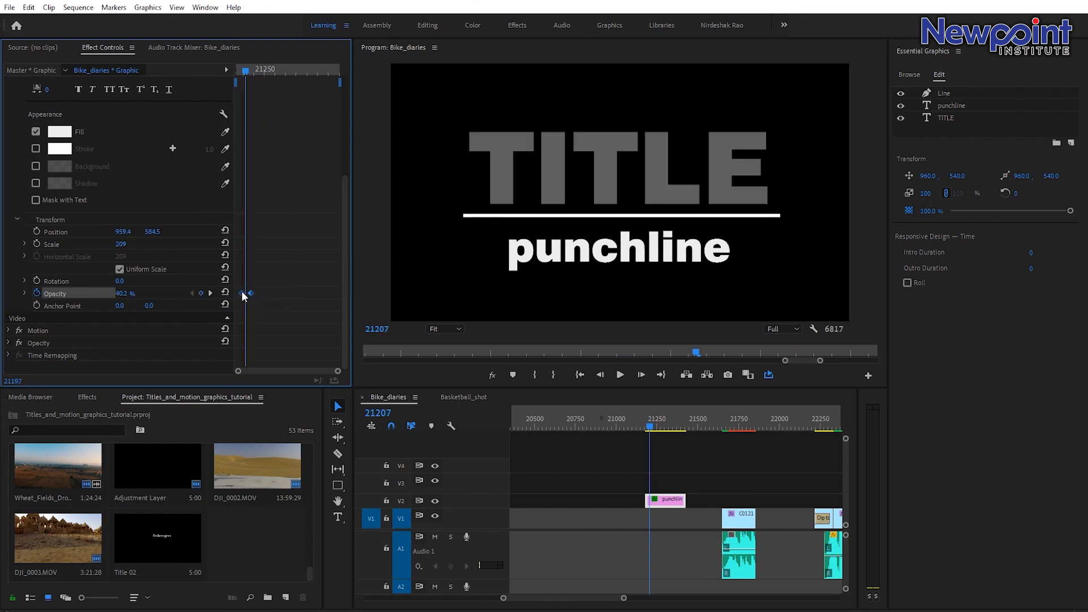
{"action": "mouse_move", "coordinate": [239, 69]}
{"action": "left_mouse_down"}
{"action": "mouse_move", "coordinate": [257, 93]}
{"action": "mouse_move", "coordinate": [242, 84]}
{"action": "left_mouse_up"}
{"action": "left_click", "coordinate": [242, 75]}
{"action": "left_click_drag", "start_coordinate": [241, 293], "coordinate": [246, 296]}
{"action": "left_click_drag", "start_coordinate": [242, 72], "coordinate": [199, 75]}
Move the 100% opacity keyframe later and apply Ease In to it.
{"action": "key", "text": "space"}
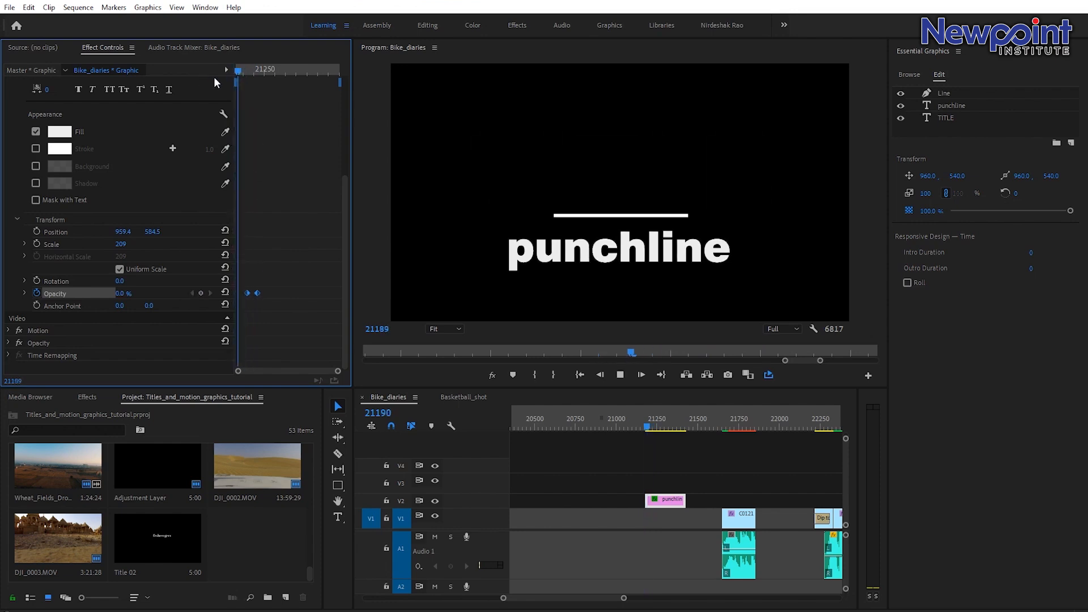
{"action": "key", "text": "space"}
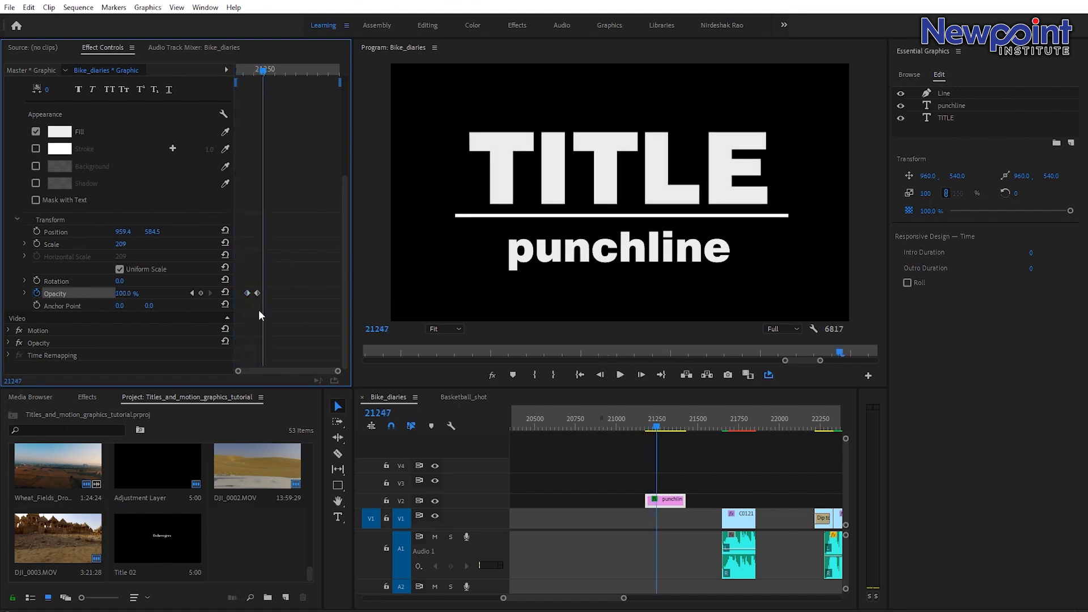
{"action": "left_click_drag", "start_coordinate": [247, 293], "coordinate": [262, 294]}
{"action": "right_click", "coordinate": [262, 295]}
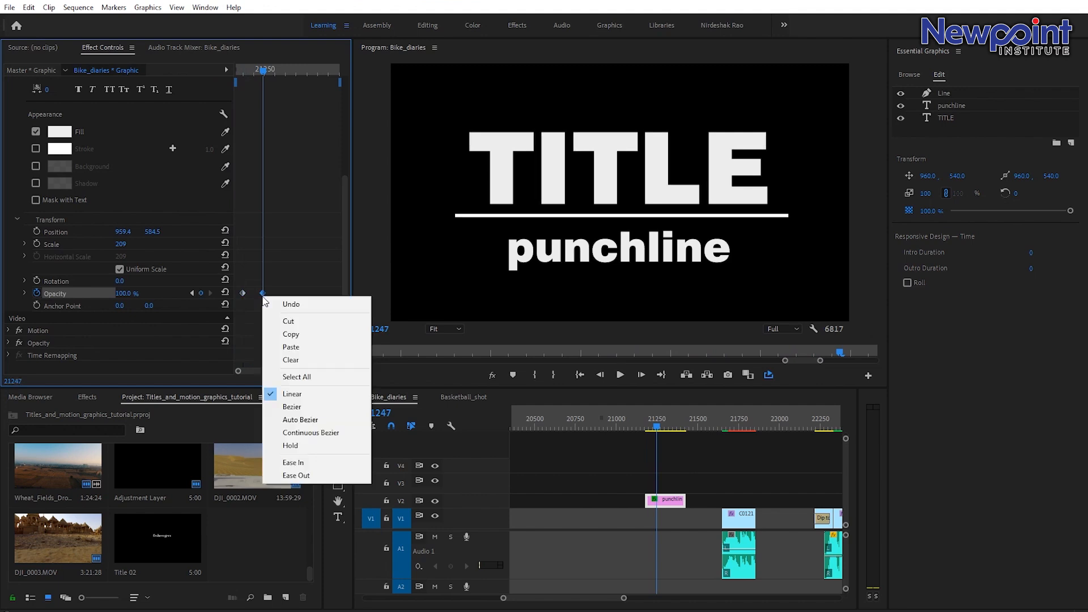
{"action": "left_click", "coordinate": [291, 462]}
Play back the TITLE fade-in animation.
{"action": "key", "text": "j"}
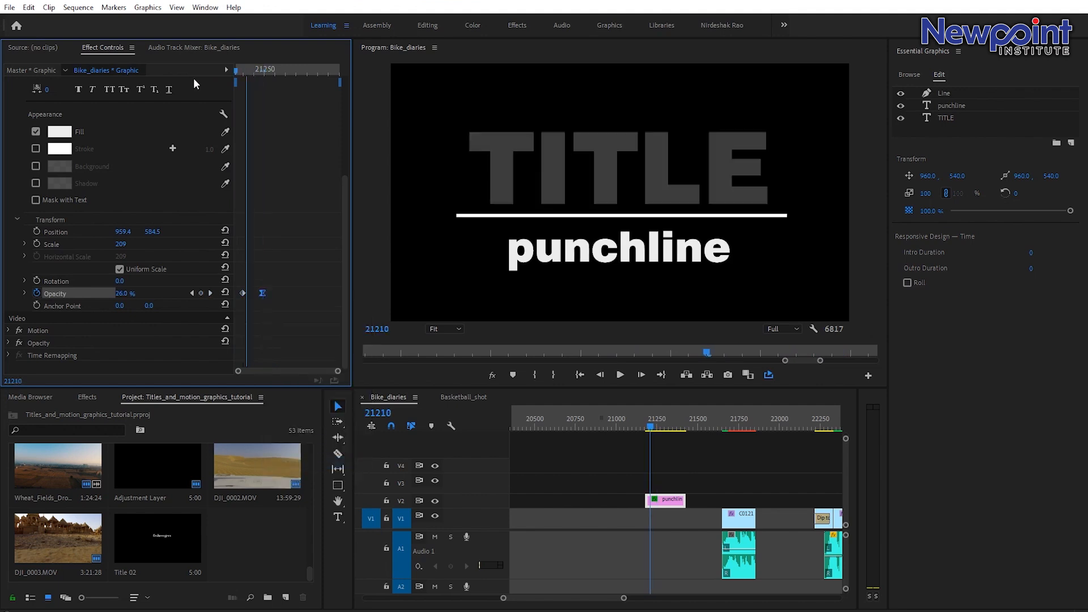
{"action": "key", "text": "space"}
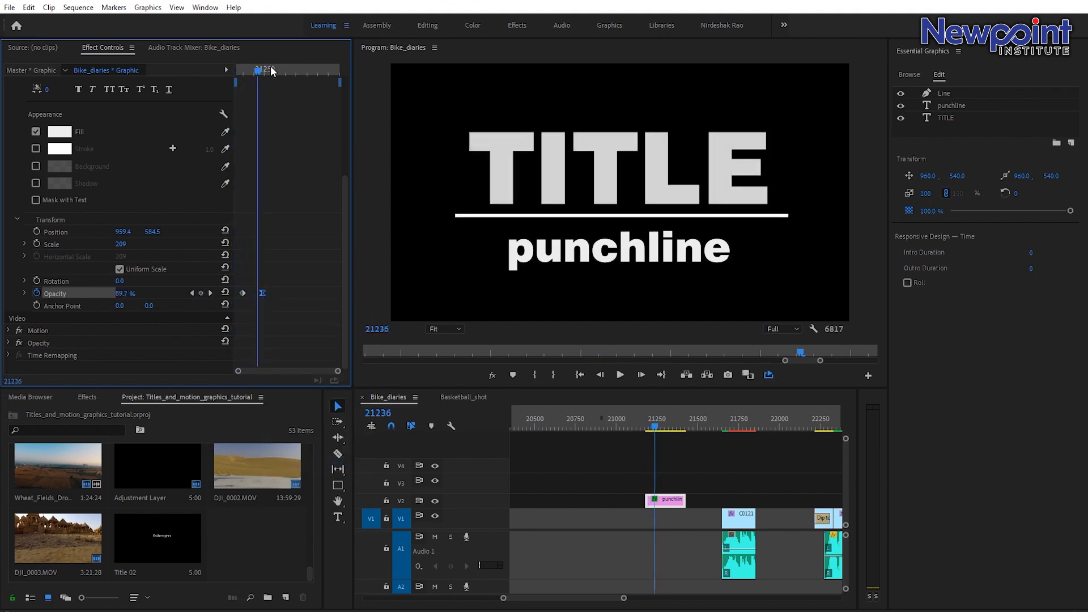
{"action": "scroll", "coordinate": [98, 174], "scroll_direction": "up", "scroll_amount": 5}
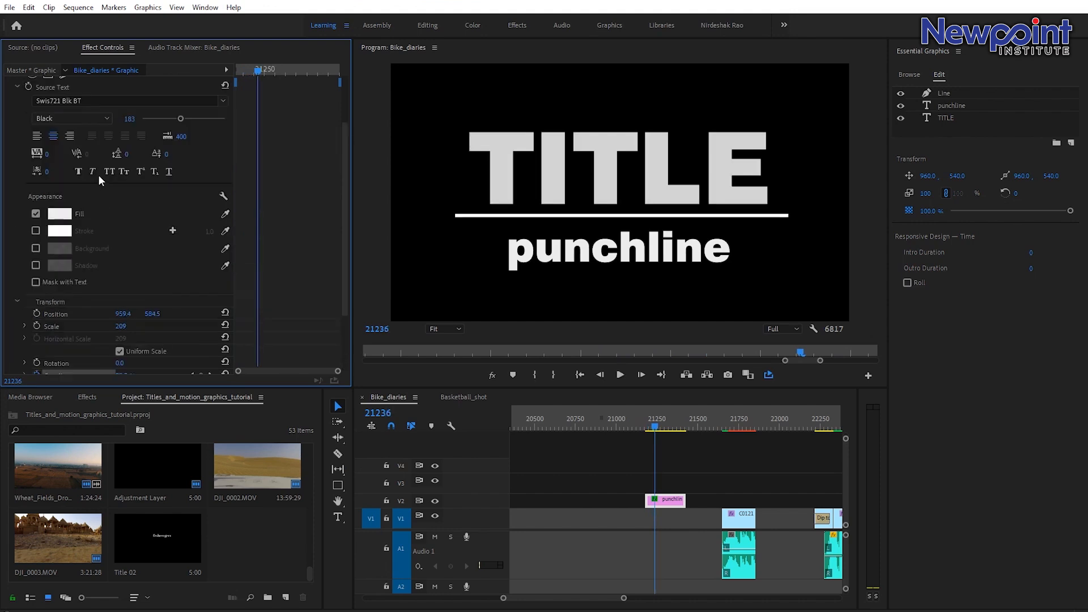
{"action": "scroll", "coordinate": [96, 185], "scroll_direction": "down", "scroll_amount": 5}
{"action": "left_click_drag", "start_coordinate": [258, 73], "coordinate": [263, 72]}
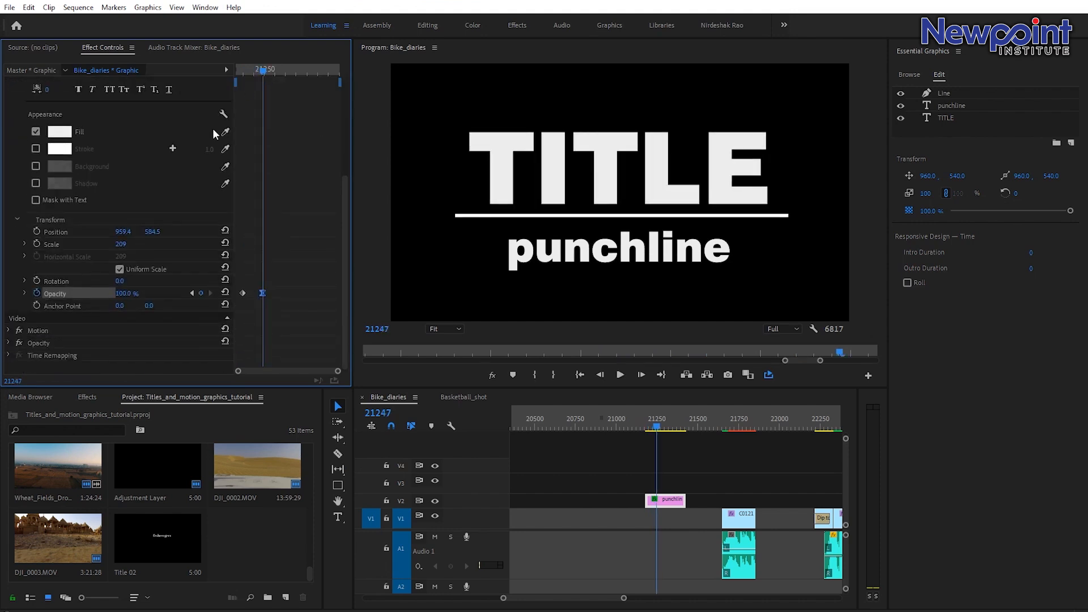
{"action": "scroll", "coordinate": [70, 187], "scroll_direction": "up", "scroll_amount": 5}
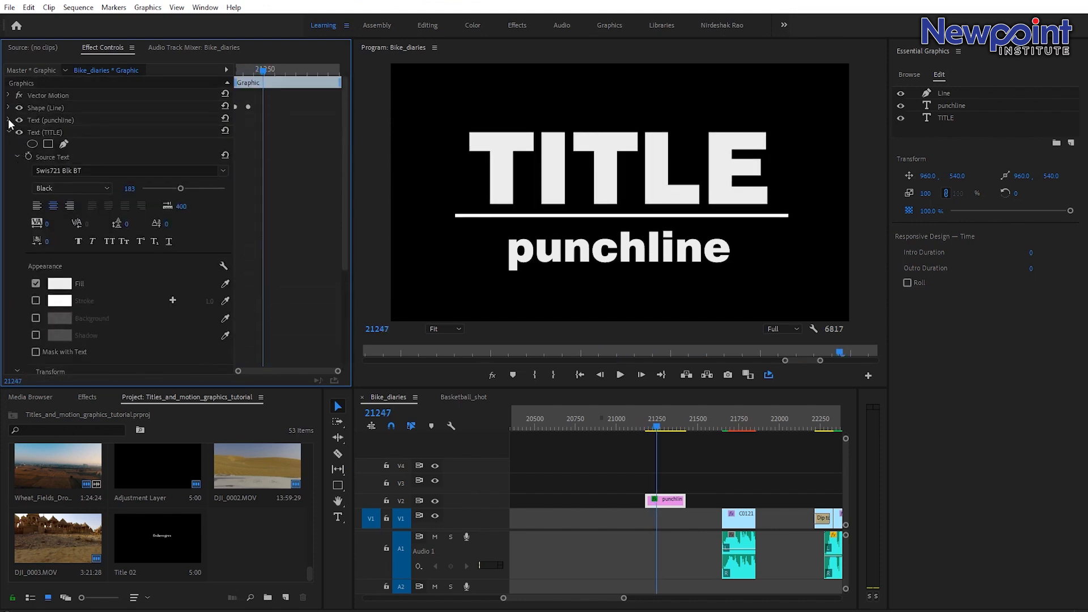
Fade in the punchline text by keyframing its opacity from 0% to 100% over the same frames, easing into the 100% keyframe.
{"action": "left_click", "coordinate": [8, 120]}
{"action": "scroll", "coordinate": [188, 303], "scroll_direction": "down", "scroll_amount": 4}
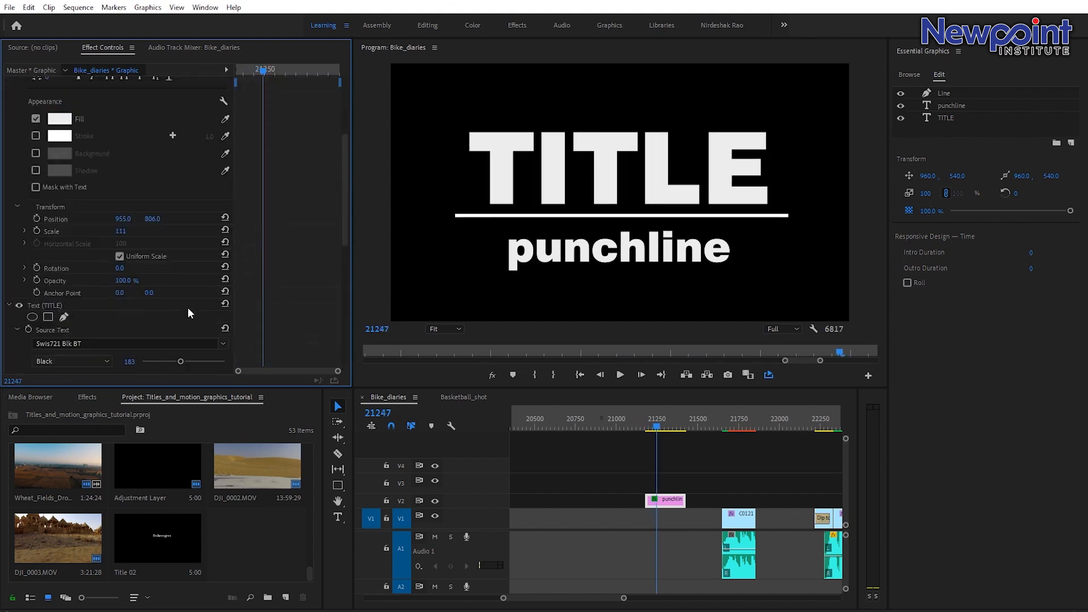
{"action": "left_click", "coordinate": [36, 281]}
{"action": "scroll", "coordinate": [235, 288], "scroll_direction": "down", "scroll_amount": 5}
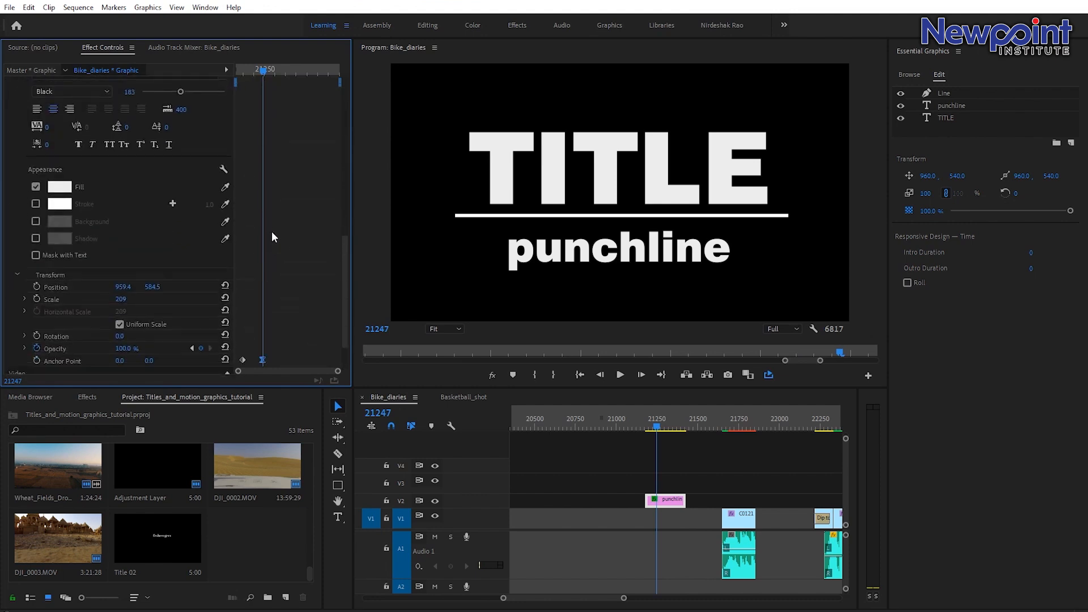
{"action": "scroll", "coordinate": [272, 233], "scroll_direction": "down", "scroll_amount": 2}
{"action": "left_click_drag", "start_coordinate": [258, 71], "coordinate": [243, 70]}
{"action": "scroll", "coordinate": [262, 233], "scroll_direction": "up", "scroll_amount": 7}
{"action": "scroll", "coordinate": [261, 235], "scroll_direction": "up", "scroll_amount": 5}
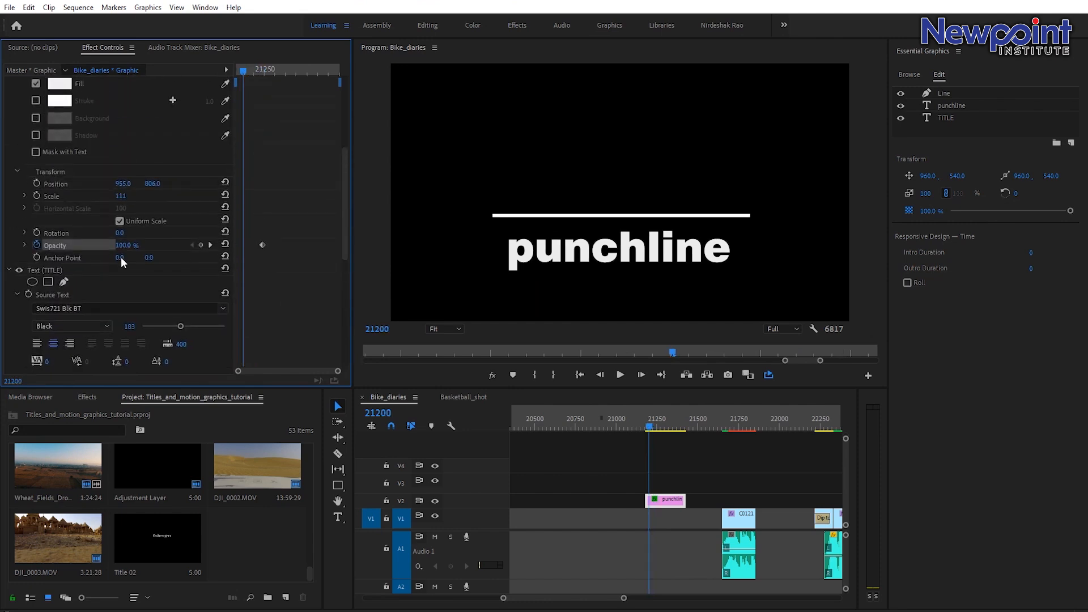
{"action": "left_click_drag", "start_coordinate": [123, 245], "coordinate": [66, 246]}
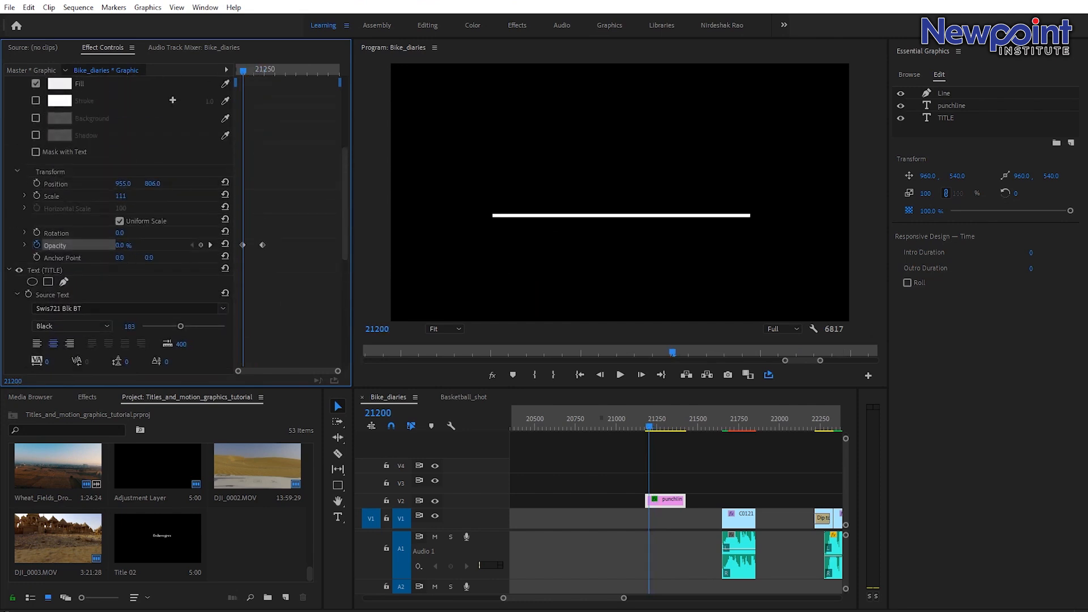
{"action": "right_click", "coordinate": [267, 247]}
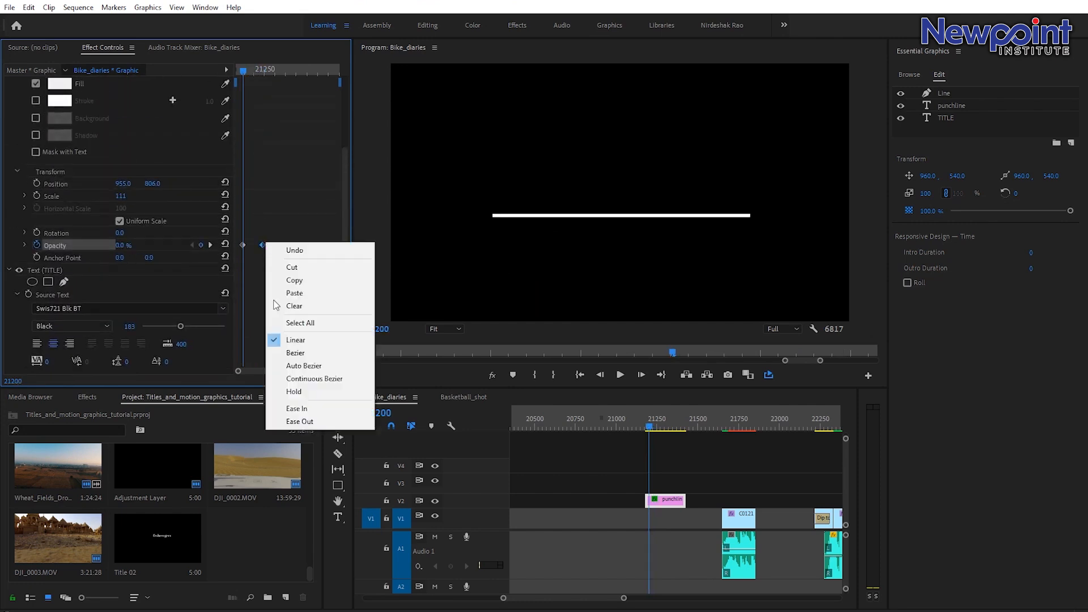
{"action": "left_click", "coordinate": [290, 408]}
Play back the title and punchline fade-in from just before it starts.
{"action": "left_click_drag", "start_coordinate": [251, 70], "coordinate": [238, 70]}
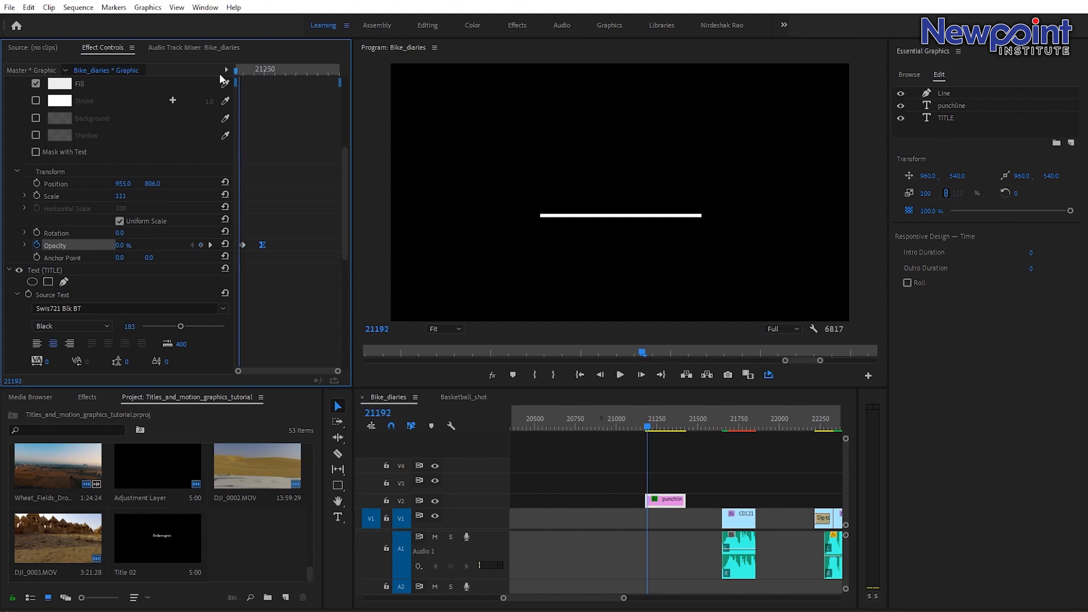
{"action": "key", "text": "space"}
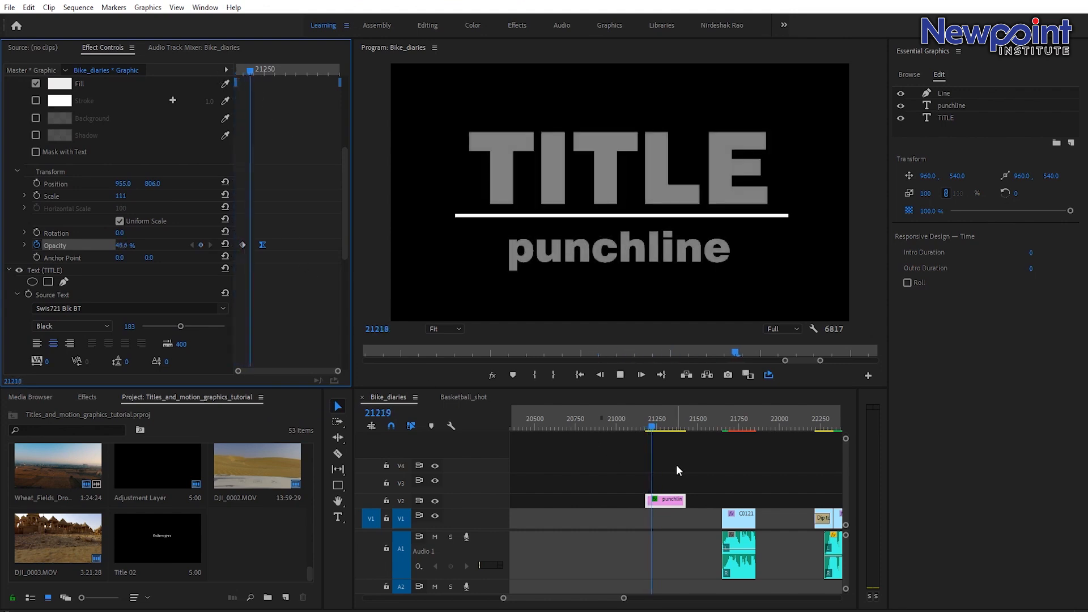
{"action": "left_click", "coordinate": [648, 419]}
{"action": "key", "text": "space"}
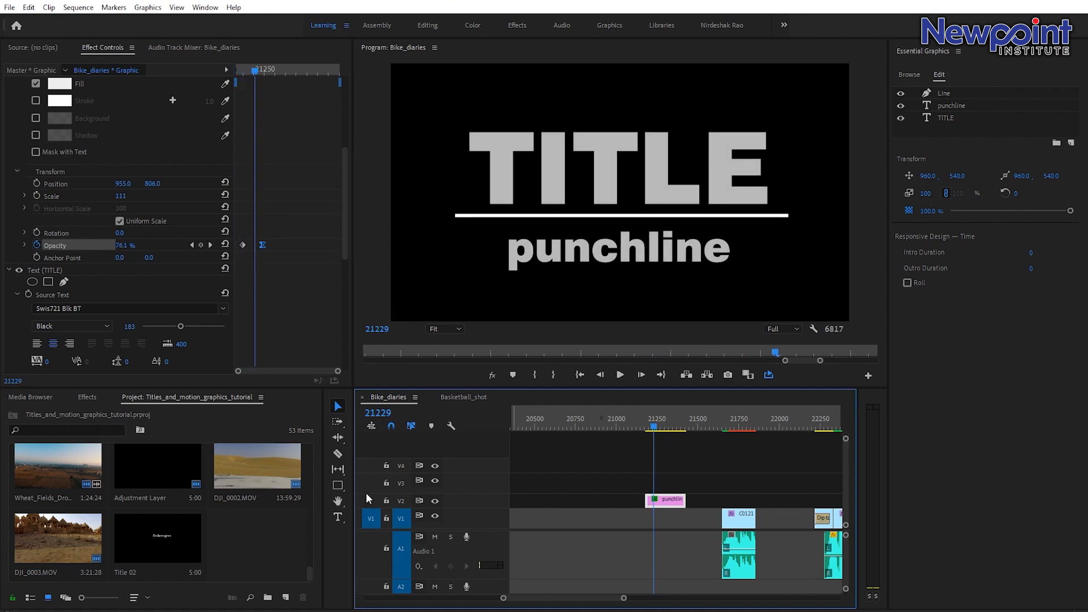
Collapse the text layers and set the graphic clip's Motion scale to 35.
{"action": "scroll", "coordinate": [10, 110], "scroll_direction": "up", "scroll_amount": 8}
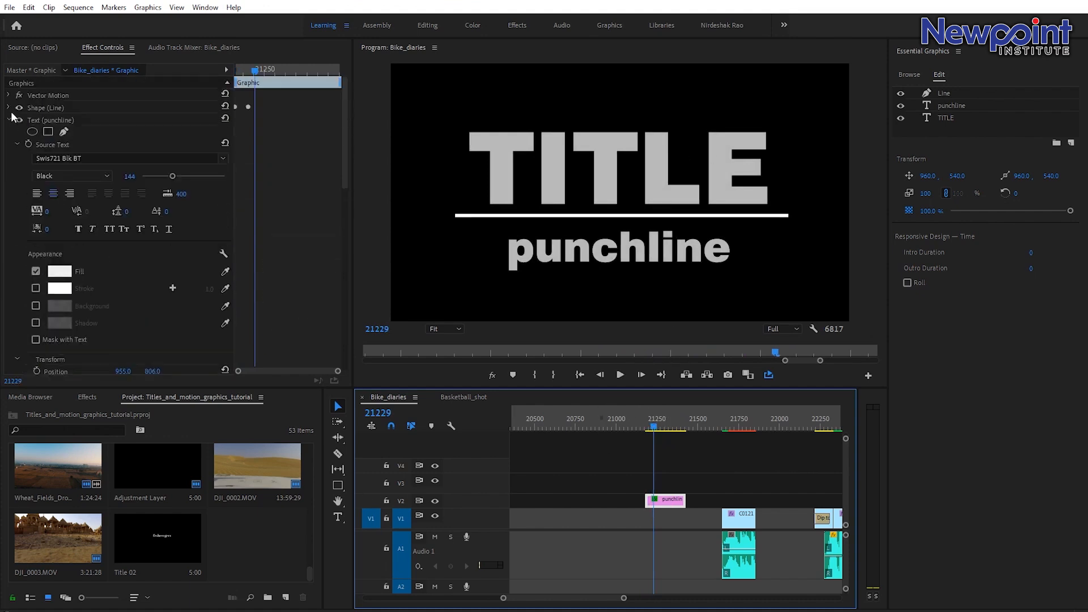
{"action": "left_click", "coordinate": [8, 120]}
{"action": "left_click", "coordinate": [9, 132]}
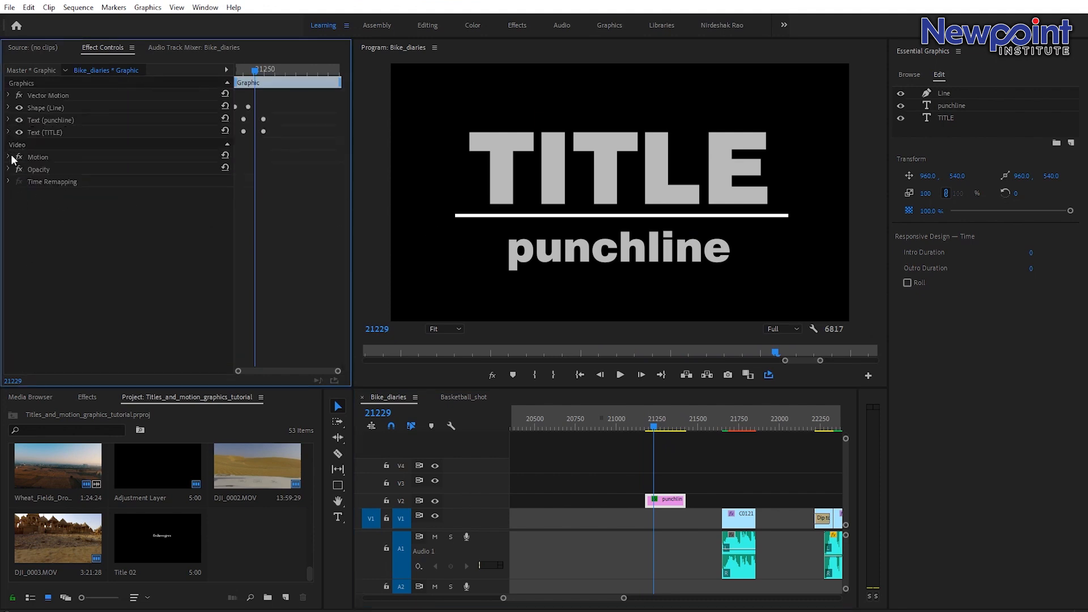
{"action": "left_click", "coordinate": [9, 157]}
{"action": "left_click_drag", "start_coordinate": [128, 186], "coordinate": [84, 186]}
Play back the scaled-down title animation several times from its start.
{"action": "key", "text": "space"}
{"action": "left_click", "coordinate": [649, 423]}
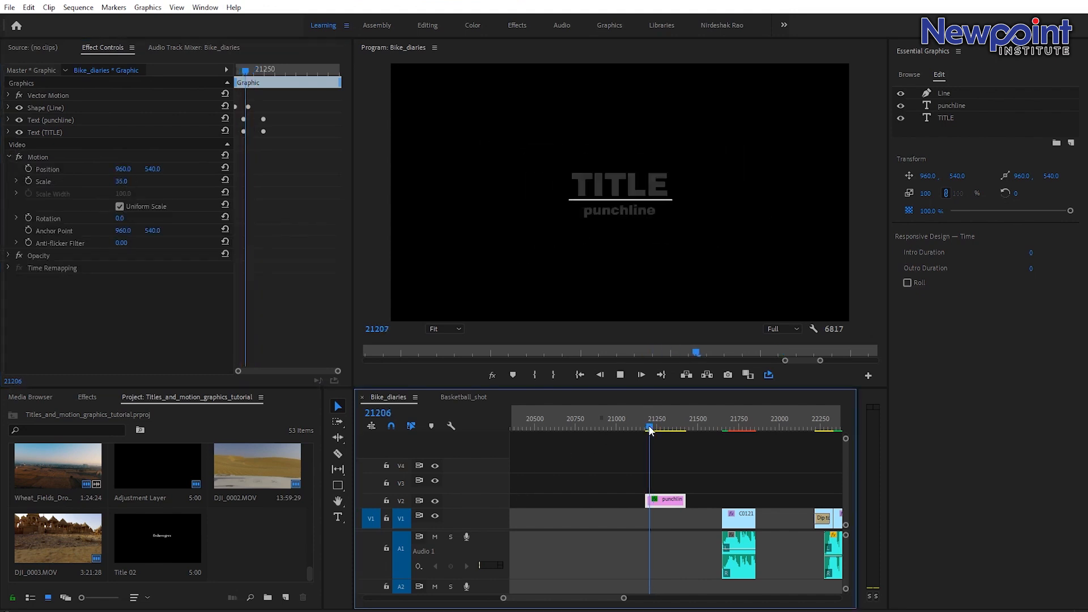
{"action": "left_click", "coordinate": [642, 423]}
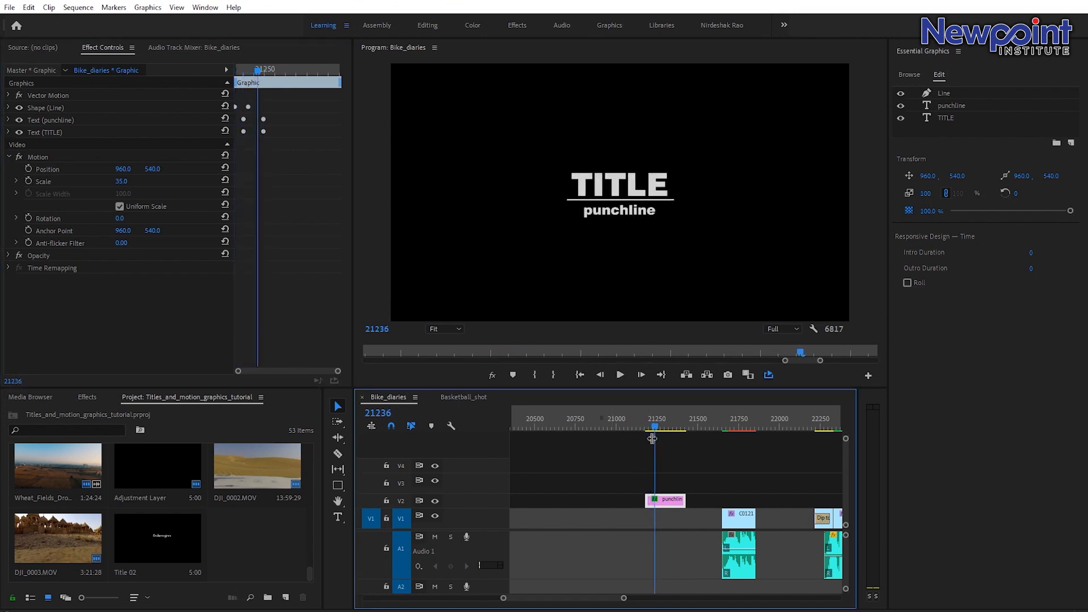
{"action": "left_click", "coordinate": [651, 425]}
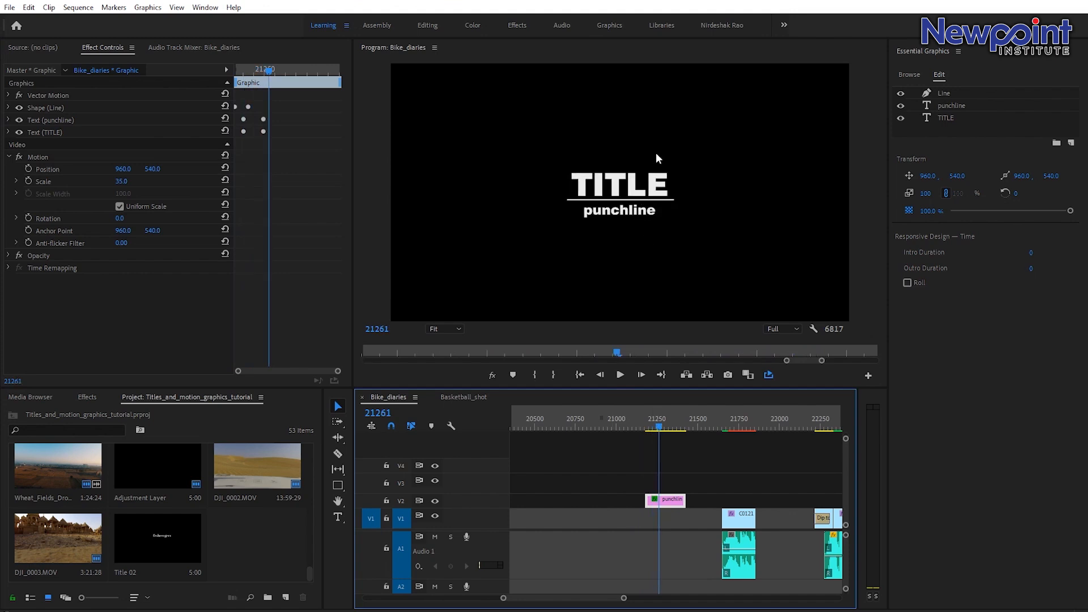
{"action": "left_click", "coordinate": [651, 418]}
{"action": "key", "text": "space"}
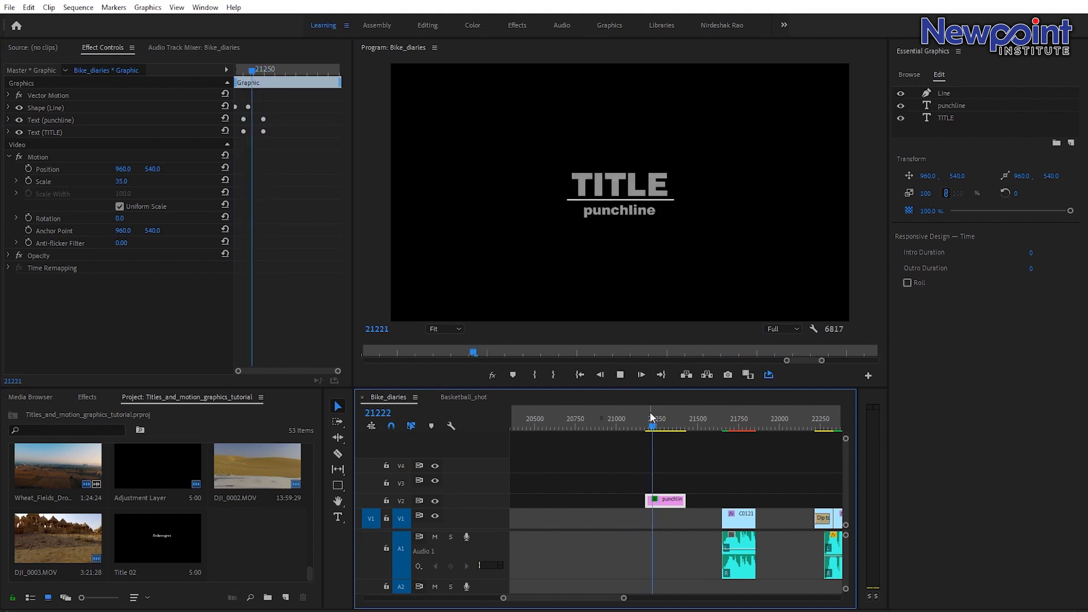
{"action": "key", "text": "space"}
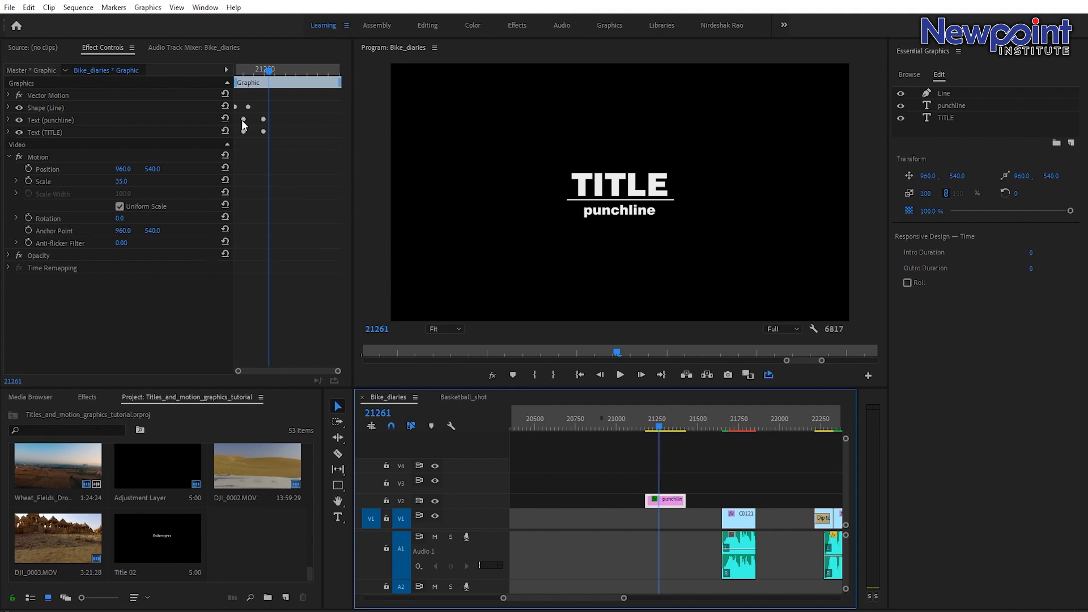
Add a position keyframe to the TITLE text at its resting place at the end of the fade.
{"action": "mouse_move", "coordinate": [268, 80]}
{"action": "left_mouse_down"}
{"action": "mouse_move", "coordinate": [240, 84]}
{"action": "mouse_move", "coordinate": [256, 84]}
{"action": "left_mouse_up"}
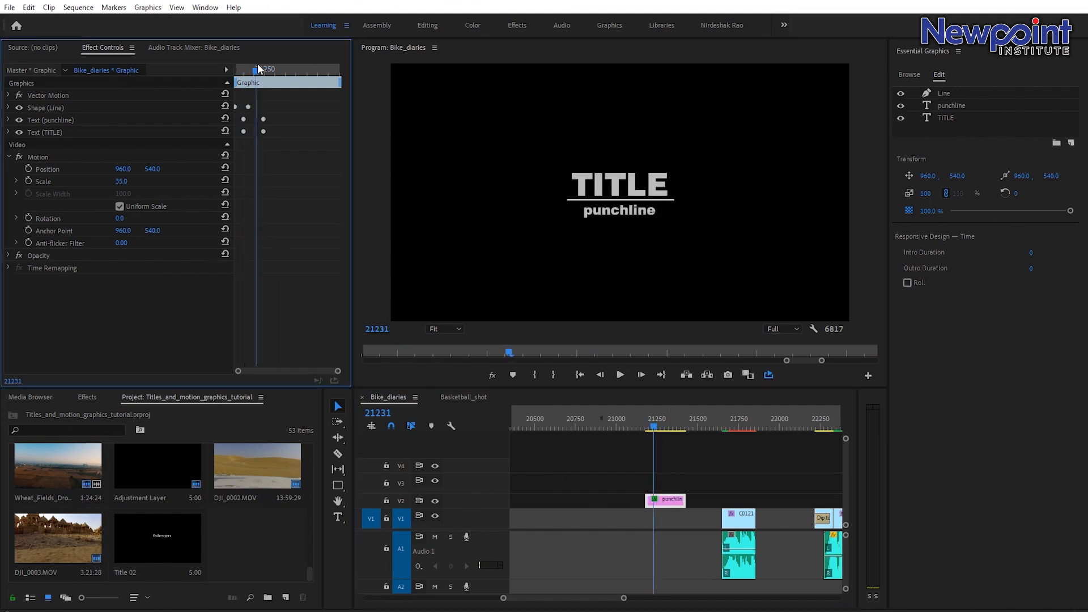
{"action": "left_click", "coordinate": [9, 129]}
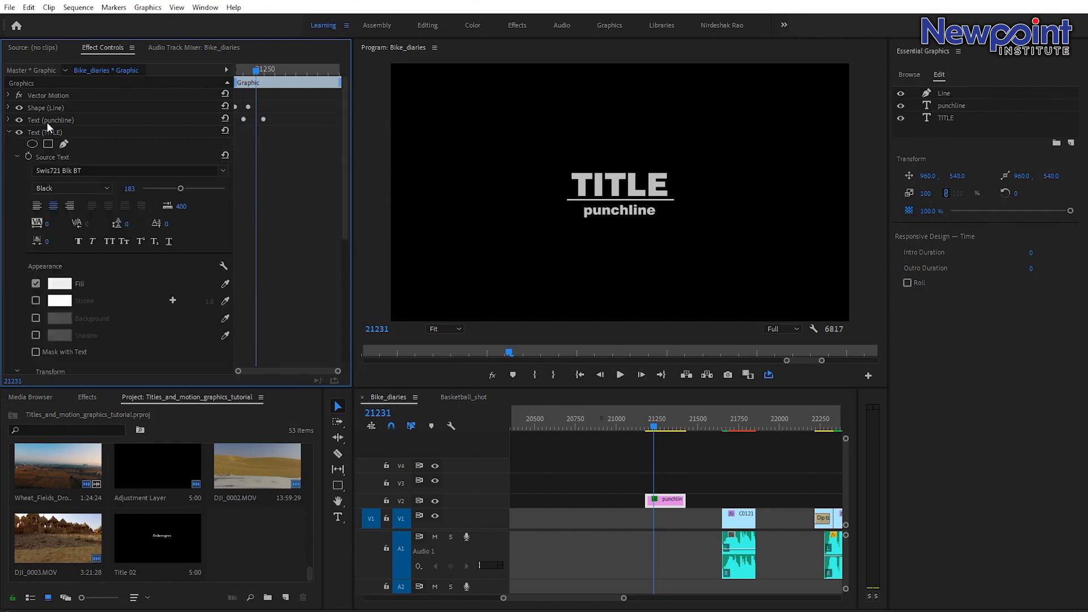
{"action": "scroll", "coordinate": [188, 295], "scroll_direction": "down", "scroll_amount": 5}
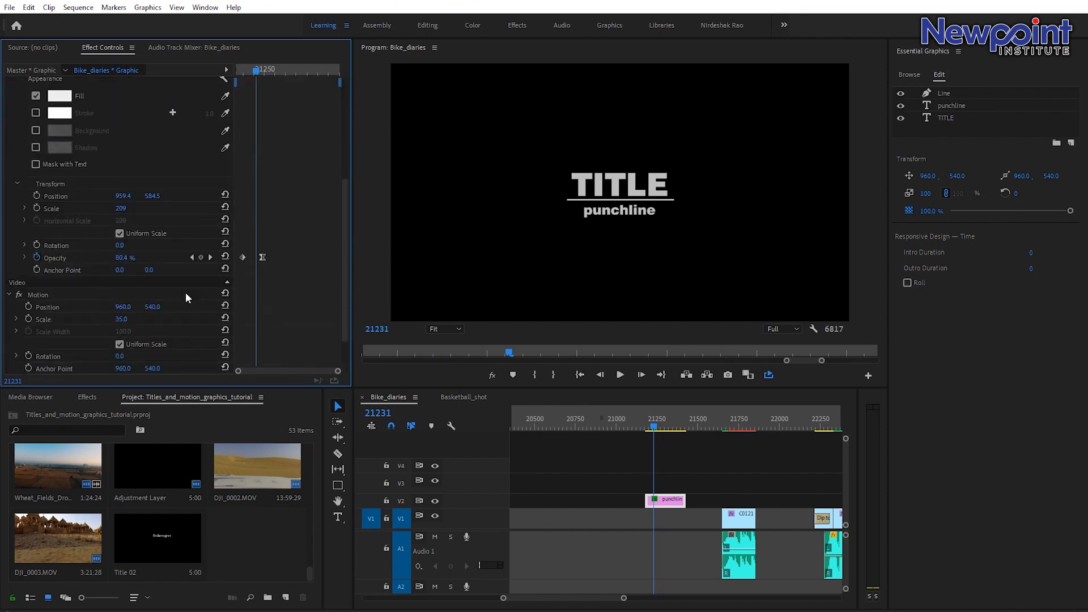
{"action": "left_click", "coordinate": [262, 73]}
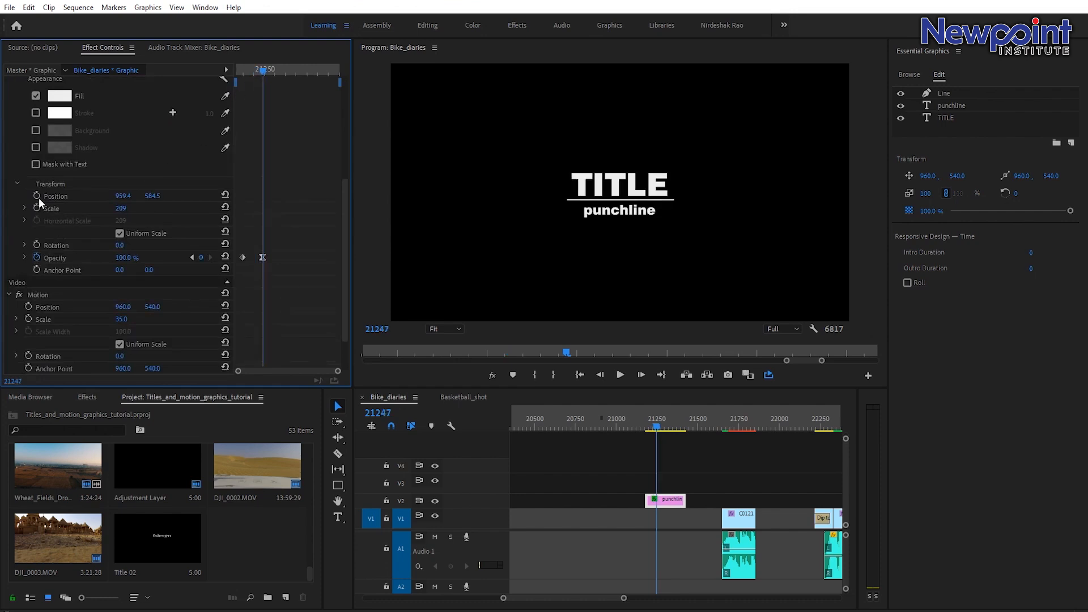
{"action": "left_click", "coordinate": [37, 196]}
At the fade's first frame, set the TITLE's X position to -635.6 and its opacity to 0% so it slides in.
{"action": "left_click", "coordinate": [259, 69]}
{"action": "left_click_drag", "start_coordinate": [261, 70], "coordinate": [244, 61]}
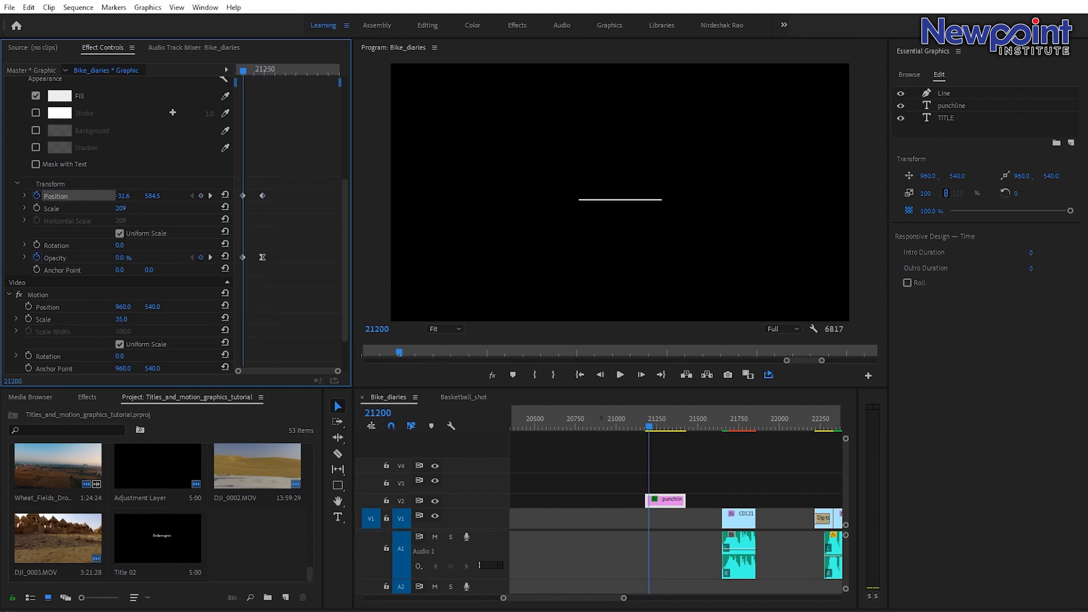
{"action": "key", "text": "ctrl+z"}
{"action": "left_click", "coordinate": [243, 259]}
{"action": "key", "text": "Delete"}
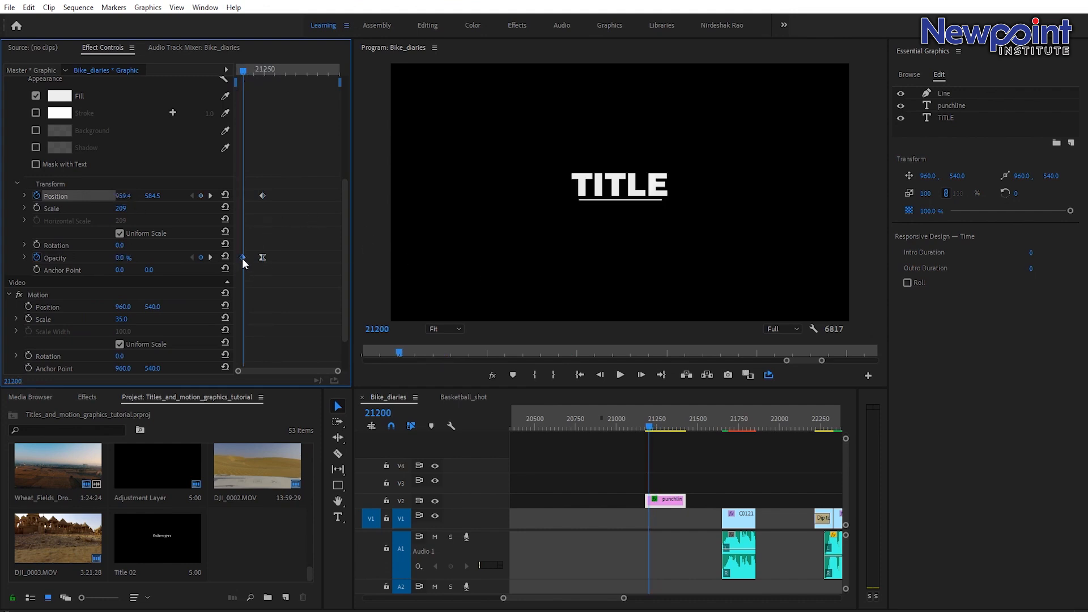
{"action": "left_click_drag", "start_coordinate": [124, 199], "coordinate": [14, 199]}
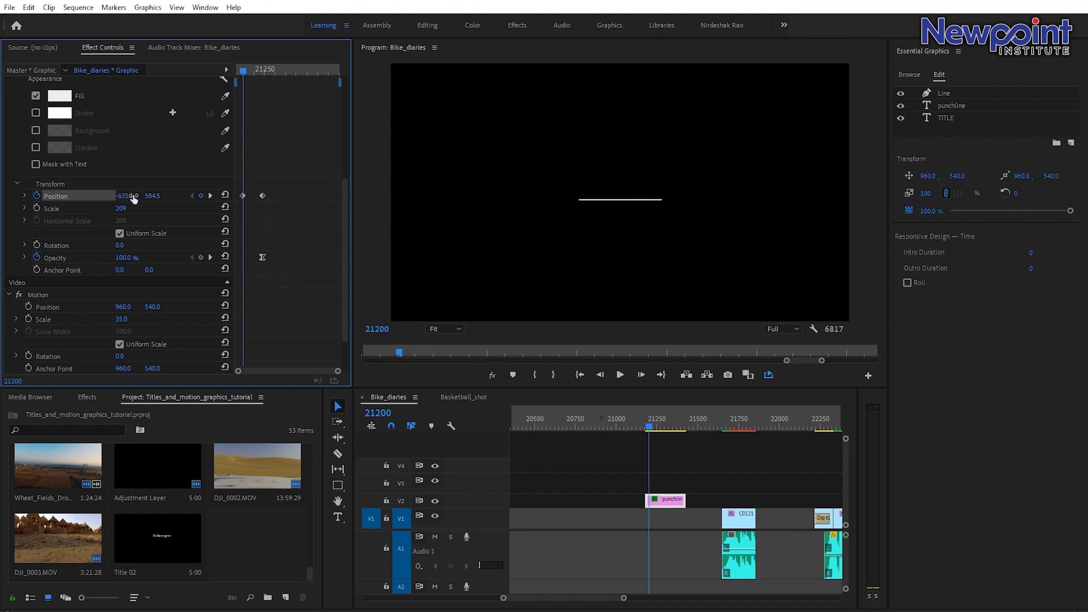
{"action": "left_click_drag", "start_coordinate": [126, 257], "coordinate": [102, 257]}
{"action": "left_click", "coordinate": [719, 468]}
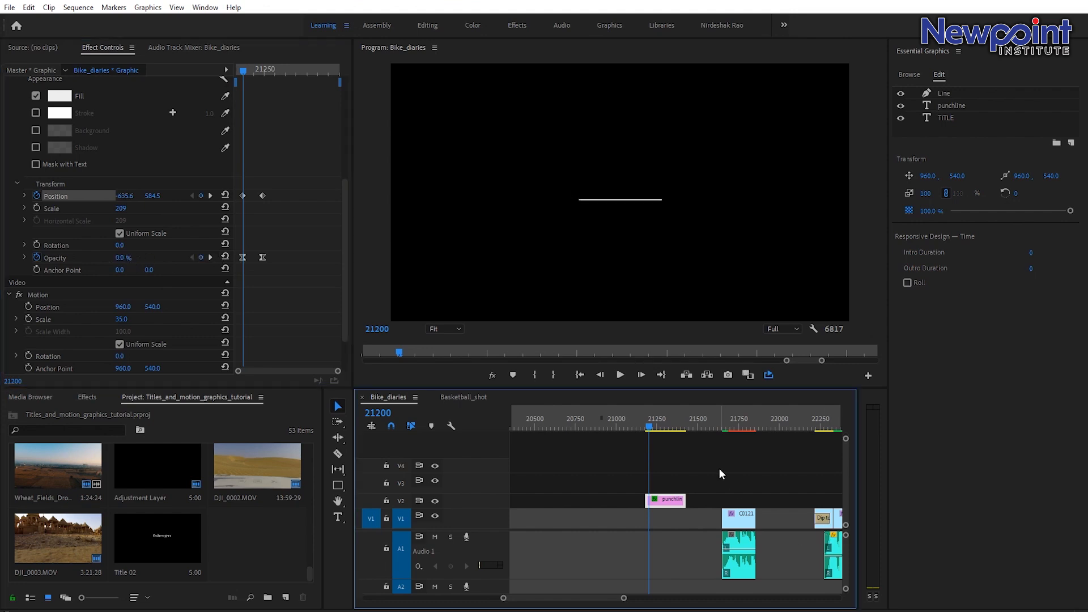
Play back the TITLE slide-in animation.
{"action": "key", "text": "space"}
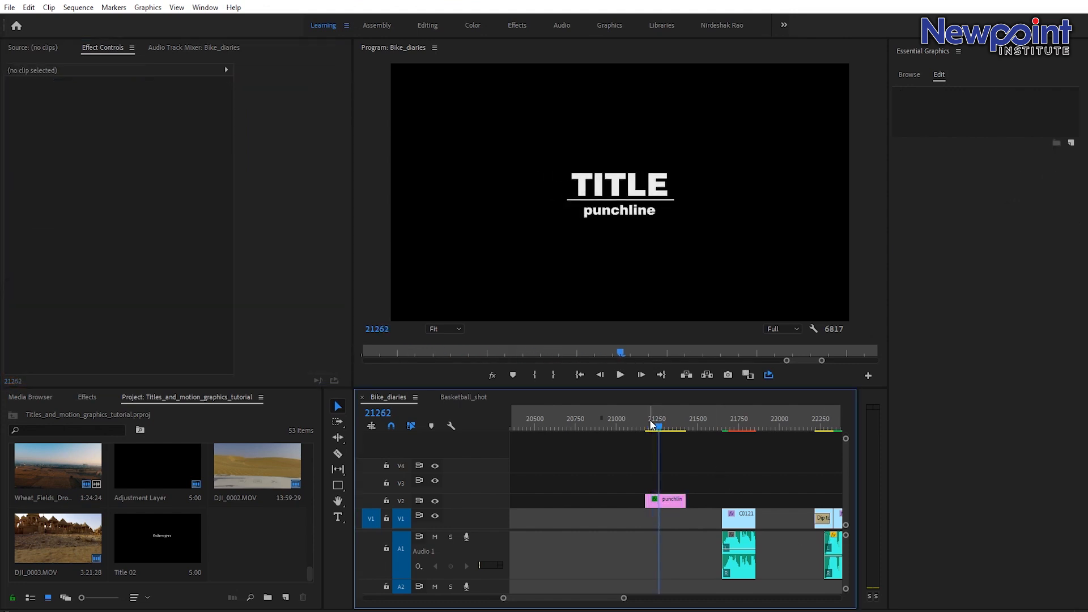
{"action": "key", "text": "space"}
{"action": "mouse_move", "coordinate": [660, 427]}
{"action": "left_mouse_down"}
{"action": "mouse_move", "coordinate": [644, 426]}
{"action": "mouse_move", "coordinate": [657, 426]}
{"action": "left_mouse_up"}
{"action": "left_click", "coordinate": [661, 501]}
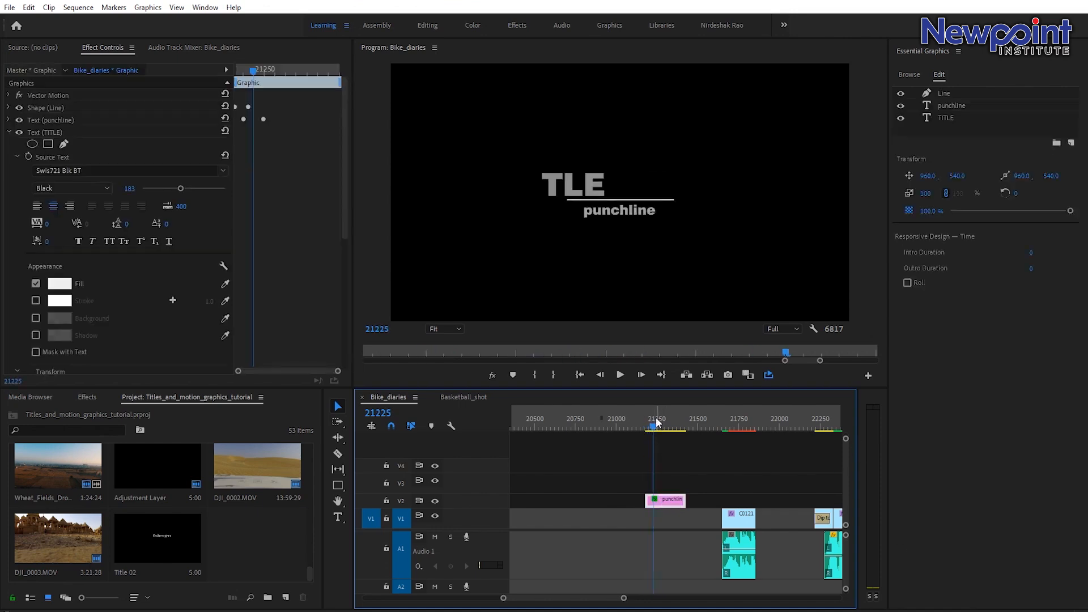
Add a position keyframe to the punchline text at its resting place at the end of the fade.
{"action": "left_click", "coordinate": [9, 132]}
{"action": "left_click", "coordinate": [8, 120]}
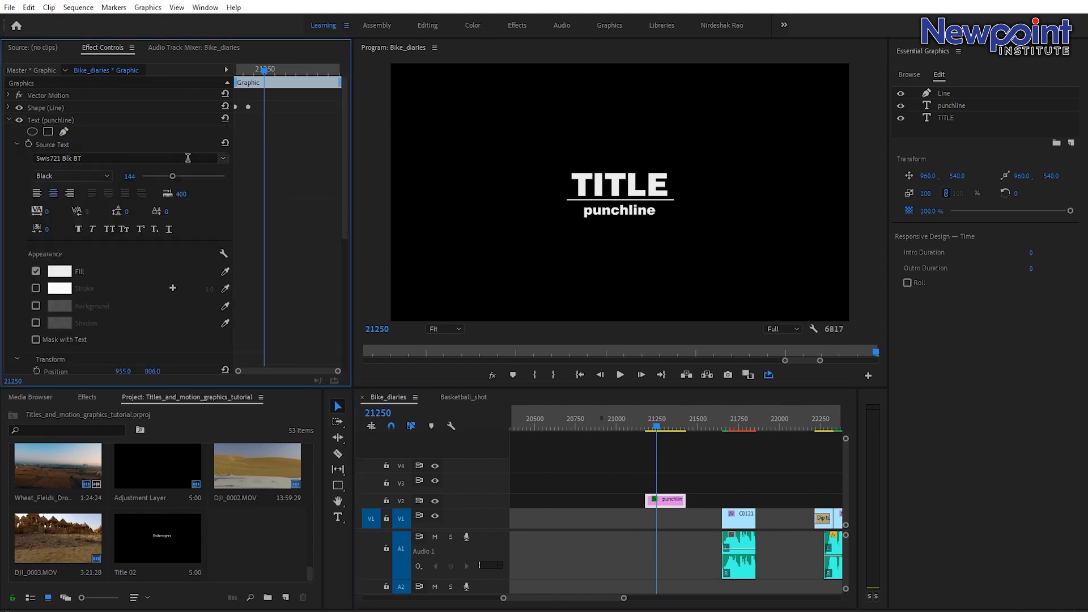
{"action": "left_click", "coordinate": [62, 119]}
{"action": "scroll", "coordinate": [322, 244], "scroll_direction": "down", "scroll_amount": 5}
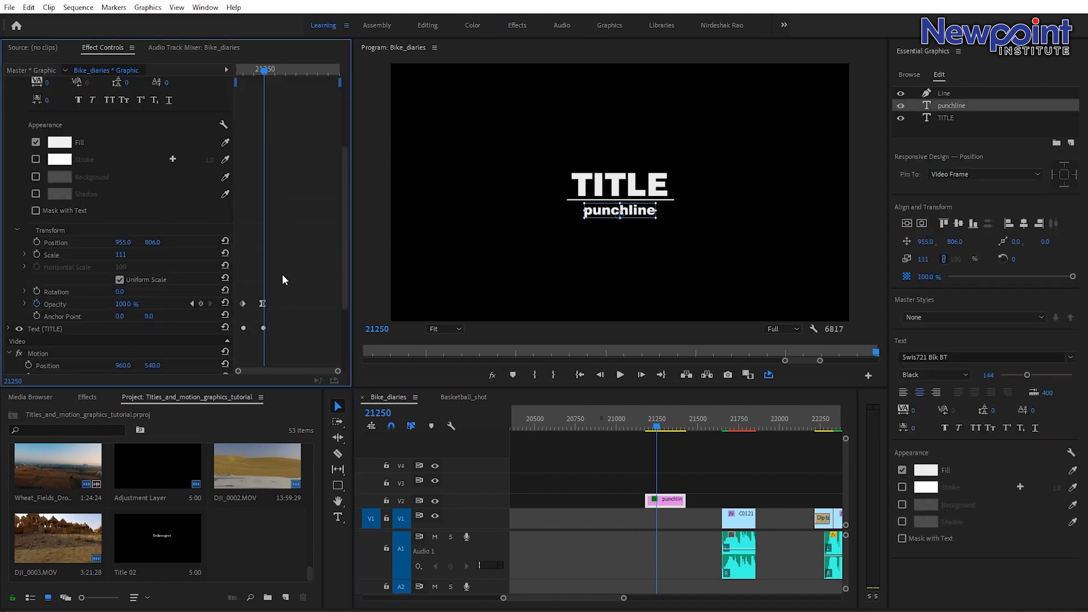
{"action": "left_click_drag", "start_coordinate": [263, 70], "coordinate": [265, 73]}
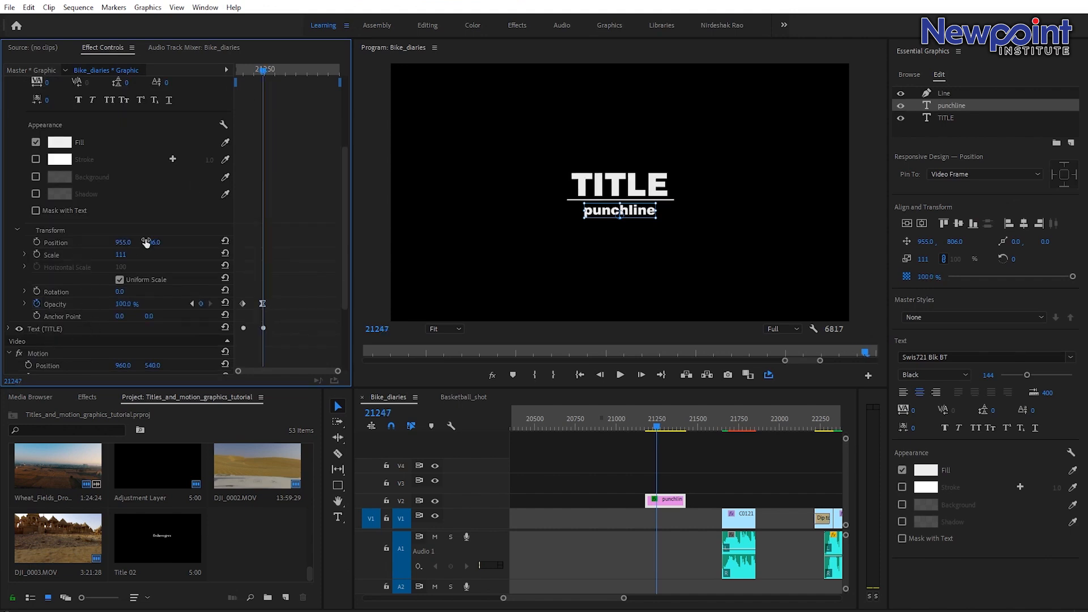
{"action": "left_click", "coordinate": [36, 242]}
At the fade's first frame, set the punchline's X position to 2396 and its opacity to 0% so it slides in from the right.
{"action": "left_click_drag", "start_coordinate": [264, 75], "coordinate": [242, 72]}
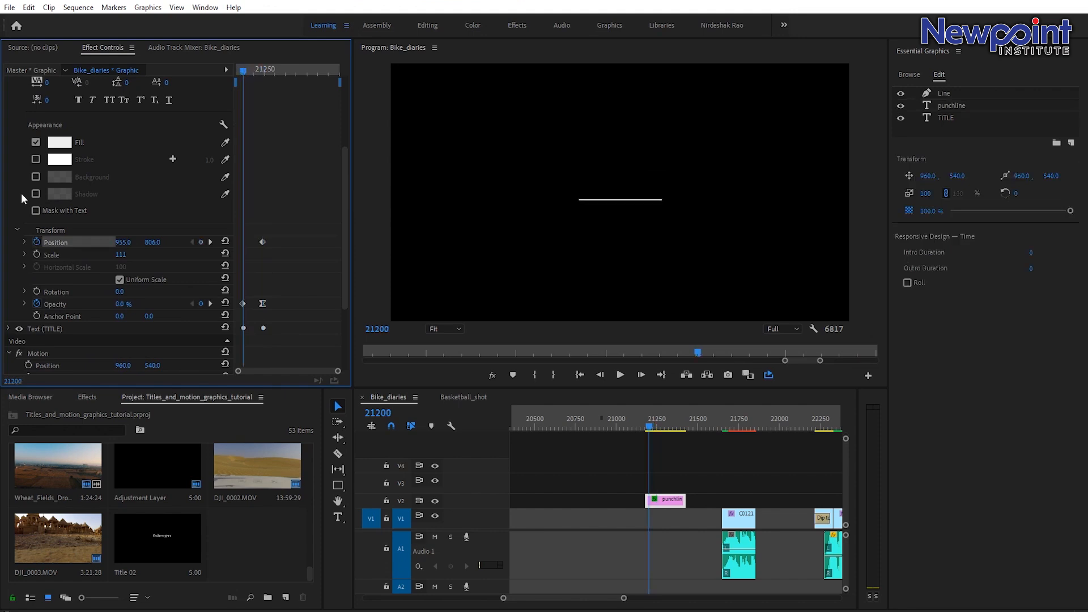
{"action": "scroll", "coordinate": [113, 278], "scroll_direction": "up", "scroll_amount": 5}
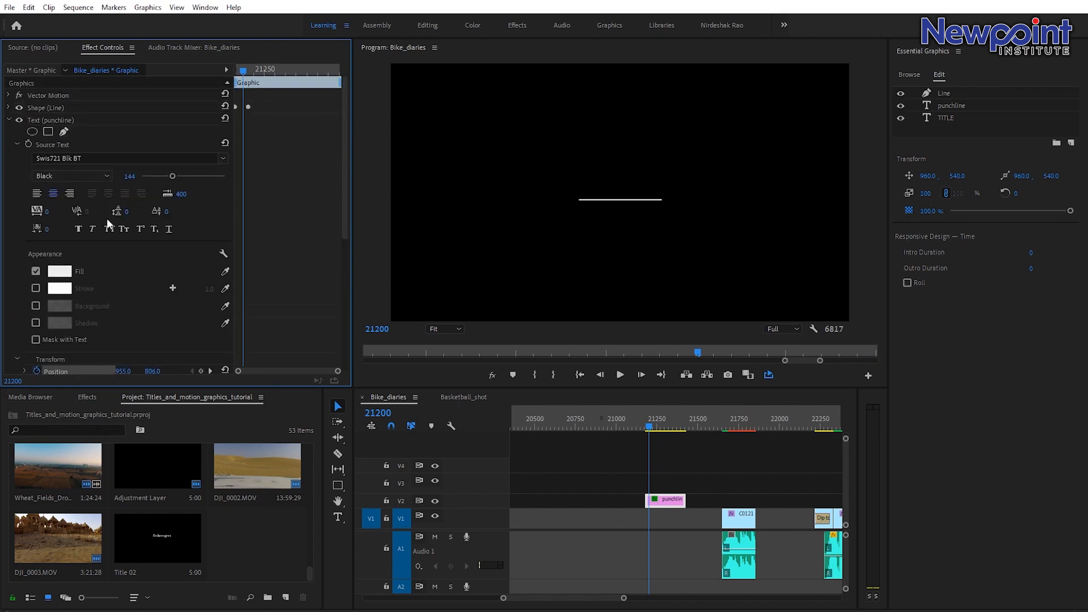
{"action": "scroll", "coordinate": [118, 229], "scroll_direction": "down", "scroll_amount": 3}
{"action": "scroll", "coordinate": [113, 255], "scroll_direction": "down", "scroll_amount": 4}
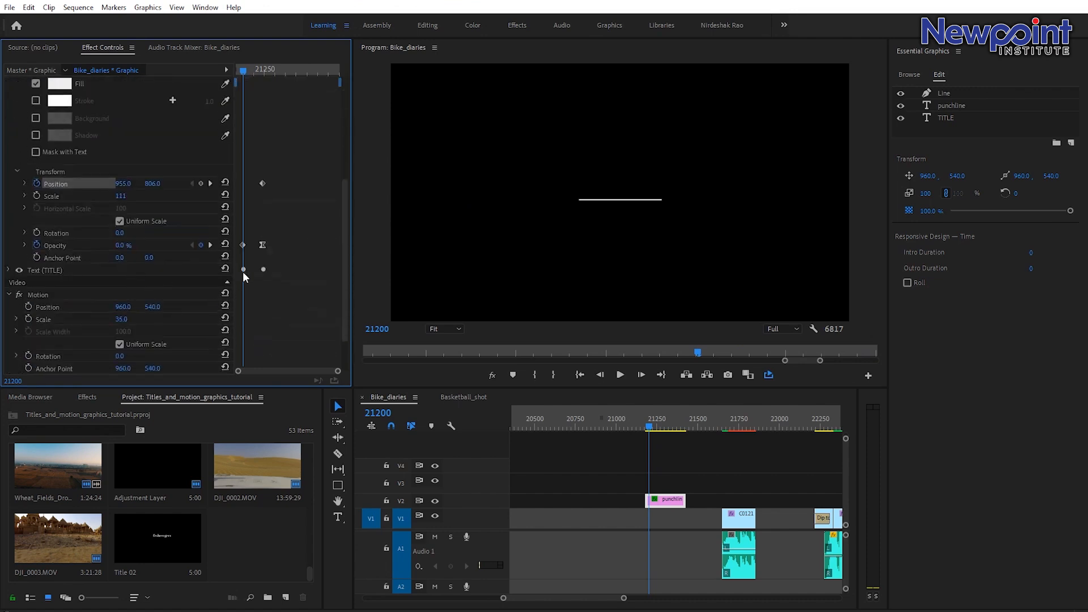
{"action": "scroll", "coordinate": [238, 279], "scroll_direction": "up", "scroll_amount": 2}
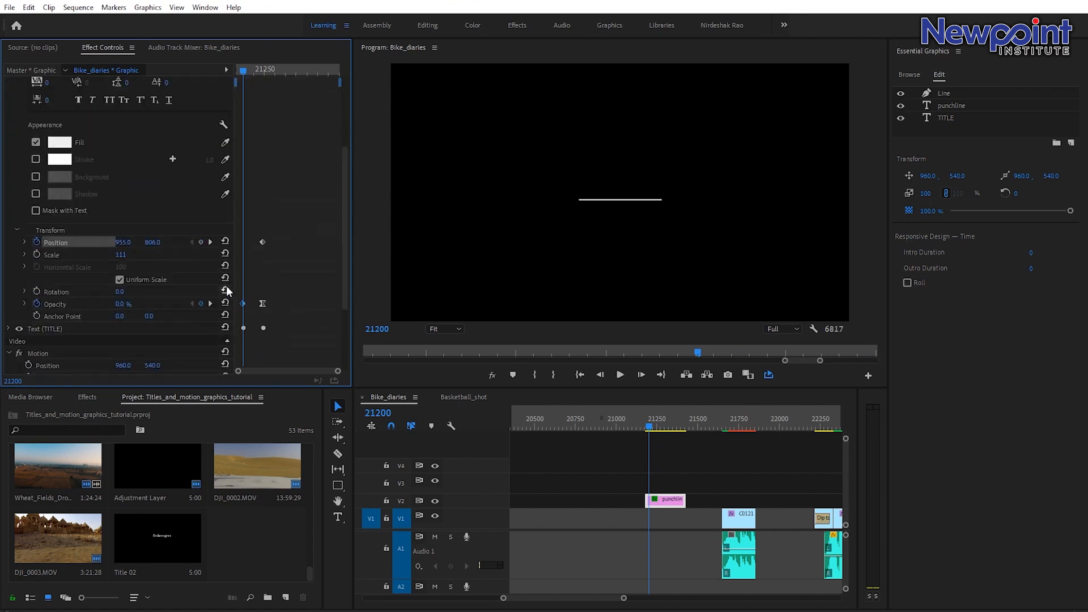
{"action": "left_click", "coordinate": [226, 289]}
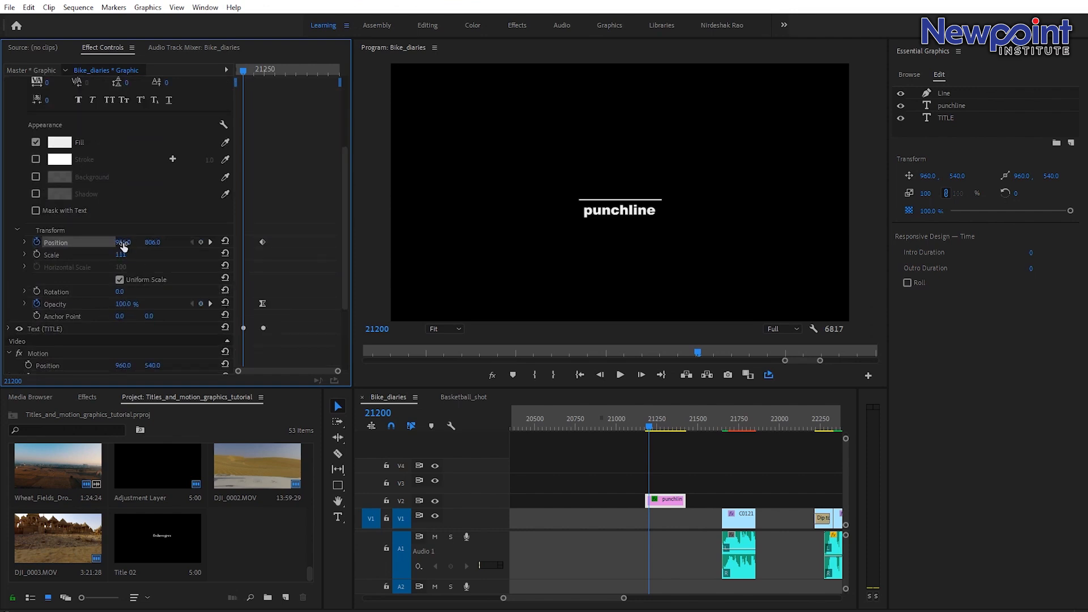
{"action": "left_click_drag", "start_coordinate": [124, 242], "coordinate": [863, 243]}
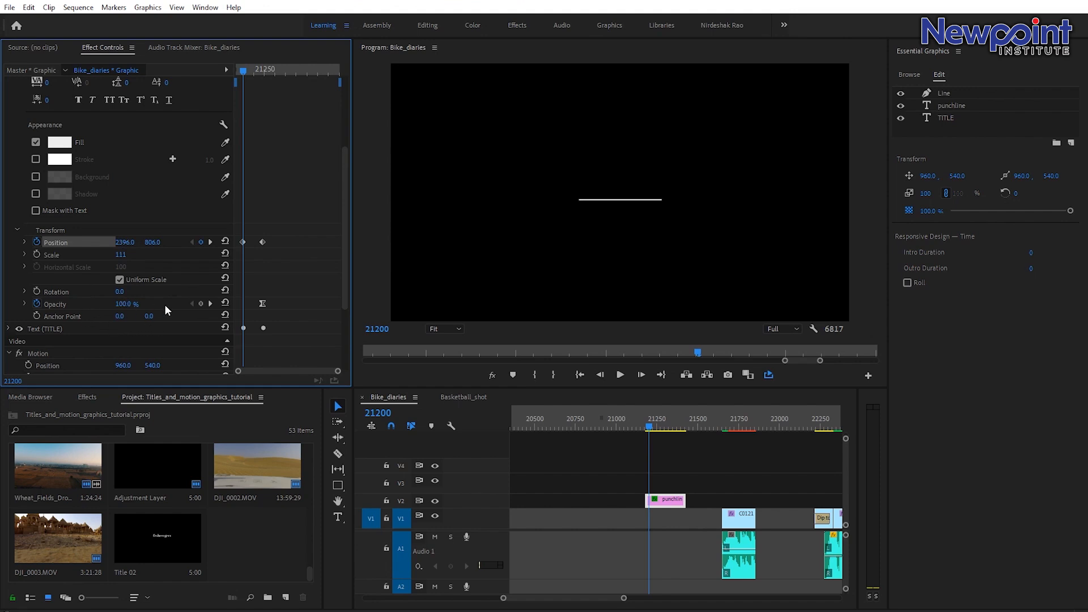
{"action": "left_click_drag", "start_coordinate": [134, 306], "coordinate": [78, 307]}
Play back the full title animation.
{"action": "left_click", "coordinate": [657, 445]}
{"action": "key", "text": "space"}
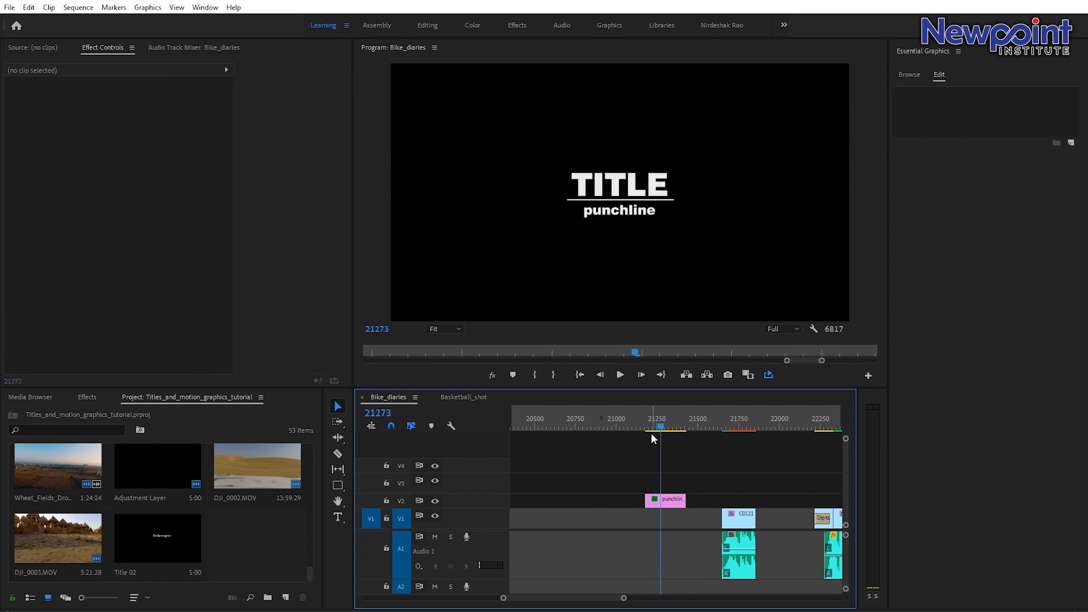
Move the punchline title graphic to the lower-left area of the frame.
{"action": "left_click", "coordinate": [650, 431]}
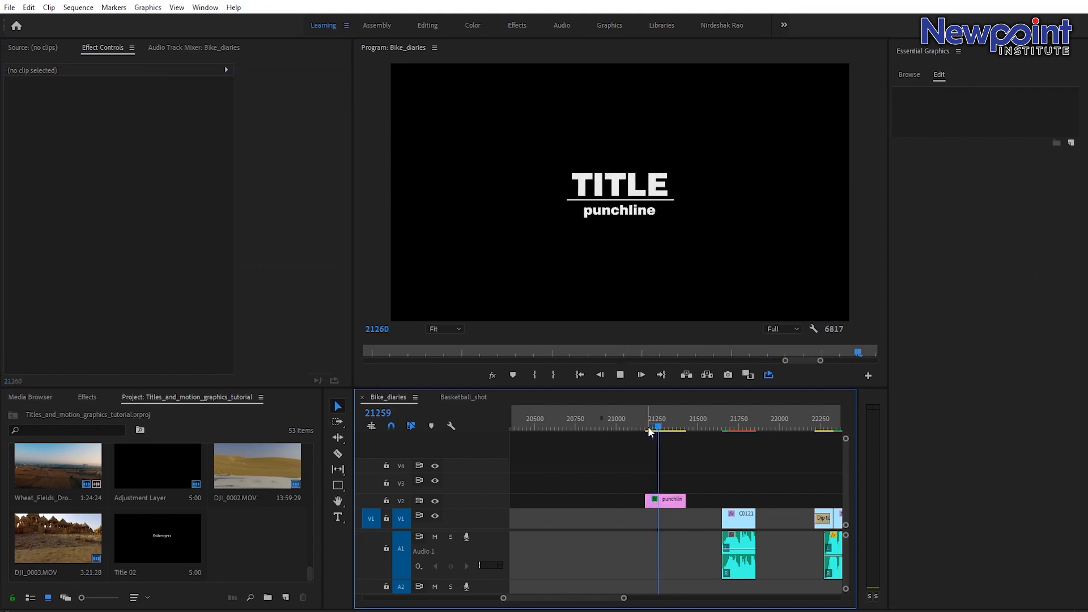
{"action": "left_click", "coordinate": [646, 430]}
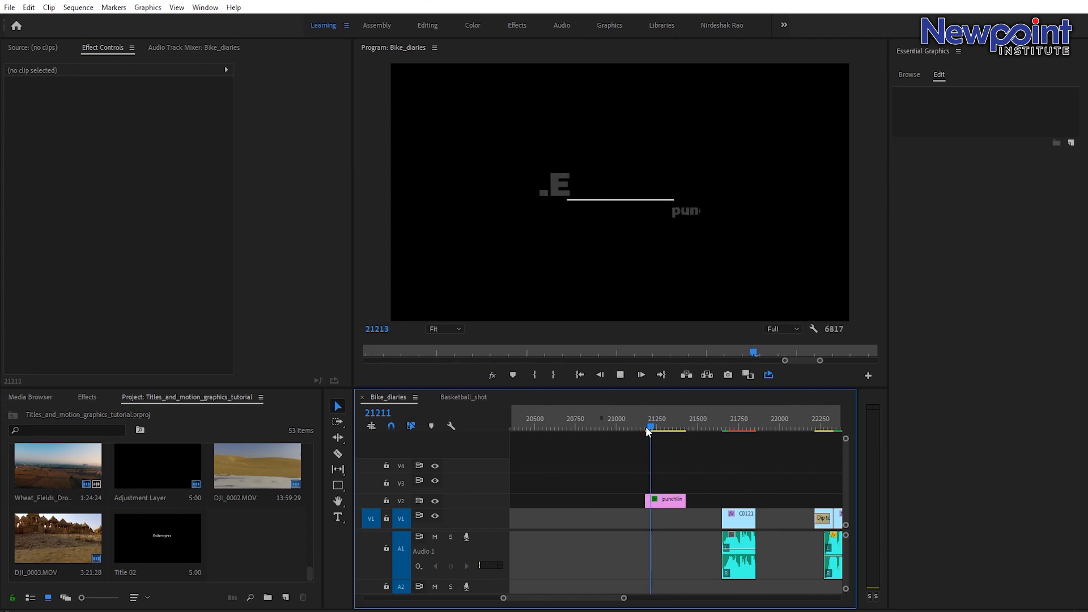
{"action": "left_click", "coordinate": [662, 503]}
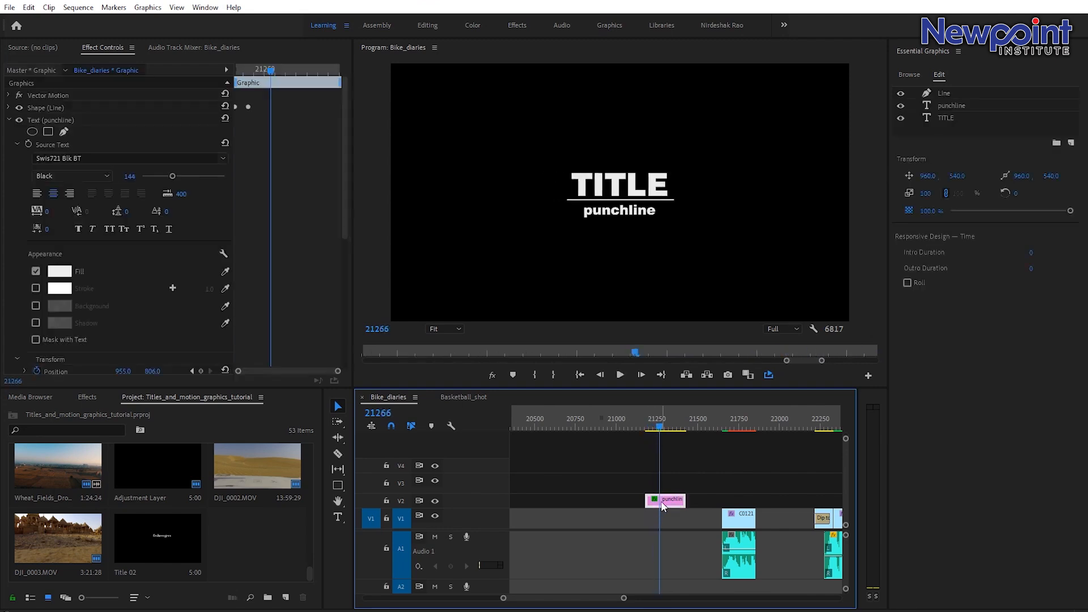
{"action": "left_click", "coordinate": [9, 120]}
{"action": "left_click_drag", "start_coordinate": [646, 206], "coordinate": [502, 292]}
Play back the title animation at its new lower-left position.
{"action": "left_click_drag", "start_coordinate": [657, 423], "coordinate": [644, 422]}
{"action": "left_click", "coordinate": [669, 446]}
{"action": "key", "text": "space"}
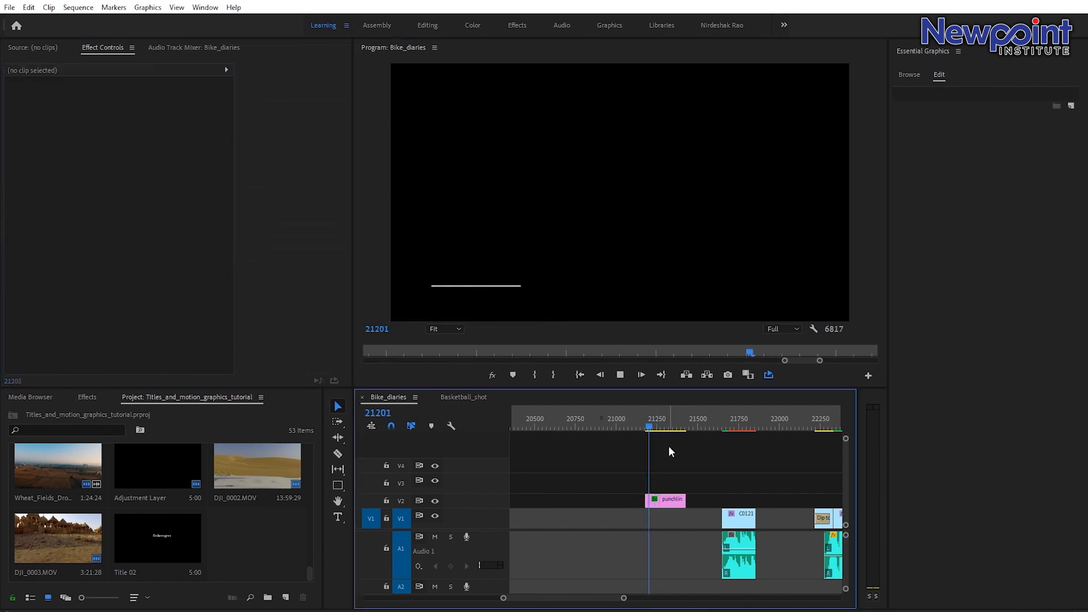
{"action": "key", "text": "space"}
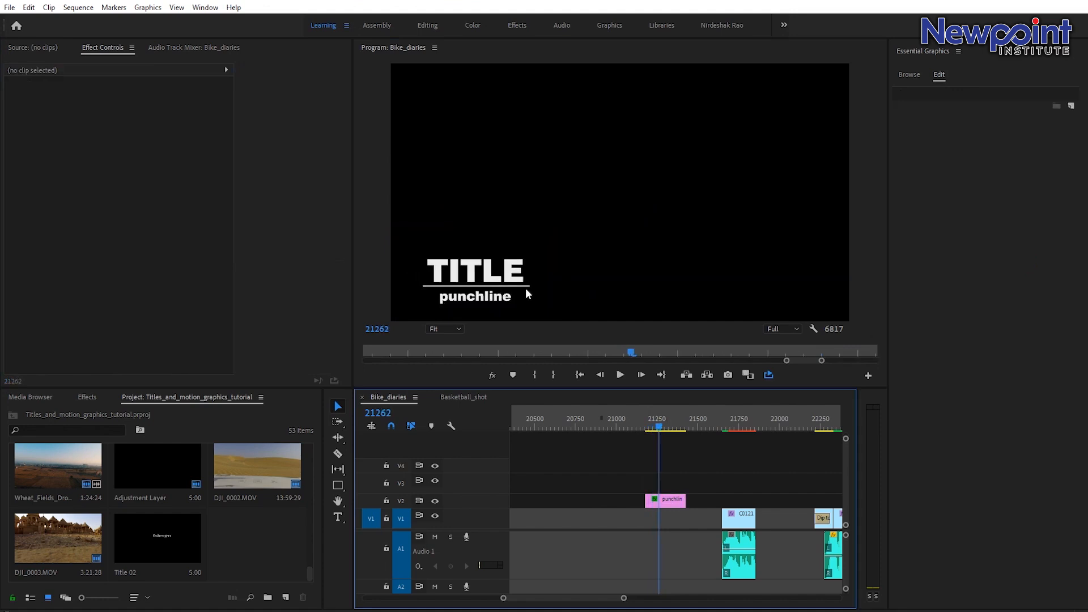
{"action": "left_click_drag", "start_coordinate": [660, 427], "coordinate": [646, 426]}
{"action": "key", "text": "space"}
{"action": "key", "text": "space"}
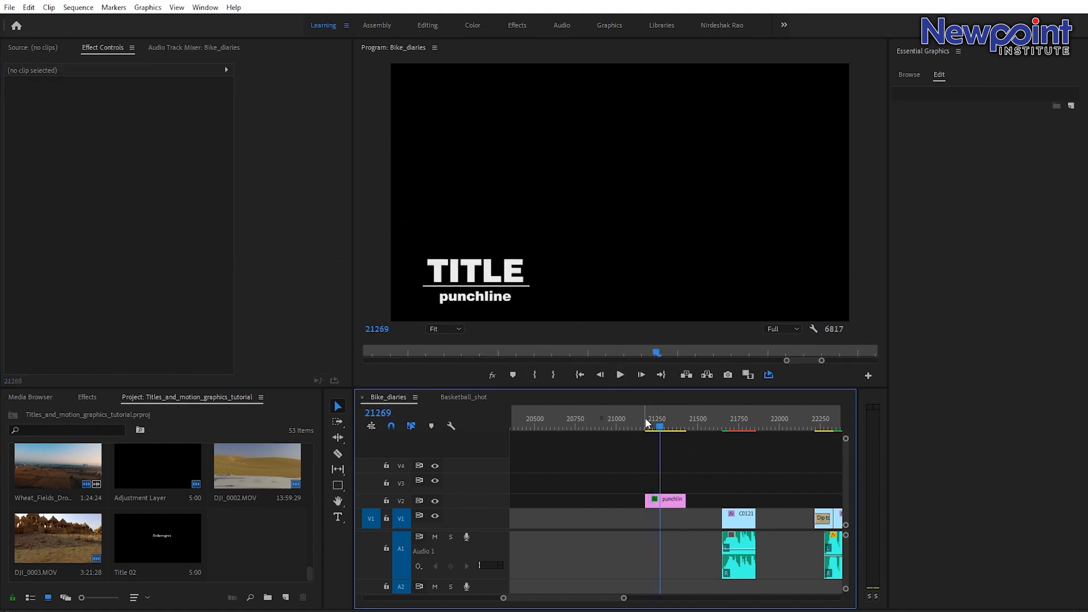
{"action": "left_click", "coordinate": [648, 422]}
{"action": "key", "text": "space"}
{"action": "key", "text": "space"}
Play back the finished logo example at the start of the sequence.
{"action": "left_click_drag", "start_coordinate": [625, 598], "coordinate": [702, 601]}
{"action": "left_click", "coordinate": [564, 414]}
{"action": "key", "text": "space"}
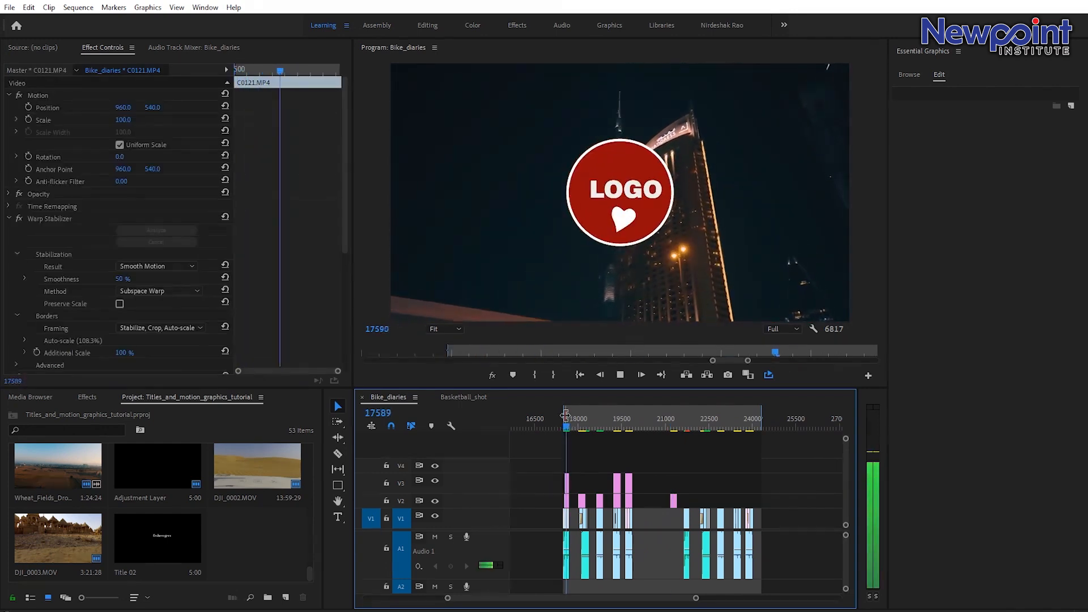
{"action": "left_click", "coordinate": [566, 419]}
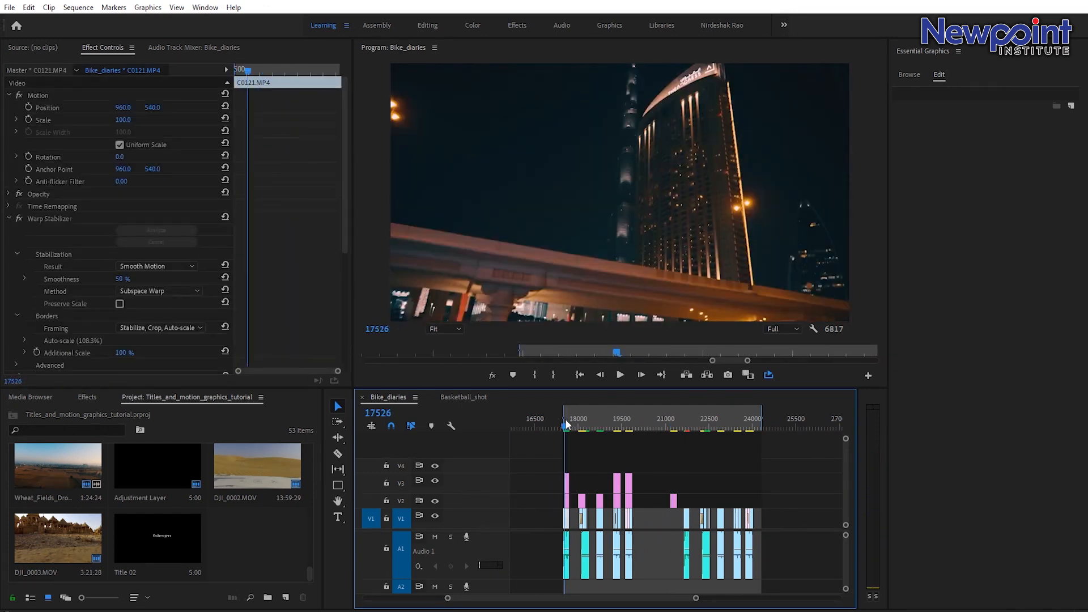
{"action": "key", "text": "space"}
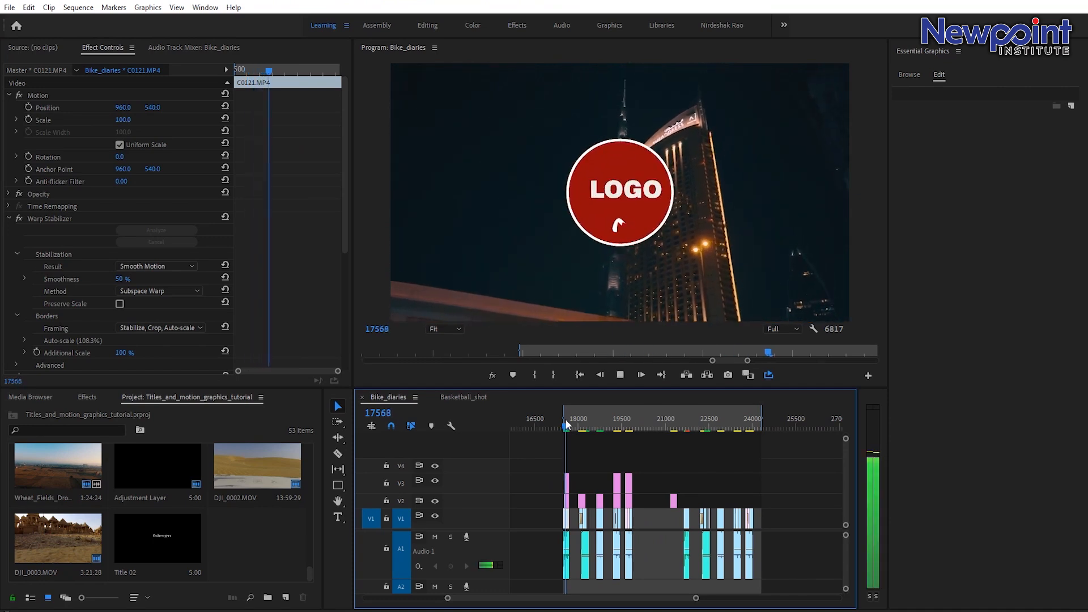
{"action": "key", "text": "space"}
Mute audio track A1 and park the playhead on the C0121 clip.
{"action": "left_click_drag", "start_coordinate": [696, 598], "coordinate": [636, 602]}
{"action": "left_click", "coordinate": [664, 420]}
{"action": "left_click", "coordinate": [435, 536]}
{"action": "left_click_drag", "start_coordinate": [667, 426], "coordinate": [668, 426]}
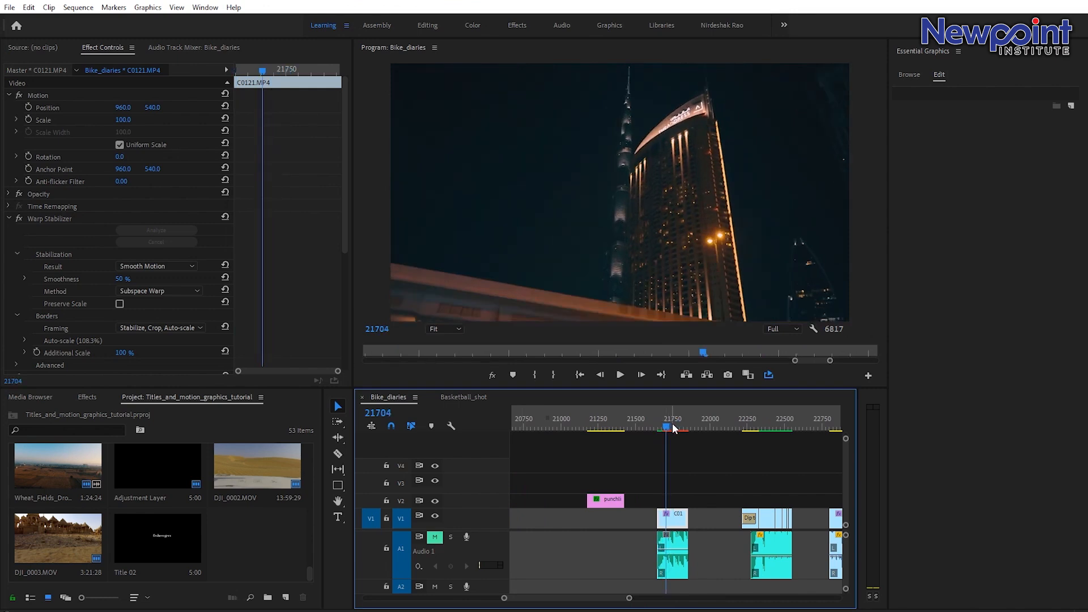
Draw a circle over the building clip with the Ellipse tool.
{"action": "left_click", "coordinate": [338, 485]}
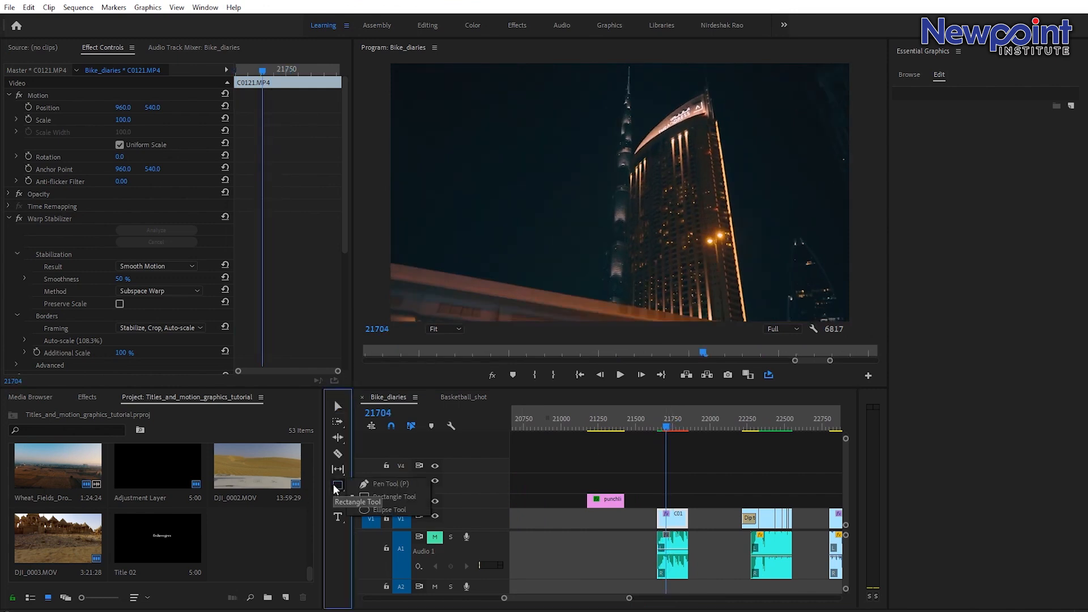
{"action": "left_click", "coordinate": [375, 510]}
{"action": "mouse_move", "coordinate": [572, 133]}
{"action": "left_mouse_down"}
{"action": "mouse_move", "coordinate": [634, 193]}
{"action": "mouse_move", "coordinate": [672, 250]}
{"action": "mouse_move", "coordinate": [731, 166]}
{"action": "mouse_move", "coordinate": [733, 212]}
{"action": "mouse_move", "coordinate": [786, 154]}
{"action": "mouse_move", "coordinate": [784, 177]}
{"action": "mouse_move", "coordinate": [713, 275]}
{"action": "mouse_move", "coordinate": [701, 260]}
{"action": "mouse_move", "coordinate": [715, 273]}
{"action": "left_mouse_up"}
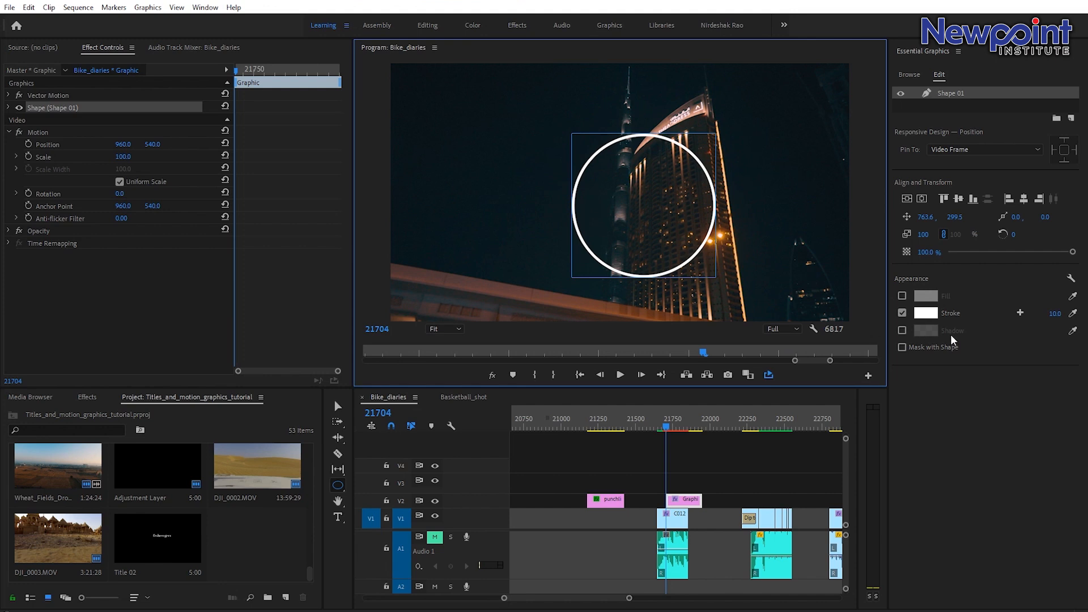
Enable the circle's fill and set its colour to dark blue 0F4A81.
{"action": "left_click", "coordinate": [903, 295]}
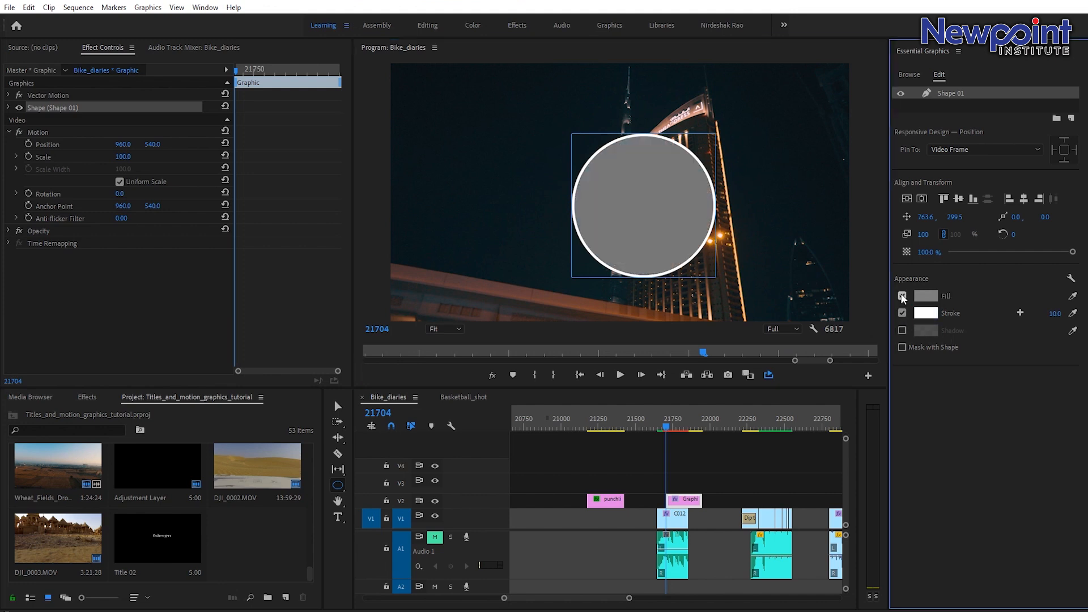
{"action": "left_click", "coordinate": [934, 298]}
{"action": "left_click_drag", "start_coordinate": [555, 376], "coordinate": [569, 350]}
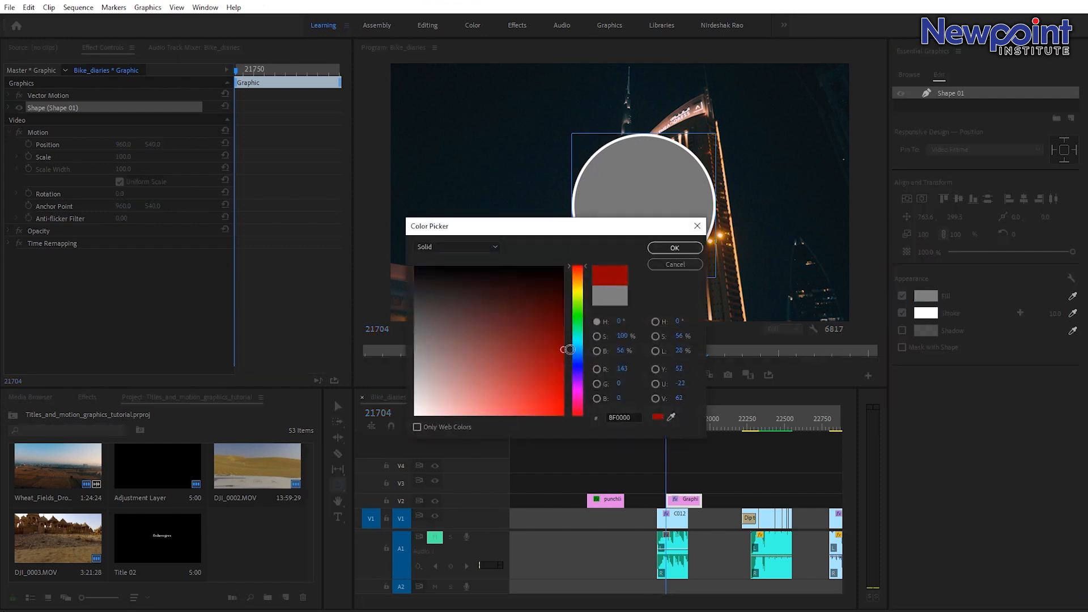
{"action": "left_click", "coordinate": [582, 360]}
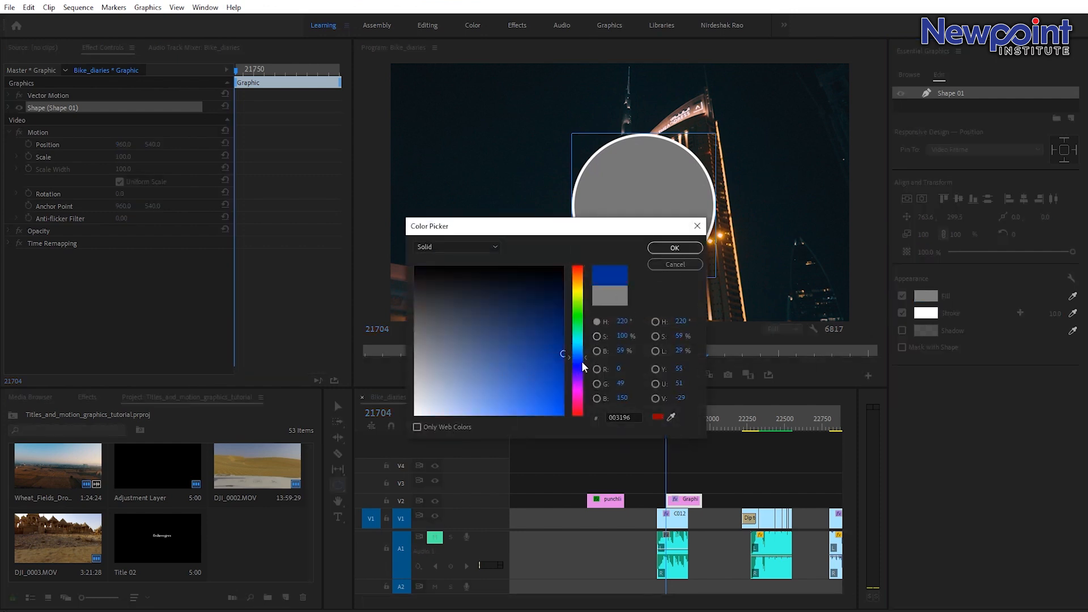
{"action": "left_click_drag", "start_coordinate": [563, 354], "coordinate": [586, 356]}
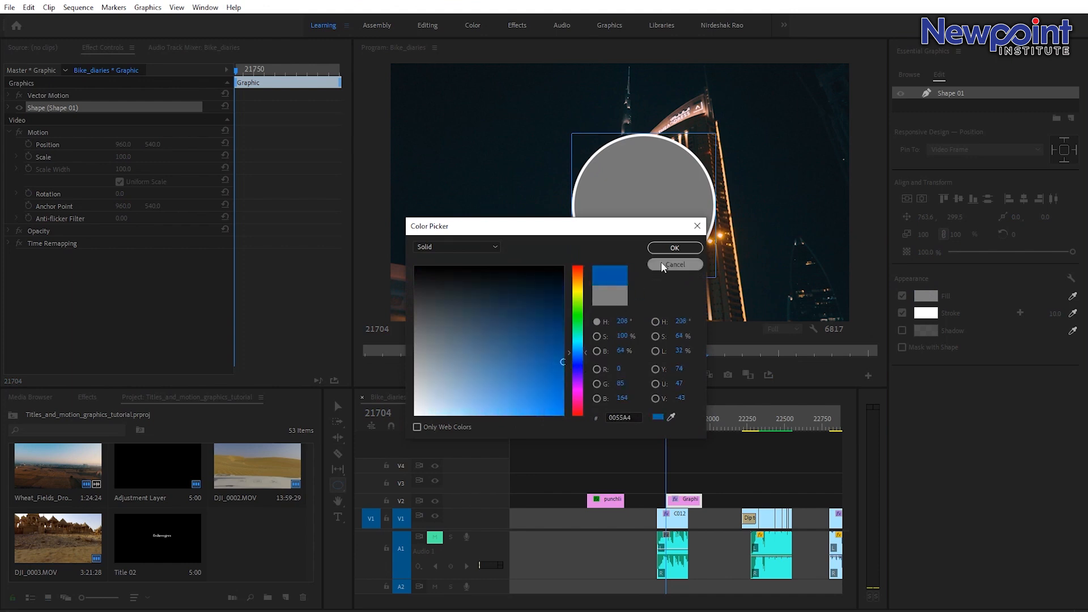
{"action": "left_click", "coordinate": [546, 341]}
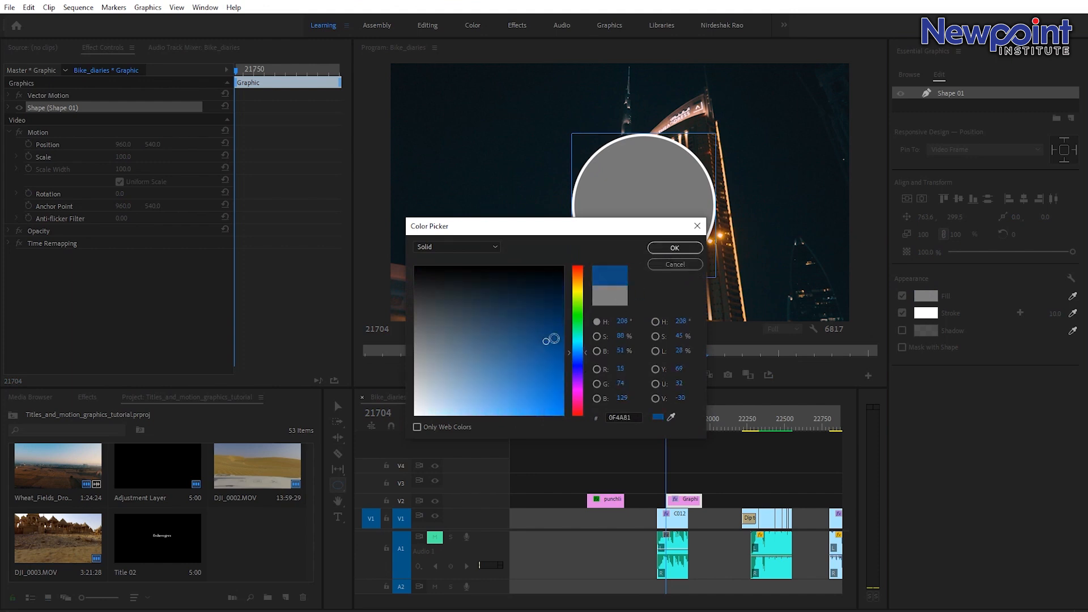
{"action": "left_click", "coordinate": [674, 248]}
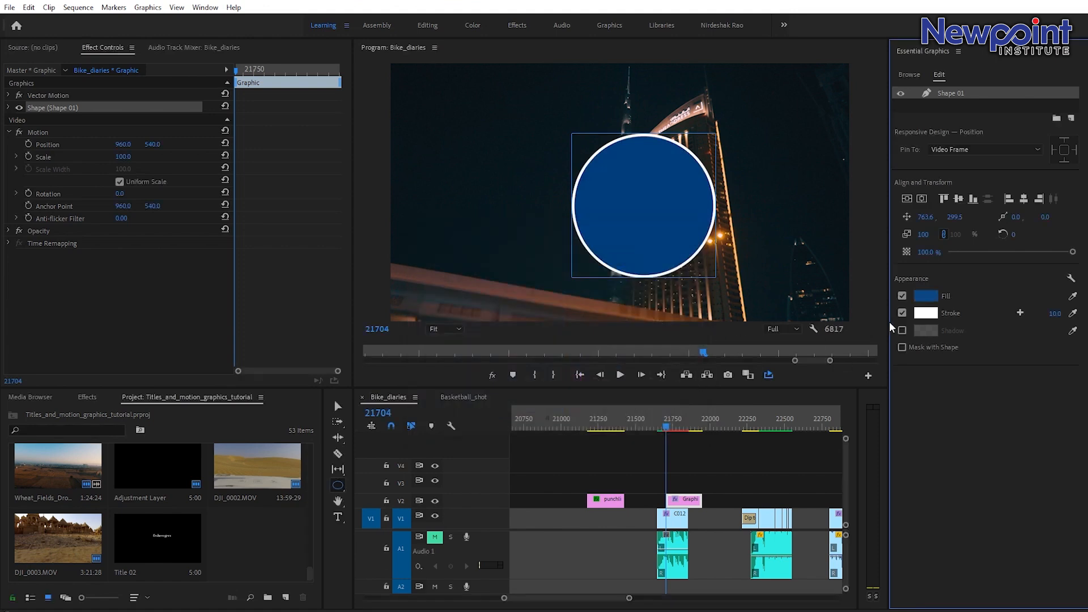
Centre the circle in the frame and slide the graphic clip to start with the clip below.
{"action": "left_click", "coordinate": [921, 198]}
{"action": "left_click", "coordinate": [907, 199]}
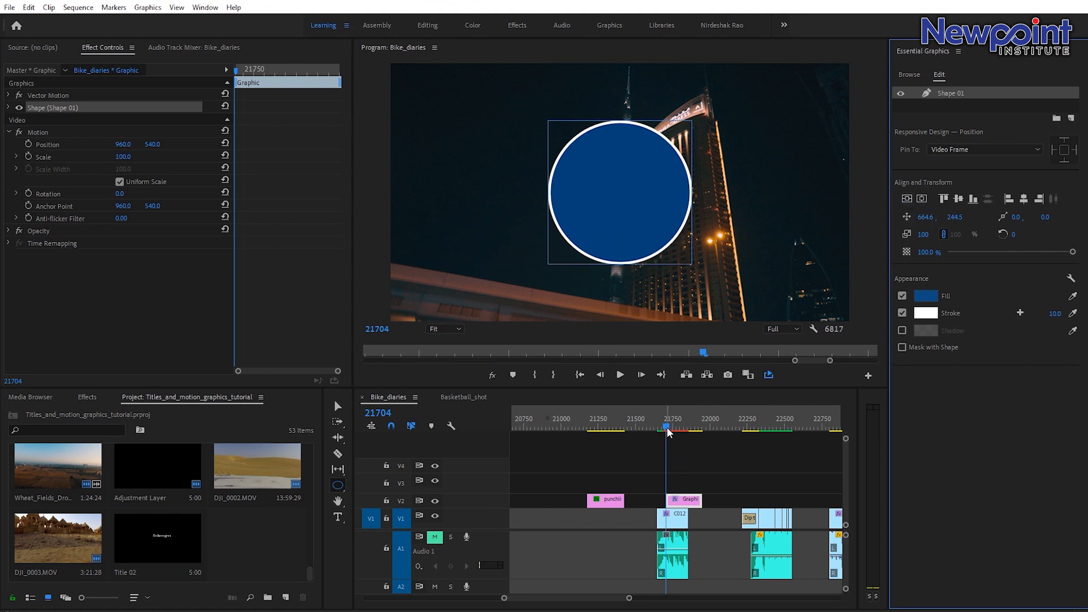
{"action": "left_click_drag", "start_coordinate": [684, 501], "coordinate": [675, 501]}
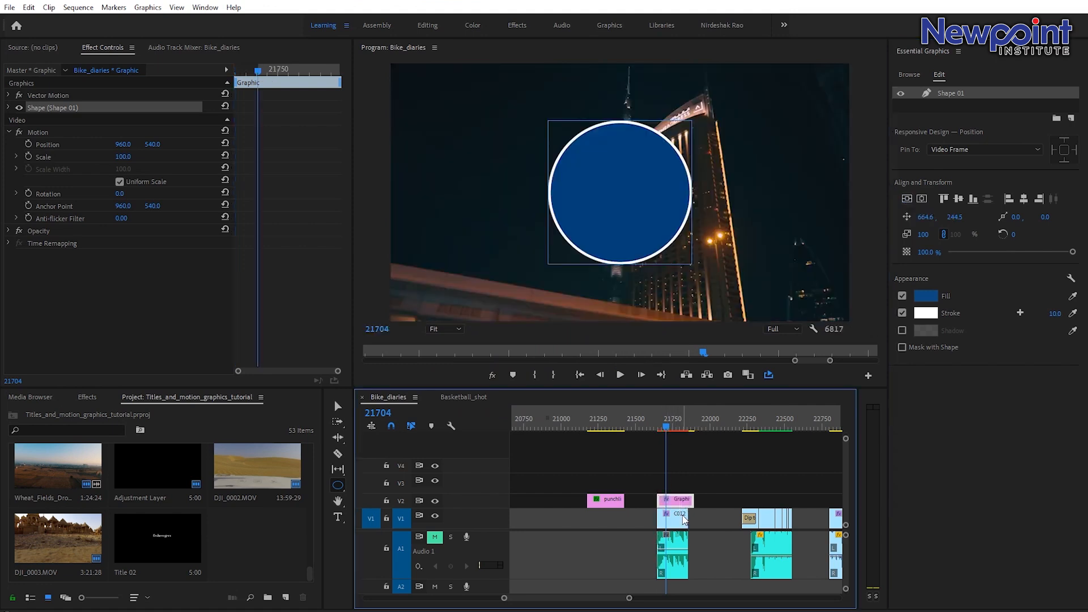
Rename the shape layer to Circle.
{"action": "left_click", "coordinate": [954, 95]}
{"action": "double_click", "coordinate": [961, 98]}
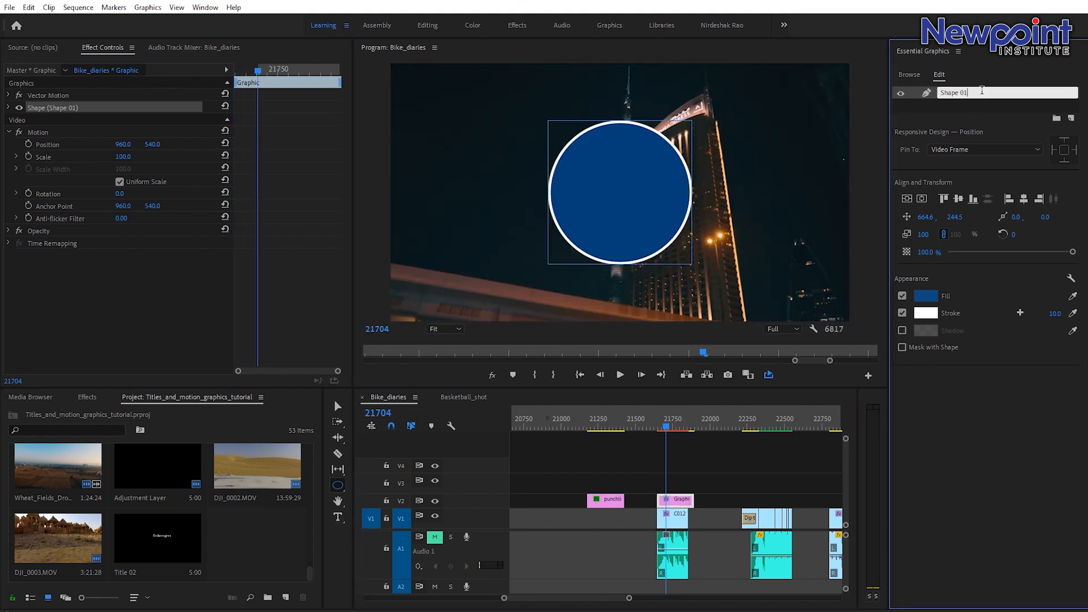
{"action": "type", "text": "Circle"}
{"action": "key", "text": "Return"}
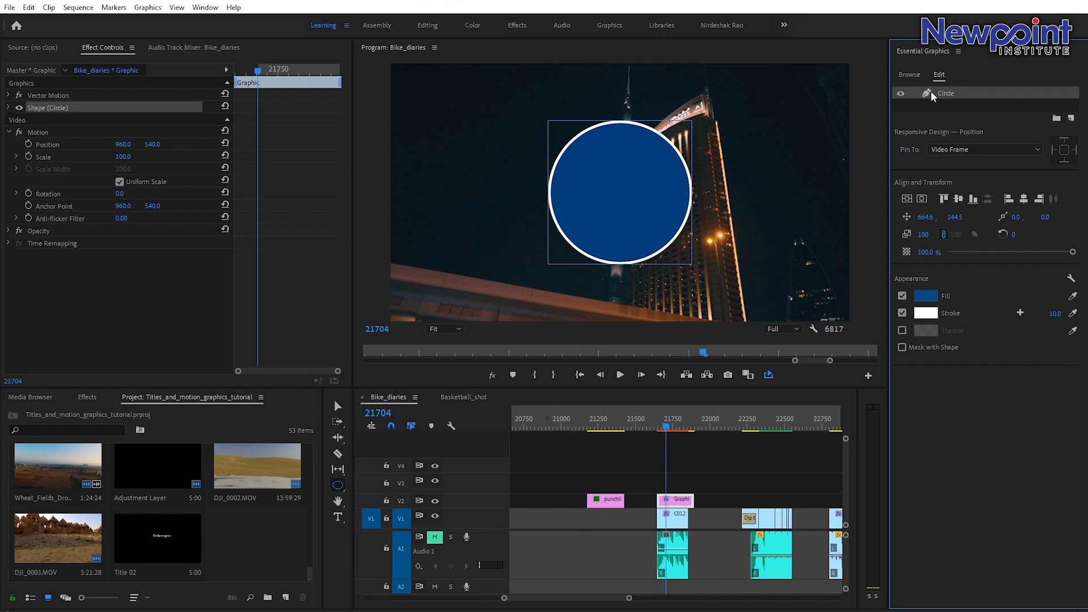
Add a text layer reading LOGO inside the circle.
{"action": "left_click", "coordinate": [338, 517]}
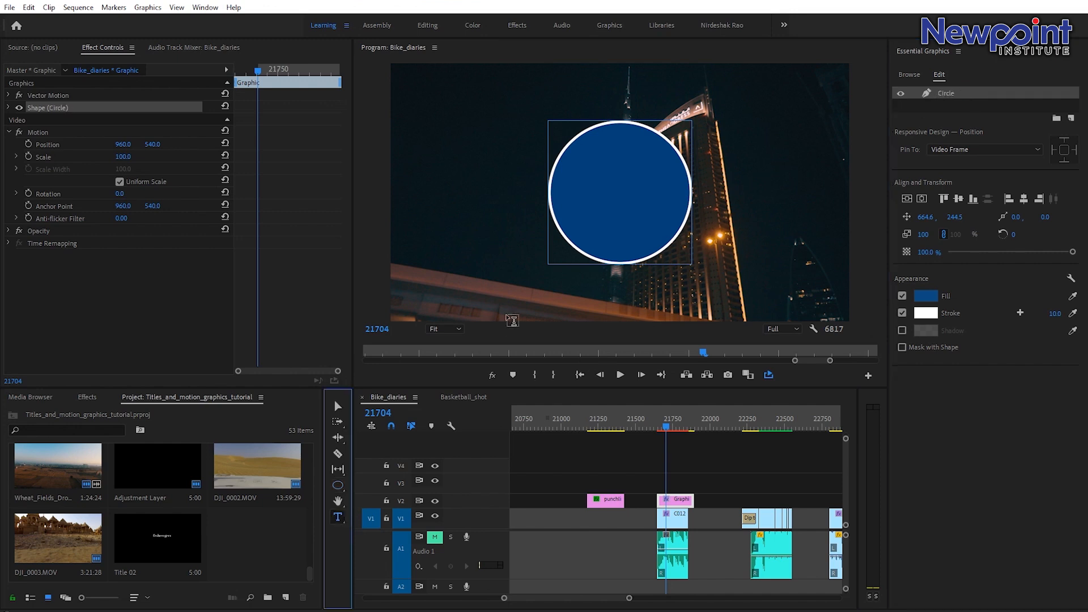
{"action": "left_click", "coordinate": [586, 195]}
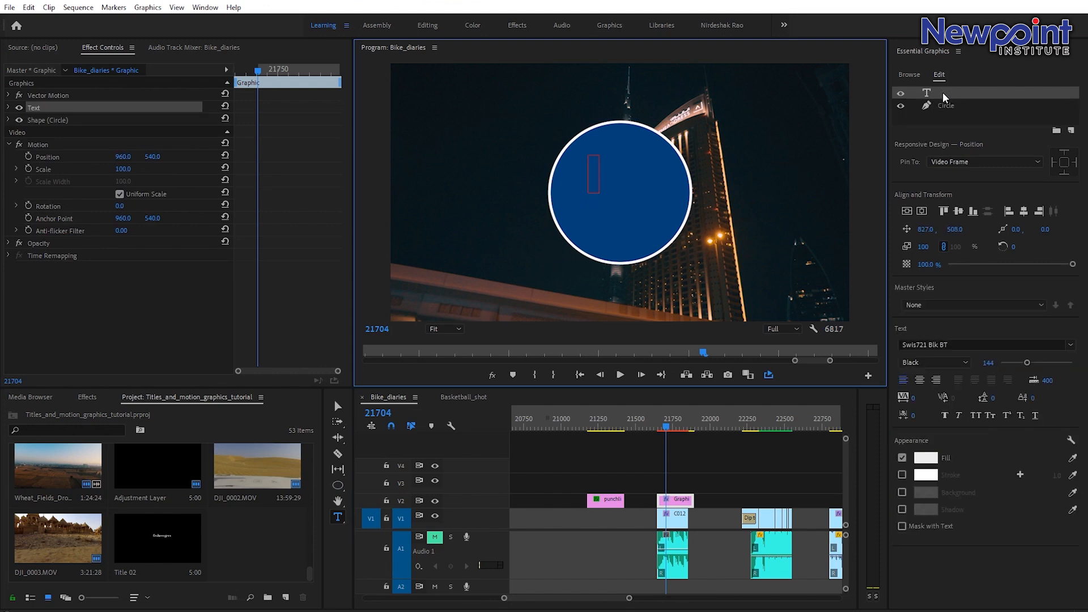
{"action": "type", "text": "LOGO"}
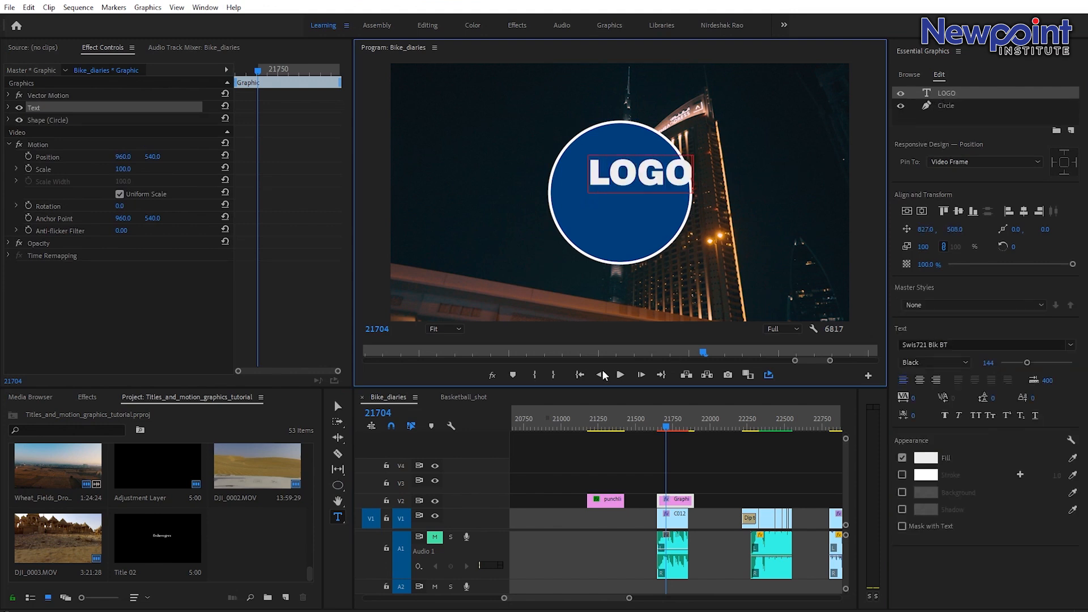
Position the LOGO text inside the circle and centre it horizontally in the frame.
{"action": "left_click", "coordinate": [340, 405]}
{"action": "left_click_drag", "start_coordinate": [638, 179], "coordinate": [617, 184]}
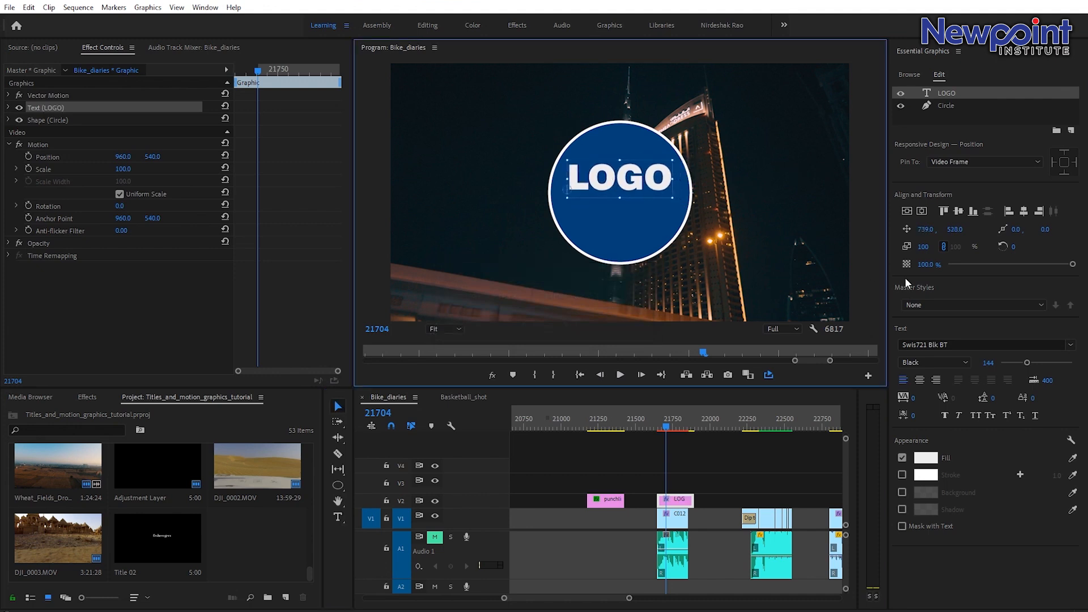
{"action": "left_click", "coordinate": [909, 210]}
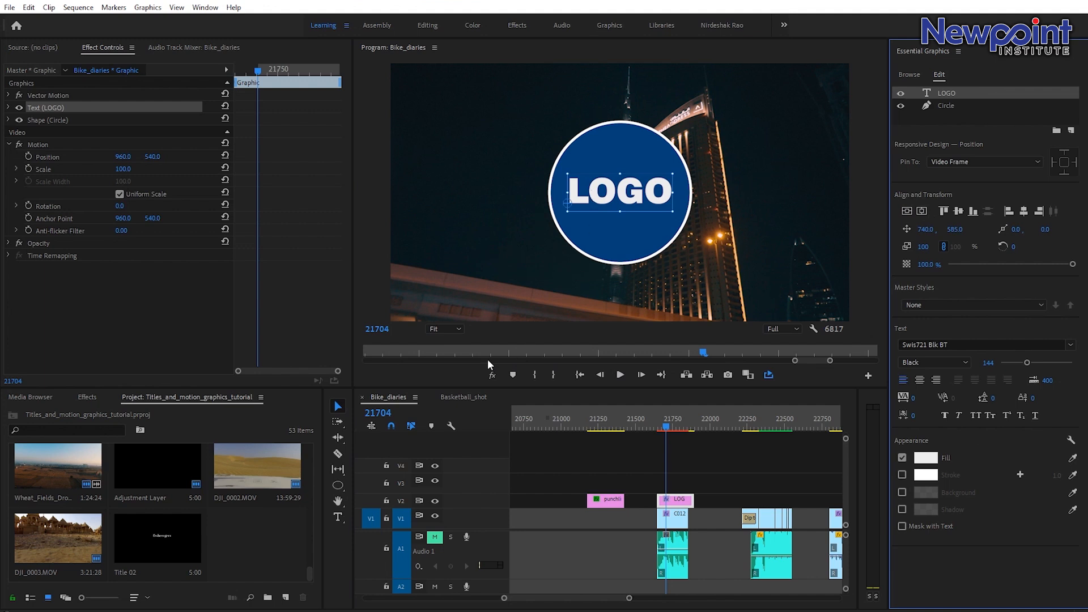
Draw a small heart shape below the LOGO text with the Pen tool.
{"action": "left_click", "coordinate": [338, 487]}
{"action": "left_click", "coordinate": [368, 486]}
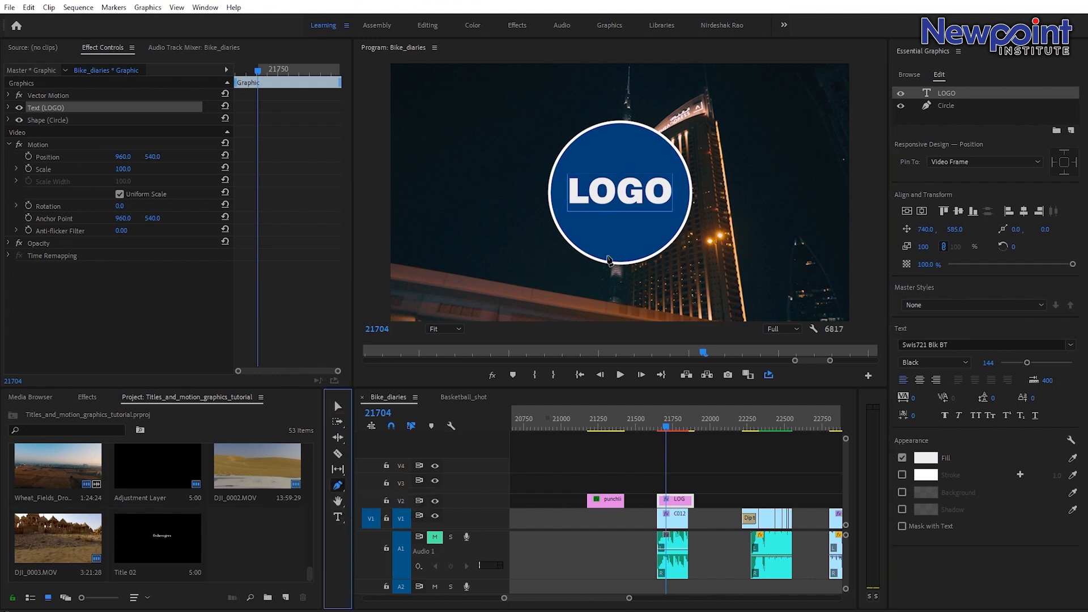
{"action": "left_click", "coordinate": [616, 255]}
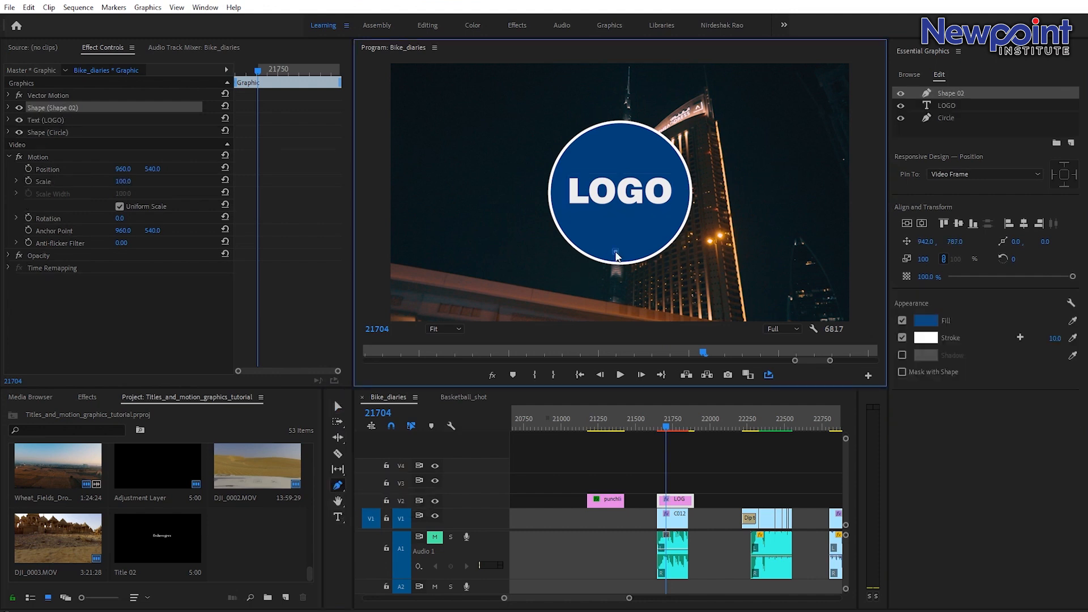
{"action": "left_click_drag", "start_coordinate": [601, 232], "coordinate": [635, 231]}
{"action": "left_click", "coordinate": [617, 226]}
{"action": "left_click", "coordinate": [618, 255]}
{"action": "left_click_drag", "start_coordinate": [632, 225], "coordinate": [634, 229]}
Set the heart's fill to white and turn off its stroke.
{"action": "left_click", "coordinate": [930, 322]}
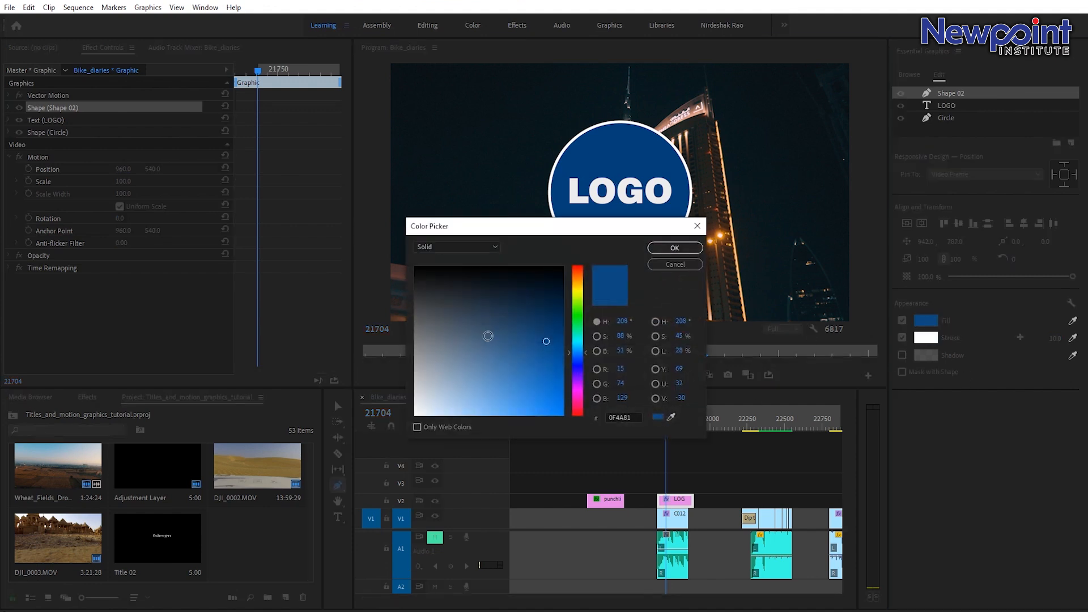
{"action": "left_click_drag", "start_coordinate": [488, 336], "coordinate": [399, 448]}
{"action": "left_click", "coordinate": [673, 248]}
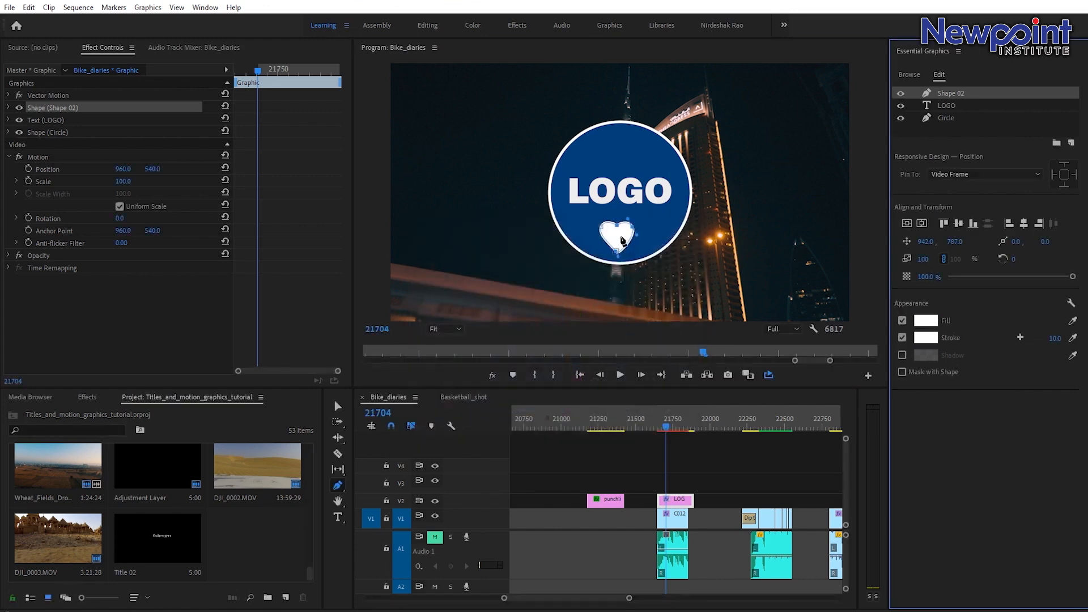
{"action": "left_click", "coordinate": [903, 338]}
Rename the heart shape layer to Heart.
{"action": "left_click", "coordinate": [339, 406]}
{"action": "left_click", "coordinate": [699, 440]}
{"action": "left_click", "coordinate": [669, 428]}
{"action": "left_click", "coordinate": [669, 426]}
{"action": "left_click", "coordinate": [675, 500]}
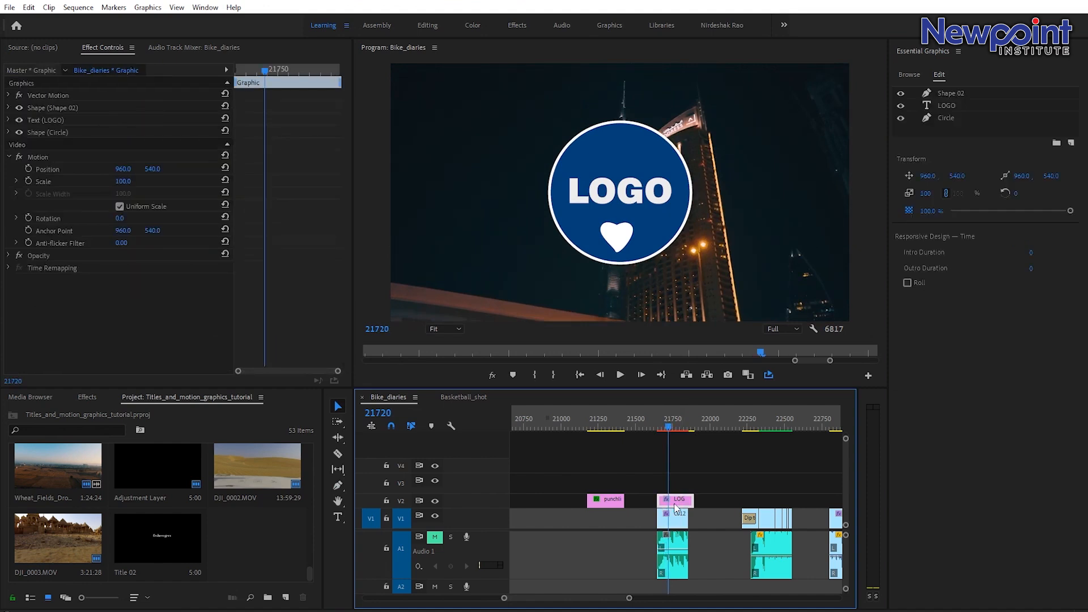
{"action": "left_click", "coordinate": [950, 93]}
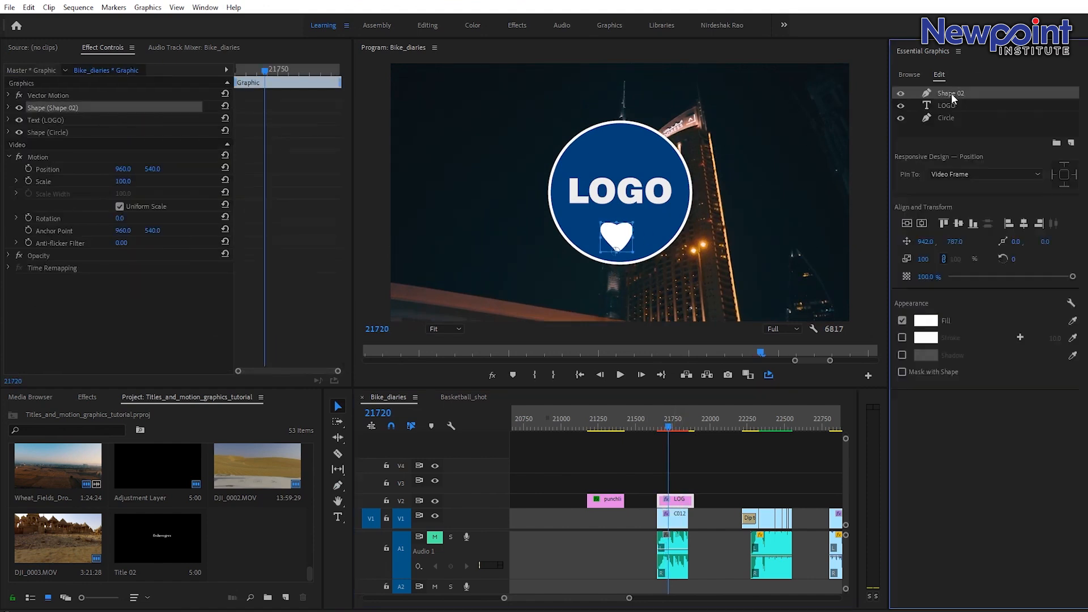
{"action": "double_click", "coordinate": [970, 93]}
{"action": "left_click_drag", "start_coordinate": [970, 93], "coordinate": [932, 93]}
{"action": "type", "text": "Heart"}
{"action": "key", "text": "Return"}
{"action": "left_click", "coordinate": [57, 120]}
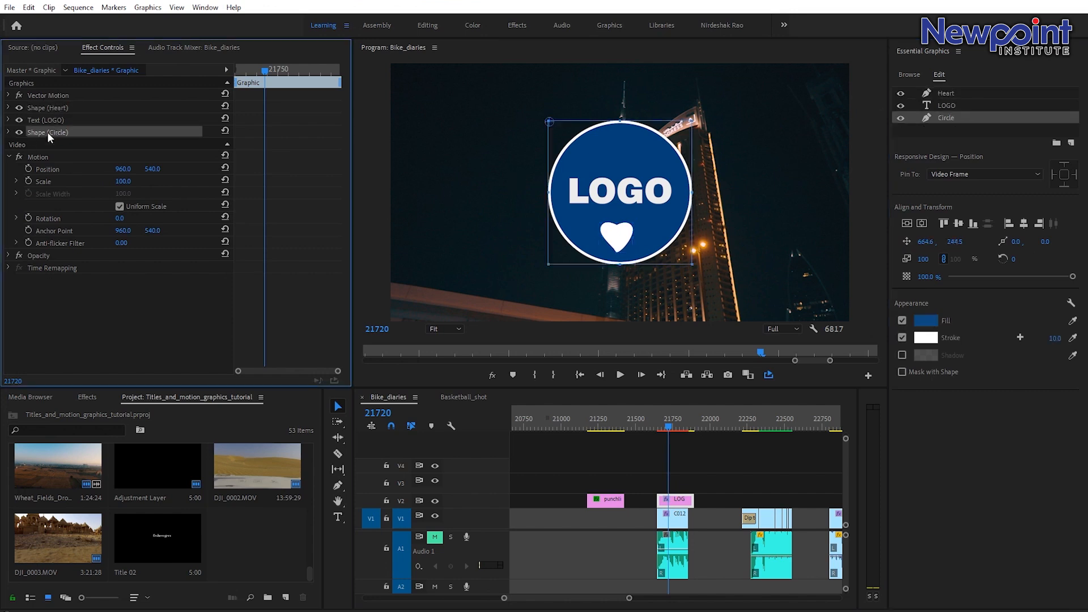
{"action": "left_click", "coordinate": [67, 107]}
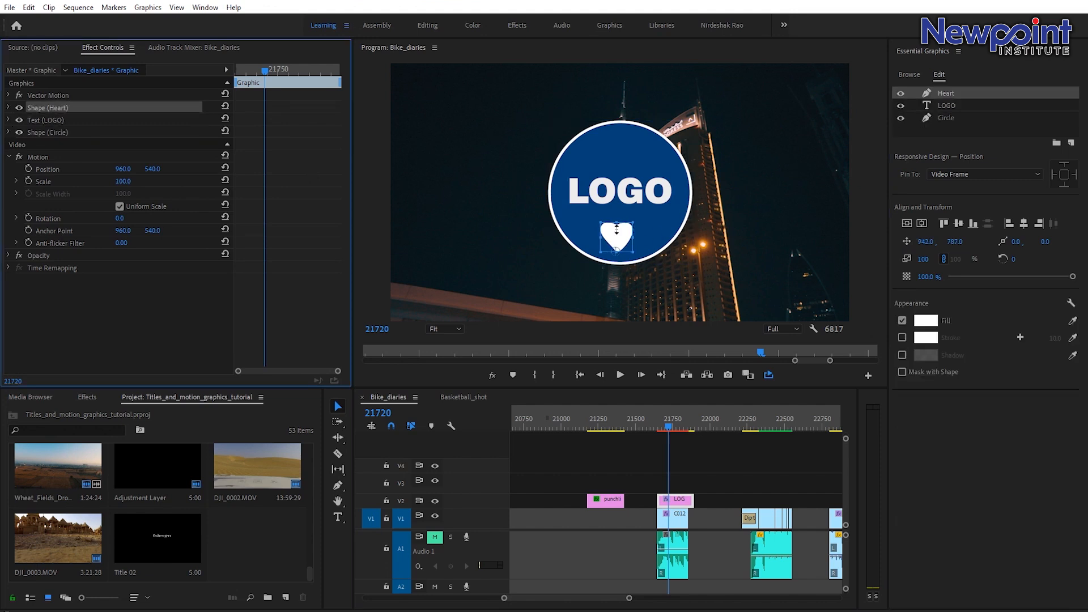
Nudge the heart shape upward so it sits just beneath the LOGO text inside the circle.
{"action": "left_click_drag", "start_coordinate": [618, 243], "coordinate": [621, 238]}
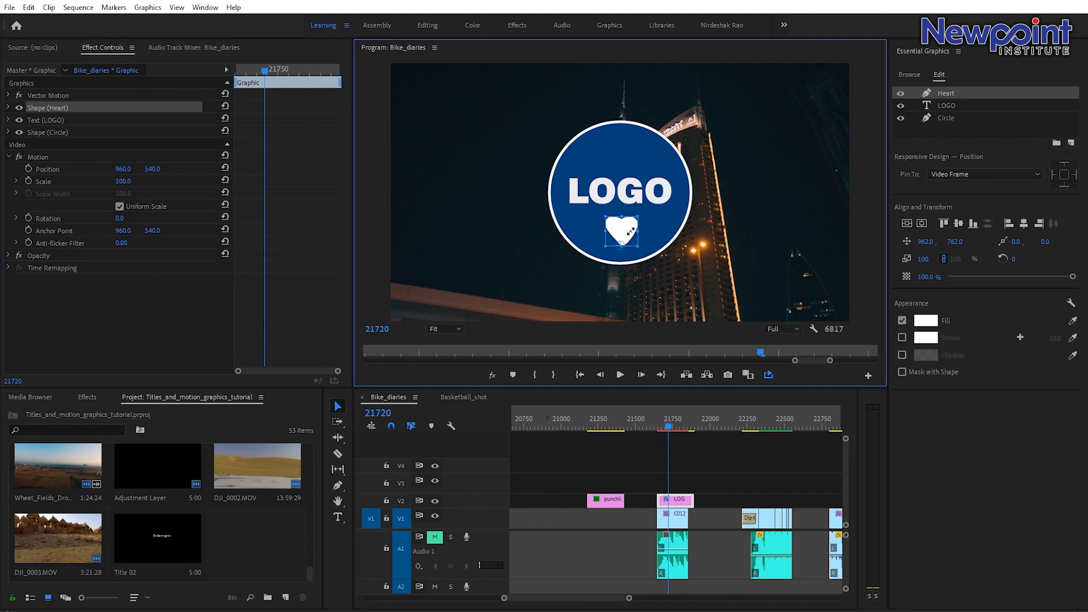
{"action": "left_click_drag", "start_coordinate": [607, 218], "coordinate": [623, 230]}
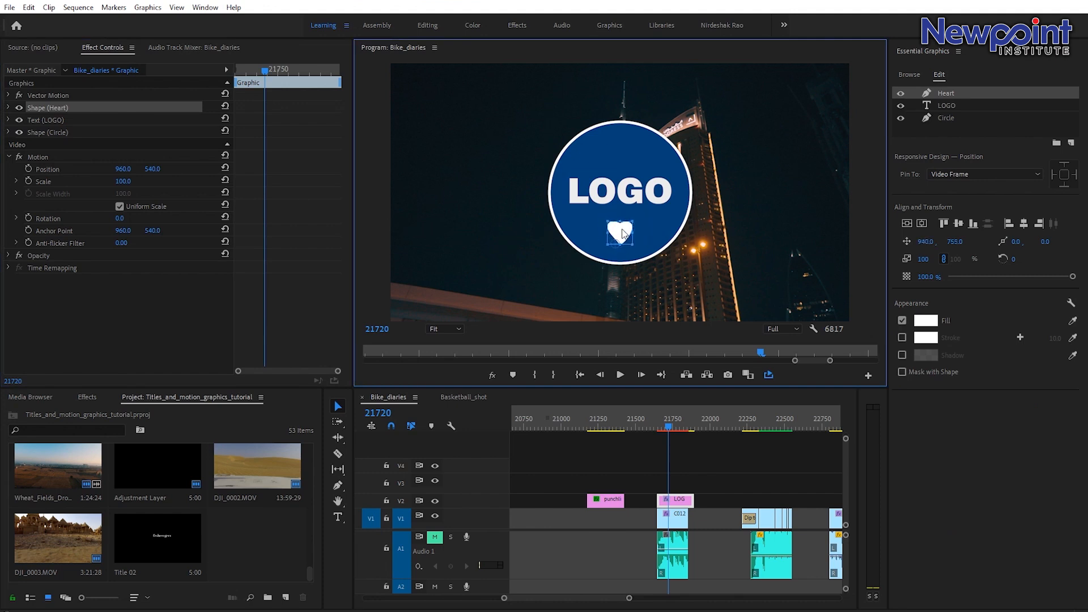
{"action": "left_click", "coordinate": [712, 491]}
Try scaling the whole graphic's Motion at the start of the LOGO clip, then undo it.
{"action": "left_click_drag", "start_coordinate": [669, 430], "coordinate": [665, 421]}
{"action": "key", "text": "="}
{"action": "left_click", "coordinate": [686, 500]}
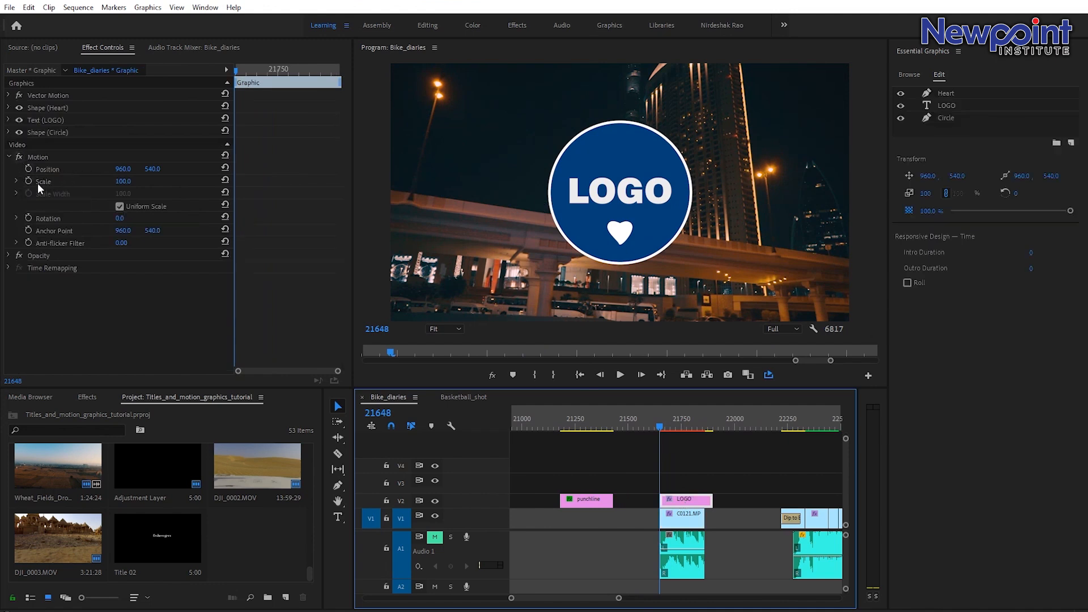
{"action": "left_click_drag", "start_coordinate": [122, 182], "coordinate": [130, 182]}
{"action": "key", "text": "ctrl+z"}
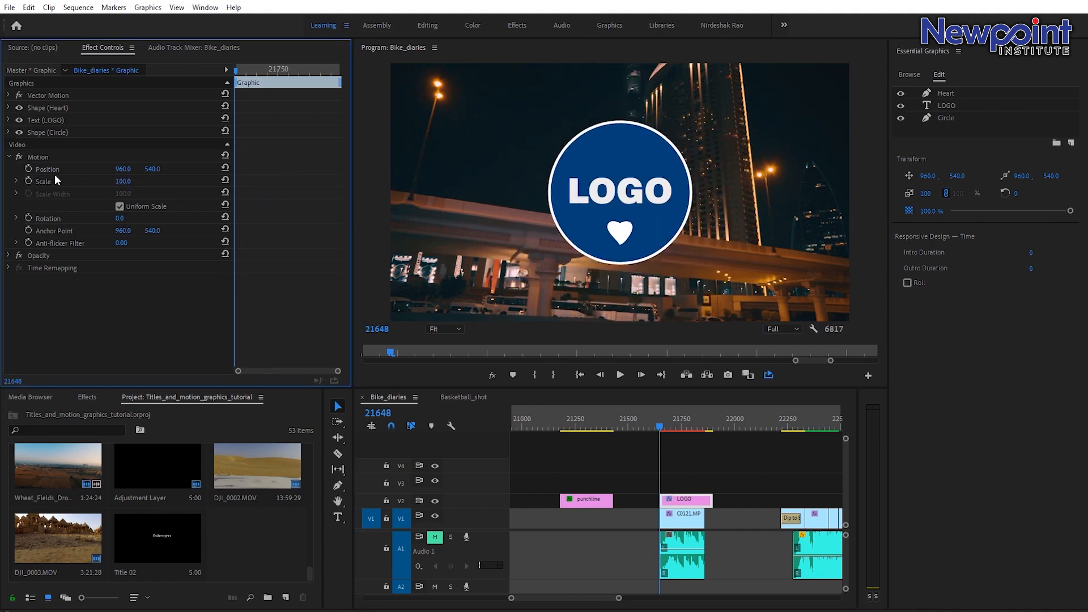
Try keyframing the Circle shape's scale down to 0 at the start of the clip.
{"action": "left_click", "coordinate": [9, 157]}
{"action": "left_click", "coordinate": [9, 133]}
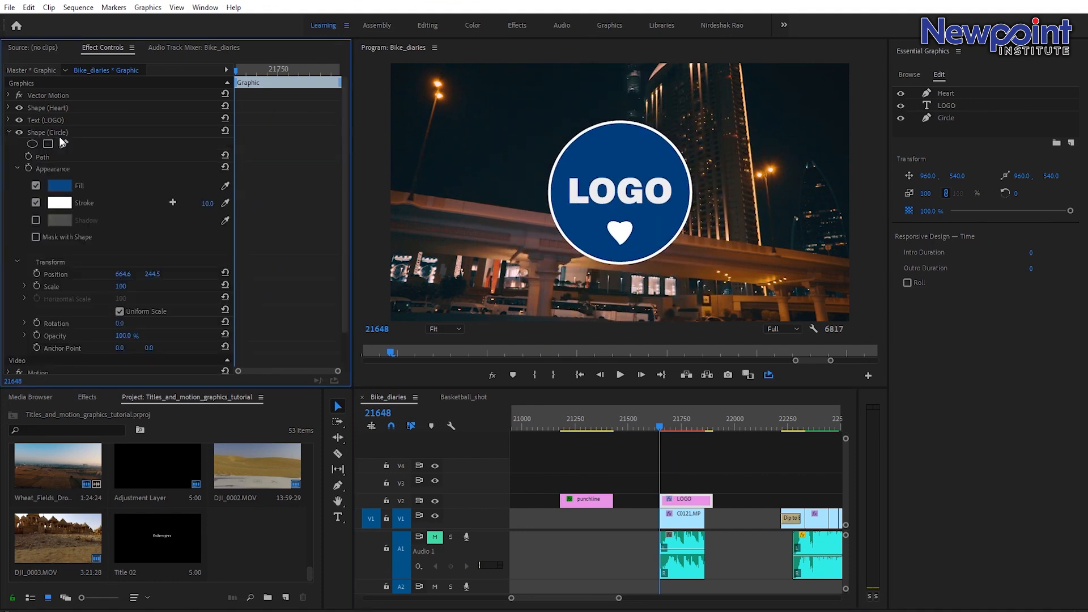
{"action": "scroll", "coordinate": [95, 284], "scroll_direction": "down", "scroll_amount": 1}
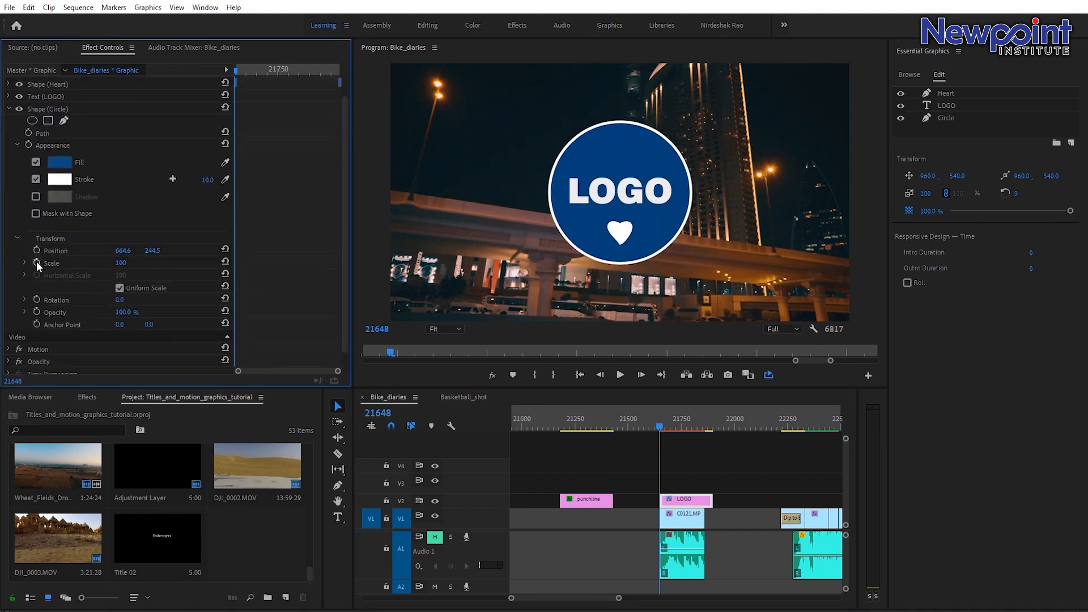
{"action": "left_click", "coordinate": [36, 262]}
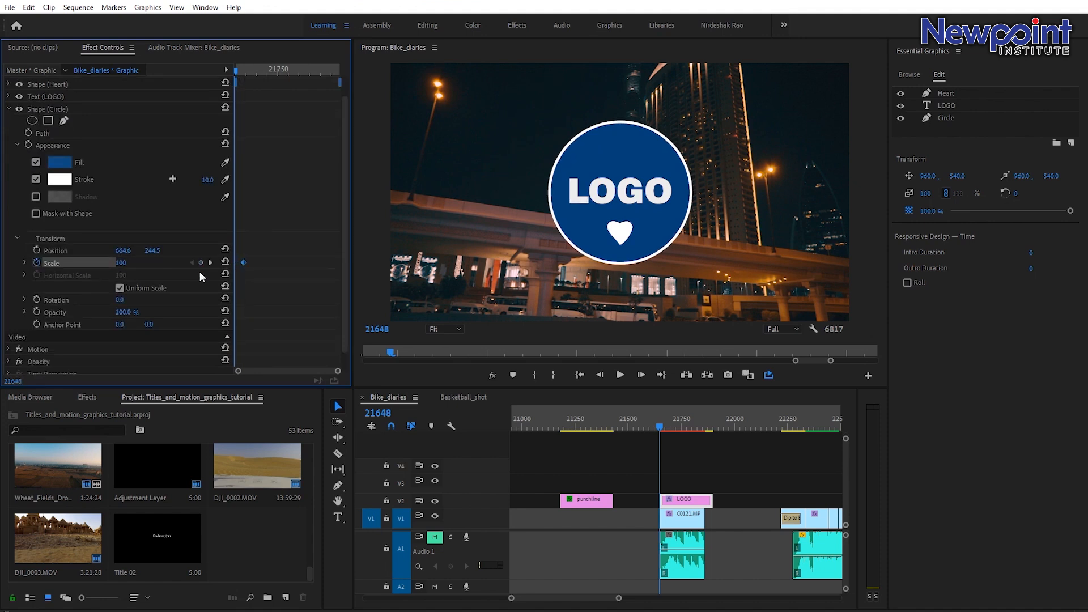
{"action": "left_click_drag", "start_coordinate": [124, 263], "coordinate": [64, 263]}
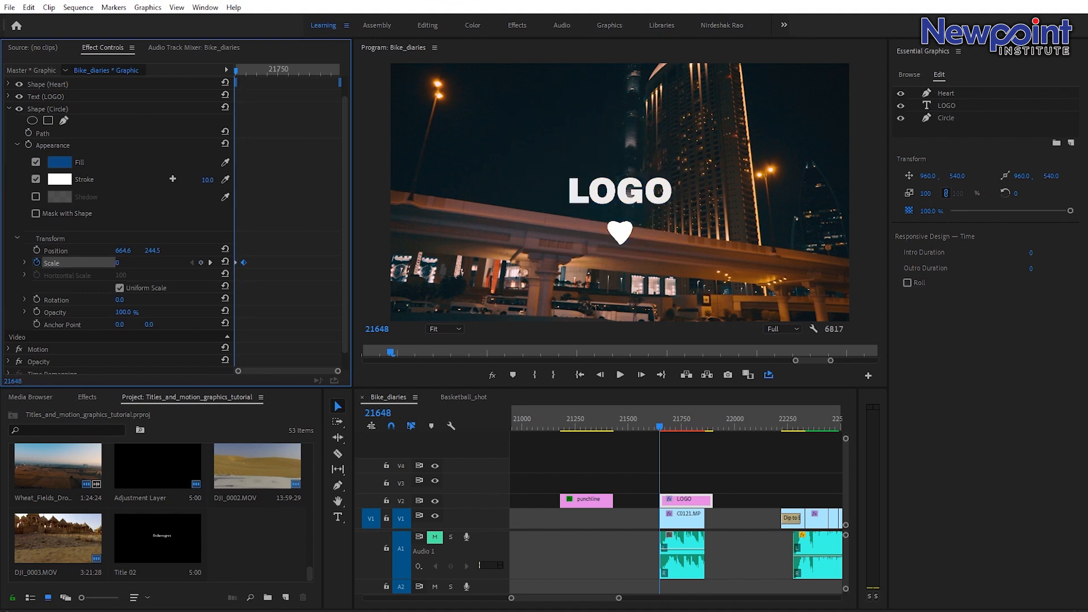
{"action": "mouse_move", "coordinate": [236, 70]}
{"action": "left_mouse_down"}
{"action": "mouse_move", "coordinate": [240, 82]}
{"action": "mouse_move", "coordinate": [227, 67]}
{"action": "mouse_move", "coordinate": [234, 82]}
{"action": "left_mouse_up"}
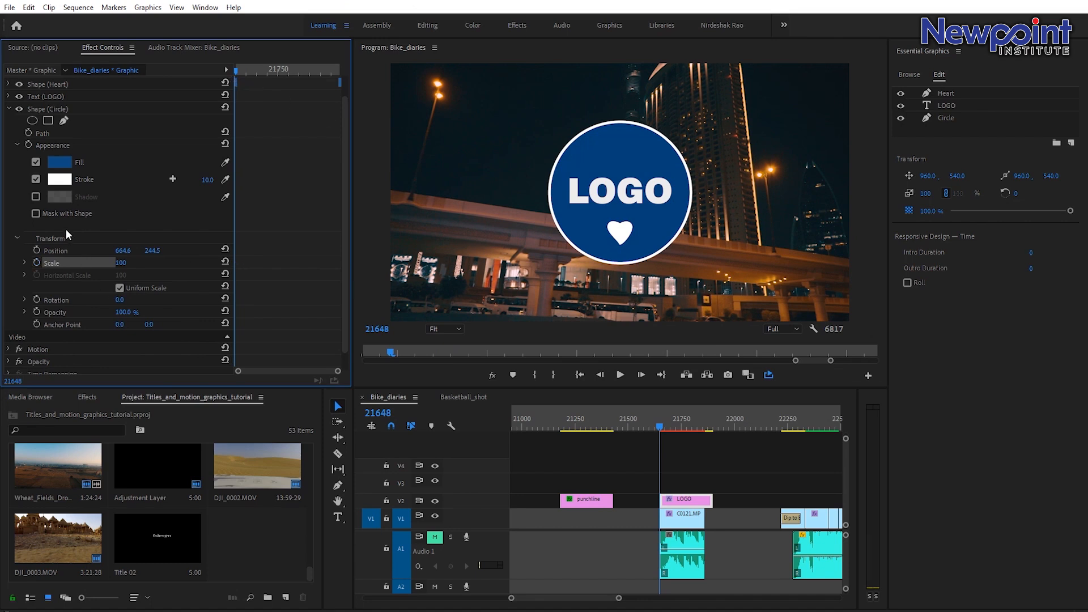
Select the Circle layer and move its anchor point to the centre of the circle.
{"action": "left_click", "coordinate": [42, 109]}
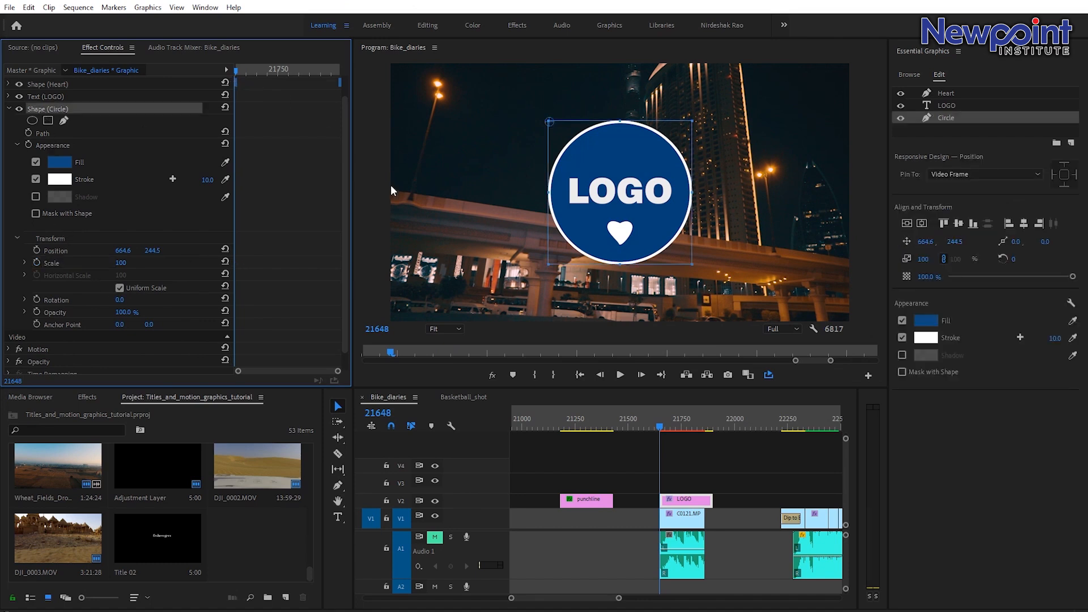
{"action": "left_click", "coordinate": [553, 127]}
{"action": "left_click_drag", "start_coordinate": [552, 126], "coordinate": [620, 194]}
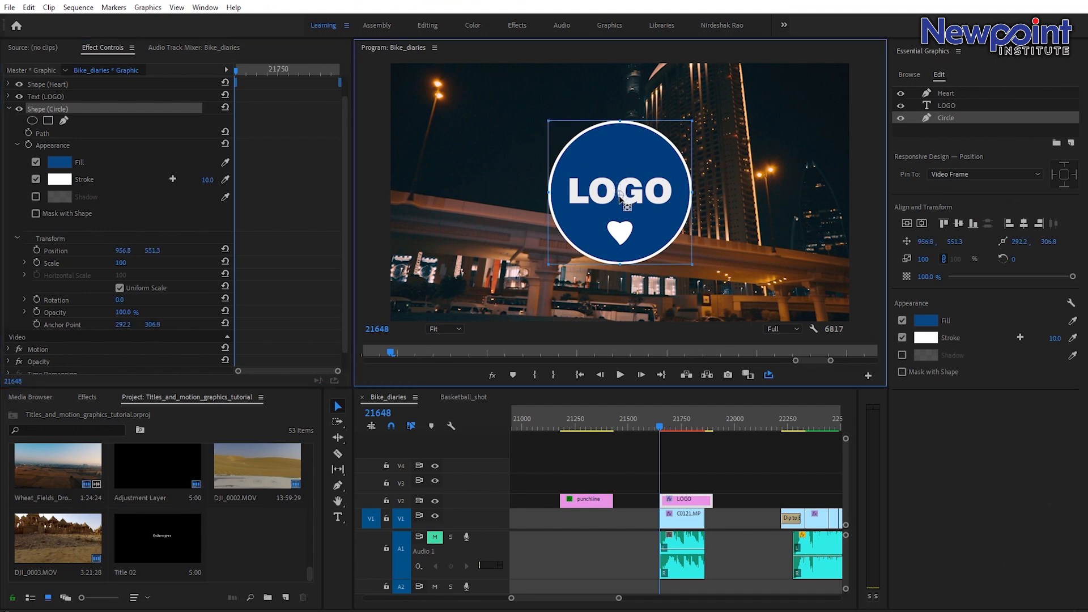
Animate the circle's scale from 0 up to 100 with keyframes and tighten the end keyframe's timing.
{"action": "left_click", "coordinate": [37, 261]}
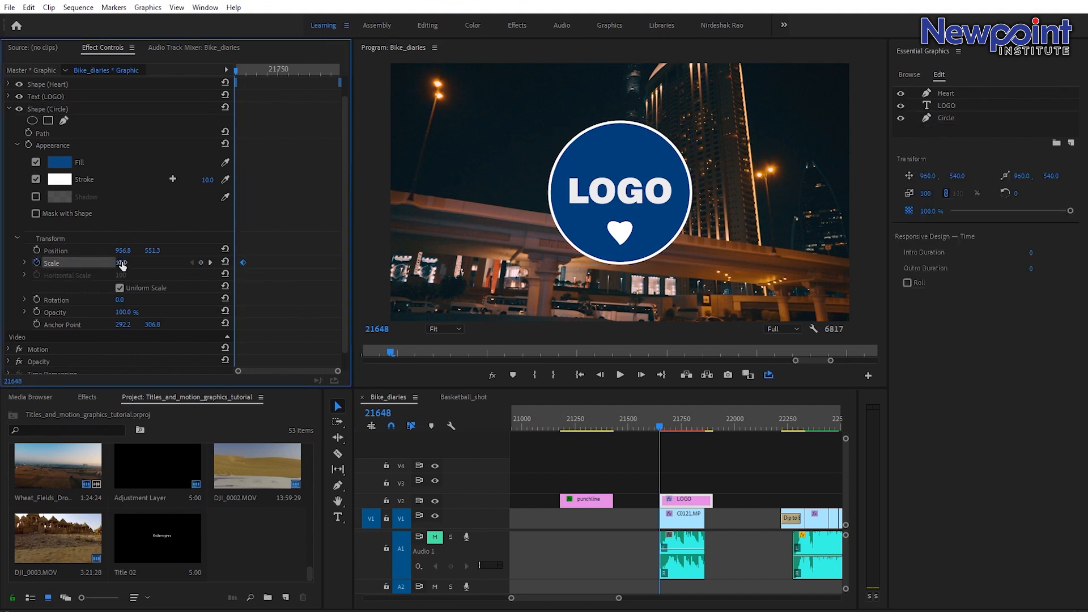
{"action": "left_click_drag", "start_coordinate": [122, 265], "coordinate": [65, 264]}
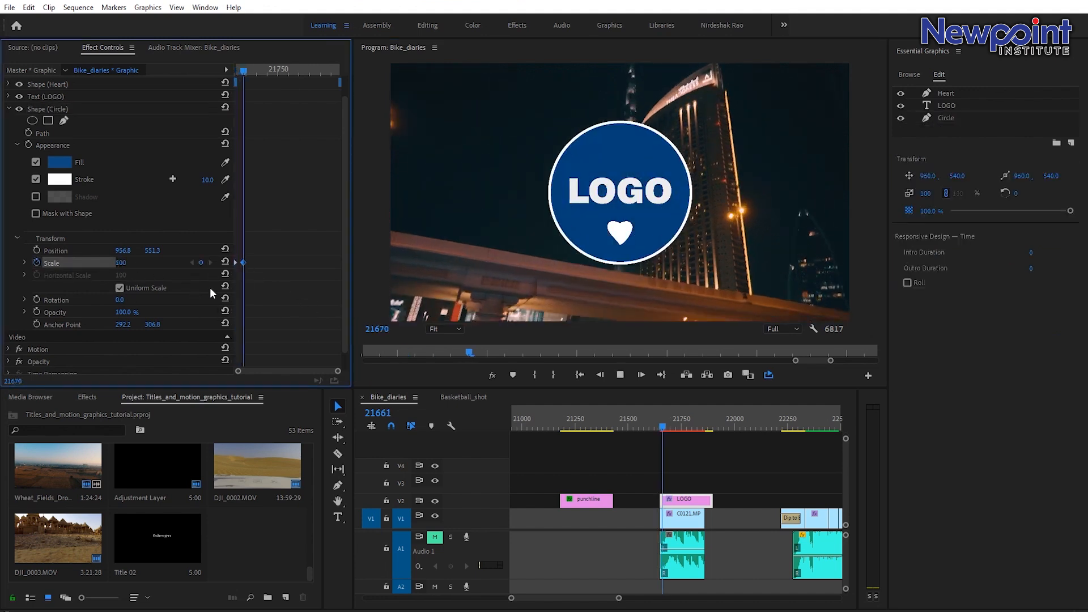
{"action": "key", "text": "space"}
{"action": "left_click_drag", "start_coordinate": [338, 372], "coordinate": [312, 371]}
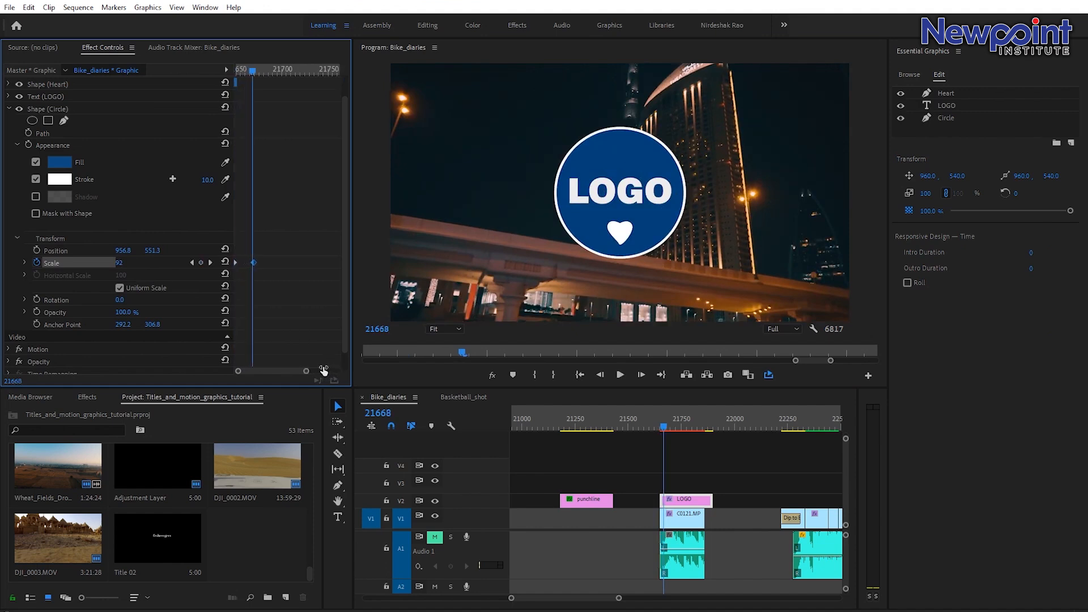
{"action": "left_click_drag", "start_coordinate": [274, 263], "coordinate": [263, 263]}
{"action": "left_click", "coordinate": [235, 70]}
{"action": "key", "text": "space"}
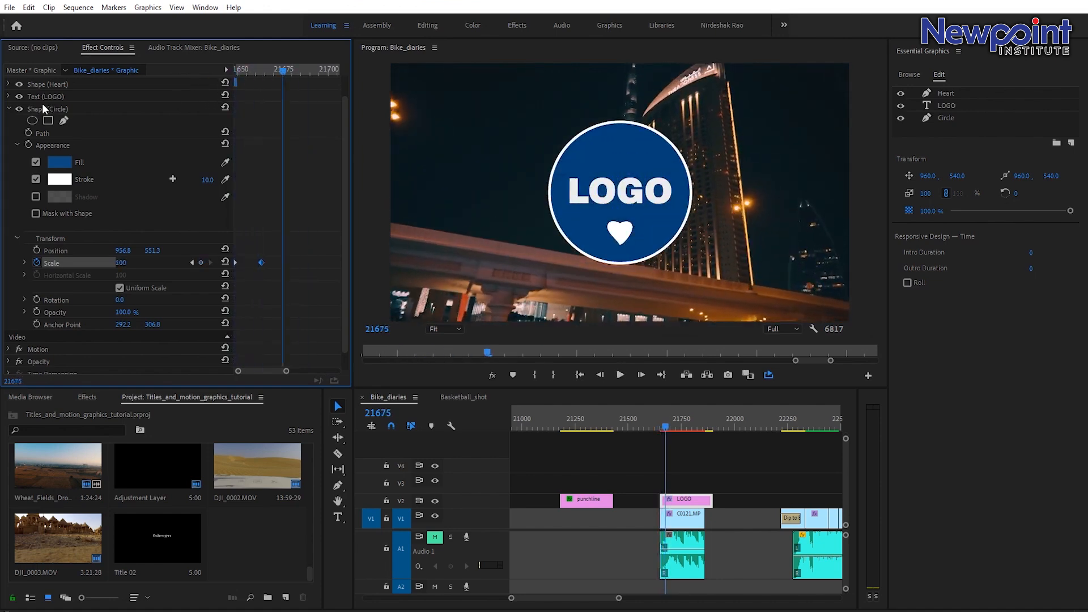
Hide the LOGO text and Heart layers so only the circle remains visible.
{"action": "left_click", "coordinate": [18, 97]}
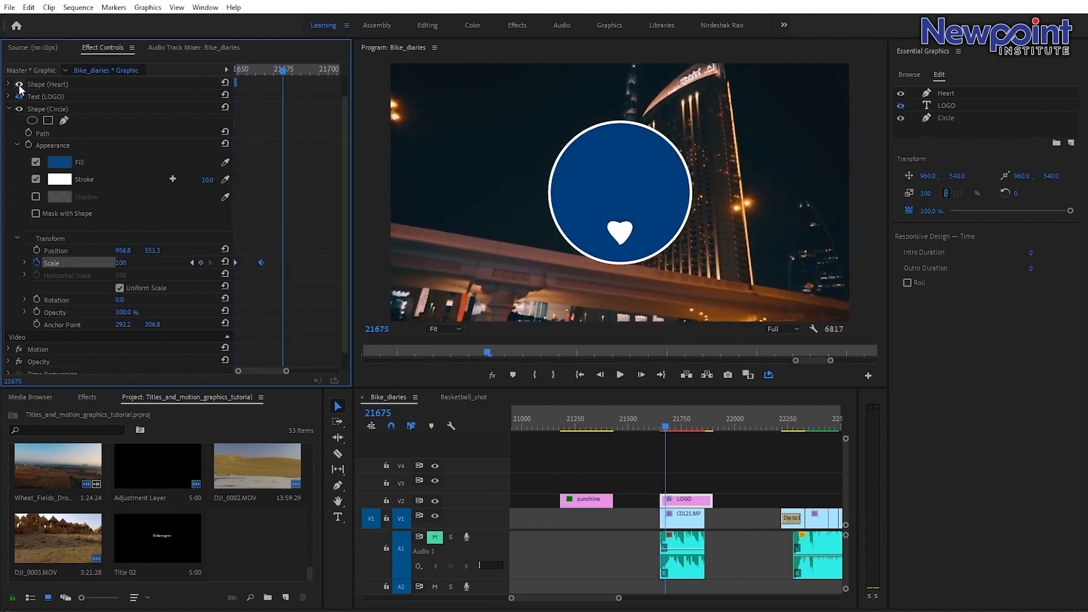
{"action": "left_click", "coordinate": [19, 84]}
{"action": "left_click", "coordinate": [18, 96]}
{"action": "left_click", "coordinate": [19, 96]}
{"action": "left_click", "coordinate": [19, 84]}
{"action": "left_click", "coordinate": [18, 96]}
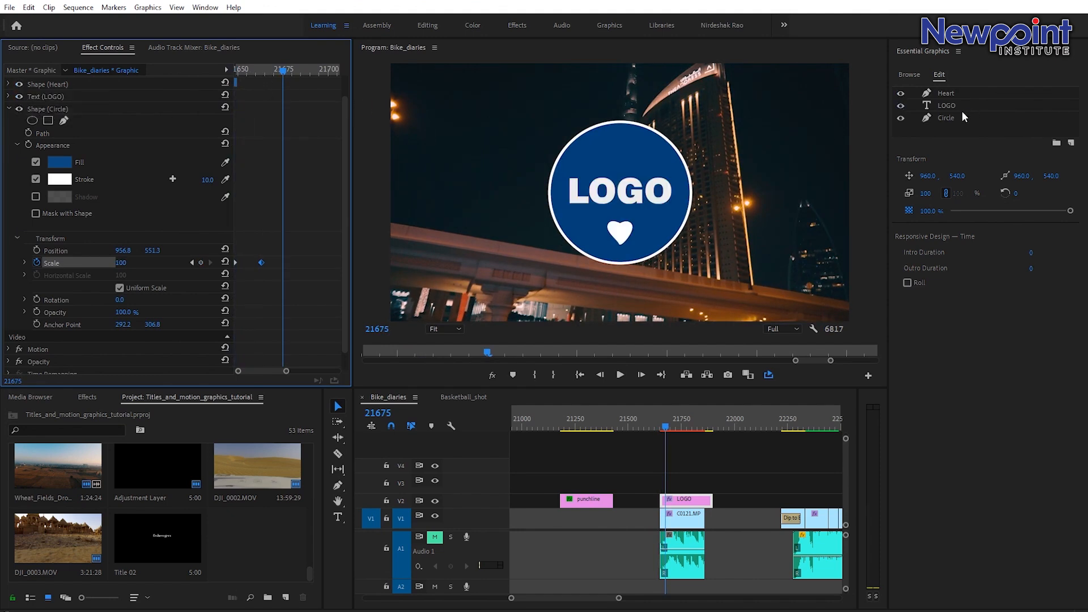
{"action": "left_click", "coordinate": [901, 105]}
{"action": "left_click", "coordinate": [900, 93]}
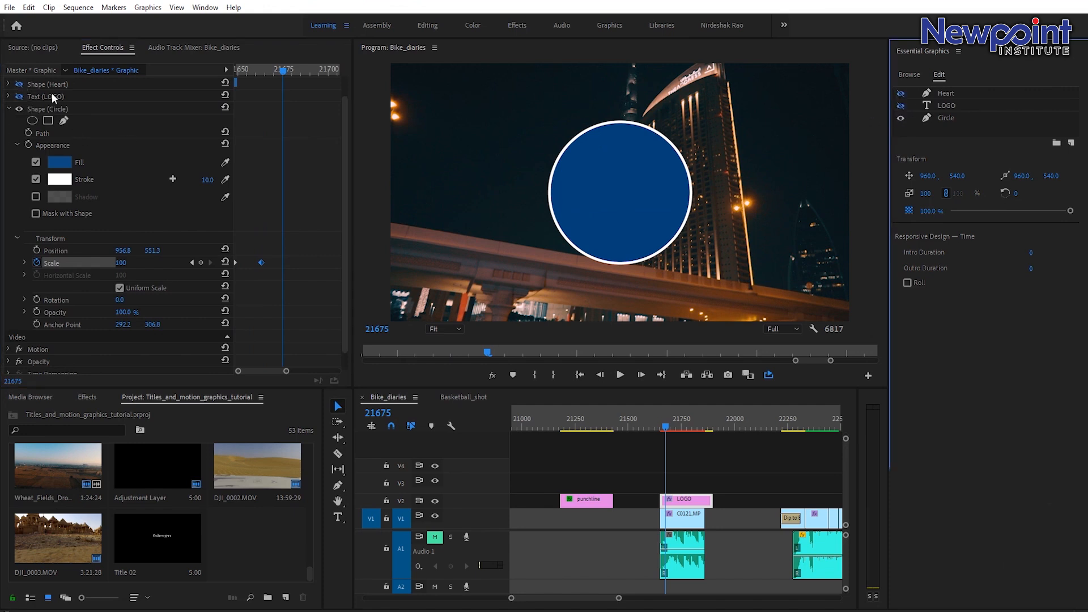
Scrub and play back the start of the clip to check the circle's scale-in.
{"action": "left_click", "coordinate": [667, 427]}
{"action": "key", "text": "space"}
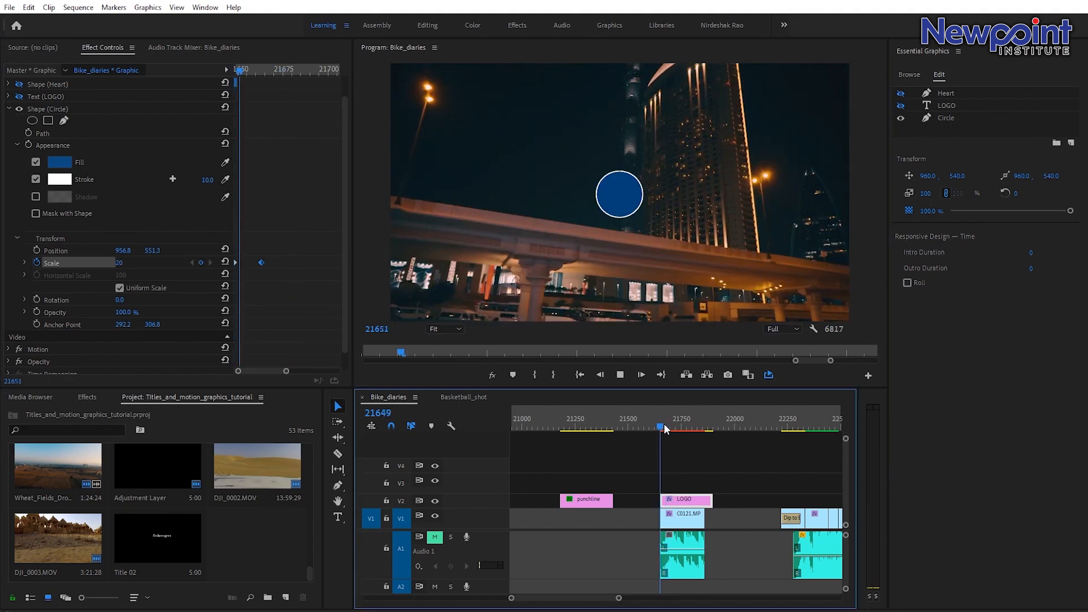
{"action": "key", "text": "space"}
{"action": "left_click", "coordinate": [660, 425]}
{"action": "key", "text": "space"}
{"action": "key", "text": "space"}
{"action": "left_click", "coordinate": [663, 426]}
{"action": "key", "text": "space"}
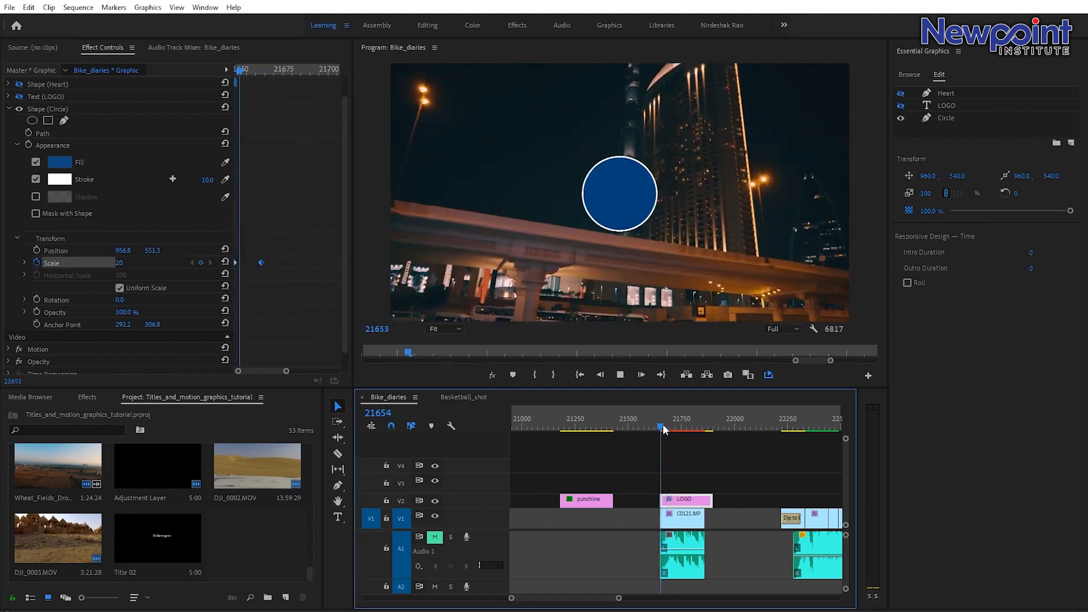
{"action": "key", "text": "space"}
{"action": "left_click", "coordinate": [666, 427]}
Set the circle's scale to 104 at its end keyframe to create an overshoot.
{"action": "left_click", "coordinate": [262, 73]}
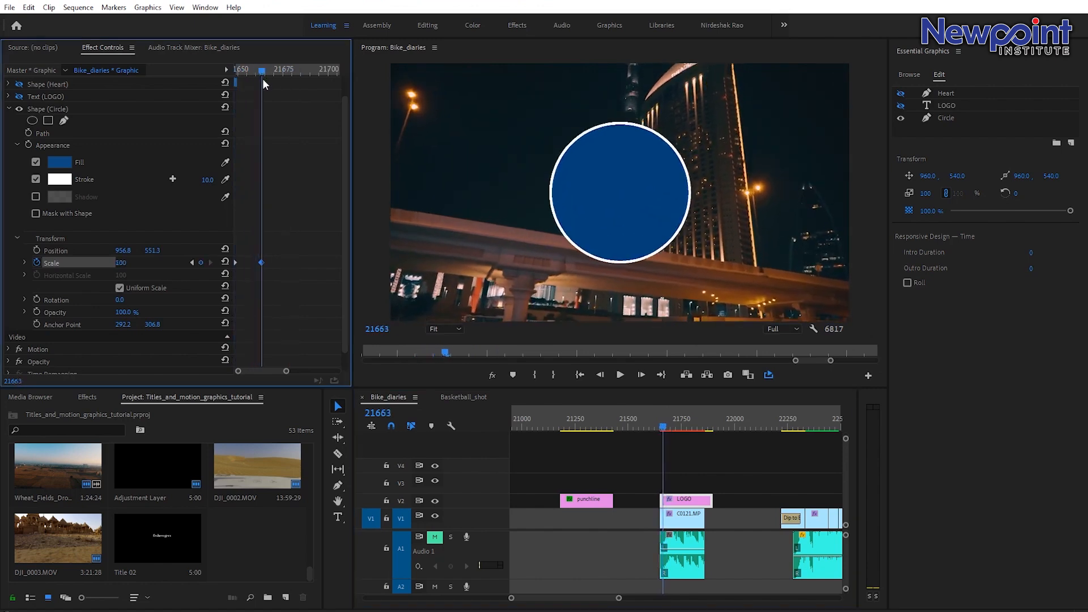
{"action": "left_click", "coordinate": [263, 78]}
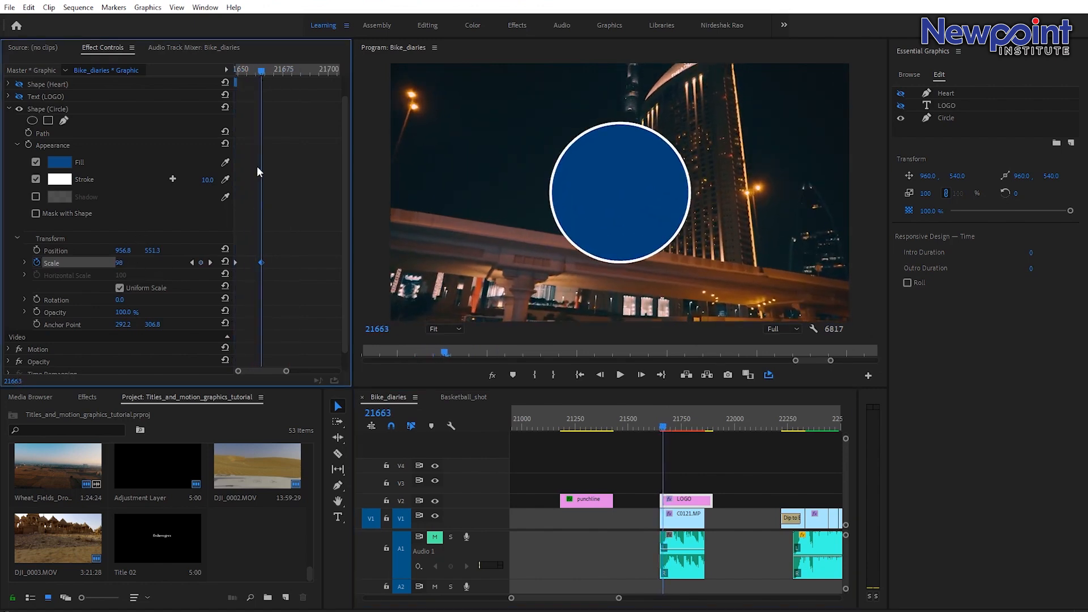
{"action": "left_click", "coordinate": [263, 73]}
{"action": "left_click", "coordinate": [121, 264]}
{"action": "type", "text": "104"}
{"action": "key", "text": "Return"}
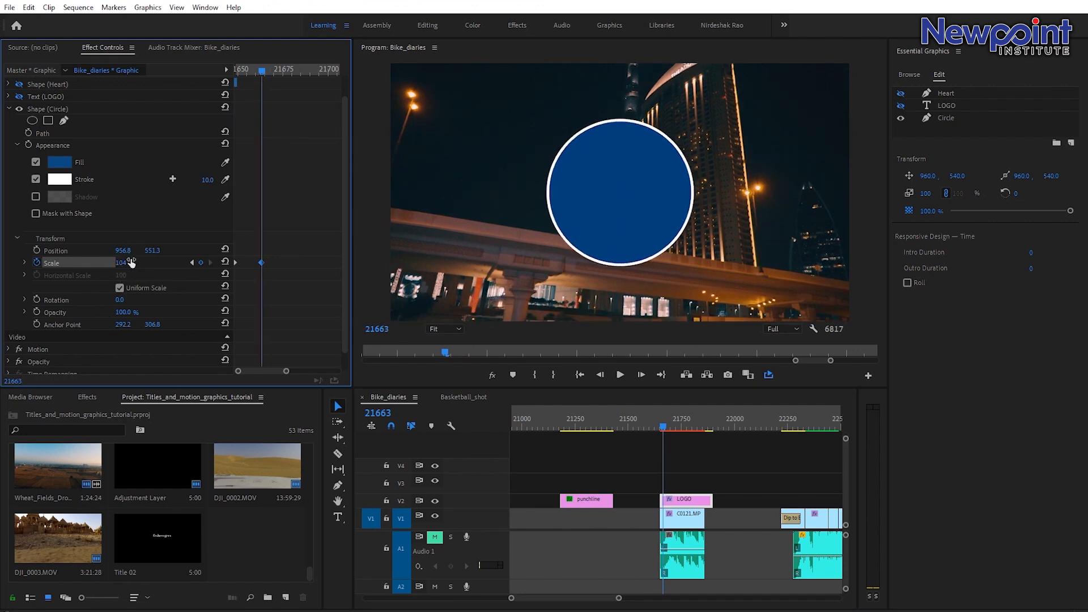
A few frames later, add a scale keyframe of 98 for the circle.
{"action": "key", "text": "Right"}
{"action": "key", "text": "Right"}
{"action": "key", "text": "Right"}
{"action": "key", "text": "Right"}
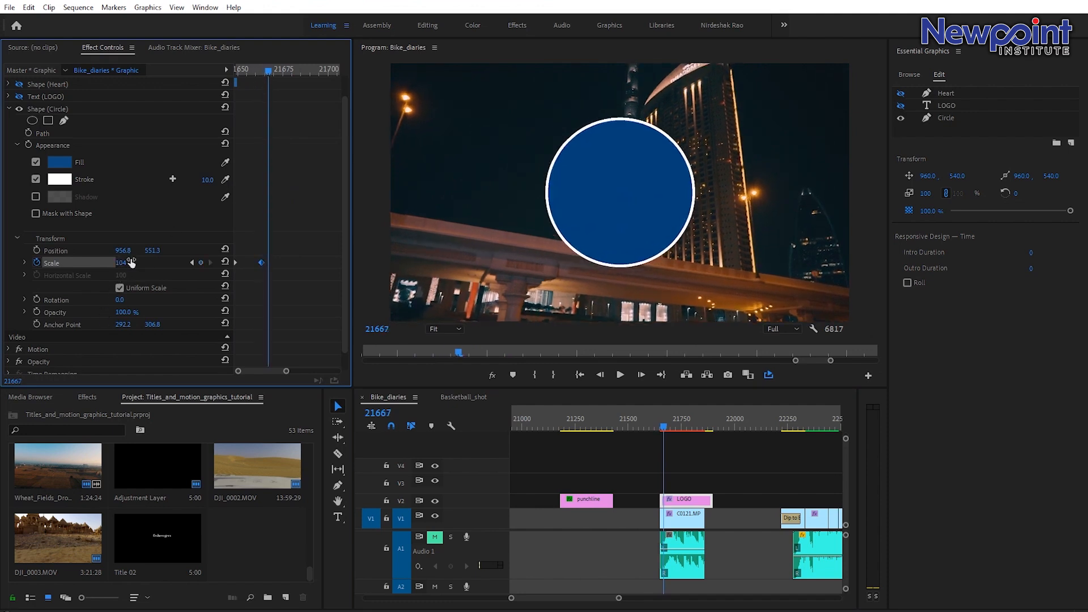
{"action": "left_click", "coordinate": [145, 261]}
{"action": "type", "text": "98"}
{"action": "key", "text": "Return"}
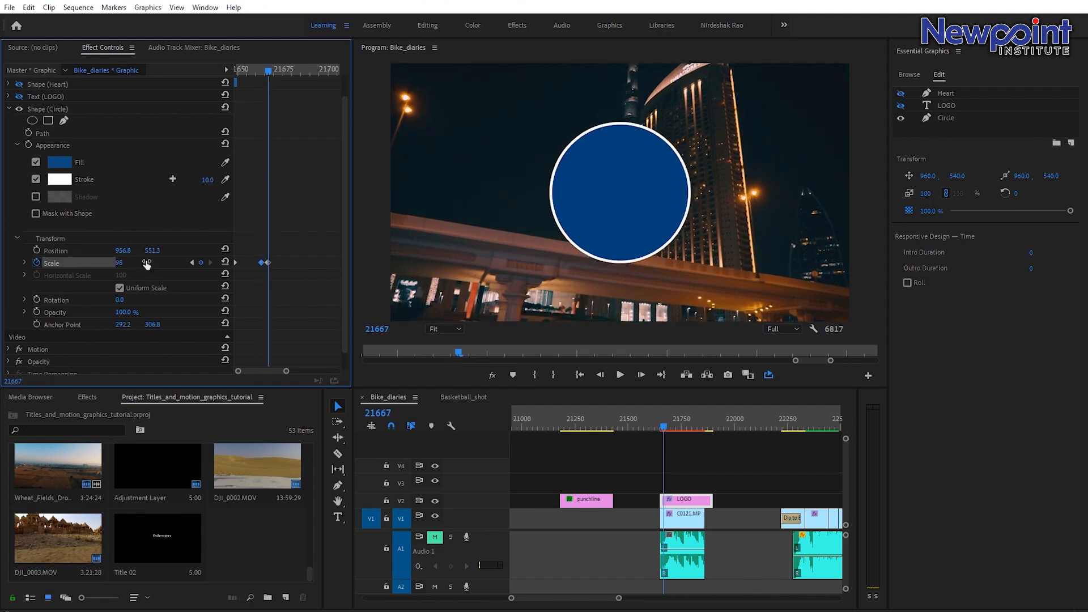
A couple of frames later, add a final scale keyframe of 100 for the circle.
{"action": "key", "text": "Right"}
{"action": "key", "text": "Right"}
{"action": "key", "text": "Right"}
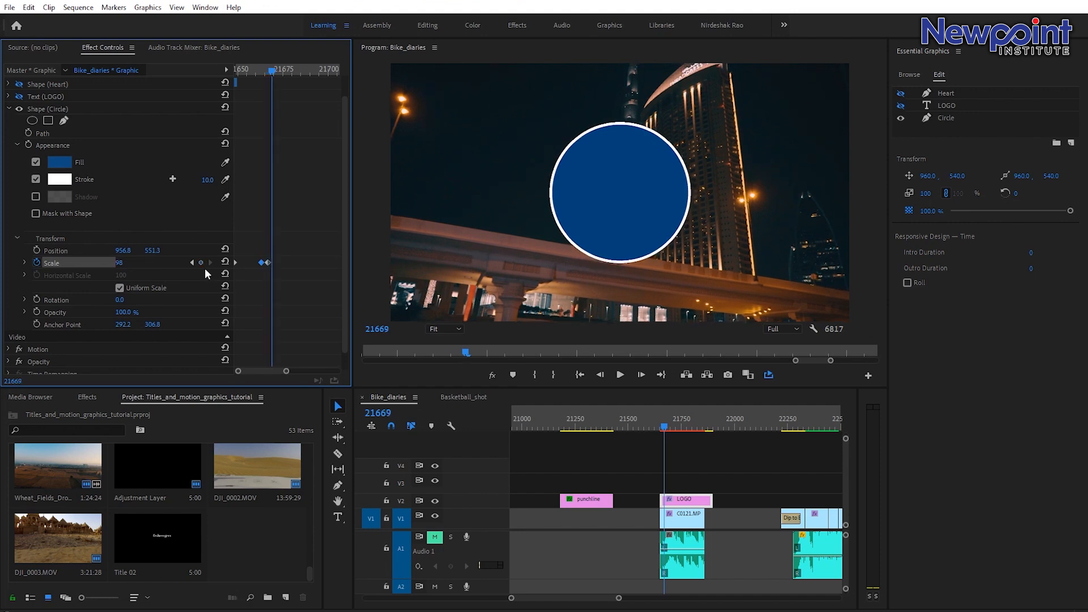
{"action": "key", "text": "Left"}
{"action": "left_click", "coordinate": [124, 258]}
{"action": "type", "text": "1"}
{"action": "key", "text": "Return"}
Step through and play back the circle's bouncing scale animation.
{"action": "key", "text": "Left"}
{"action": "key", "text": "Left"}
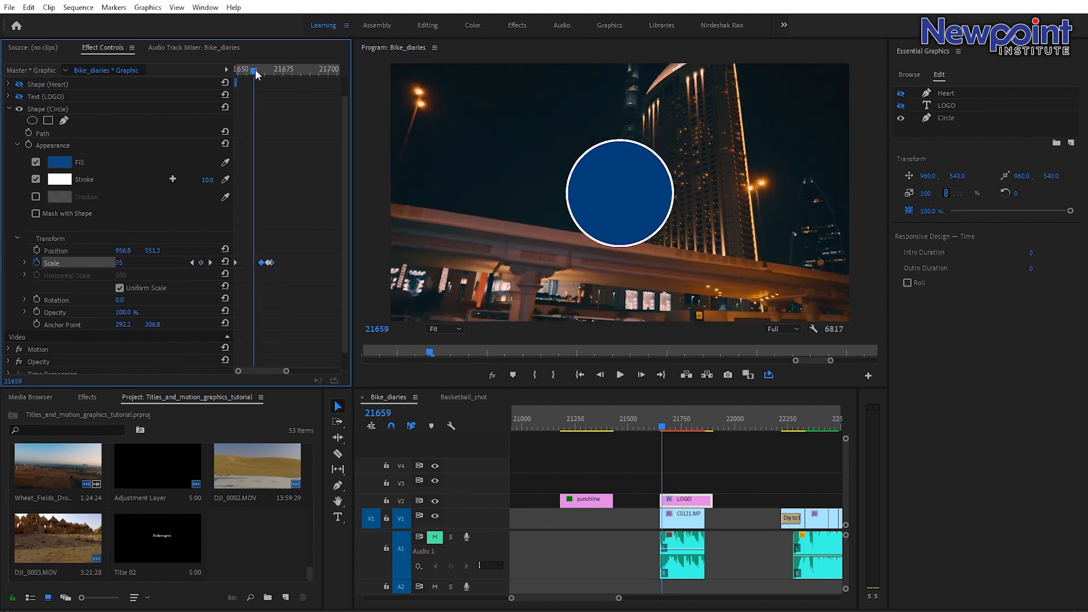
{"action": "key", "text": "Right"}
{"action": "key", "text": "Right"}
{"action": "key", "text": "Right"}
{"action": "key", "text": "Right"}
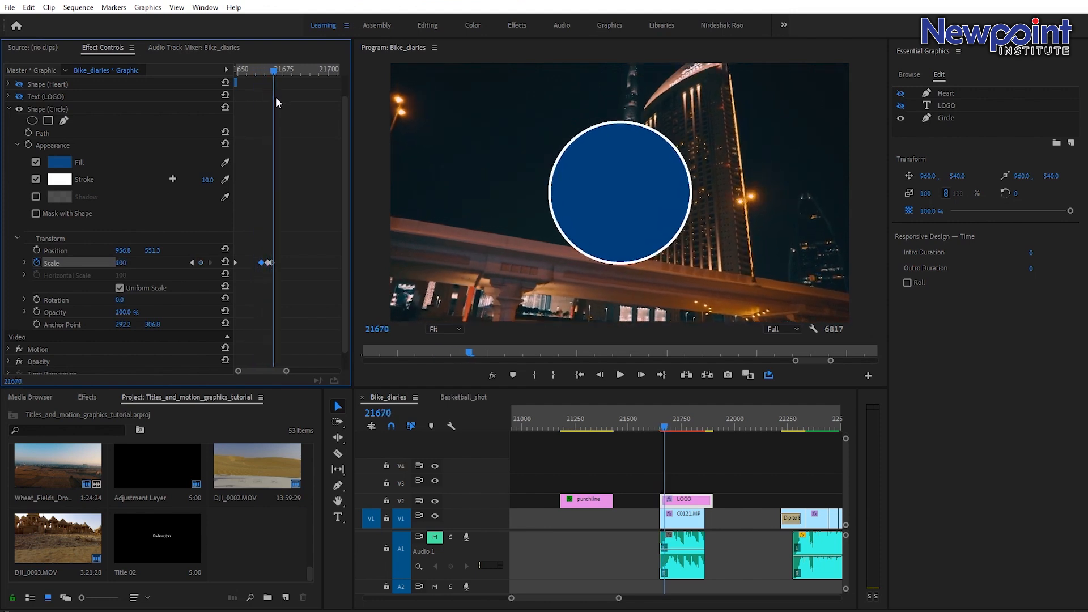
{"action": "left_click_drag", "start_coordinate": [274, 72], "coordinate": [255, 80]}
{"action": "key", "text": "space"}
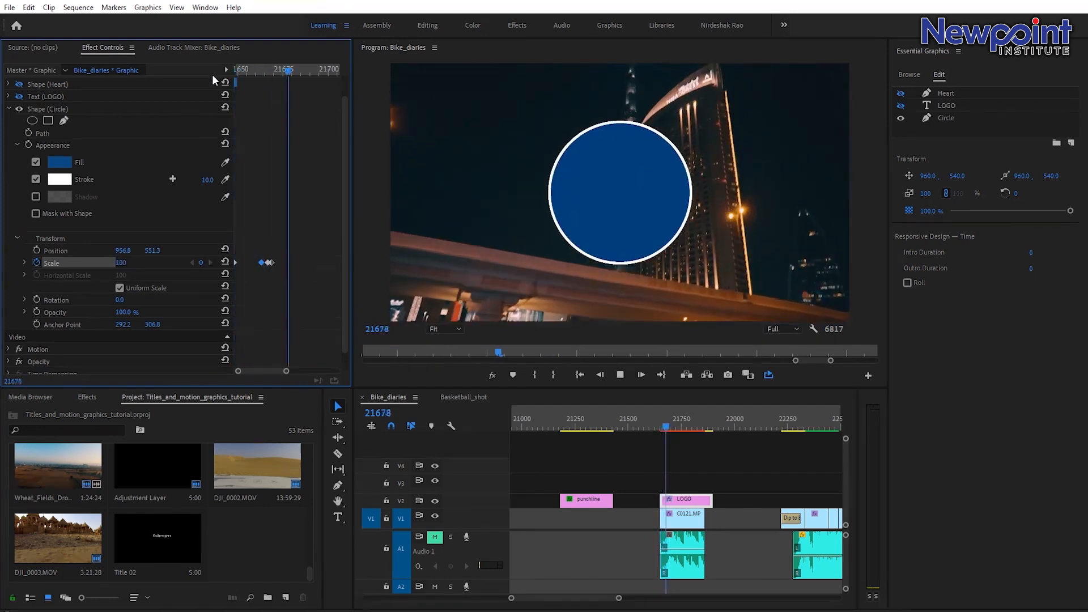
{"action": "key", "text": "space"}
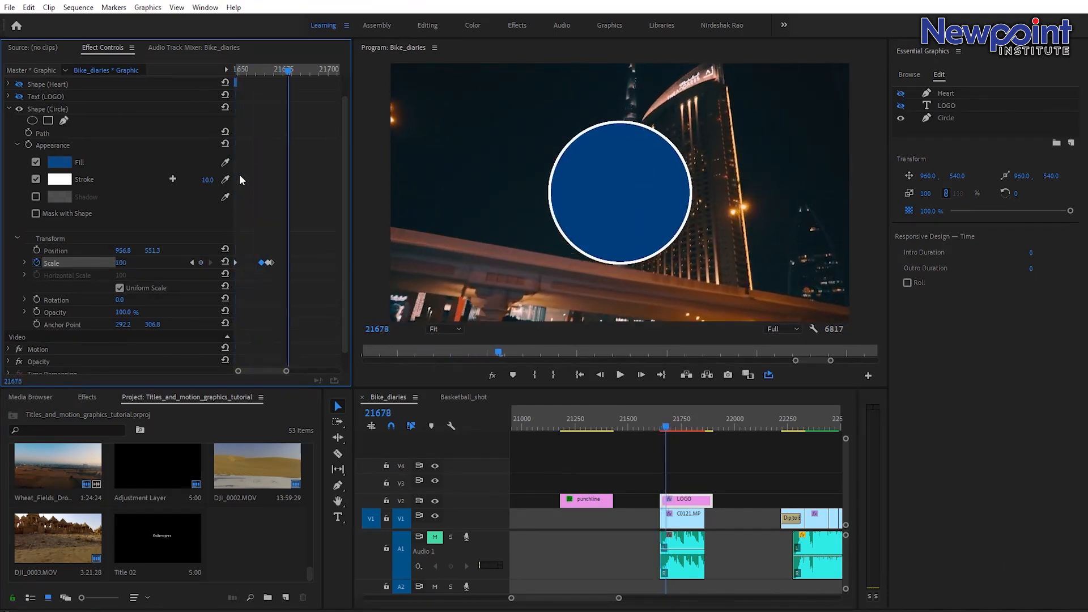
Apply Ease In interpolation to the circle's scale keyframes.
{"action": "right_click", "coordinate": [274, 266]}
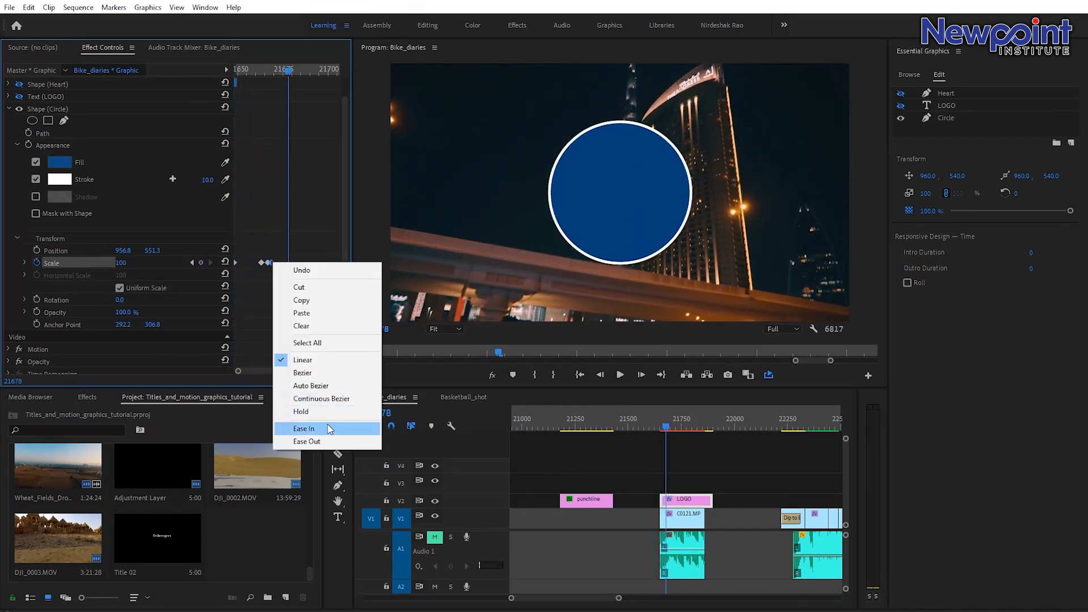
{"action": "left_click", "coordinate": [306, 428]}
{"action": "right_click", "coordinate": [270, 265]}
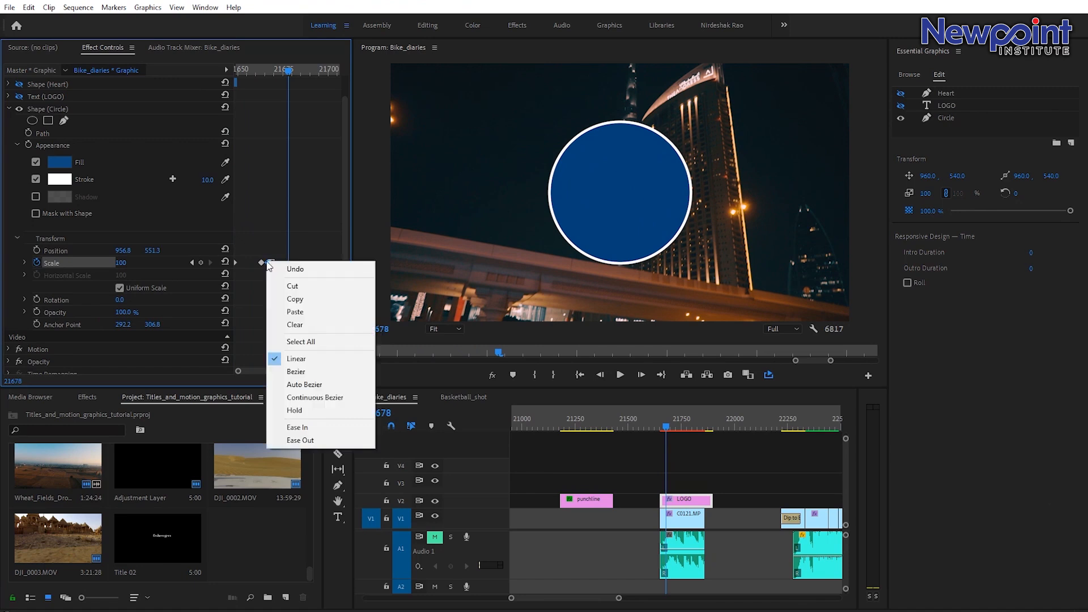
{"action": "left_click", "coordinate": [296, 424]}
{"action": "right_click", "coordinate": [261, 264]}
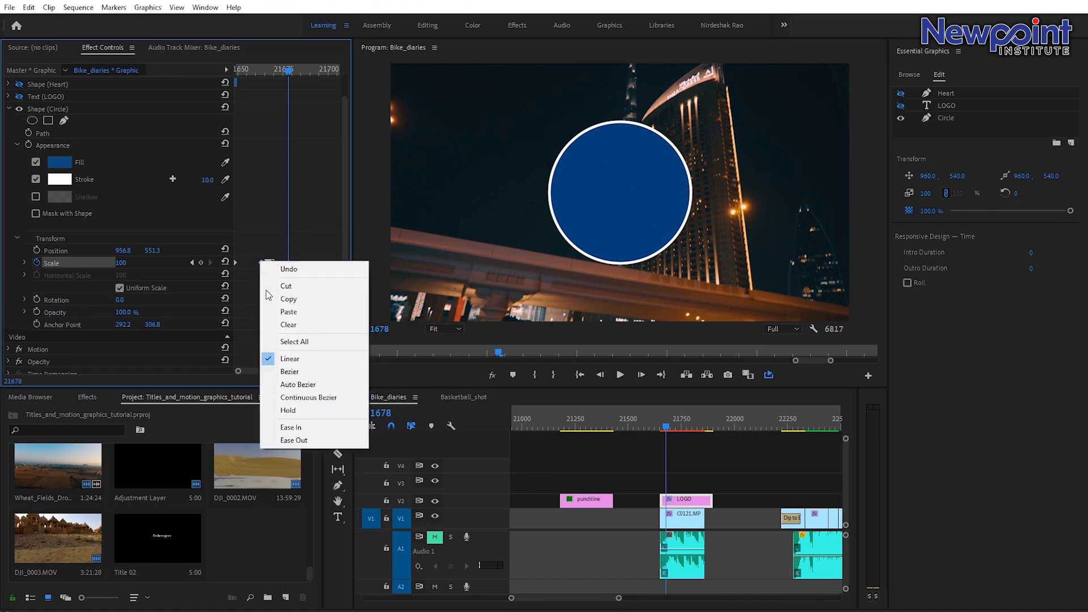
{"action": "left_click", "coordinate": [295, 424]}
Play back the eased scale animation of the circle from the clip start.
{"action": "key", "text": "Up"}
{"action": "key", "text": "space"}
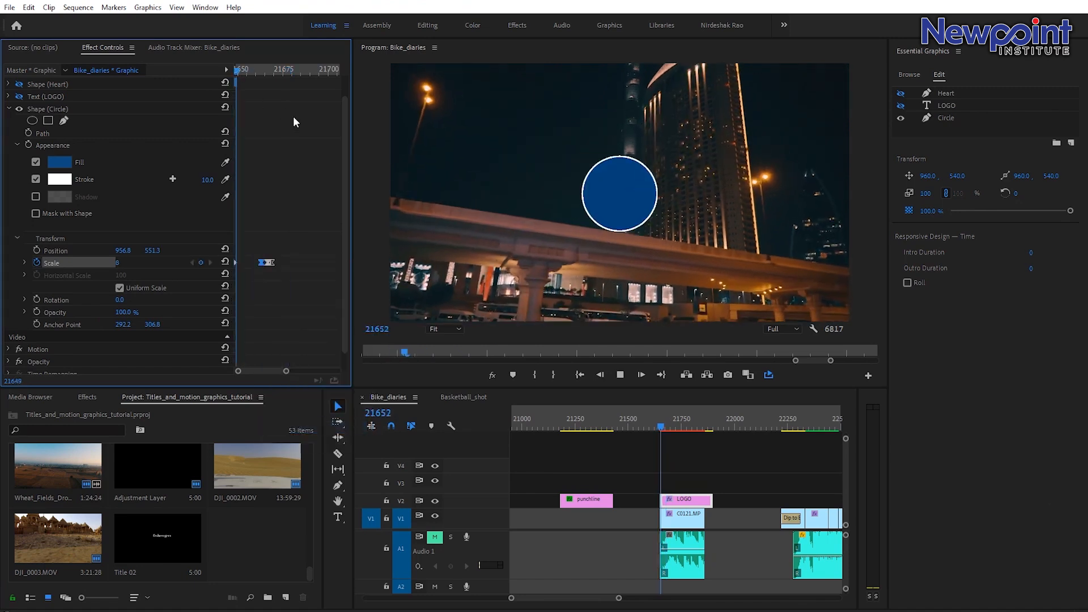
{"action": "left_click_drag", "start_coordinate": [275, 73], "coordinate": [203, 83]}
{"action": "key", "text": "space"}
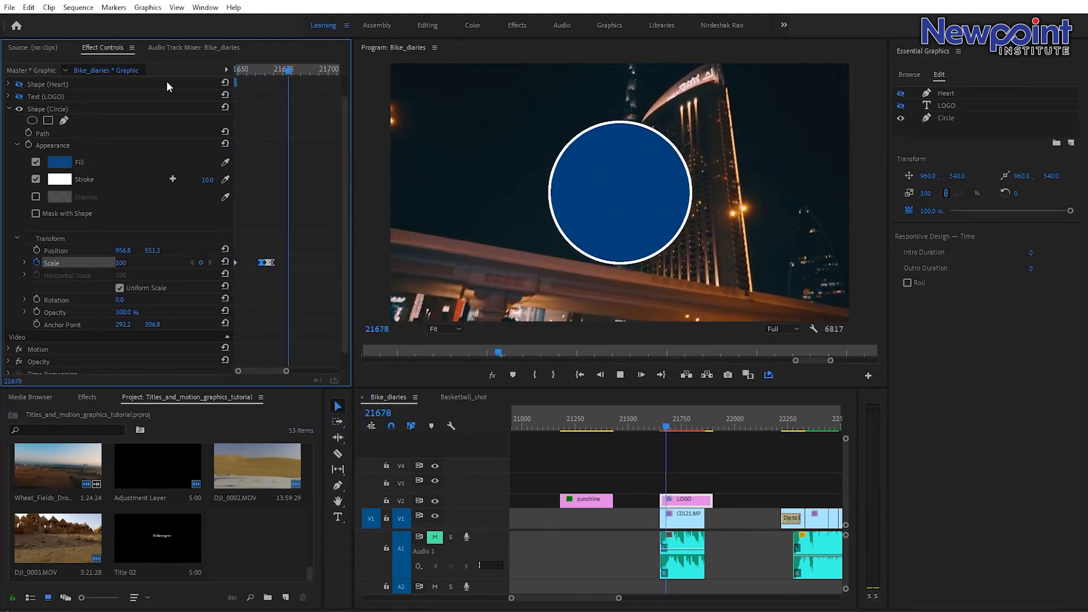
Make the LOGO text layer visible again and play back the badge animation.
{"action": "key", "text": "space"}
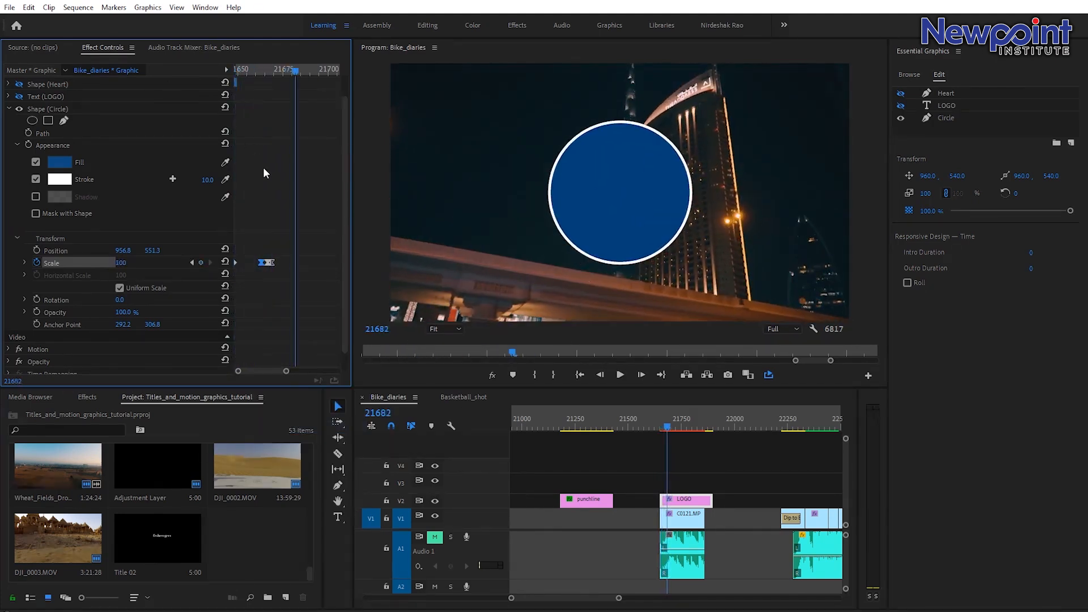
{"action": "left_click", "coordinate": [20, 96]}
{"action": "left_click_drag", "start_coordinate": [290, 67], "coordinate": [266, 71]}
{"action": "key", "text": "space"}
{"action": "key", "text": "space"}
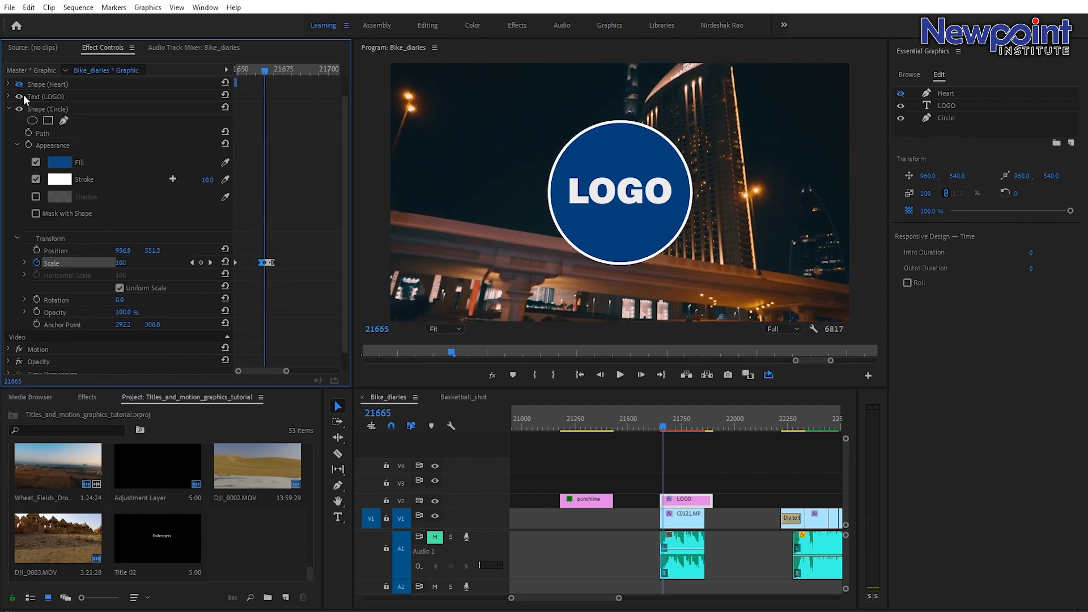
Try keyframing the LOGO text's scale starting from 0, then undo the last change.
{"action": "left_click", "coordinate": [8, 96]}
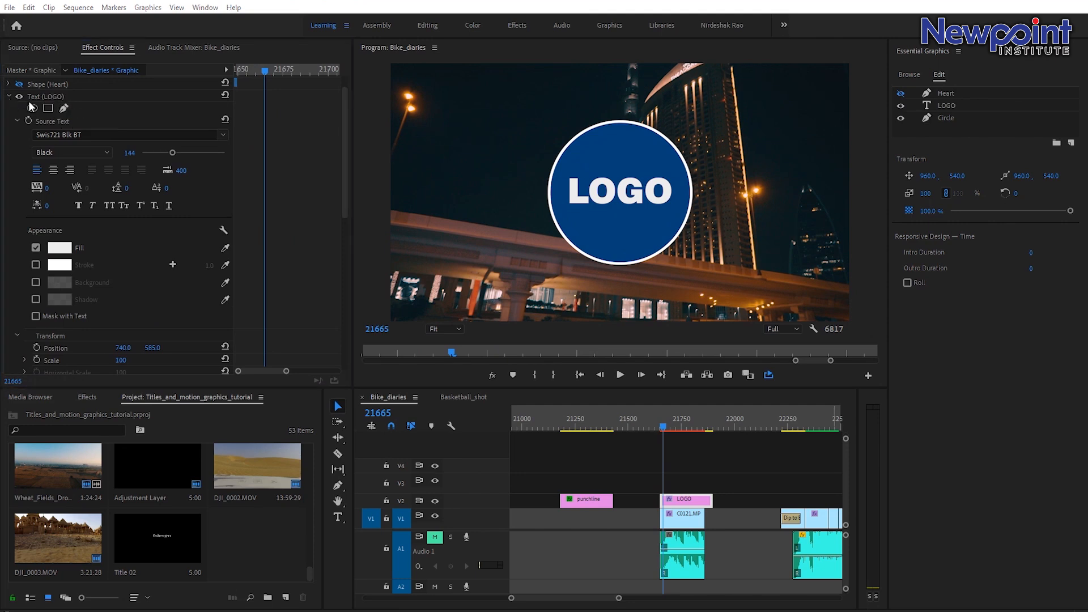
{"action": "scroll", "coordinate": [145, 244], "scroll_direction": "down", "scroll_amount": 5}
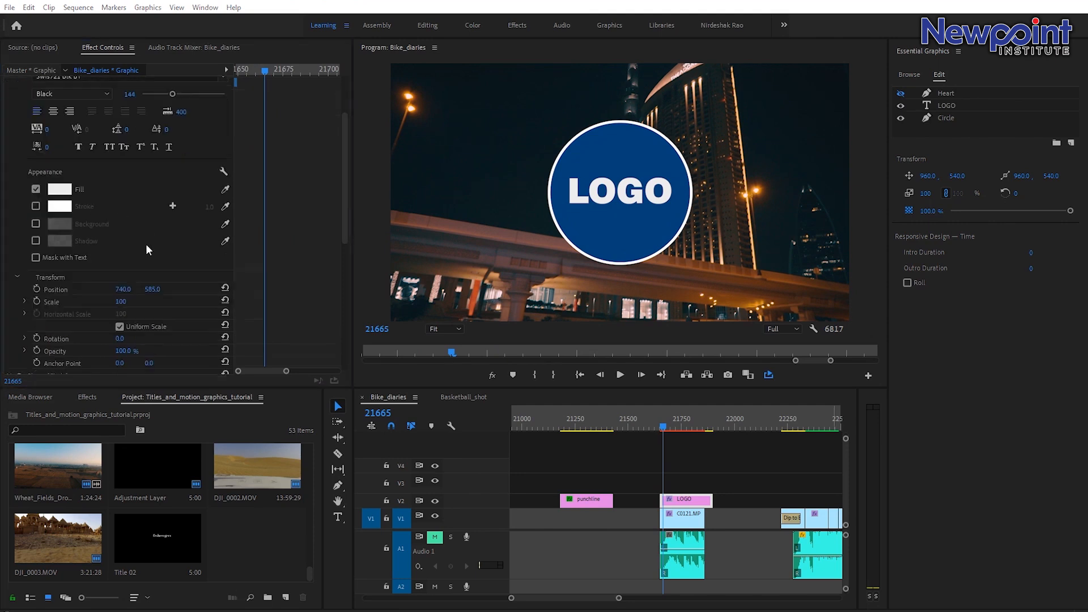
{"action": "left_click", "coordinate": [36, 243]}
{"action": "left_click_drag", "start_coordinate": [266, 243], "coordinate": [275, 245]}
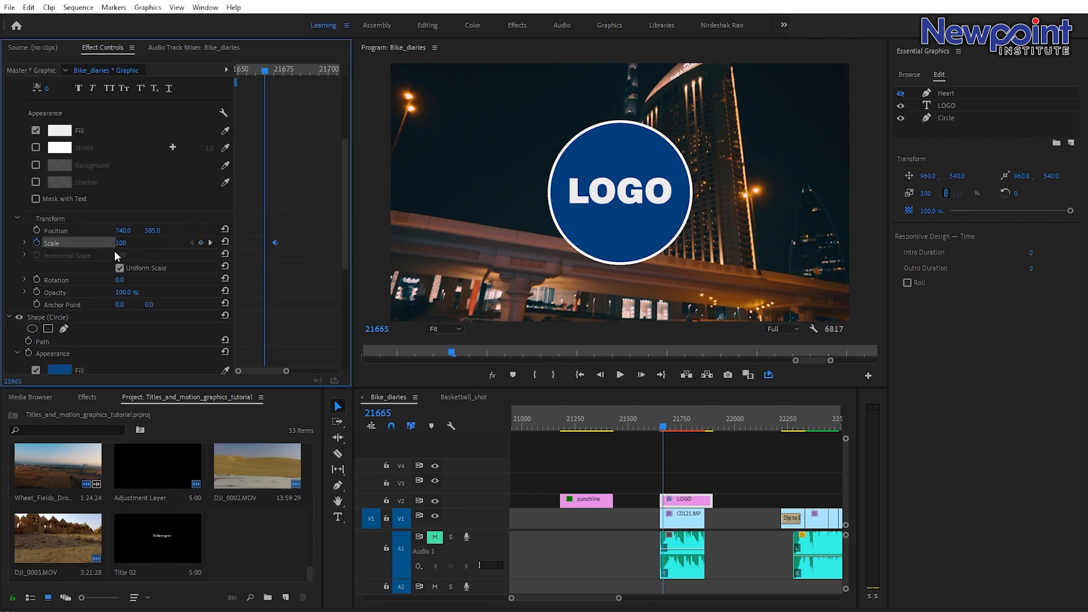
{"action": "type", "text": "0"}
{"action": "key", "text": "Return"}
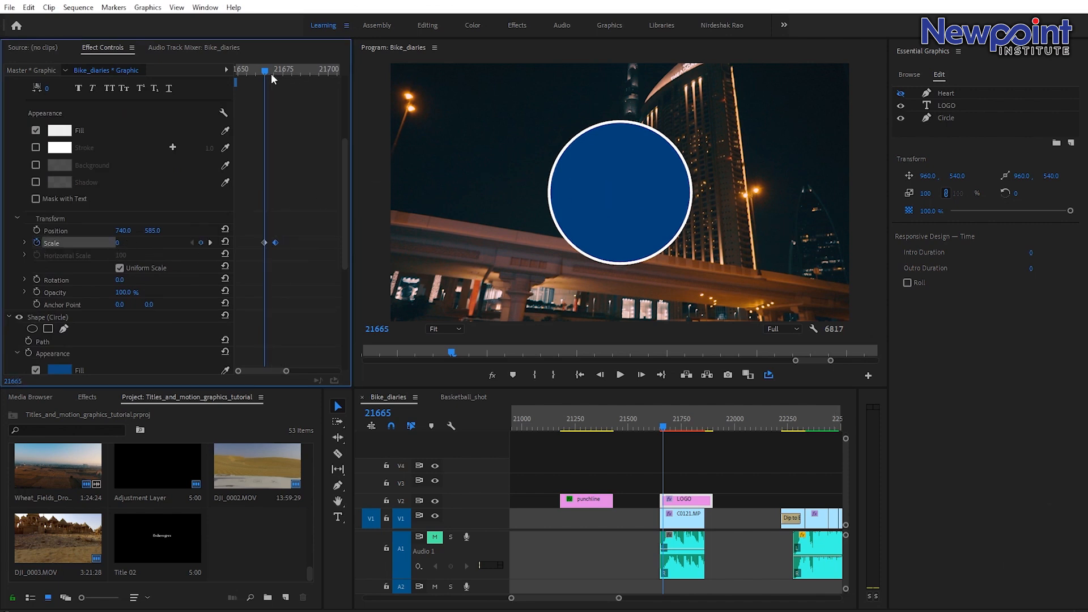
{"action": "key", "text": "space"}
{"action": "left_click_drag", "start_coordinate": [264, 67], "coordinate": [270, 74]}
{"action": "key", "text": "ctrl+z"}
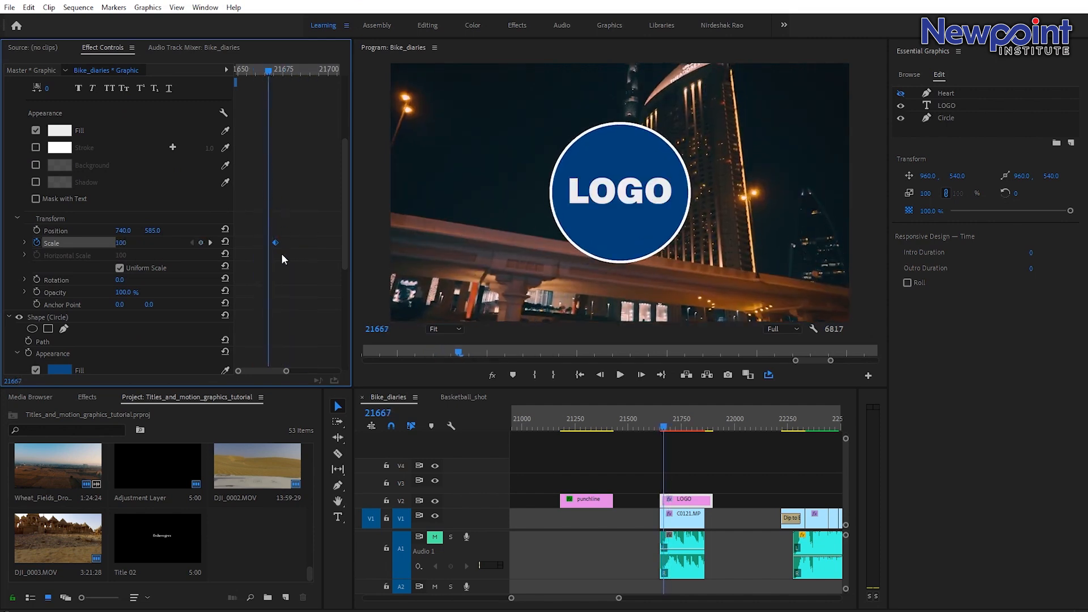
Try moving the LOGO text within the badge, then undo the move.
{"action": "scroll", "coordinate": [53, 112], "scroll_direction": "up", "scroll_amount": 5}
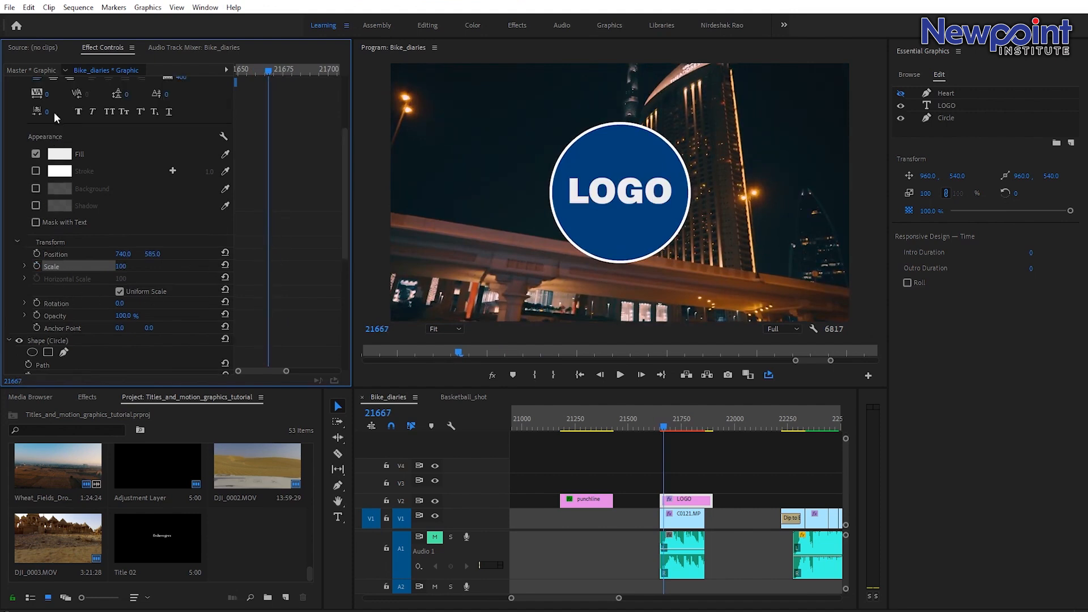
{"action": "left_click", "coordinate": [48, 121]}
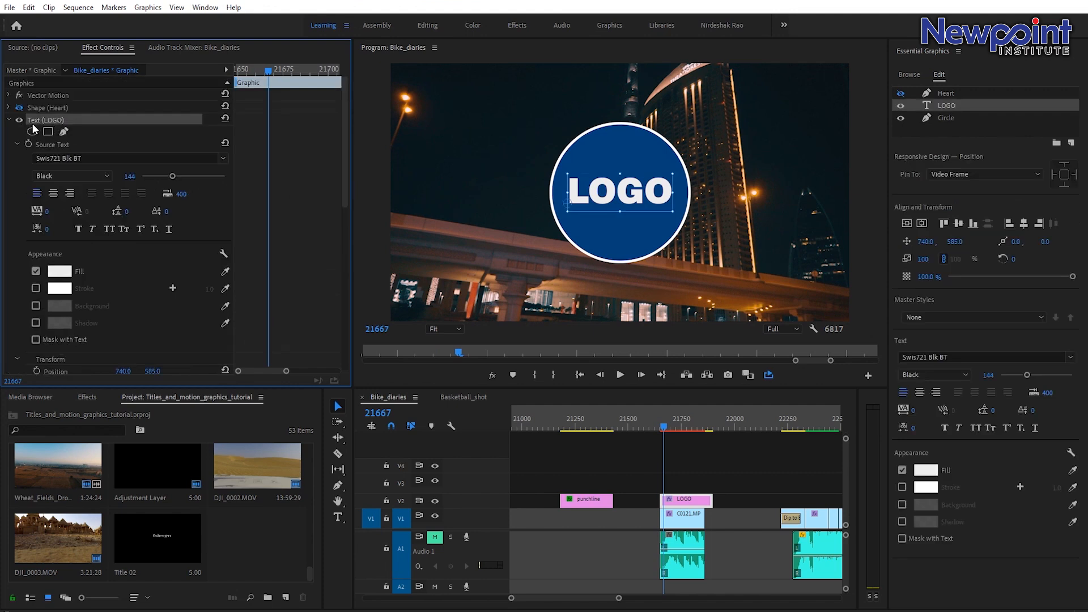
{"action": "left_click", "coordinate": [569, 204]}
{"action": "left_click_drag", "start_coordinate": [568, 205], "coordinate": [621, 197]}
{"action": "key", "text": "ctrl+z"}
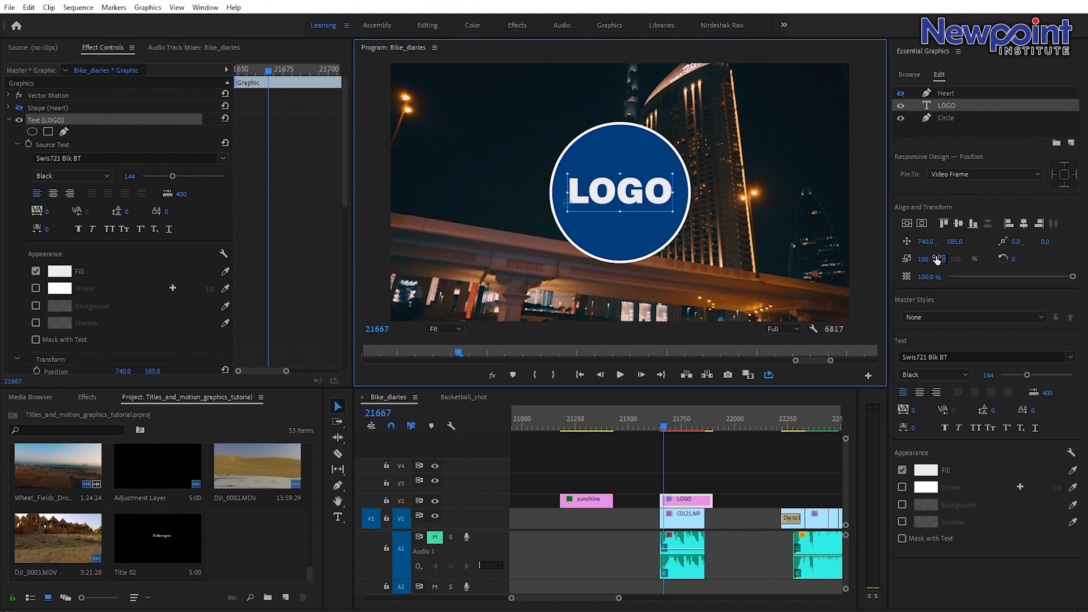
Center the LOGO text horizontally in the frame and move its anchor point to the text's center.
{"action": "left_click", "coordinate": [920, 393]}
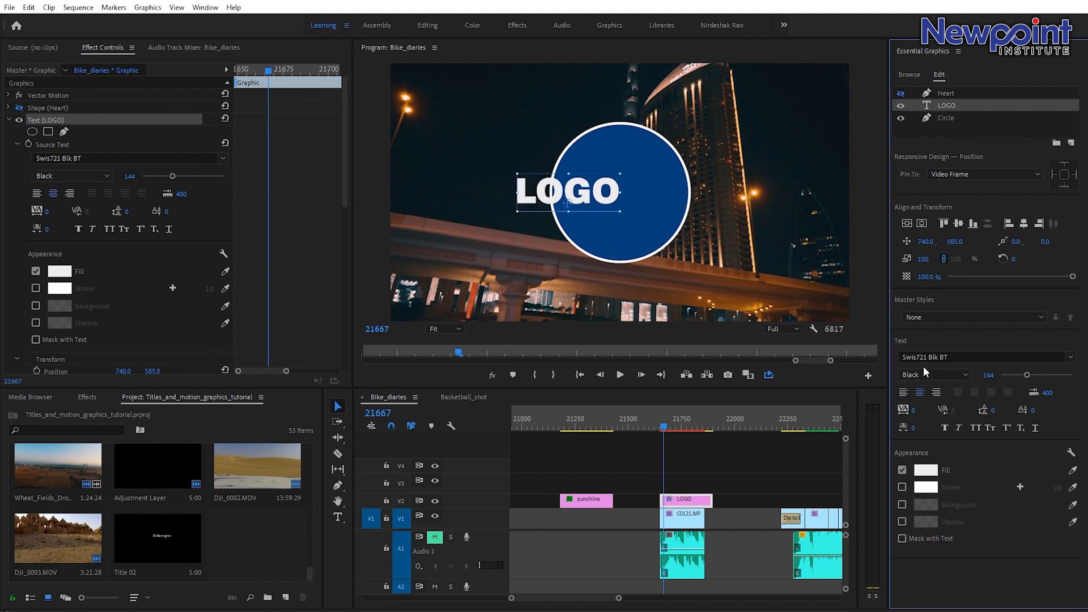
{"action": "left_click", "coordinate": [922, 223]}
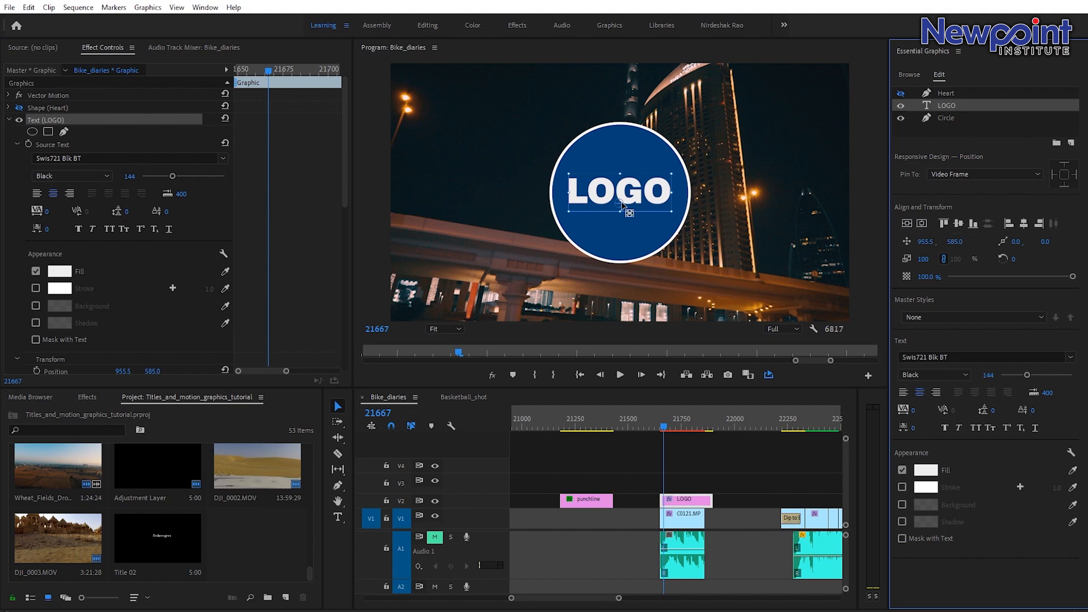
{"action": "left_click_drag", "start_coordinate": [628, 214], "coordinate": [621, 196]}
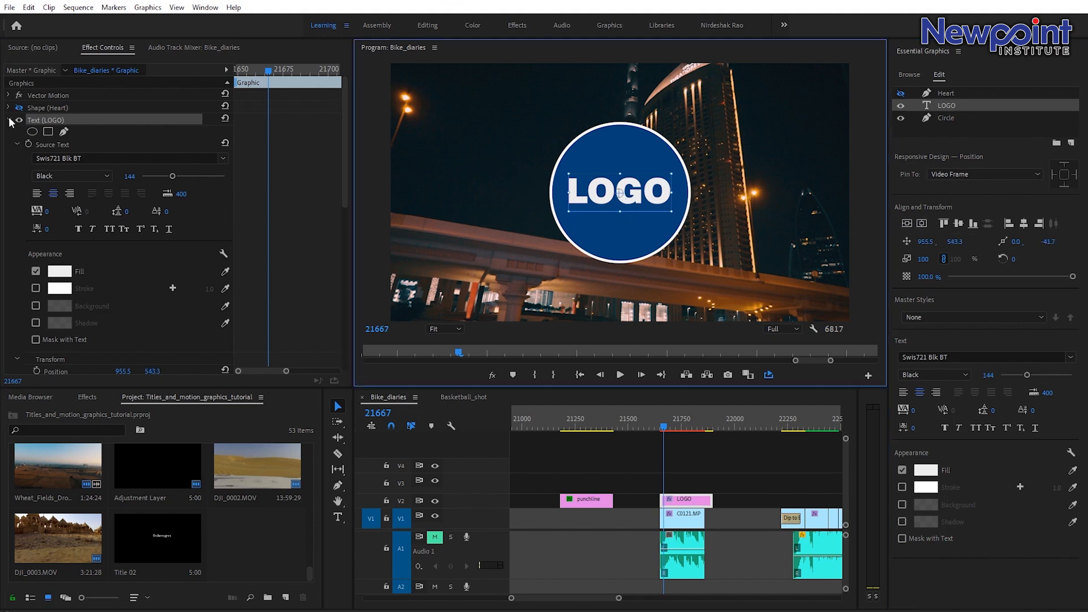
Enable scale keyframes for the LOGO text and set its scale to 0 at the first keyframe.
{"action": "scroll", "coordinate": [51, 267], "scroll_direction": "down", "scroll_amount": 5}
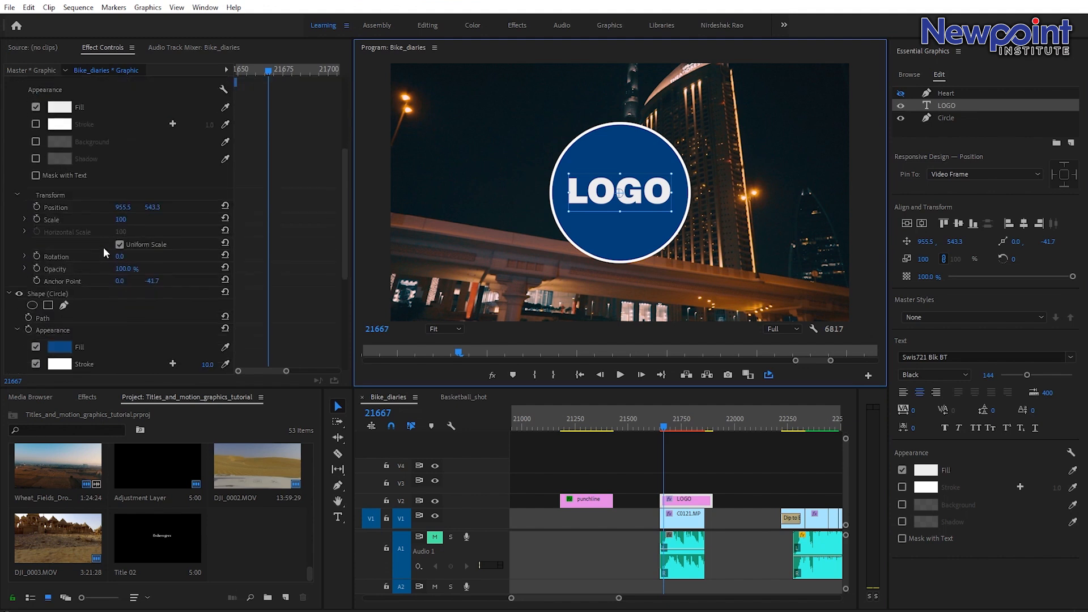
{"action": "left_click", "coordinate": [37, 220]}
{"action": "left_click_drag", "start_coordinate": [267, 218], "coordinate": [277, 220]}
{"action": "left_click", "coordinate": [121, 220]}
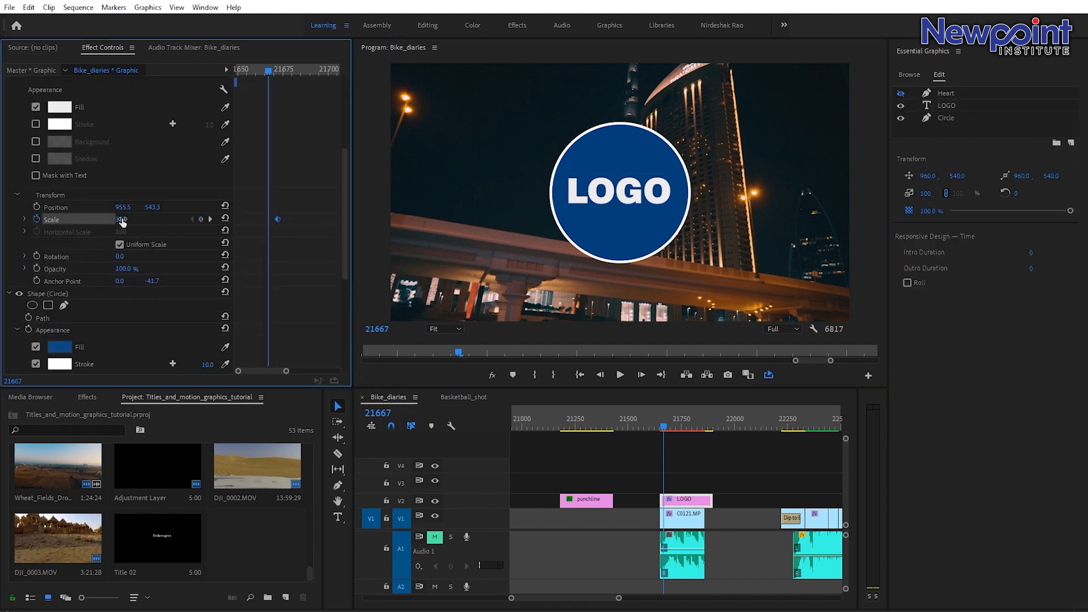
{"action": "type", "text": "0"}
{"action": "key", "text": "Return"}
Spread the LOGO text's two scale keyframes farther apart and play back the pop-in.
{"action": "left_click", "coordinate": [257, 71]}
{"action": "key", "text": "space"}
{"action": "left_click", "coordinate": [230, 71]}
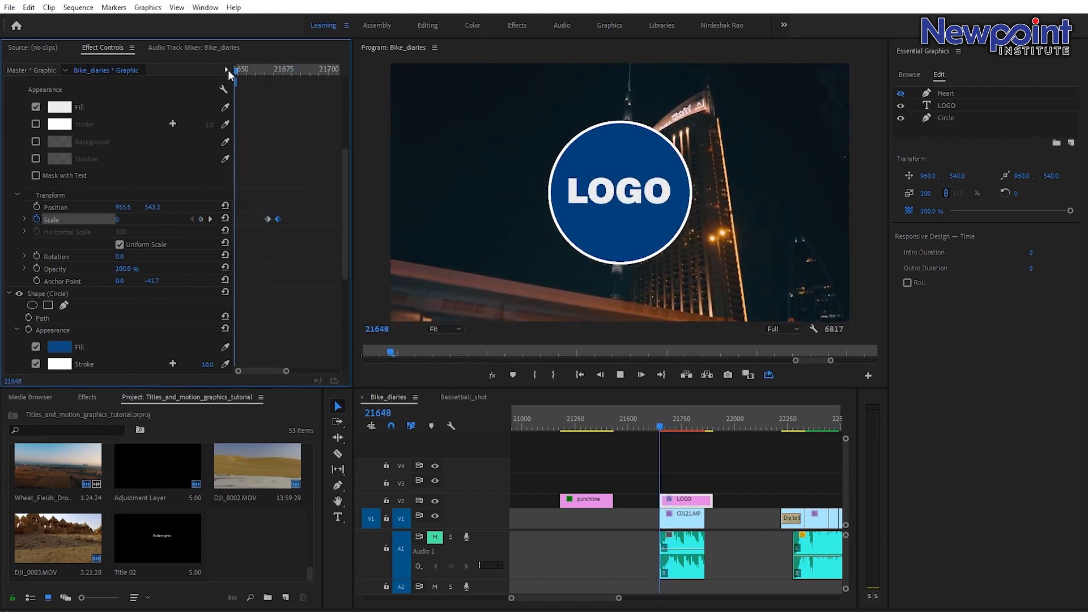
{"action": "left_click_drag", "start_coordinate": [241, 72], "coordinate": [267, 103]}
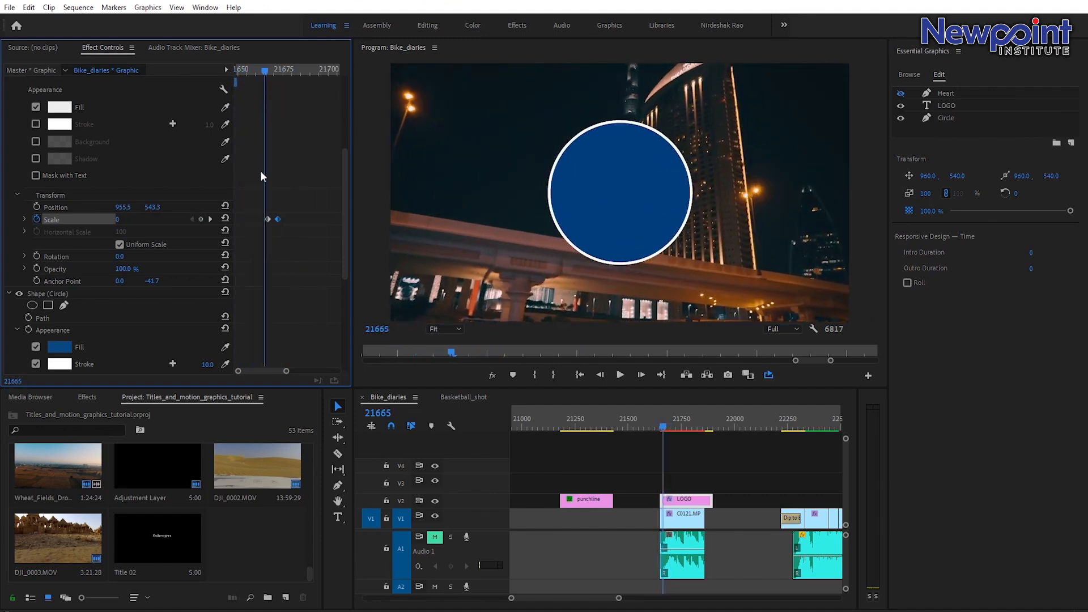
{"action": "left_click_drag", "start_coordinate": [267, 223], "coordinate": [281, 220]}
{"action": "key", "text": "space"}
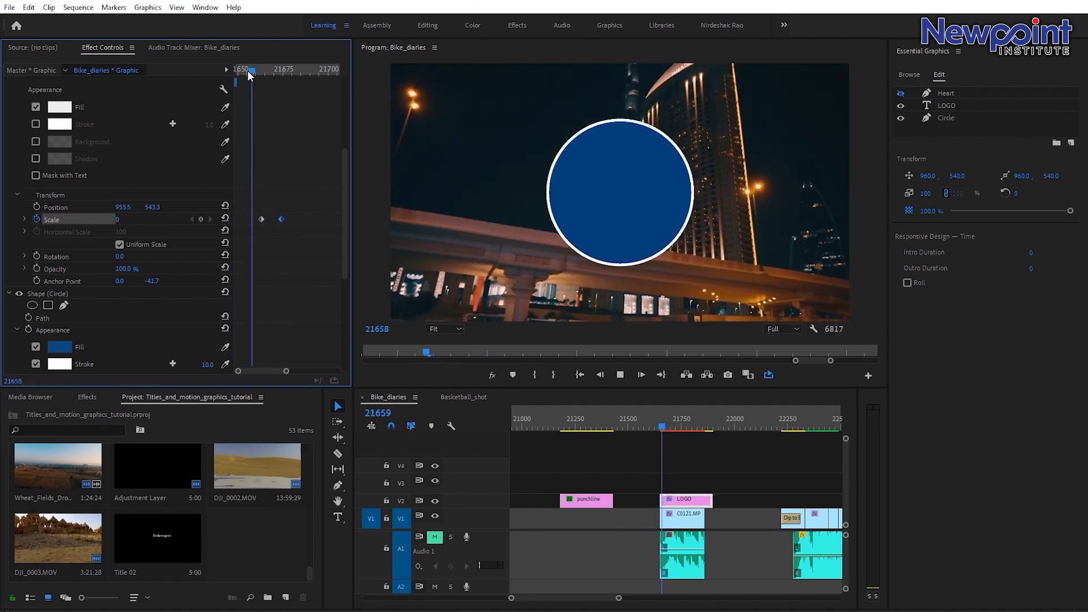
At the second keyframe position, set the LOGO text's scale to 104.
{"action": "left_click", "coordinate": [262, 72]}
{"action": "key", "text": "space"}
{"action": "left_click_drag", "start_coordinate": [262, 73], "coordinate": [282, 85]}
{"action": "left_click", "coordinate": [130, 219]}
{"action": "type", "text": "10"}
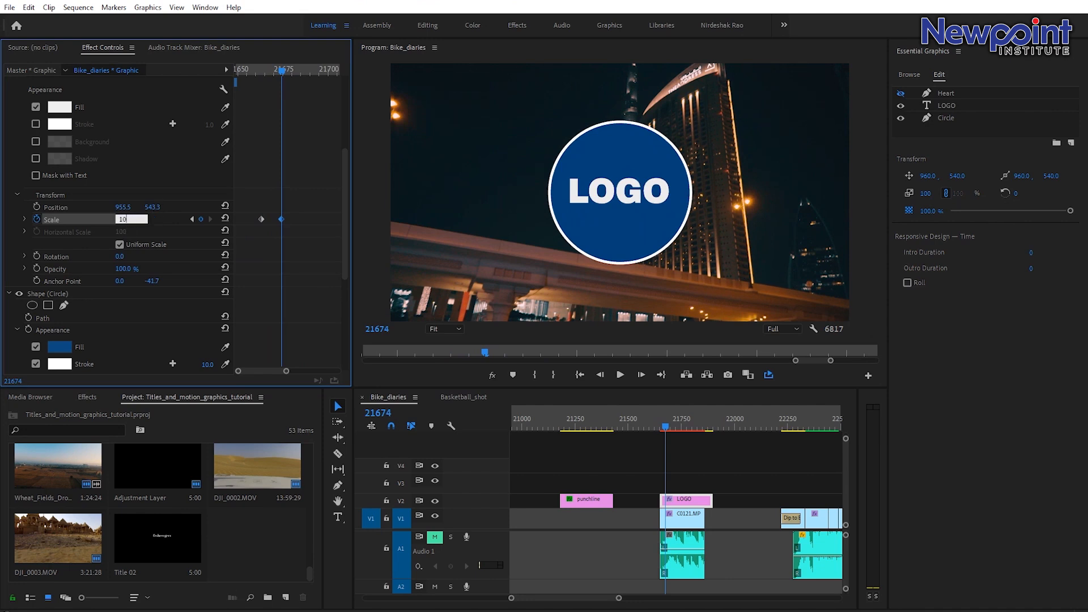
{"action": "key", "text": "Return"}
Three frames later, add a LOGO text scale keyframe of 98.
{"action": "key", "text": "Right"}
{"action": "key", "text": "Right"}
{"action": "key", "text": "Right"}
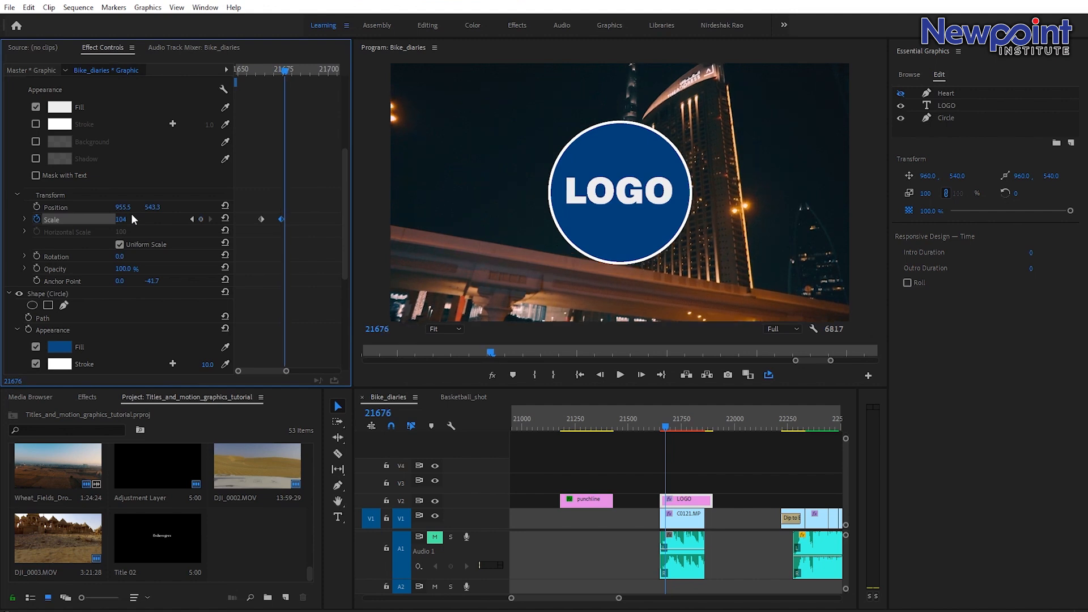
{"action": "left_click", "coordinate": [125, 219]}
{"action": "type", "text": "98"}
{"action": "key", "text": "Return"}
Three frames further on, add a final LOGO text scale keyframe of 100.
{"action": "key", "text": "Right"}
{"action": "key", "text": "Right"}
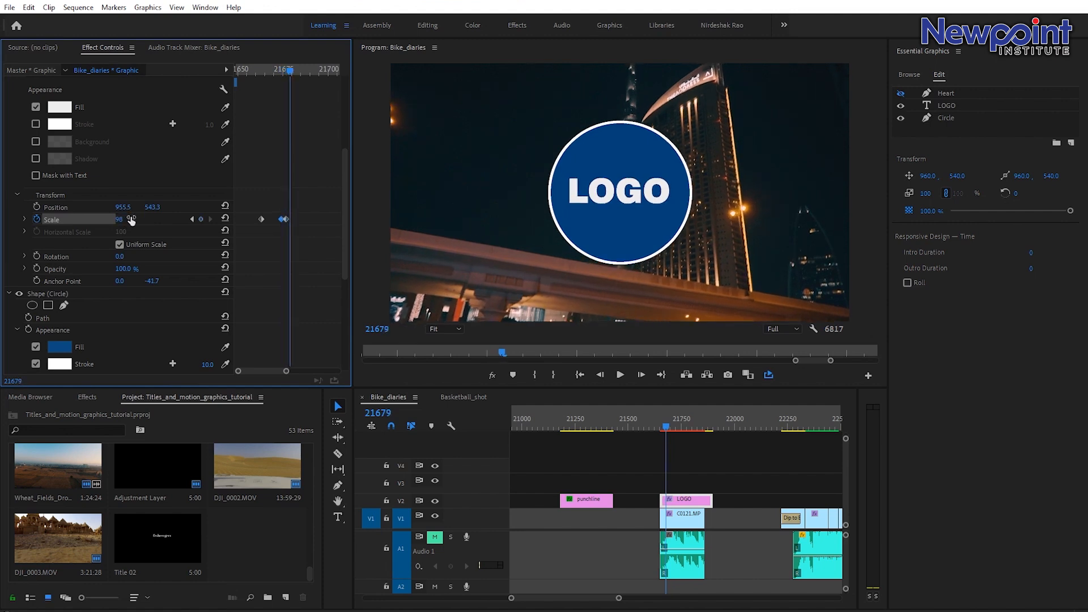
{"action": "key", "text": "Right"}
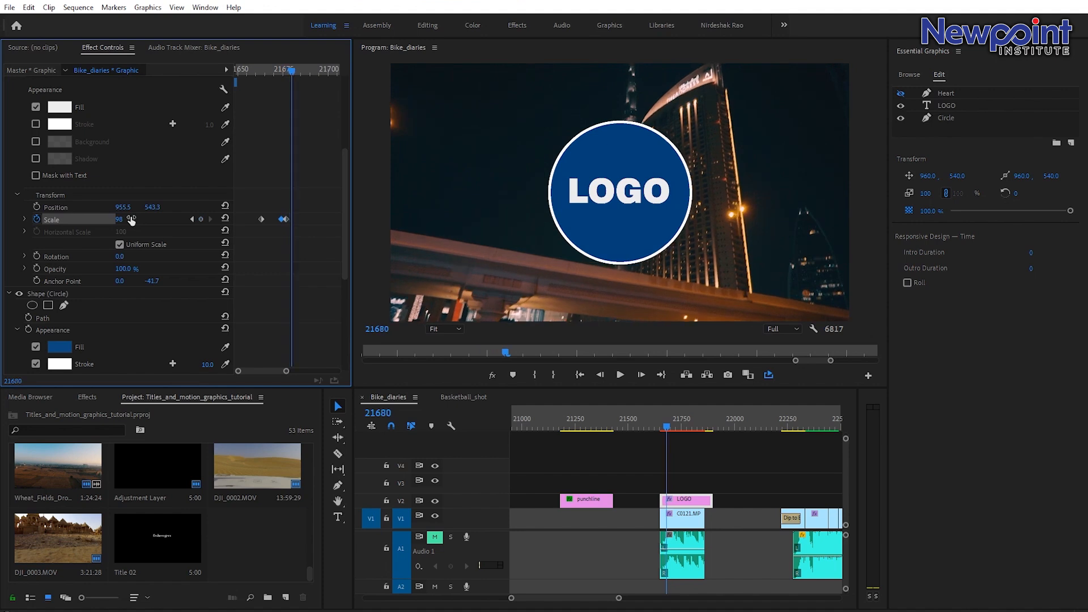
{"action": "left_click", "coordinate": [130, 220]}
{"action": "type", "text": "100"}
{"action": "key", "text": "Return"}
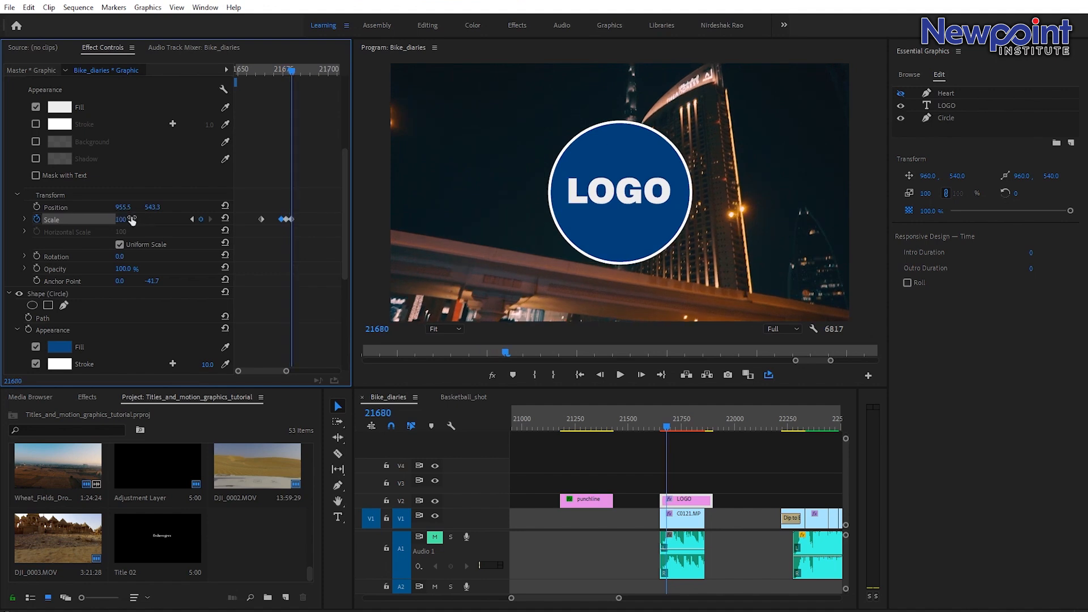
Apply Auto Bezier interpolation to the LOGO text's scale keyframes.
{"action": "right_click", "coordinate": [287, 219]}
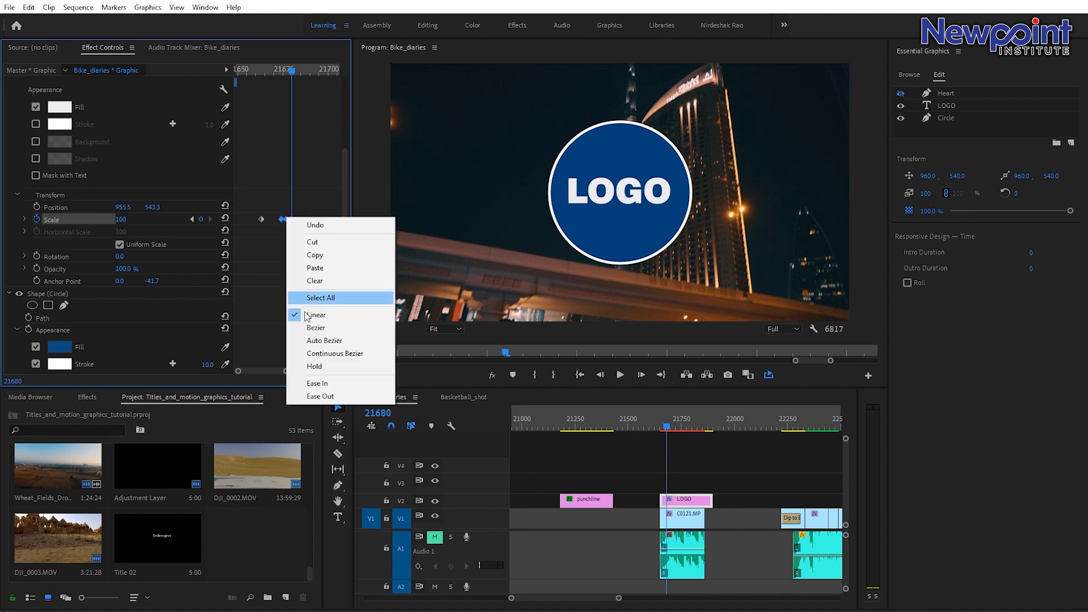
{"action": "left_click", "coordinate": [315, 343]}
{"action": "left_click", "coordinate": [282, 246]}
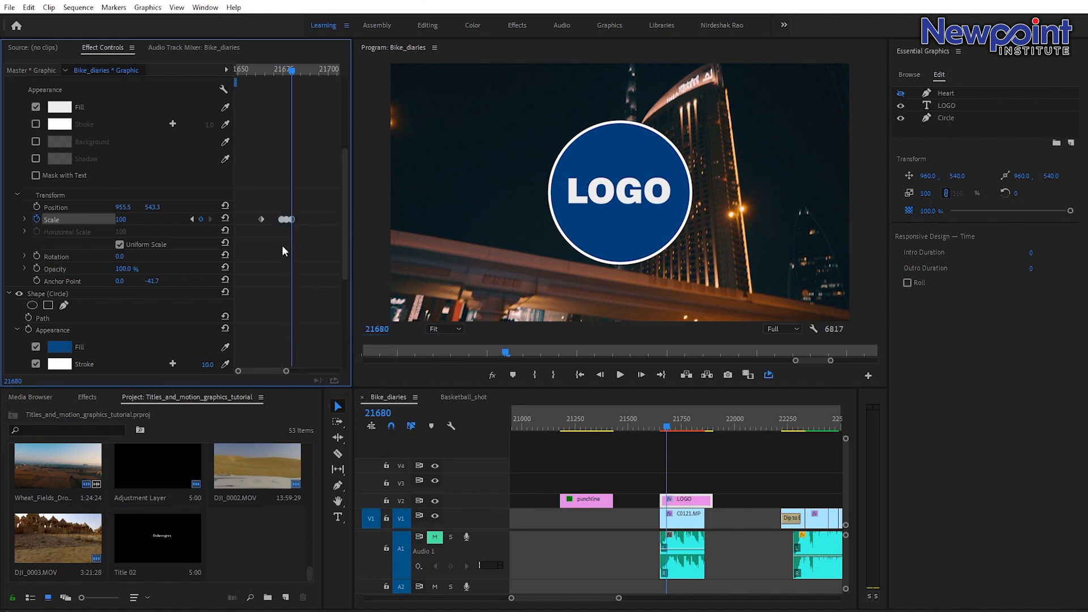
Play back the combined circle and LOGO text scale animation several times.
{"action": "left_click", "coordinate": [271, 72]}
{"action": "key", "text": "space"}
{"action": "key", "text": "space"}
{"action": "left_click_drag", "start_coordinate": [271, 68], "coordinate": [185, 87]}
{"action": "key", "text": "space"}
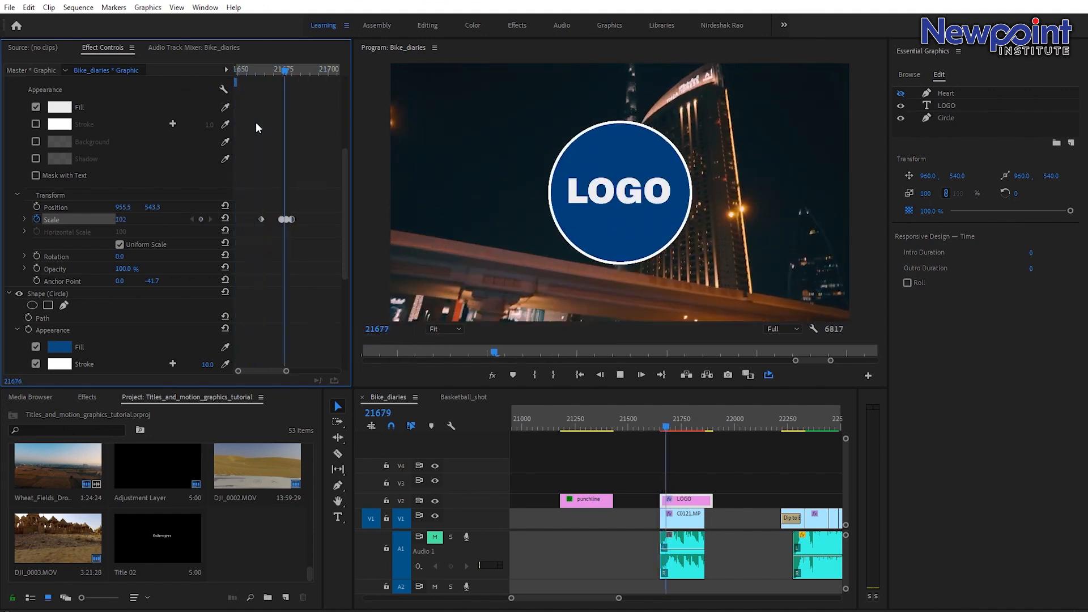
{"action": "left_click_drag", "start_coordinate": [272, 73], "coordinate": [212, 73]}
{"action": "key", "text": "space"}
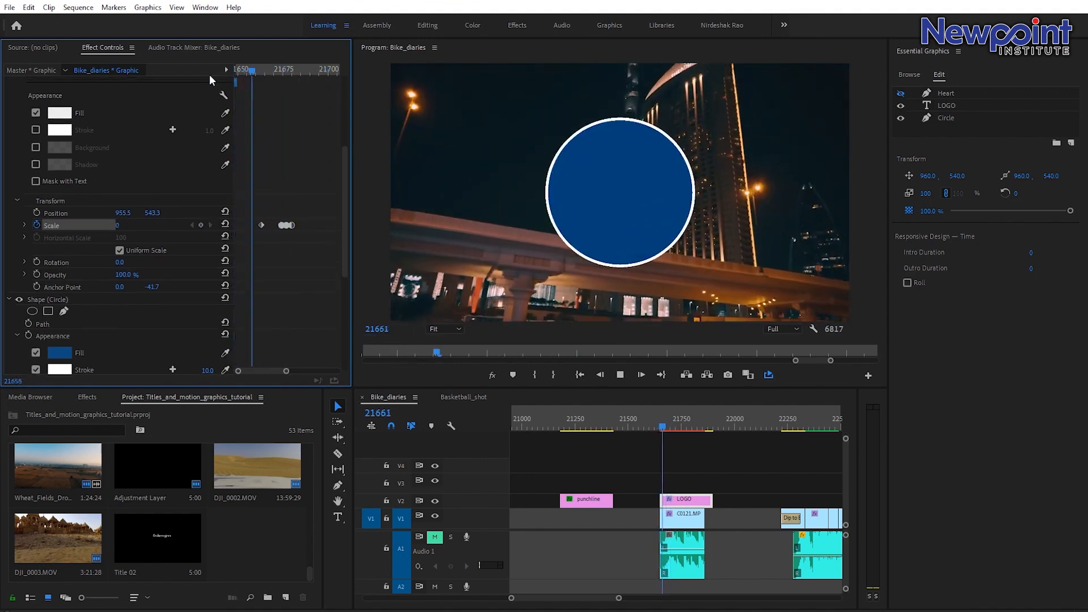
{"action": "key", "text": "space"}
{"action": "left_click_drag", "start_coordinate": [245, 71], "coordinate": [184, 84]}
{"action": "key", "text": "space"}
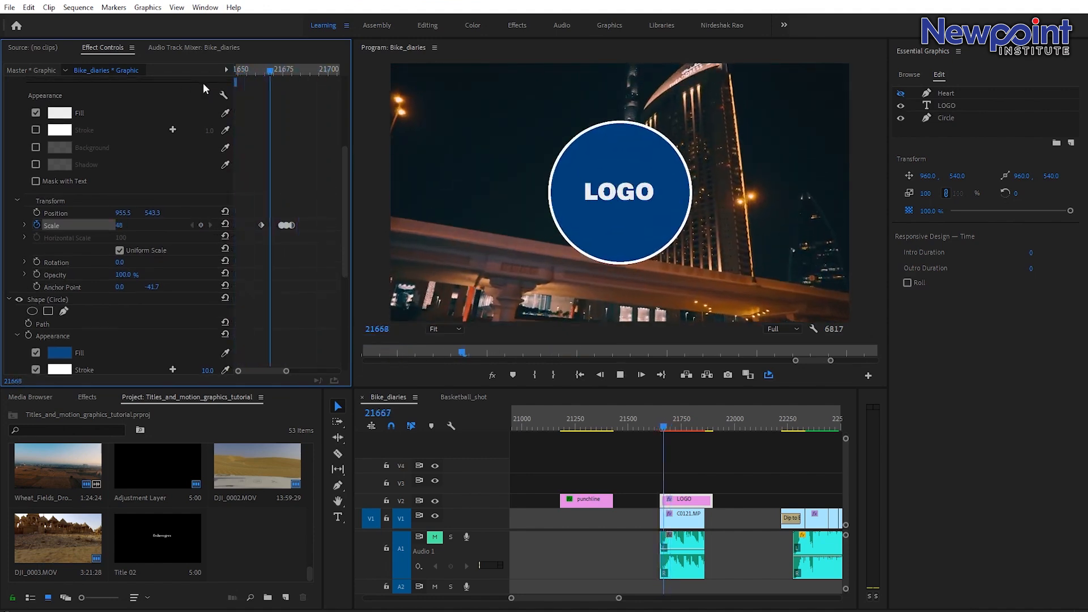
{"action": "key", "text": "space"}
{"action": "key", "text": "space"}
{"action": "scroll", "coordinate": [120, 284], "scroll_direction": "up", "scroll_amount": 5}
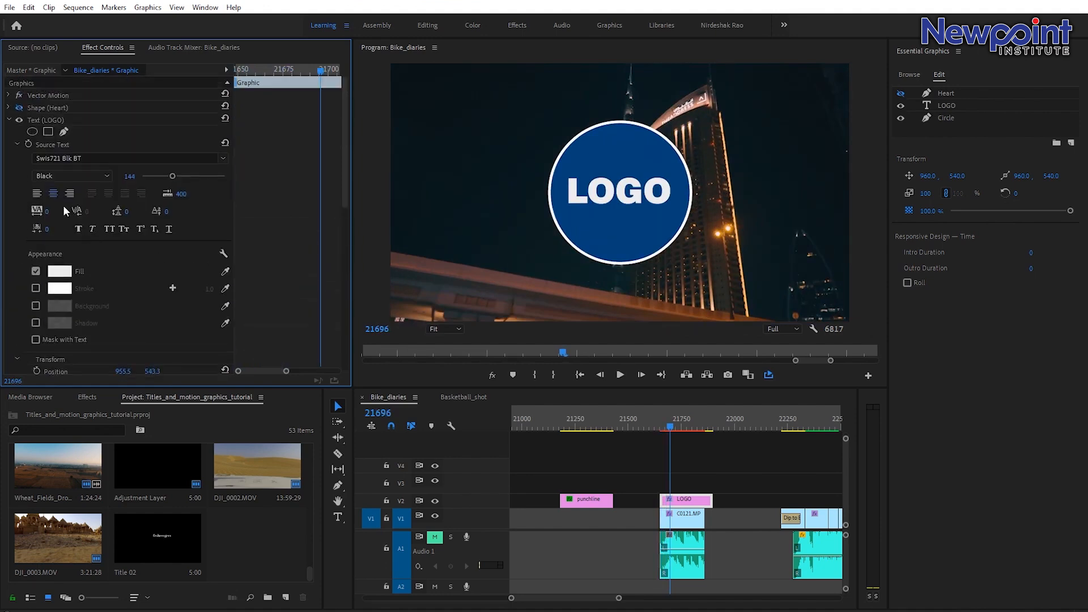
Collapse the LOGO text layer, make the Heart layer visible, and open its properties.
{"action": "left_click", "coordinate": [6, 121]}
{"action": "left_click", "coordinate": [9, 120]}
{"action": "left_click", "coordinate": [19, 108]}
{"action": "left_click", "coordinate": [9, 108]}
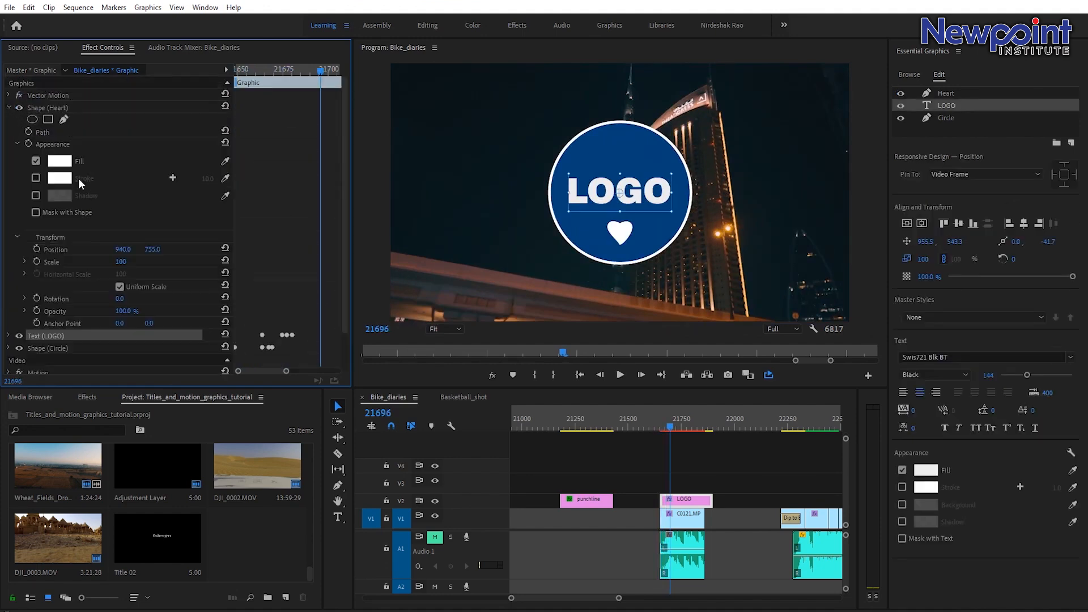
{"action": "left_click", "coordinate": [50, 108]}
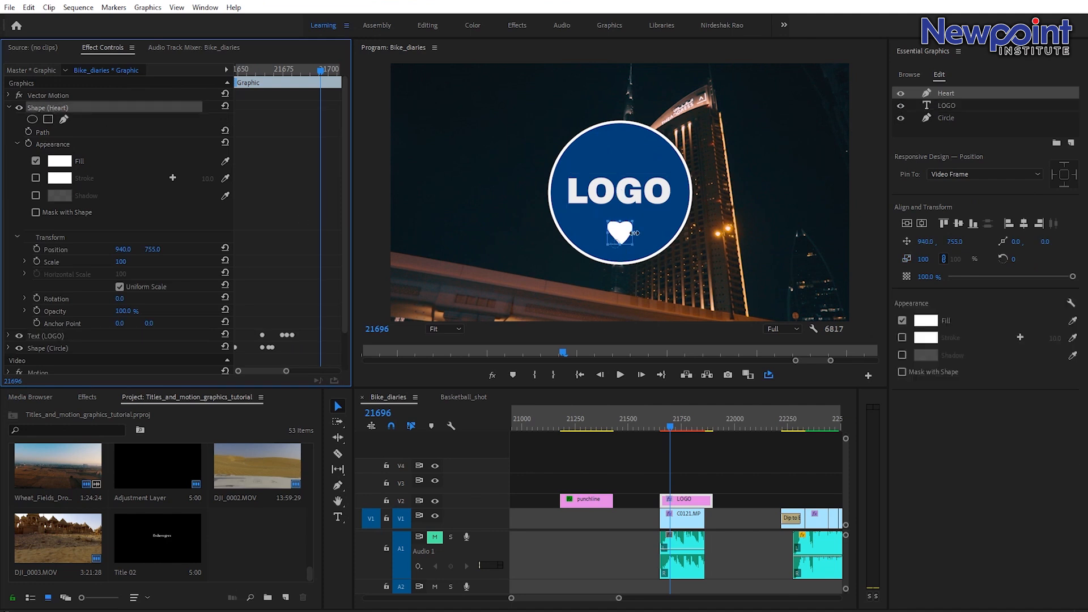
{"action": "left_click", "coordinate": [42, 132]}
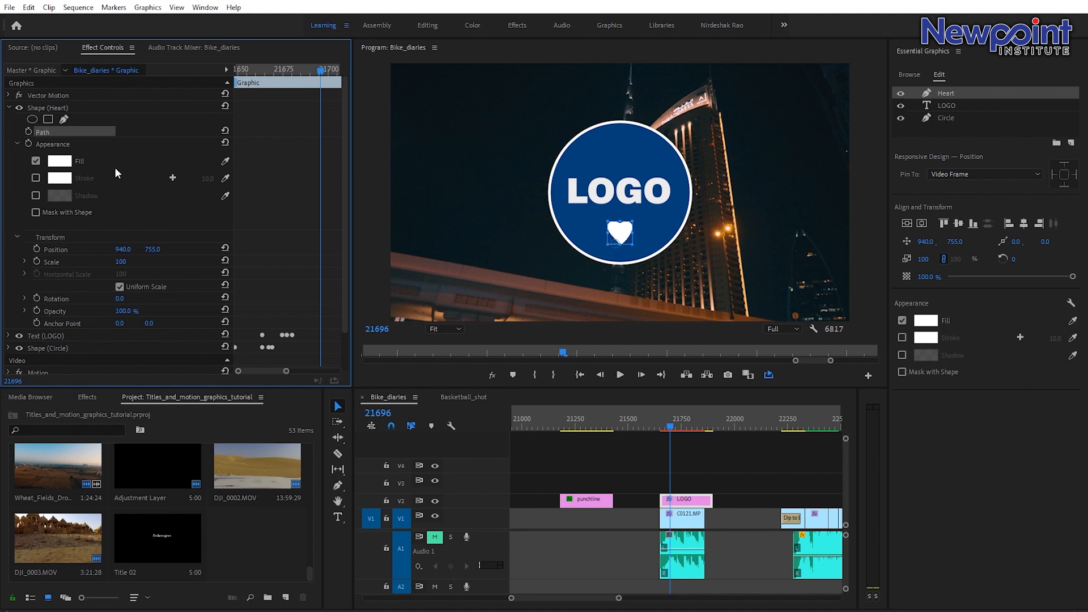
Add a keyframe for the heart shape's path at frame 21693.
{"action": "left_click", "coordinate": [666, 424]}
{"action": "left_click_drag", "start_coordinate": [666, 420], "coordinate": [669, 424]}
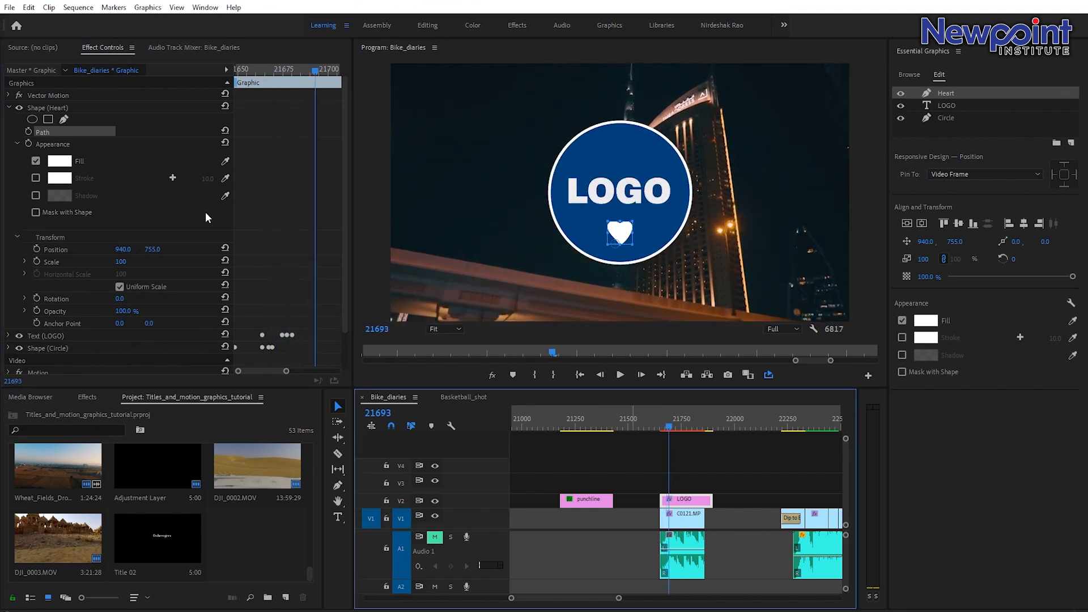
{"action": "left_click", "coordinate": [29, 132]}
Zoom the monitor to 100% and, with the Pen tool, collapse the heart's path points into a small shape at frame 21690.
{"action": "left_click_drag", "start_coordinate": [313, 71], "coordinate": [305, 70]}
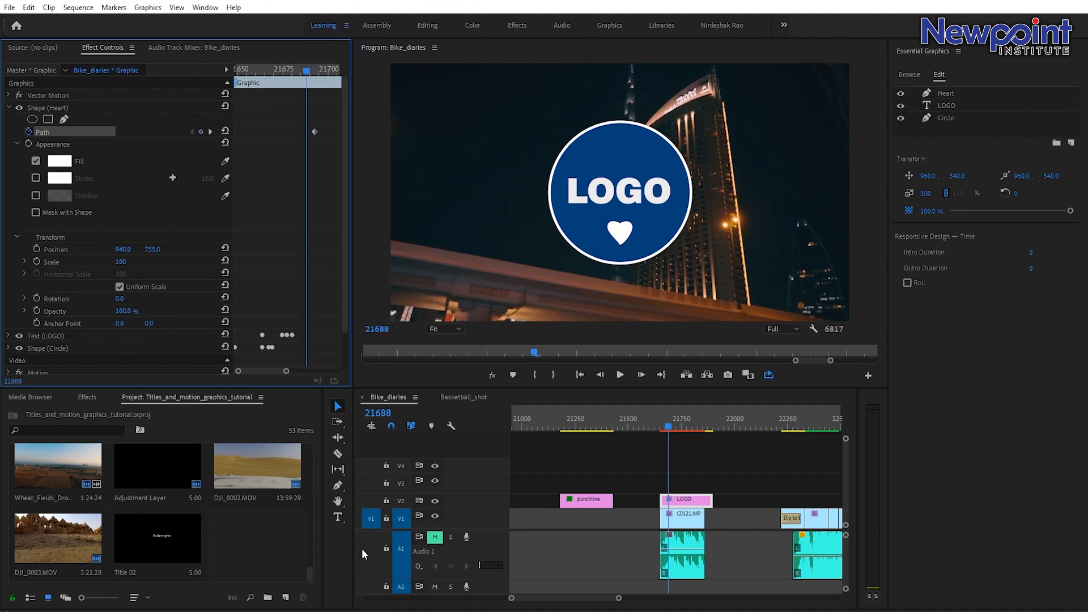
{"action": "left_click", "coordinate": [338, 486]}
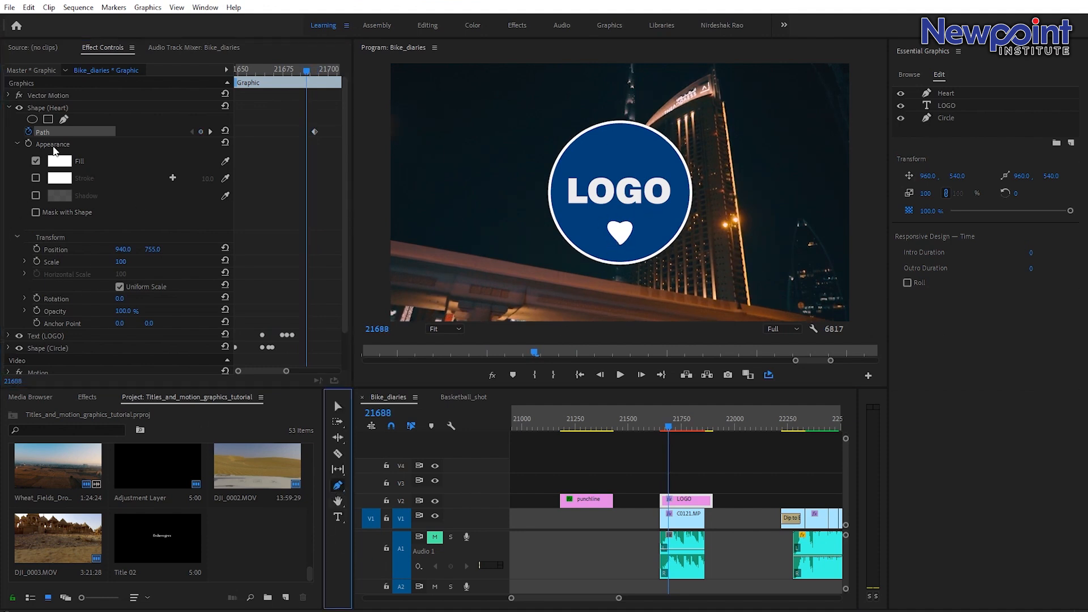
{"action": "left_click", "coordinate": [48, 107]}
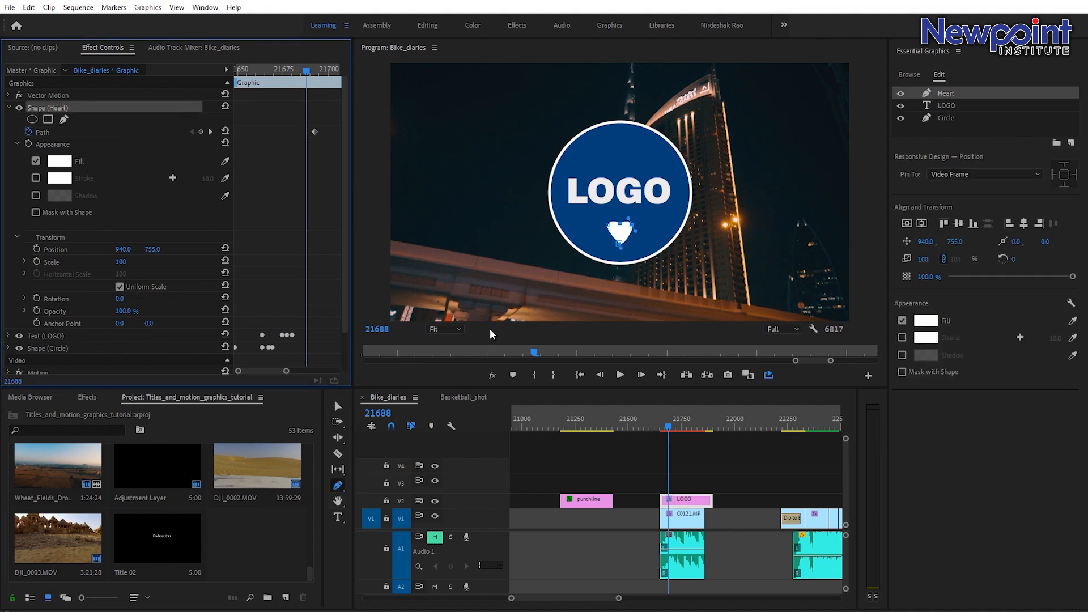
{"action": "left_click", "coordinate": [460, 329]}
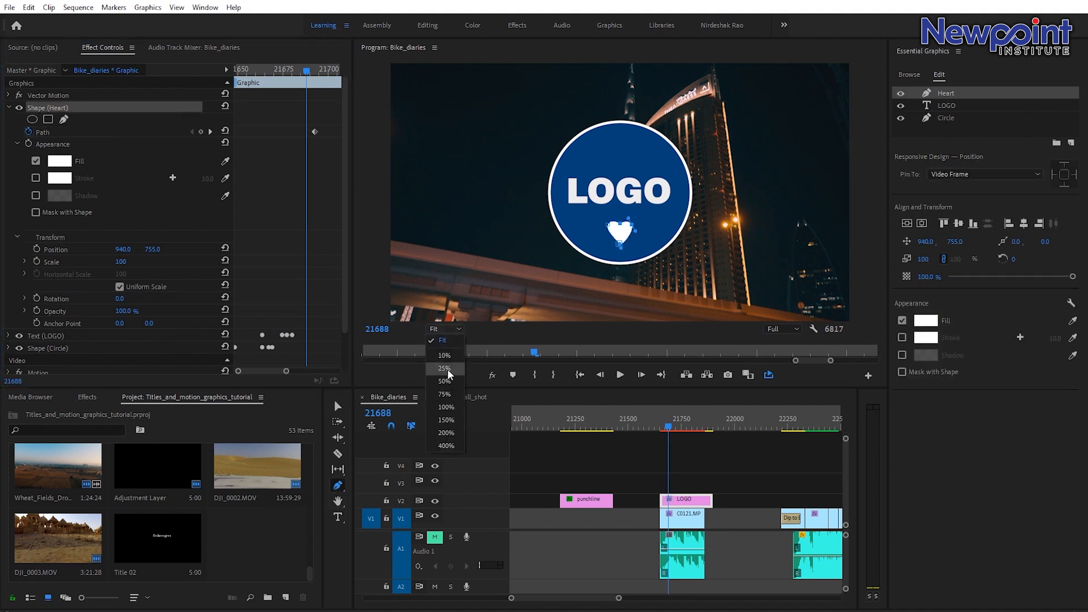
{"action": "left_click", "coordinate": [445, 407]}
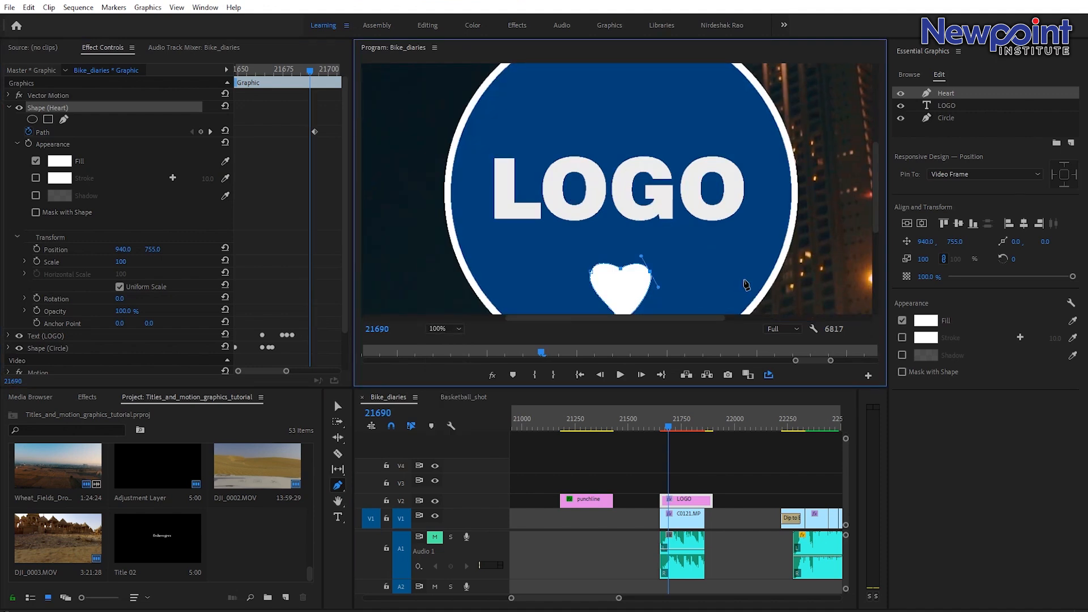
{"action": "left_click_drag", "start_coordinate": [875, 205], "coordinate": [876, 234]}
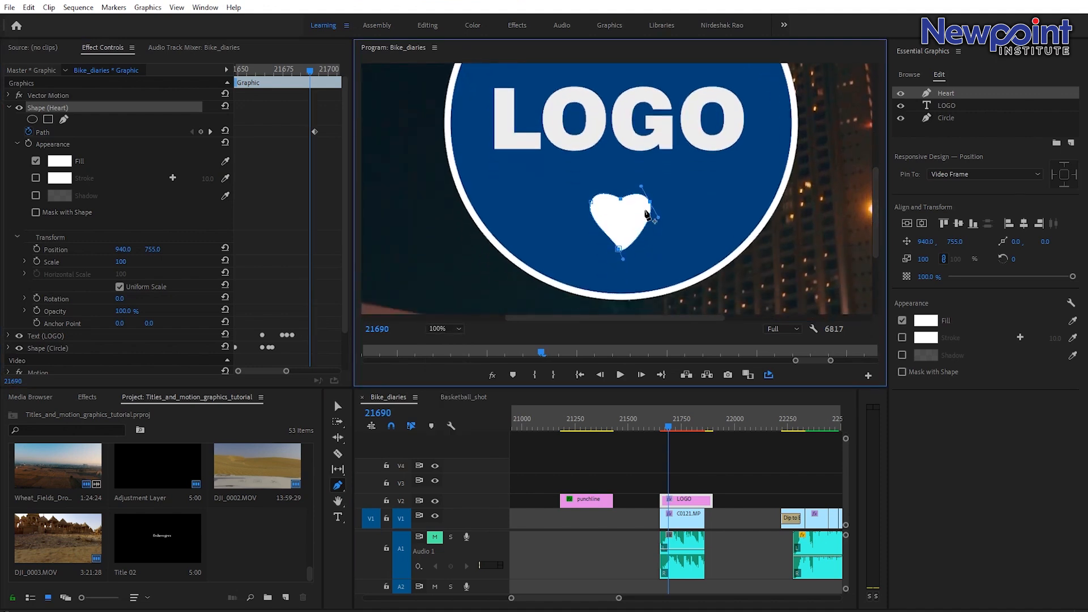
{"action": "left_click_drag", "start_coordinate": [651, 206], "coordinate": [523, 189]}
{"action": "left_click_drag", "start_coordinate": [591, 203], "coordinate": [515, 223]}
{"action": "left_click_drag", "start_coordinate": [647, 203], "coordinate": [554, 196]}
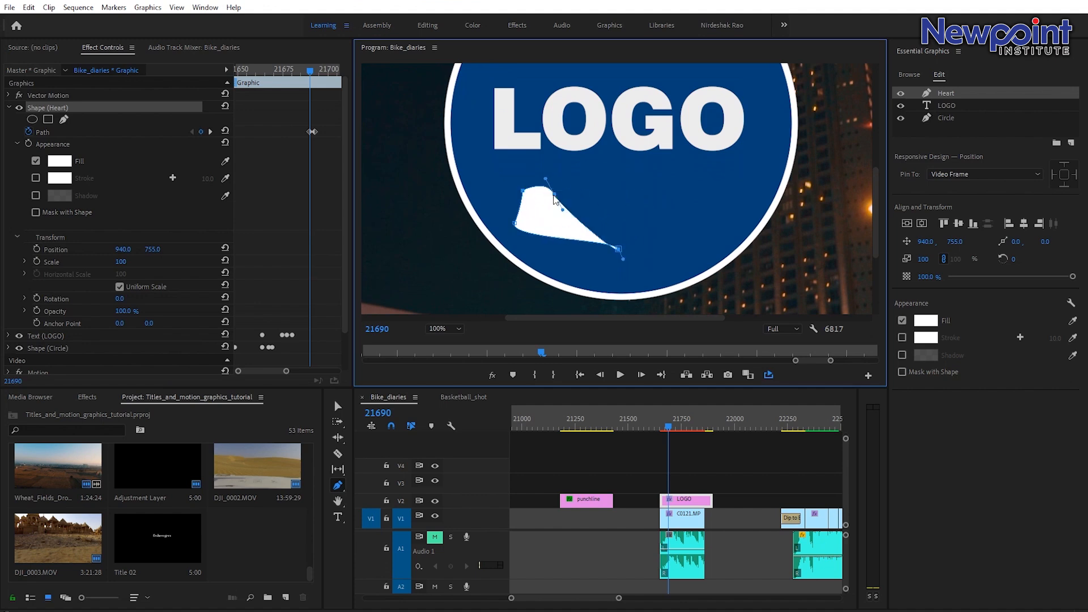
{"action": "left_click_drag", "start_coordinate": [619, 250], "coordinate": [522, 194]}
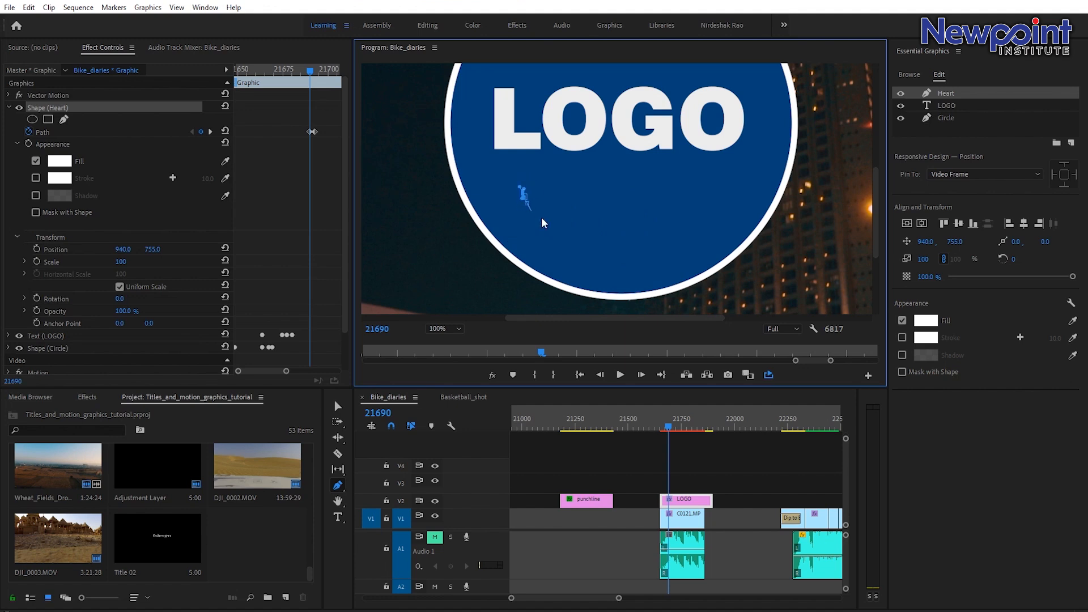
Stretch the heart's path into a long curved swoosh at frame 21692 and shift that keyframe slightly earlier.
{"action": "left_click_drag", "start_coordinate": [310, 69], "coordinate": [315, 82]}
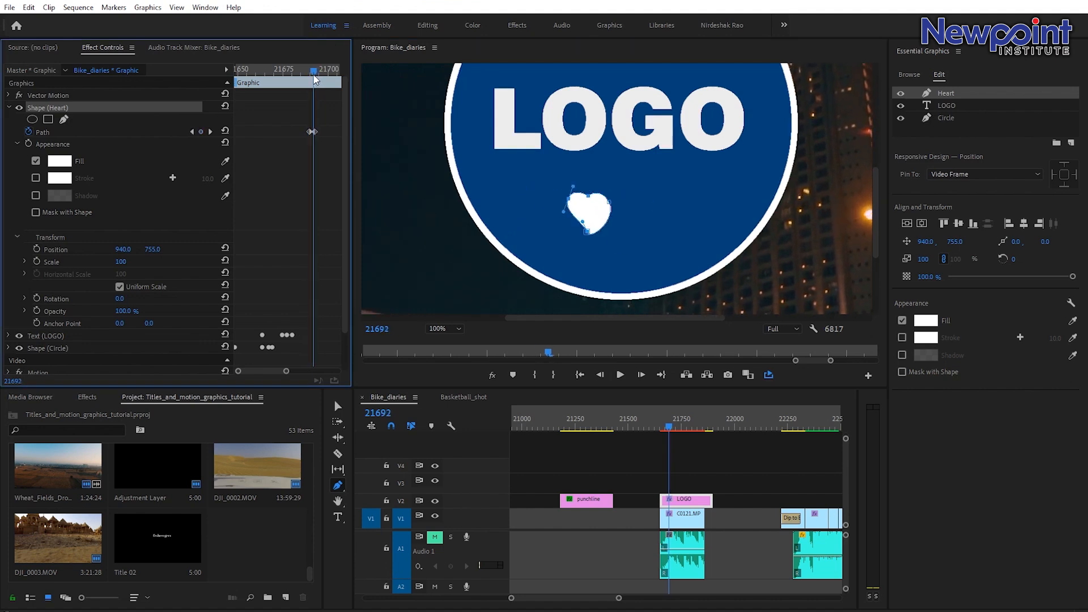
{"action": "left_click_drag", "start_coordinate": [588, 231], "coordinate": [528, 233]}
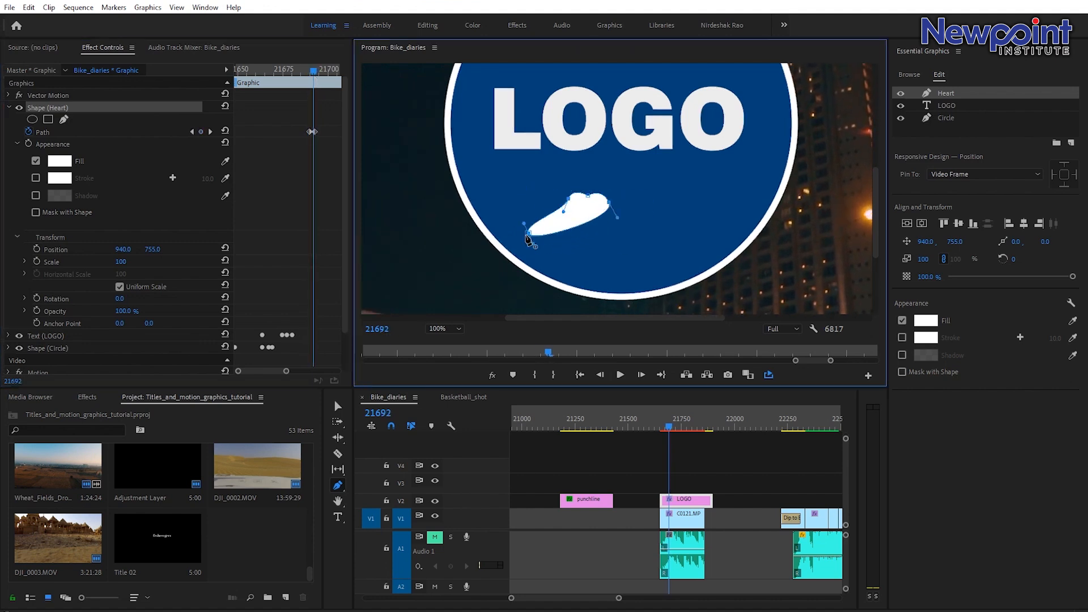
{"action": "left_click_drag", "start_coordinate": [590, 199], "coordinate": [752, 189]}
{"action": "left_click_drag", "start_coordinate": [617, 204], "coordinate": [718, 220]}
{"action": "mouse_move", "coordinate": [567, 200]}
{"action": "left_mouse_down"}
{"action": "mouse_move", "coordinate": [644, 226]}
{"action": "mouse_move", "coordinate": [698, 218]}
{"action": "left_mouse_up"}
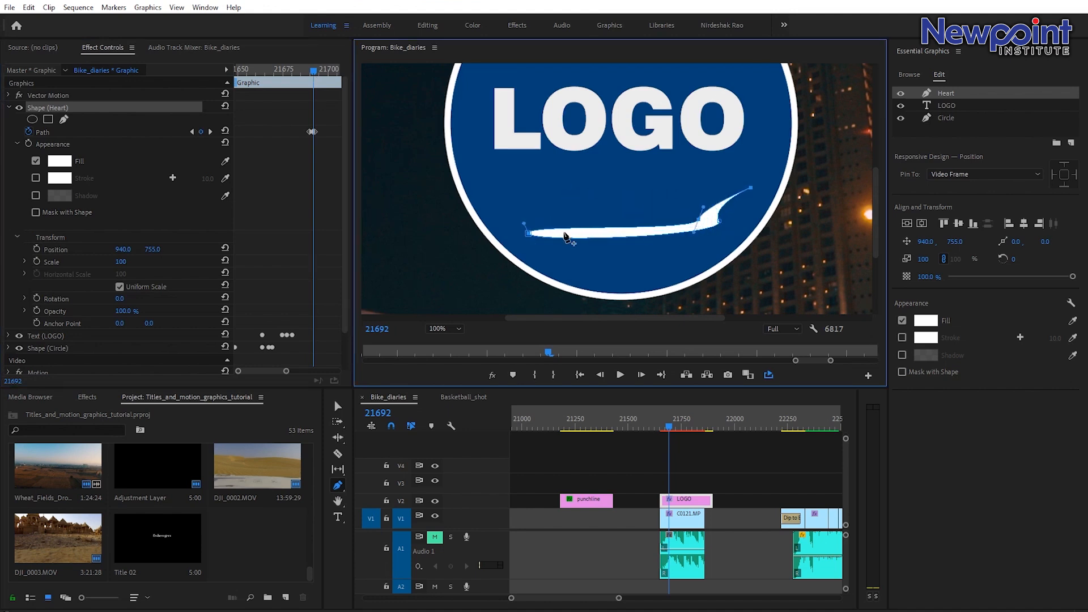
{"action": "mouse_move", "coordinate": [527, 233]}
{"action": "left_mouse_down"}
{"action": "mouse_move", "coordinate": [522, 210]}
{"action": "mouse_move", "coordinate": [619, 193]}
{"action": "mouse_move", "coordinate": [580, 192]}
{"action": "mouse_move", "coordinate": [501, 248]}
{"action": "mouse_move", "coordinate": [513, 225]}
{"action": "left_mouse_up"}
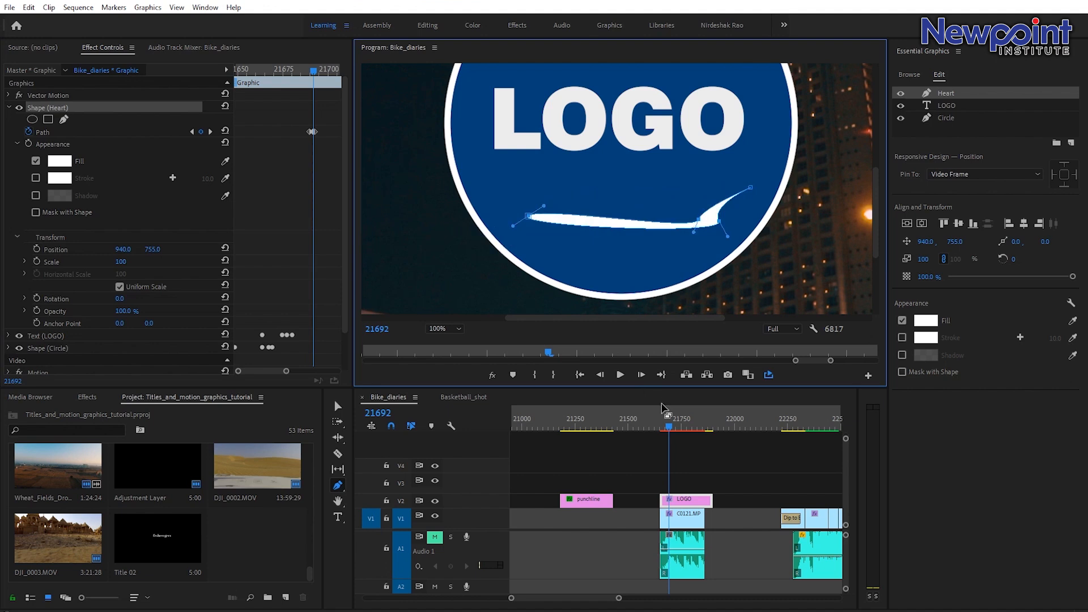
{"action": "left_click", "coordinate": [308, 70]}
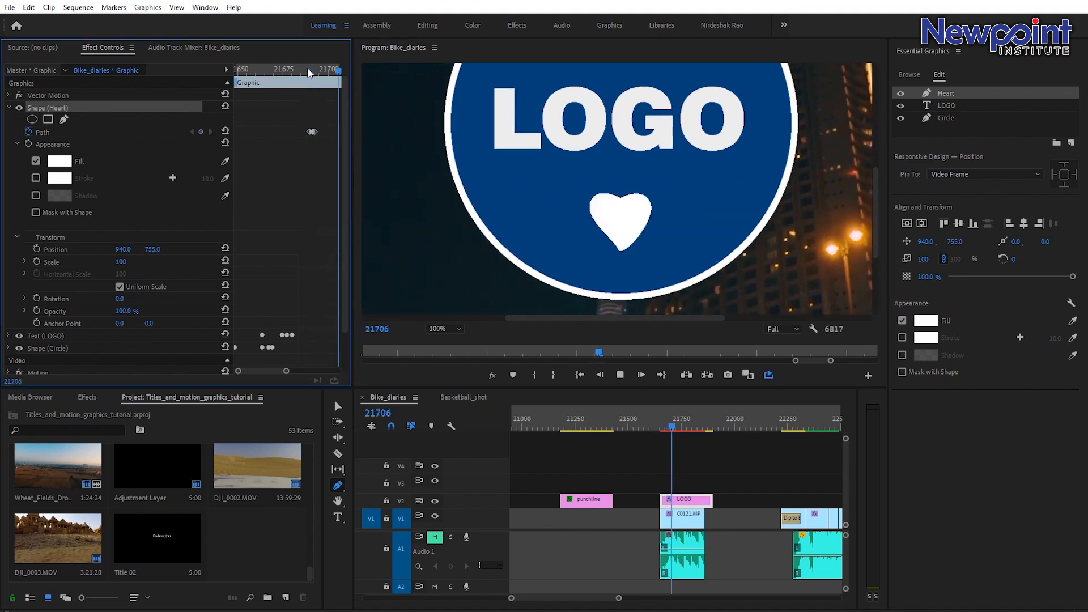
{"action": "left_click_drag", "start_coordinate": [307, 70], "coordinate": [314, 75]}
{"action": "left_click_drag", "start_coordinate": [309, 132], "coordinate": [304, 135]}
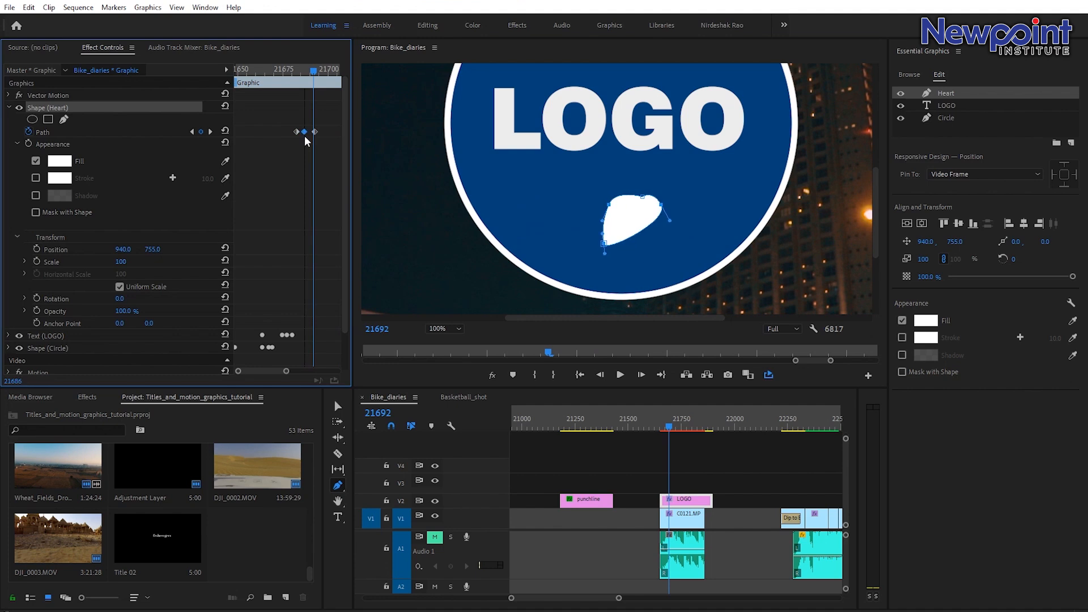
Preview the heart path animation and remove its two earlier path keyframes.
{"action": "left_click", "coordinate": [288, 73]}
{"action": "key", "text": "space"}
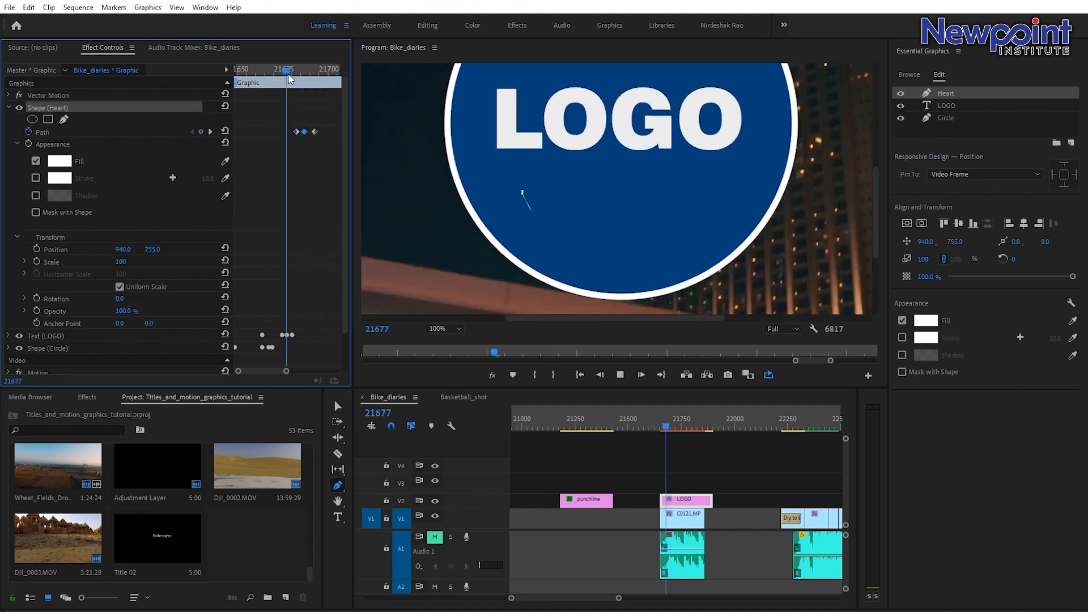
{"action": "key", "text": "space"}
{"action": "left_click_drag", "start_coordinate": [279, 118], "coordinate": [306, 140]}
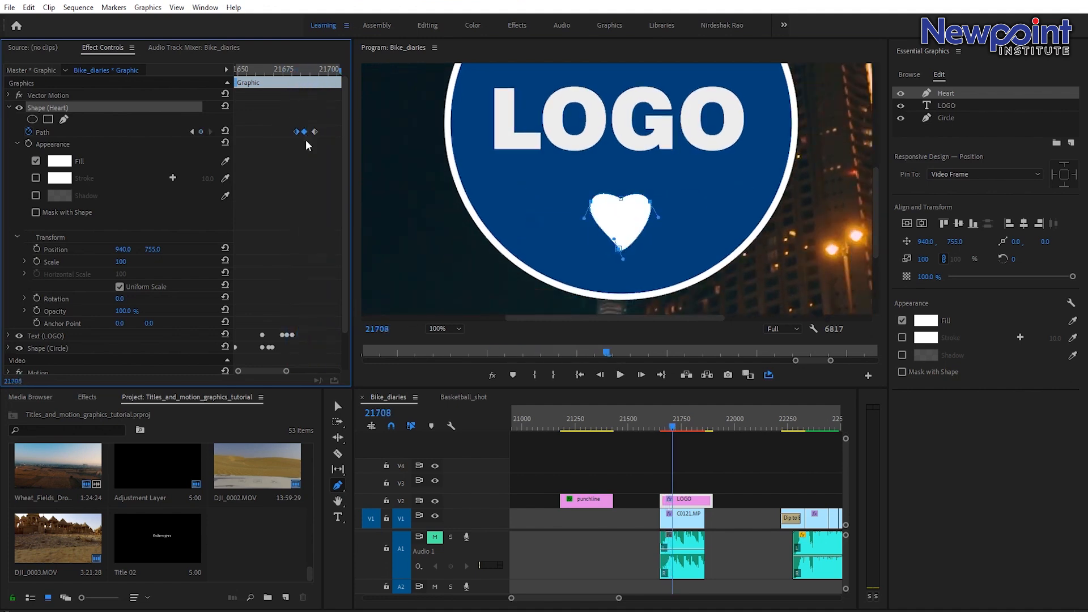
{"action": "left_click", "coordinate": [301, 68]}
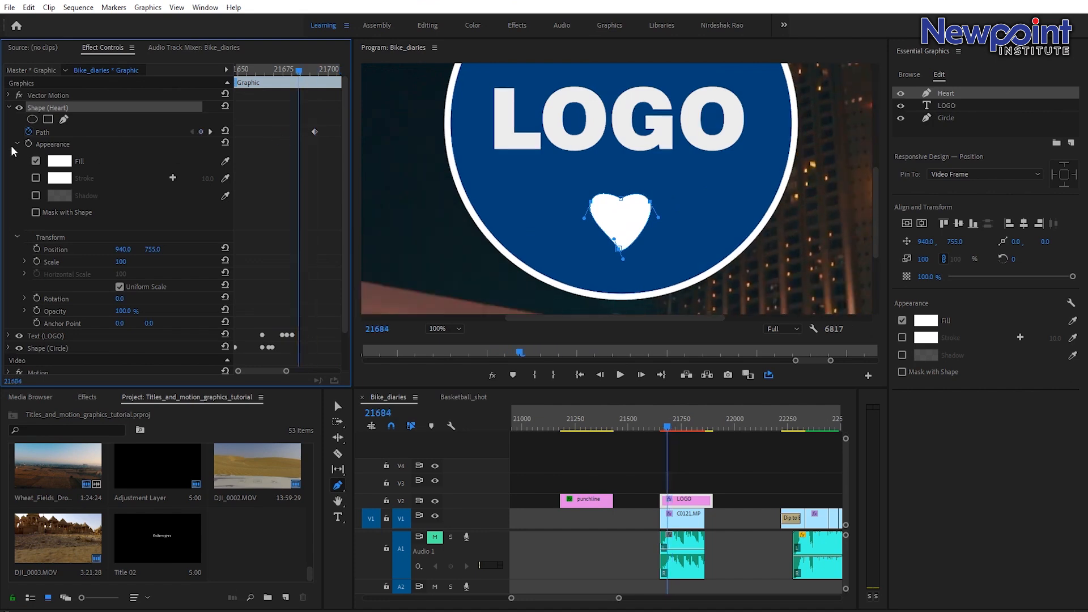
Reshape the heart's path at frame 21684 and collapse it into a thin sliver at frame 21675.
{"action": "left_click_drag", "start_coordinate": [621, 199], "coordinate": [621, 251]}
{"action": "left_click_drag", "start_coordinate": [592, 201], "coordinate": [626, 207]}
{"action": "mouse_move", "coordinate": [301, 72]}
{"action": "left_mouse_down"}
{"action": "mouse_move", "coordinate": [311, 80]}
{"action": "mouse_move", "coordinate": [299, 82]}
{"action": "mouse_move", "coordinate": [318, 86]}
{"action": "mouse_move", "coordinate": [283, 83]}
{"action": "left_mouse_up"}
{"action": "left_click_drag", "start_coordinate": [624, 202], "coordinate": [618, 248]}
{"action": "left_click_drag", "start_coordinate": [625, 207], "coordinate": [630, 267]}
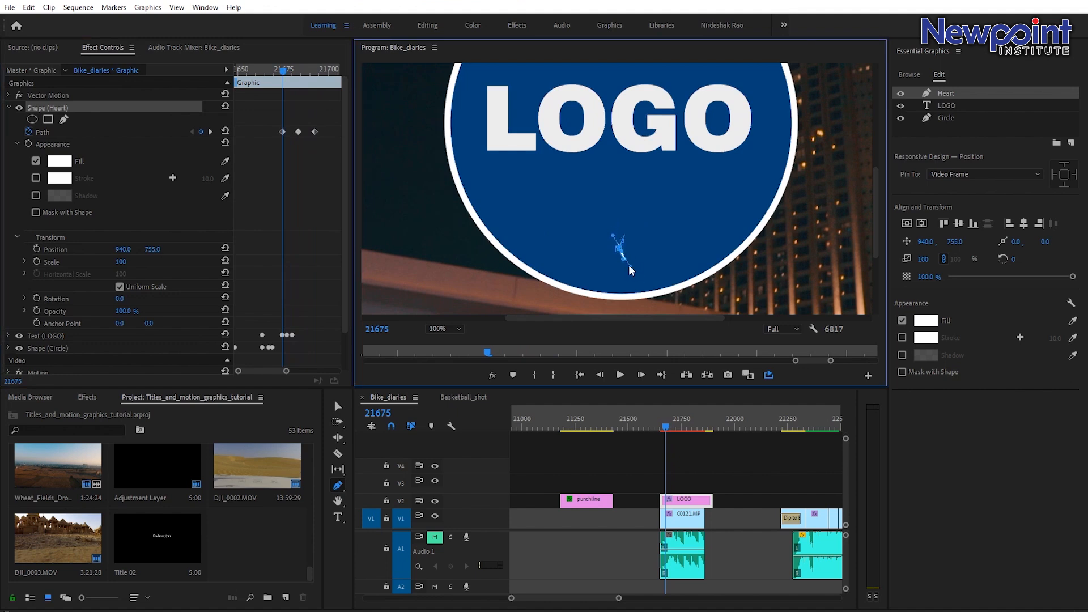
Play back the new heart path animation.
{"action": "mouse_move", "coordinate": [277, 71]}
{"action": "left_mouse_down"}
{"action": "mouse_move", "coordinate": [324, 101]}
{"action": "mouse_move", "coordinate": [285, 78]}
{"action": "left_mouse_up"}
{"action": "key", "text": "space"}
{"action": "key", "text": "space"}
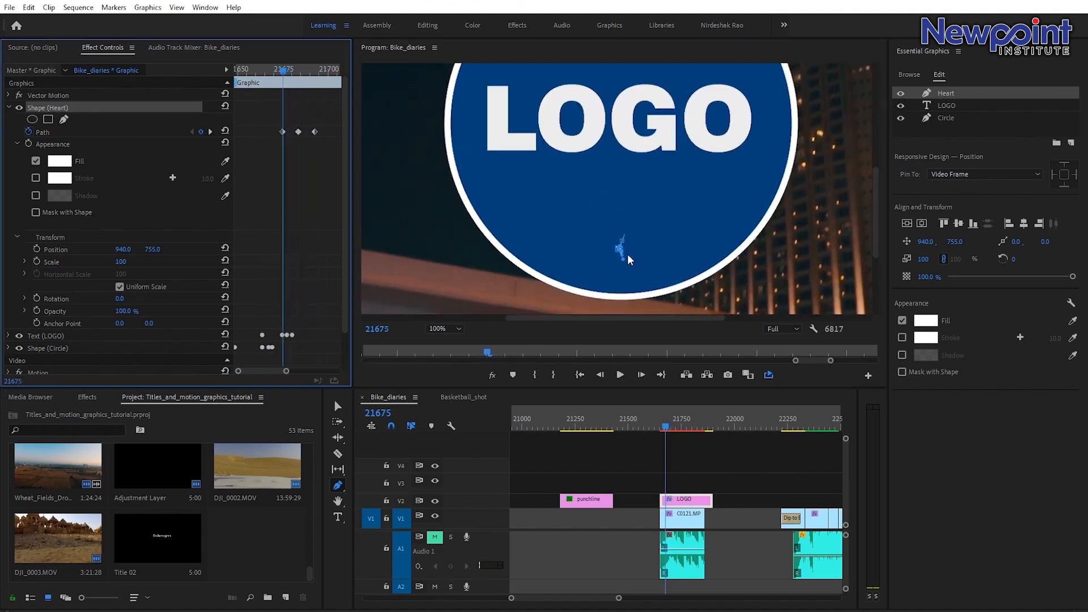
Add heart opacity keyframes: 100% at frame 21675 and 0% one frame earlier.
{"action": "scroll", "coordinate": [176, 255], "scroll_direction": "down", "scroll_amount": 2}
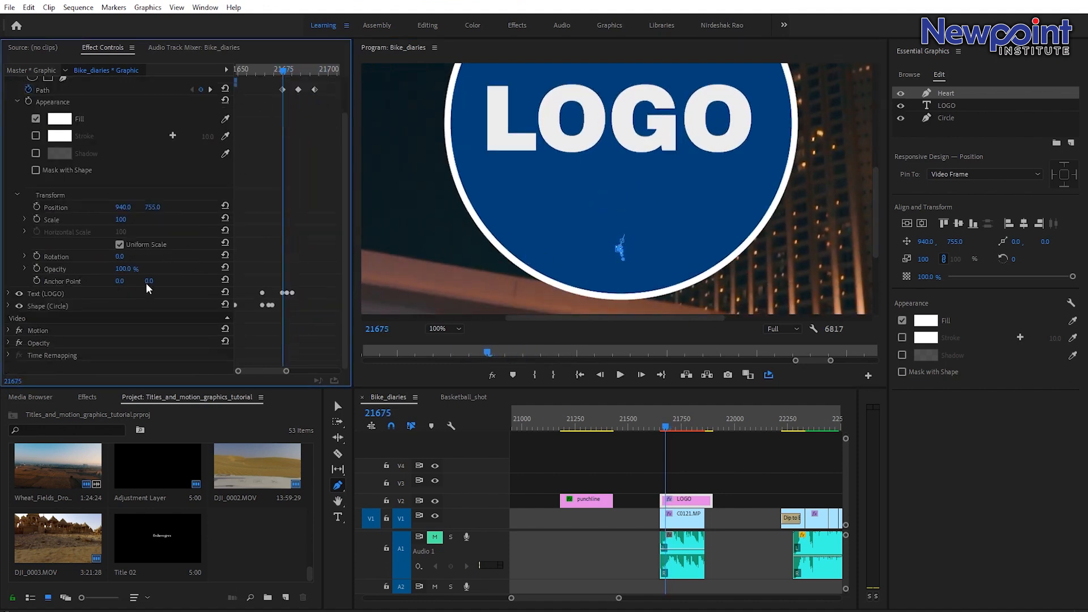
{"action": "left_click", "coordinate": [37, 268]}
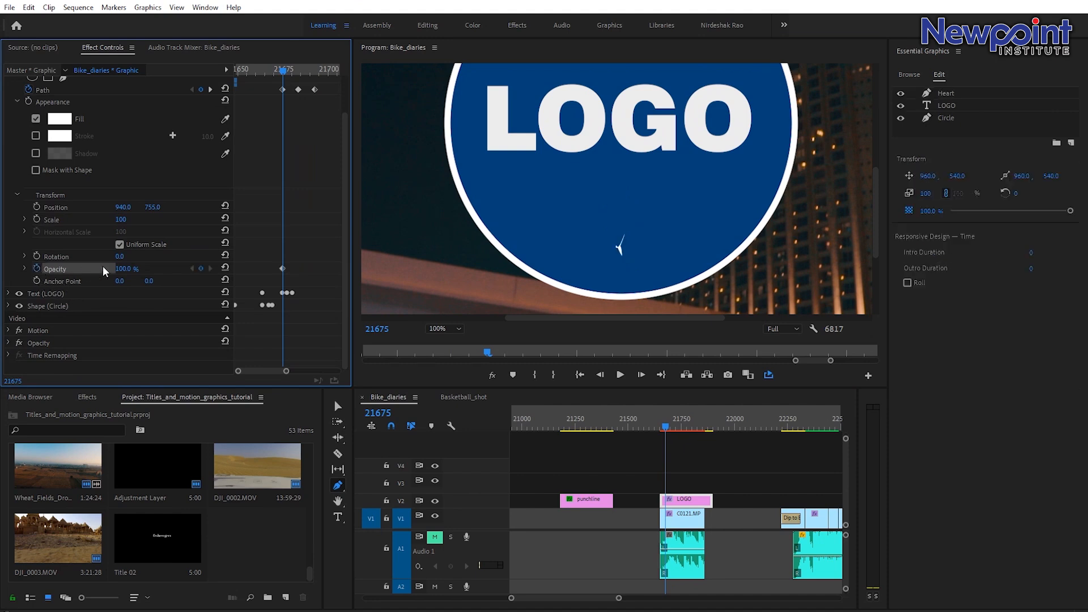
{"action": "key", "text": "Left"}
{"action": "left_click_drag", "start_coordinate": [122, 270], "coordinate": [64, 270]}
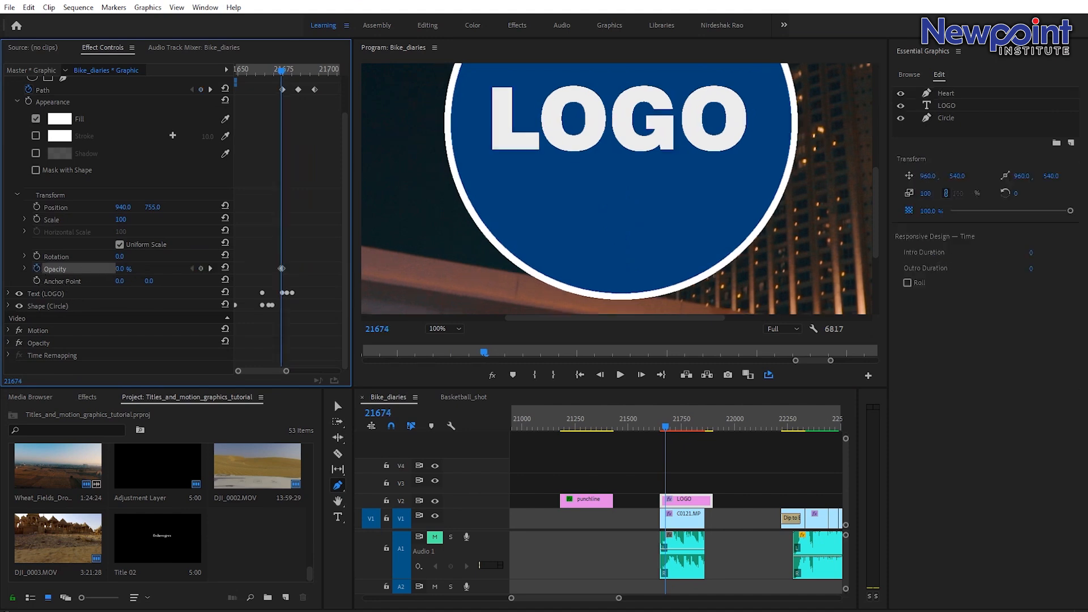
Switch back to the Selection tool, deselect everything, and set the monitor zoom back to Fit.
{"action": "key", "text": "v"}
{"action": "left_click", "coordinate": [686, 448]}
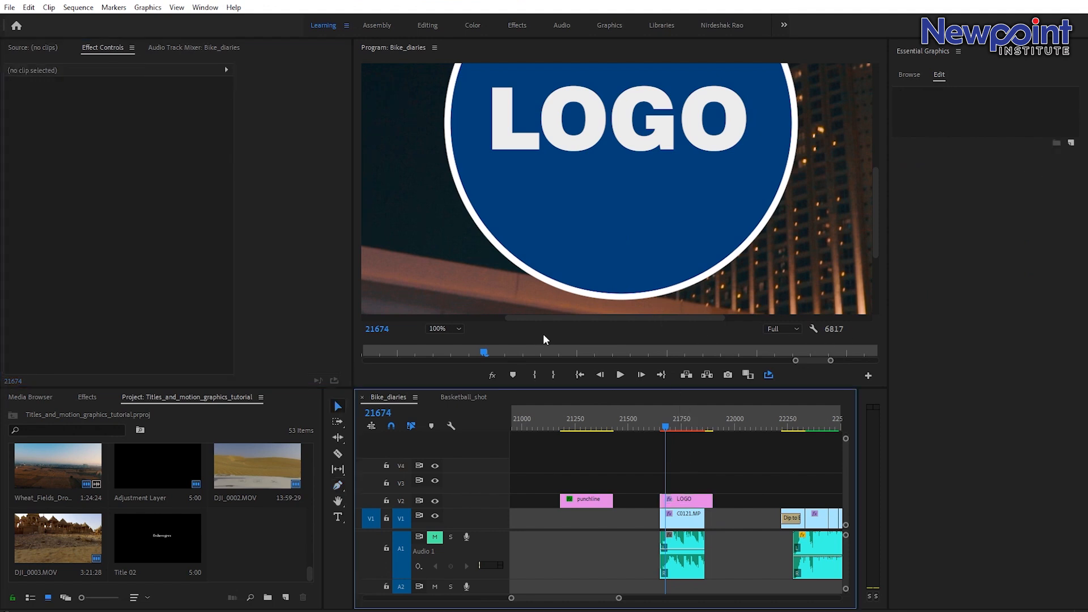
{"action": "left_click", "coordinate": [454, 328]}
{"action": "left_click", "coordinate": [450, 341]}
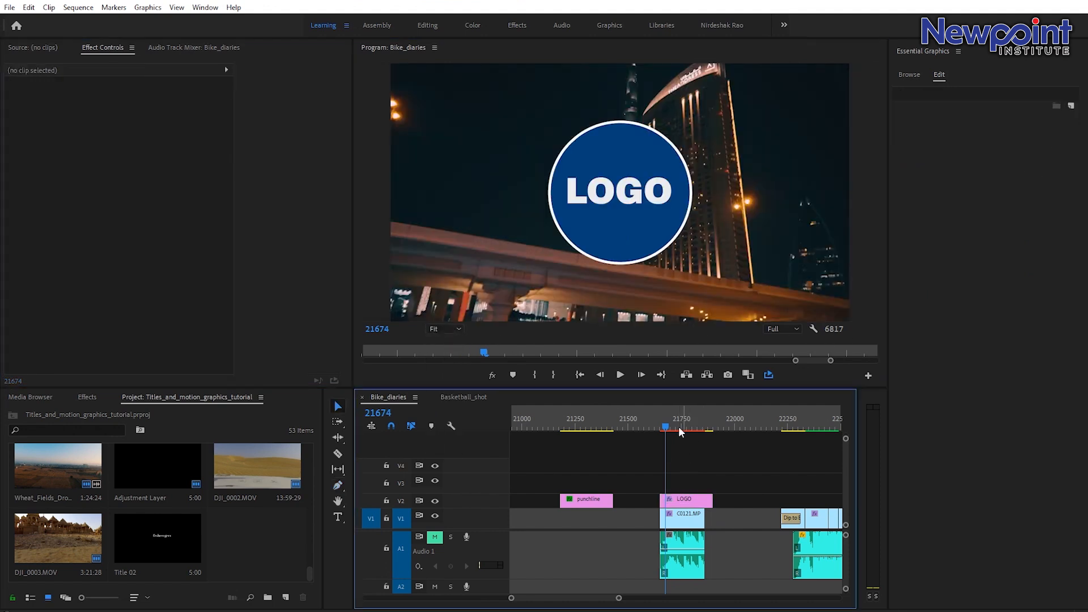
Play back the complete logo animation from the start of the clip.
{"action": "left_click", "coordinate": [662, 422]}
{"action": "key", "text": "space"}
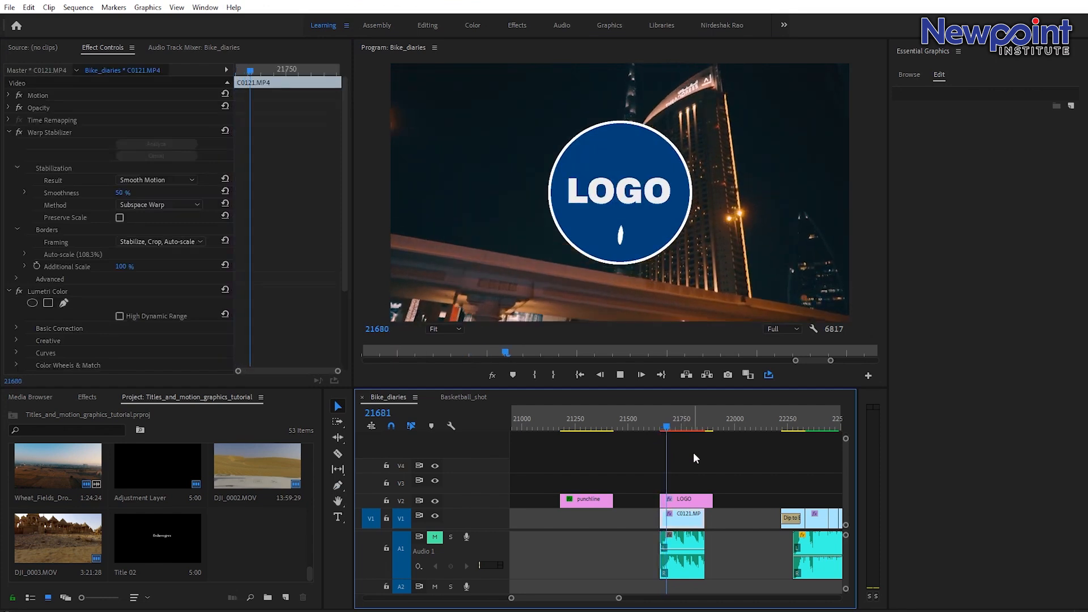
{"action": "left_click", "coordinate": [664, 424]}
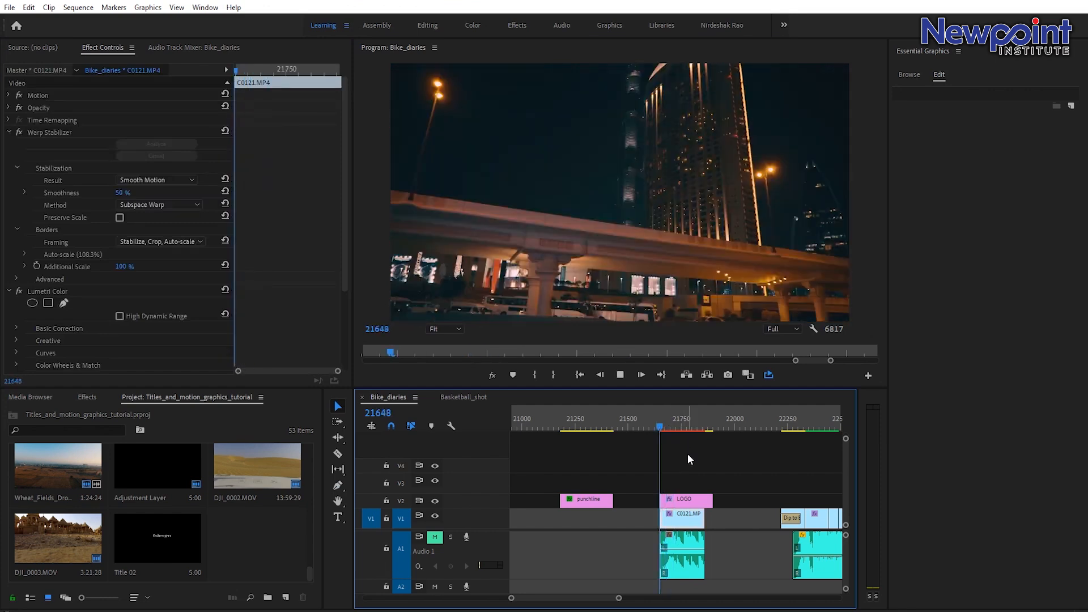
{"action": "left_click", "coordinate": [661, 427]}
{"action": "key", "text": "space"}
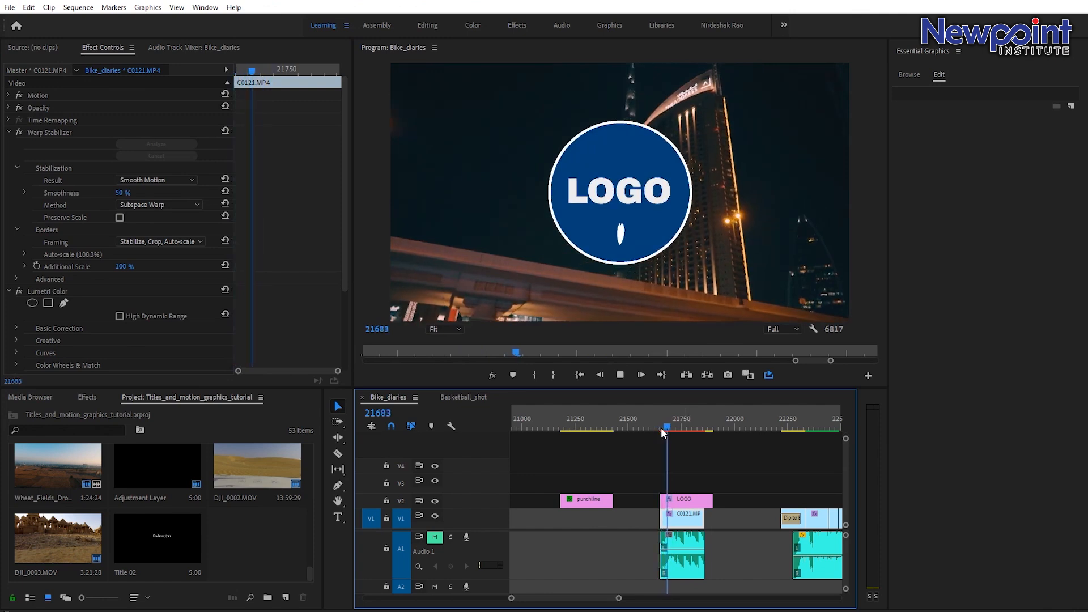
Trim the LOGO graphic's end to line up with the C0121 clip, and save the project.
{"action": "left_click_drag", "start_coordinate": [712, 501], "coordinate": [704, 500]}
{"action": "left_click_drag", "start_coordinate": [673, 417], "coordinate": [675, 430]}
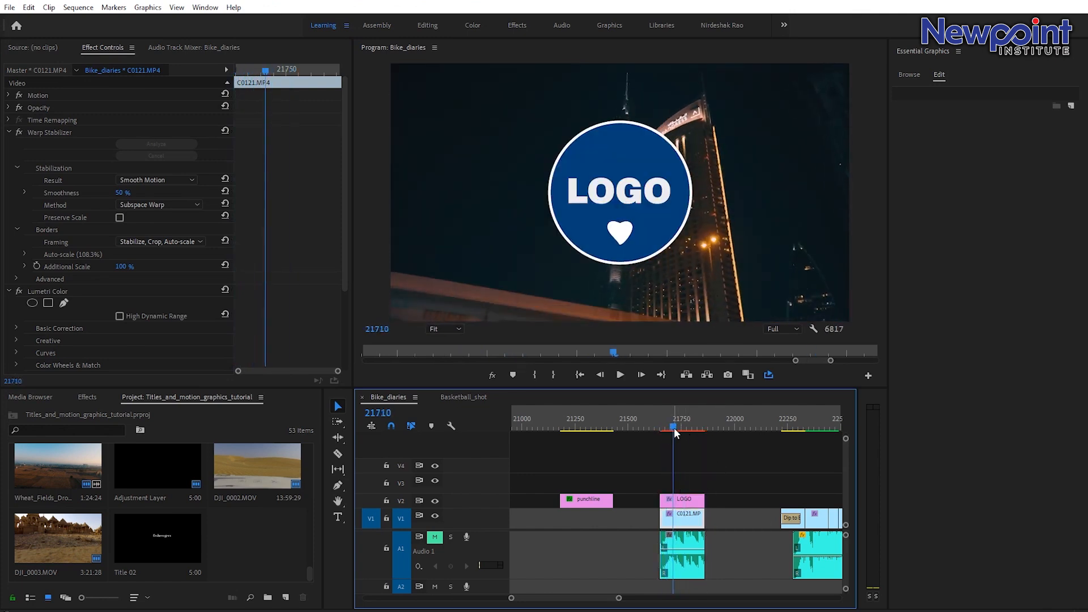
{"action": "key", "text": "ctrl+s"}
Select the LOGO graphic clip and choose Export As Motion Graphics Template.
{"action": "mouse_move", "coordinate": [671, 430]}
{"action": "left_mouse_down"}
{"action": "mouse_move", "coordinate": [682, 427]}
{"action": "mouse_move", "coordinate": [662, 413]}
{"action": "mouse_move", "coordinate": [670, 419]}
{"action": "left_mouse_up"}
{"action": "left_click", "coordinate": [683, 499]}
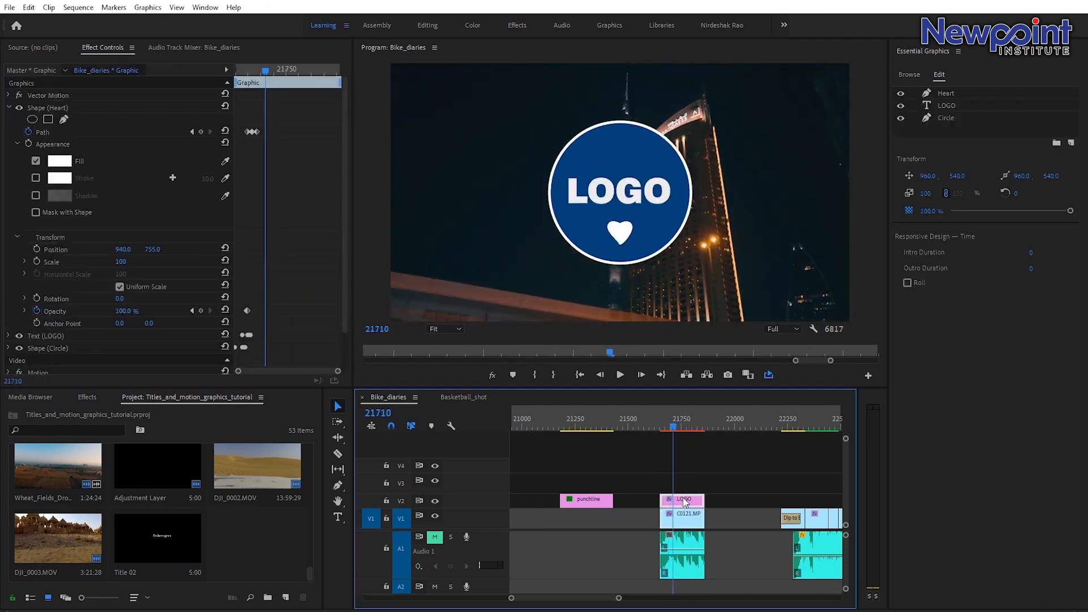
{"action": "right_click", "coordinate": [683, 503]}
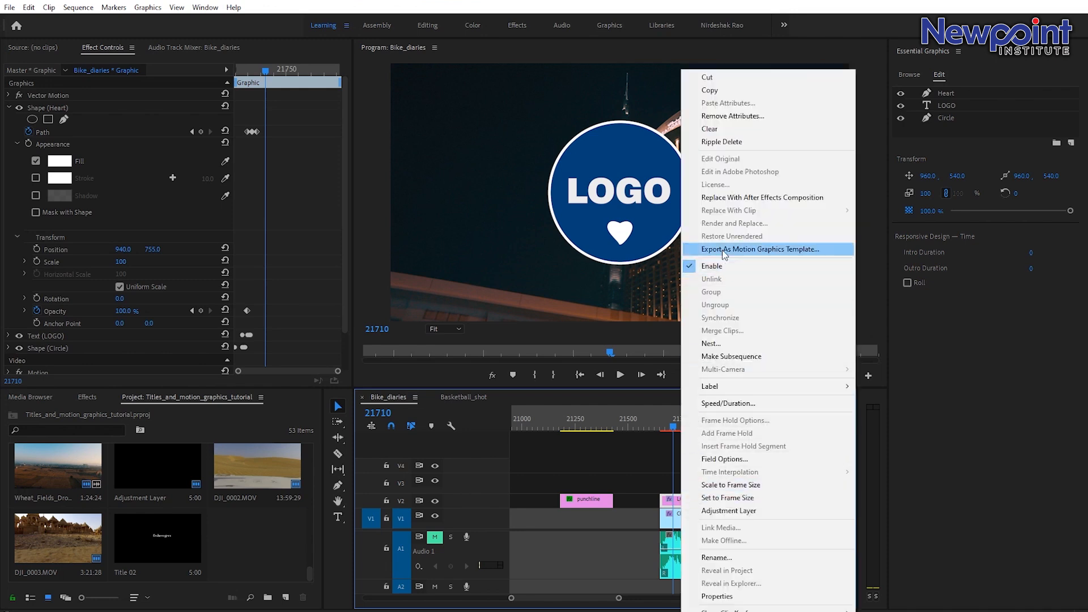
{"action": "left_click", "coordinate": [791, 250]}
Open Export As Motion Graphics Template and set the destination to the My_MOGRT folder on drive F.
{"action": "left_click", "coordinate": [662, 225]}
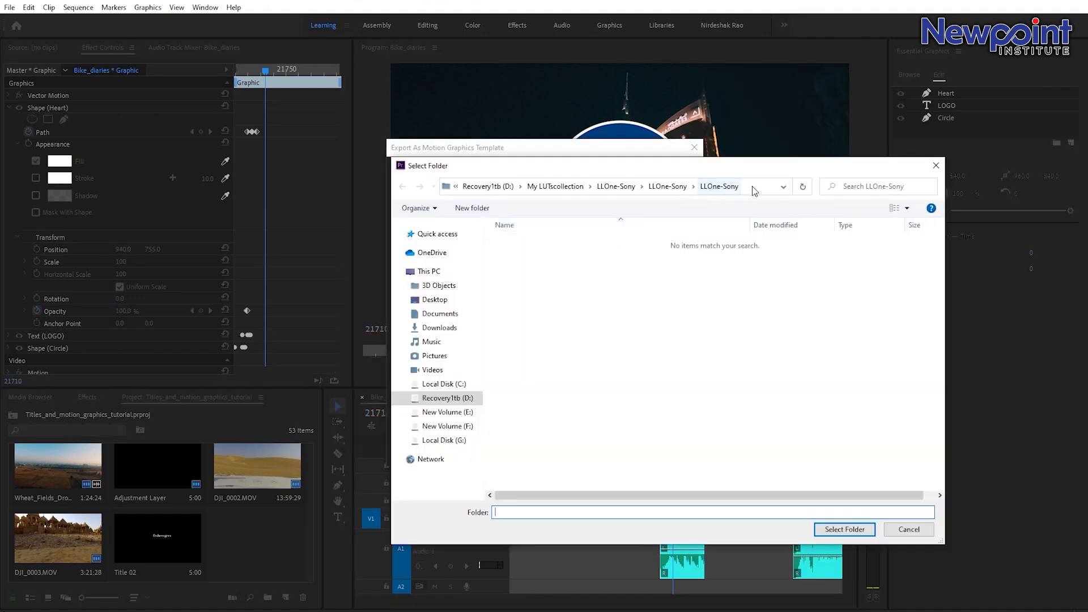
{"action": "left_click", "coordinate": [753, 186]}
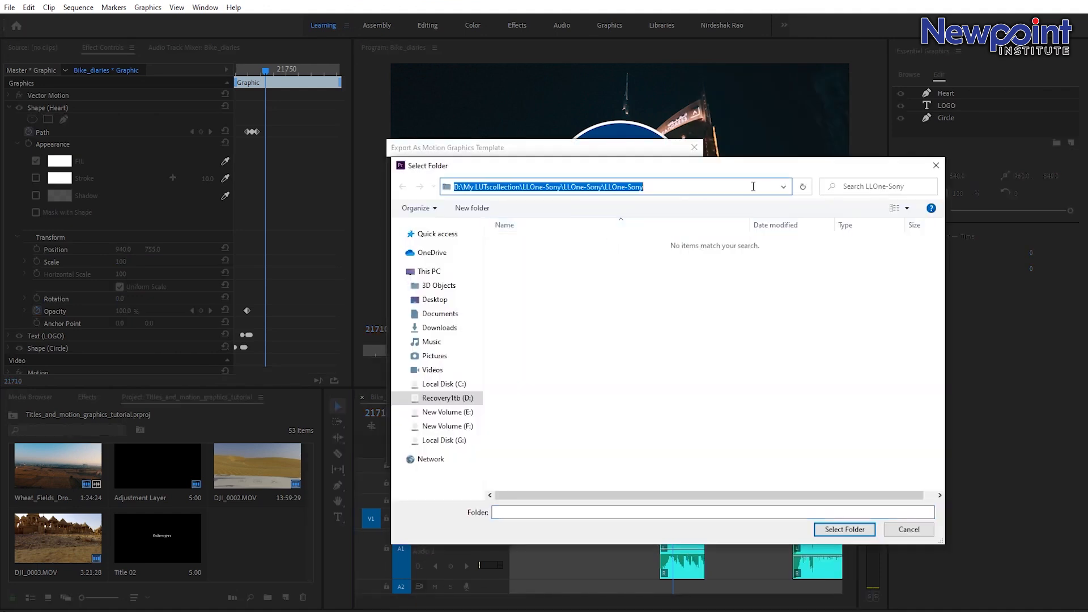
{"action": "type", "text": "F:\\My_MOGRT"}
{"action": "key", "text": "Return"}
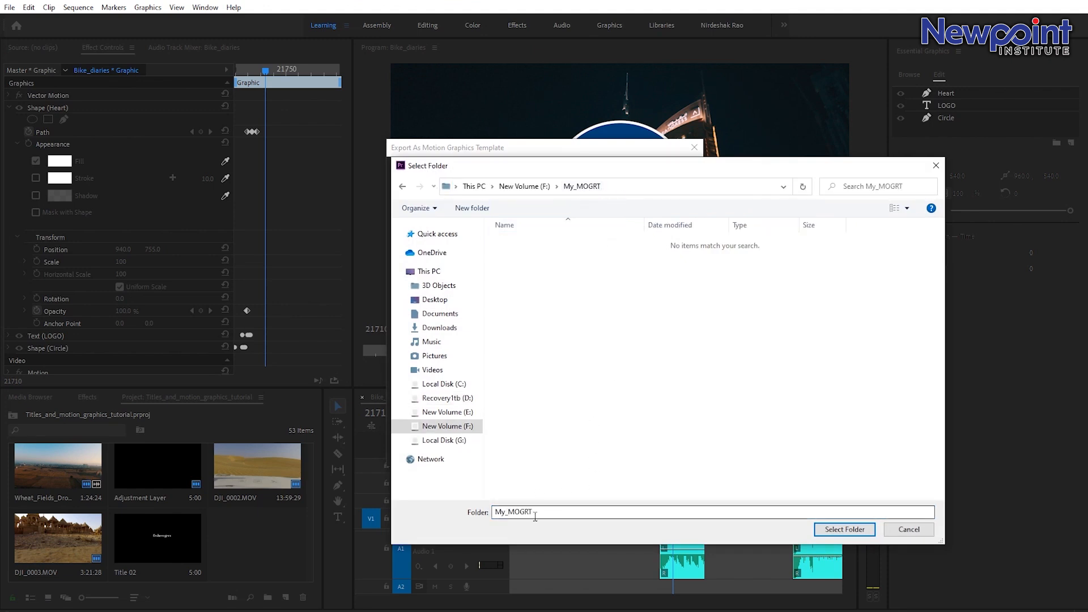
{"action": "left_click", "coordinate": [845, 530]}
Name the template RAO_LOGO_Blue and export it to the local drive.
{"action": "left_click", "coordinate": [555, 168]}
{"action": "type", "text": "LOGO_Blu"}
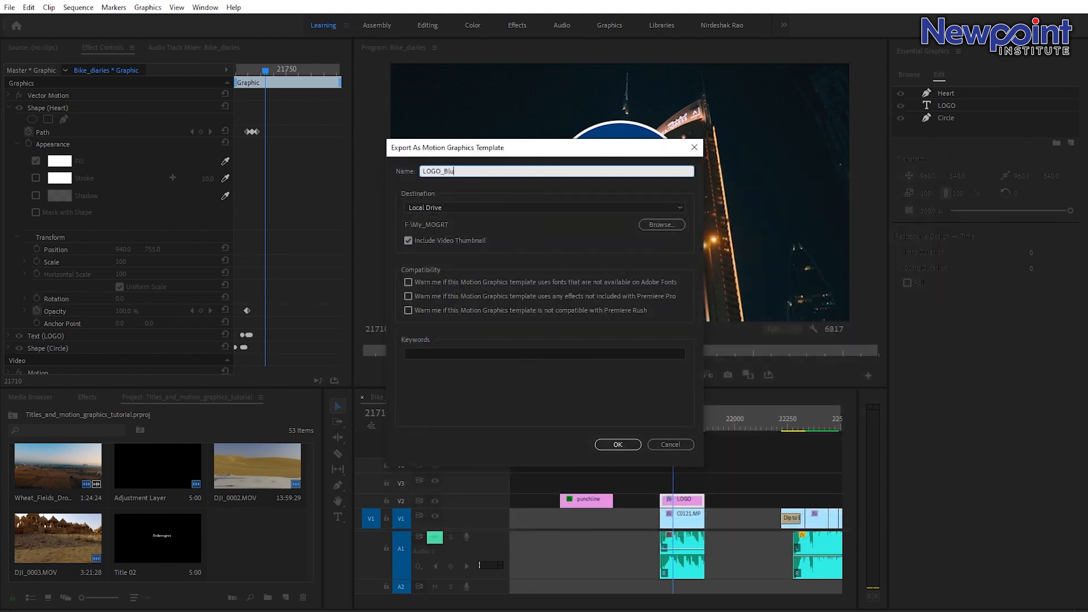
{"action": "type", "text": "RAO_"}
{"action": "left_click", "coordinate": [621, 445]}
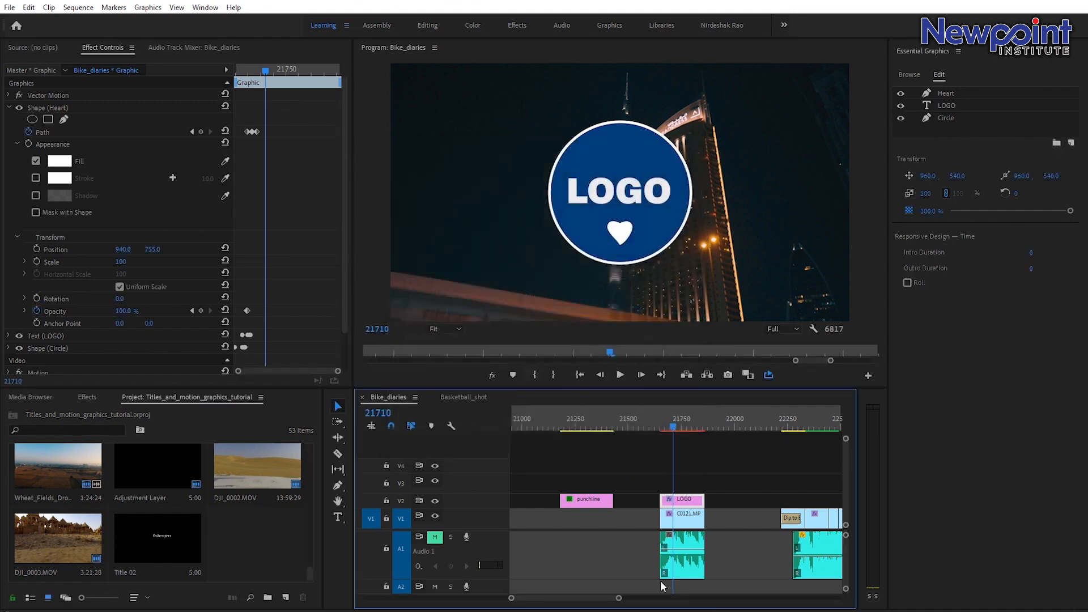
Install the RAO_LOGO_Blue template from the My_MOGRT folder into the Essential Graphics templates.
{"action": "left_click_drag", "start_coordinate": [620, 600], "coordinate": [640, 600]}
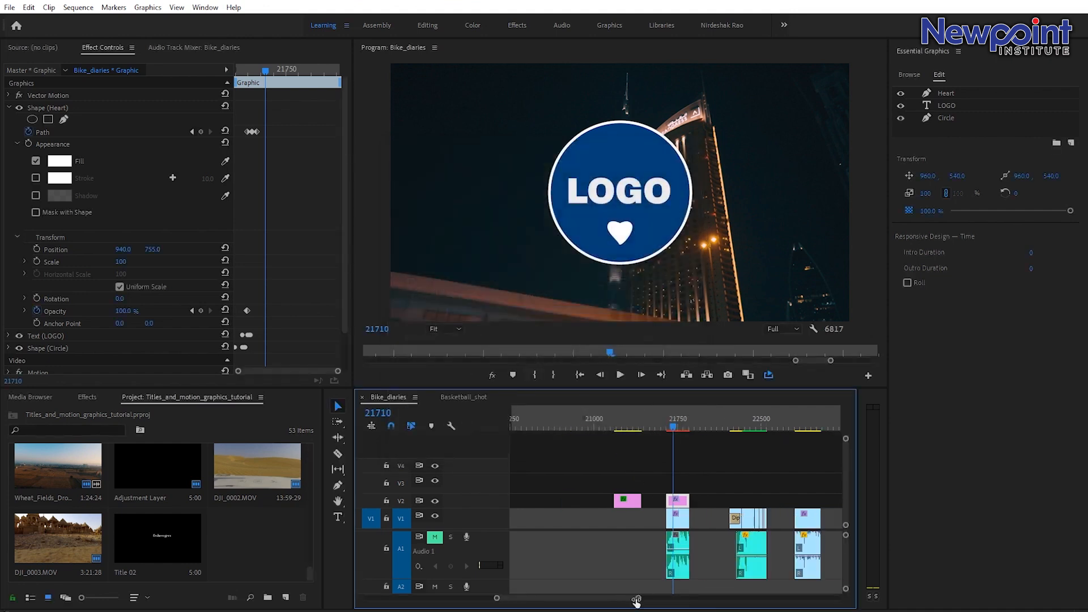
{"action": "left_click", "coordinate": [736, 432]}
{"action": "left_click_drag", "start_coordinate": [737, 431], "coordinate": [746, 432]}
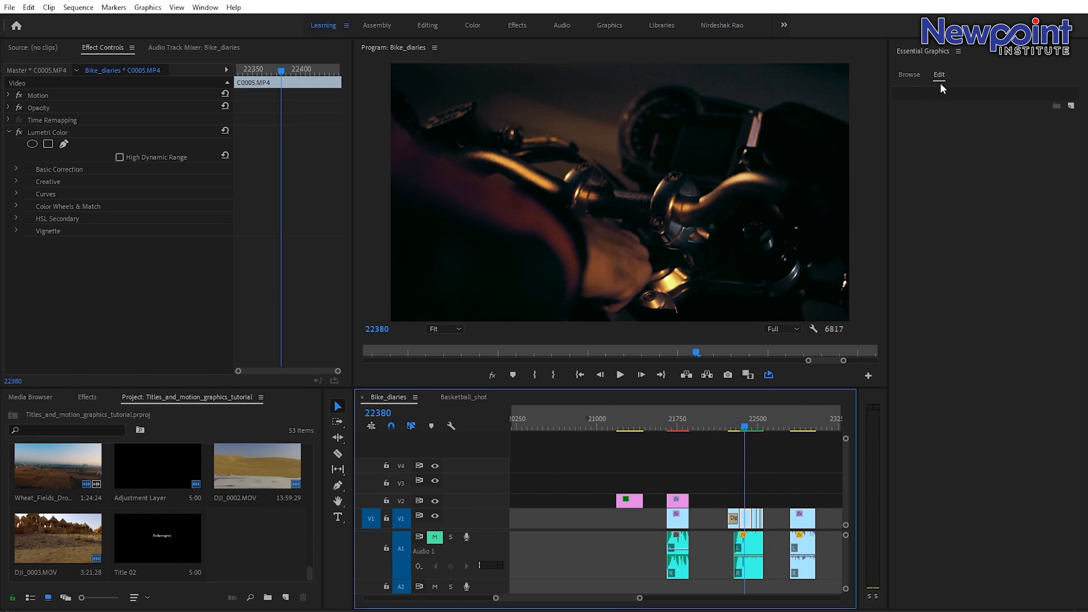
{"action": "left_click", "coordinate": [911, 74]}
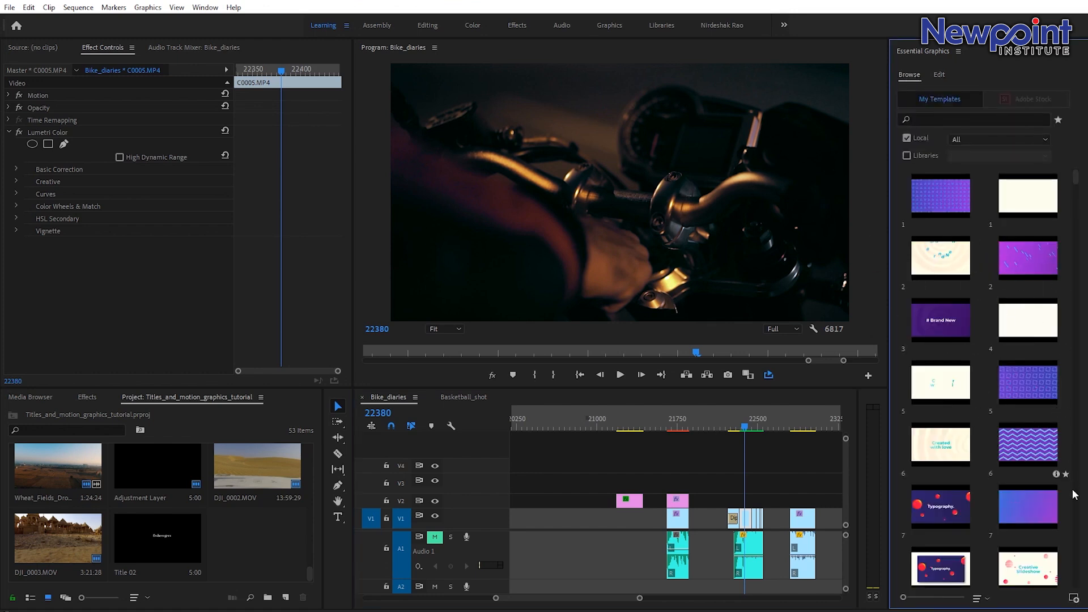
{"action": "left_click", "coordinate": [1075, 600]}
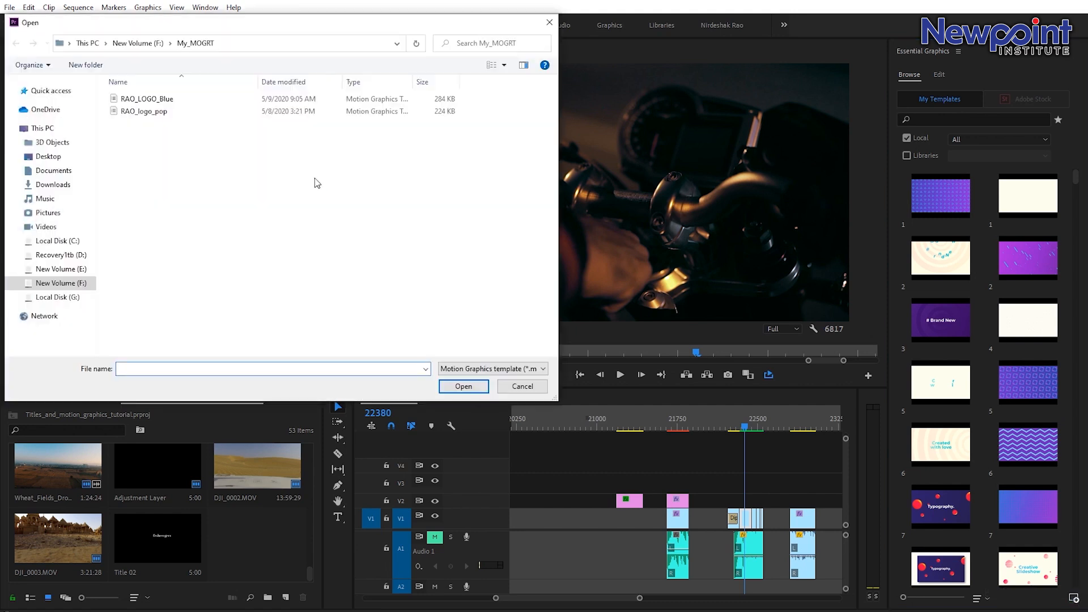
{"action": "left_click_drag", "start_coordinate": [211, 23], "coordinate": [257, 36]}
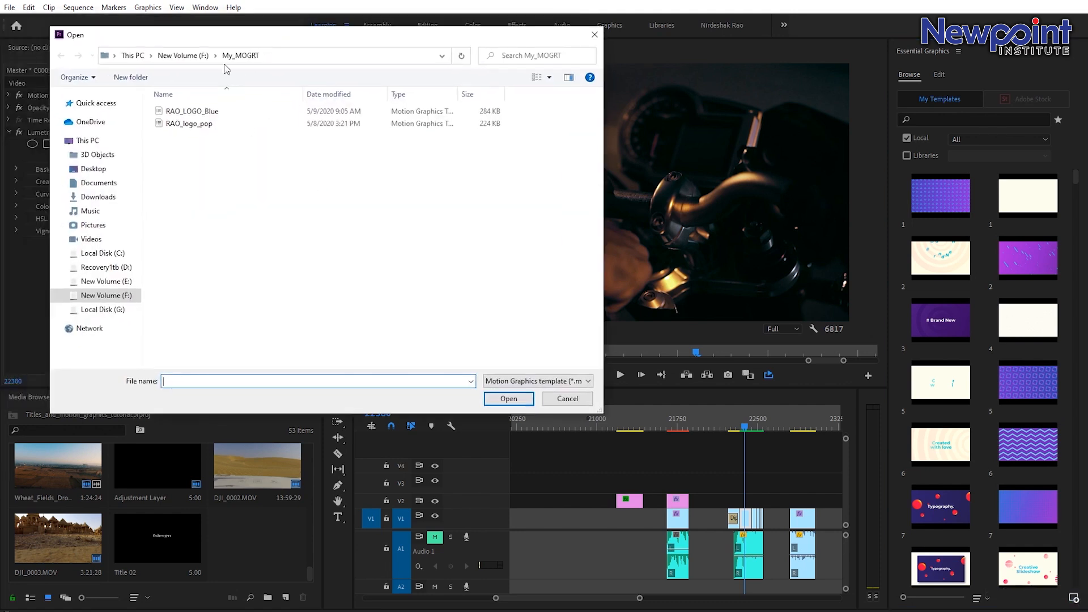
{"action": "left_click", "coordinate": [191, 115]}
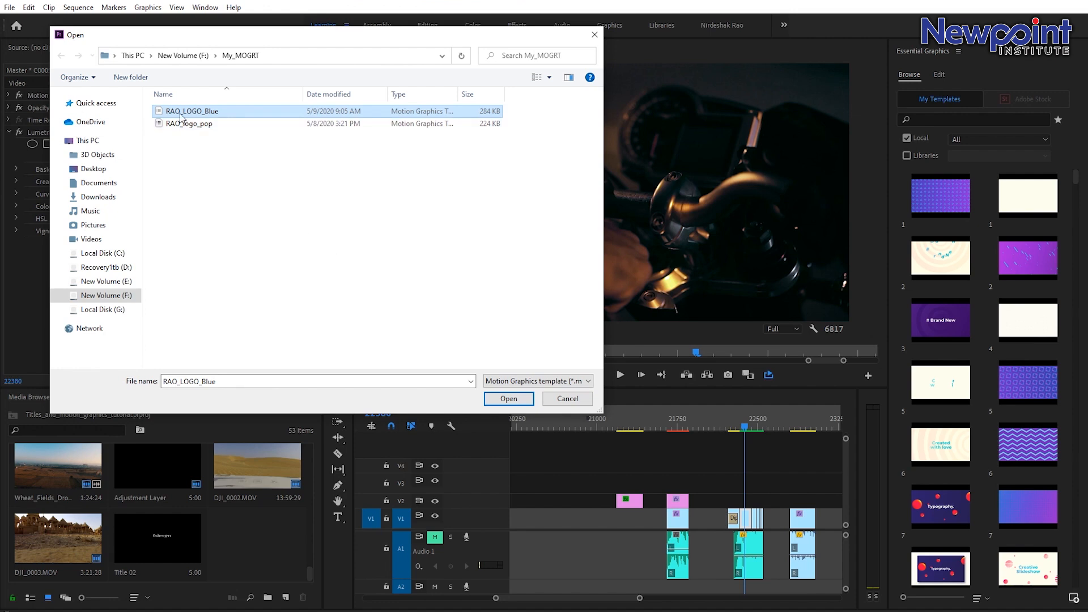
{"action": "left_click", "coordinate": [512, 399]}
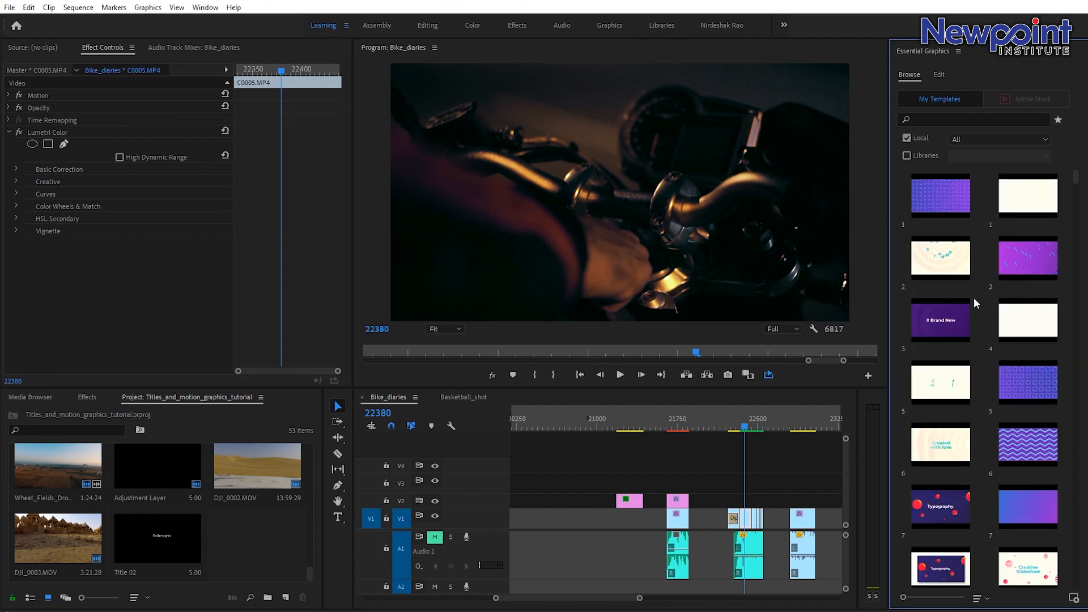
Search My Templates for RAO_logo_blue and place it on track V2 above the C0005 clip.
{"action": "left_click", "coordinate": [936, 117]}
{"action": "type", "text": "RAO"}
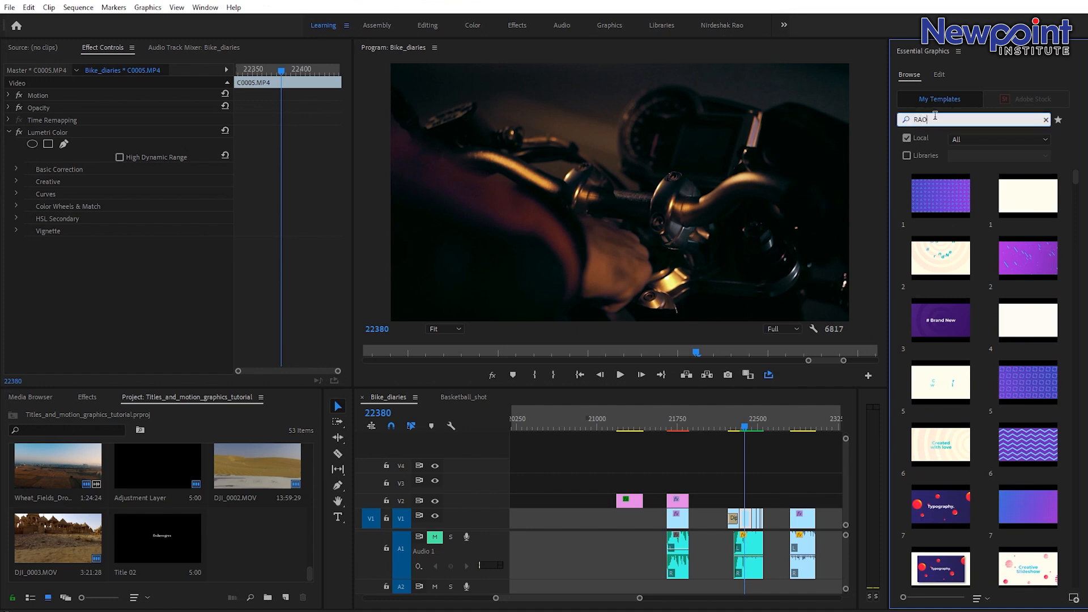
{"action": "type", "text": "_logo_blue"}
{"action": "key", "text": "Return"}
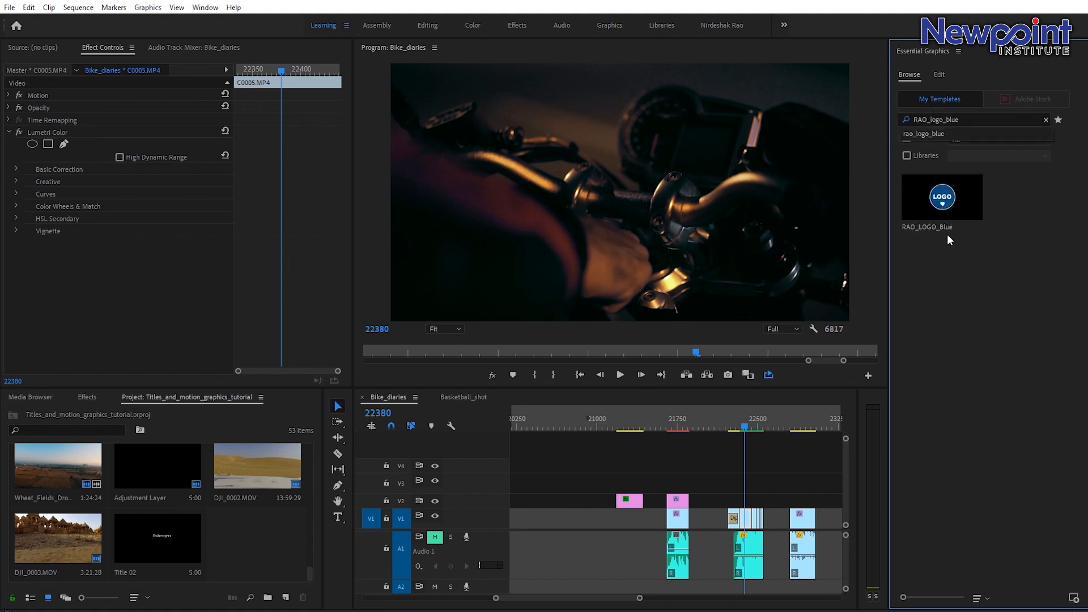
{"action": "left_click_drag", "start_coordinate": [957, 199], "coordinate": [748, 501]}
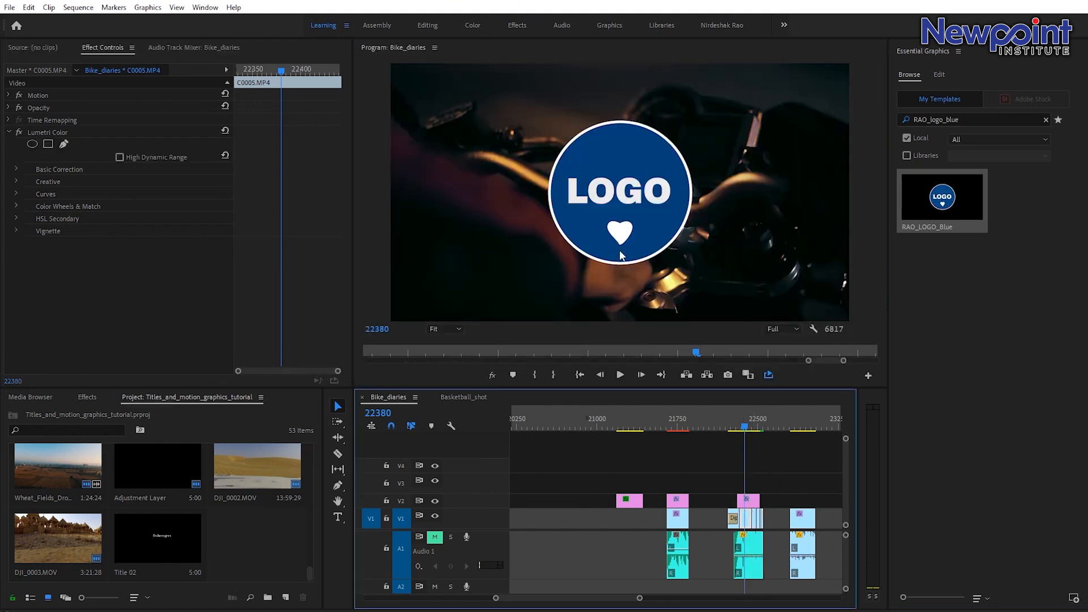
Play back the newly placed logo template clip.
{"action": "left_click", "coordinate": [739, 424]}
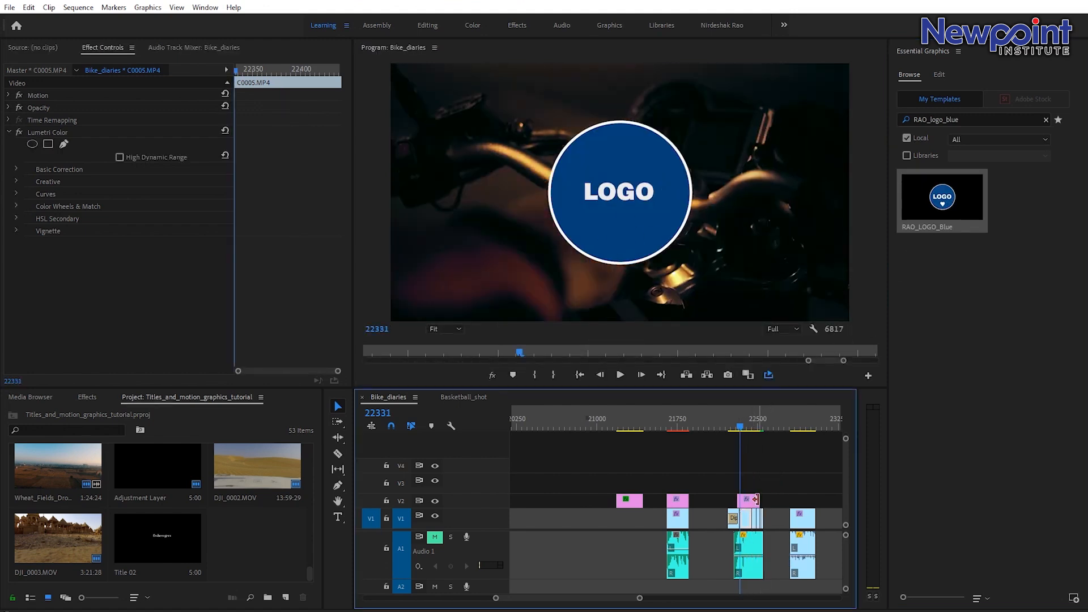
{"action": "left_click_drag", "start_coordinate": [759, 500], "coordinate": [761, 500]}
{"action": "key", "text": "space"}
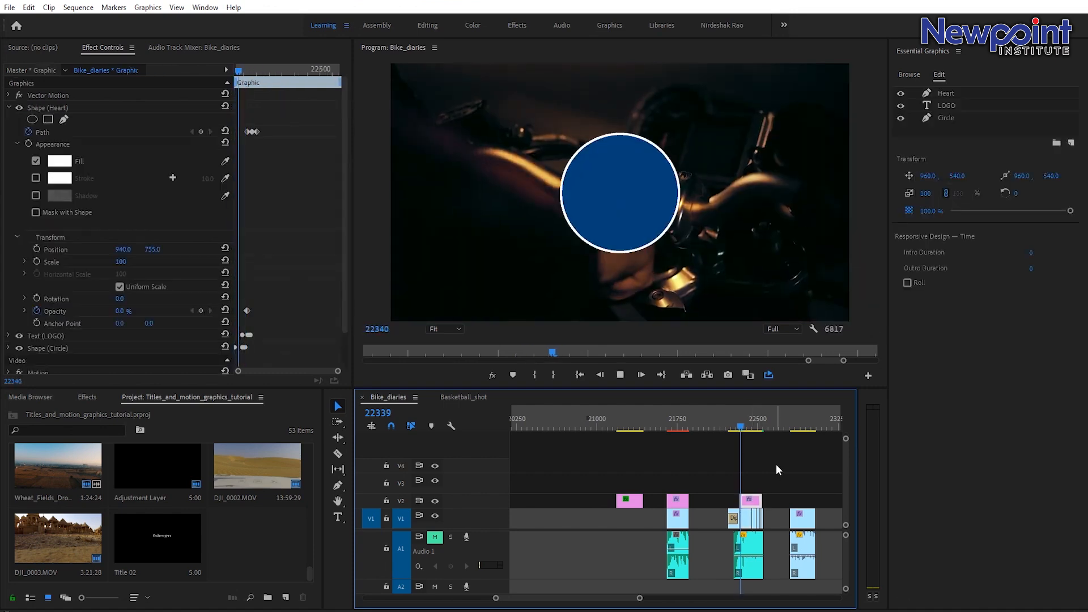
{"action": "key", "text": "space"}
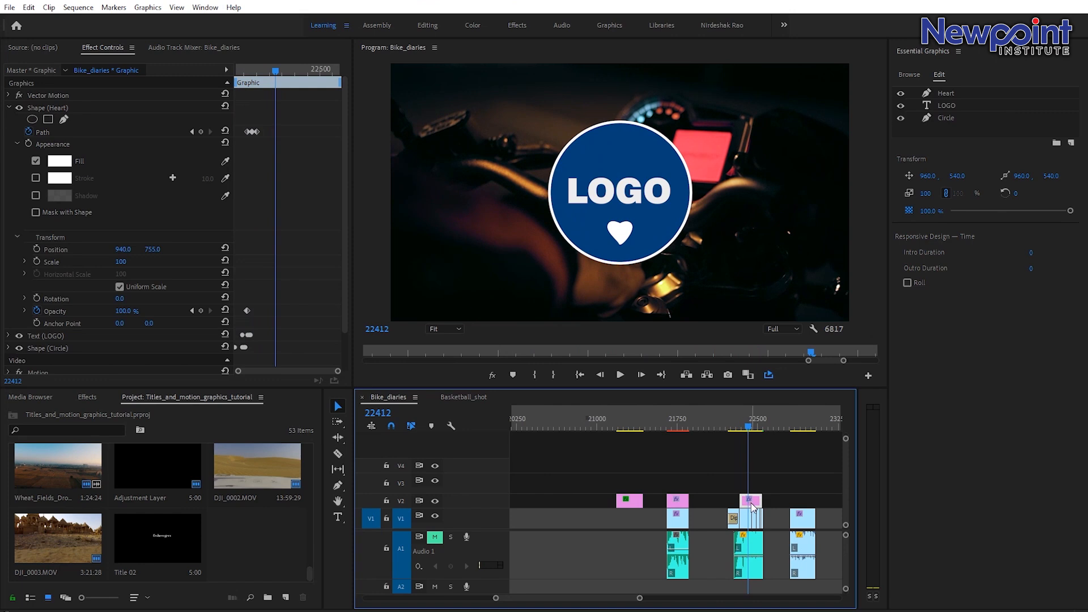
Replace the template's badge text with RAO.
{"action": "left_click", "coordinate": [952, 94]}
{"action": "left_click", "coordinate": [953, 107]}
{"action": "left_click", "coordinate": [952, 118]}
{"action": "left_click", "coordinate": [951, 95]}
{"action": "left_click", "coordinate": [950, 107]}
{"action": "left_click", "coordinate": [950, 118]}
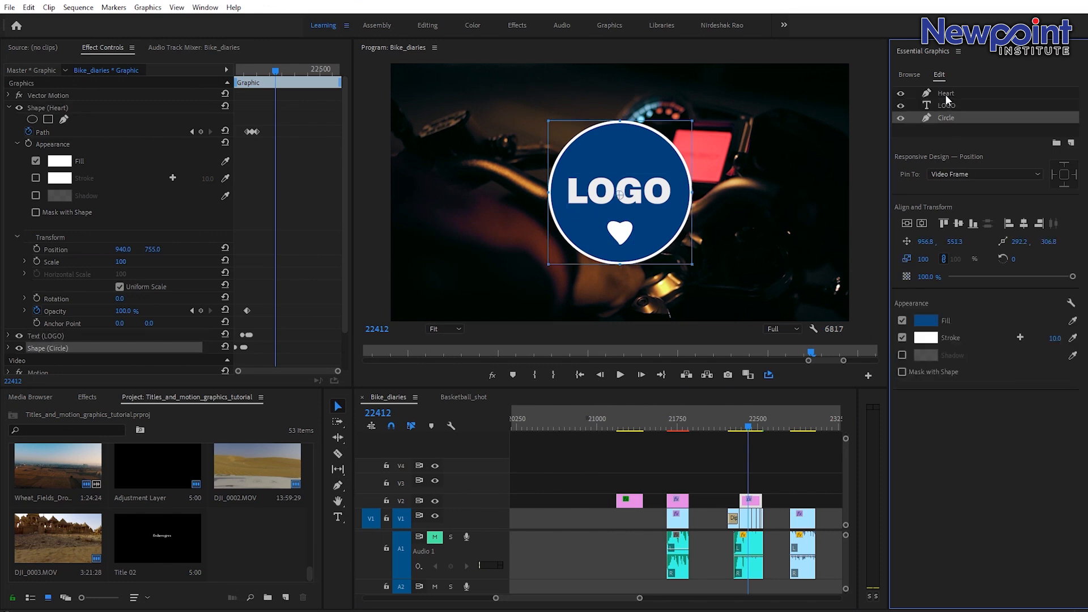
{"action": "left_click", "coordinate": [927, 105]}
{"action": "type", "text": "RAO"}
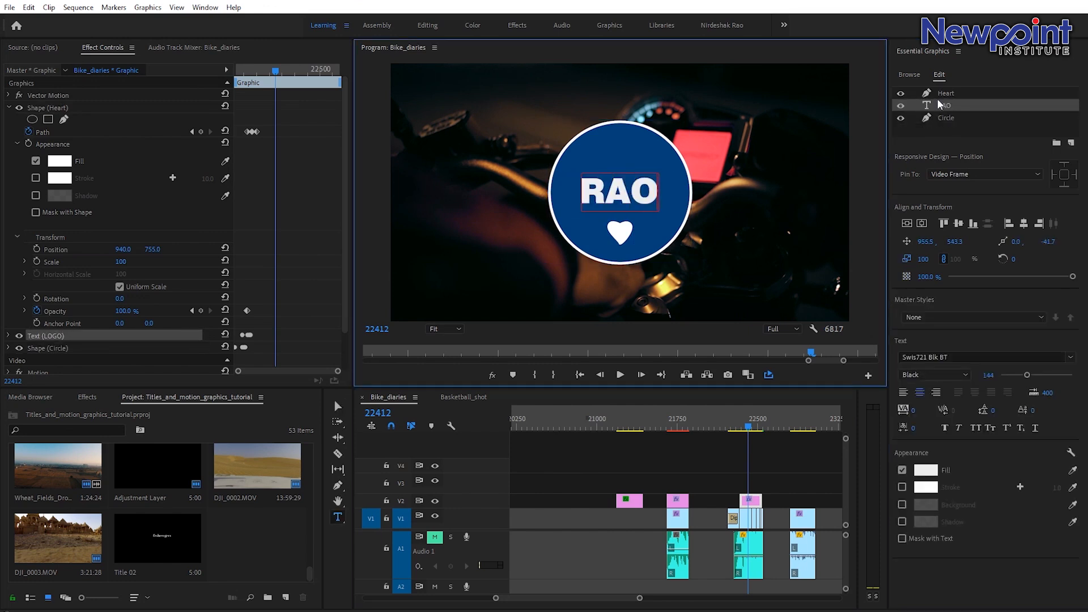
Change the circle layer's fill colour to yellow.
{"action": "left_click", "coordinate": [936, 93]}
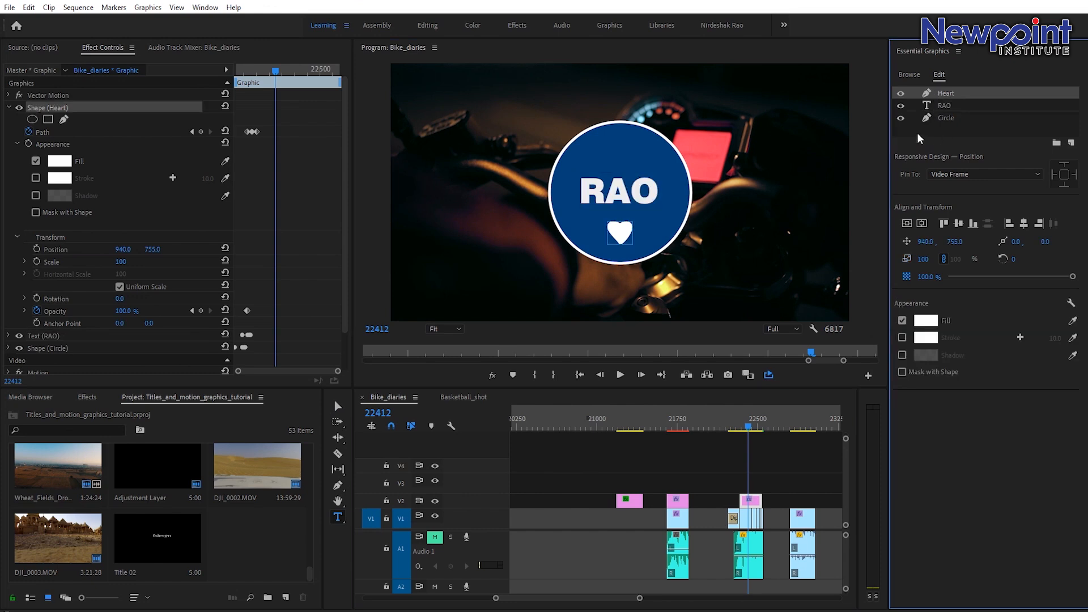
{"action": "left_click", "coordinate": [938, 119]}
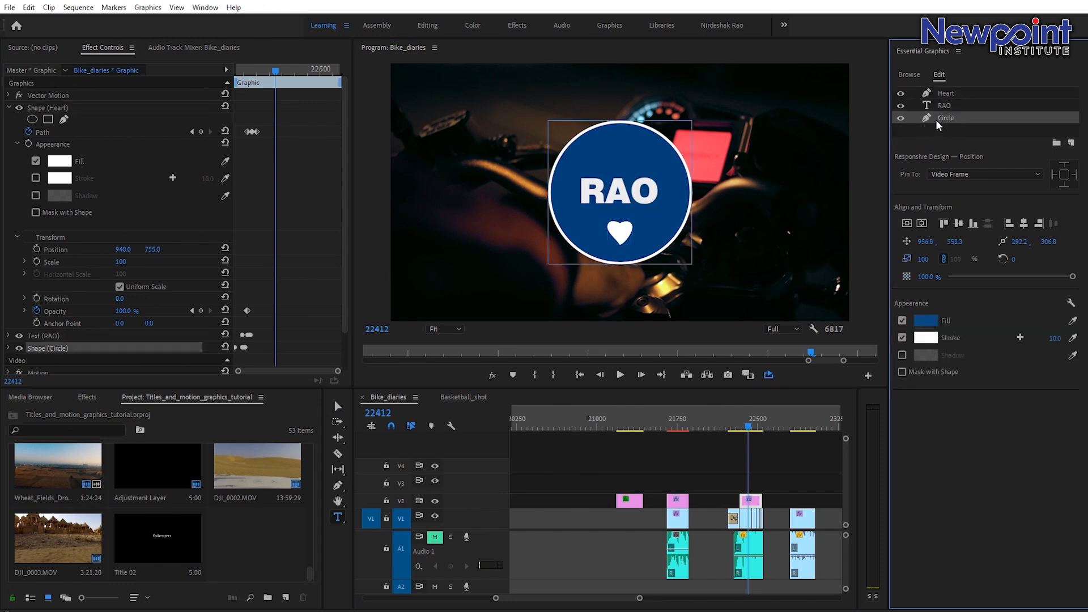
{"action": "left_click", "coordinate": [930, 324]}
{"action": "left_click", "coordinate": [578, 288]}
{"action": "left_click_drag", "start_coordinate": [558, 410], "coordinate": [565, 420]}
{"action": "left_click", "coordinate": [674, 248]}
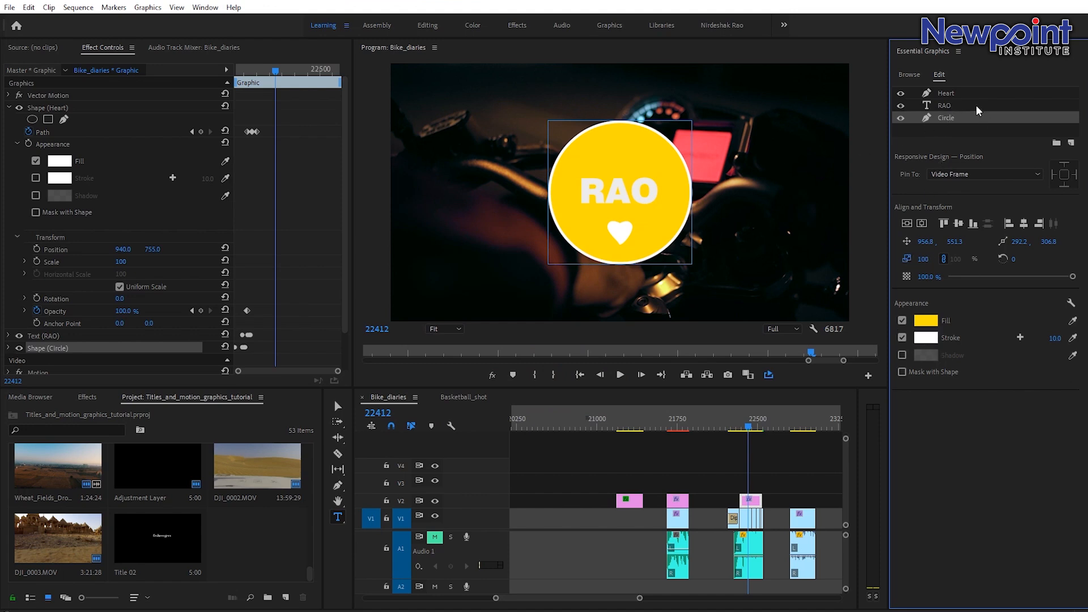
Set the RAO text's fill colour to 232222.
{"action": "left_click", "coordinate": [950, 105]}
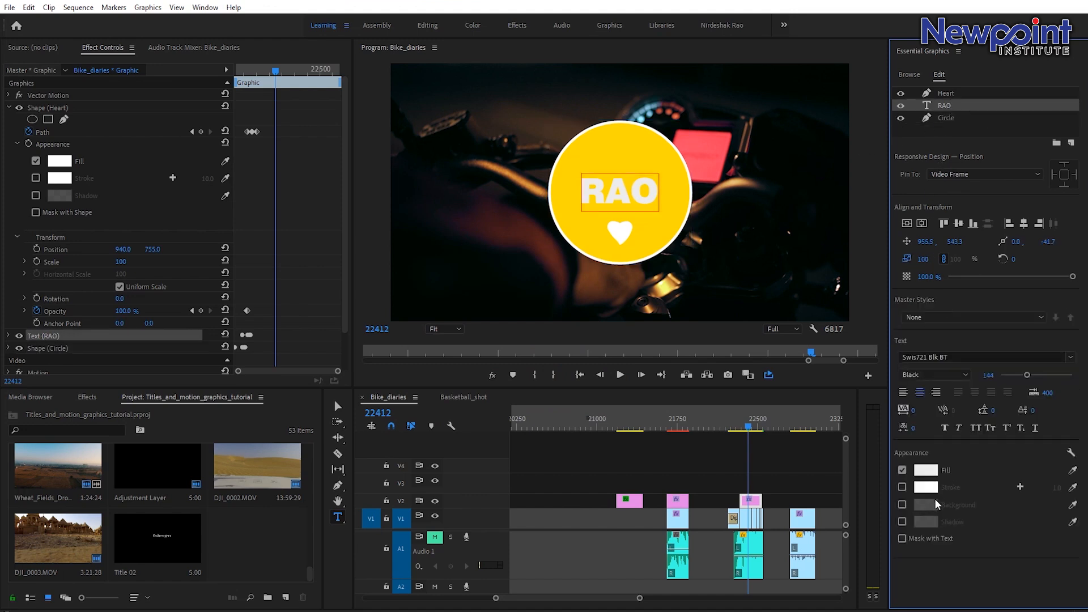
{"action": "left_click", "coordinate": [926, 470]}
{"action": "left_click_drag", "start_coordinate": [777, 352], "coordinate": [723, 328]}
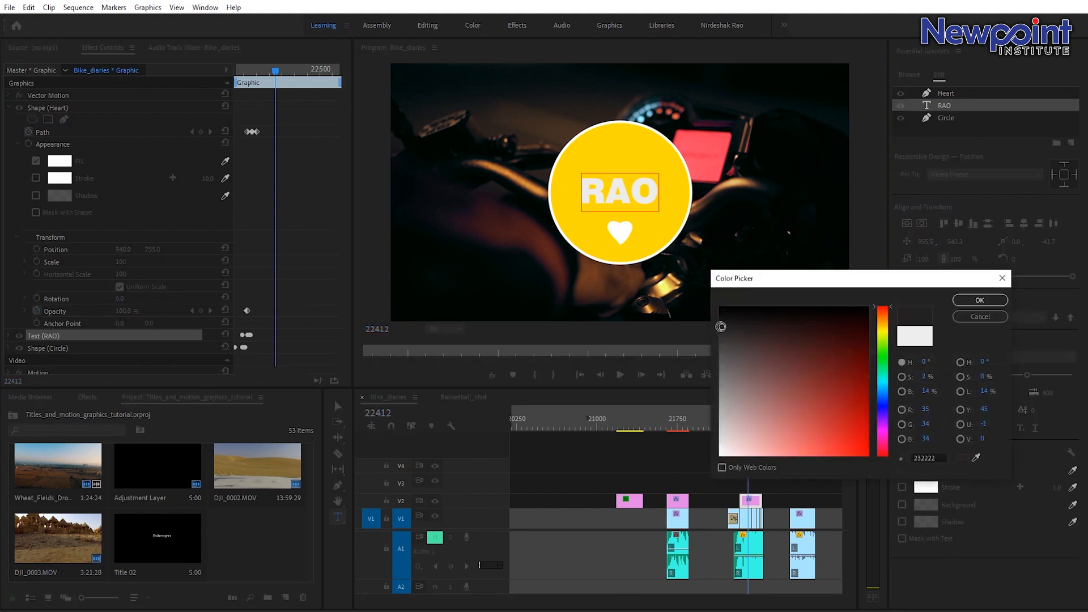
{"action": "left_click", "coordinate": [985, 304]}
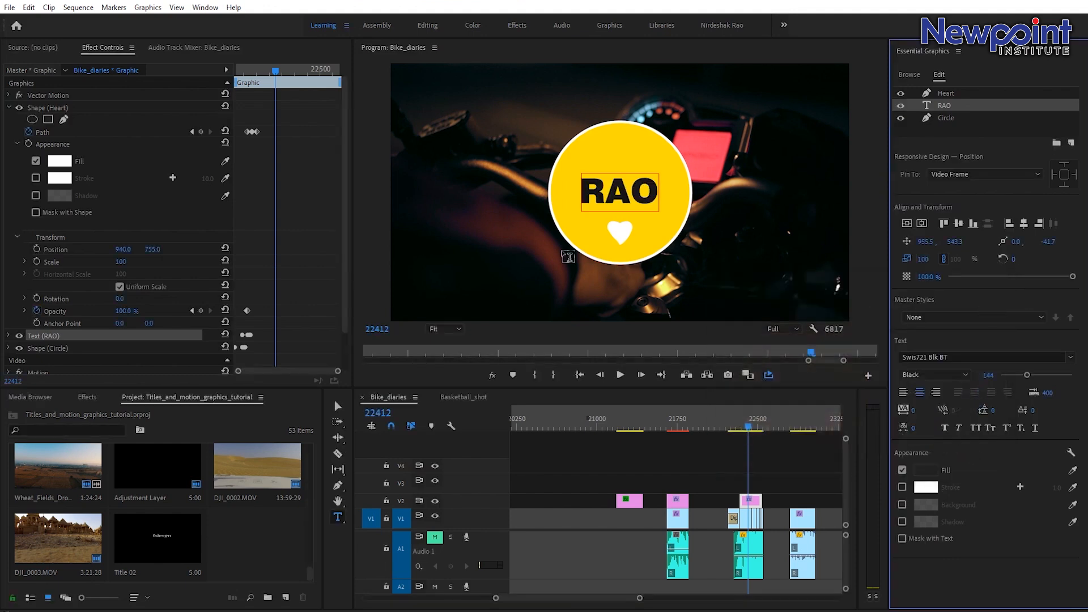
Try to set the heart layer's fill colour to 005CE7.
{"action": "left_click", "coordinate": [945, 94]}
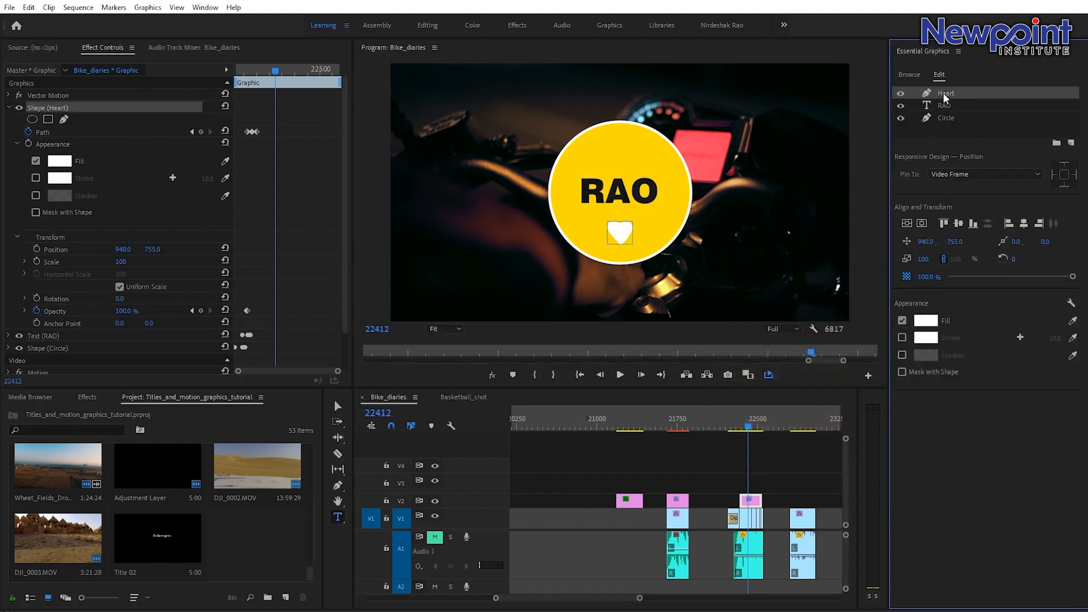
{"action": "left_click", "coordinate": [926, 321]}
{"action": "left_click", "coordinate": [577, 355]}
{"action": "left_click", "coordinate": [563, 401]}
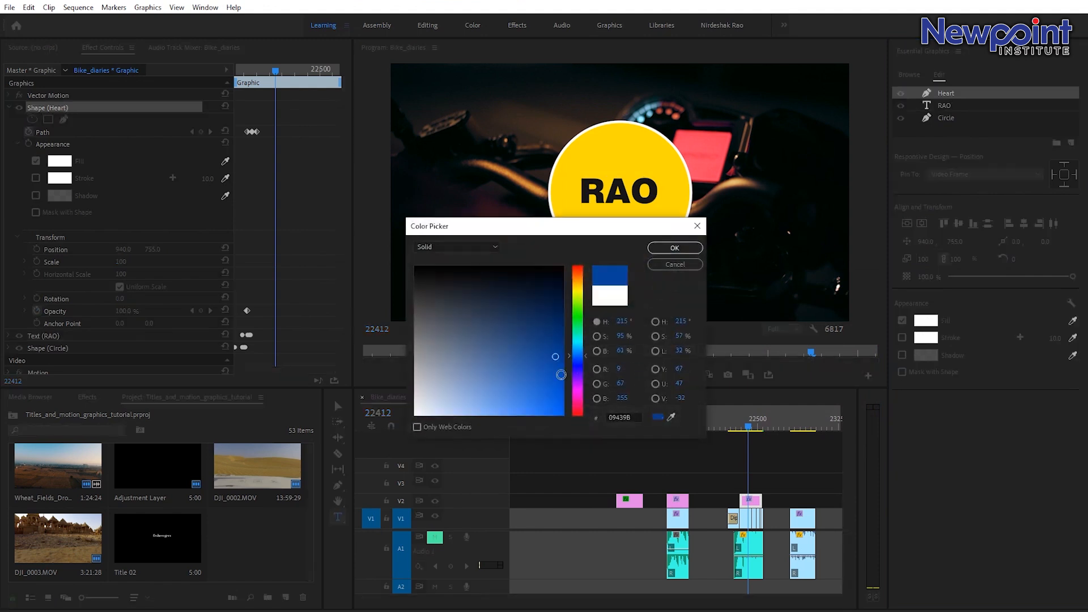
{"action": "left_click", "coordinate": [700, 251]}
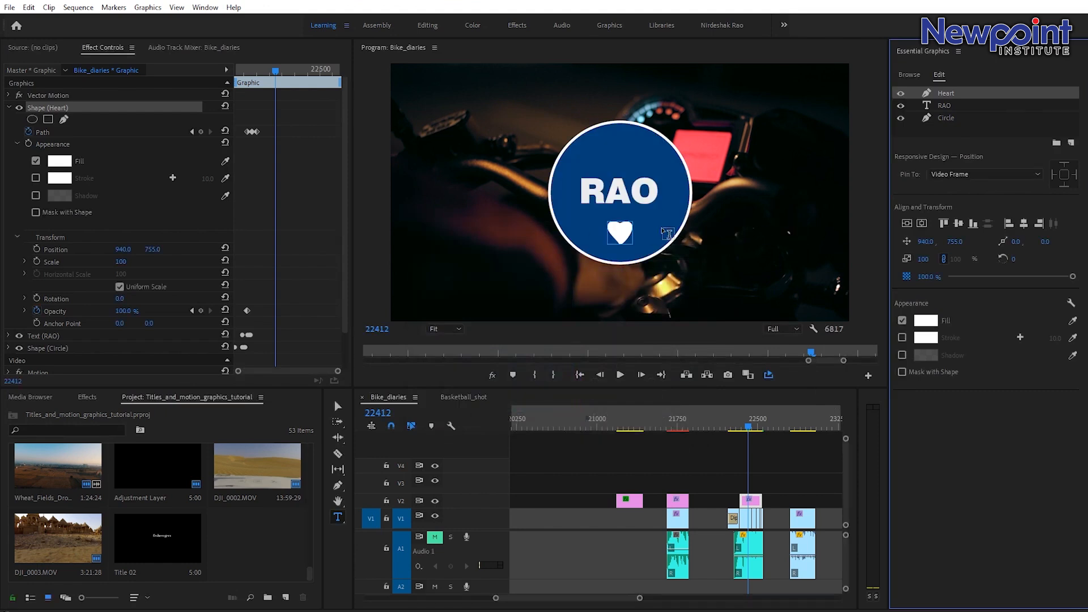
Switch to the Selection tool and deselect the graphic in the timeline.
{"action": "key", "text": "v"}
{"action": "left_click", "coordinate": [762, 473]}
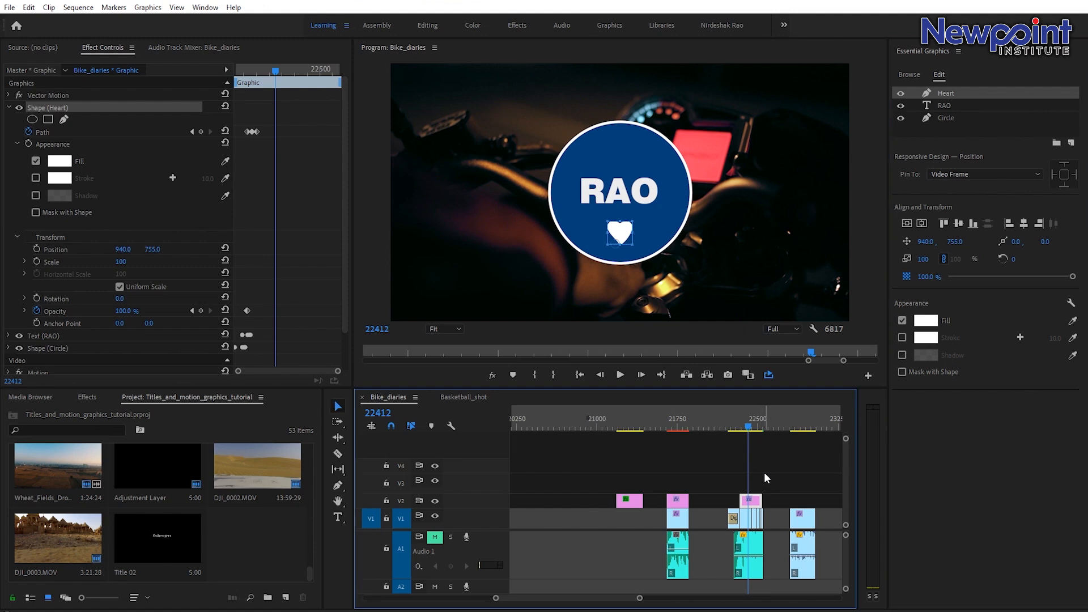
{"action": "left_click_drag", "start_coordinate": [641, 598], "coordinate": [674, 601]}
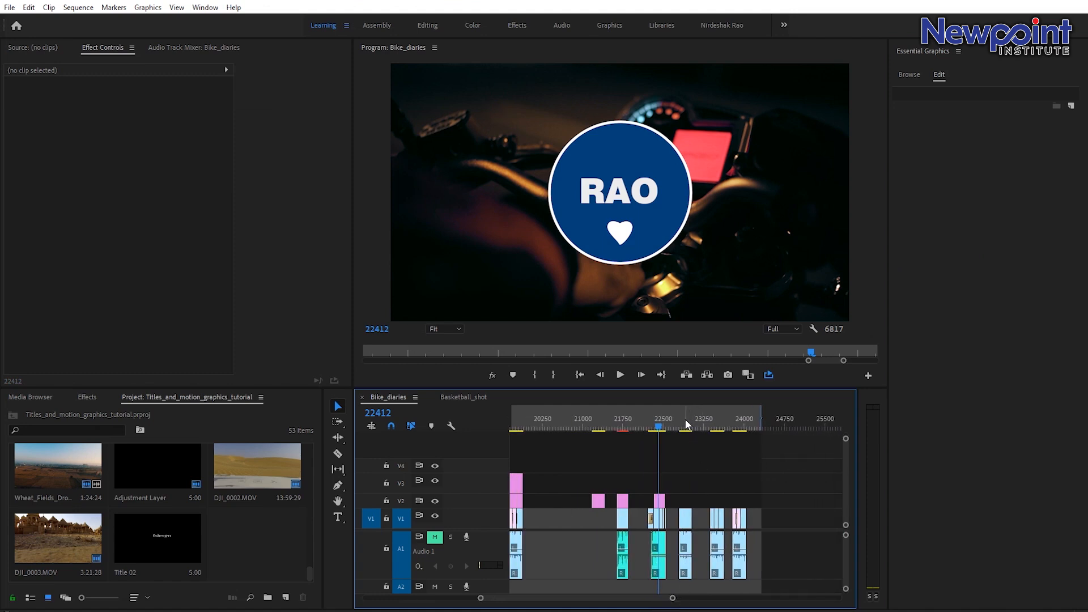
{"action": "left_click_drag", "start_coordinate": [673, 599], "coordinate": [697, 598]}
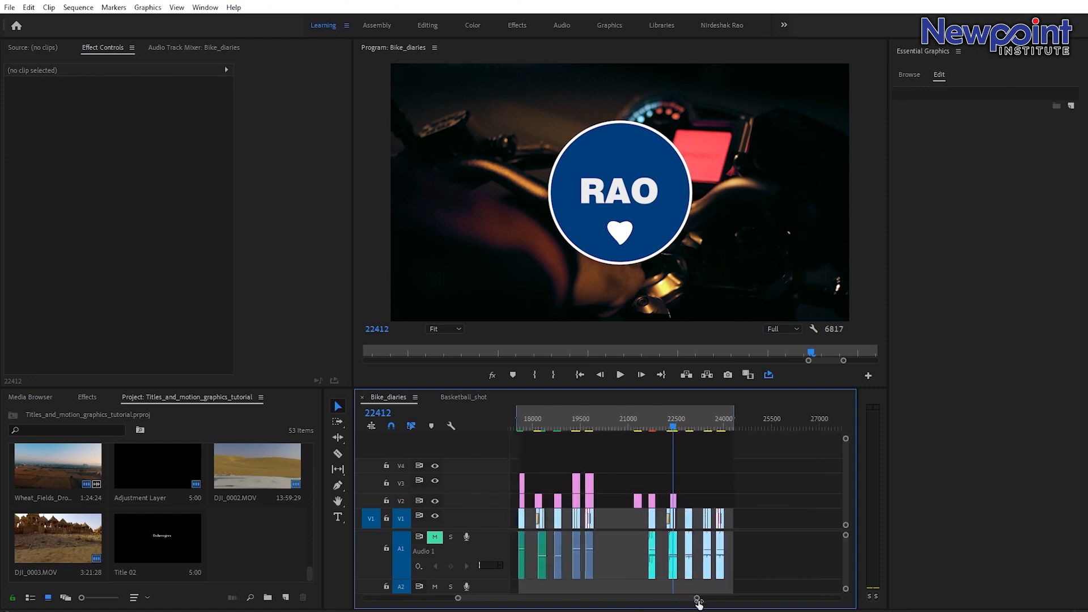
Play back the sequence from around the 18800 frame mark.
{"action": "left_click", "coordinate": [561, 417]}
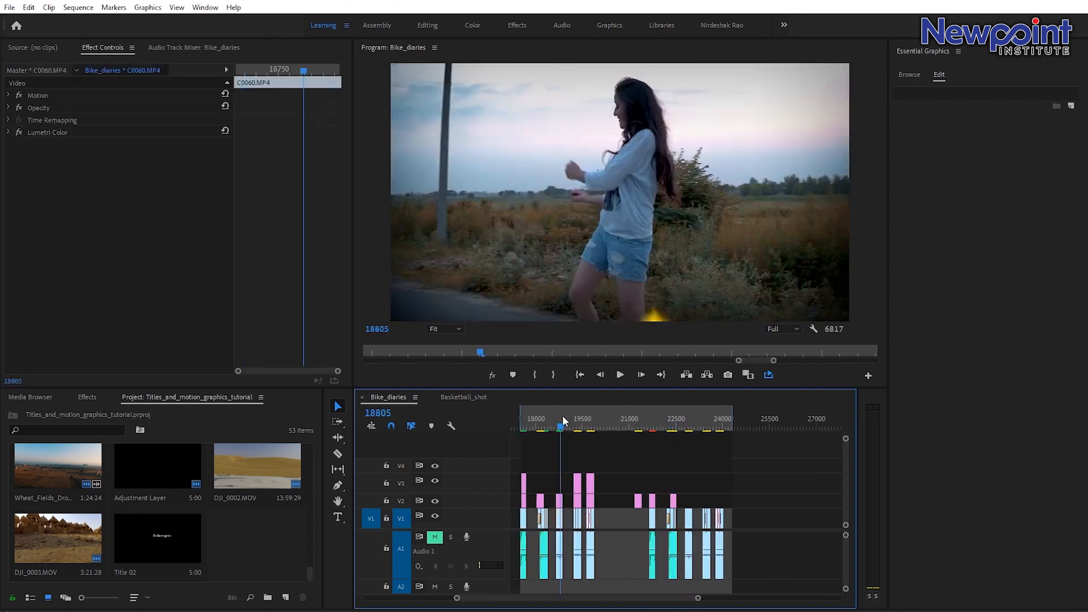
{"action": "left_click_drag", "start_coordinate": [560, 415], "coordinate": [560, 413]}
{"action": "key", "text": "space"}
{"action": "left_click", "coordinate": [557, 412]}
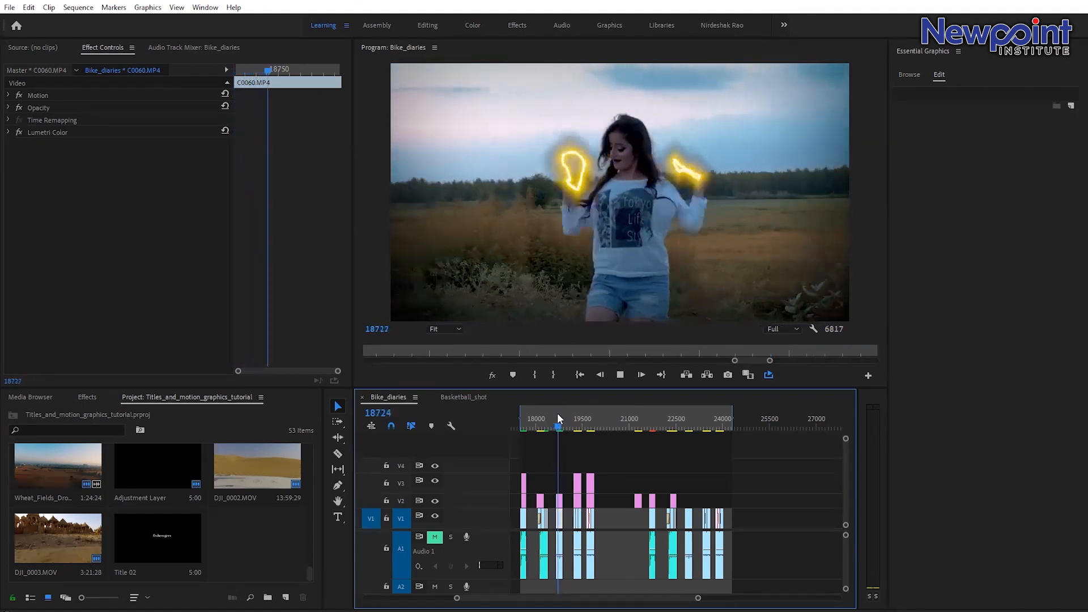
{"action": "key", "text": "space"}
{"action": "left_click", "coordinate": [554, 413]}
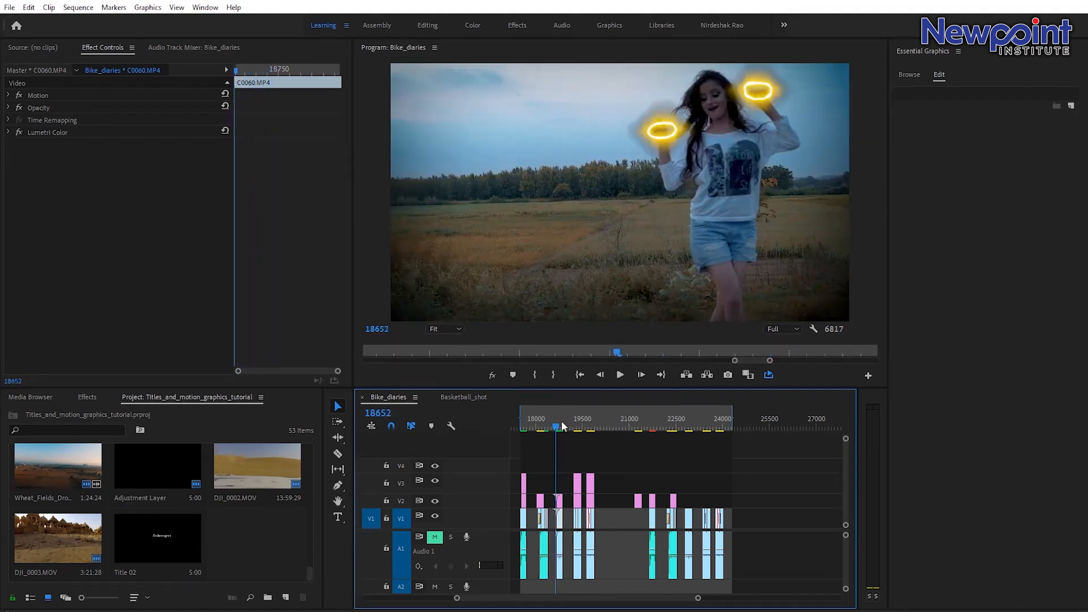
Play back the sequence from frame 18652, unmuting and then re-muting the Audio 1 track.
{"action": "left_click", "coordinate": [438, 542]}
{"action": "key", "text": "space"}
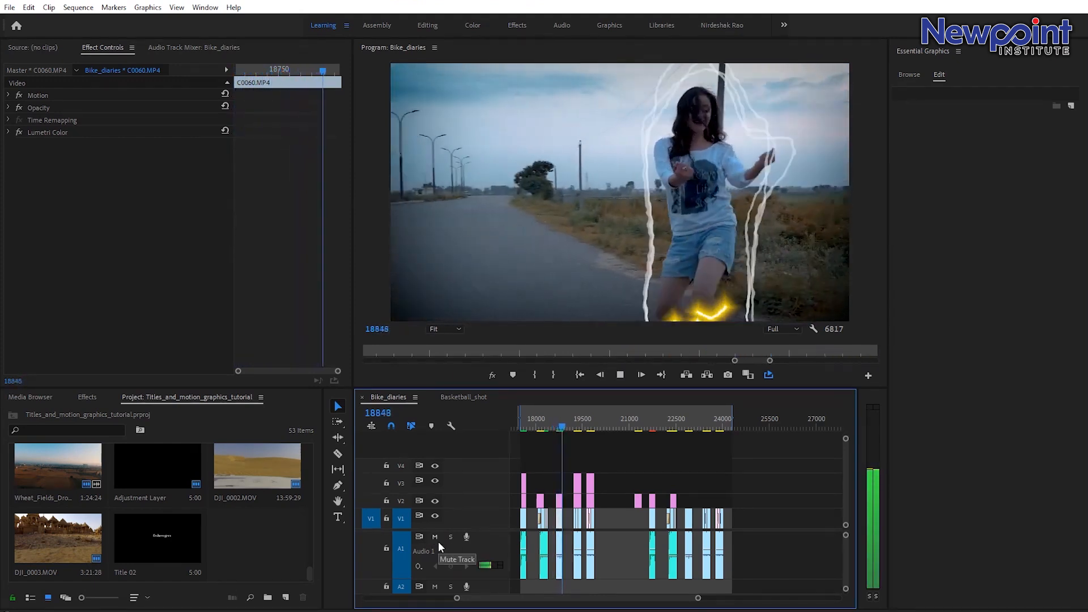
{"action": "left_click", "coordinate": [563, 415]}
{"action": "left_click_drag", "start_coordinate": [563, 414], "coordinate": [560, 411]}
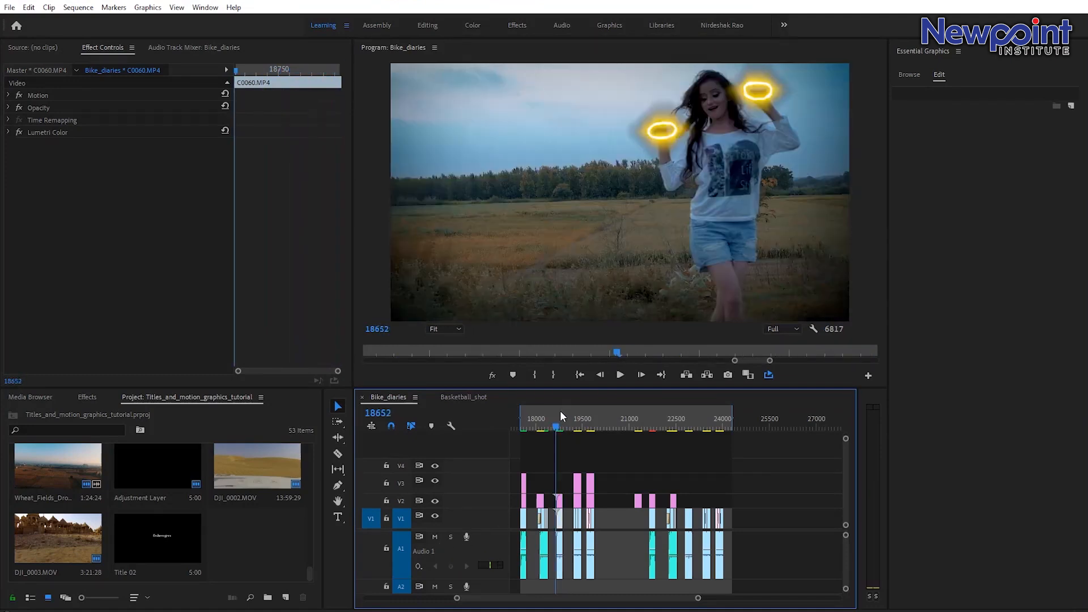
{"action": "left_click", "coordinate": [435, 537]}
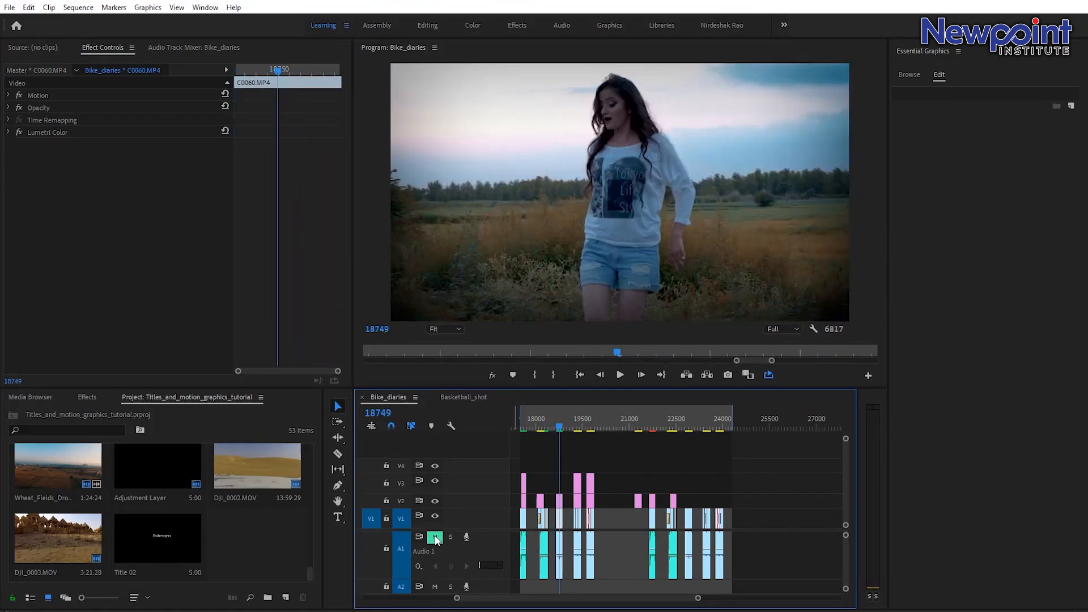
{"action": "left_click_drag", "start_coordinate": [564, 423], "coordinate": [558, 421]}
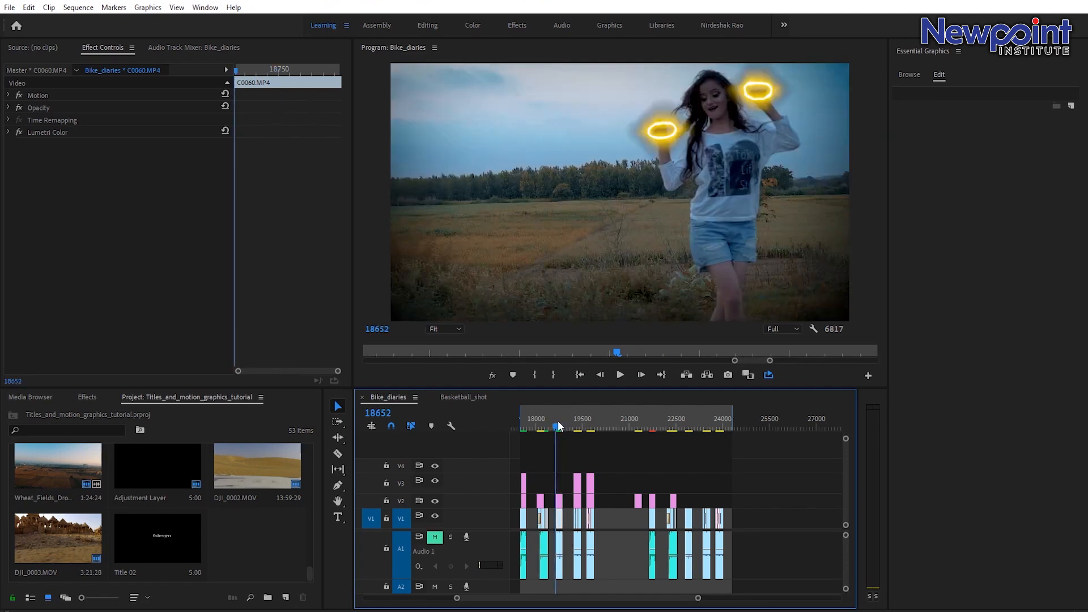
{"action": "key", "text": "space"}
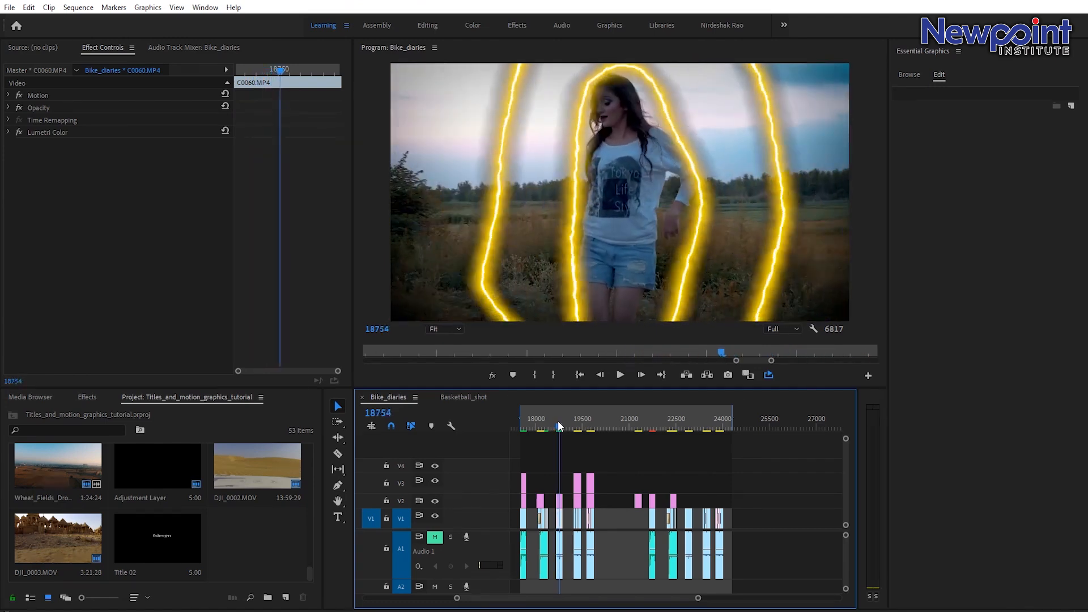
At frame 22801, draw a small ellipse over the woman's raised left hand and turn off its fill, keeping the white stroke.
{"action": "left_click", "coordinate": [670, 422]}
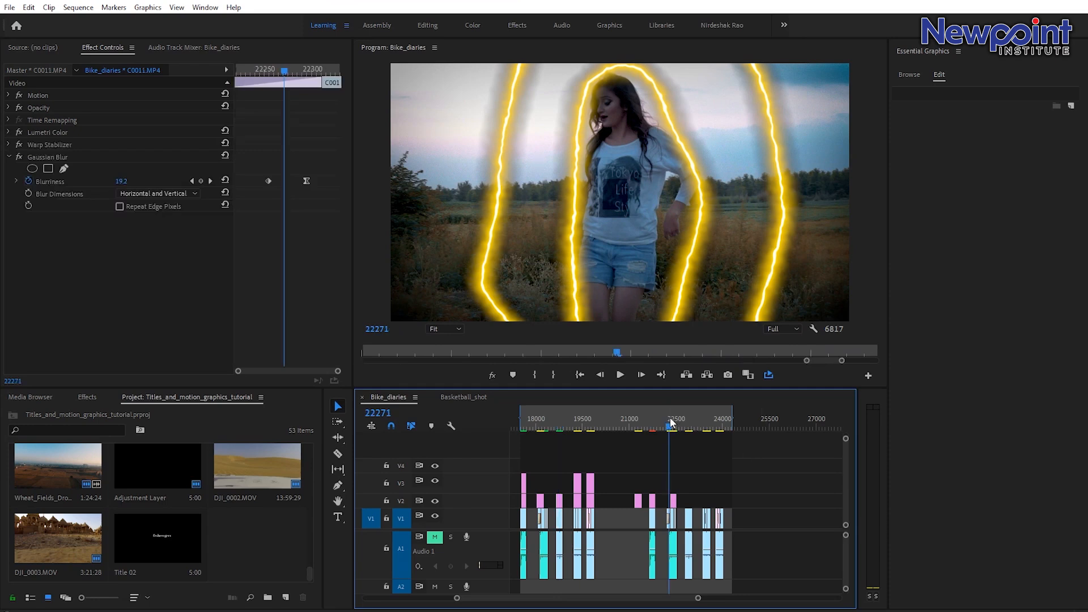
{"action": "left_click_drag", "start_coordinate": [670, 420], "coordinate": [690, 430]}
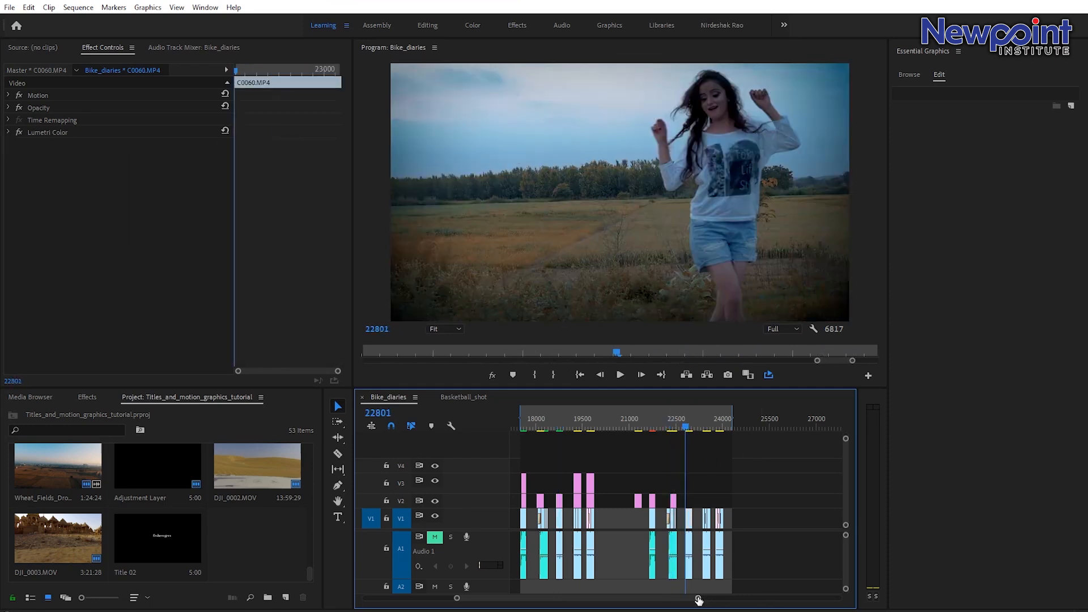
{"action": "left_click_drag", "start_coordinate": [698, 599], "coordinate": [648, 598]}
{"action": "left_click_drag", "start_coordinate": [675, 425], "coordinate": [675, 426]}
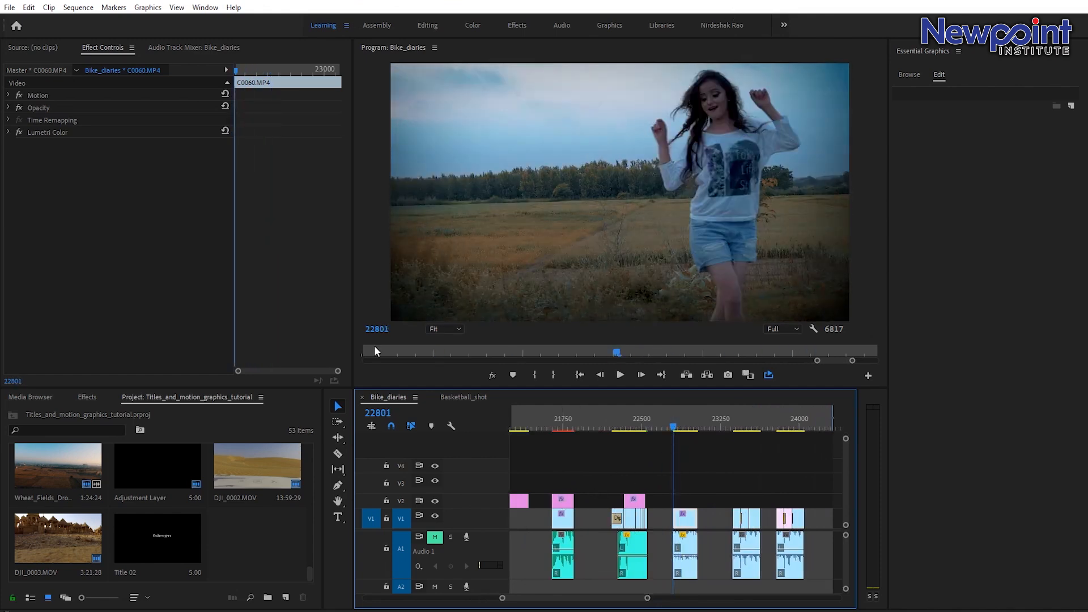
{"action": "left_click", "coordinate": [337, 485]}
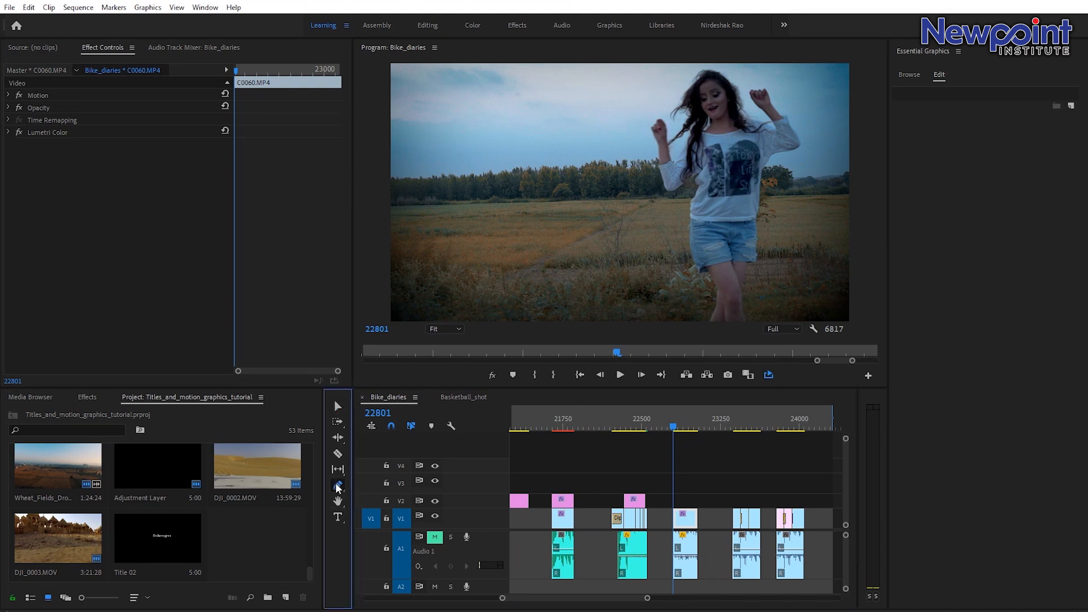
{"action": "left_click", "coordinate": [376, 510]}
{"action": "left_click_drag", "start_coordinate": [643, 113], "coordinate": [660, 128]}
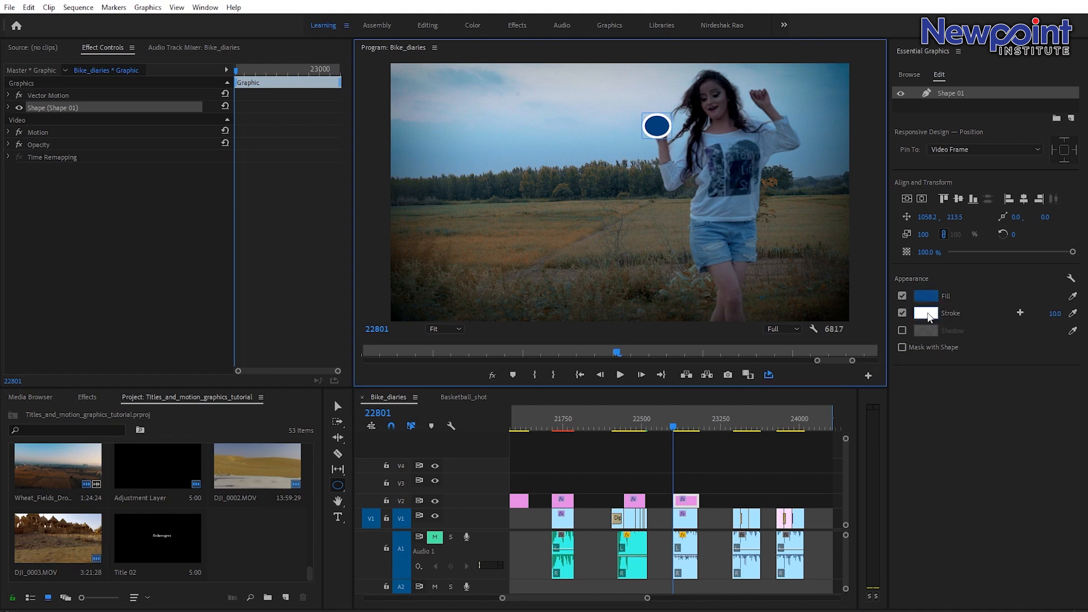
{"action": "left_click", "coordinate": [902, 296]}
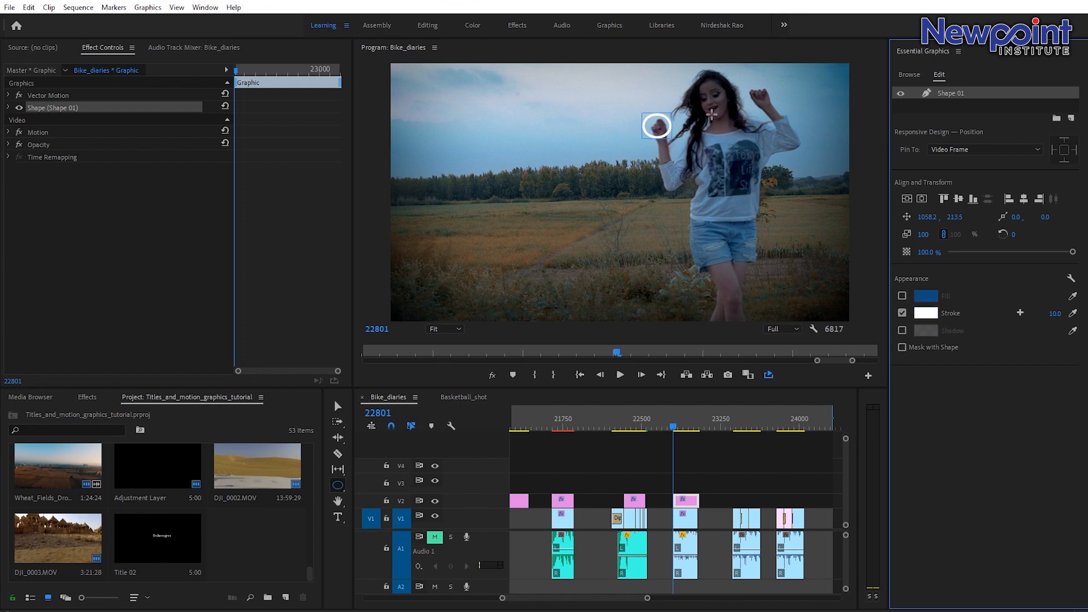
Draw a second stroke-only circle over the woman's other hand and rename the first shape layer circle_01.
{"action": "left_click_drag", "start_coordinate": [745, 84], "coordinate": [754, 92]}
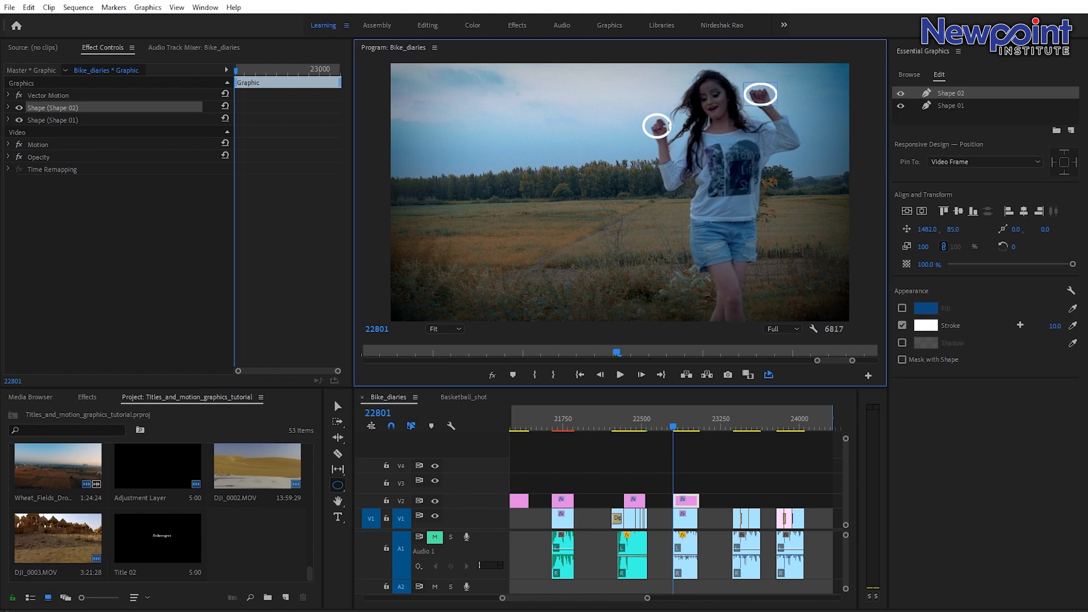
{"action": "left_click", "coordinate": [947, 105]}
{"action": "double_click", "coordinate": [946, 105]}
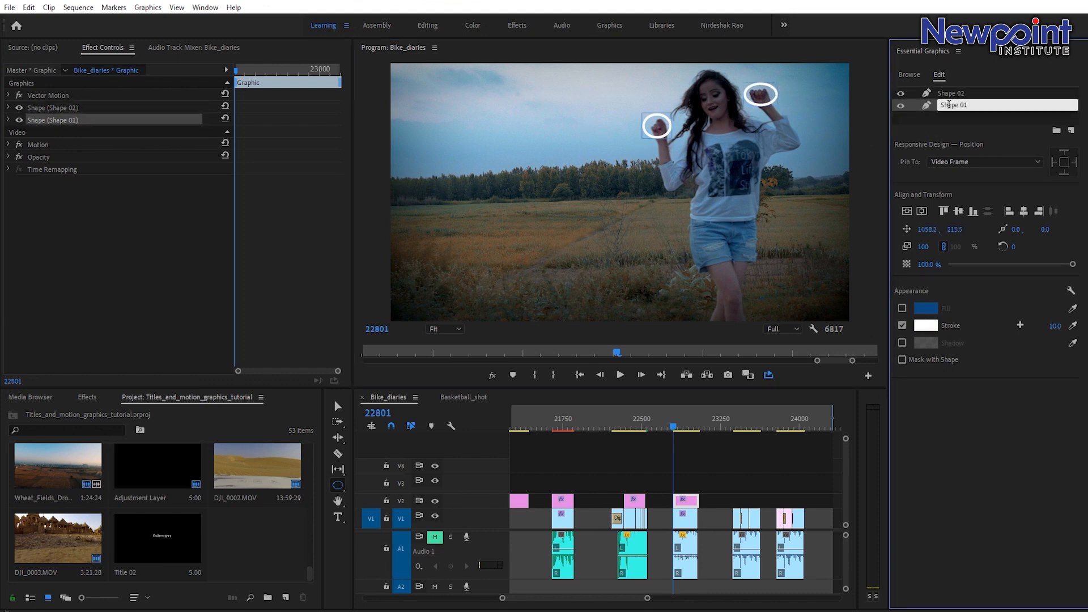
{"action": "type", "text": "circle_01"}
{"action": "key", "text": "Return"}
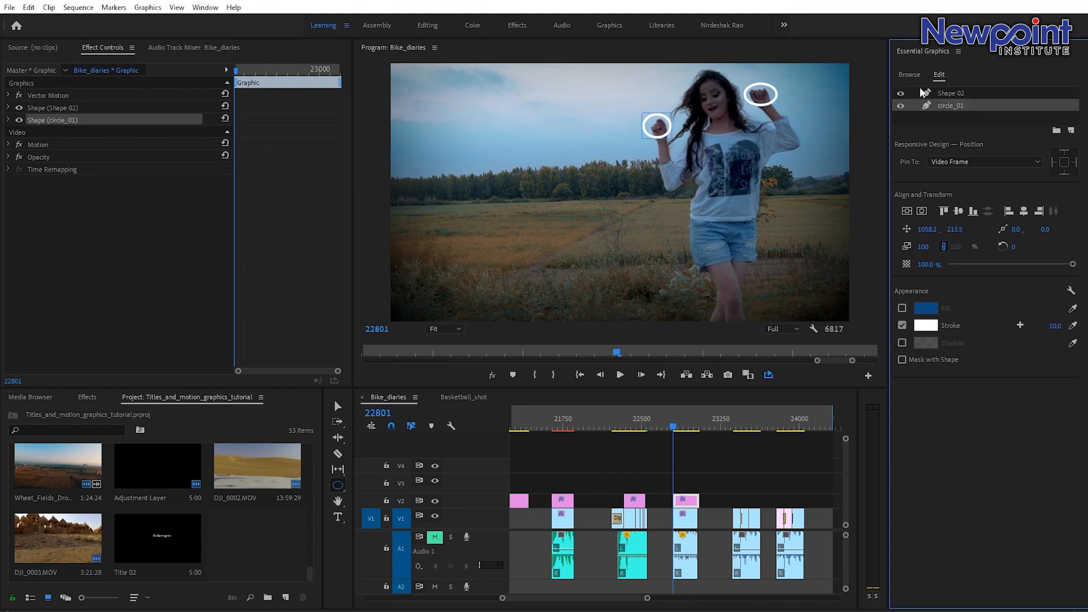
Rename the second shape layer circle_02.
{"action": "left_click", "coordinate": [954, 93]}
{"action": "double_click", "coordinate": [962, 93]}
{"action": "key", "text": "Escape"}
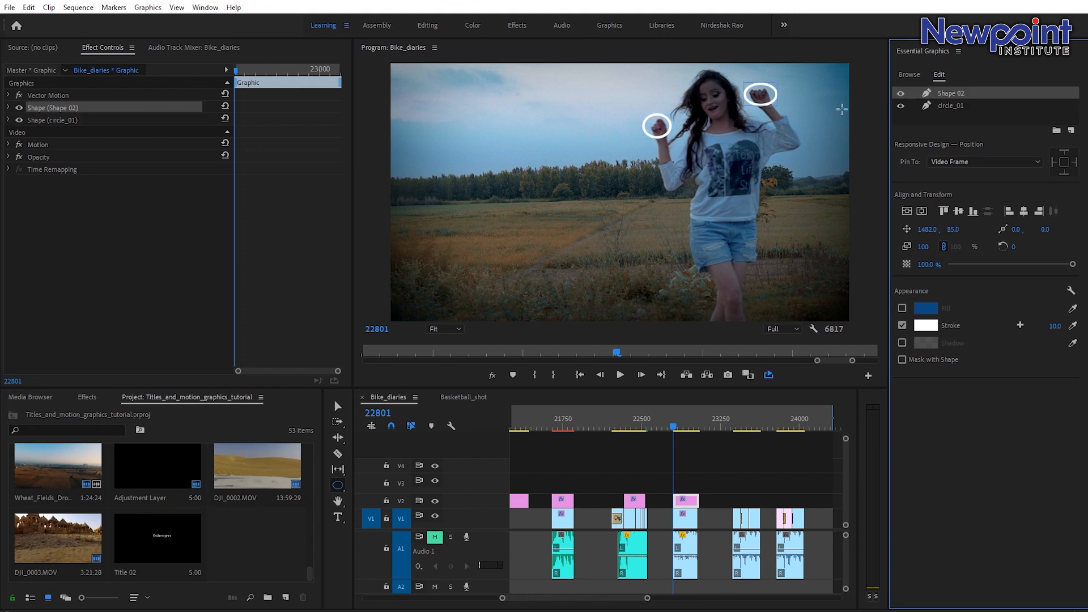
{"action": "double_click", "coordinate": [943, 95]}
{"action": "type", "text": "circle_"}
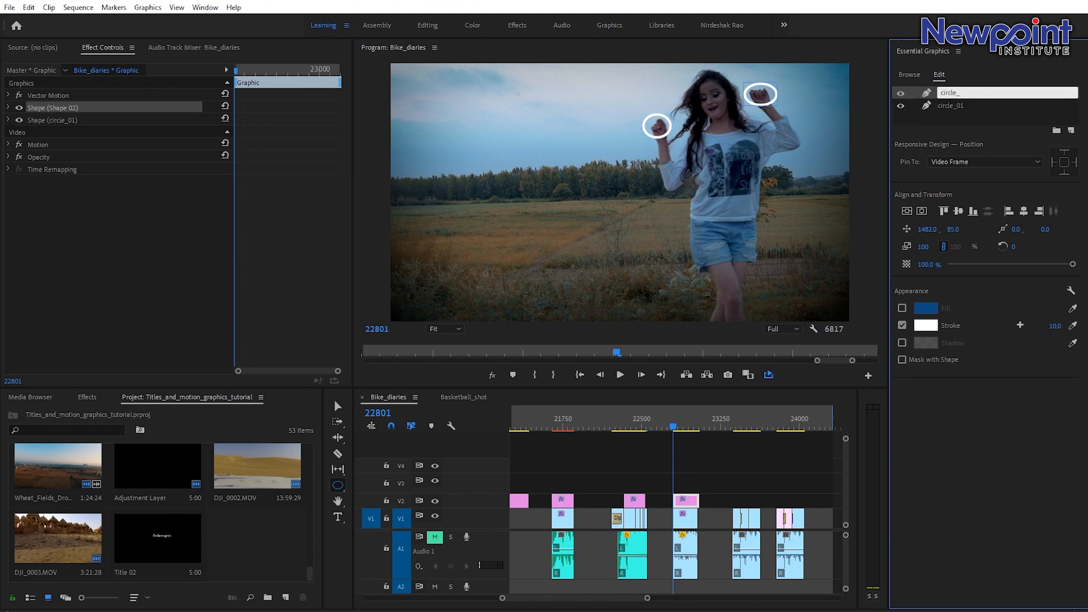
{"action": "type", "text": "02"}
{"action": "key", "text": "Return"}
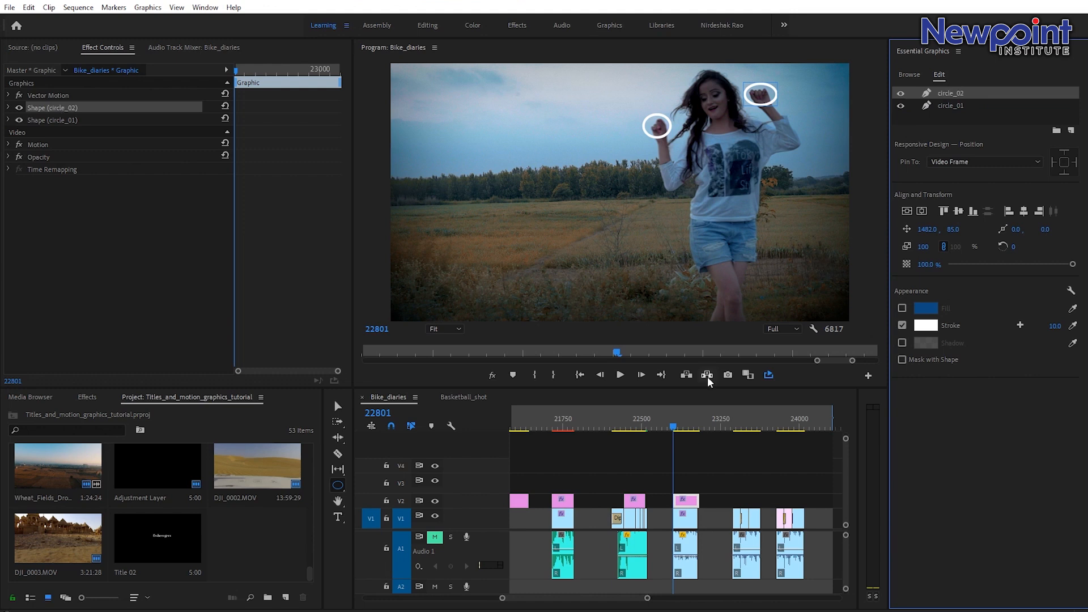
Turn on Position keyframing for both circle_02 and circle_01 in the graphic's effect controls.
{"action": "left_click", "coordinate": [8, 120]}
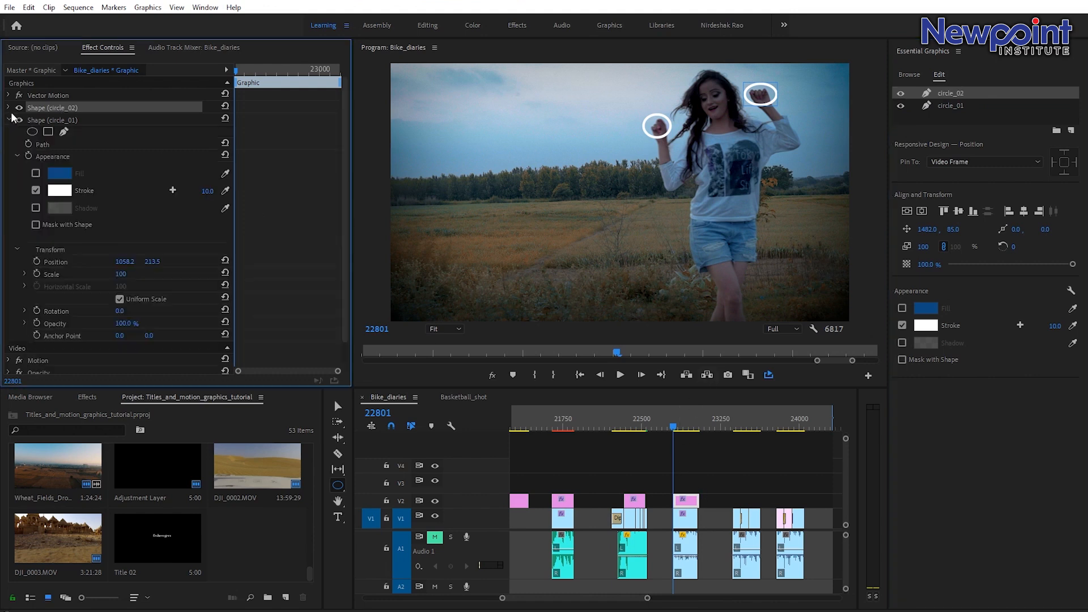
{"action": "left_click", "coordinate": [9, 107]}
{"action": "scroll", "coordinate": [153, 196], "scroll_direction": "down", "scroll_amount": 2}
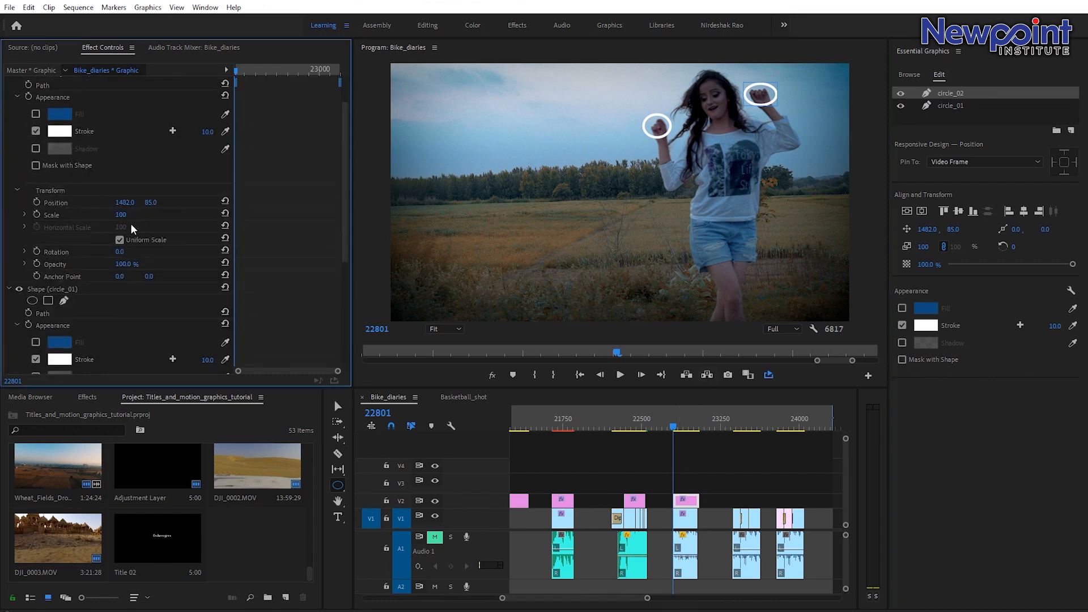
{"action": "scroll", "coordinate": [131, 227], "scroll_direction": "down", "scroll_amount": 2}
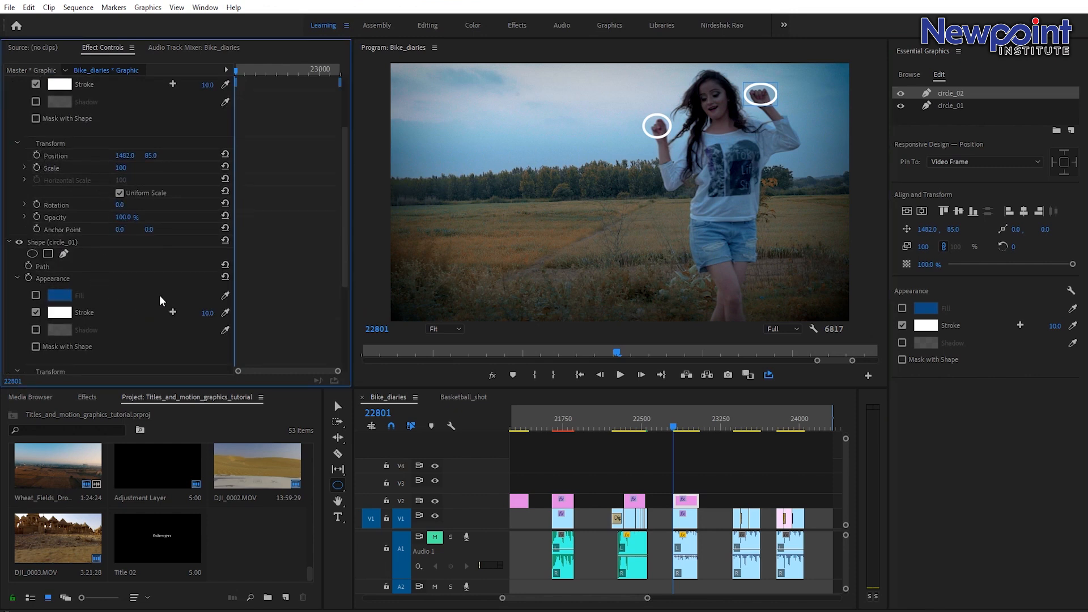
{"action": "scroll", "coordinate": [123, 210], "scroll_direction": "up", "scroll_amount": 3}
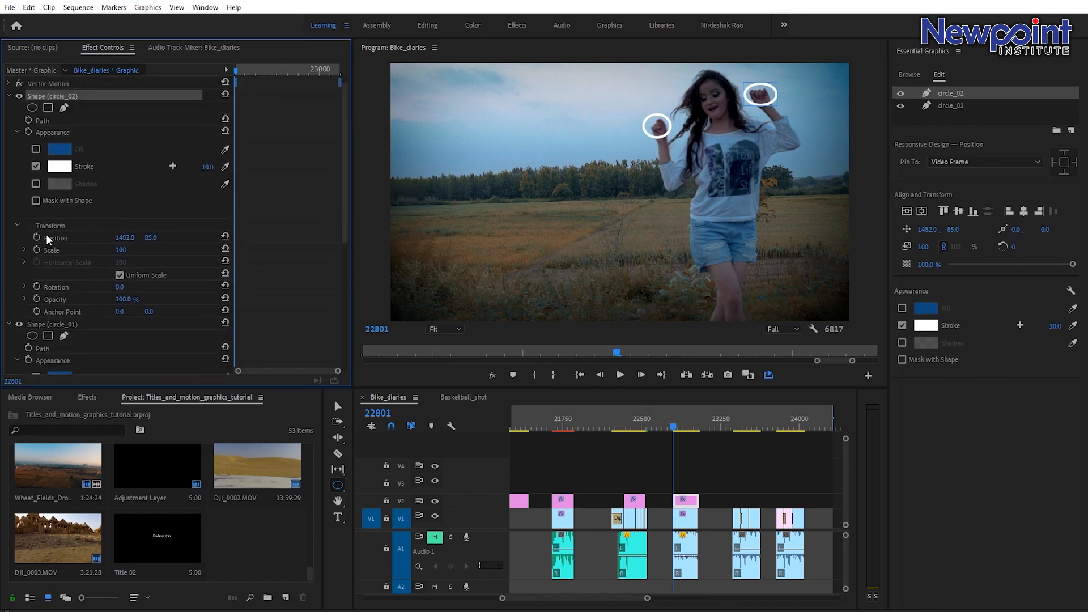
{"action": "left_click", "coordinate": [36, 235]}
{"action": "scroll", "coordinate": [94, 289], "scroll_direction": "down", "scroll_amount": 3}
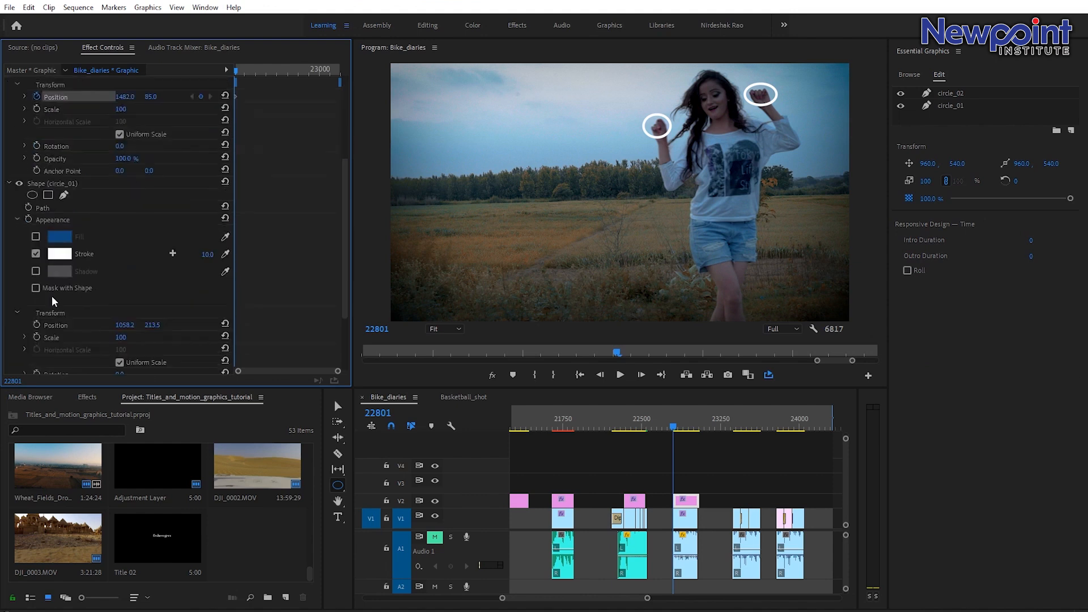
{"action": "left_click", "coordinate": [37, 324]}
{"action": "scroll", "coordinate": [199, 252], "scroll_direction": "up", "scroll_amount": 5}
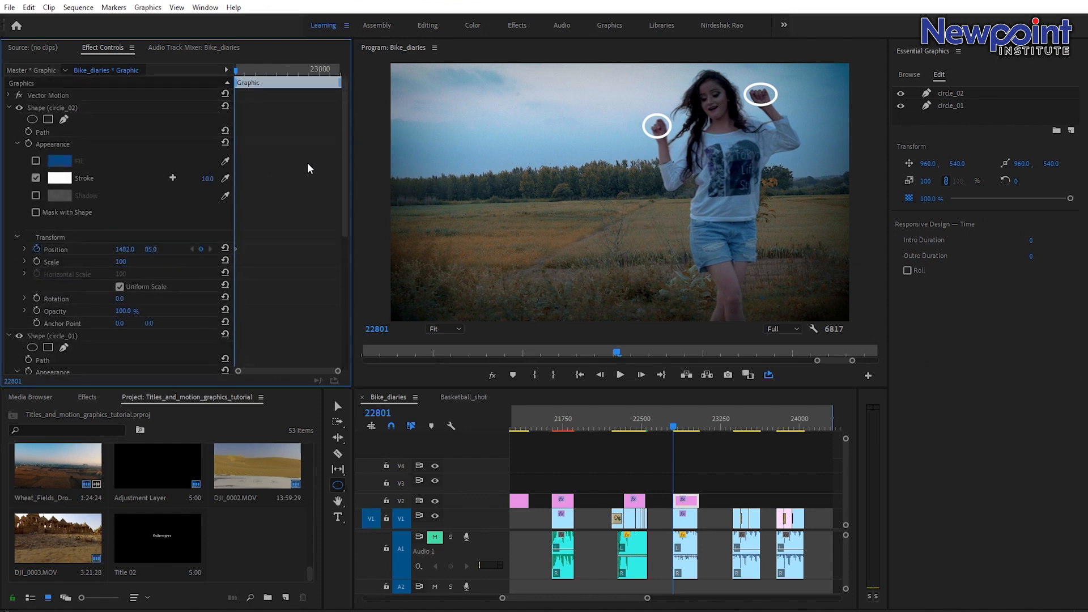
Switch to the Selection tool, step to frame 22804 and move both circles back onto the woman's hands.
{"action": "left_click", "coordinate": [673, 426]}
{"action": "left_click", "coordinate": [338, 406]}
{"action": "left_click", "coordinate": [674, 426]}
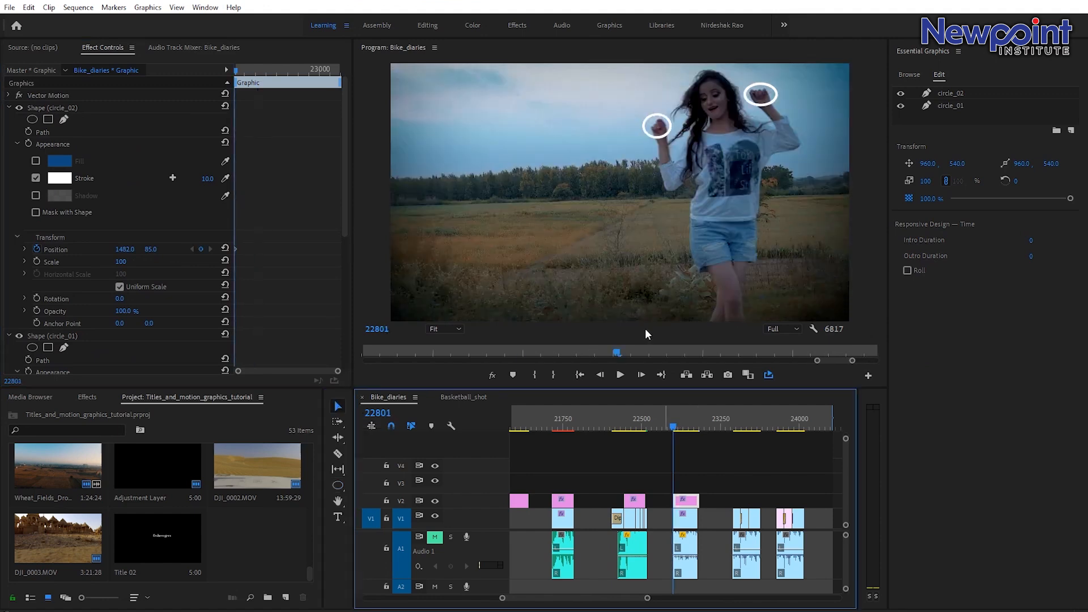
{"action": "key", "text": "Right"}
{"action": "key", "text": "Right"}
{"action": "key", "text": "Right"}
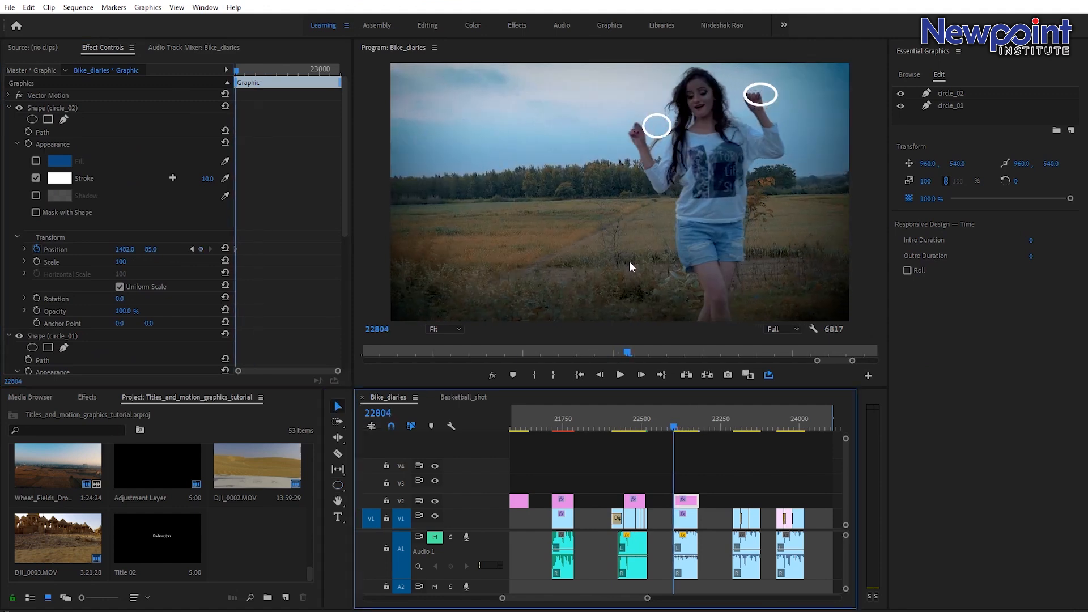
{"action": "key", "text": "Left"}
{"action": "key", "text": "Left"}
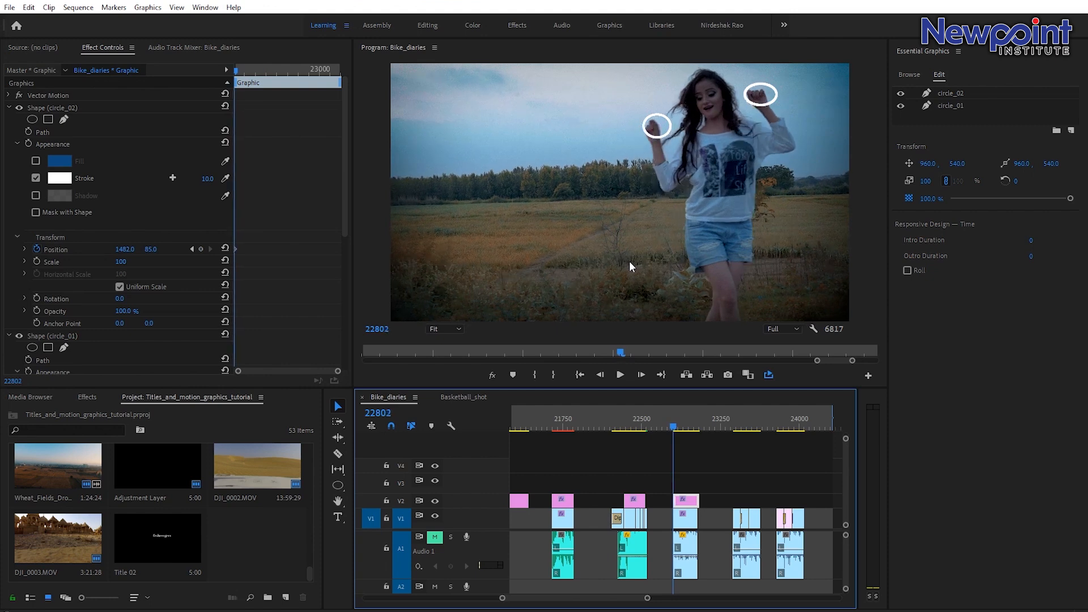
{"action": "key", "text": "Right"}
{"action": "key", "text": "Right"}
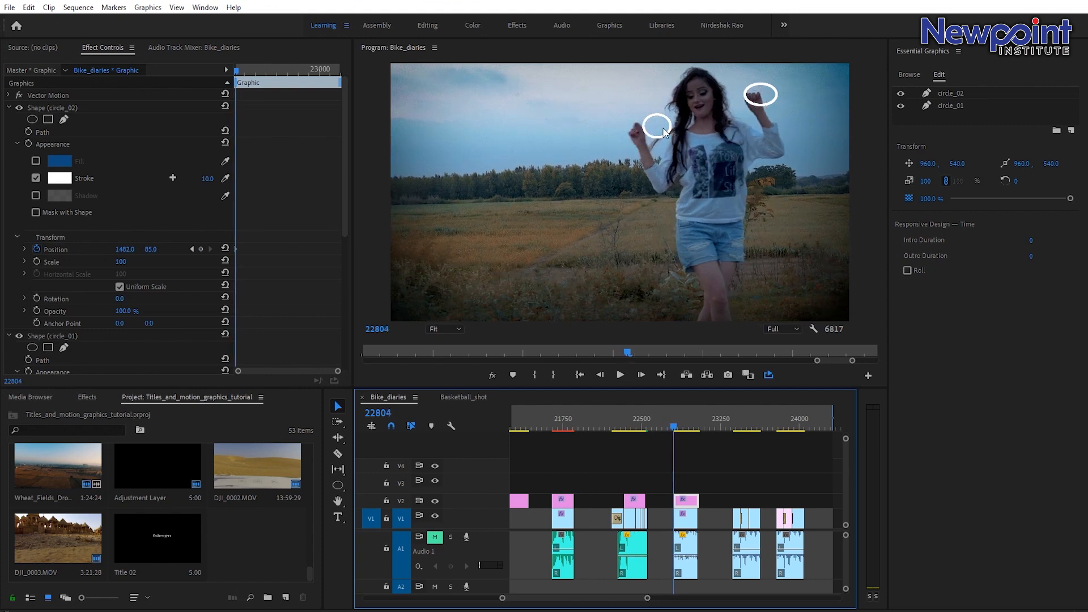
{"action": "left_click", "coordinate": [665, 132]}
{"action": "left_click_drag", "start_coordinate": [662, 121], "coordinate": [639, 130]}
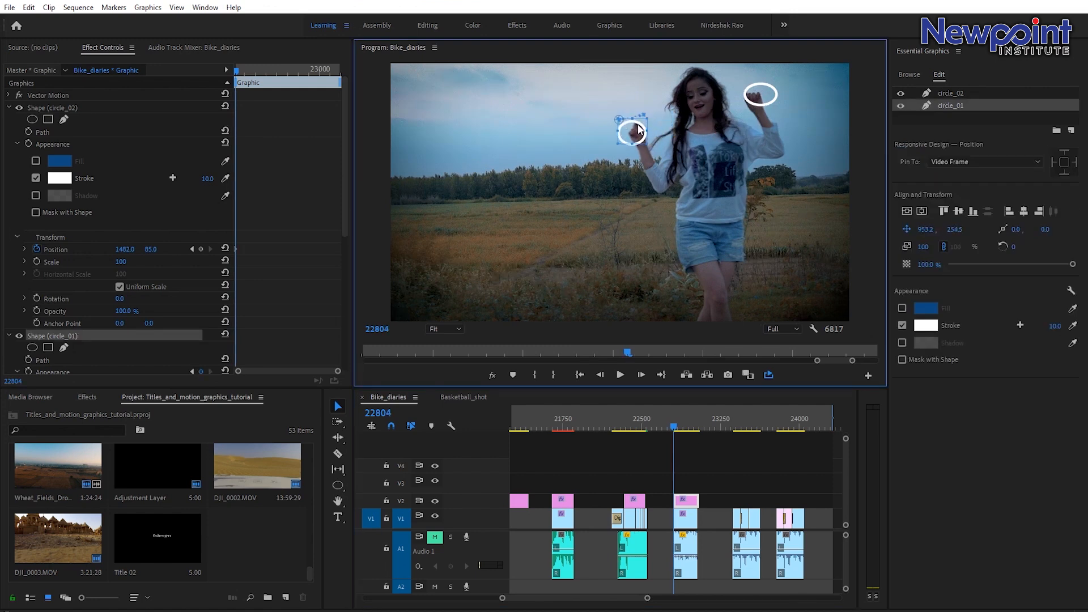
{"action": "left_click", "coordinate": [764, 100]}
{"action": "left_click_drag", "start_coordinate": [771, 100], "coordinate": [750, 104]}
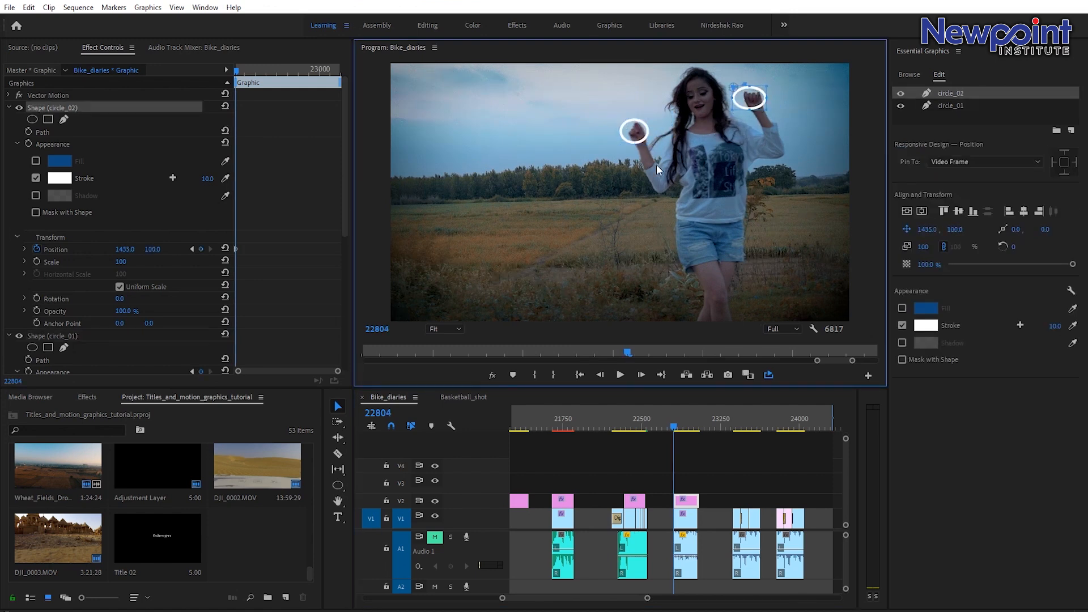
Advance to frame 22807 and reposition circle_02 and circle_01 to follow the woman's hands.
{"action": "key", "text": "Right"}
{"action": "key", "text": "Right"}
{"action": "key", "text": "Right"}
{"action": "left_click_drag", "start_coordinate": [754, 99], "coordinate": [757, 111]}
{"action": "left_click", "coordinate": [641, 132]}
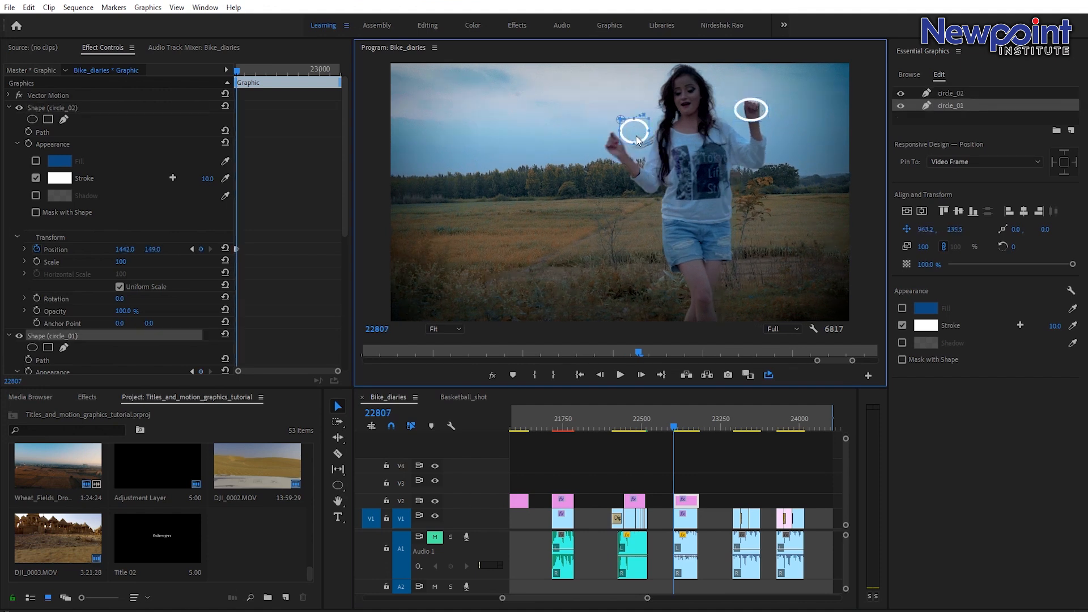
{"action": "left_click_drag", "start_coordinate": [639, 133], "coordinate": [619, 150]}
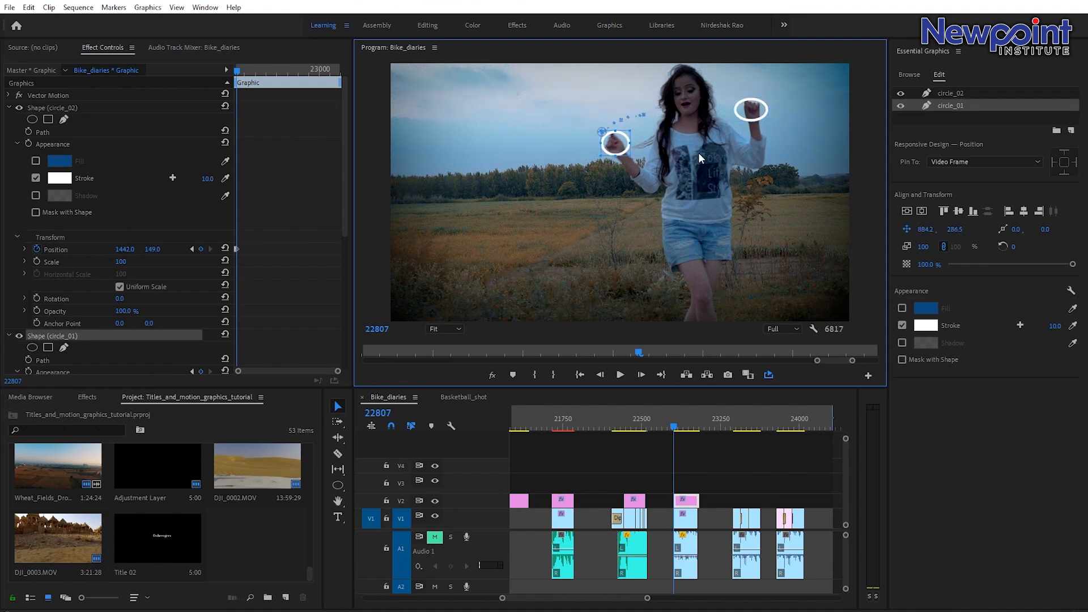
Advance to frame 22810 and move circle_01 and circle_02 down to track the hands.
{"action": "key", "text": "Right"}
{"action": "key", "text": "Right"}
{"action": "key", "text": "Right"}
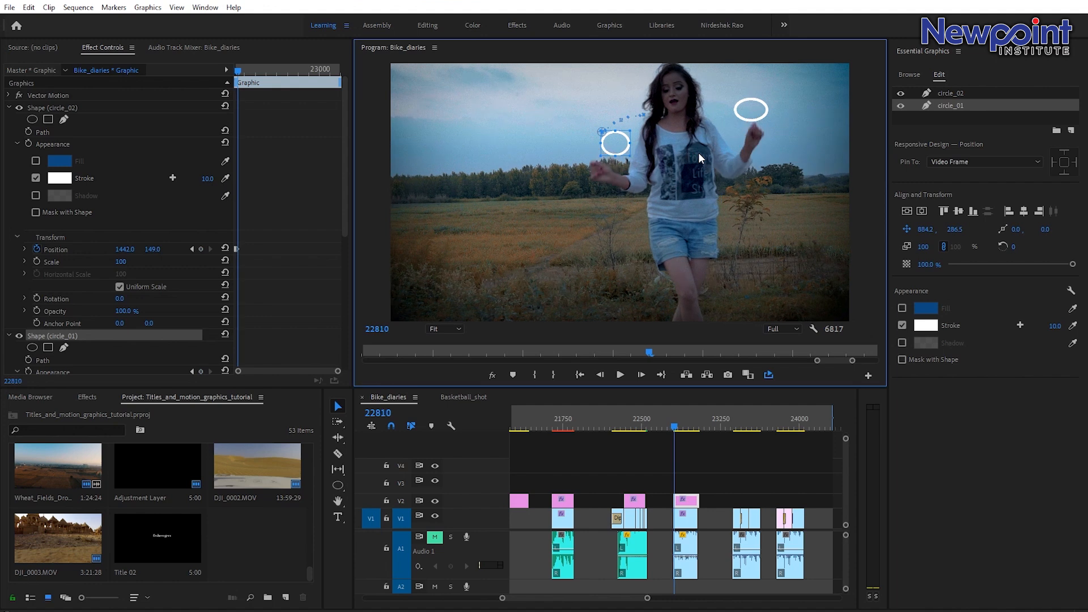
{"action": "left_click_drag", "start_coordinate": [621, 147], "coordinate": [604, 172]}
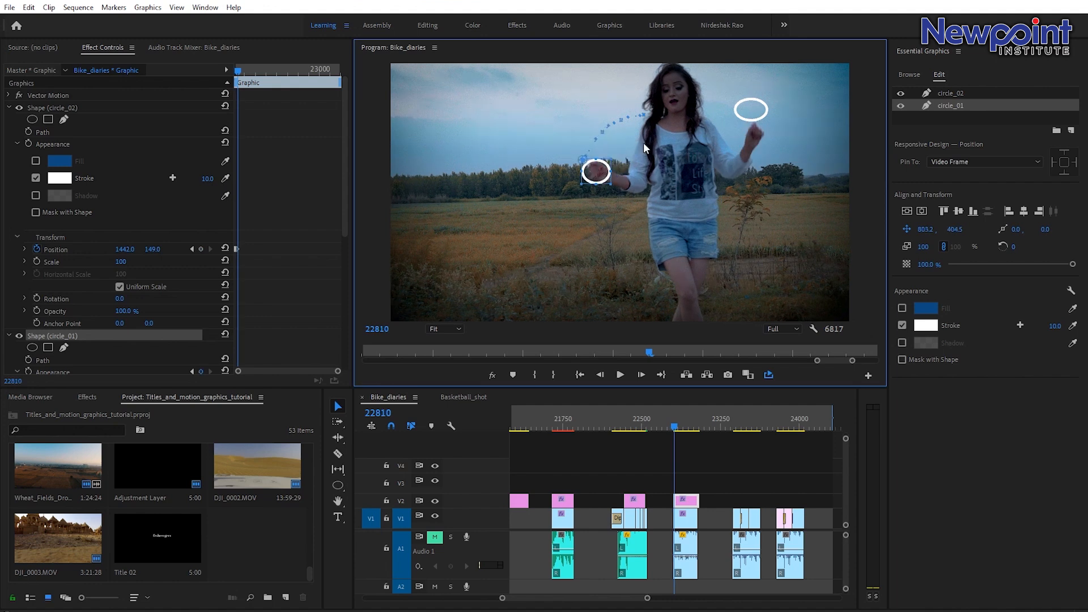
{"action": "left_click", "coordinate": [759, 111]}
{"action": "left_click_drag", "start_coordinate": [758, 111], "coordinate": [748, 183]}
Step through to frame 22816, moving circle_01 and then circle_02 to stay on the woman's hands.
{"action": "key", "text": "Right"}
{"action": "key", "text": "Right"}
{"action": "key", "text": "Right"}
{"action": "left_click_drag", "start_coordinate": [605, 172], "coordinate": [607, 220]}
{"action": "key", "text": "Right"}
{"action": "key", "text": "Right"}
{"action": "key", "text": "Right"}
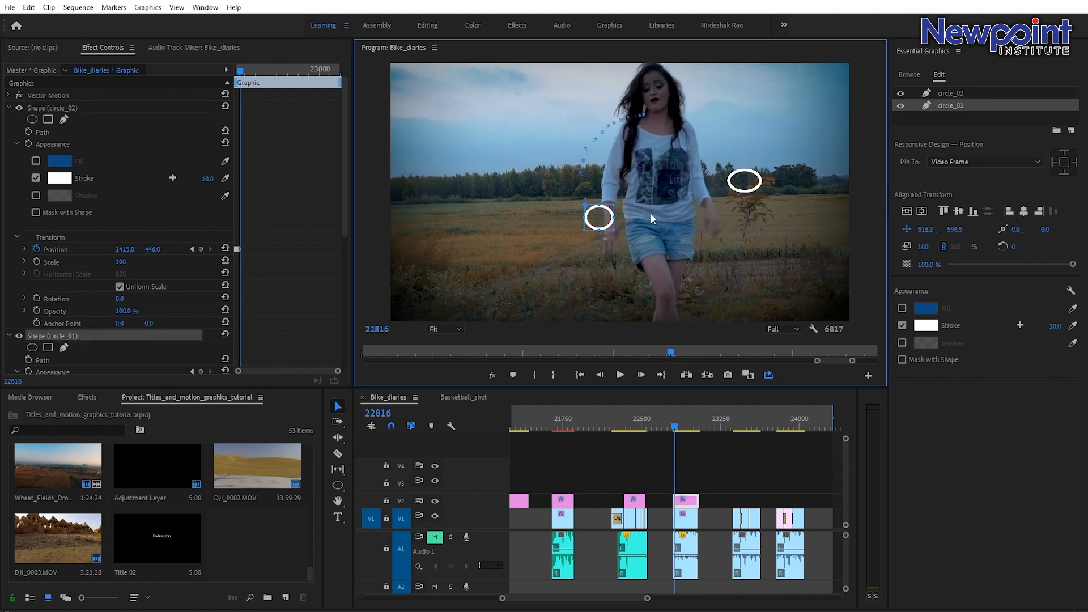
{"action": "left_click_drag", "start_coordinate": [738, 187], "coordinate": [709, 231]}
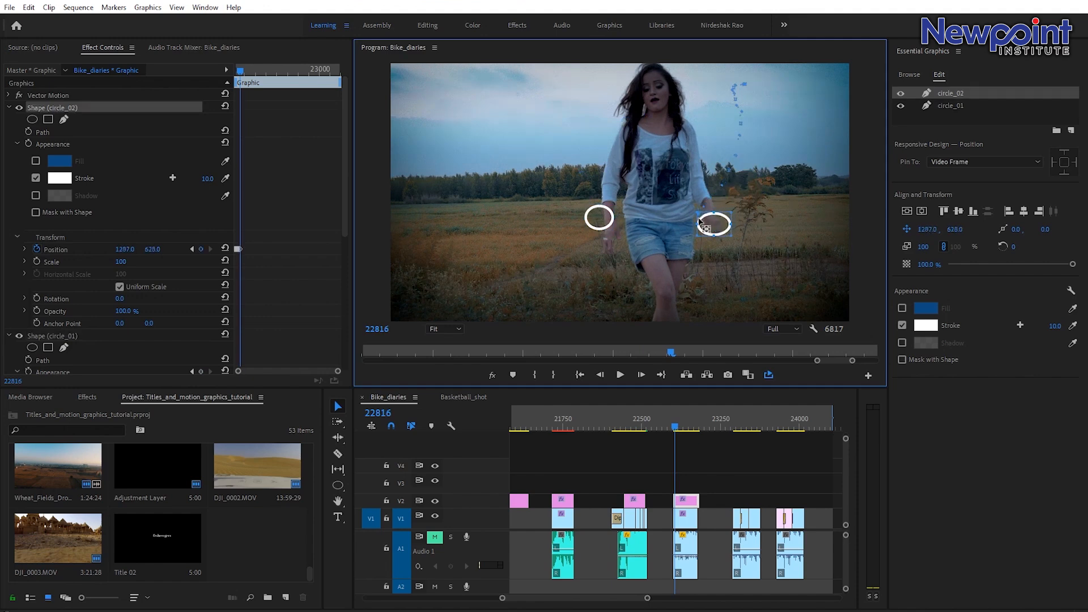
Nudge circle_01 onto the woman's hand at frame 22816, then play back the tracking and return to frame 22817.
{"action": "left_click_drag", "start_coordinate": [606, 220], "coordinate": [616, 241]}
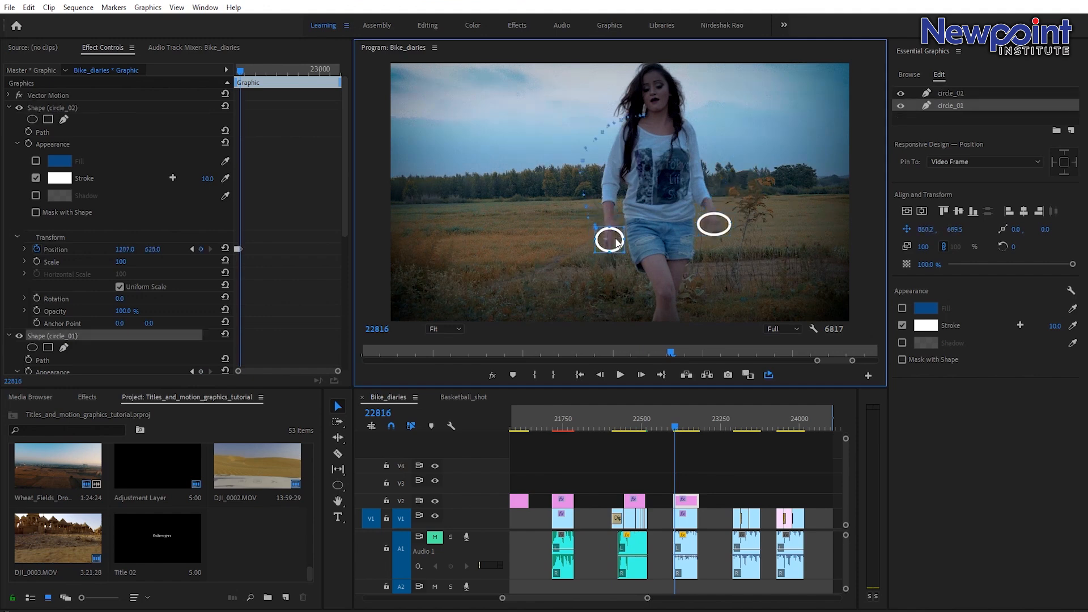
{"action": "left_click_drag", "start_coordinate": [338, 371], "coordinate": [272, 371]}
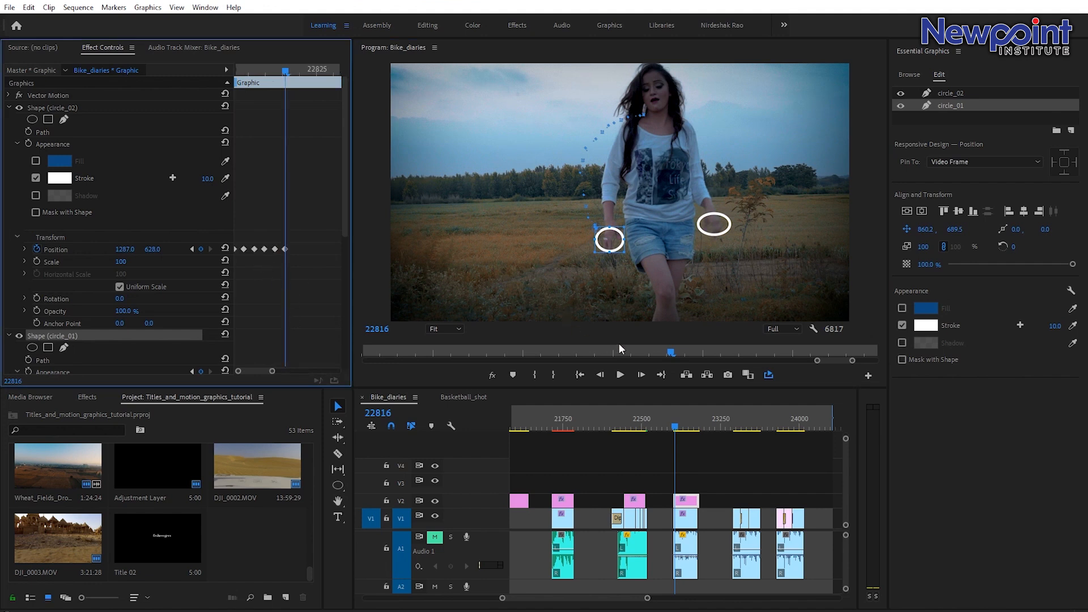
{"action": "left_click", "coordinate": [674, 429]}
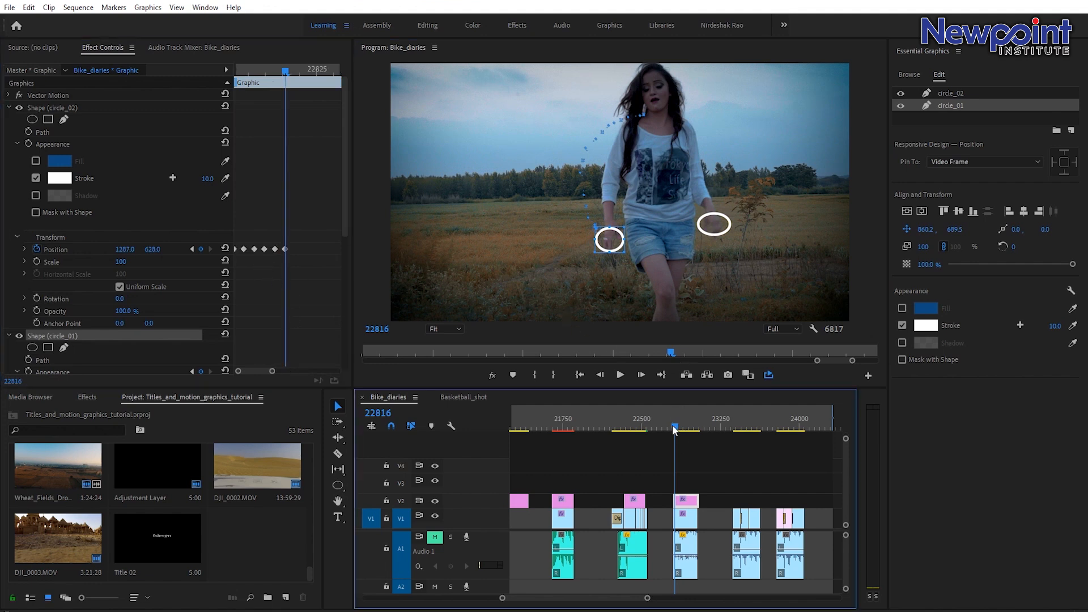
{"action": "left_click_drag", "start_coordinate": [674, 429], "coordinate": [673, 429]}
{"action": "key", "text": "space"}
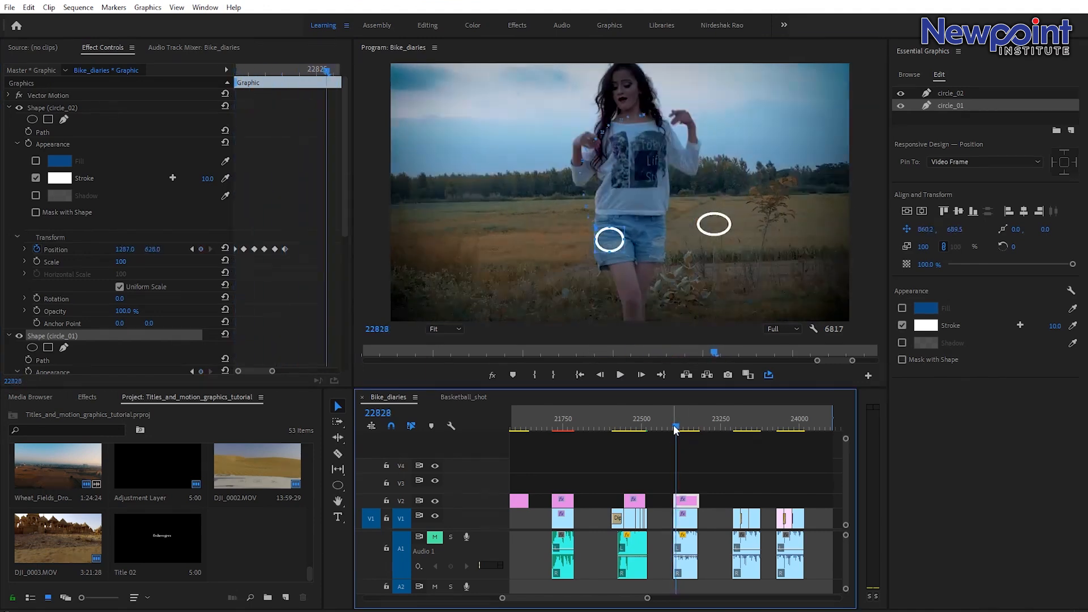
{"action": "key", "text": "space"}
{"action": "key", "text": "Left"}
{"action": "key", "text": "Left"}
{"action": "key", "text": "Left"}
{"action": "key", "text": "Left"}
{"action": "key", "text": "Left"}
{"action": "key", "text": "Left"}
{"action": "key", "text": "Left"}
{"action": "key", "text": "Right"}
{"action": "key", "text": "Right"}
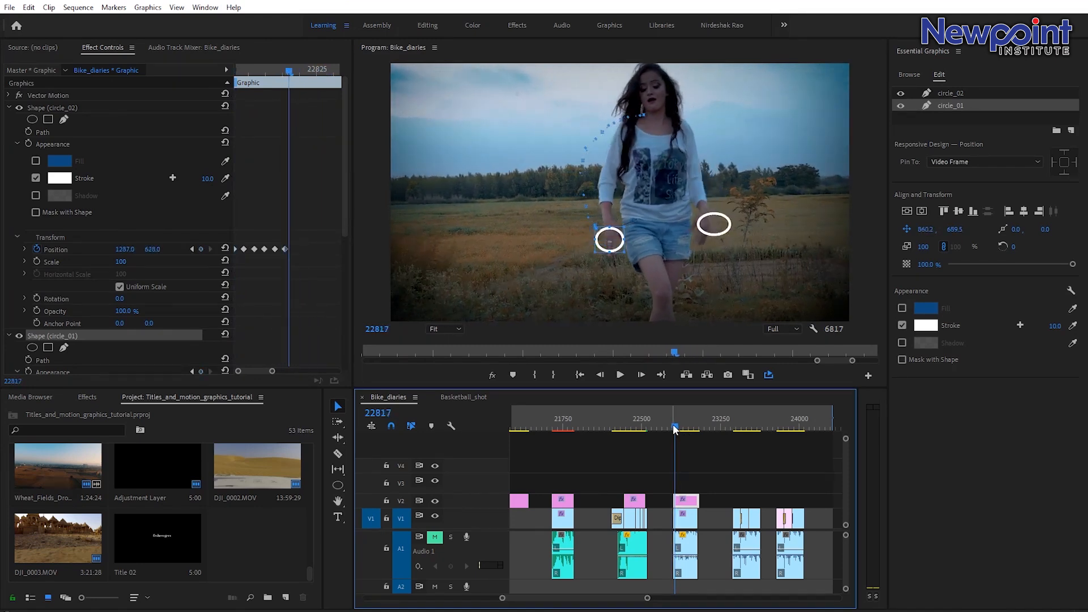
{"action": "key", "text": "Left"}
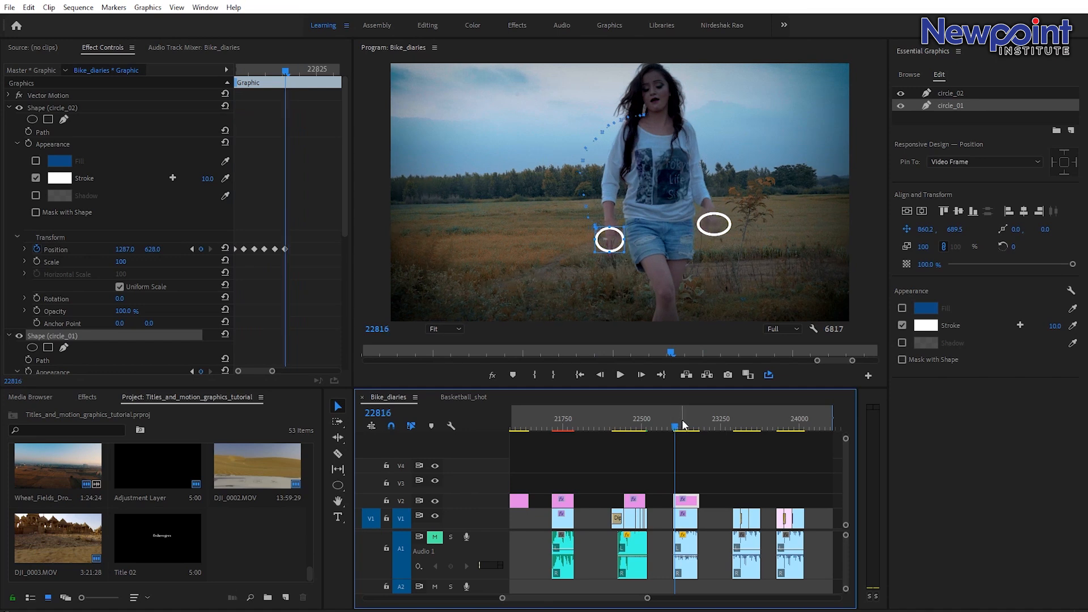
{"action": "key", "text": "Right"}
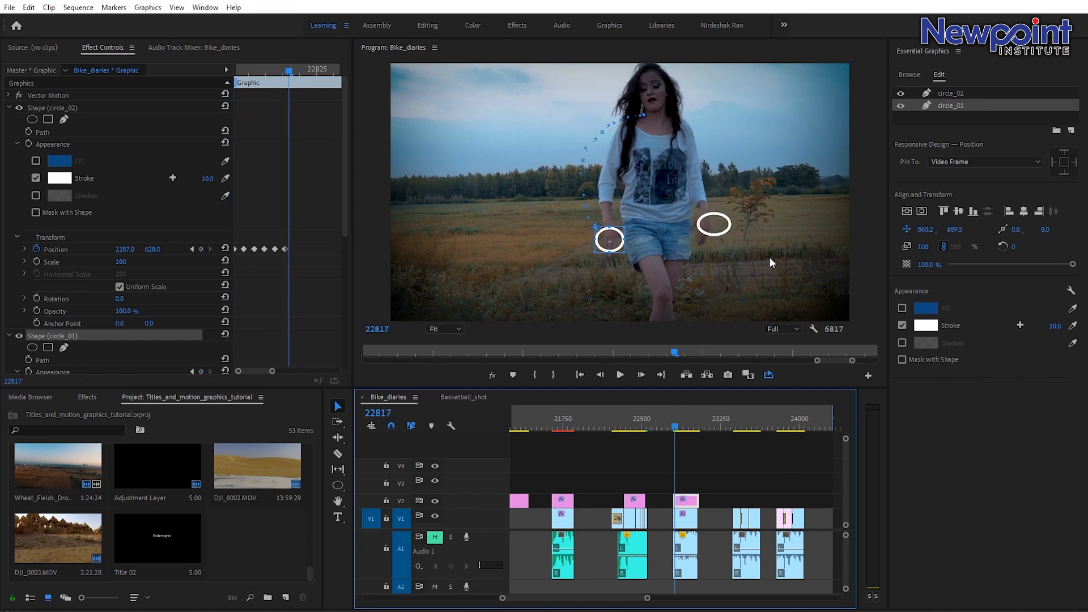
Move circle_02 and circle_01 off the top of the frame at frame 22817.
{"action": "left_click", "coordinate": [711, 228]}
{"action": "left_click_drag", "start_coordinate": [722, 223], "coordinate": [743, 35]}
{"action": "left_click", "coordinate": [611, 241]}
{"action": "left_click_drag", "start_coordinate": [611, 241], "coordinate": [585, 43]}
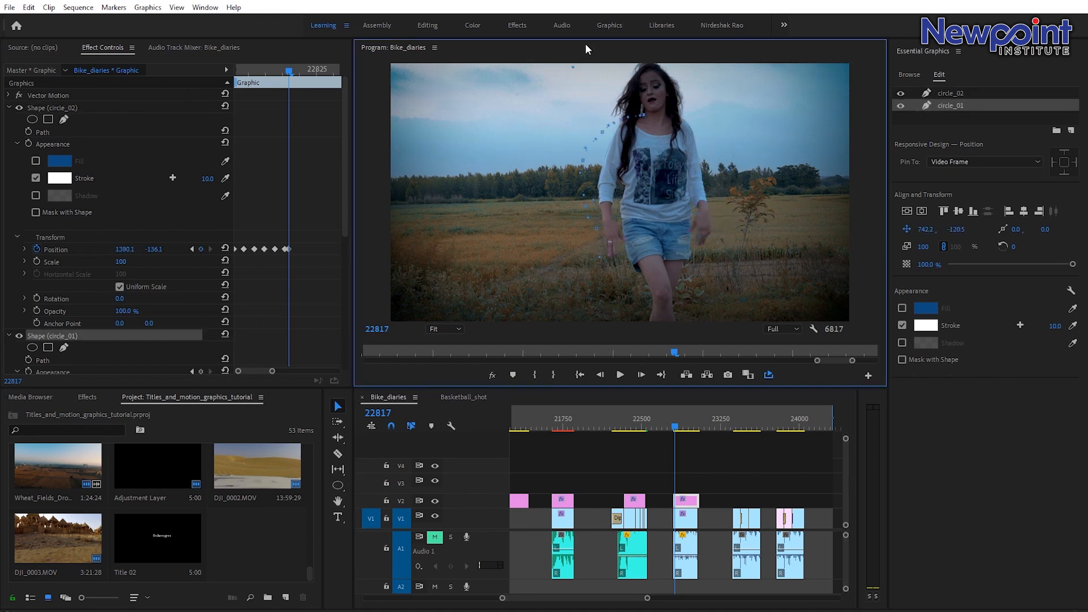
Draw a horizontal line across the woman's waist with the Pen tool.
{"action": "left_click", "coordinate": [339, 487]}
{"action": "left_click", "coordinate": [383, 484]}
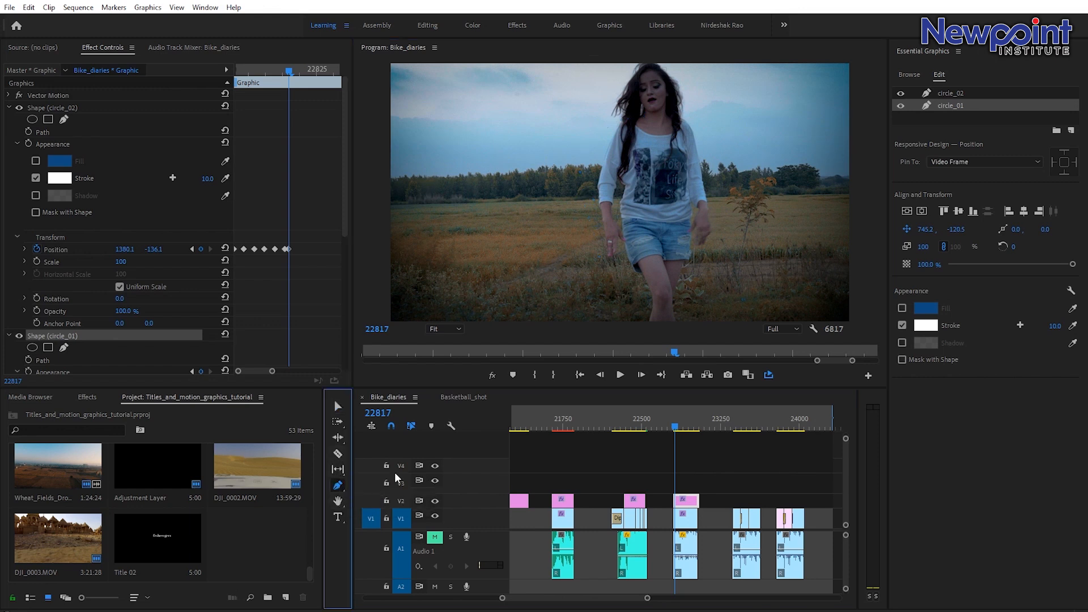
{"action": "left_click", "coordinate": [623, 225]}
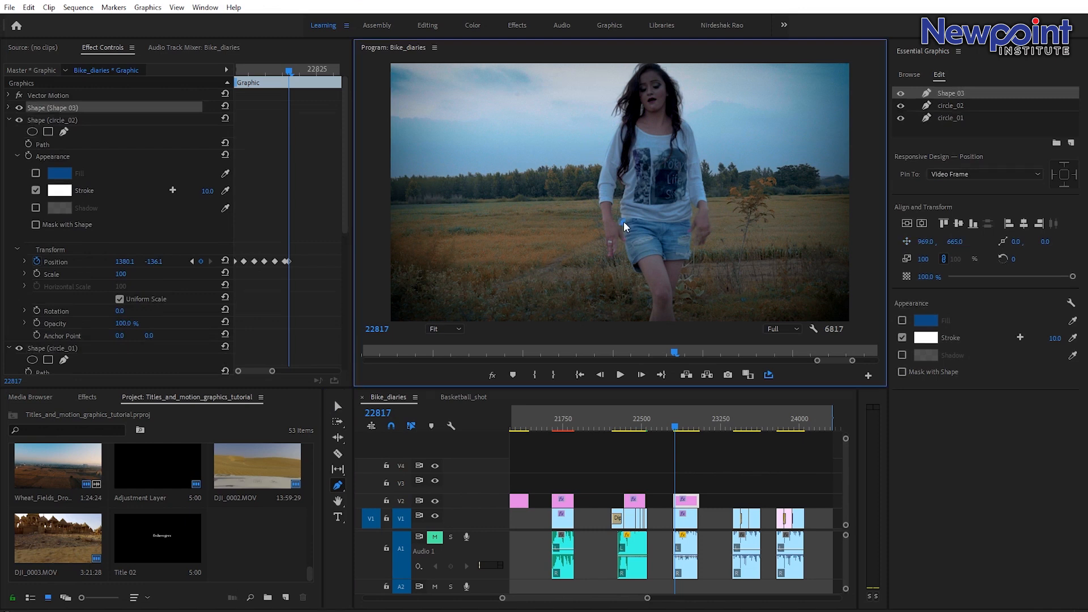
{"action": "left_click", "coordinate": [692, 221]}
Enable Position keyframing for the new line and adjust its position at frame 22819.
{"action": "left_click", "coordinate": [8, 108]}
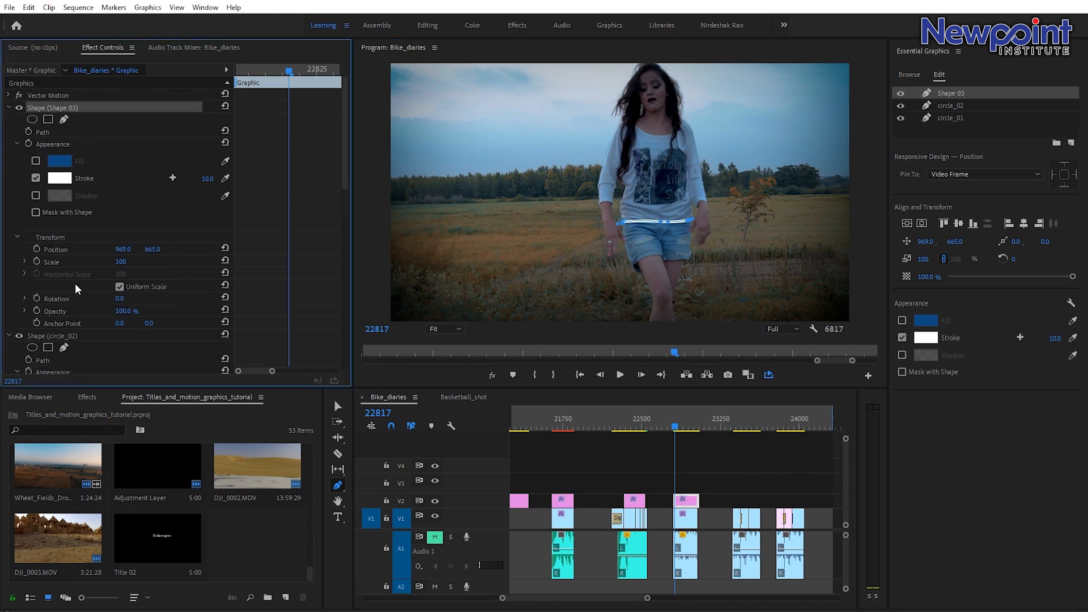
{"action": "left_click", "coordinate": [35, 248]}
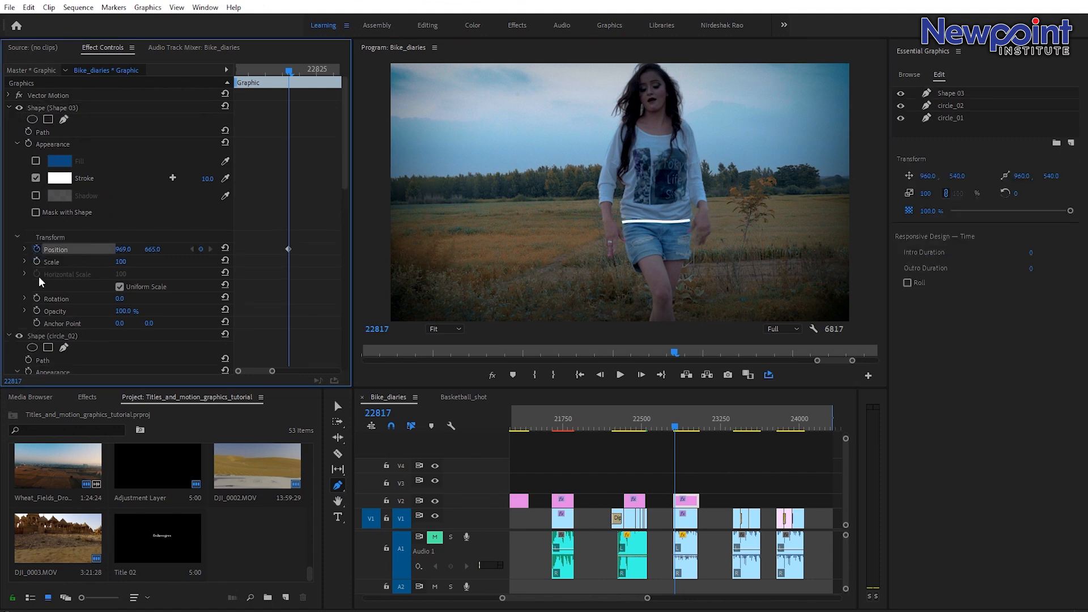
{"action": "key", "text": "Right"}
{"action": "key", "text": "Right"}
{"action": "key", "text": "Right"}
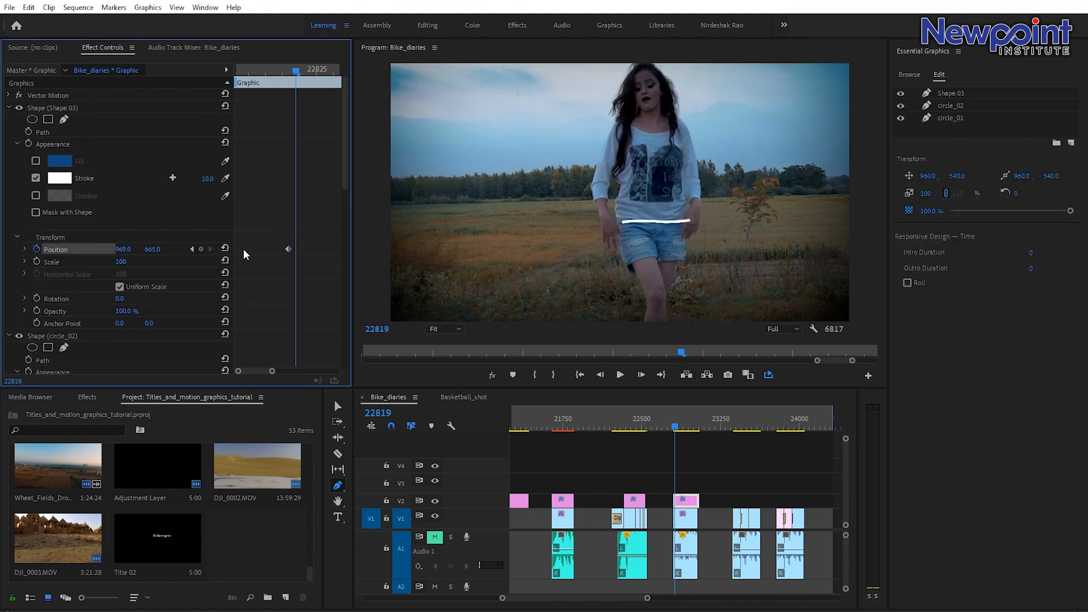
{"action": "left_click", "coordinate": [122, 251]}
{"action": "left_click_drag", "start_coordinate": [152, 251], "coordinate": [116, 249]}
Step forward to frame 22832, keyframing the line's position upward to 852.0, 260.0 near her chest.
{"action": "key", "text": "Right"}
{"action": "key", "text": "Right"}
{"action": "key", "text": "Right"}
{"action": "key", "text": "Right"}
{"action": "key", "text": "Right"}
{"action": "key", "text": "Right"}
{"action": "key", "text": "Right"}
{"action": "key", "text": "Right"}
{"action": "key", "text": "Right"}
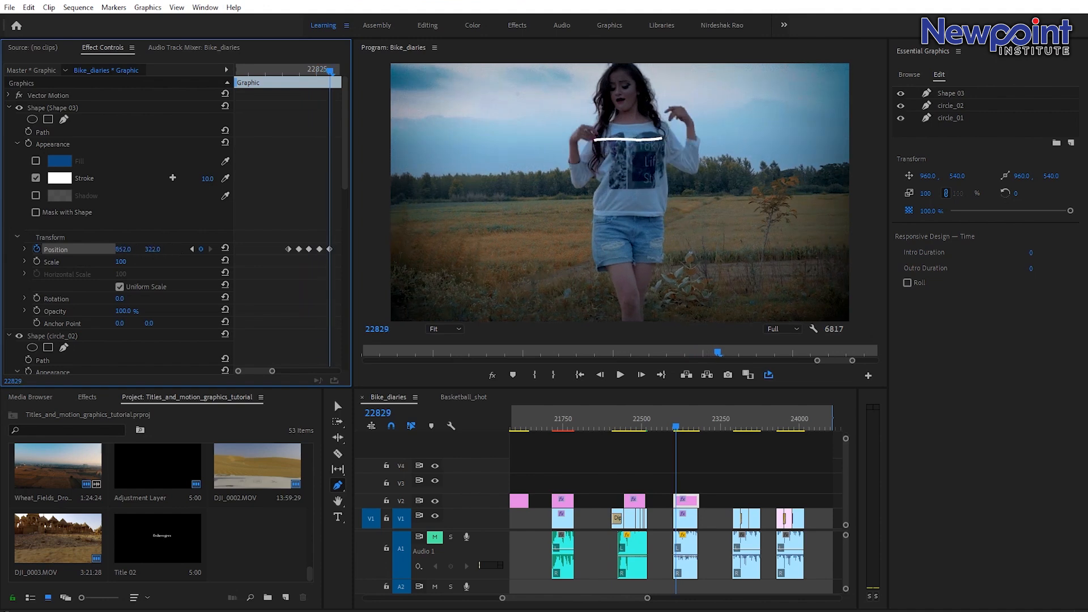
{"action": "key", "text": "Right"}
{"action": "key", "text": "Right"}
{"action": "key", "text": "Right"}
{"action": "left_click_drag", "start_coordinate": [165, 250], "coordinate": [148, 250]}
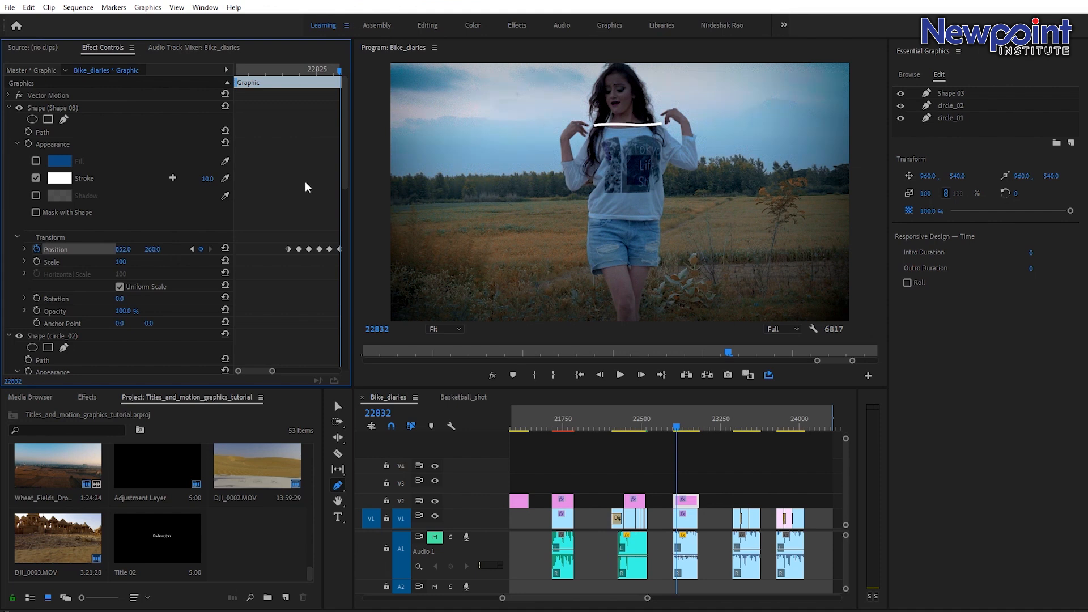
Keyframe the line's opacity so it fades out just after frame 22832.
{"action": "key", "text": "Right"}
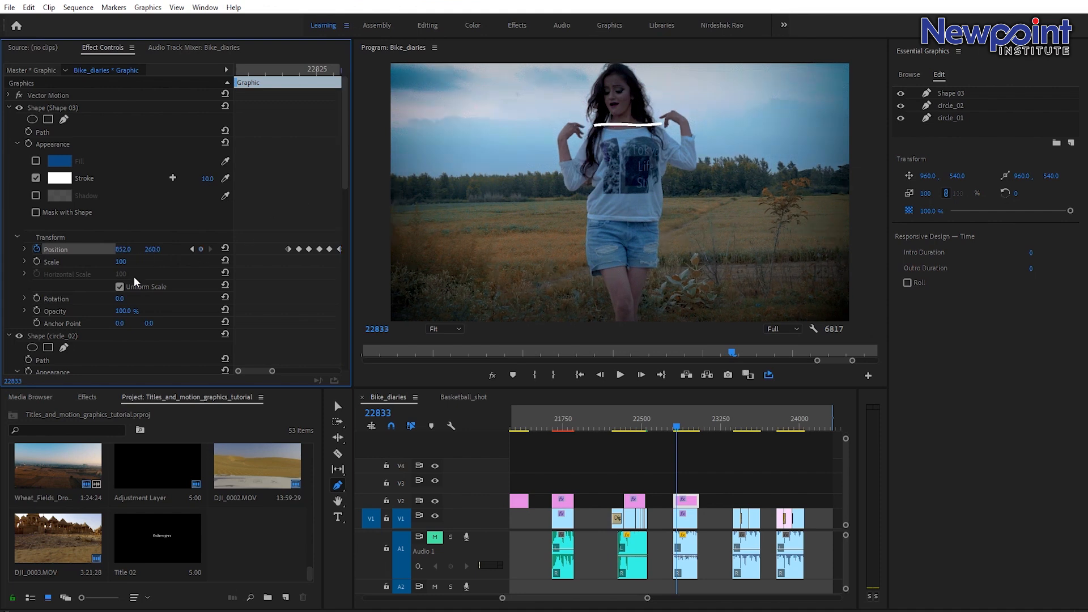
{"action": "key", "text": "Left"}
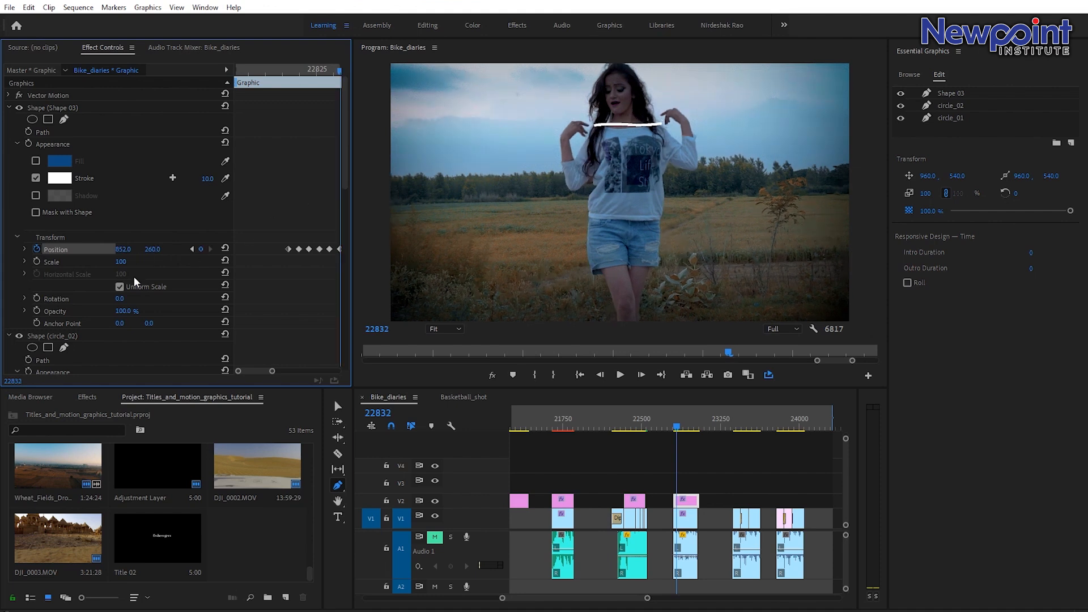
{"action": "left_click", "coordinate": [36, 309]}
{"action": "key", "text": "Right"}
{"action": "left_click_drag", "start_coordinate": [123, 311], "coordinate": [63, 312]}
{"action": "key", "text": "Left"}
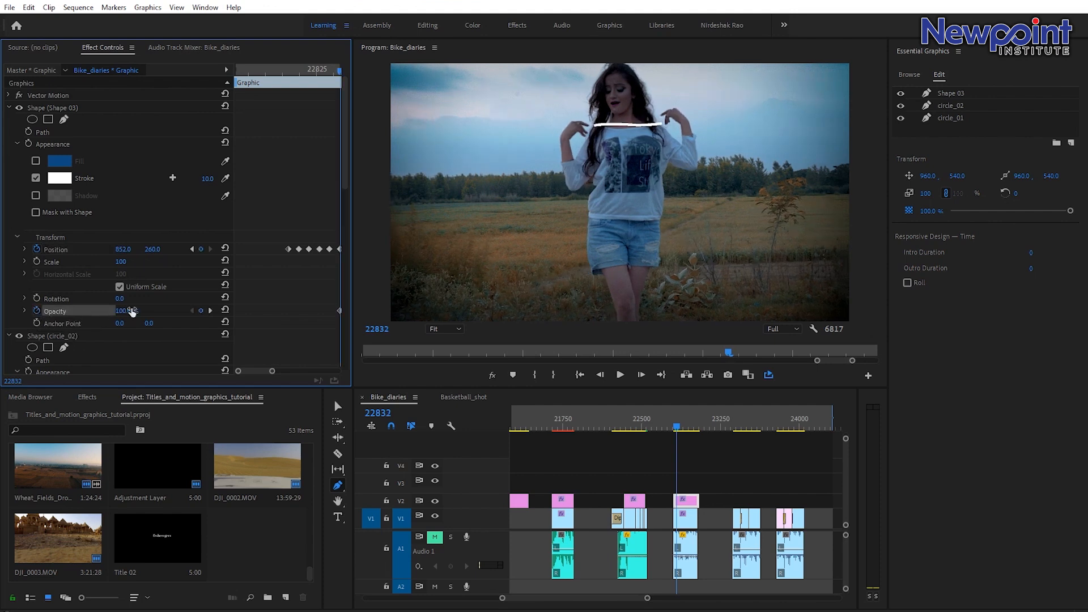
Add an opacity keyframe near frame 22818 and lower the opacity at frame 22816 so the line fades in.
{"action": "key", "text": "Right"}
{"action": "left_click_drag", "start_coordinate": [305, 69], "coordinate": [292, 73]}
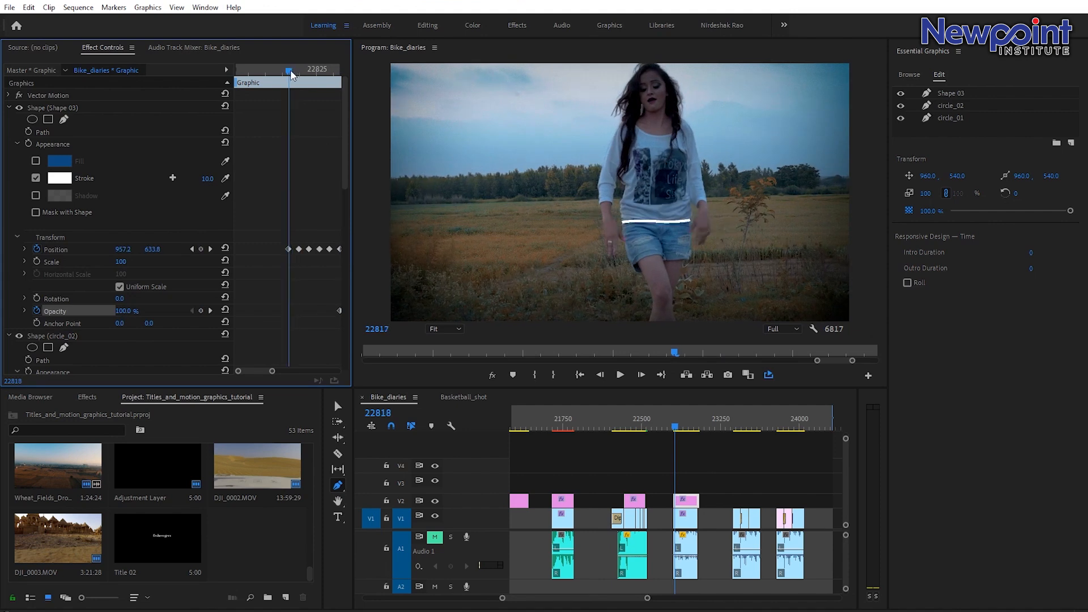
{"action": "left_click", "coordinate": [202, 311]}
{"action": "key", "text": "Left"}
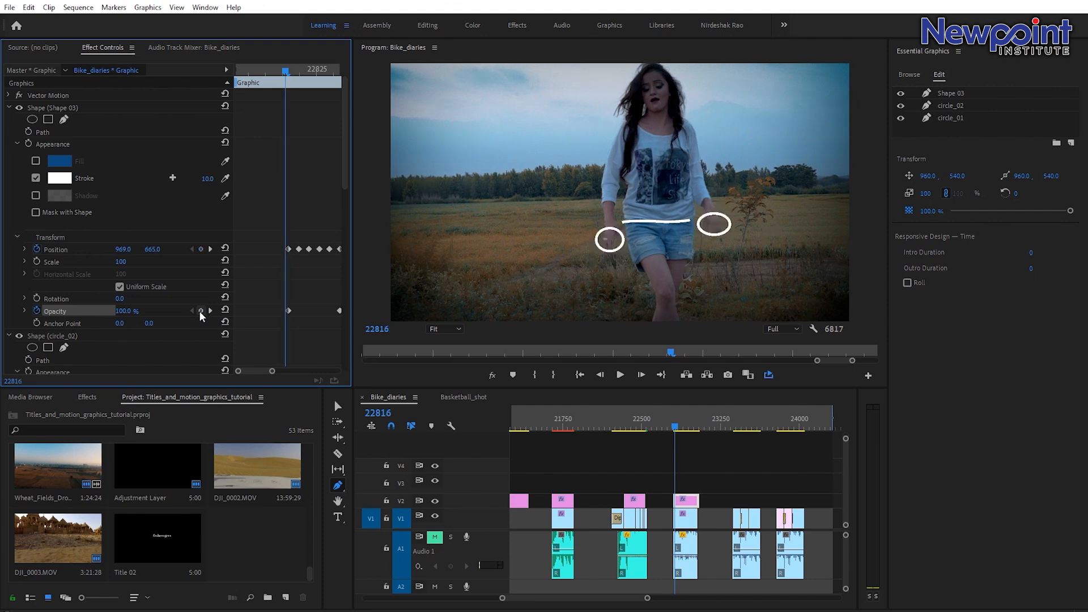
{"action": "left_click_drag", "start_coordinate": [129, 312], "coordinate": [72, 312]}
{"action": "left_click_drag", "start_coordinate": [681, 434], "coordinate": [679, 428]}
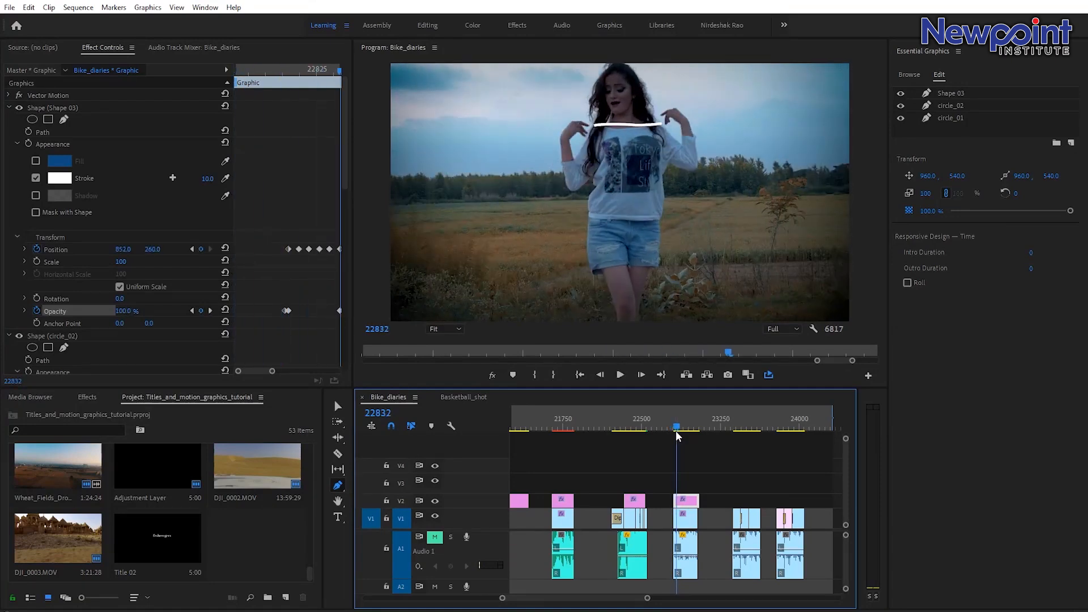
Rename the line layer lINE_01.
{"action": "left_click", "coordinate": [952, 93]}
{"action": "double_click", "coordinate": [950, 94]}
{"action": "type", "text": "lINE_01"}
{"action": "key", "text": "Return"}
Duplicate lINE_01 and rename the copy lINE_02.
{"action": "right_click", "coordinate": [952, 97]}
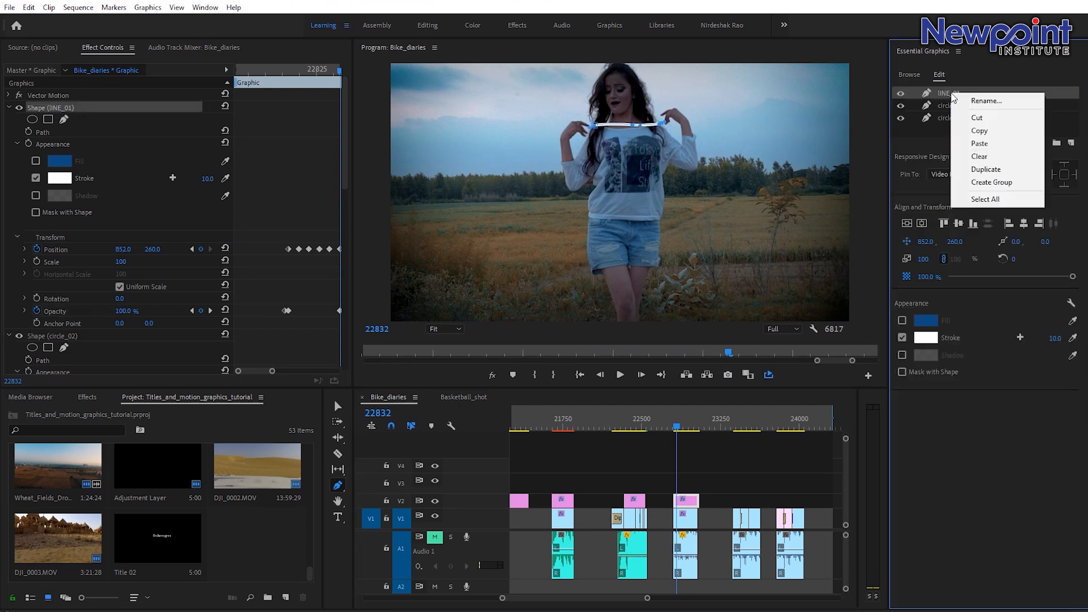
{"action": "left_click", "coordinate": [986, 170]}
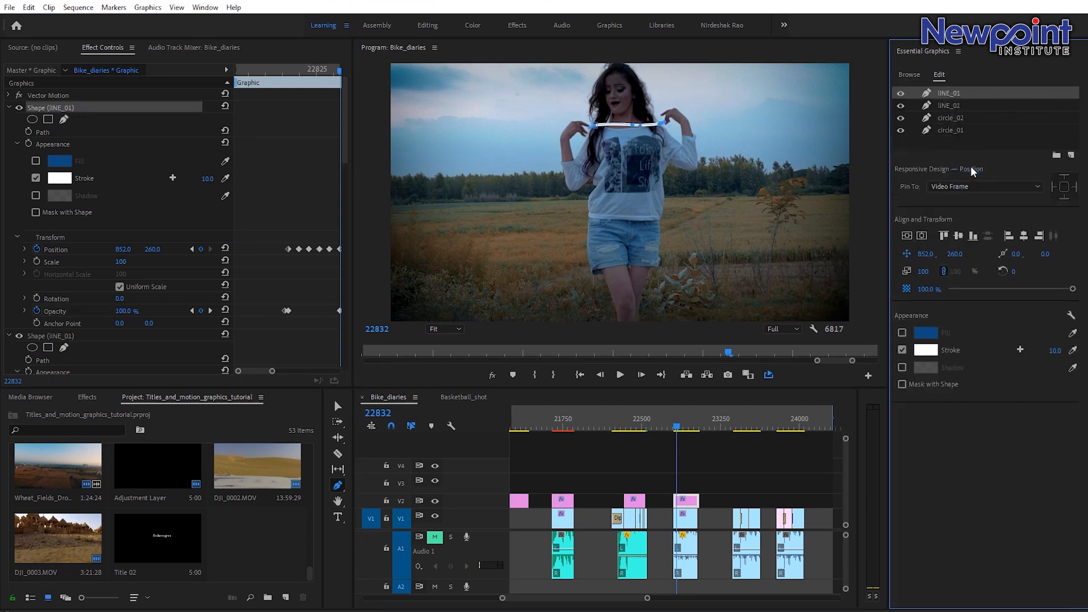
{"action": "double_click", "coordinate": [957, 90]}
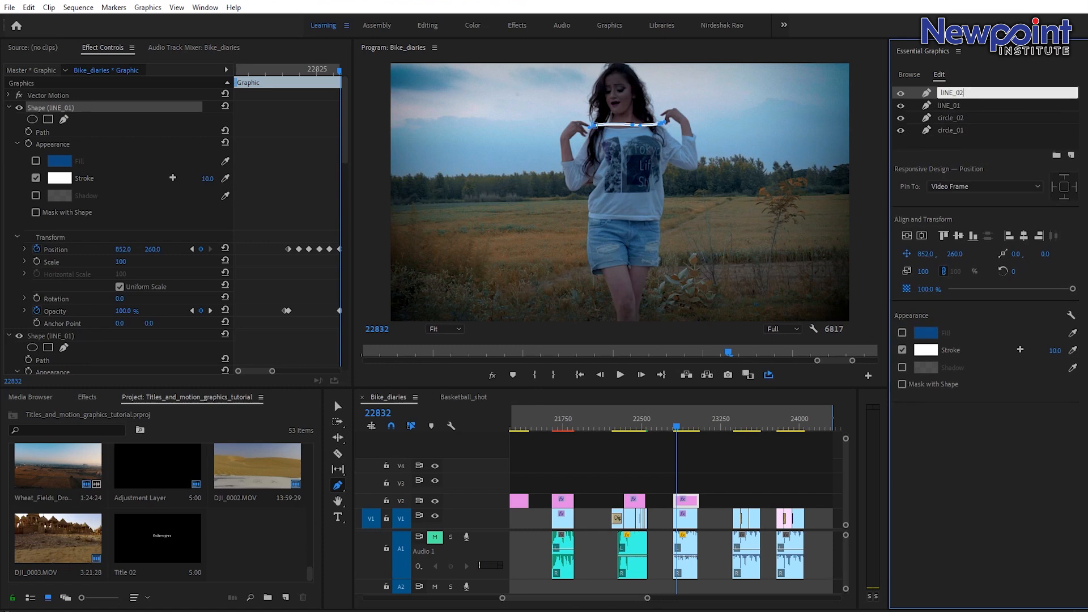
{"action": "key", "text": "Return"}
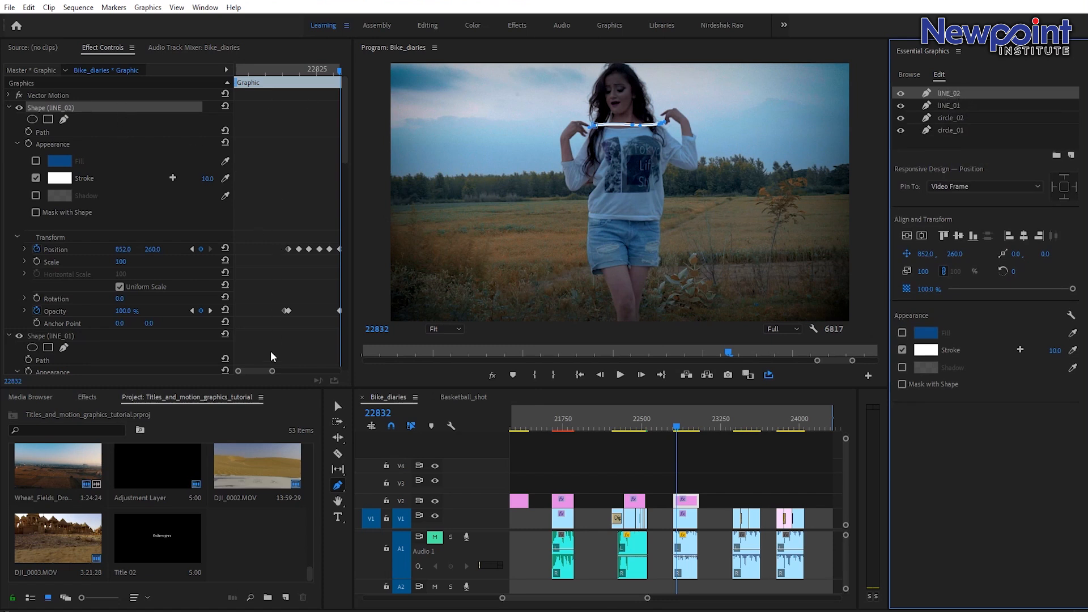
Select all of lINE_02's keyframes and shift them earlier in time to offset its animation.
{"action": "left_click_drag", "start_coordinate": [250, 373], "coordinate": [252, 373]}
{"action": "left_click_drag", "start_coordinate": [260, 70], "coordinate": [268, 78]}
{"action": "left_click_drag", "start_coordinate": [241, 243], "coordinate": [321, 269]}
{"action": "left_click_drag", "start_coordinate": [331, 231], "coordinate": [248, 340]}
{"action": "left_click_drag", "start_coordinate": [257, 252], "coordinate": [264, 258]}
{"action": "left_click_drag", "start_coordinate": [265, 72], "coordinate": [282, 100]}
{"action": "key", "text": "Left"}
{"action": "key", "text": "Left"}
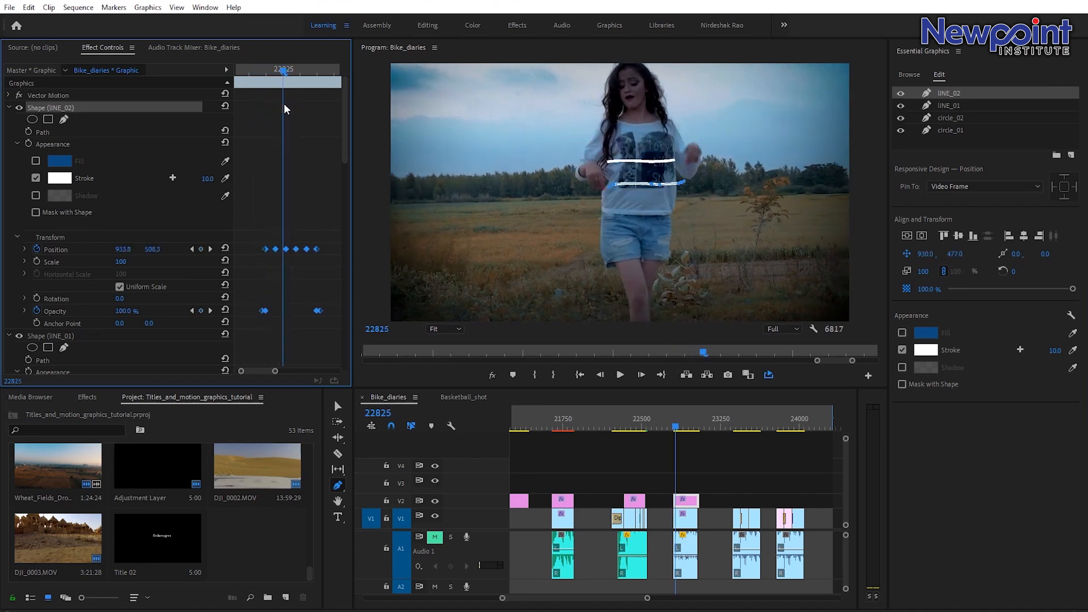
{"action": "double_click", "coordinate": [952, 93]}
{"action": "right_click", "coordinate": [955, 91]}
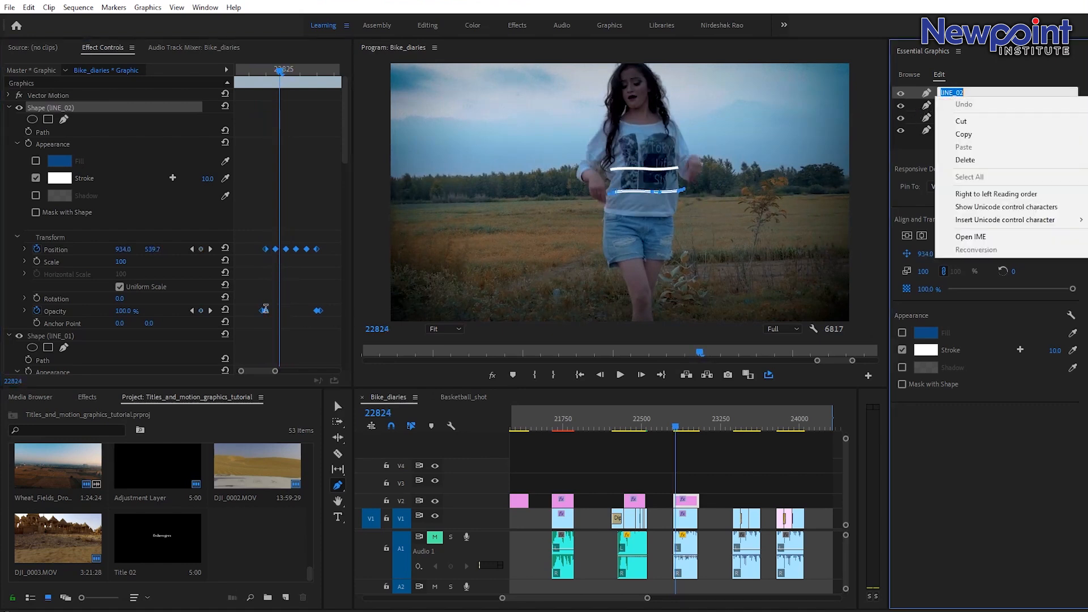
{"action": "left_click", "coordinate": [297, 278]}
Duplicate lINE_02 and rename the copy lINE_03.
{"action": "left_click", "coordinate": [953, 96]}
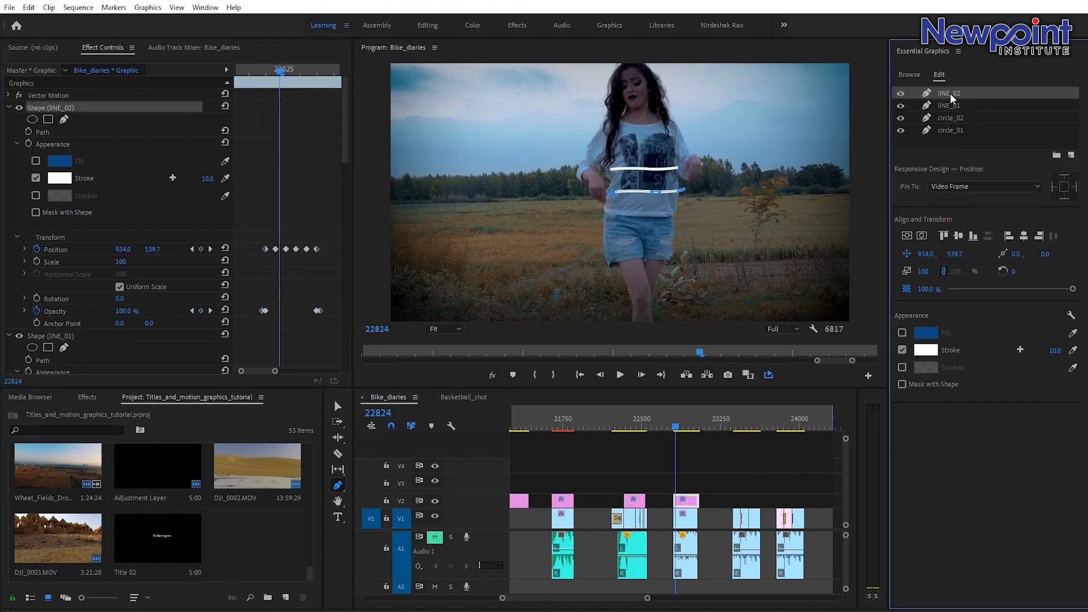
{"action": "right_click", "coordinate": [953, 97]}
{"action": "left_click", "coordinate": [966, 170]}
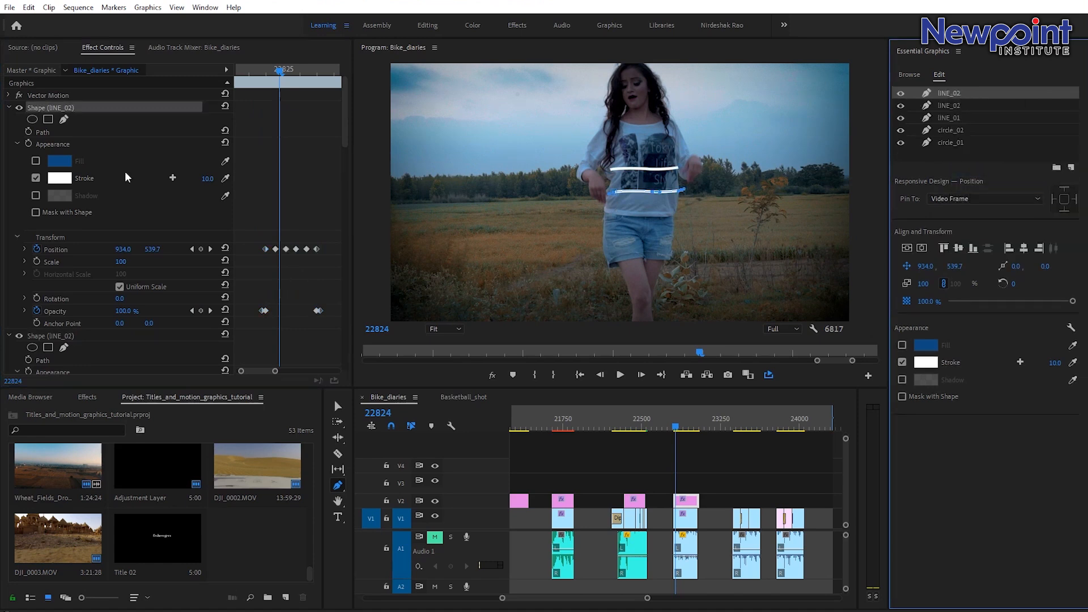
{"action": "double_click", "coordinate": [958, 93]}
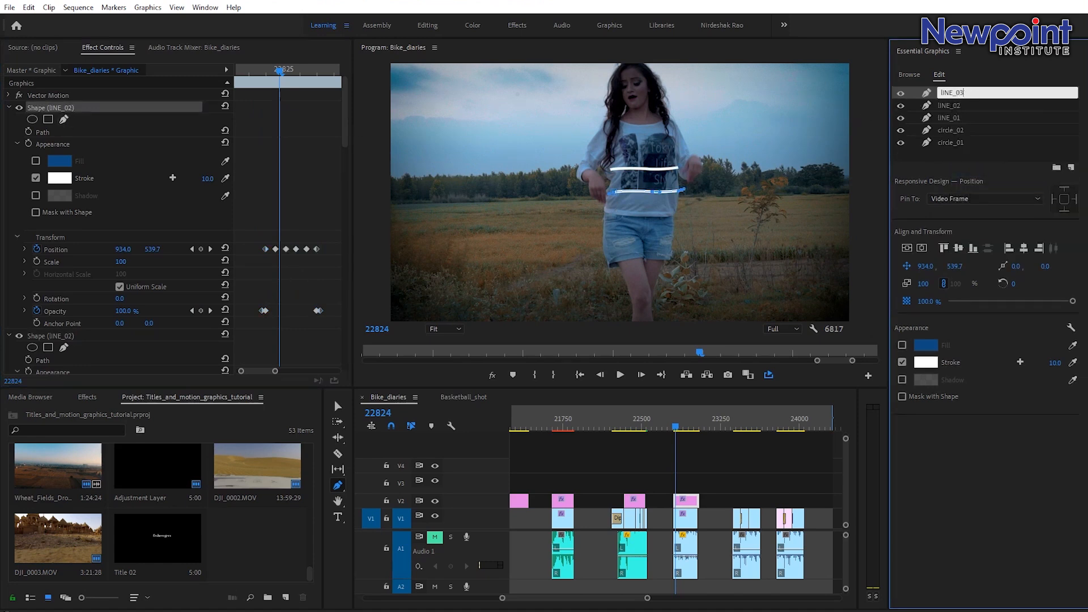
{"action": "key", "text": "Return"}
Shift lINE_03's keyframes slightly later to stagger it between the other lines, and step between its keyframes to check timing.
{"action": "left_click_drag", "start_coordinate": [249, 233], "coordinate": [338, 330]}
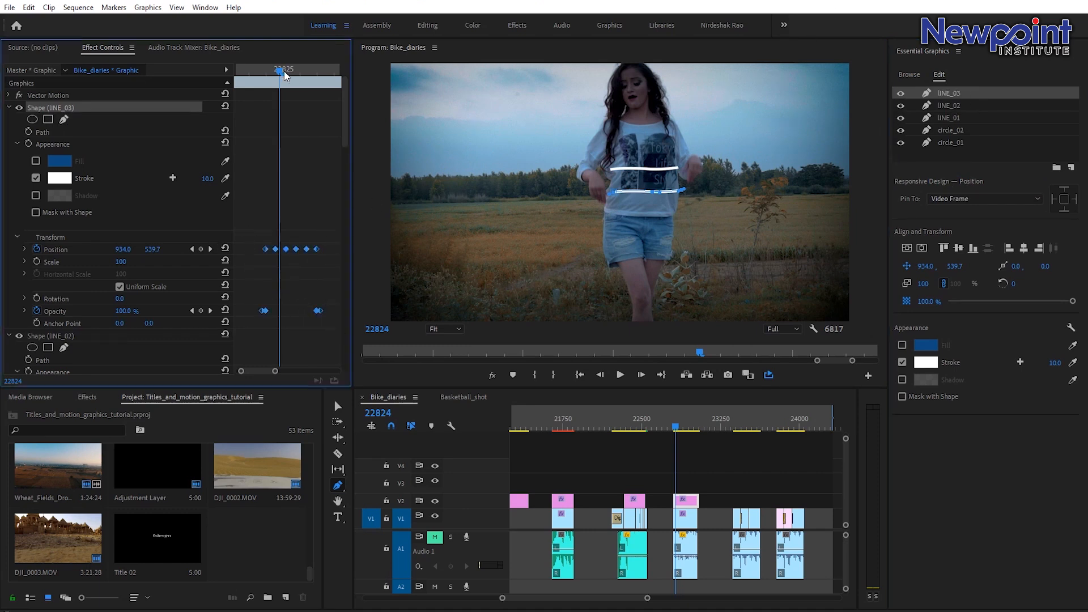
{"action": "left_click_drag", "start_coordinate": [285, 75], "coordinate": [286, 77]}
{"action": "left_click_drag", "start_coordinate": [268, 253], "coordinate": [278, 253]}
{"action": "mouse_move", "coordinate": [280, 85]}
{"action": "left_mouse_down"}
{"action": "mouse_move", "coordinate": [270, 84]}
{"action": "mouse_move", "coordinate": [314, 97]}
{"action": "mouse_move", "coordinate": [283, 91]}
{"action": "left_mouse_up"}
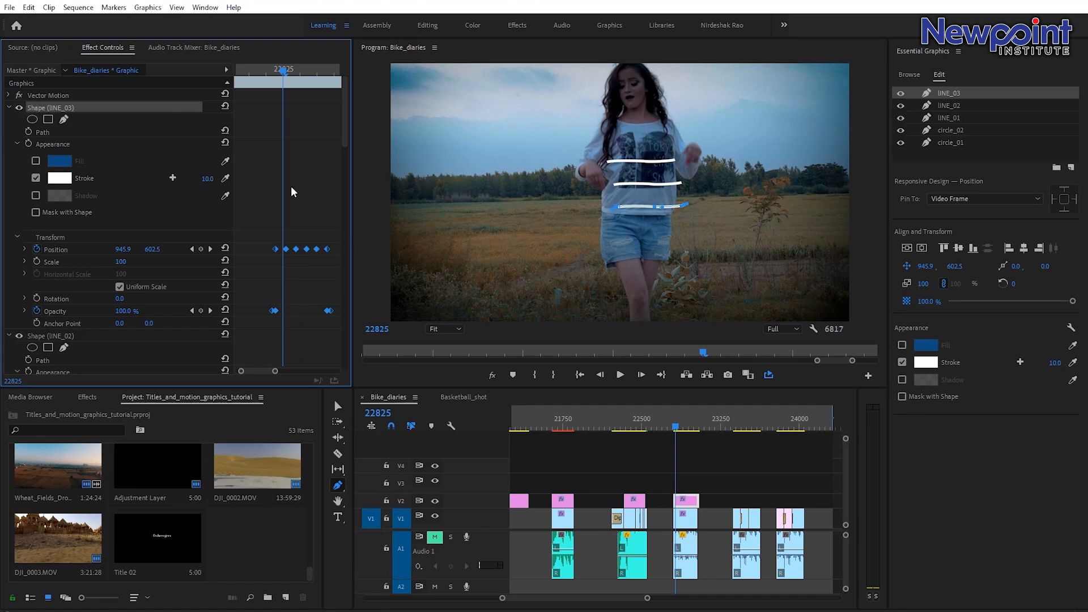
{"action": "left_click", "coordinate": [191, 249]}
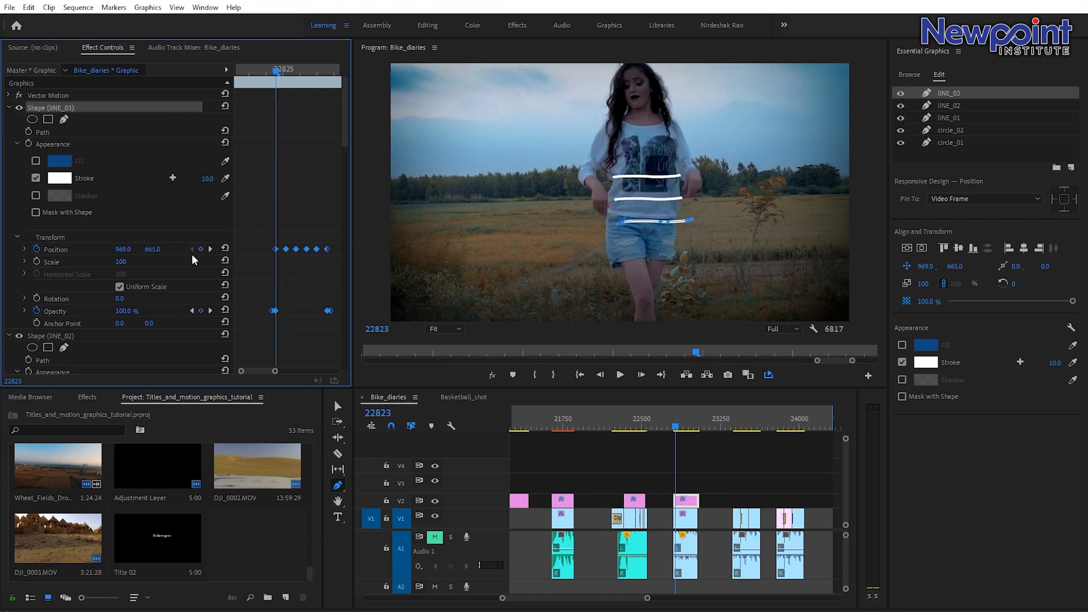
{"action": "left_click", "coordinate": [210, 249]}
{"action": "left_click", "coordinate": [192, 249]}
{"action": "left_click", "coordinate": [210, 249]}
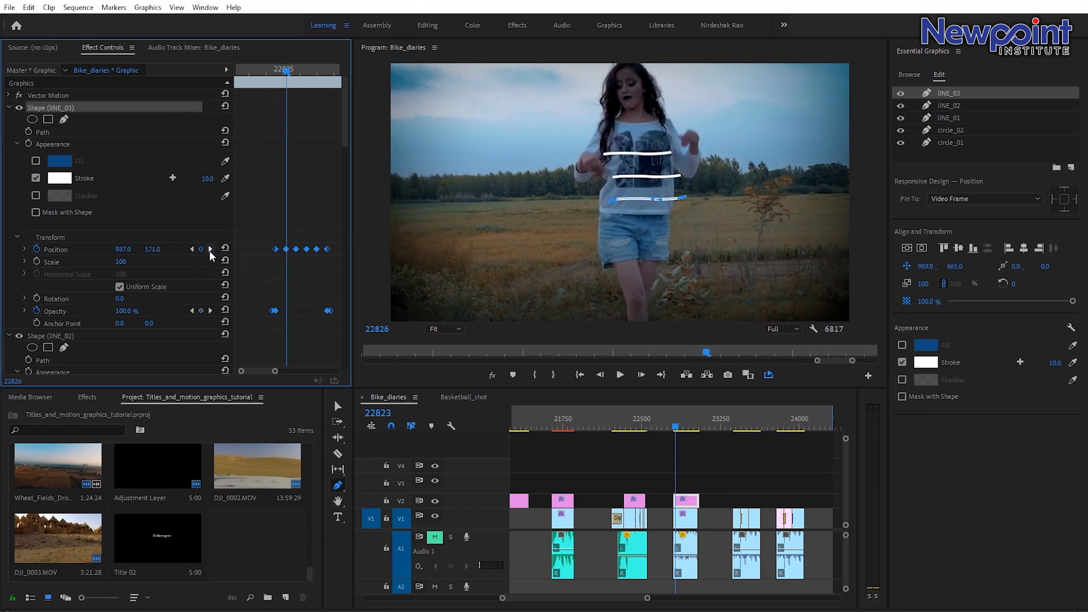
{"action": "left_click", "coordinate": [192, 249]}
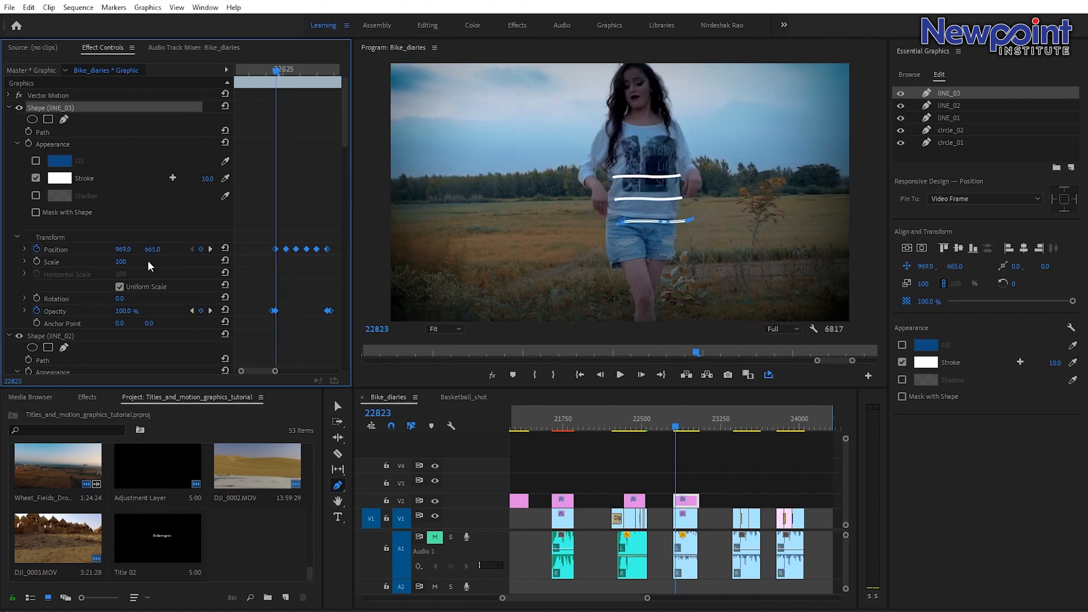
Nudge lINE_03's horizontal position at each successive Position keyframe so the line follows the dancer's body.
{"action": "left_click_drag", "start_coordinate": [121, 253], "coordinate": [94, 253]}
{"action": "left_click", "coordinate": [211, 249]}
{"action": "left_click_drag", "start_coordinate": [122, 249], "coordinate": [95, 250]}
{"action": "left_click", "coordinate": [211, 249]}
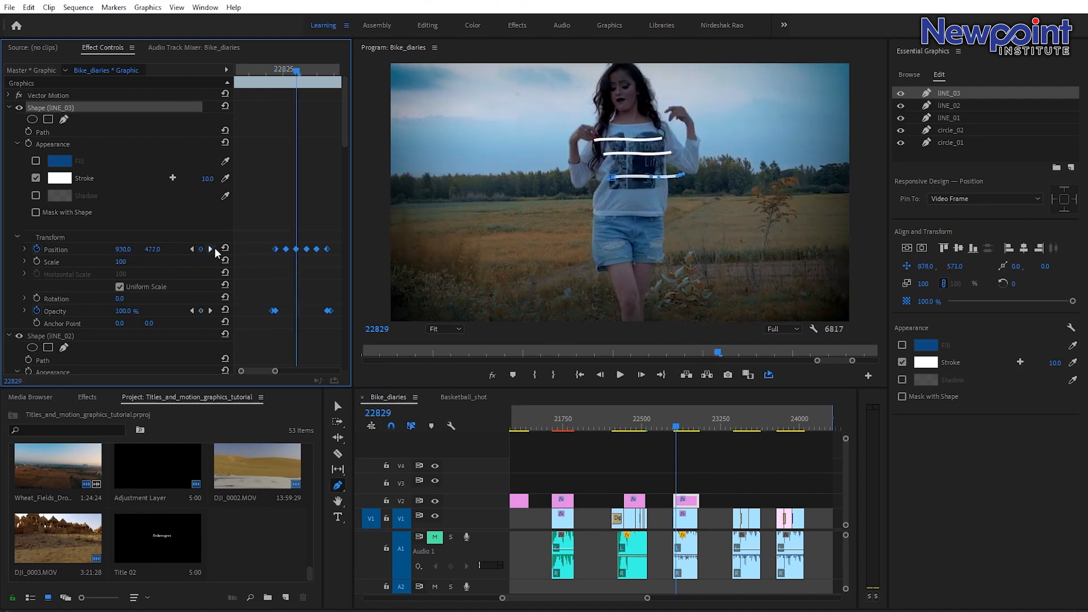
{"action": "left_click_drag", "start_coordinate": [122, 250], "coordinate": [102, 250]}
{"action": "left_click", "coordinate": [210, 249]}
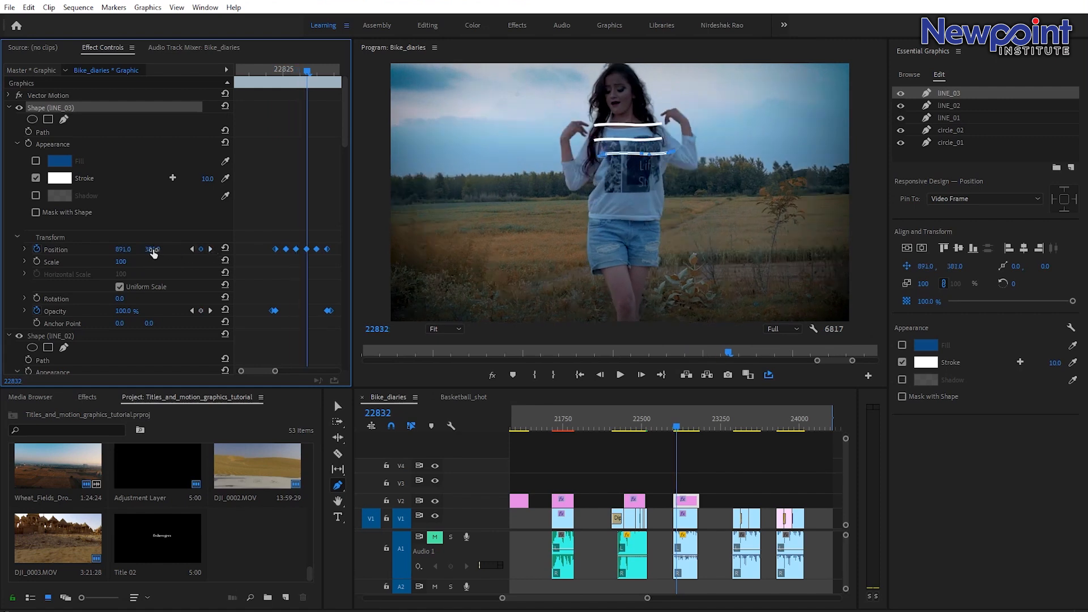
{"action": "left_click_drag", "start_coordinate": [122, 250], "coordinate": [121, 250]}
{"action": "left_click", "coordinate": [210, 249]}
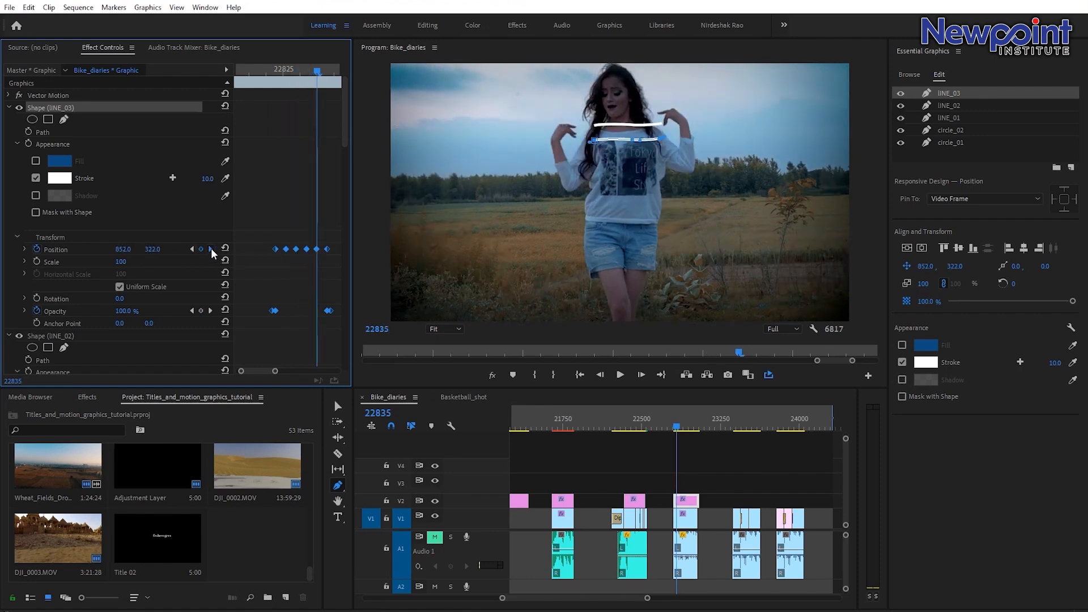
{"action": "left_click", "coordinate": [211, 248]}
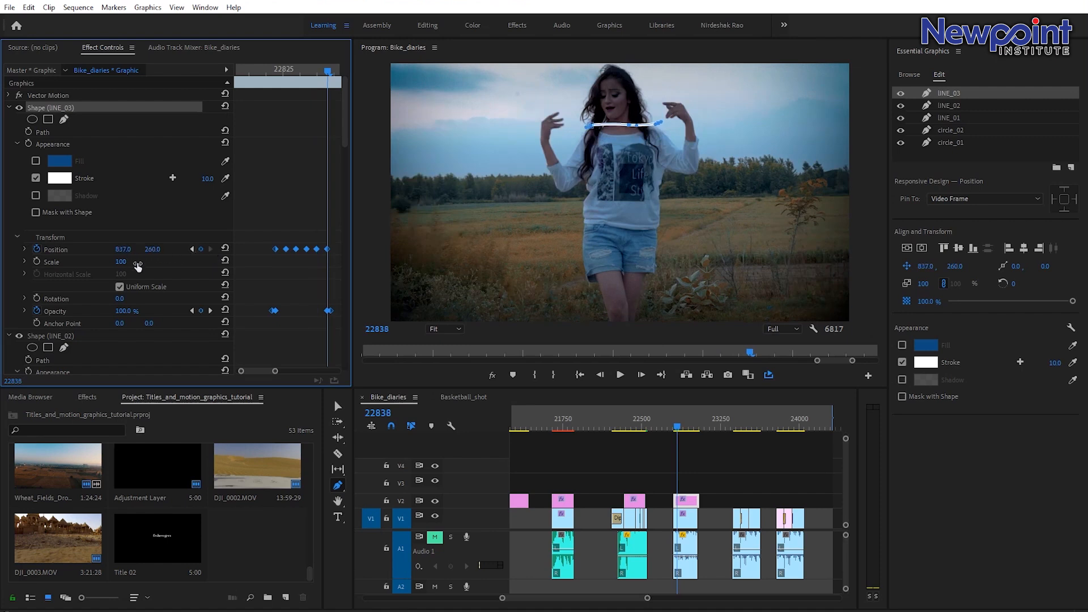
{"action": "left_click_drag", "start_coordinate": [328, 71], "coordinate": [306, 70]}
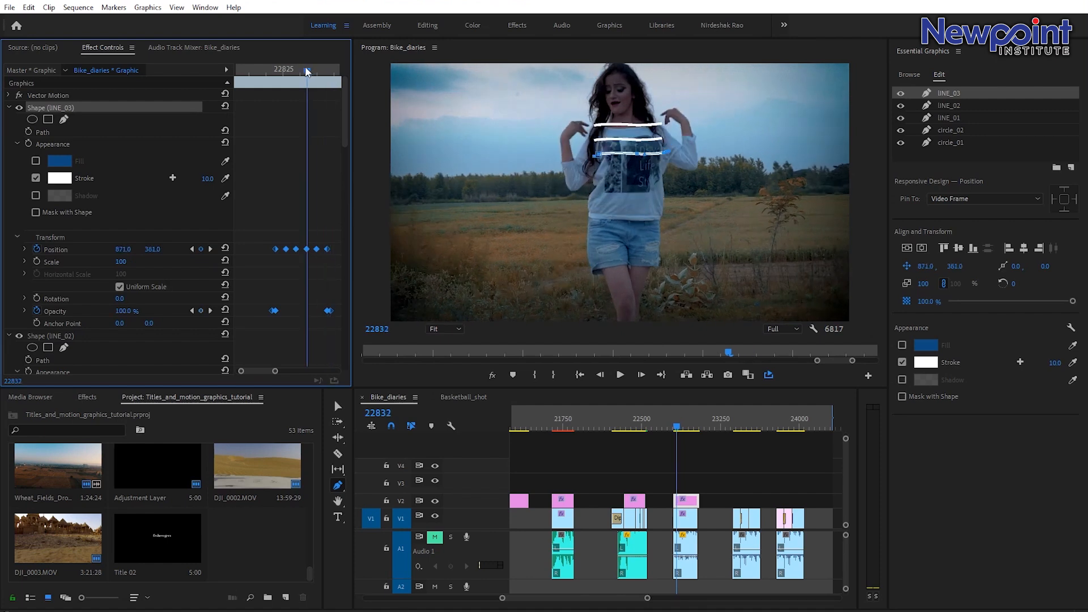
Switch to lINE_02 and nudge its horizontal position at each Position keyframe to follow the dancer's body.
{"action": "left_click", "coordinate": [9, 107]}
{"action": "left_click", "coordinate": [45, 119]}
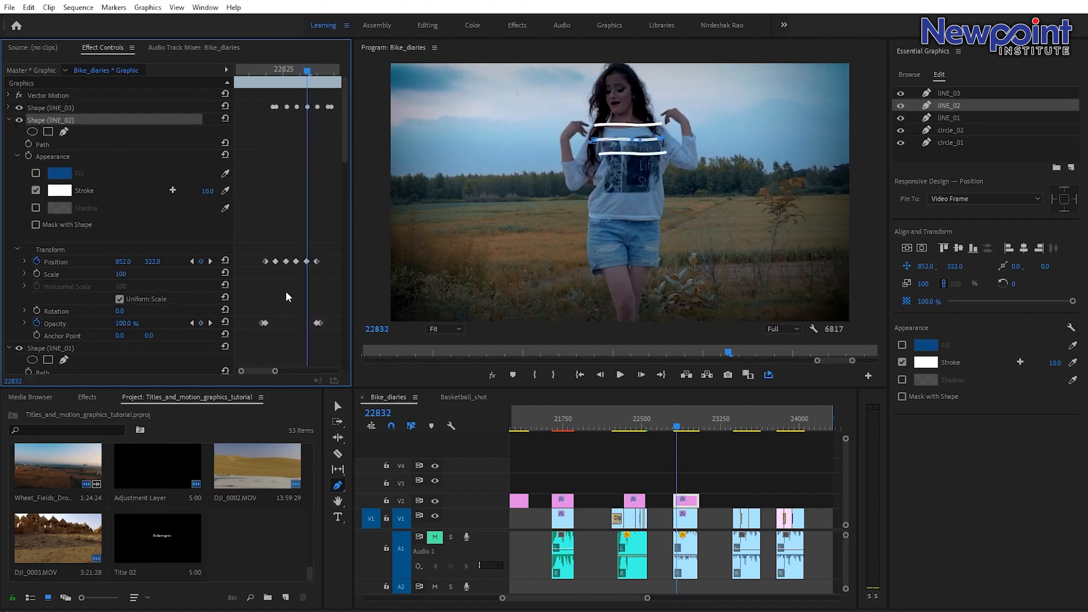
{"action": "left_click", "coordinate": [267, 68]}
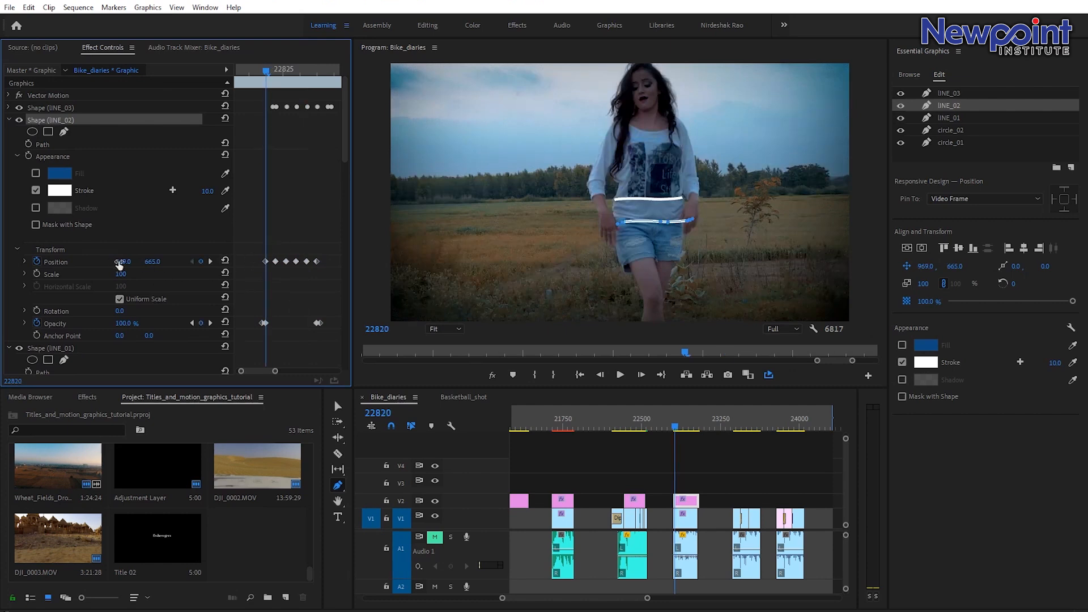
{"action": "left_click_drag", "start_coordinate": [123, 262], "coordinate": [107, 261]}
{"action": "left_click", "coordinate": [209, 260]}
{"action": "left_click_drag", "start_coordinate": [123, 262], "coordinate": [117, 262]}
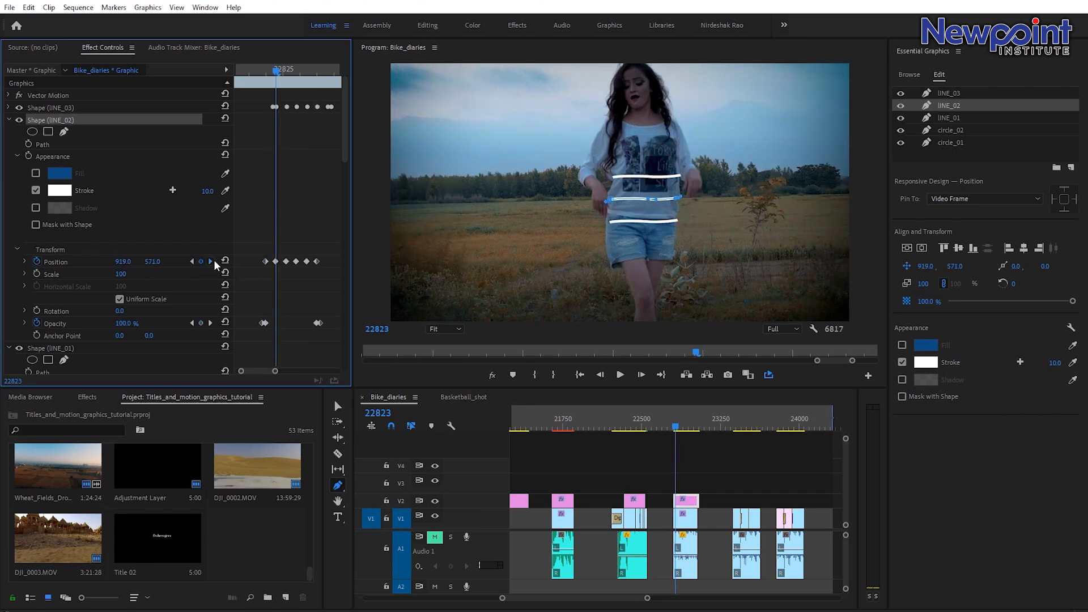
{"action": "left_click", "coordinate": [212, 260]}
{"action": "left_click_drag", "start_coordinate": [123, 261], "coordinate": [114, 262]}
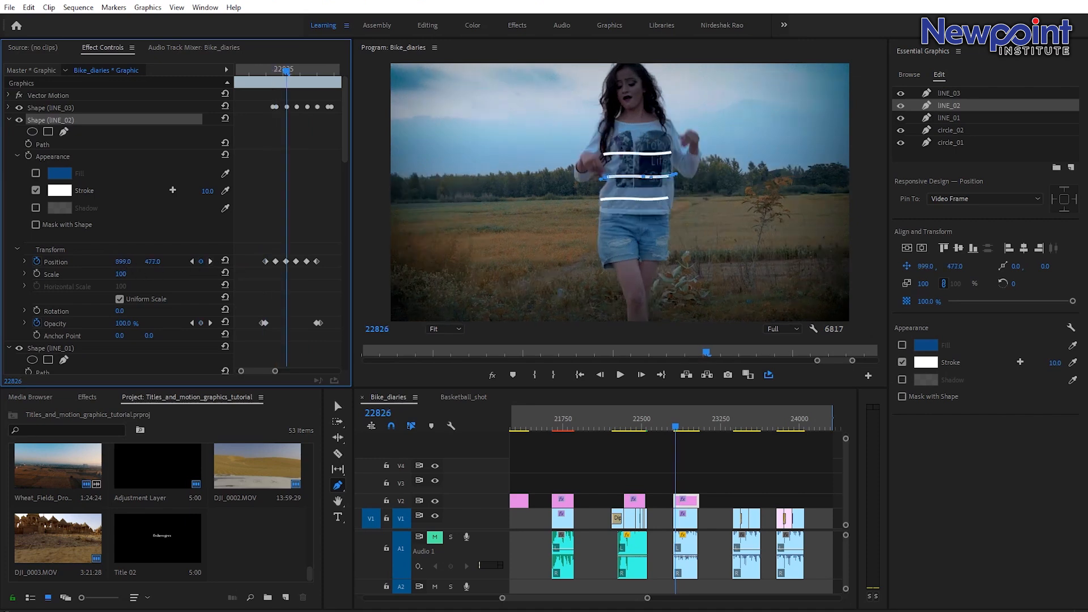
{"action": "left_click", "coordinate": [210, 260]}
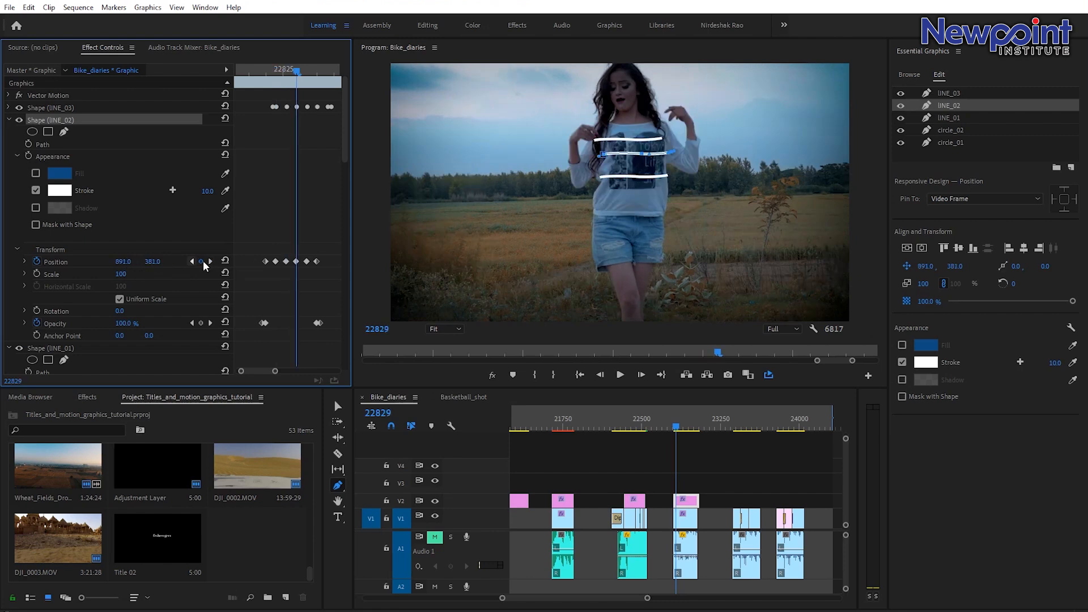
{"action": "left_click", "coordinate": [210, 261]}
{"action": "left_click", "coordinate": [210, 261]}
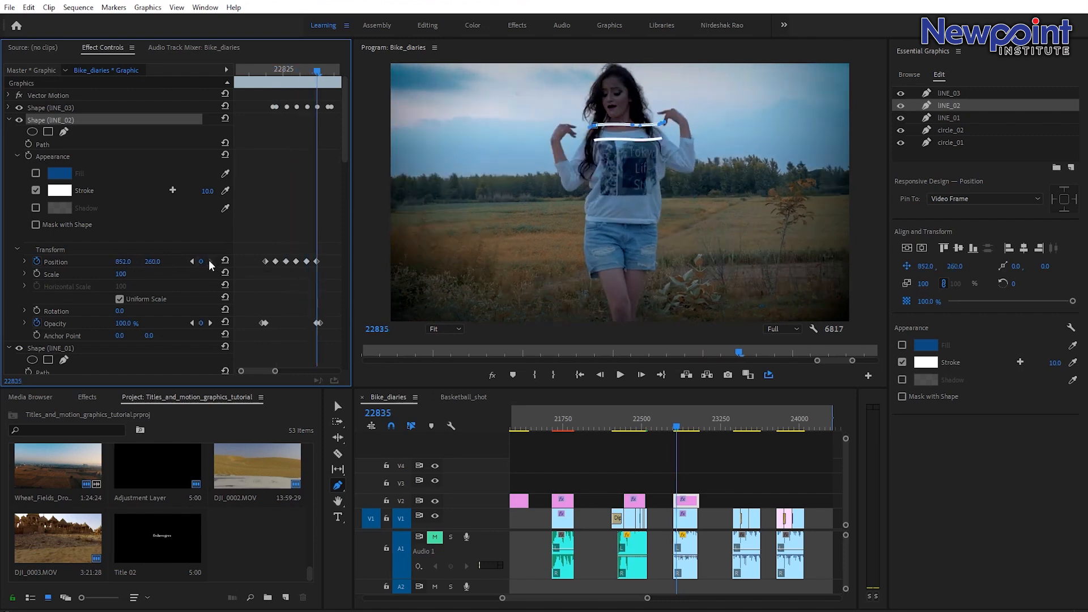
Play back and step frame by frame through the section to review the staggered line animation.
{"action": "left_click_drag", "start_coordinate": [679, 427], "coordinate": [673, 428]}
{"action": "key", "text": "space"}
{"action": "key", "text": "v"}
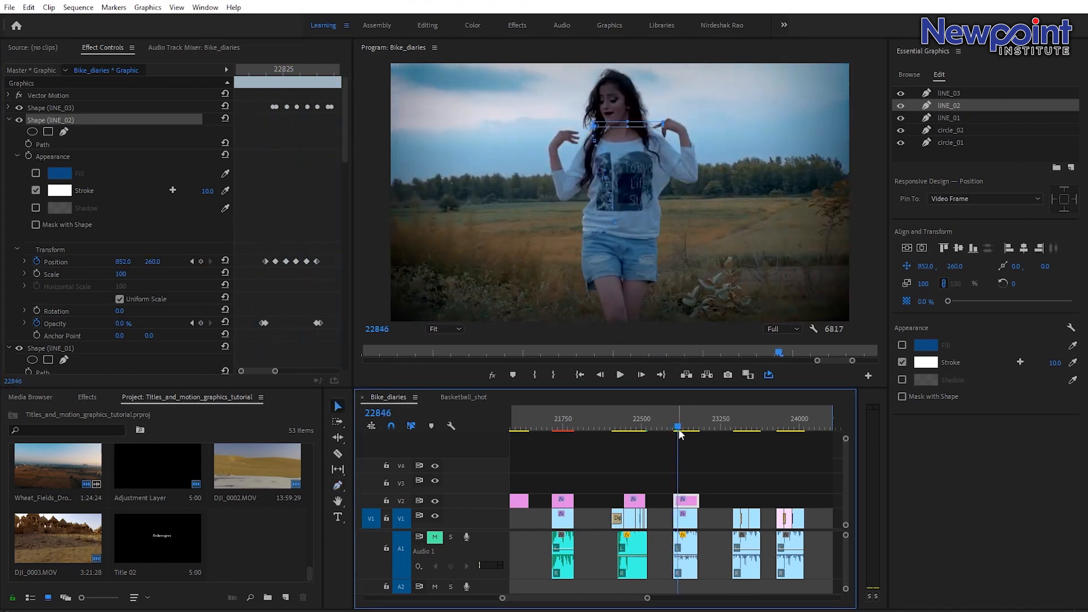
{"action": "key", "text": "Up"}
{"action": "key", "text": "space"}
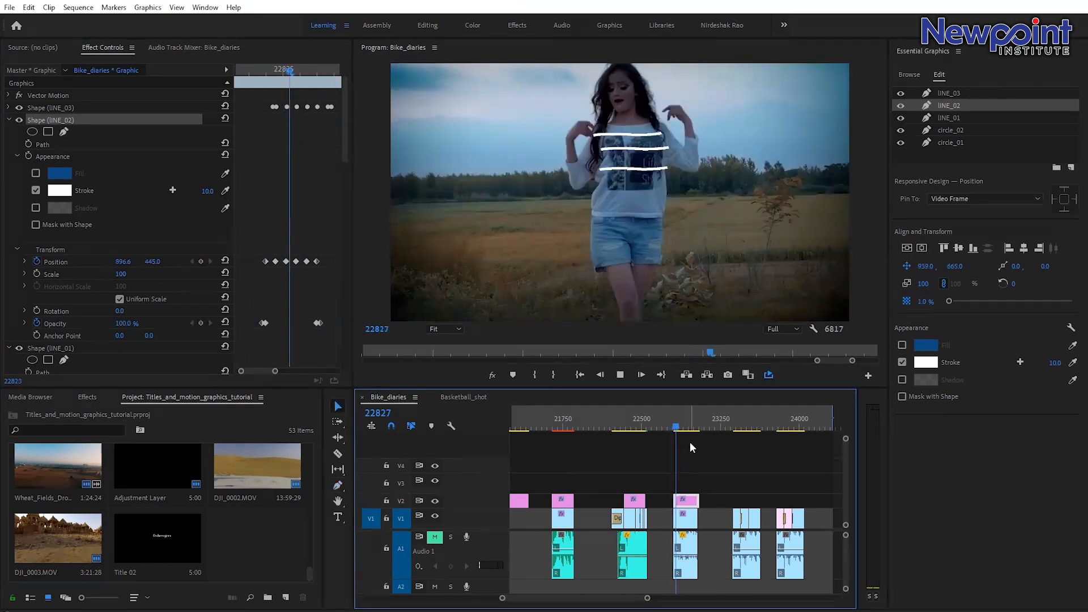
{"action": "left_click", "coordinate": [675, 426]}
{"action": "left_click_drag", "start_coordinate": [675, 427], "coordinate": [677, 427]}
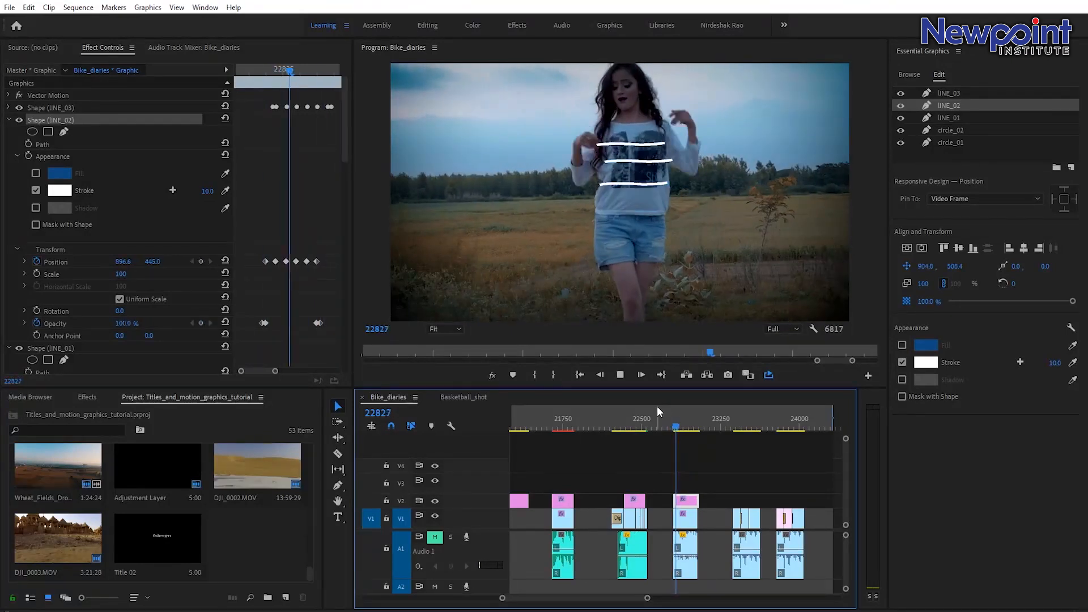
{"action": "key", "text": "Right"}
{"action": "key", "text": "Right"}
{"action": "key", "text": "Right"}
{"action": "key", "text": "Right"}
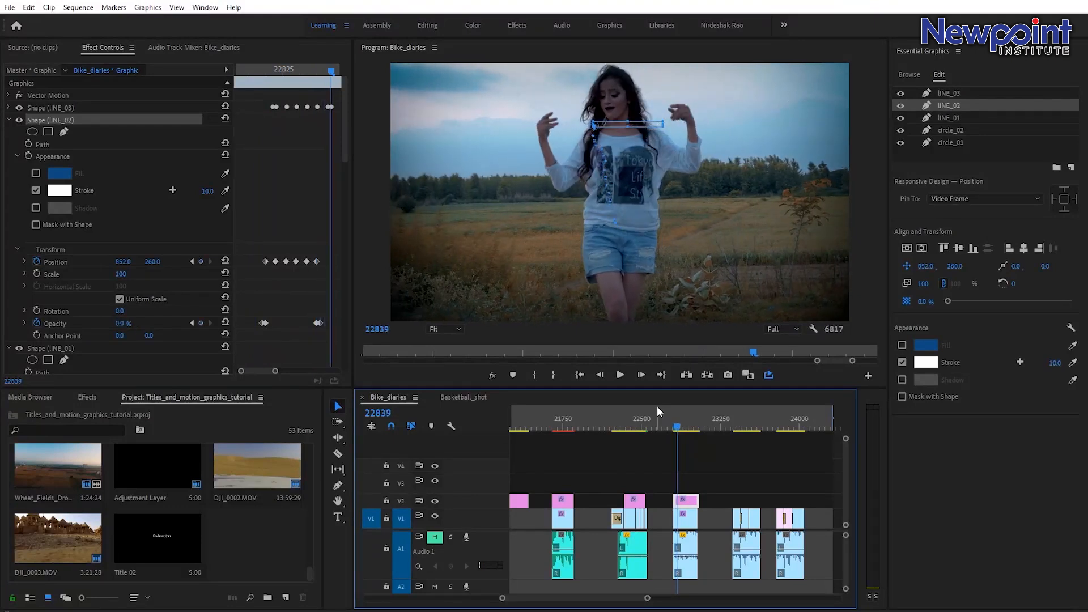
Keyframe circle_02's position on the previous frame, then move it onto the dancer's raised hand at about 1146, 152.
{"action": "left_click", "coordinate": [9, 120]}
{"action": "left_click", "coordinate": [10, 134]}
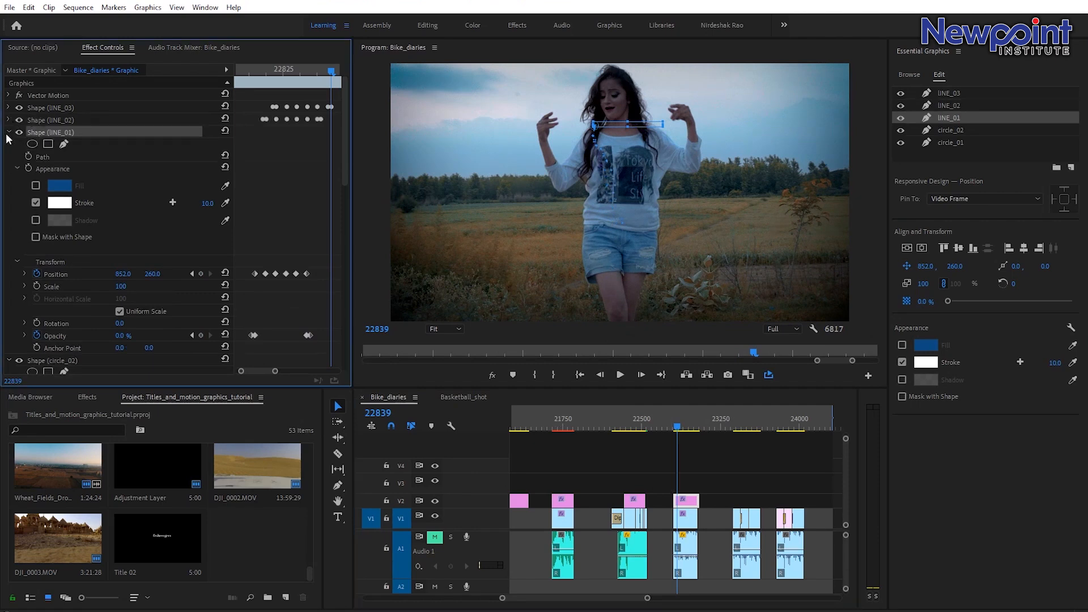
{"action": "left_click", "coordinate": [9, 132]}
{"action": "left_click", "coordinate": [9, 145]}
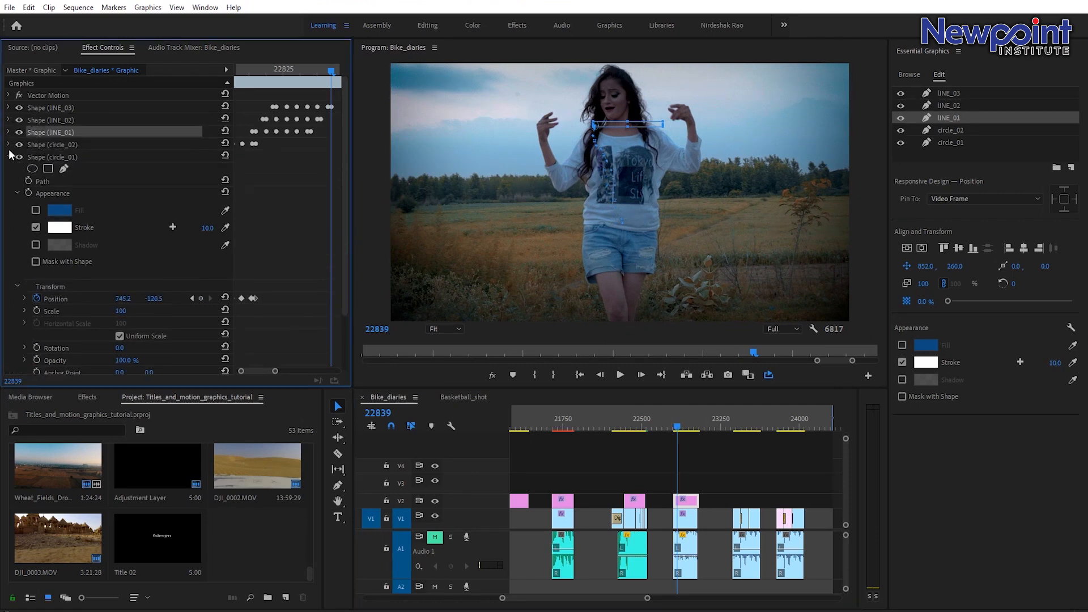
{"action": "left_click", "coordinate": [11, 158]}
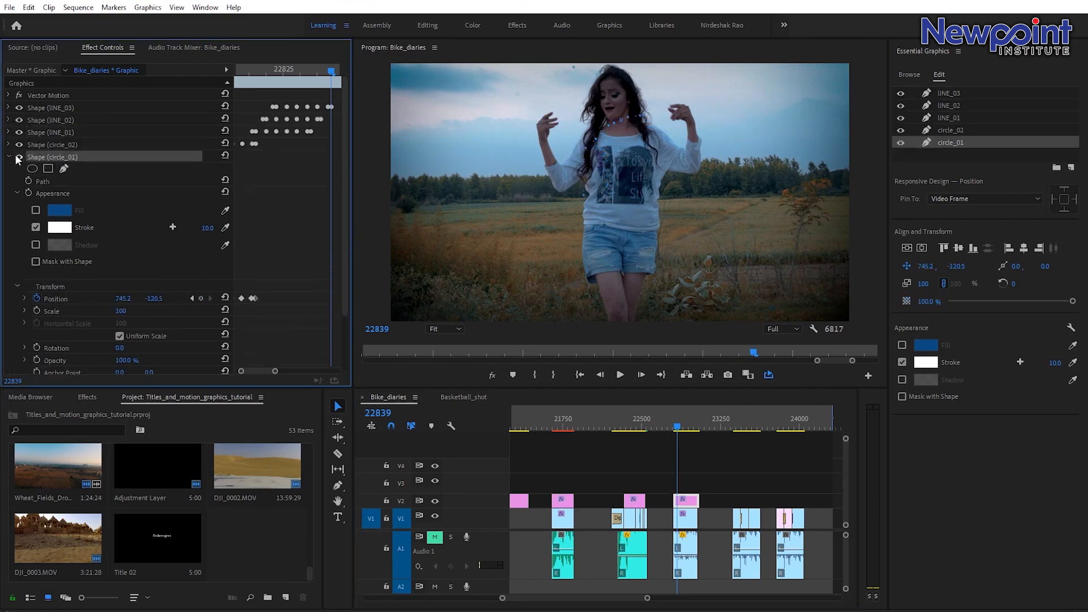
{"action": "left_click", "coordinate": [8, 145]}
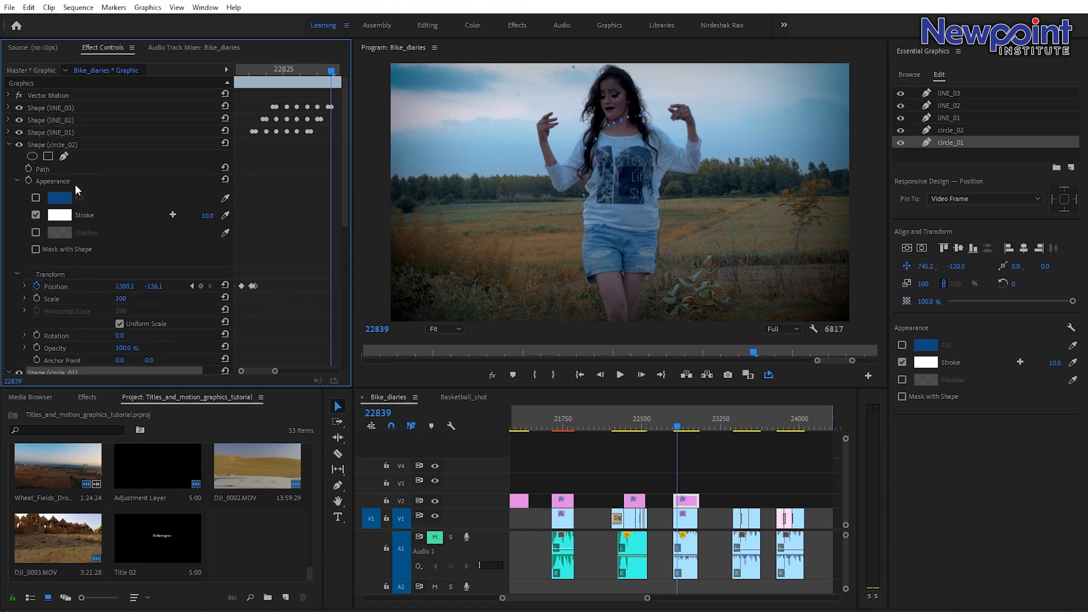
{"action": "left_click", "coordinate": [66, 134]}
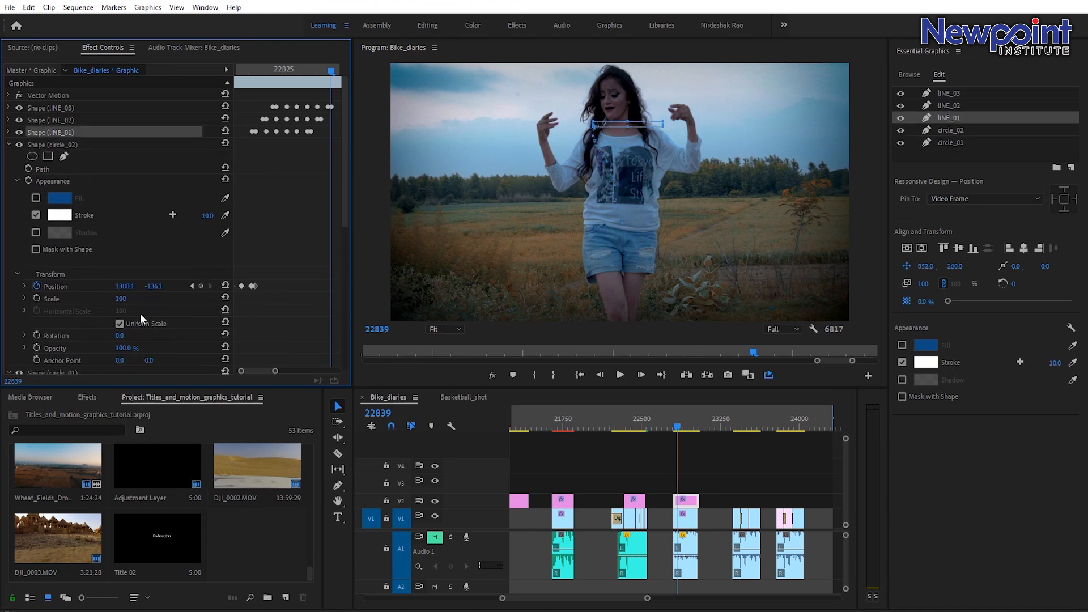
{"action": "key", "text": "Left"}
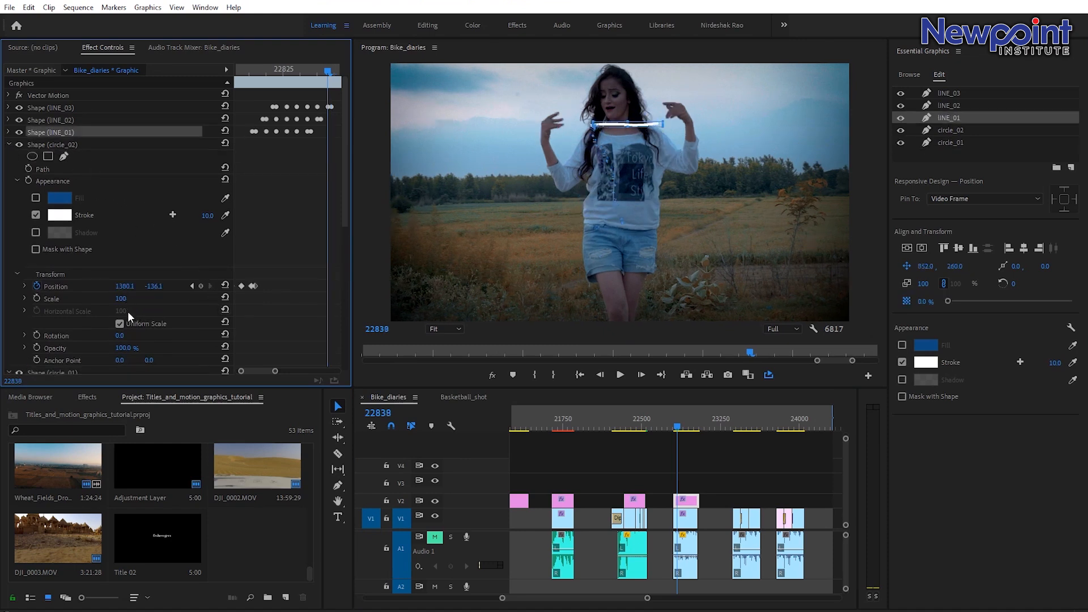
{"action": "left_click", "coordinate": [201, 285]}
{"action": "key", "text": "Right"}
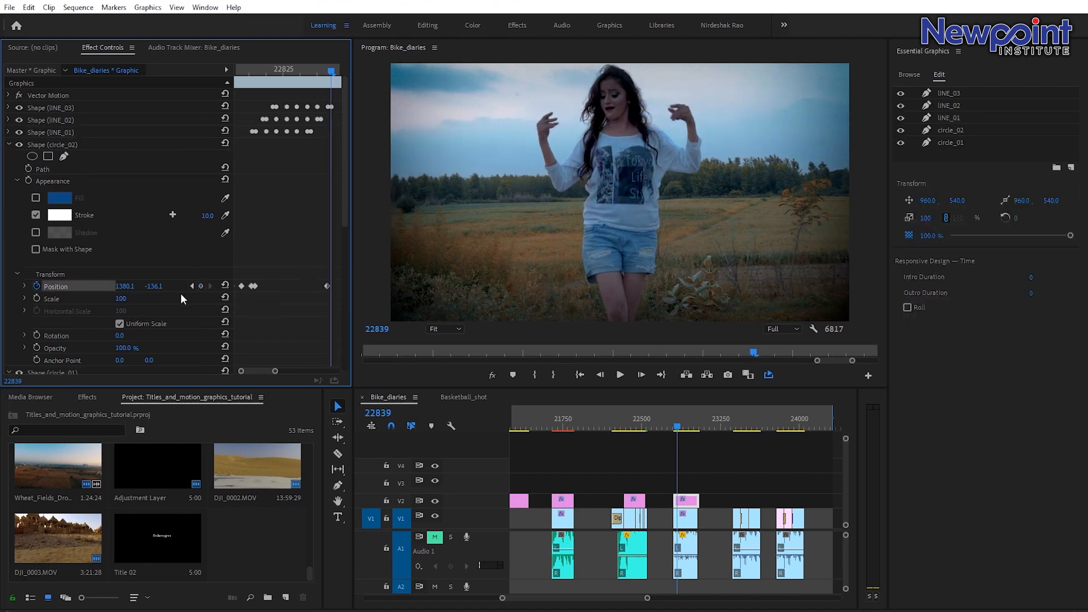
{"action": "left_click_drag", "start_coordinate": [153, 286], "coordinate": [327, 286]}
{"action": "left_click_drag", "start_coordinate": [125, 286], "coordinate": [0, 287]}
{"action": "left_click_drag", "start_coordinate": [158, 286], "coordinate": [147, 286]}
Keyframe circle_01's position on the previous frame, then move it onto the other raised hand at about 597, 192.
{"action": "scroll", "coordinate": [76, 197], "scroll_direction": "down", "scroll_amount": 10}
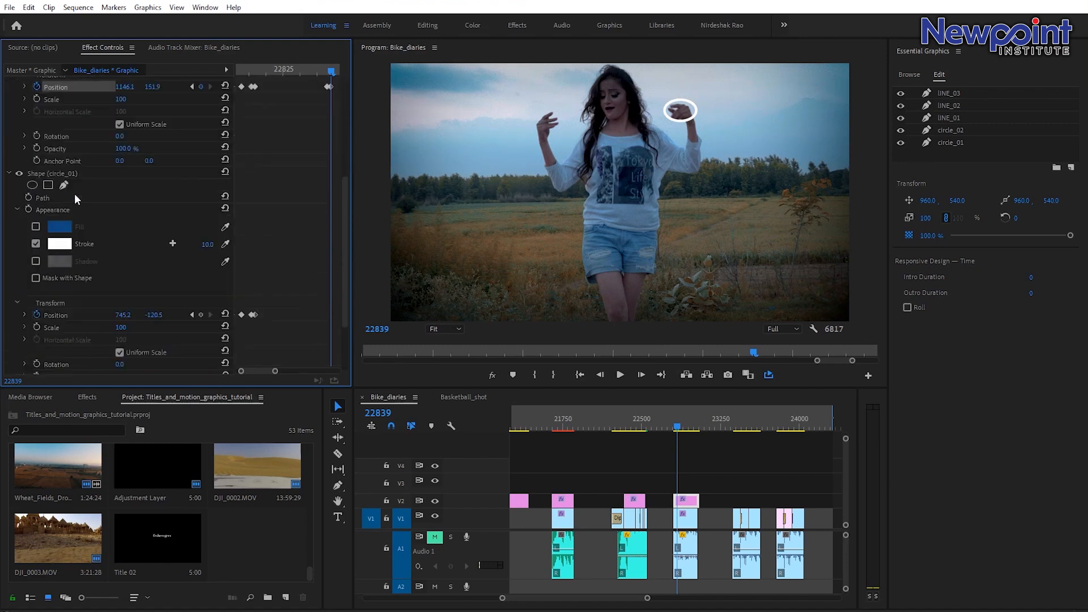
{"action": "key", "text": "Left"}
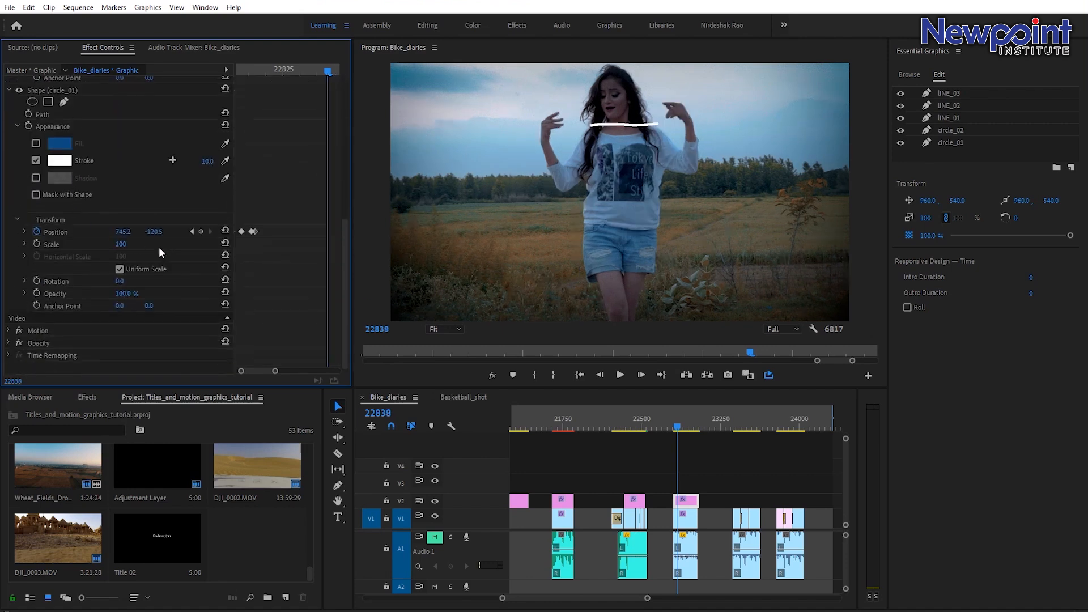
{"action": "left_click", "coordinate": [201, 232]}
{"action": "key", "text": "Right"}
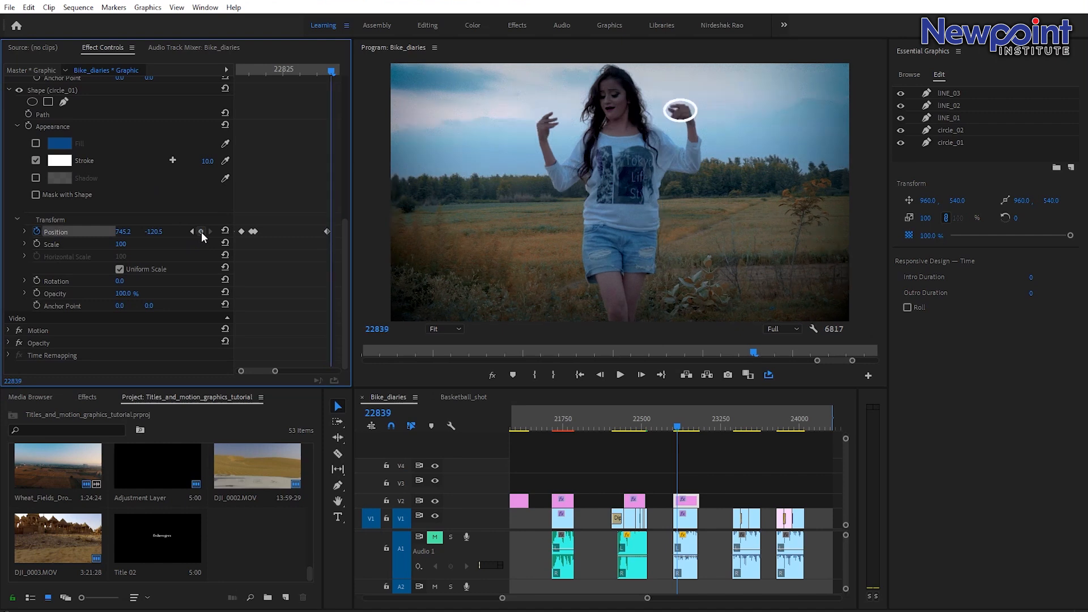
{"action": "left_click_drag", "start_coordinate": [153, 232], "coordinate": [249, 232]}
{"action": "left_click_drag", "start_coordinate": [118, 233], "coordinate": [34, 233]}
Play and step frame by frame around the cut to check the circles' jump to the hands.
{"action": "left_click", "coordinate": [683, 428]}
{"action": "left_click_drag", "start_coordinate": [685, 432], "coordinate": [682, 426]}
{"action": "key", "text": "space"}
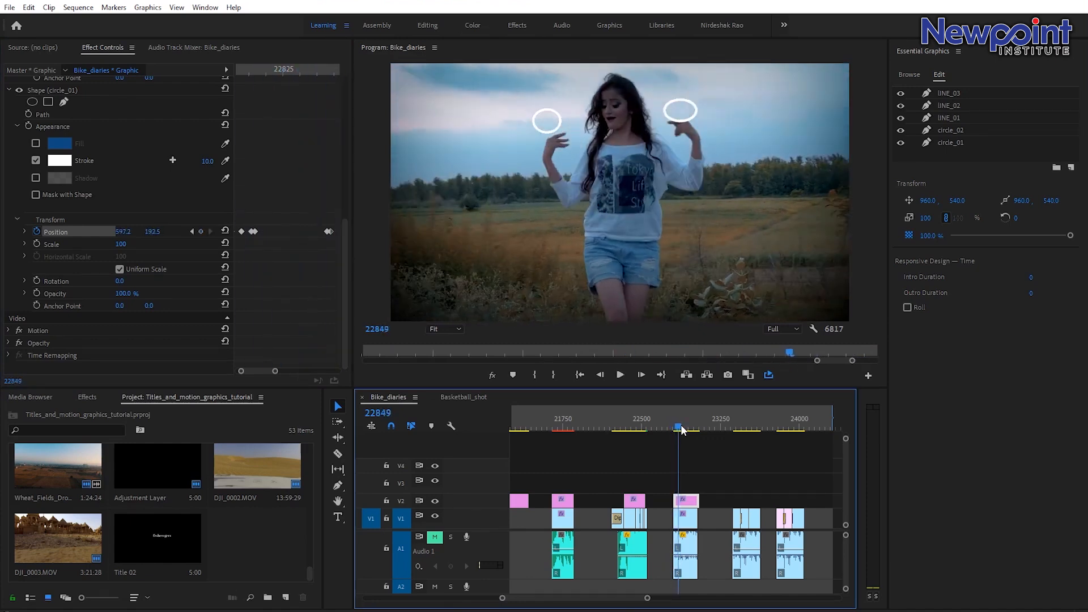
{"action": "key", "text": "Left"}
{"action": "key", "text": "Left"}
{"action": "key", "text": "Left"}
{"action": "key", "text": "Left"}
{"action": "key", "text": "Left"}
{"action": "key", "text": "Left"}
{"action": "key", "text": "Left"}
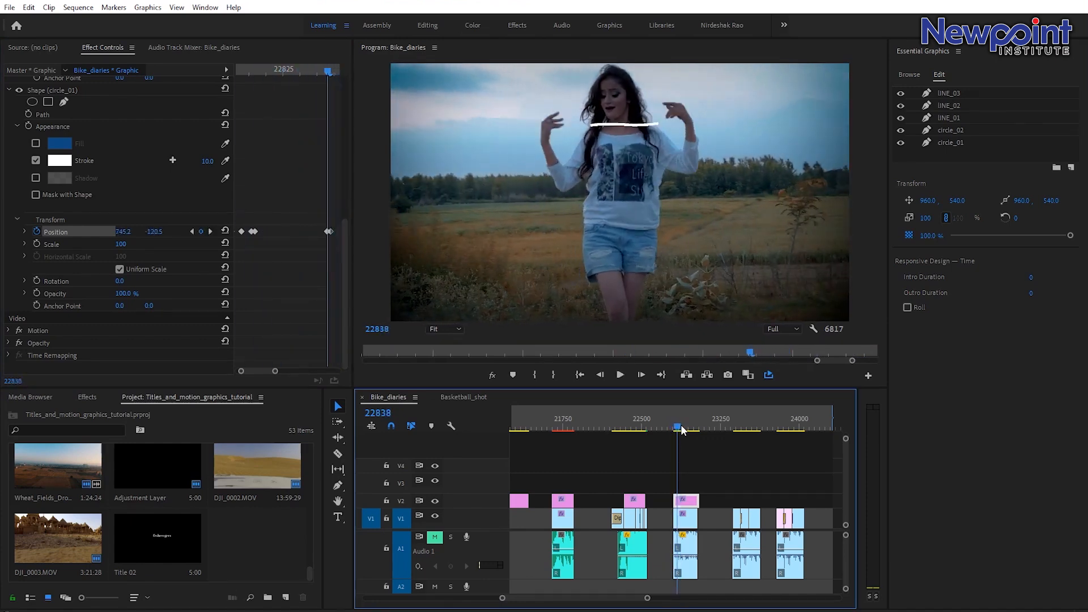
{"action": "key", "text": "Right"}
{"action": "key", "text": "Right"}
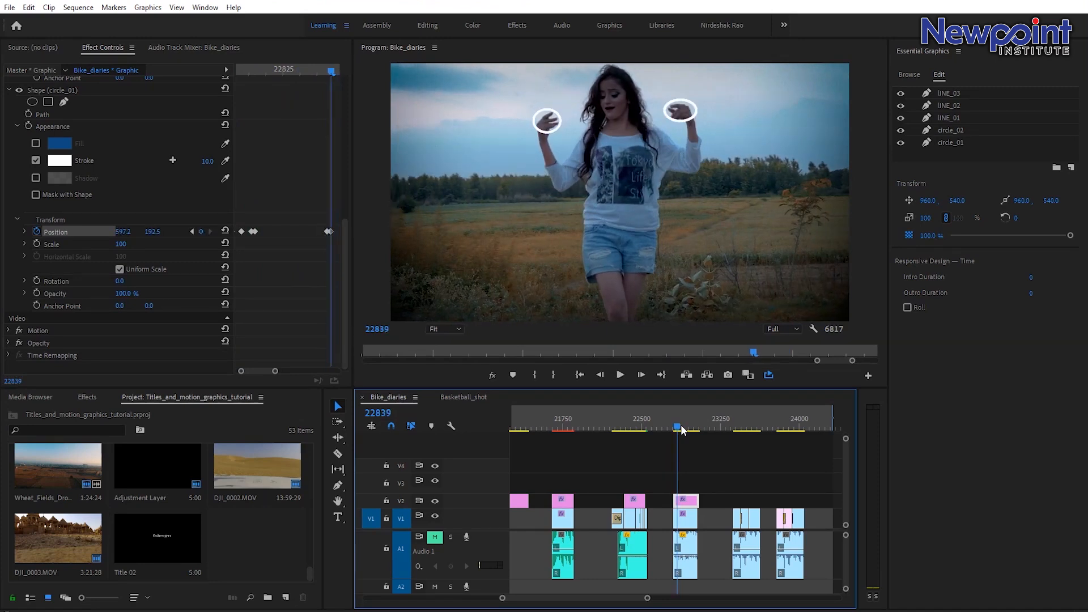
Mark in and out points around the current section and play the marked range back.
{"action": "key", "text": "o"}
{"action": "left_click_drag", "start_coordinate": [677, 418], "coordinate": [673, 425]}
{"action": "key", "text": "ctrl+z"}
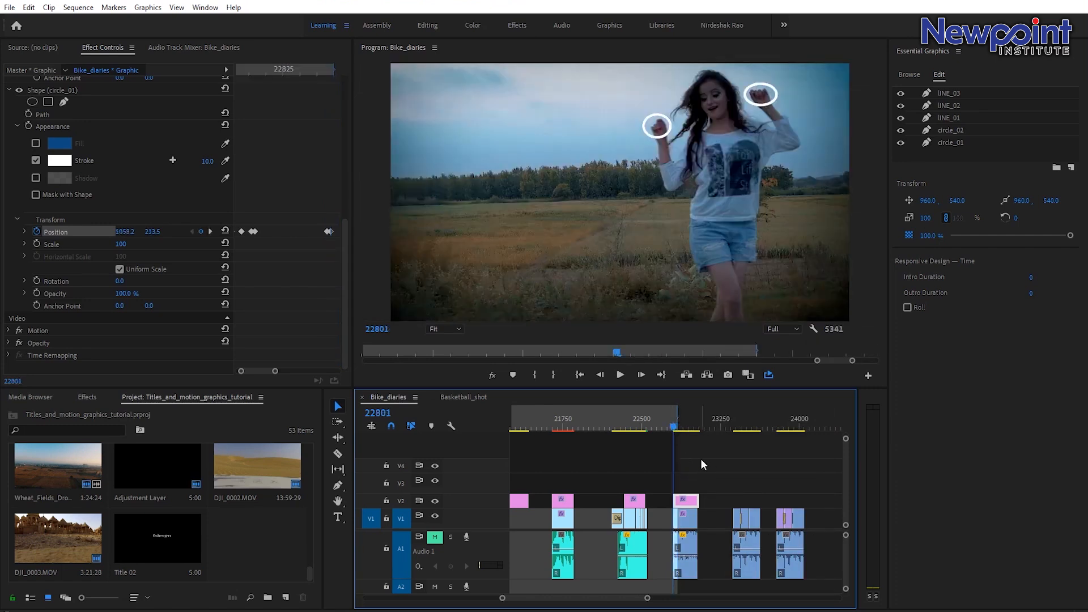
{"action": "key", "text": "i"}
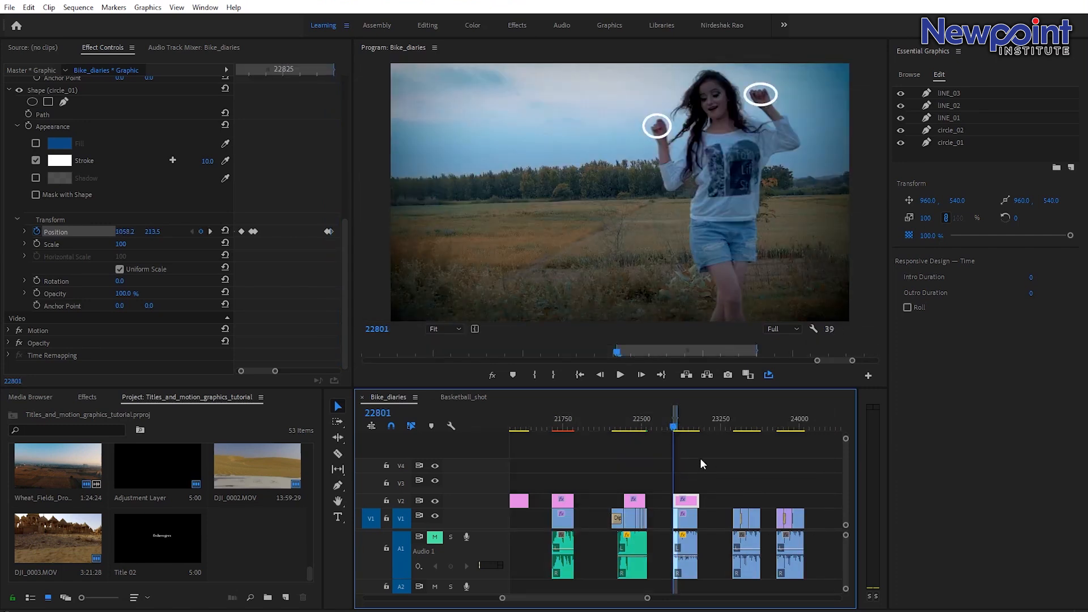
{"action": "key", "text": "space"}
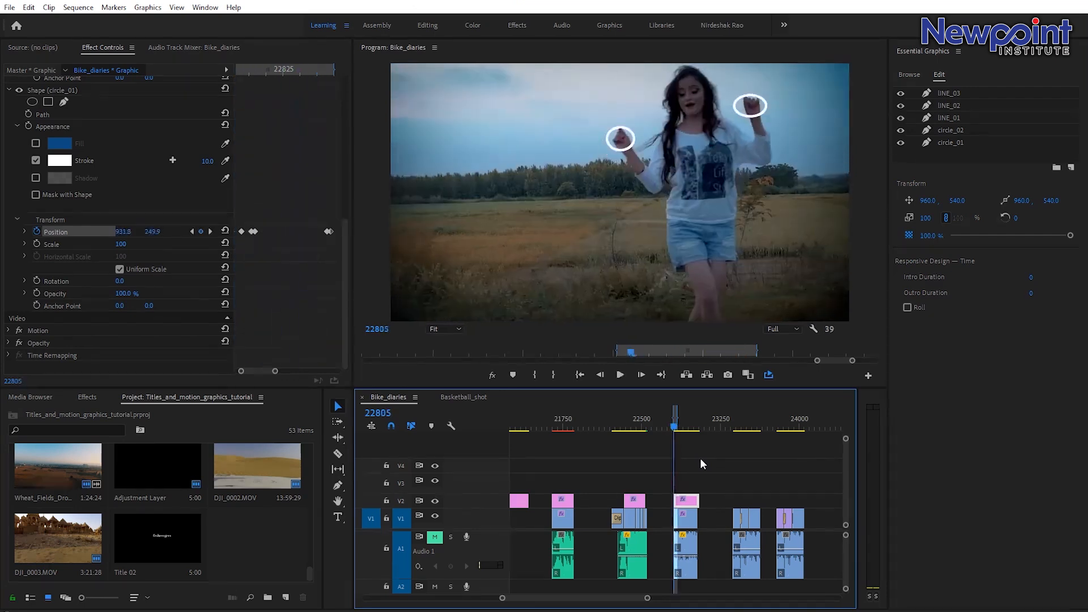
{"action": "key", "text": "space"}
{"action": "key", "text": "space"}
Browse the timeline to examine the earlier clip with glowing lines, then return to the graphic clip around frame 22824.
{"action": "left_click_drag", "start_coordinate": [647, 598], "coordinate": [600, 599]}
{"action": "mouse_move", "coordinate": [657, 425]}
{"action": "left_mouse_down"}
{"action": "mouse_move", "coordinate": [646, 424]}
{"action": "mouse_move", "coordinate": [658, 434]}
{"action": "left_mouse_up"}
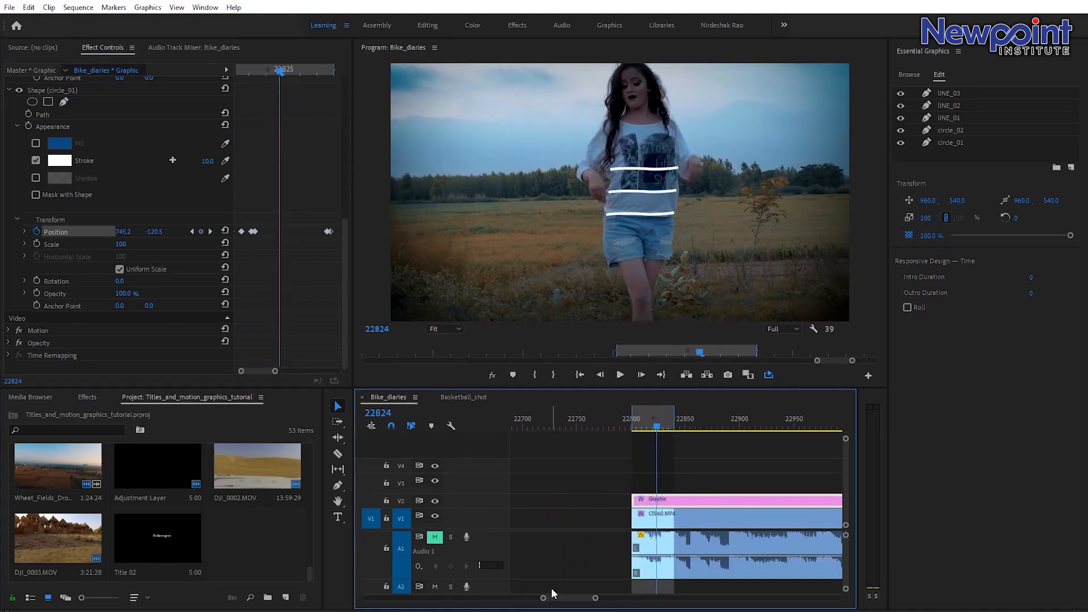
{"action": "left_click_drag", "start_coordinate": [543, 598], "coordinate": [445, 599]}
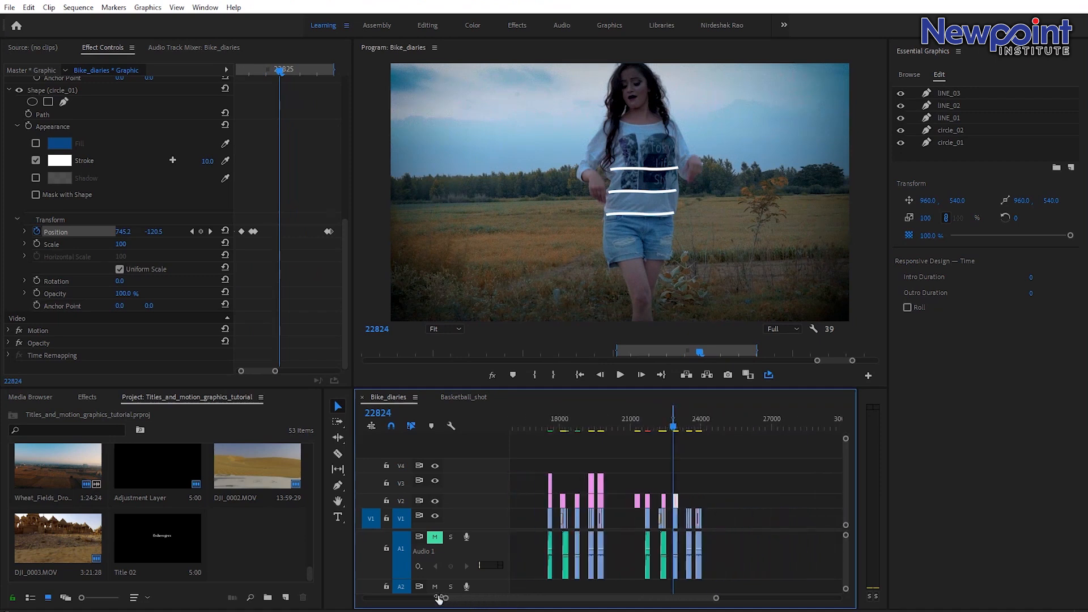
{"action": "left_click_drag", "start_coordinate": [566, 424], "coordinate": [578, 427]}
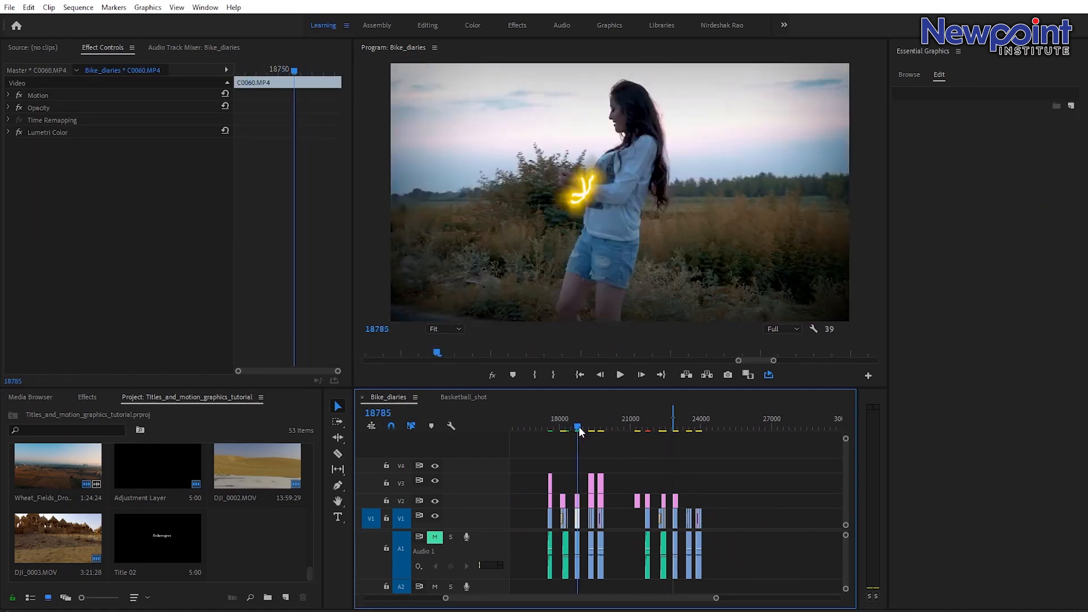
{"action": "left_click_drag", "start_coordinate": [716, 597], "coordinate": [616, 598]}
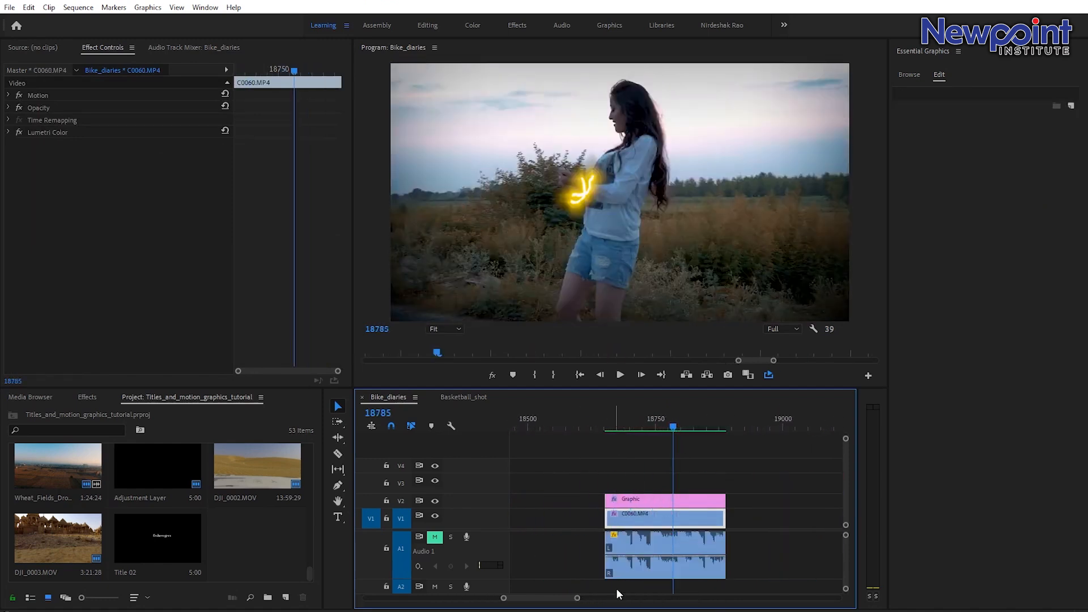
{"action": "left_click_drag", "start_coordinate": [620, 426], "coordinate": [618, 431]}
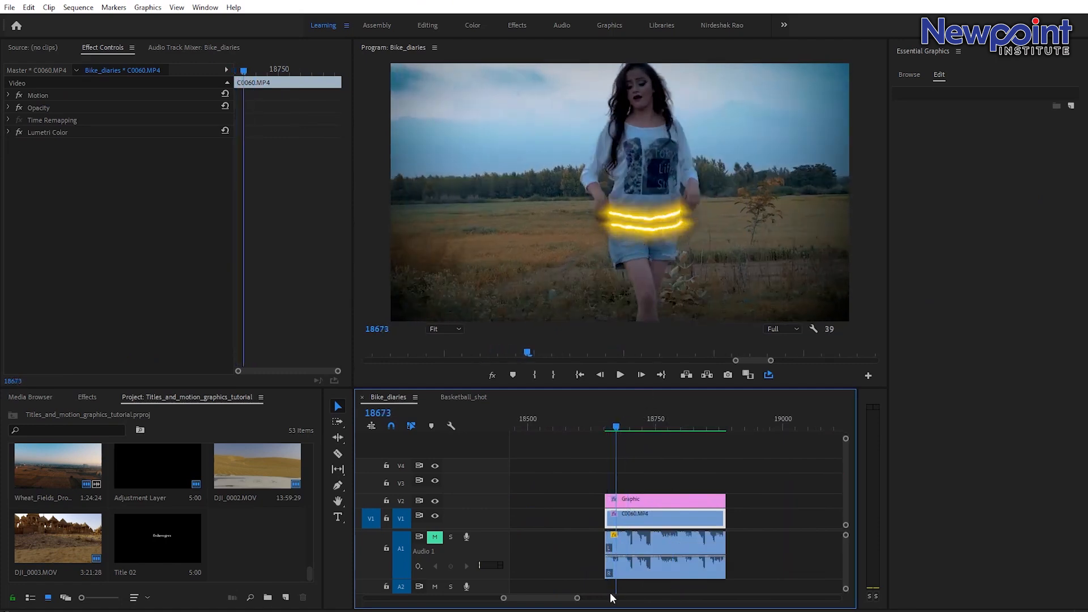
{"action": "left_click_drag", "start_coordinate": [582, 597], "coordinate": [691, 600]}
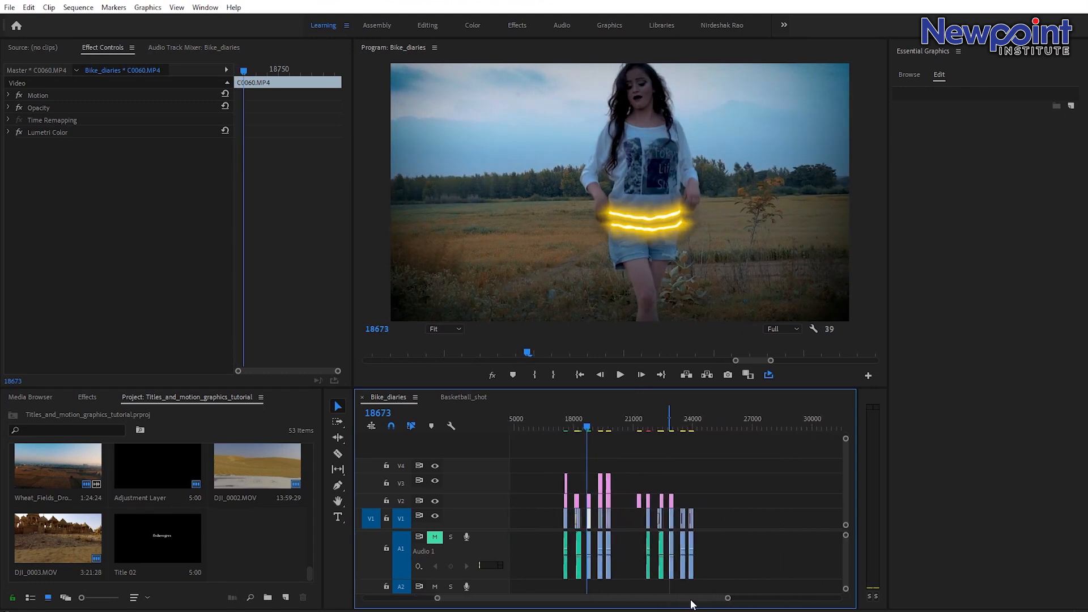
{"action": "left_click", "coordinate": [657, 429]}
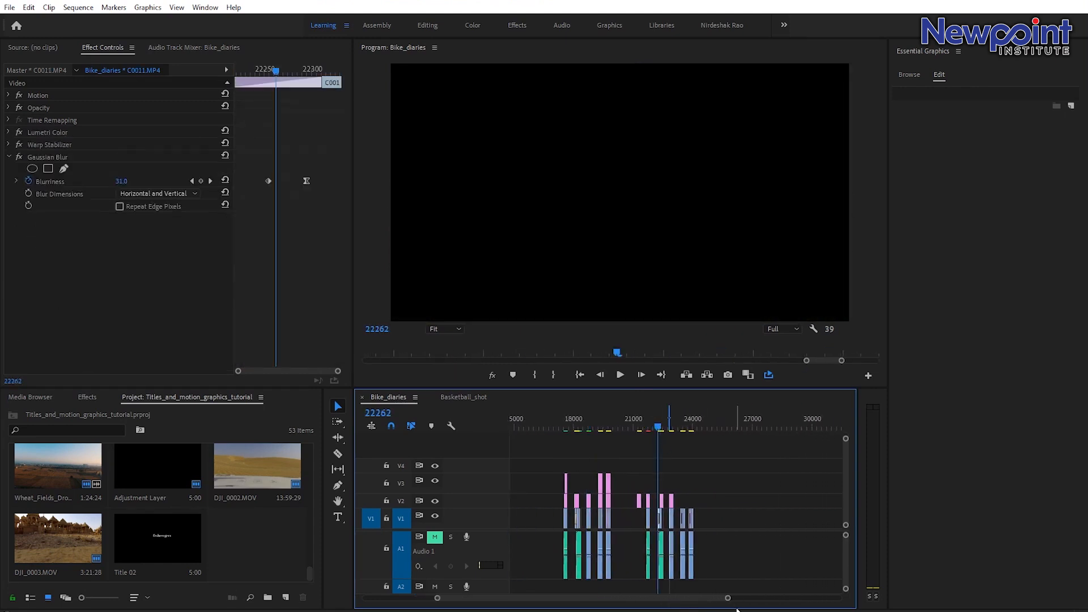
{"action": "left_click_drag", "start_coordinate": [728, 599], "coordinate": [653, 598]}
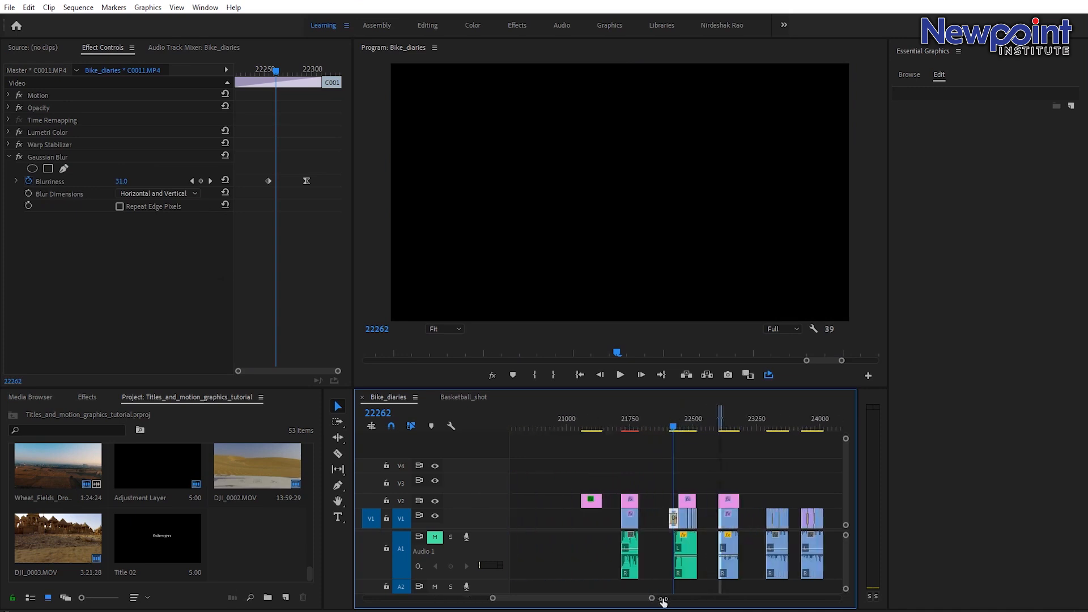
{"action": "left_click", "coordinate": [724, 419]}
{"action": "left_click_drag", "start_coordinate": [652, 599], "coordinate": [602, 599]}
{"action": "left_click", "coordinate": [624, 425]}
{"action": "left_click_drag", "start_coordinate": [623, 420], "coordinate": [629, 431]}
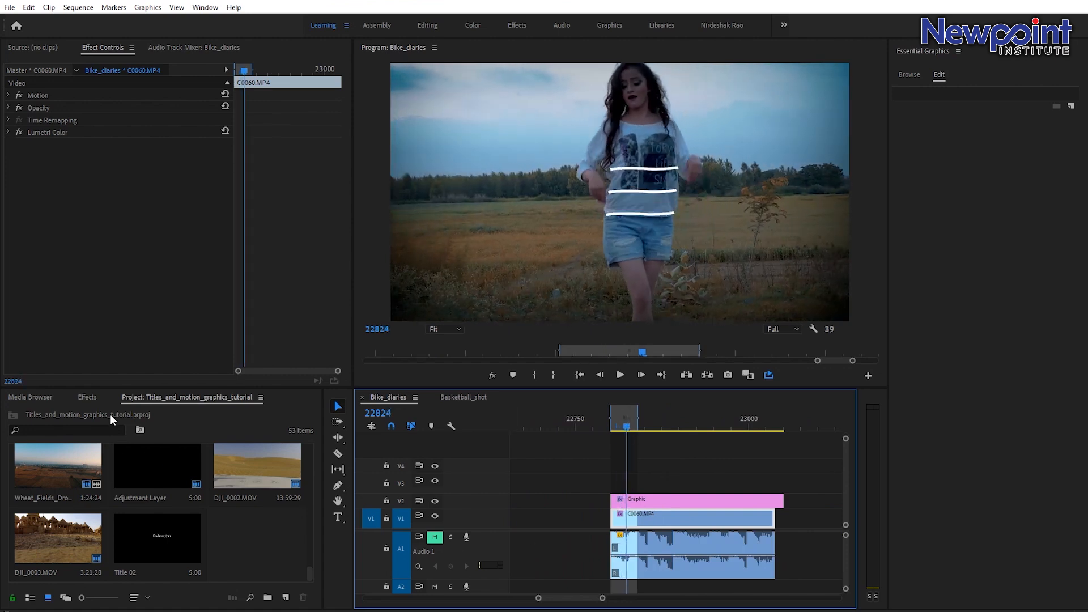
Apply the Distort effect Turbulent Displace to the graphic clip above the dancer shot.
{"action": "left_click", "coordinate": [86, 397]}
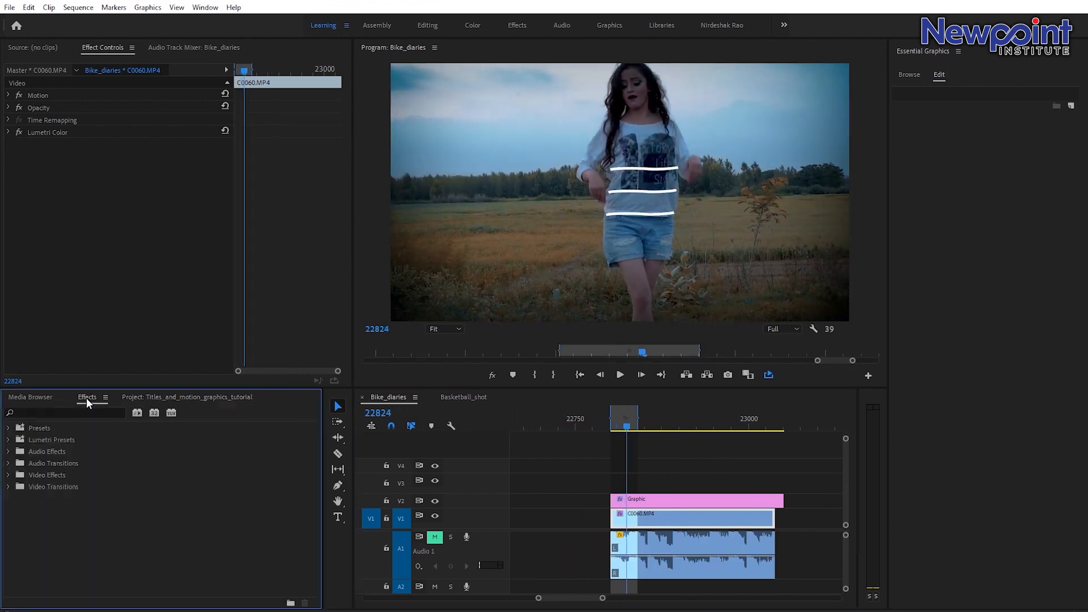
{"action": "left_click", "coordinate": [651, 501]}
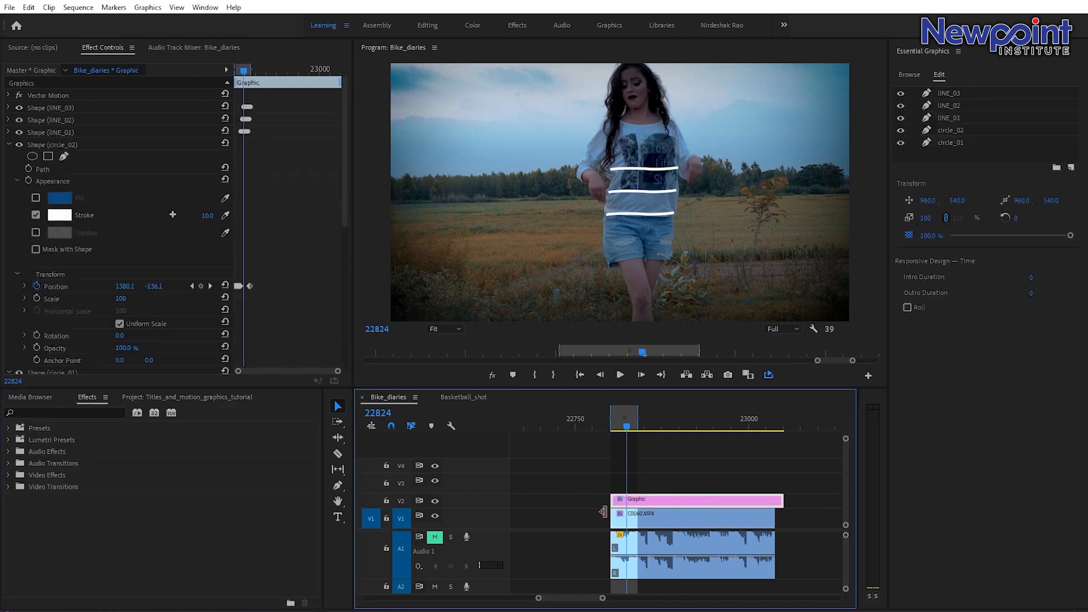
{"action": "left_click", "coordinate": [10, 475]}
{"action": "scroll", "coordinate": [181, 506], "scroll_direction": "down", "scroll_amount": 5}
{"action": "scroll", "coordinate": [109, 532], "scroll_direction": "up", "scroll_amount": 2}
{"action": "left_click", "coordinate": [16, 463]}
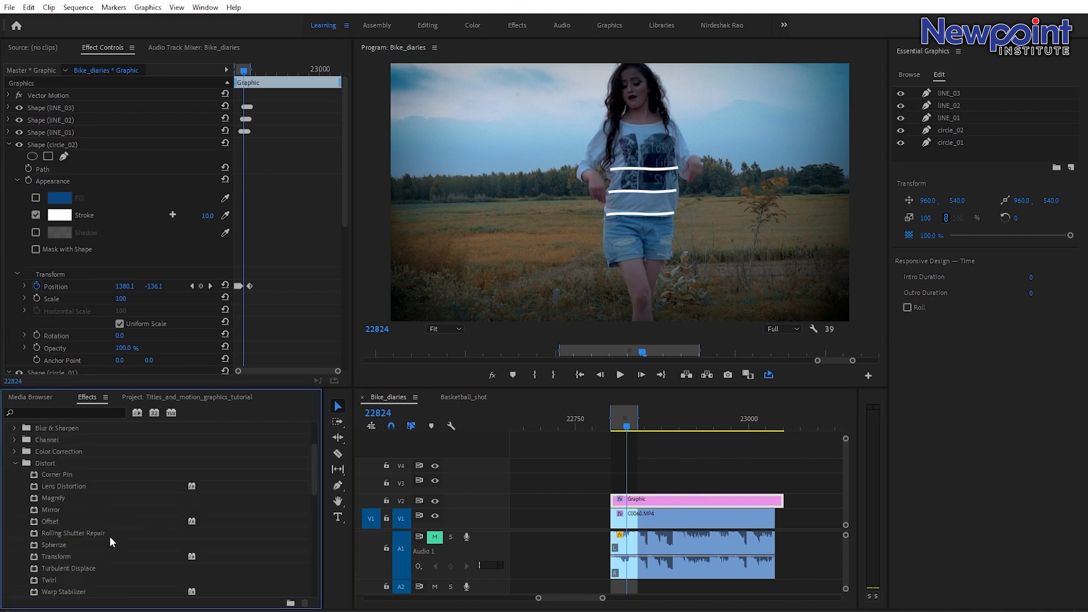
{"action": "scroll", "coordinate": [54, 552], "scroll_direction": "down", "scroll_amount": 1}
{"action": "left_click", "coordinate": [78, 532]}
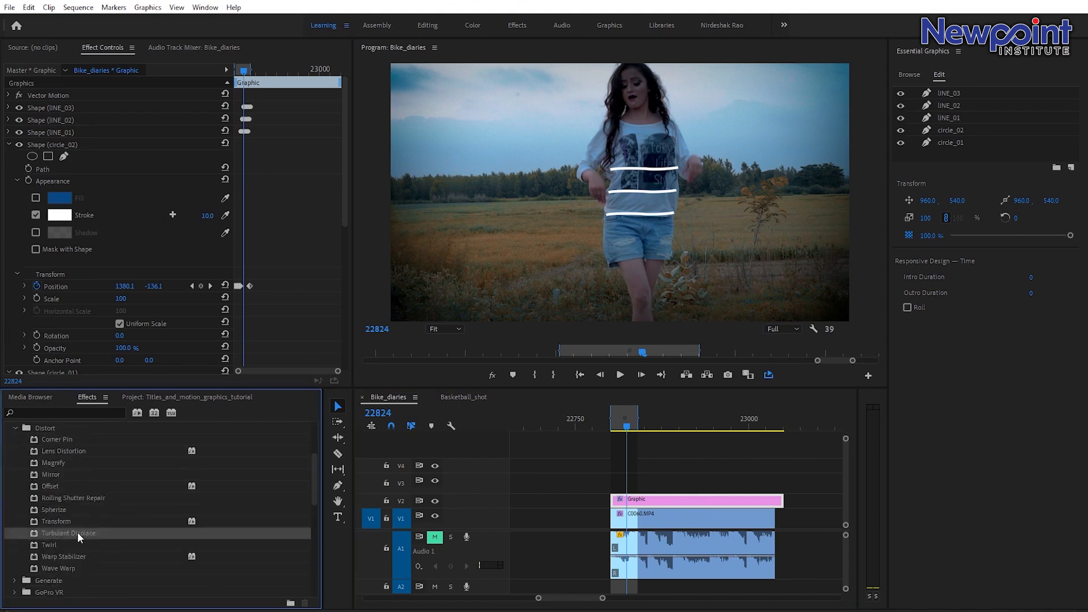
{"action": "left_click_drag", "start_coordinate": [77, 532], "coordinate": [624, 503]}
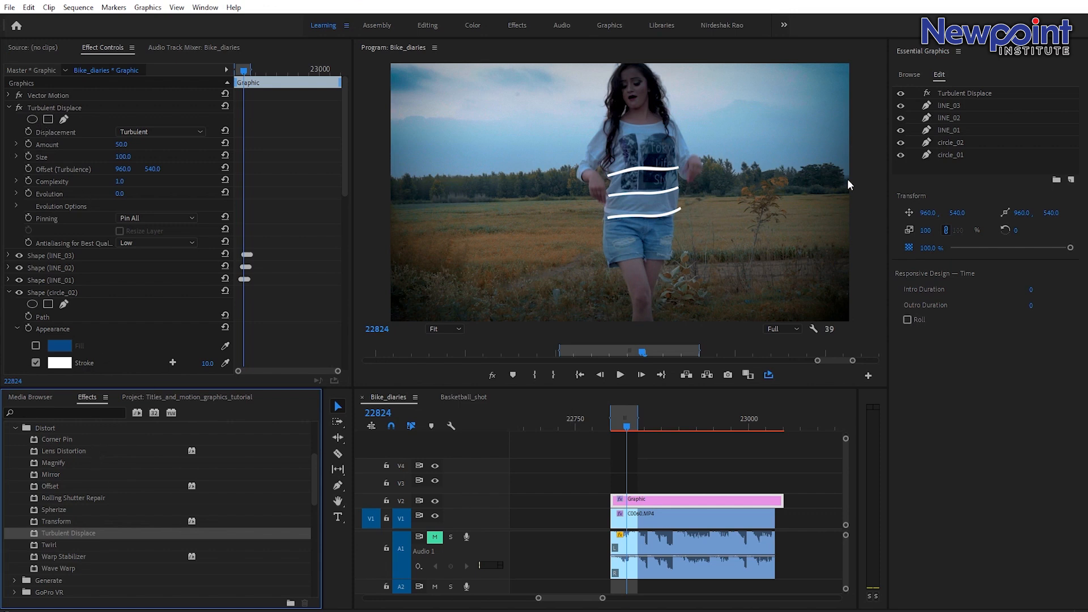
Set the Turbulent Displace size to 10 and save the project.
{"action": "left_click", "coordinate": [972, 93]}
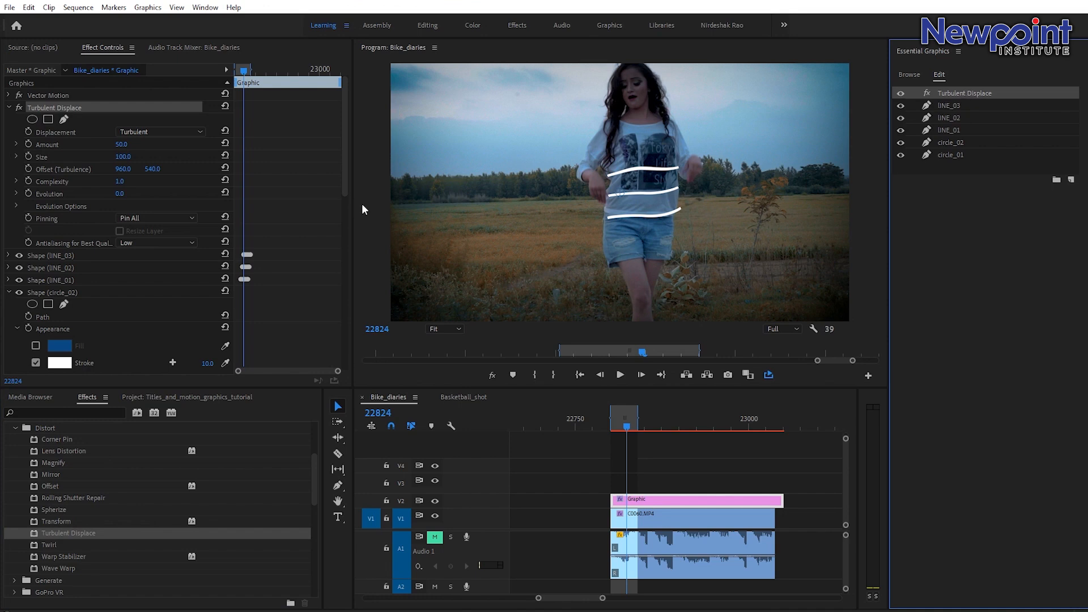
{"action": "left_click_drag", "start_coordinate": [123, 162], "coordinate": [109, 162]}
{"action": "left_click", "coordinate": [127, 156]}
{"action": "type", "text": "20"}
{"action": "key", "text": "Return"}
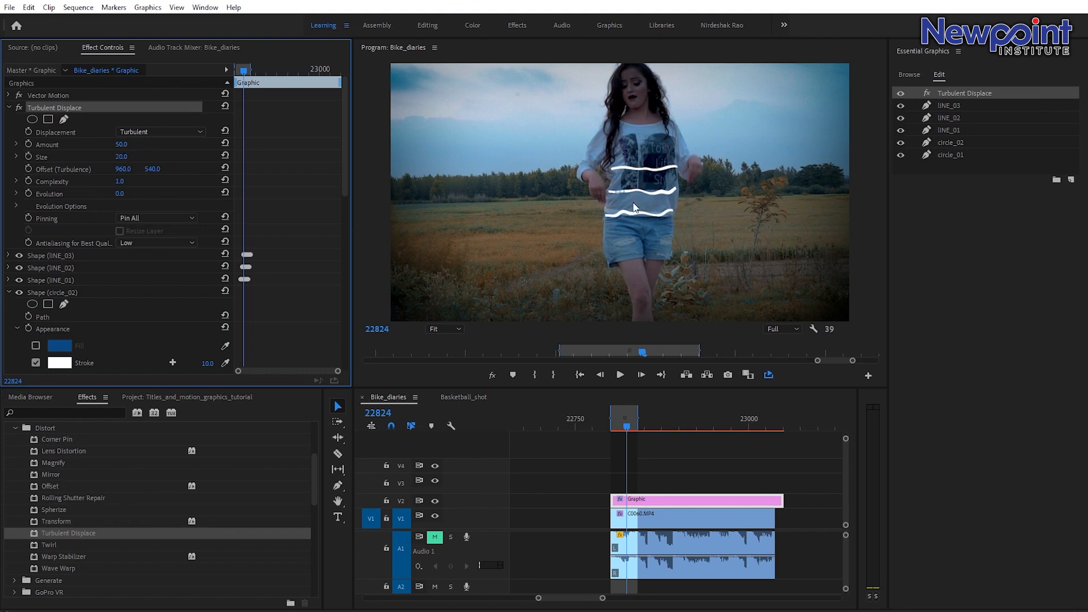
{"action": "left_click", "coordinate": [129, 156]}
{"action": "type", "text": "10"}
{"action": "key", "text": "Return"}
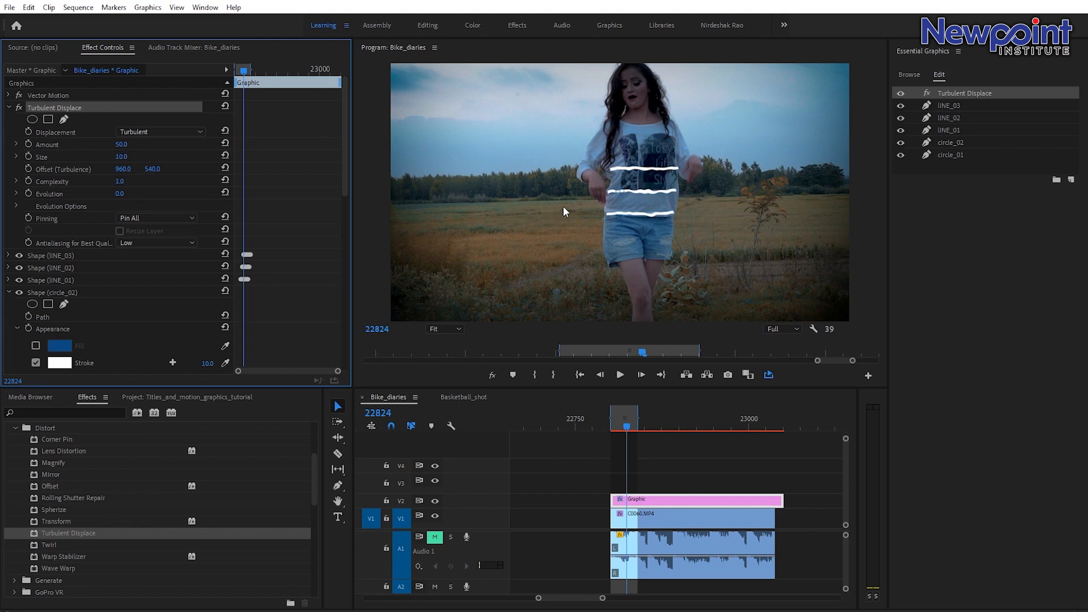
{"action": "key", "text": "ctrl+s"}
Try a Turbulent Displace amount of 200, then undo that change.
{"action": "left_click", "coordinate": [121, 144]}
{"action": "type", "text": "200"}
{"action": "key", "text": "Return"}
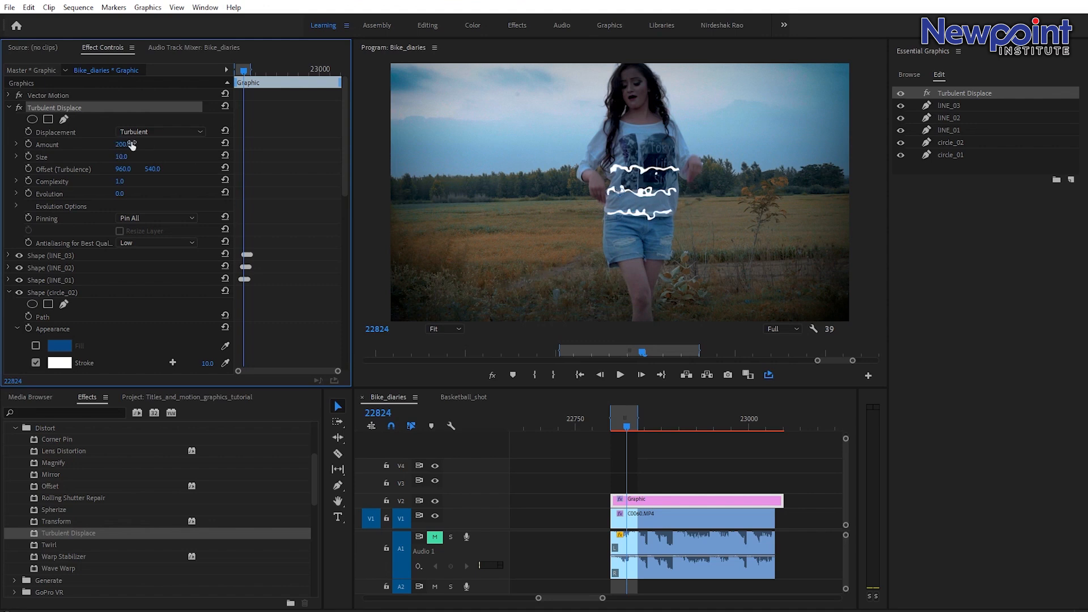
{"action": "key", "text": "ctrl+z"}
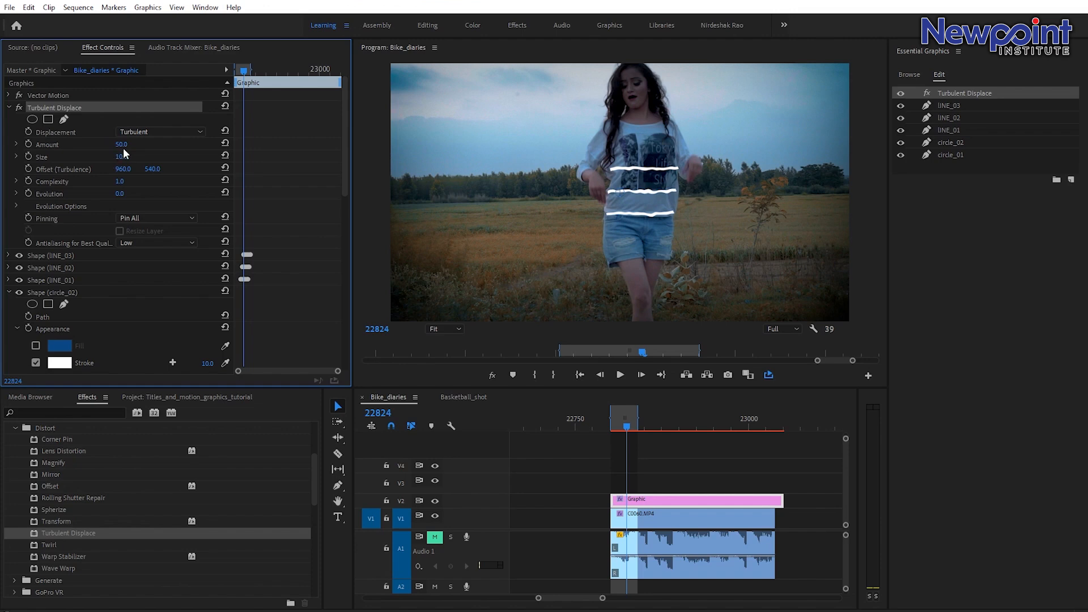
Play back and scrub the graphic clip to preview the displaced lines and circles.
{"action": "left_click", "coordinate": [617, 421]}
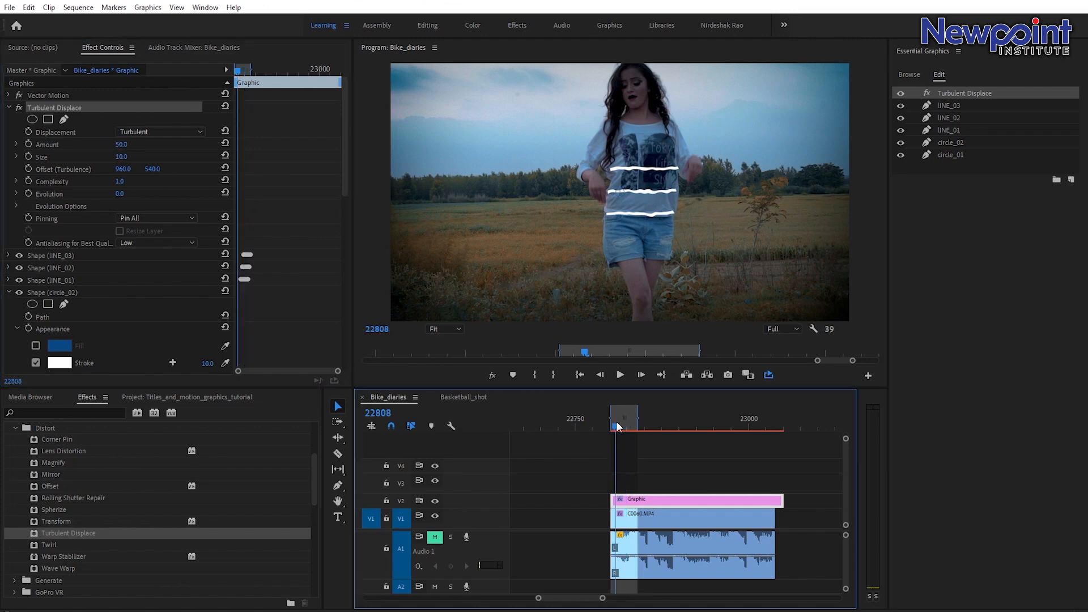
{"action": "key", "text": "space"}
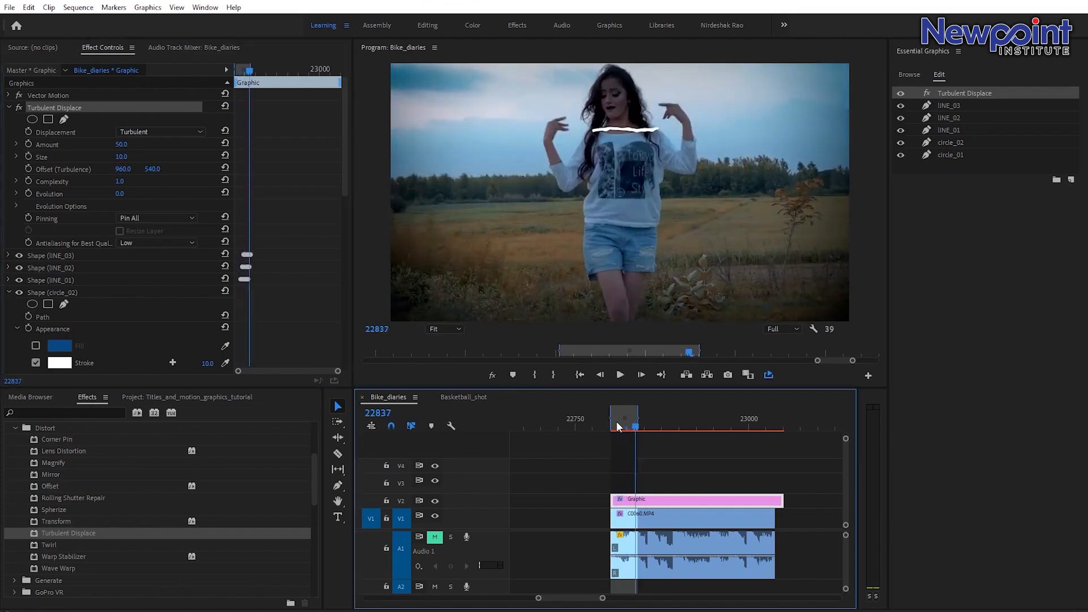
{"action": "key", "text": "space"}
{"action": "key", "text": "space"}
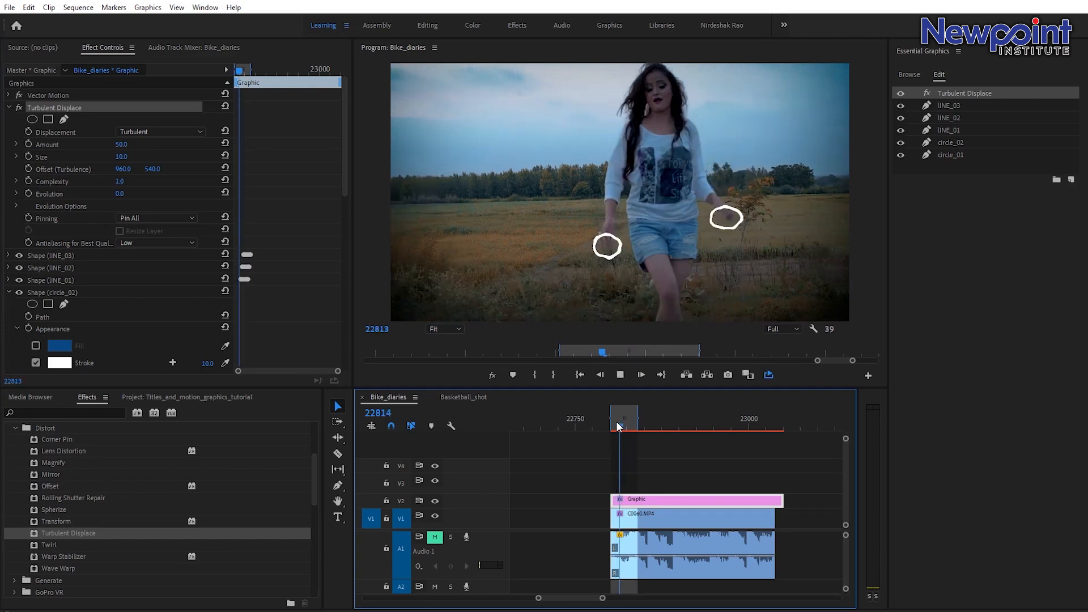
{"action": "key", "text": "space"}
{"action": "key", "text": "space"}
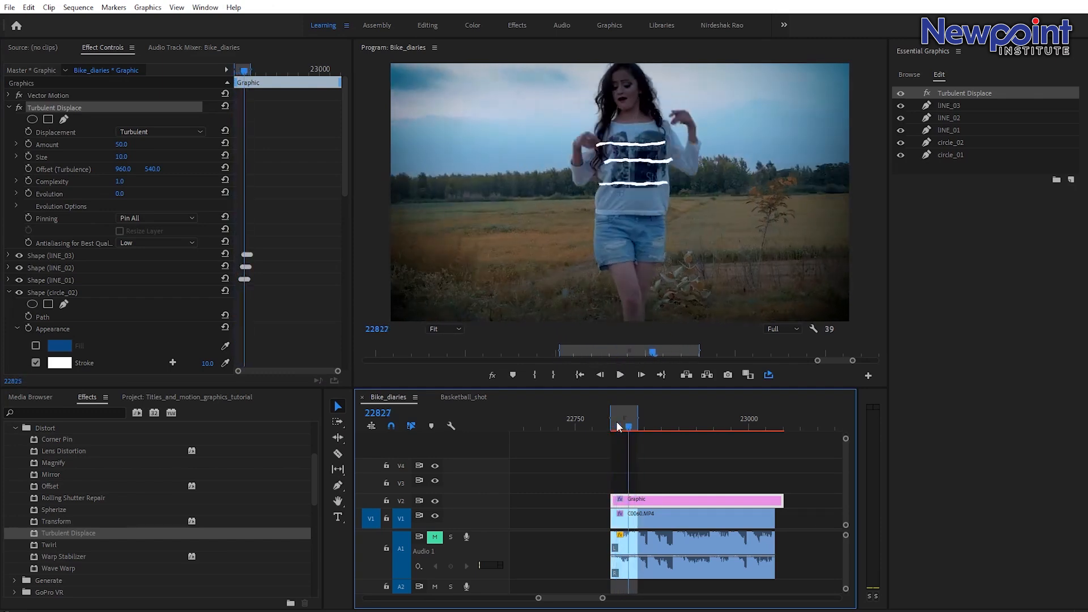
{"action": "key", "text": "space"}
{"action": "left_click", "coordinate": [623, 423]}
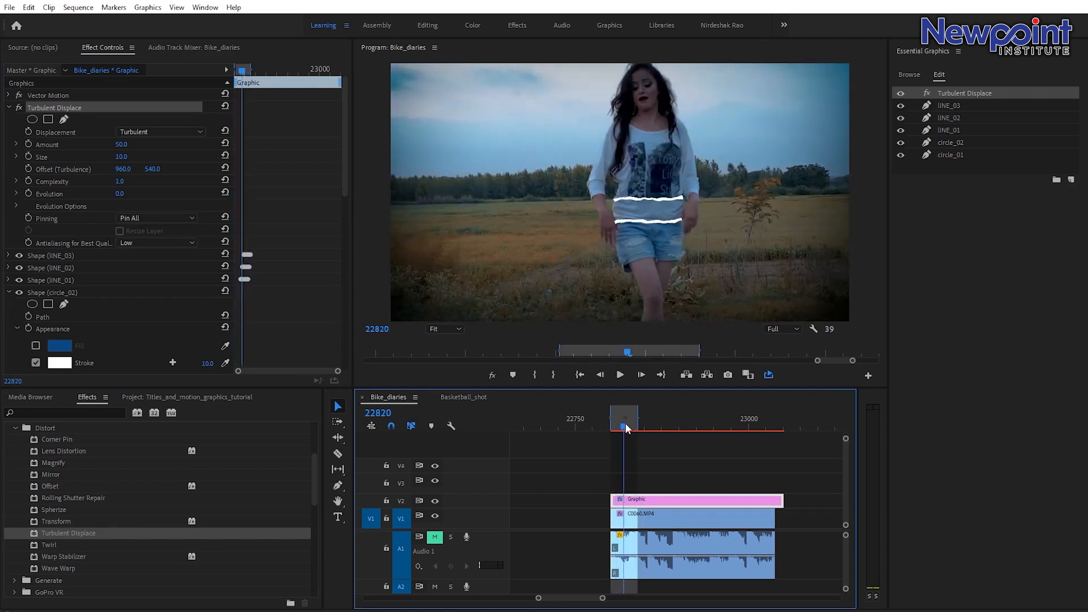
Try moving Turbulent Displace below the line layers, then move it back to the top of the layer list.
{"action": "left_click_drag", "start_coordinate": [956, 93], "coordinate": [957, 134]}
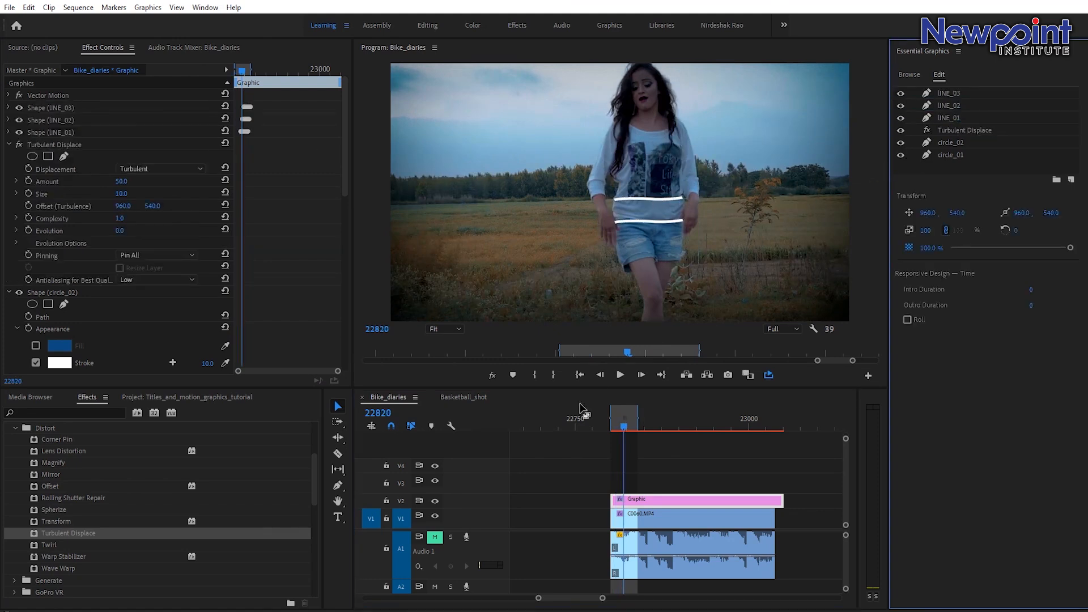
{"action": "left_click", "coordinate": [616, 422]}
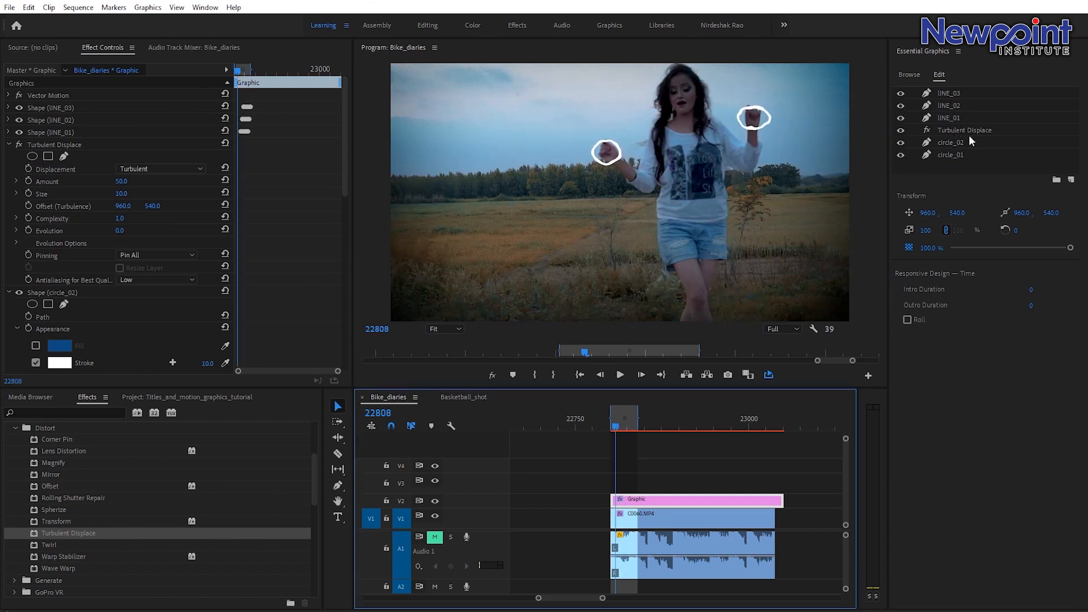
{"action": "left_click_drag", "start_coordinate": [951, 131], "coordinate": [959, 92]}
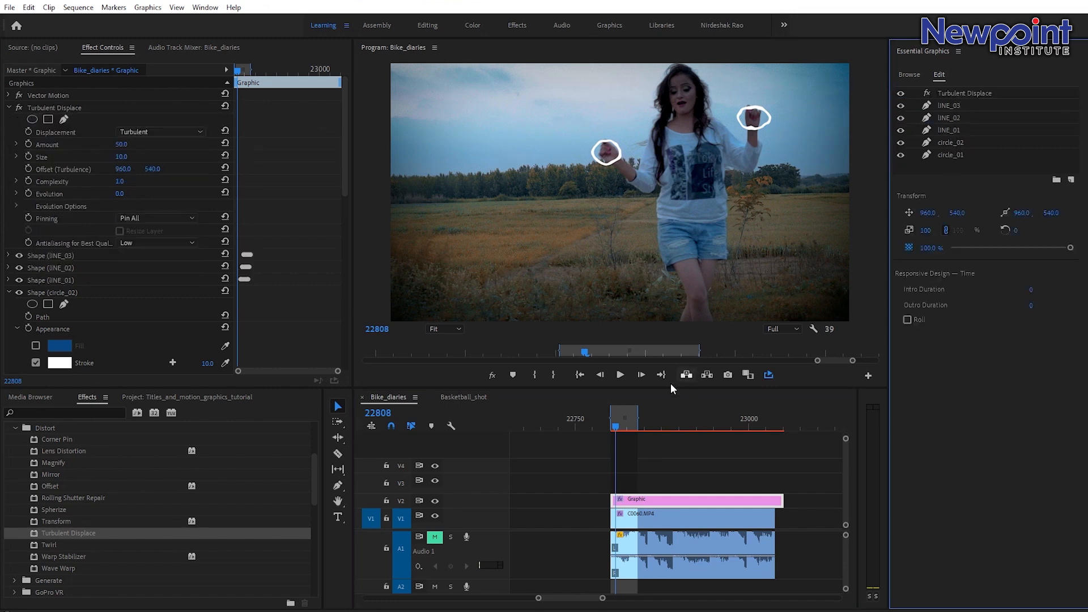
{"action": "left_click", "coordinate": [624, 422]}
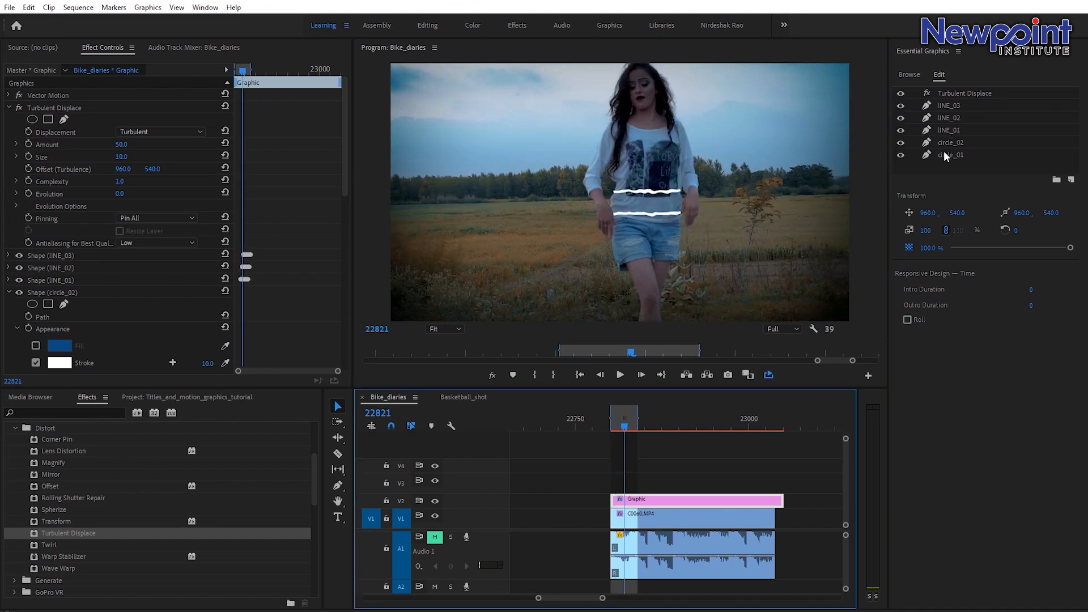
{"action": "left_click_drag", "start_coordinate": [625, 425], "coordinate": [634, 434]}
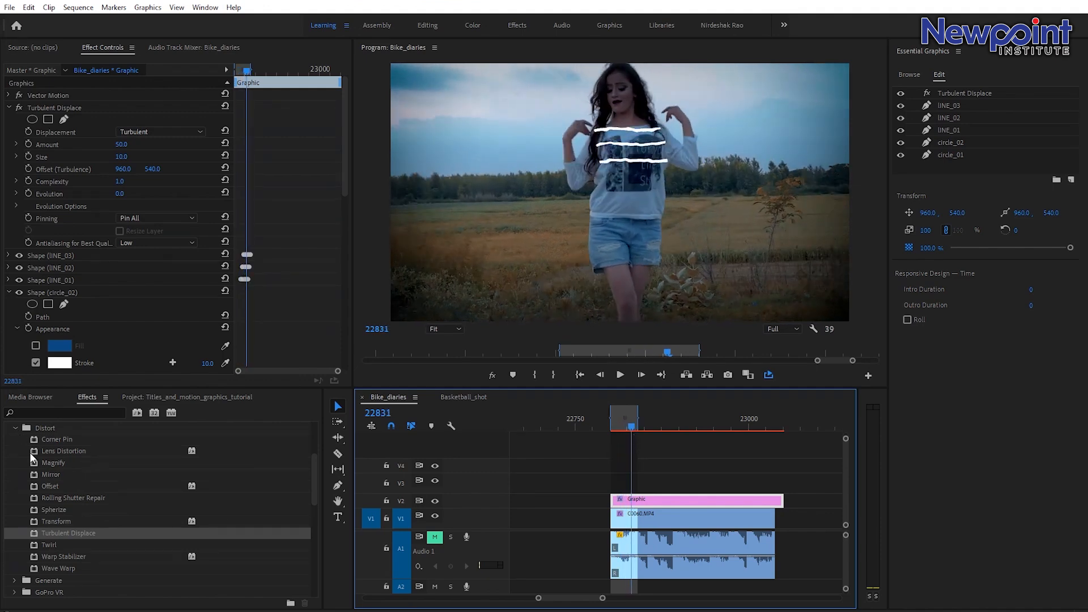
Apply the Stylize effect Alpha Glow to the graphic clip.
{"action": "left_click", "coordinate": [17, 430]}
{"action": "scroll", "coordinate": [103, 451], "scroll_direction": "down", "scroll_amount": 2}
{"action": "scroll", "coordinate": [104, 451], "scroll_direction": "down", "scroll_amount": 2}
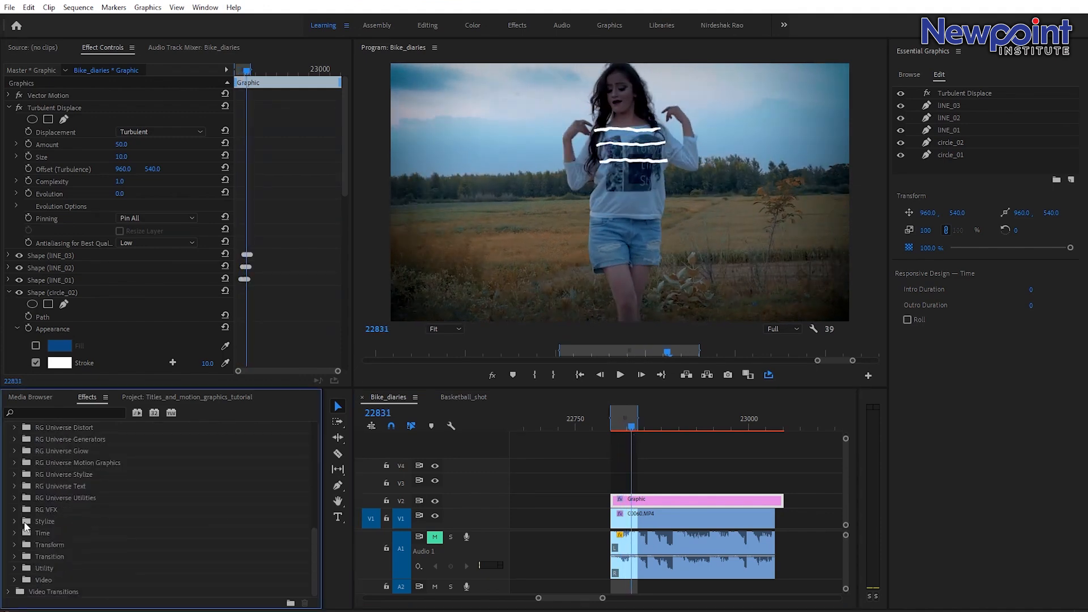
{"action": "left_click", "coordinate": [14, 522]}
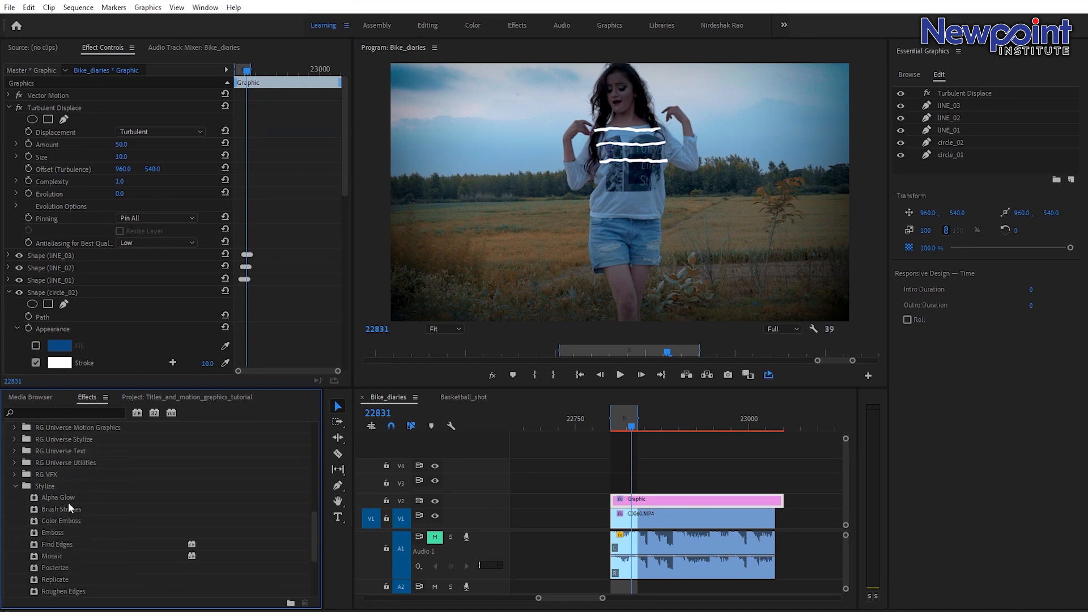
{"action": "left_click", "coordinate": [63, 497]}
{"action": "left_click_drag", "start_coordinate": [63, 497], "coordinate": [622, 499]}
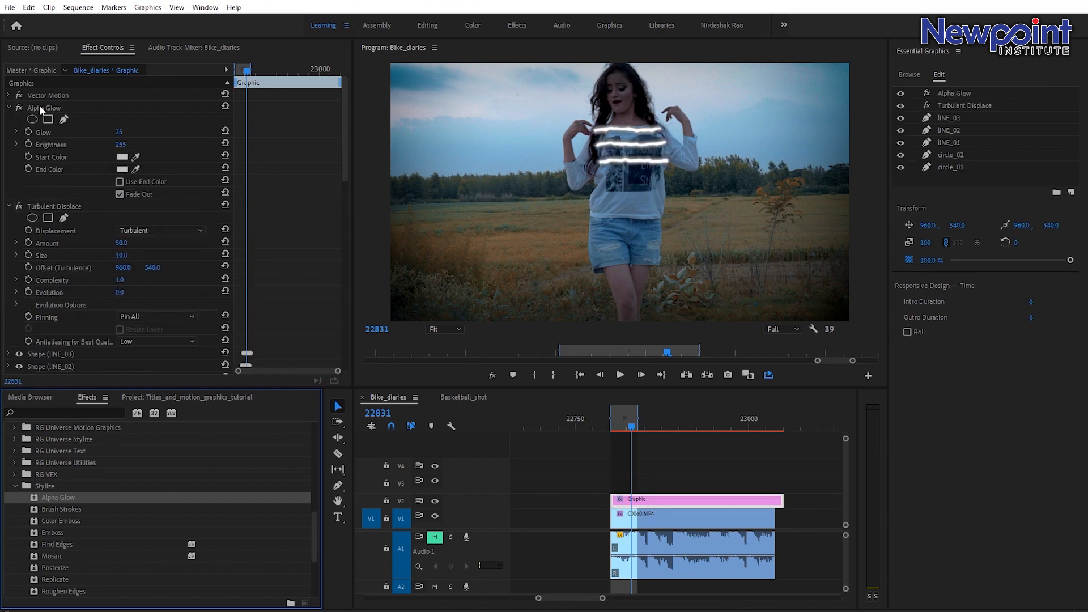
Set the Alpha Glow start color to cyan 00FFF0.
{"action": "left_click", "coordinate": [122, 169]}
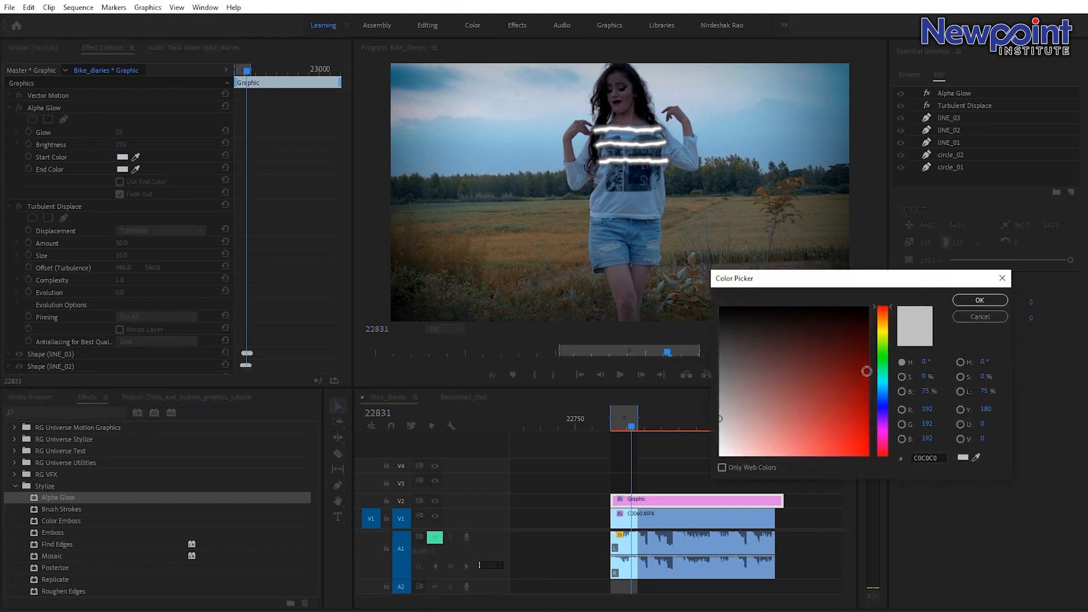
{"action": "left_click", "coordinate": [883, 381]}
{"action": "left_click_drag", "start_coordinate": [865, 449], "coordinate": [881, 479]}
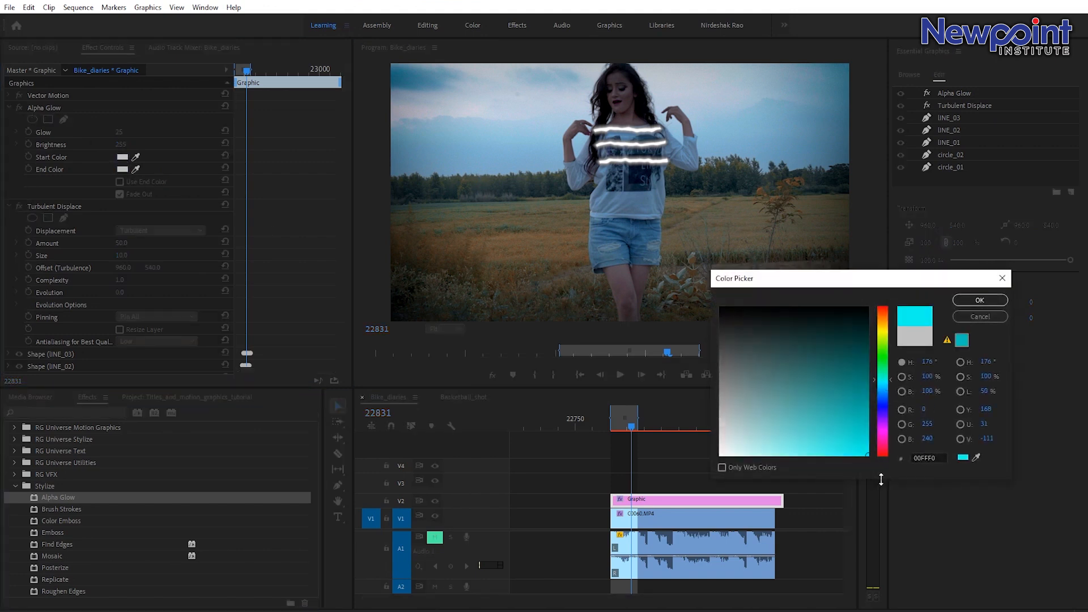
{"action": "left_click", "coordinate": [974, 302]}
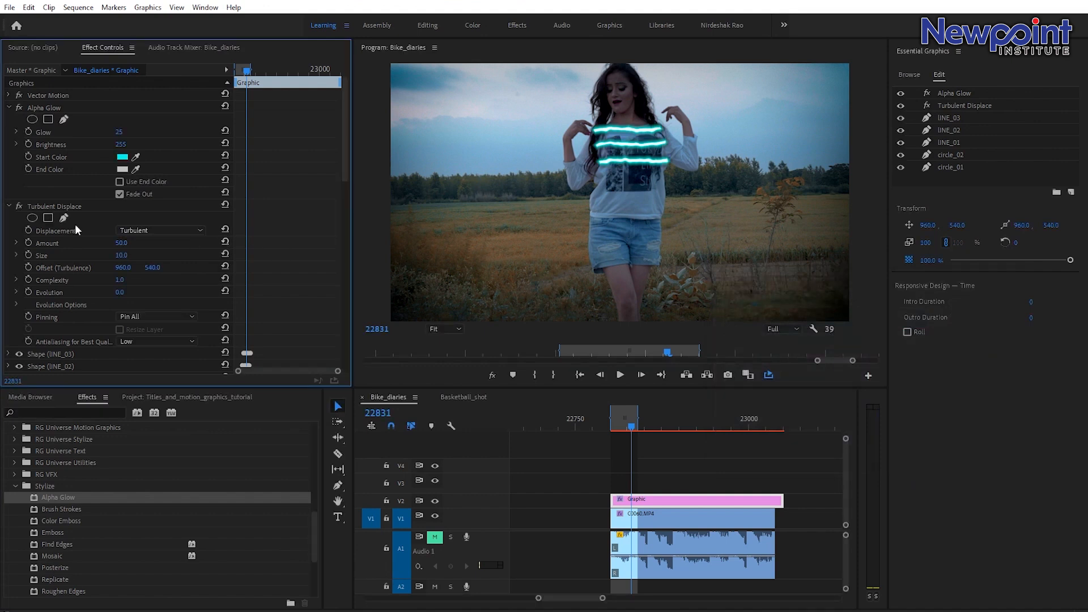
Change the Alpha Glow start color to magenta DE00FF and raise its Glow amount to 100.
{"action": "left_click", "coordinate": [124, 170]}
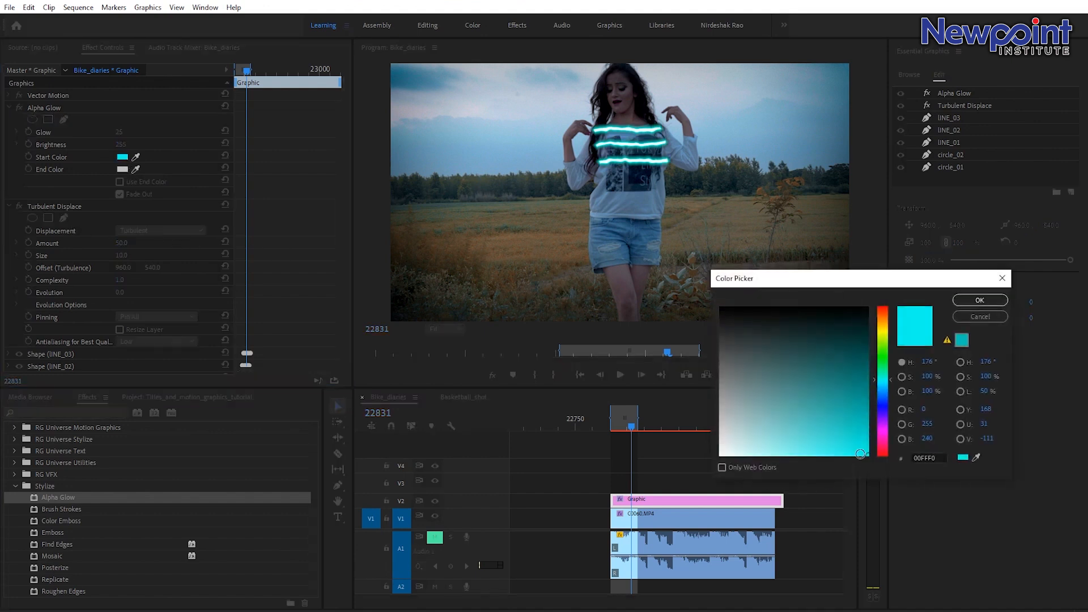
{"action": "left_click", "coordinate": [884, 429]}
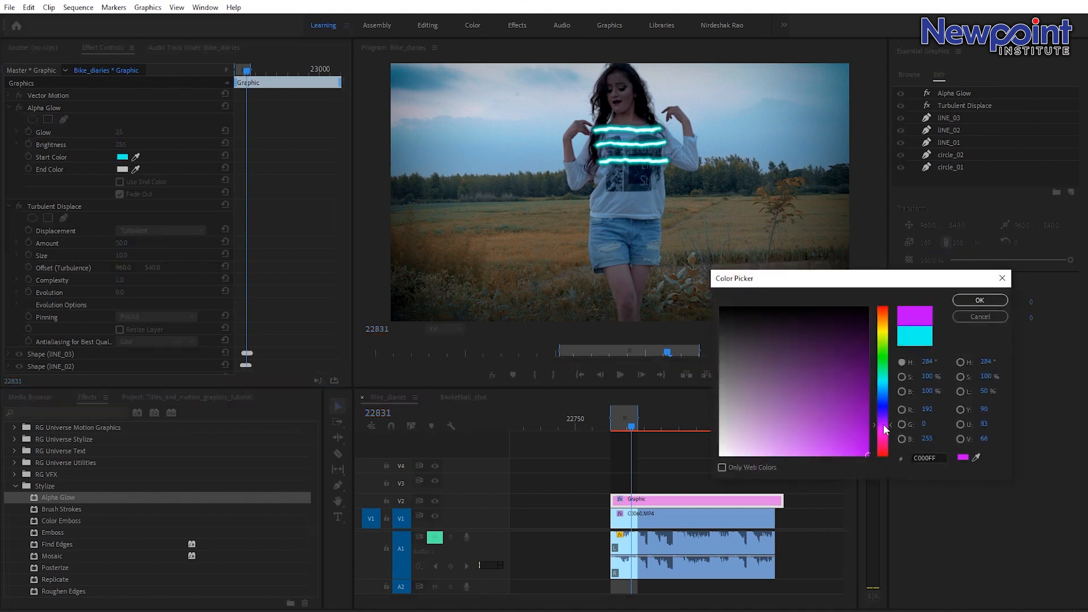
{"action": "left_click_drag", "start_coordinate": [886, 429], "coordinate": [887, 431]}
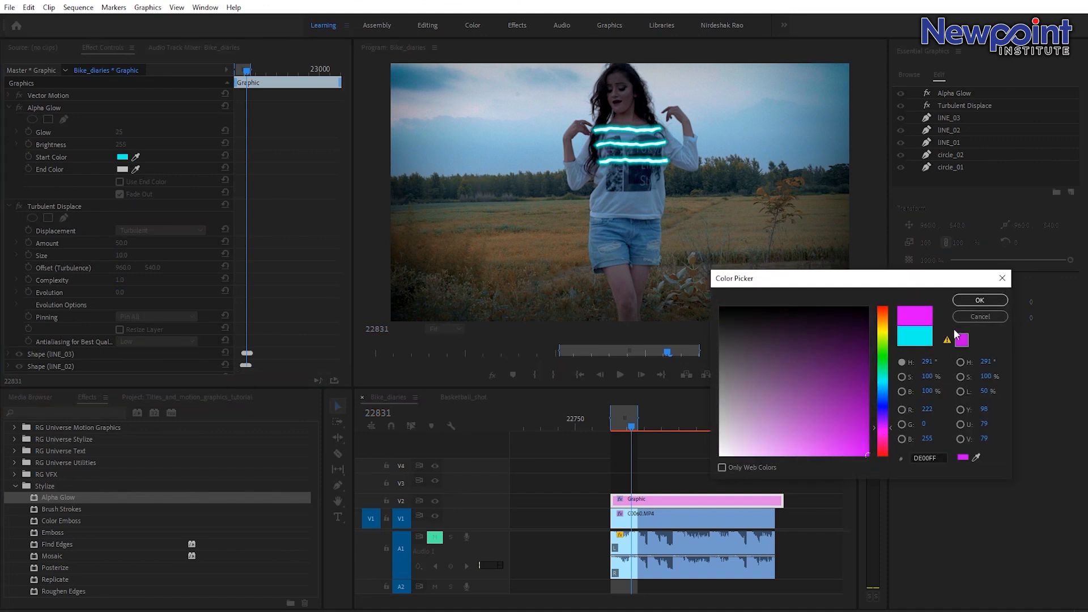
{"action": "left_click", "coordinate": [980, 300]}
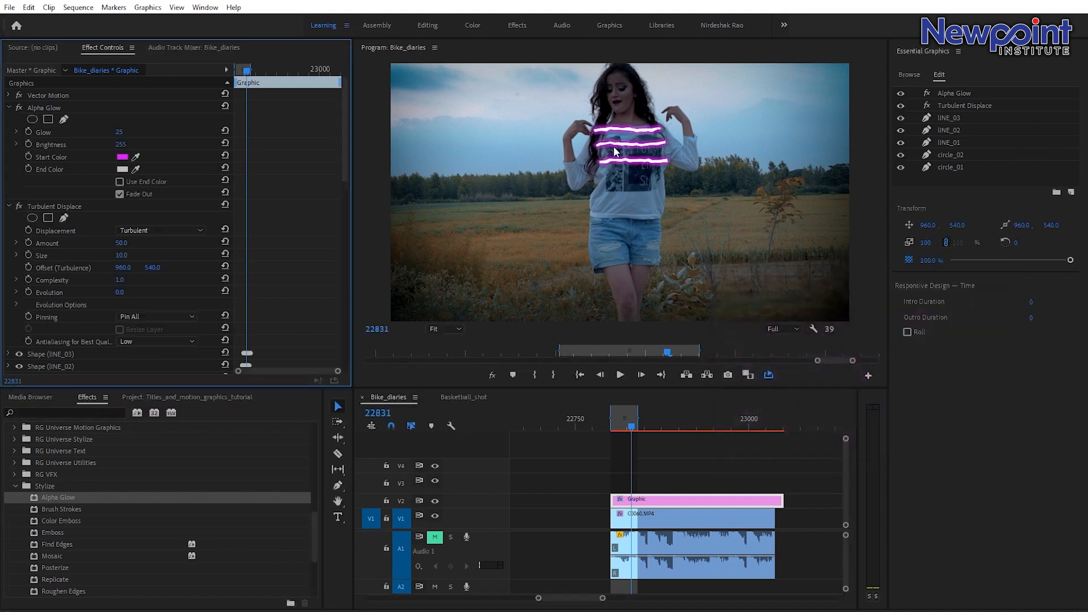
{"action": "left_click_drag", "start_coordinate": [122, 135], "coordinate": [150, 135]}
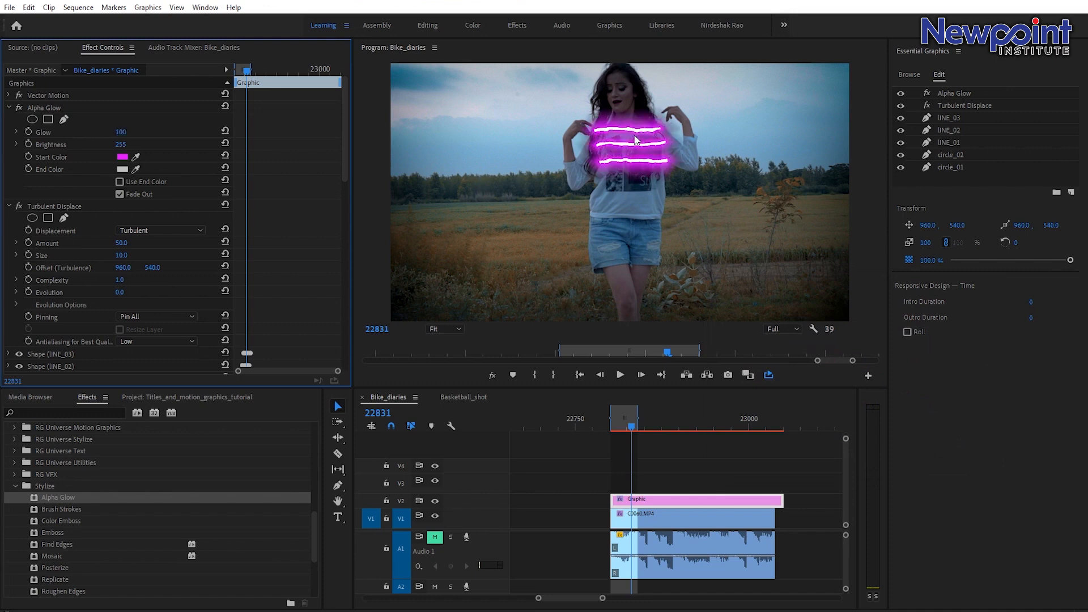
Play back and render the sequence from the start of the graphic clip to preview the magenta glow.
{"action": "left_click_drag", "start_coordinate": [631, 425], "coordinate": [611, 425]}
{"action": "left_click", "coordinate": [635, 450]}
{"action": "key", "text": "space"}
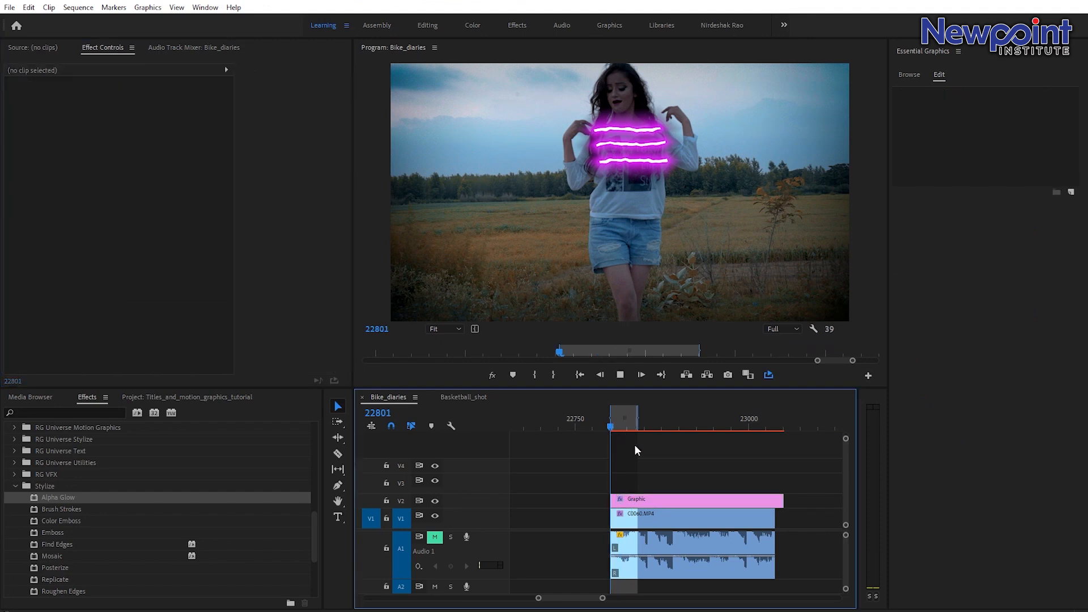
{"action": "left_click_drag", "start_coordinate": [622, 428], "coordinate": [609, 422]}
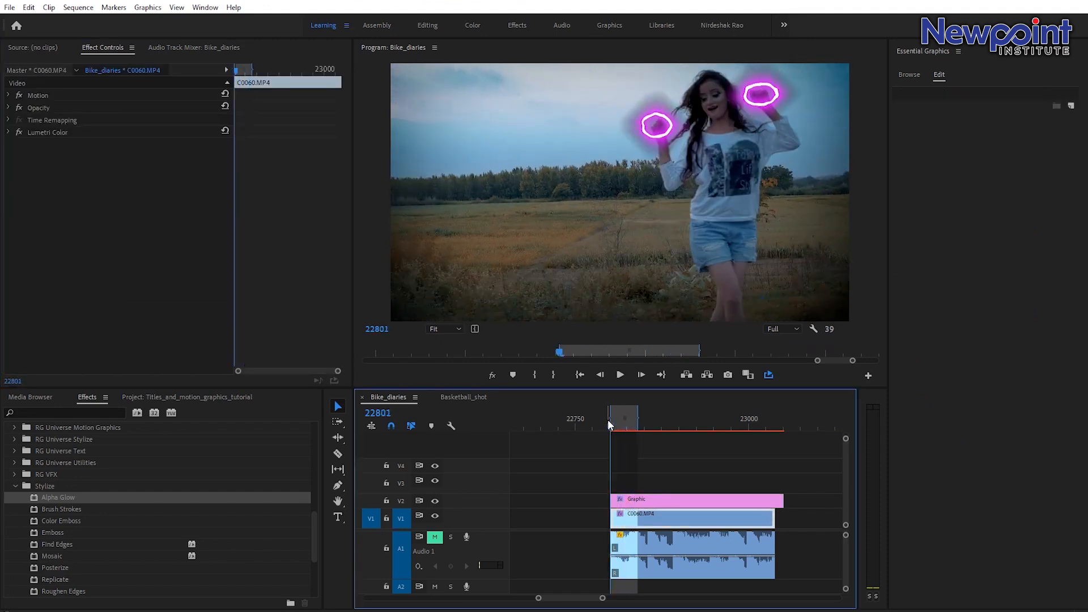
{"action": "key", "text": "Return"}
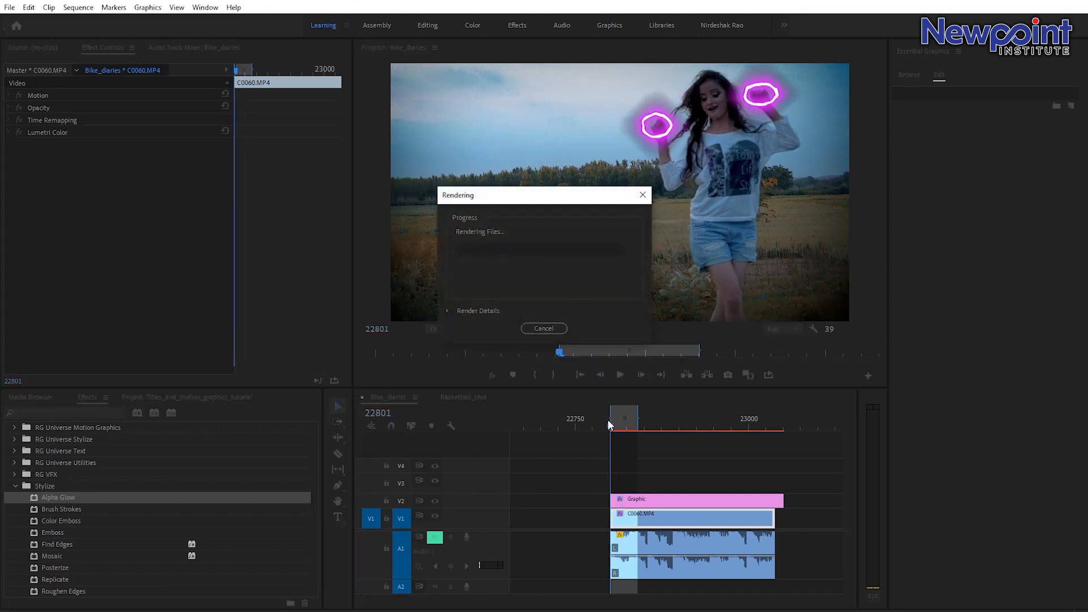
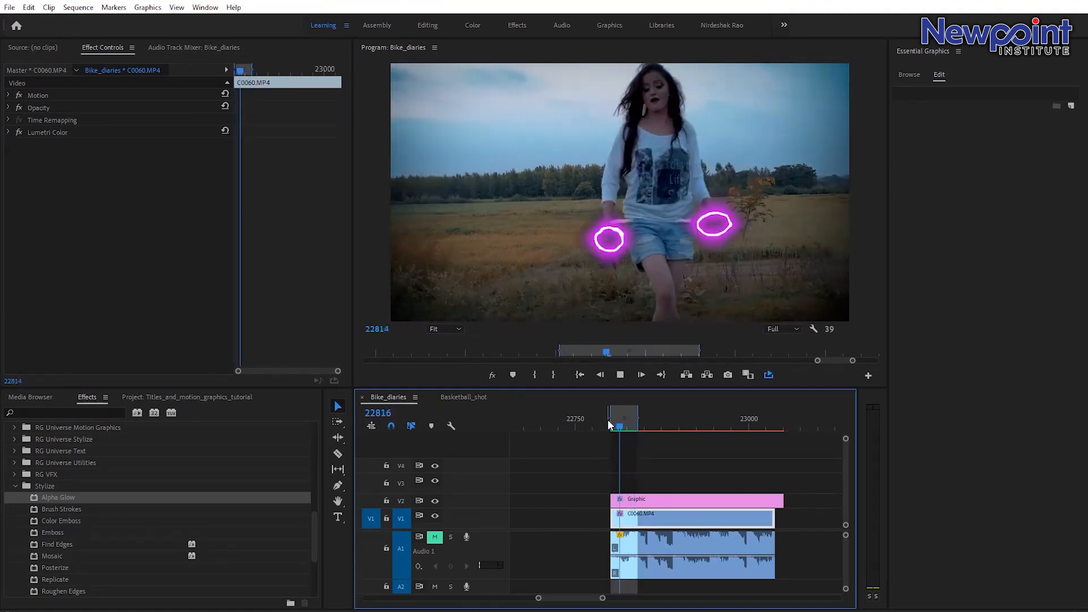
Zoom the timeline out and play back the sequence from around frame 18750 to review the effects.
{"action": "key", "text": "space"}
{"action": "left_click_drag", "start_coordinate": [602, 598], "coordinate": [713, 599]}
{"action": "left_click", "coordinate": [568, 428]}
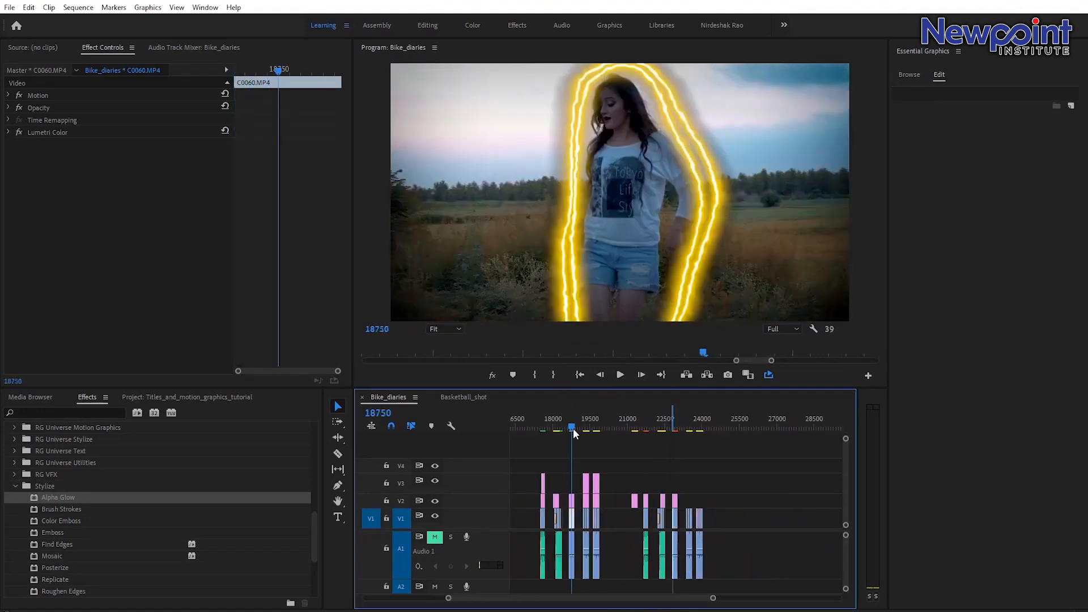
{"action": "key", "text": "space"}
{"action": "key", "text": "space"}
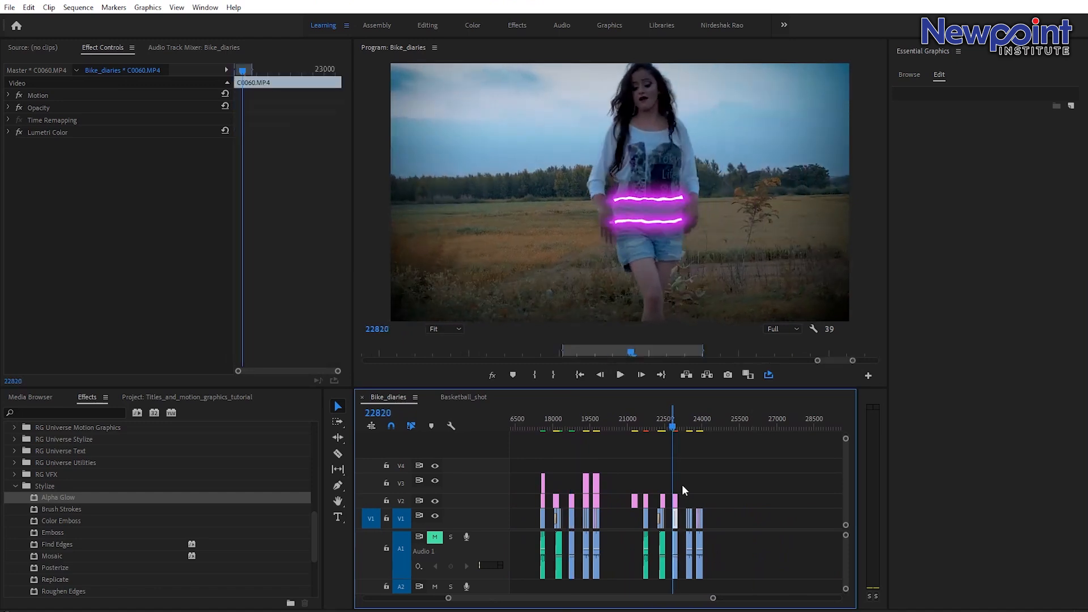
Clear the sequence's In and Out points.
{"action": "right_click", "coordinate": [672, 421]}
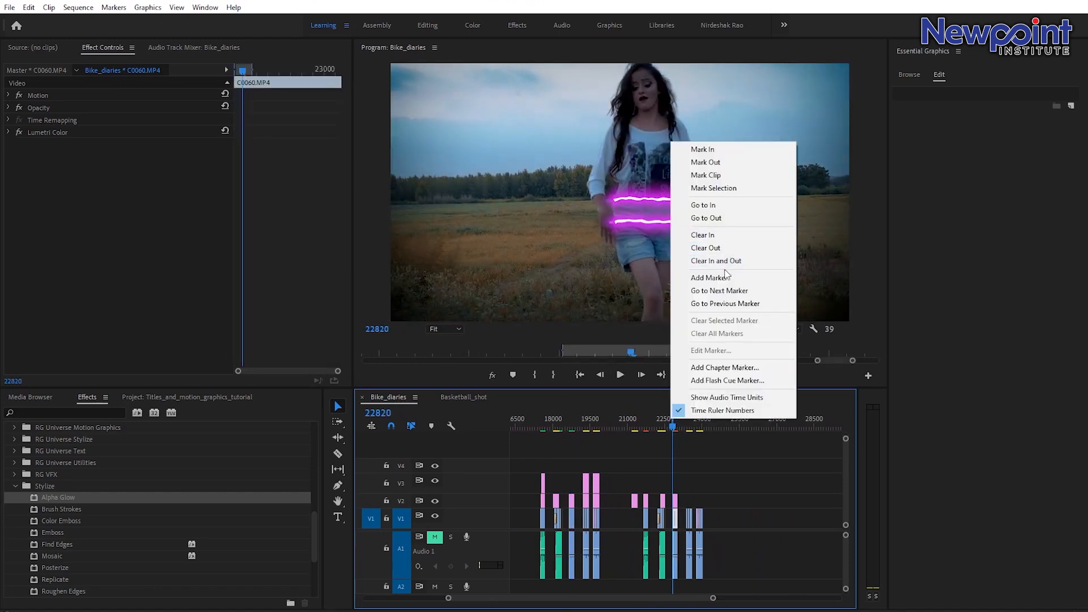
{"action": "left_click", "coordinate": [727, 264]}
Zoom into the dancer section and play it back to review the glowing hand circles and lines.
{"action": "left_click_drag", "start_coordinate": [566, 427], "coordinate": [571, 424]}
{"action": "left_click_drag", "start_coordinate": [712, 599], "coordinate": [637, 605]}
{"action": "key", "text": "space"}
{"action": "key", "text": "space"}
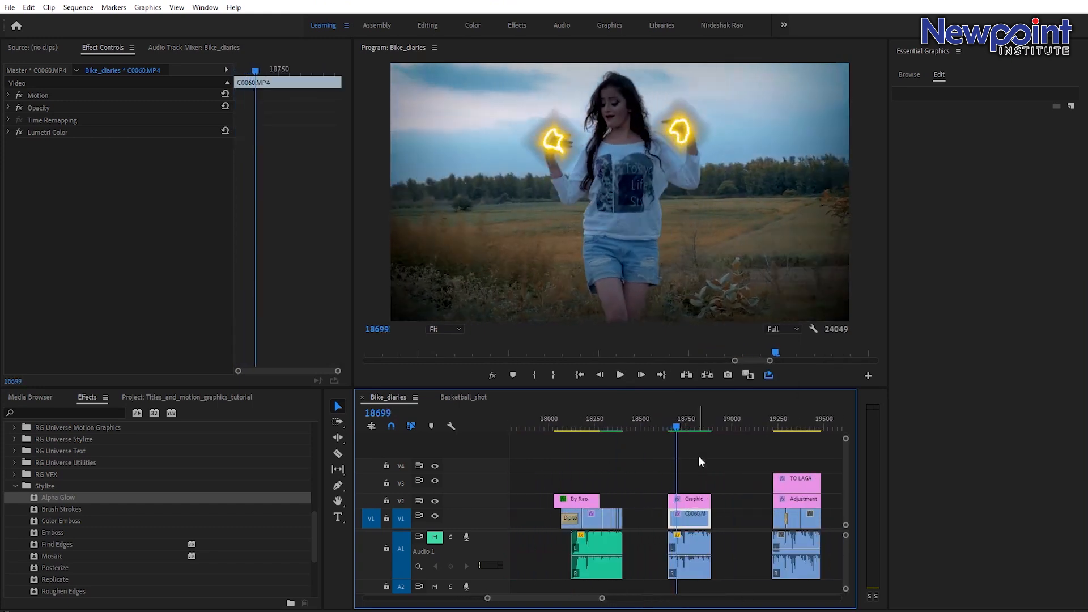
{"action": "key", "text": "space"}
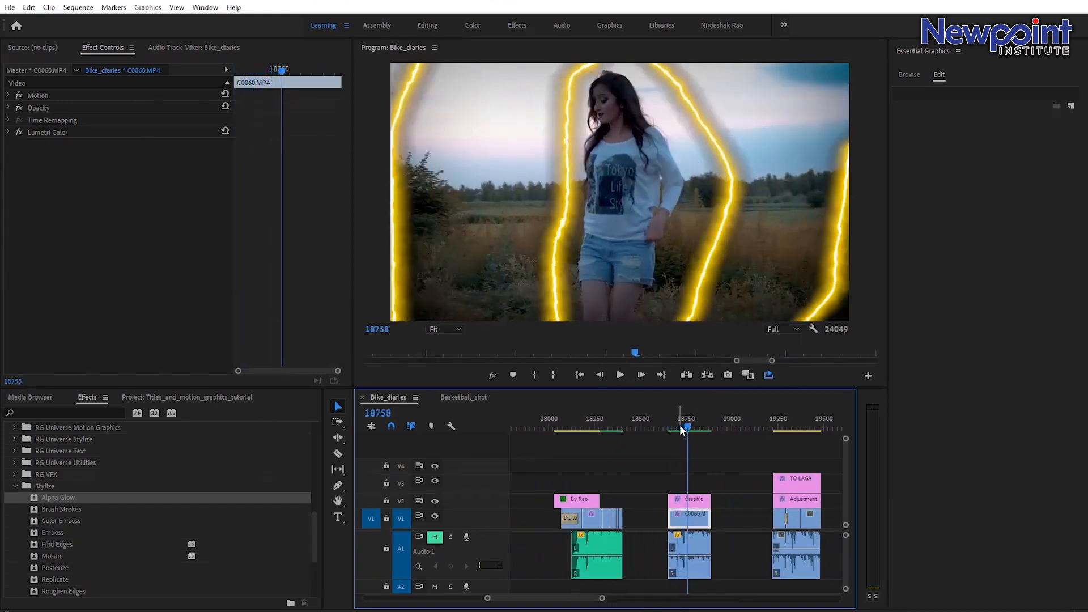
{"action": "left_click_drag", "start_coordinate": [681, 427], "coordinate": [688, 436]}
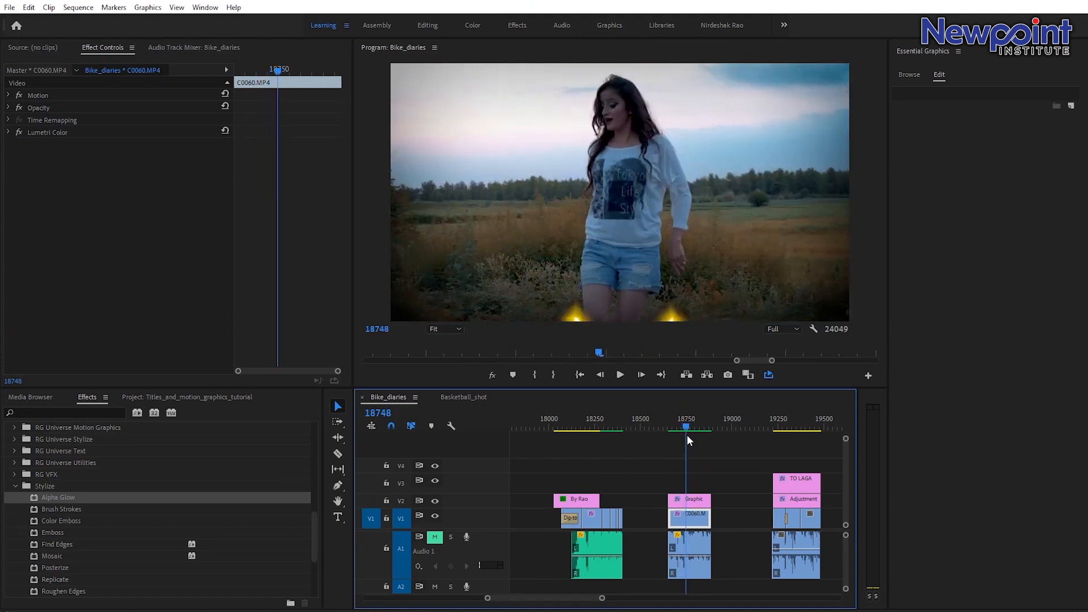
{"action": "key", "text": "space"}
{"action": "key", "text": "space"}
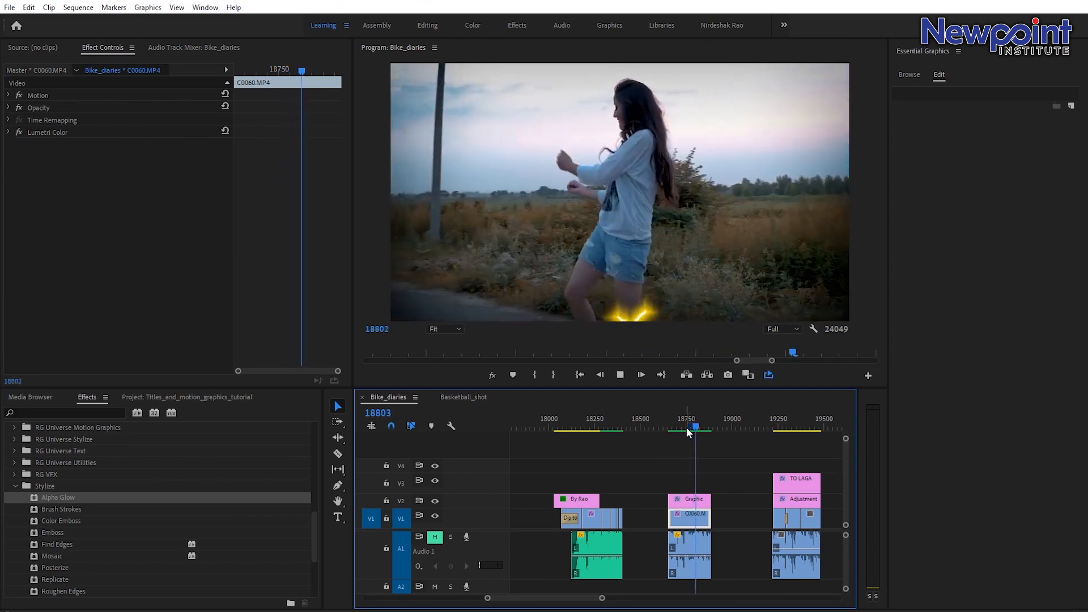
{"action": "key", "text": "space"}
{"action": "key", "text": "space"}
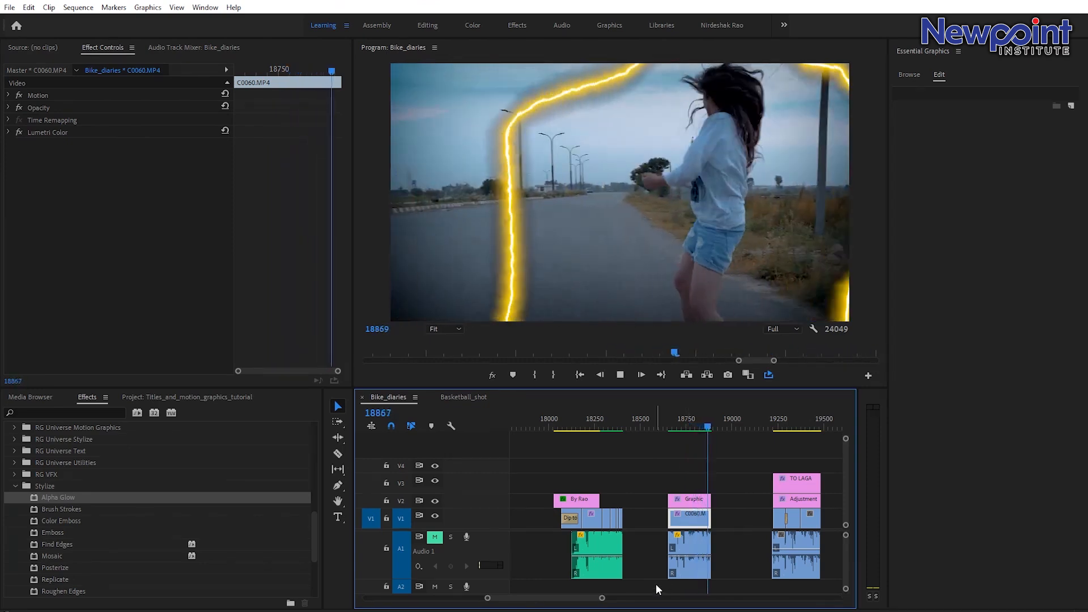
{"action": "key", "text": "space"}
Select the graphic clip above the dancer clip, then switch off and collapse its Alpha Glow and Turbulent Displace effects.
{"action": "mouse_move", "coordinate": [602, 602]}
{"action": "left_mouse_down"}
{"action": "mouse_move", "coordinate": [682, 599]}
{"action": "mouse_move", "coordinate": [615, 603]}
{"action": "left_mouse_up"}
{"action": "left_click", "coordinate": [779, 422]}
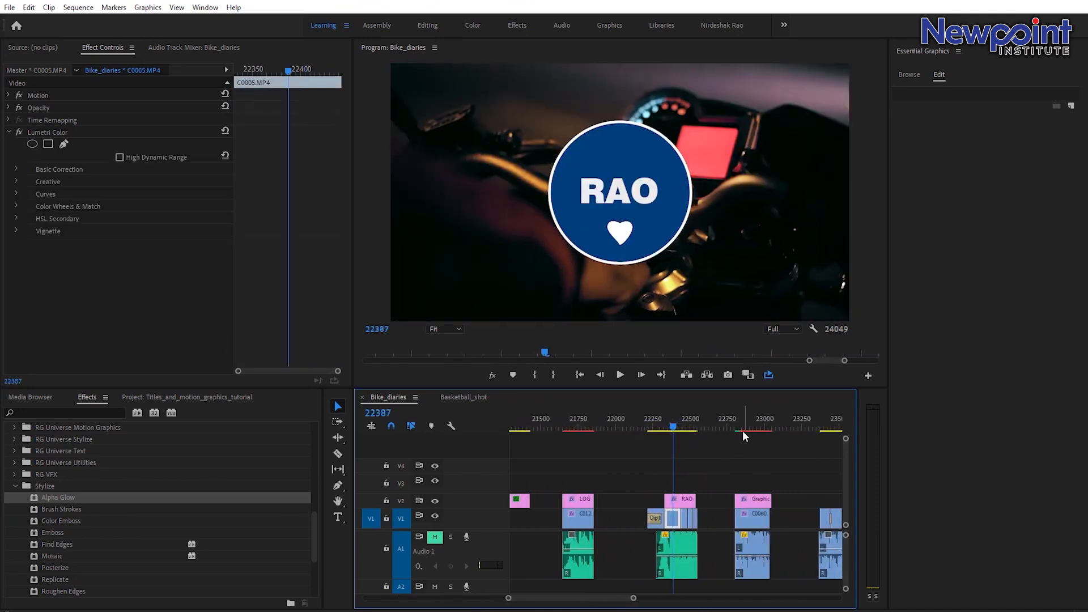
{"action": "left_click", "coordinate": [741, 426]}
{"action": "left_click_drag", "start_coordinate": [741, 426], "coordinate": [749, 429]}
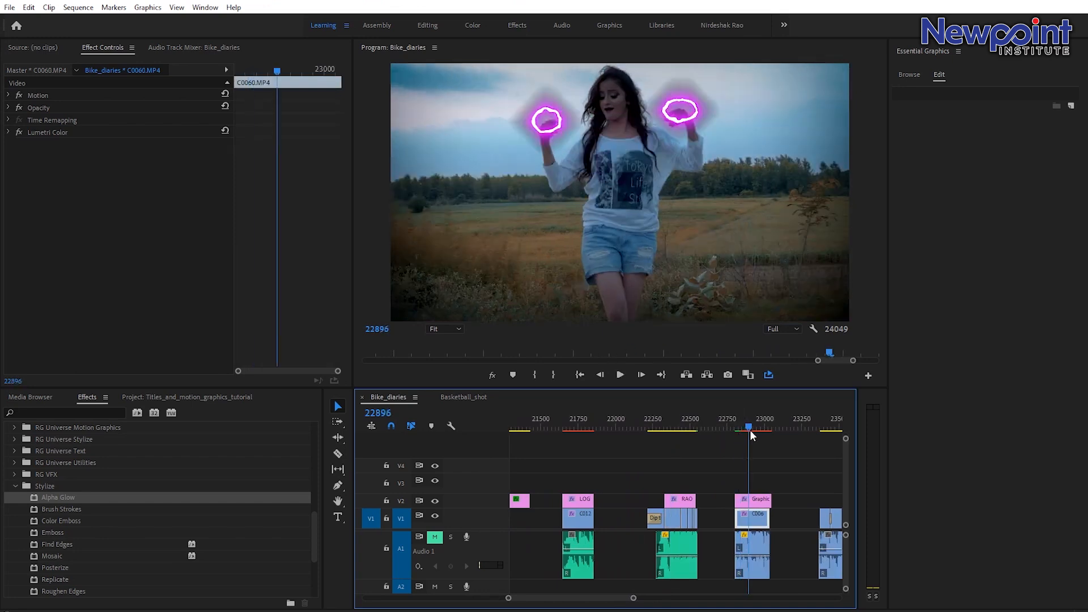
{"action": "left_click", "coordinate": [751, 503]}
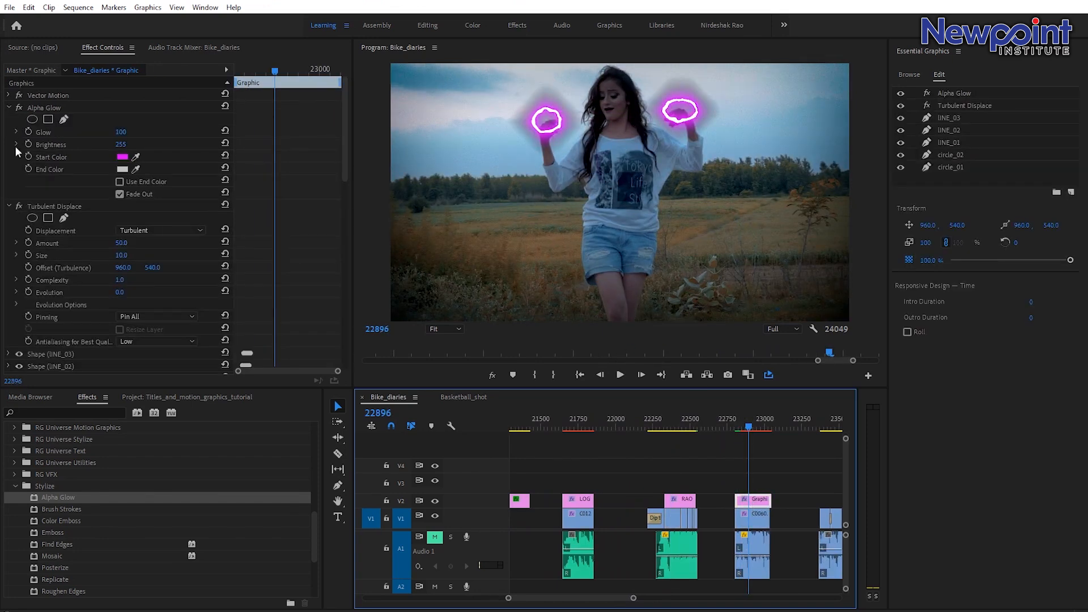
{"action": "left_click", "coordinate": [19, 107]}
{"action": "left_click", "coordinate": [18, 207]}
{"action": "left_click", "coordinate": [10, 108]}
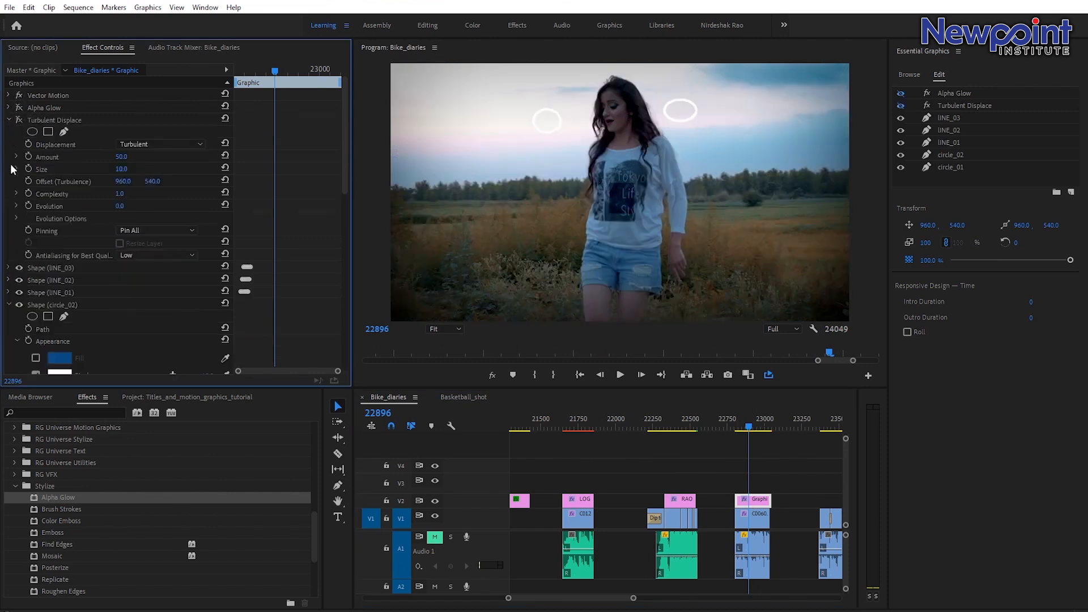
{"action": "left_click", "coordinate": [9, 120]}
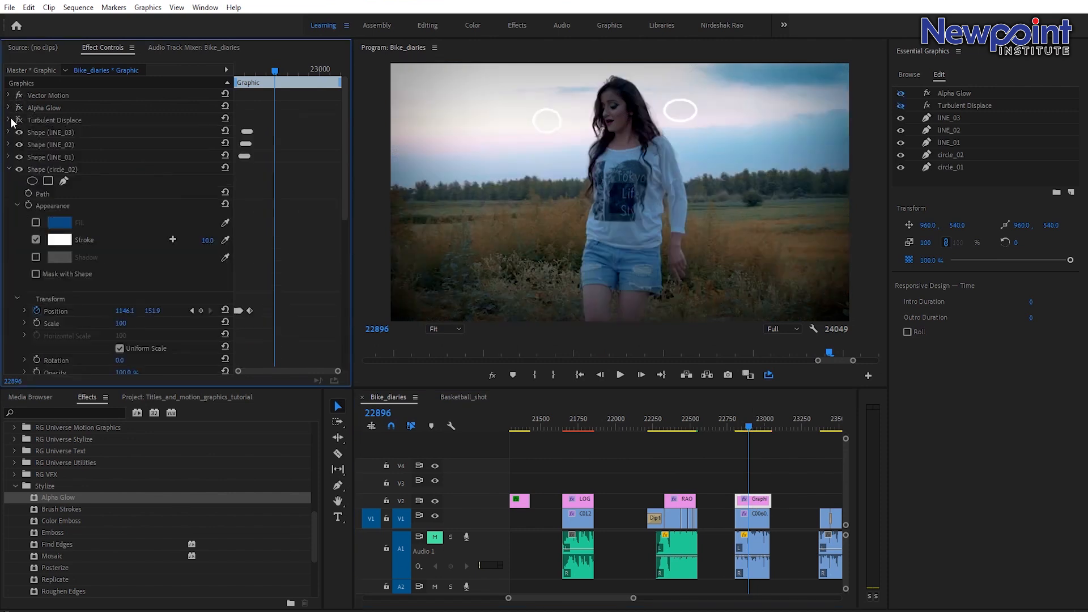
Reshape the circle_02 shape with the Pen tool and enable Path keyframing at the current frame.
{"action": "left_click", "coordinate": [742, 428]}
{"action": "left_click", "coordinate": [690, 118]}
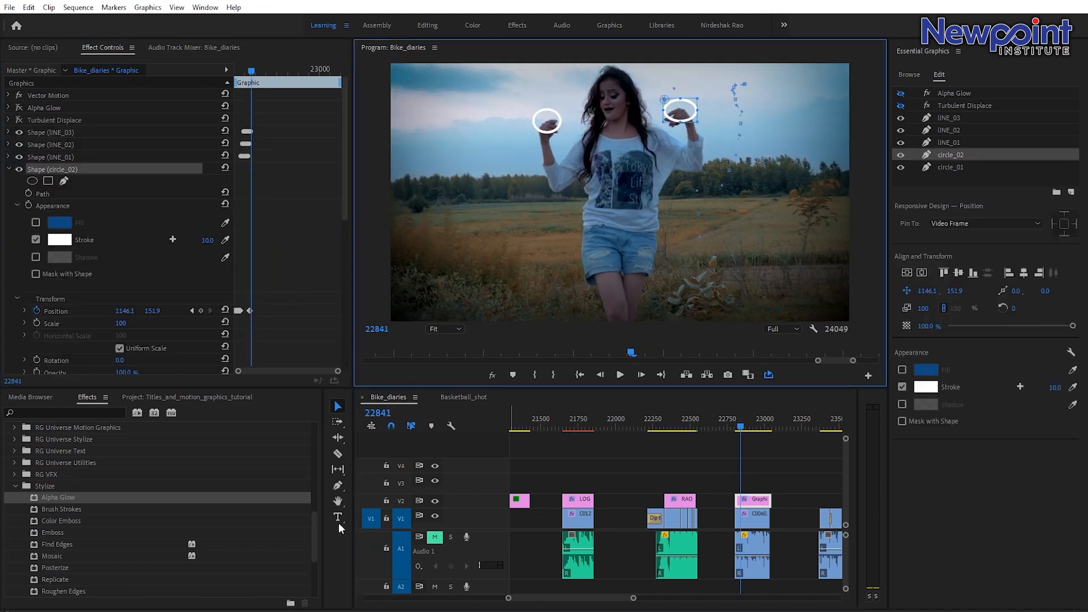
{"action": "left_click", "coordinate": [337, 486]}
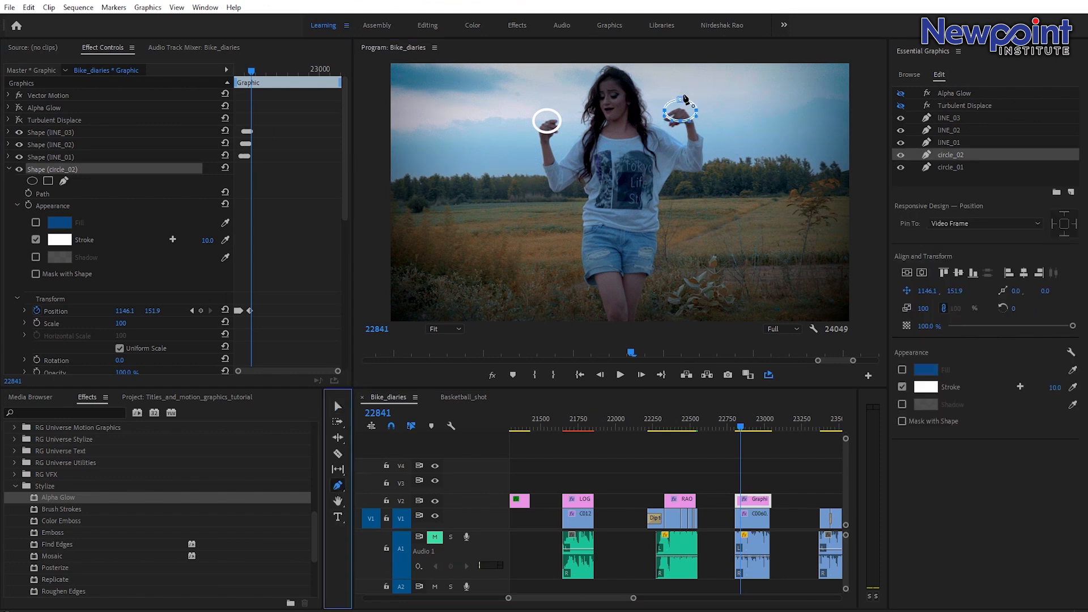
{"action": "left_click", "coordinate": [761, 88]}
{"action": "left_click_drag", "start_coordinate": [699, 115], "coordinate": [770, 93]}
{"action": "left_click", "coordinate": [28, 193]}
{"action": "left_click", "coordinate": [740, 427]}
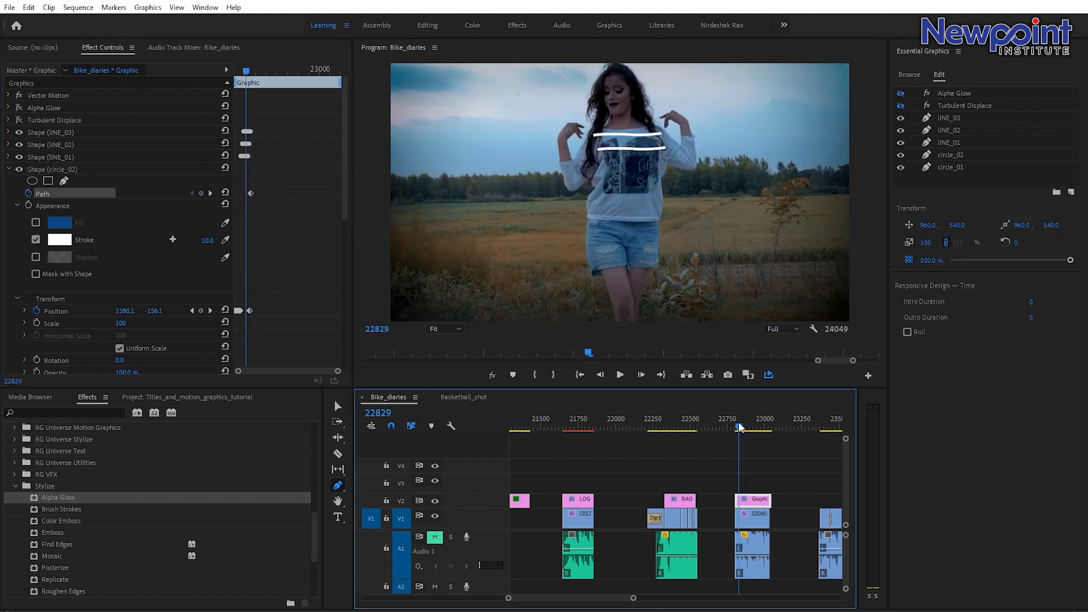
{"action": "left_click", "coordinate": [742, 428]}
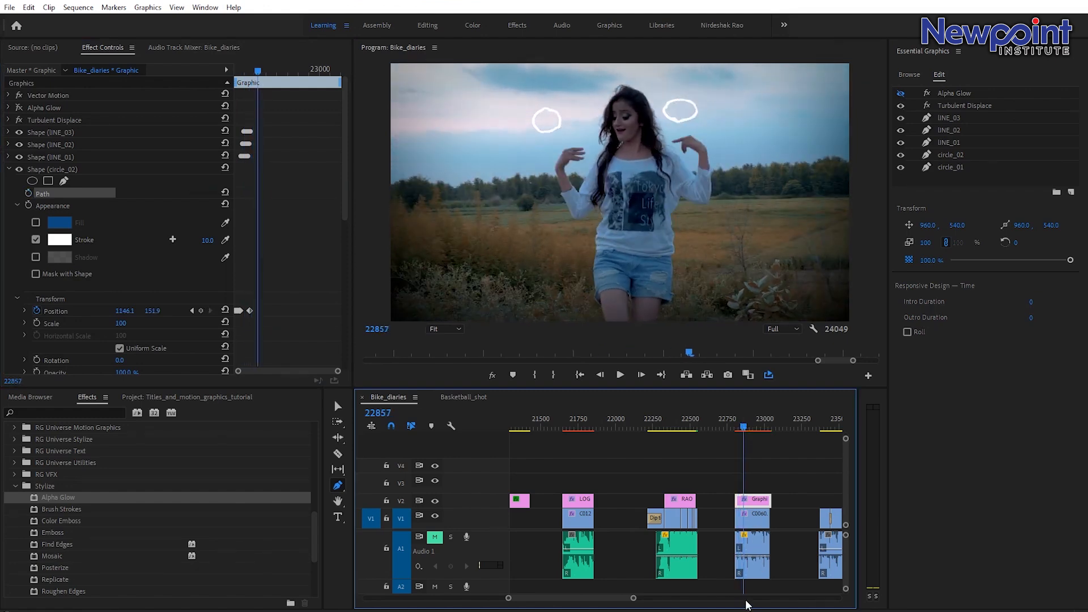
Turn the Turbulent Displace effect back on for the graphic clip.
{"action": "left_click_drag", "start_coordinate": [634, 599], "coordinate": [660, 599]}
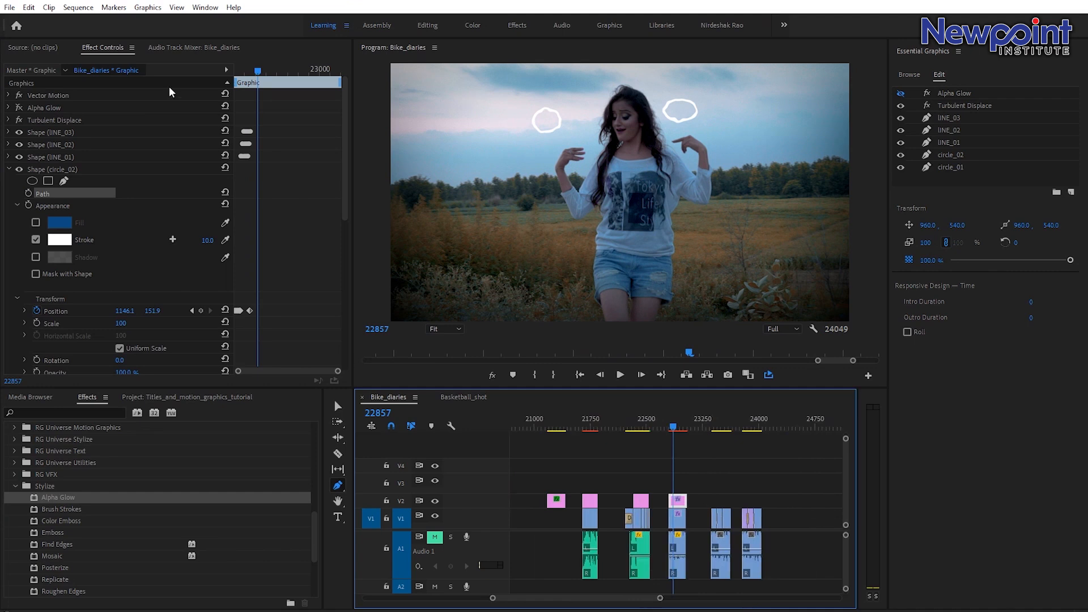
{"action": "left_click", "coordinate": [21, 121]}
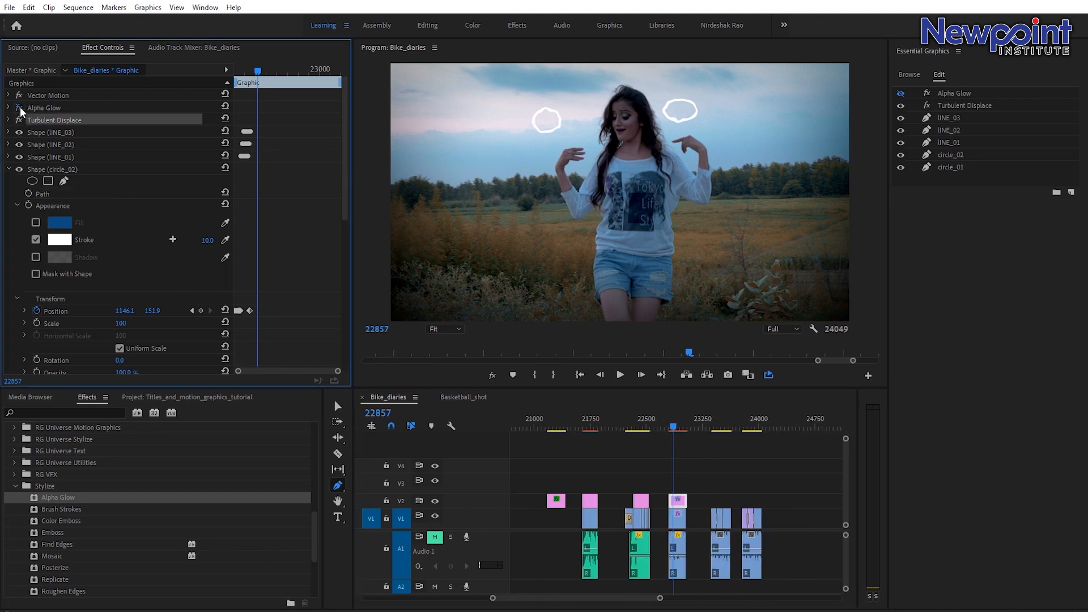
{"action": "left_click", "coordinate": [675, 427]}
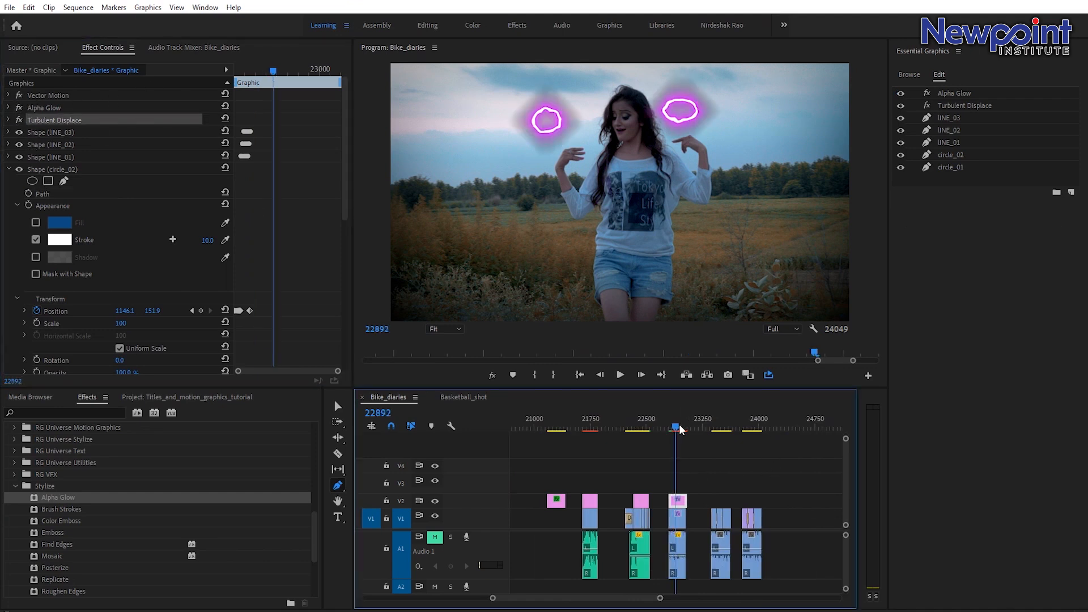
Play back the animated title section around frame 19250 to review the text animations.
{"action": "left_click_drag", "start_coordinate": [660, 599], "coordinate": [727, 599]}
{"action": "left_click_drag", "start_coordinate": [598, 425], "coordinate": [601, 426]}
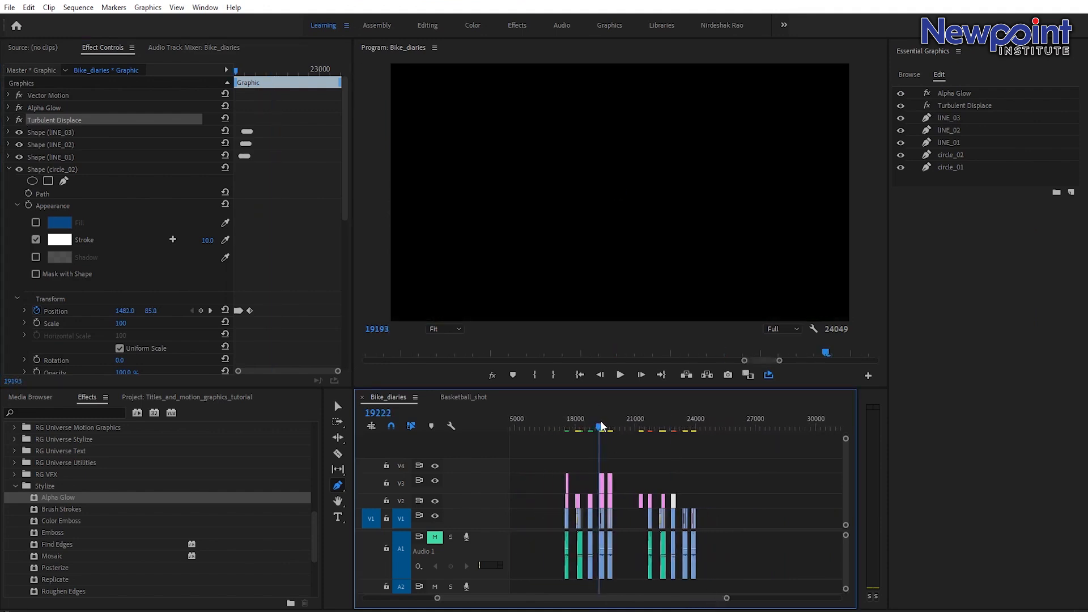
{"action": "key", "text": "space"}
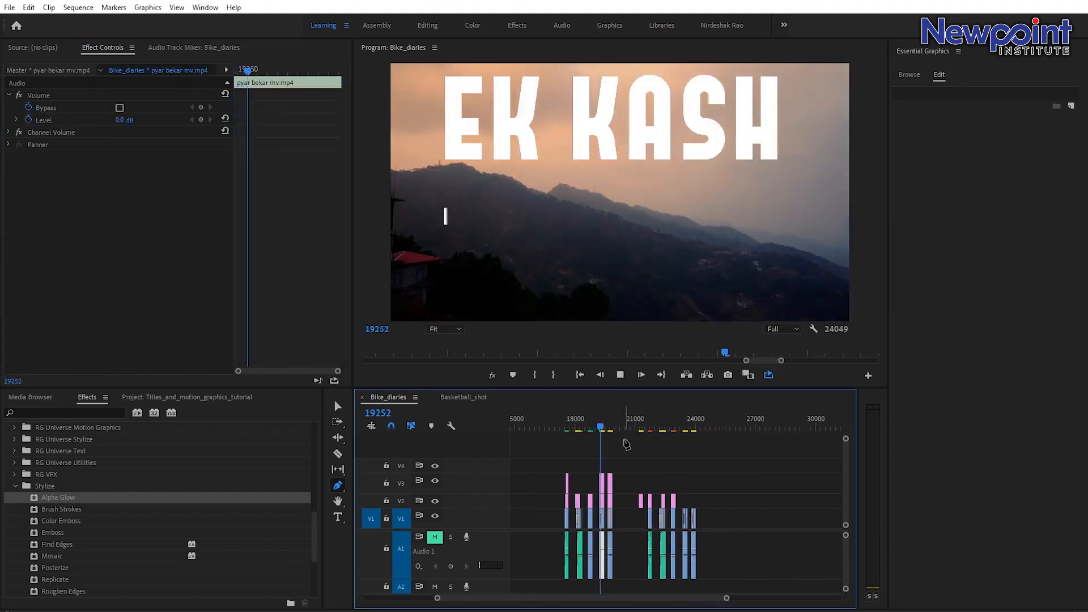
{"action": "key", "text": "v"}
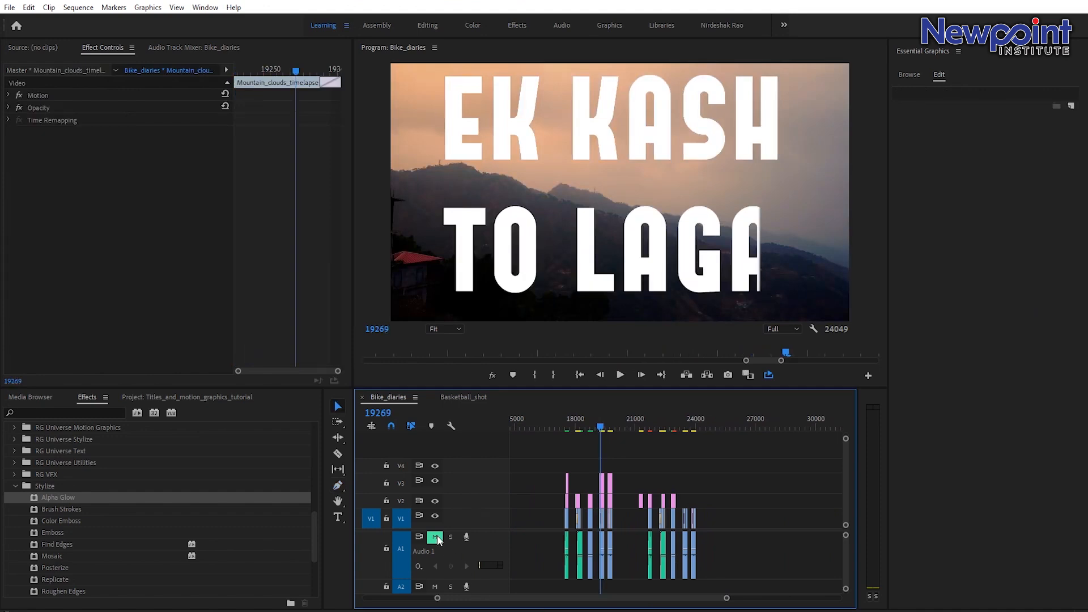
{"action": "left_click_drag", "start_coordinate": [727, 599], "coordinate": [611, 598]}
{"action": "left_click", "coordinate": [670, 426]}
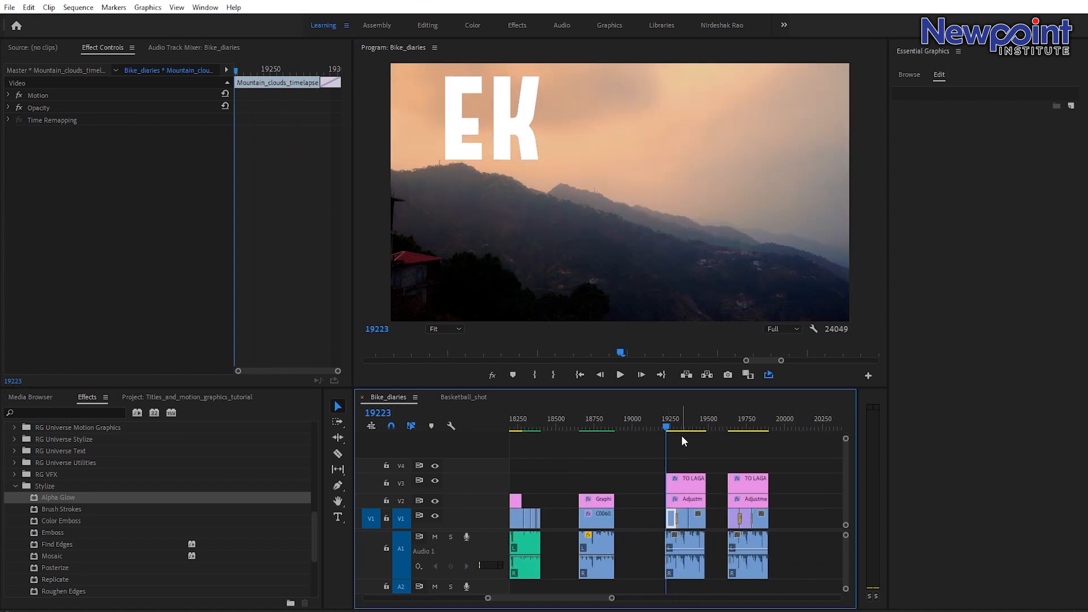
{"action": "left_click", "coordinate": [664, 421]}
{"action": "key", "text": "space"}
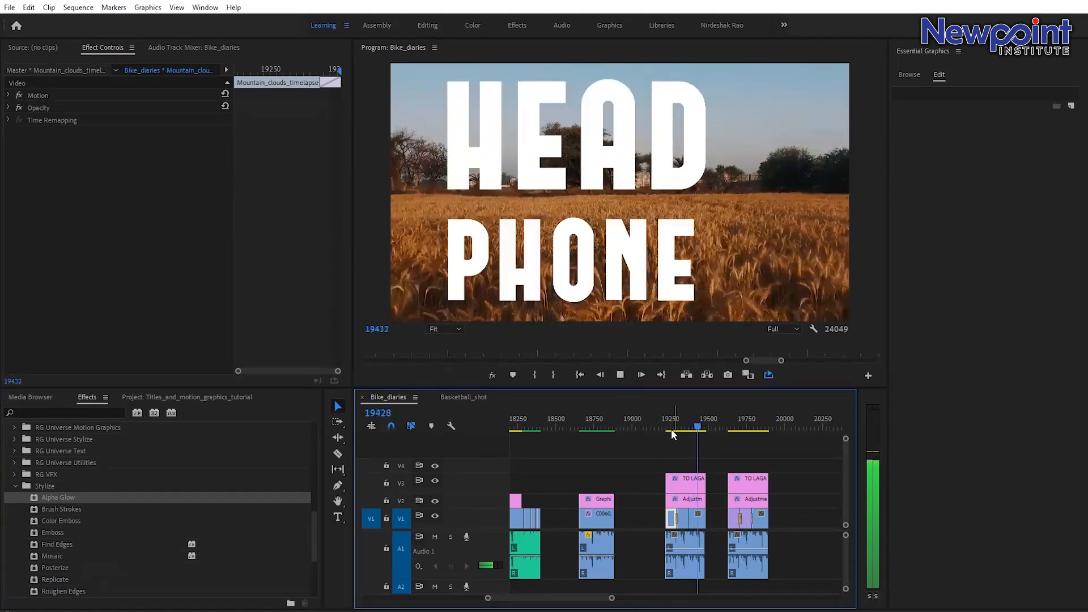
{"action": "left_click", "coordinate": [662, 424]}
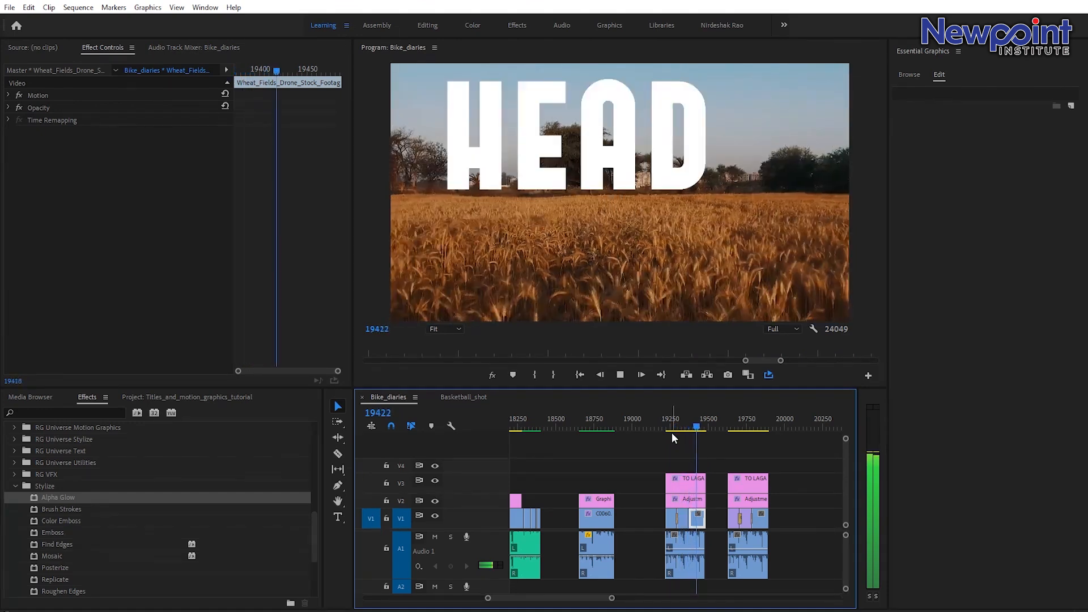
{"action": "key", "text": "space"}
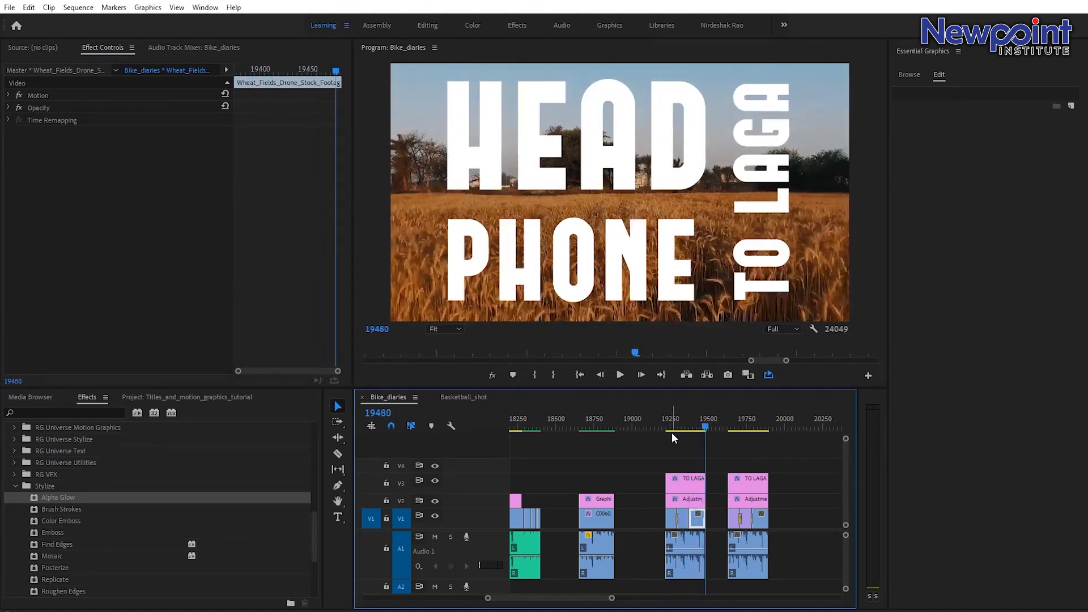
{"action": "left_click", "coordinate": [674, 426]}
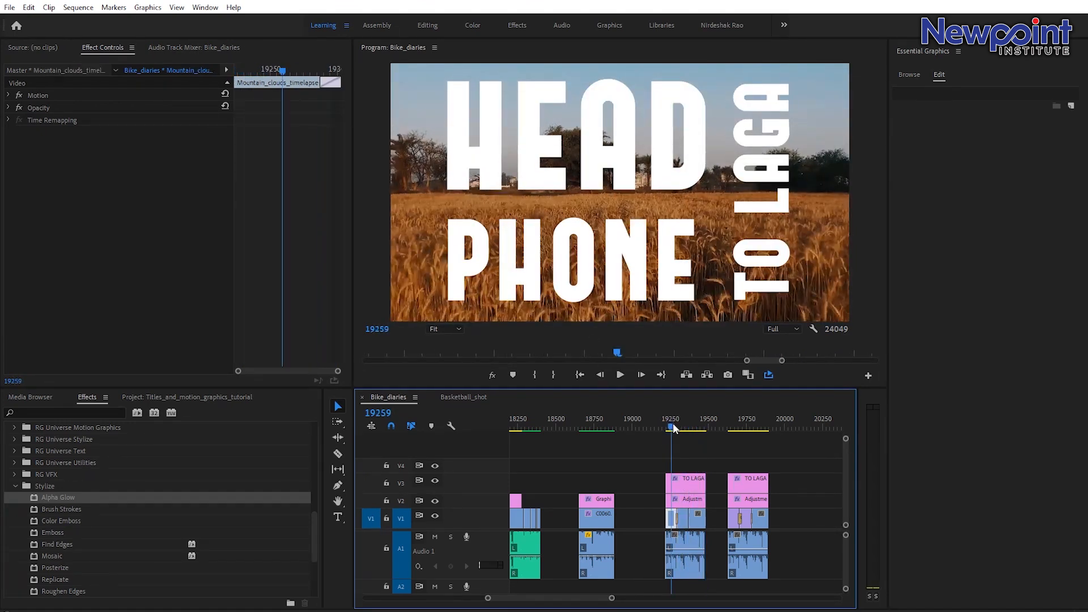
Mute the Audio 1 track and zoom the timeline out around the title section.
{"action": "left_click", "coordinate": [435, 537]}
{"action": "left_click", "coordinate": [674, 427]}
{"action": "left_click_drag", "start_coordinate": [675, 429], "coordinate": [701, 437]}
{"action": "left_click_drag", "start_coordinate": [612, 598], "coordinate": [708, 594]}
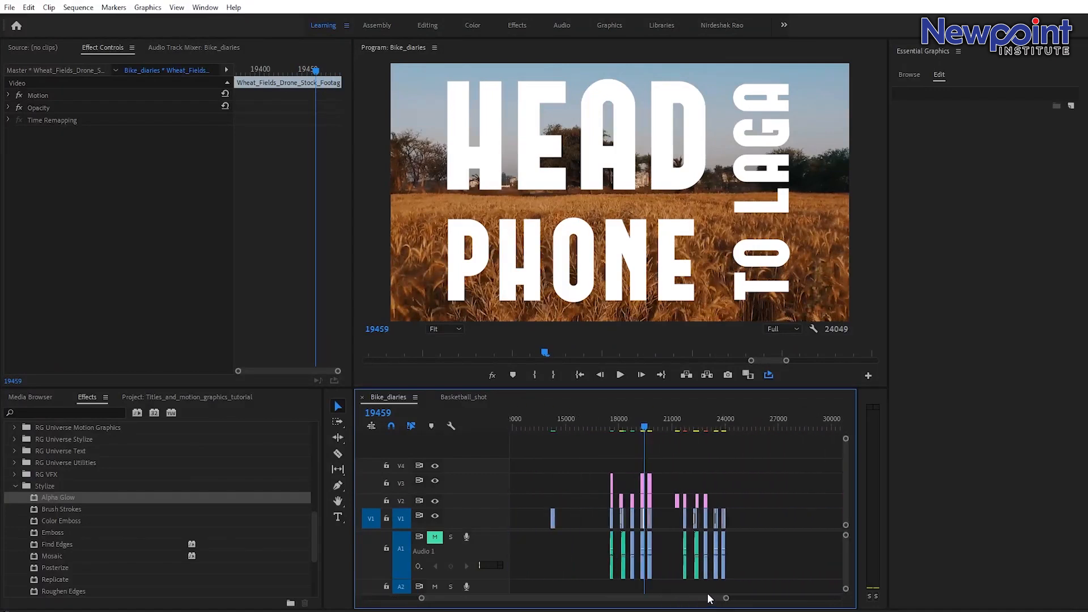
{"action": "left_click", "coordinate": [715, 424]}
Play back the mountain clip near frame 23400 that follows the dancer graphic clip.
{"action": "left_click", "coordinate": [716, 556]}
{"action": "left_click_drag", "start_coordinate": [726, 598], "coordinate": [623, 596]}
{"action": "left_click_drag", "start_coordinate": [682, 430], "coordinate": [710, 442]}
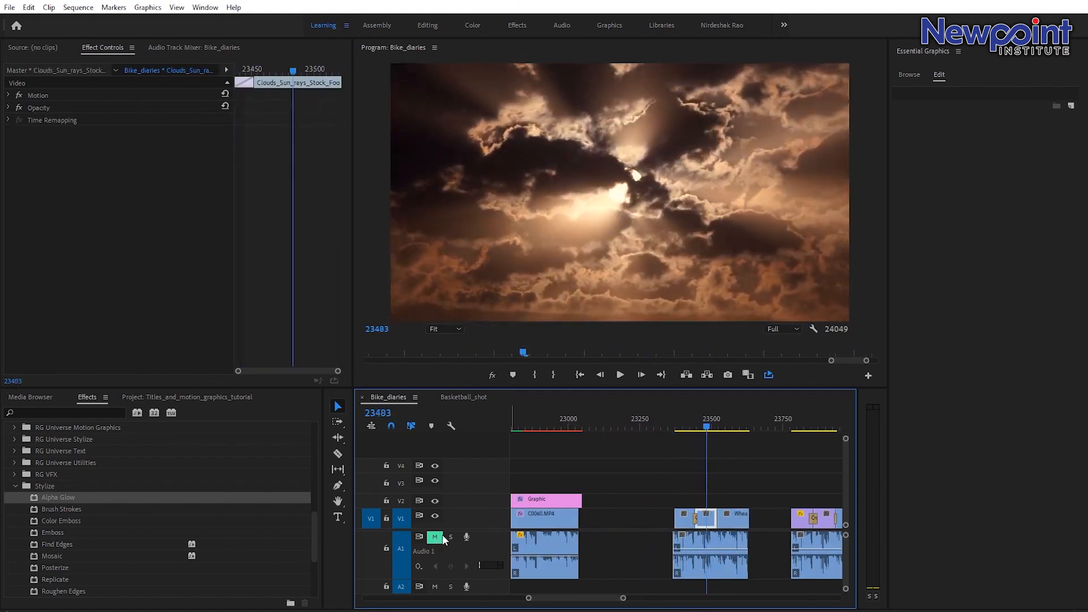
{"action": "left_click", "coordinate": [680, 418]}
{"action": "key", "text": "space"}
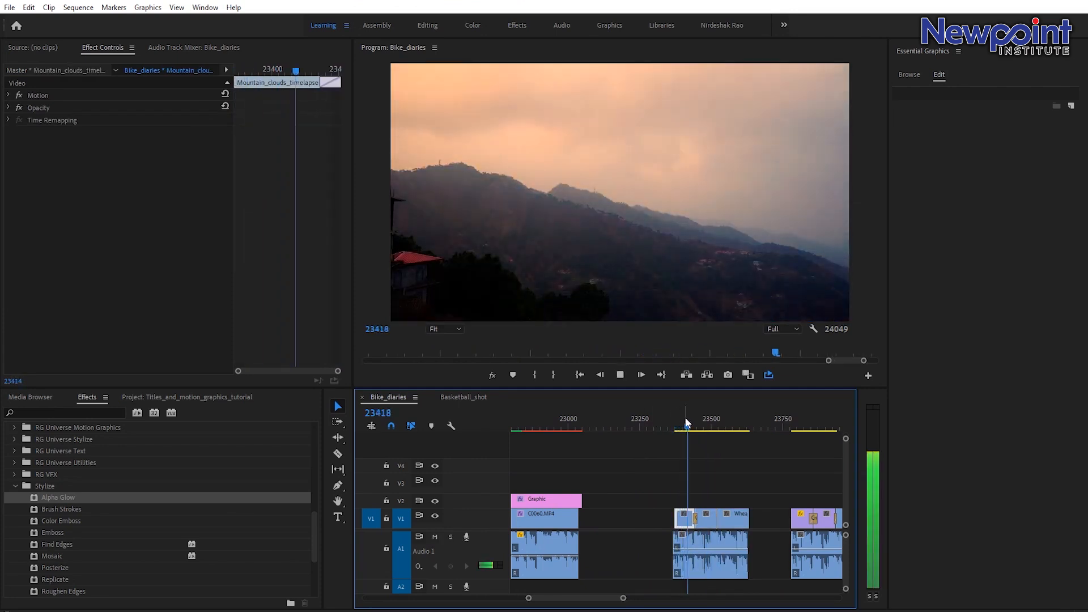
{"action": "key", "text": "space"}
{"action": "left_click", "coordinate": [689, 424]}
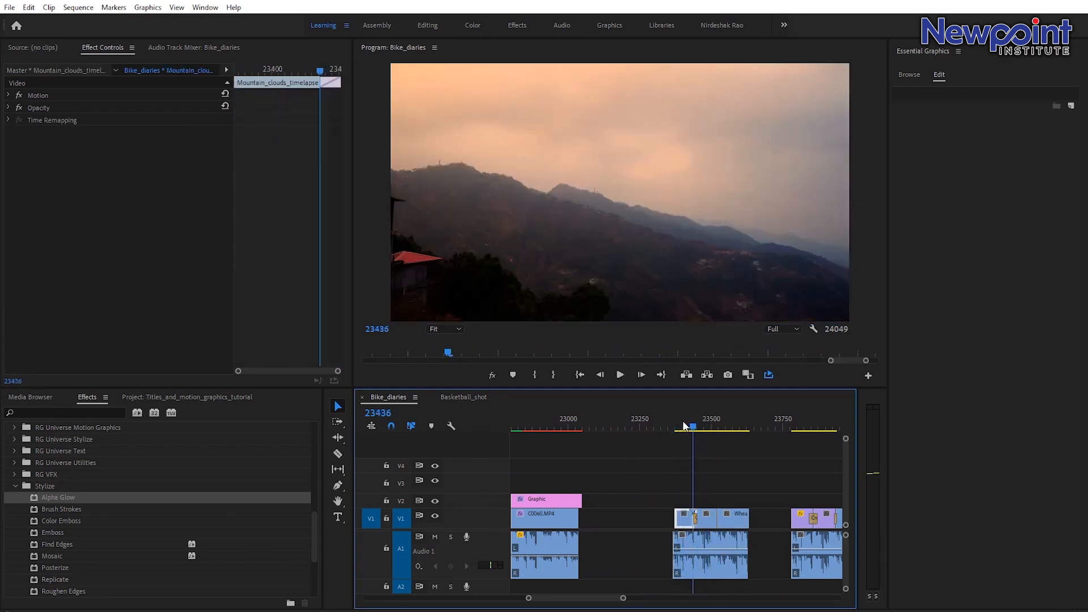
{"action": "left_click", "coordinate": [674, 418]}
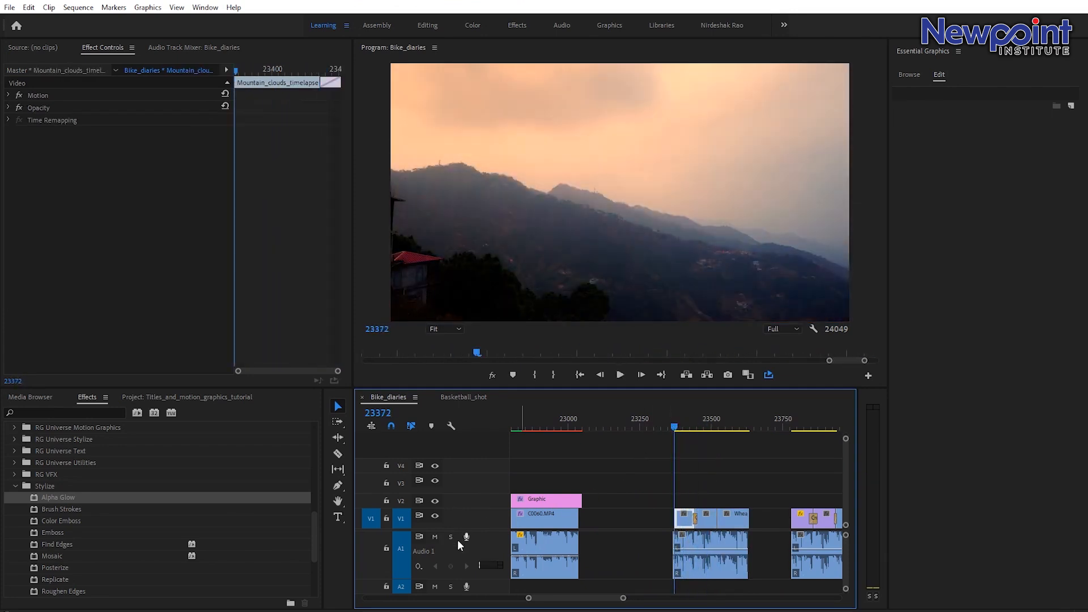
Add a text layer reading EK in the upper part of the mountain clip at frame 23372.
{"action": "left_click", "coordinate": [338, 517]}
{"action": "left_click_drag", "start_coordinate": [569, 133], "coordinate": [559, 170]}
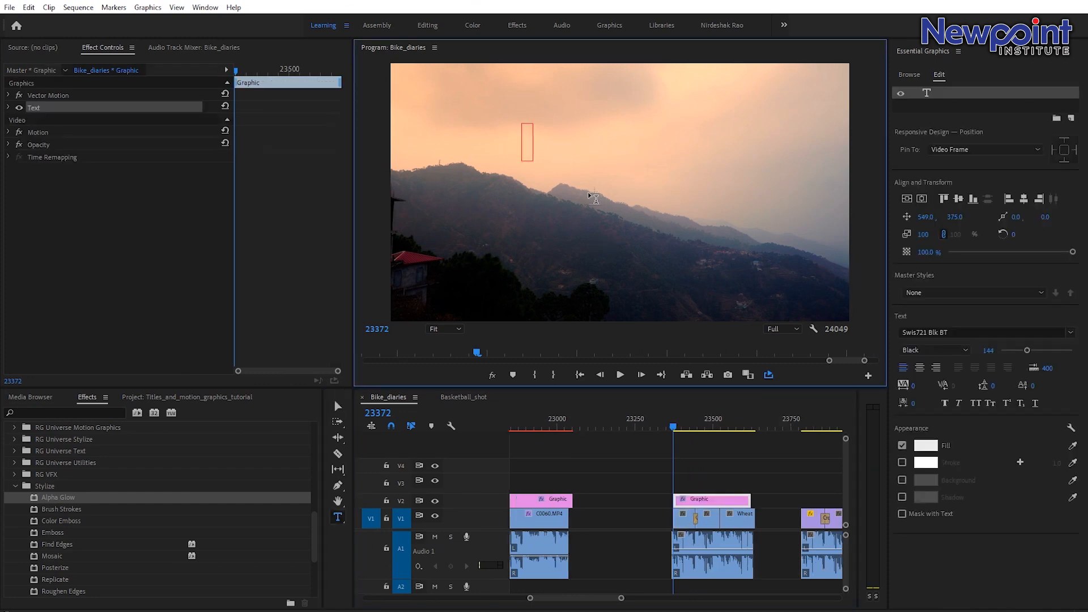
{"action": "type", "text": "EK"}
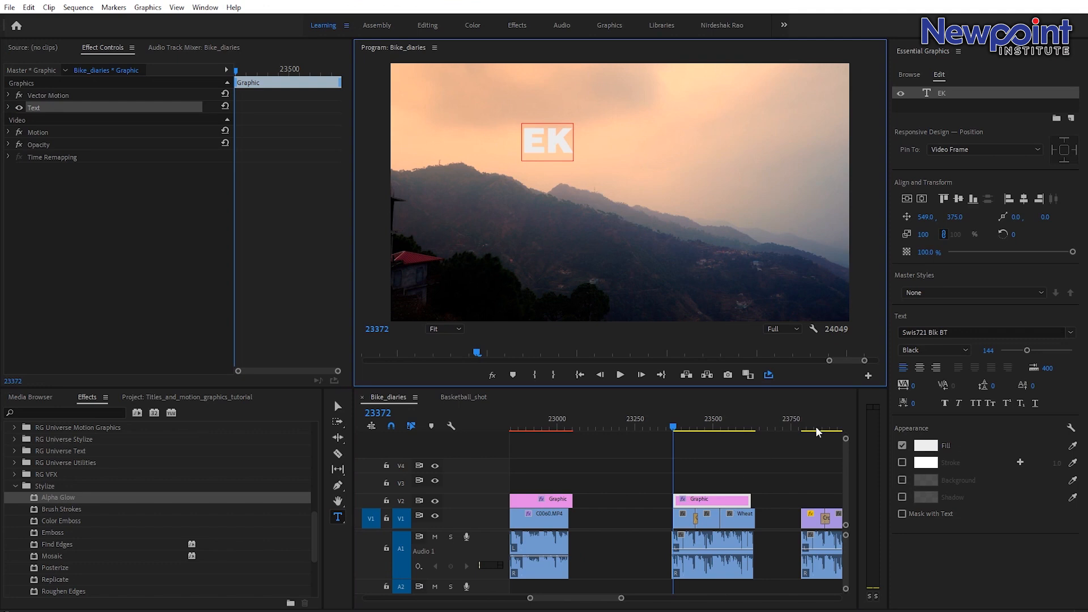
{"action": "left_click", "coordinate": [339, 407]}
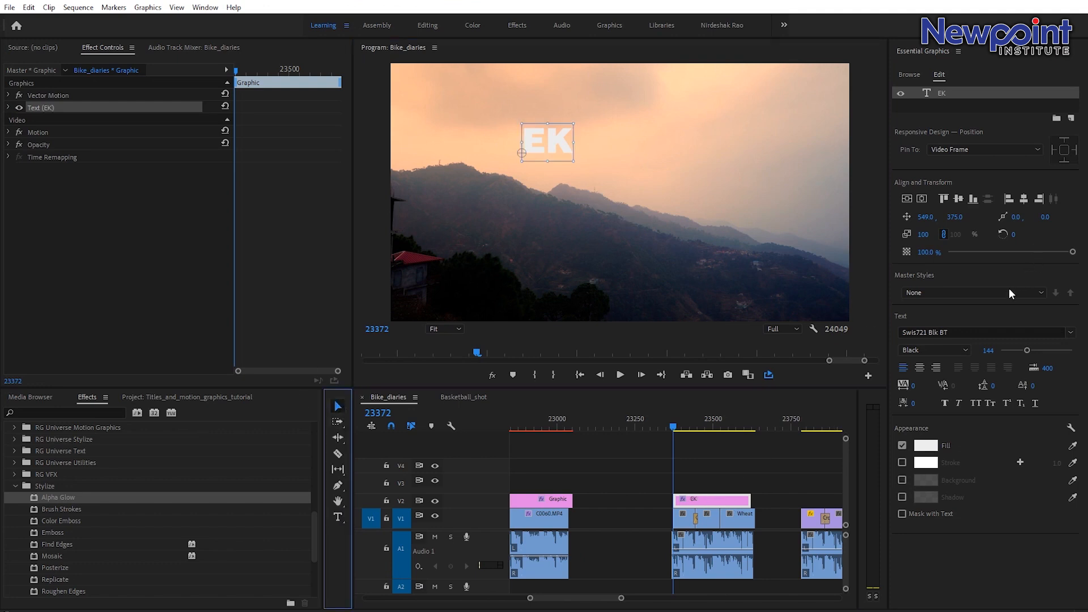
Set the EK text's font to FORQUE.
{"action": "left_click", "coordinate": [950, 332]}
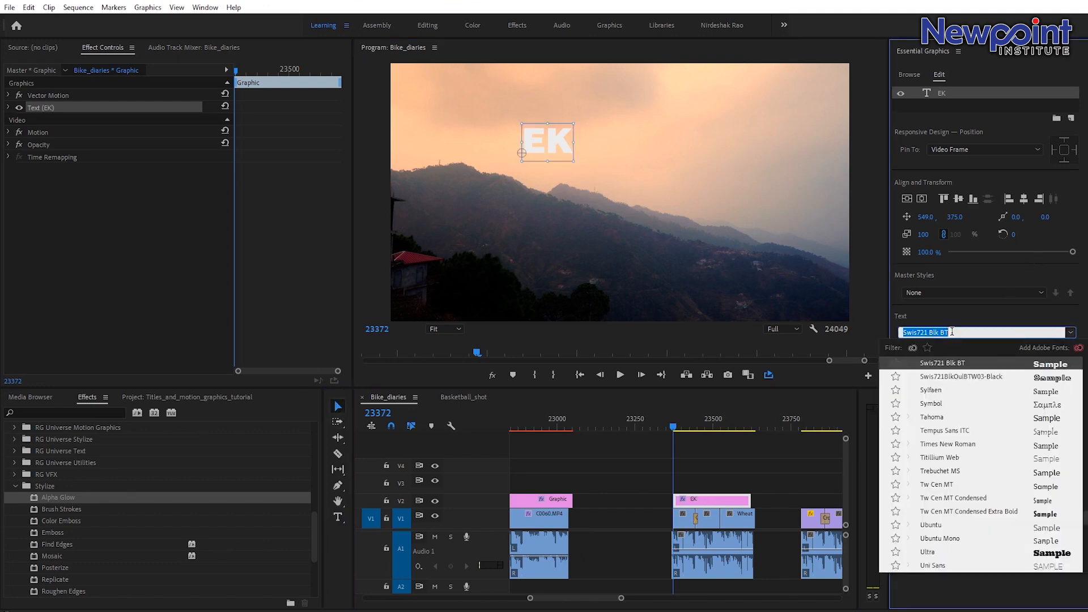
{"action": "type", "text": "for"}
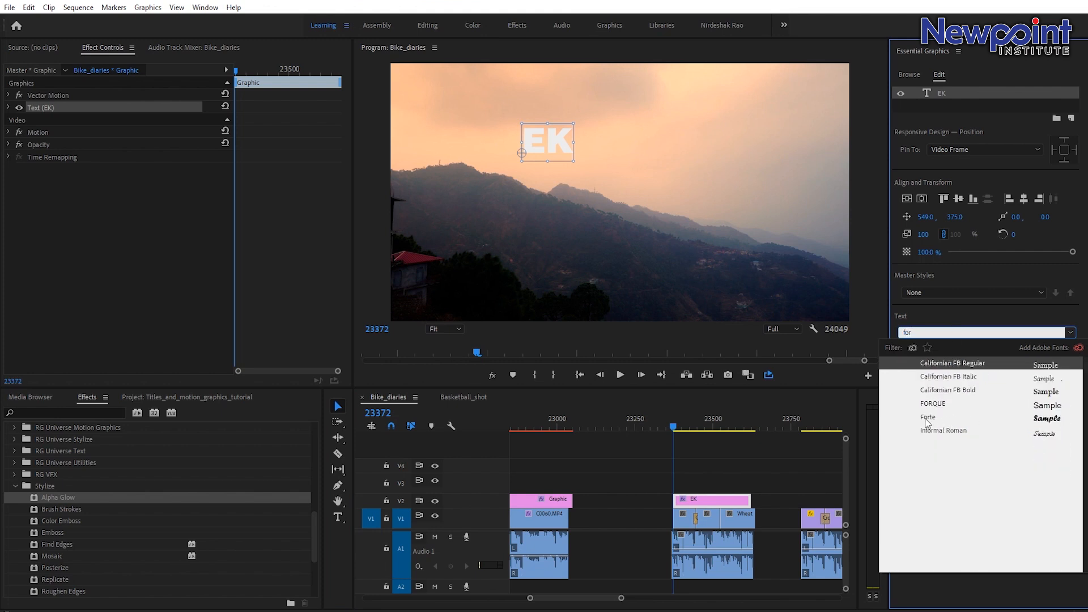
{"action": "left_click", "coordinate": [927, 407]}
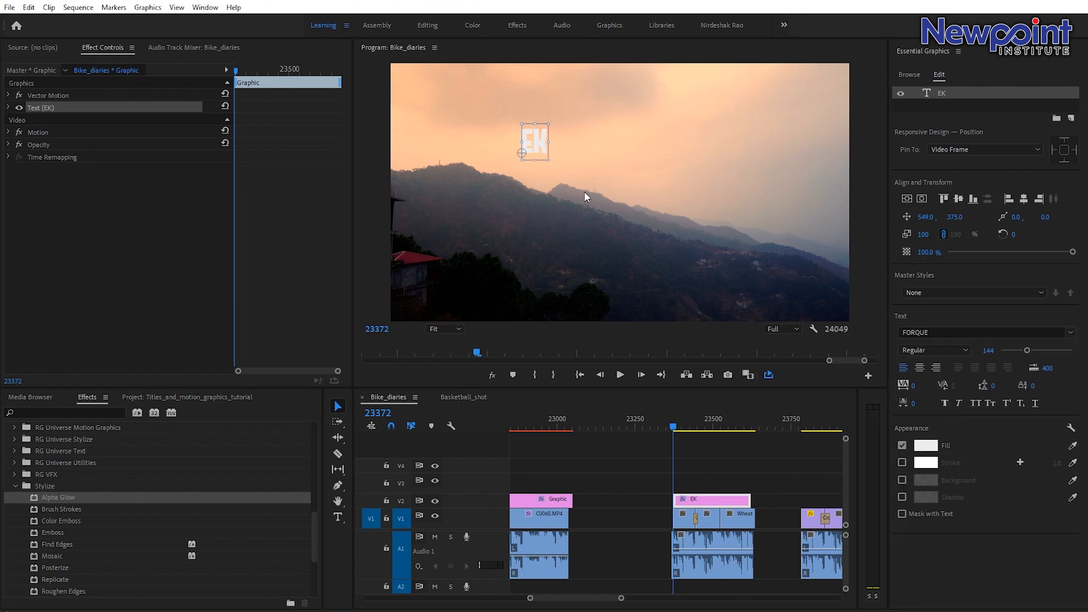
Scale the EK text up to about 467% and move it into the upper-left of the frame.
{"action": "left_click_drag", "start_coordinate": [553, 119], "coordinate": [696, 33]}
{"action": "left_click_drag", "start_coordinate": [585, 134], "coordinate": [507, 150]}
{"action": "left_click_drag", "start_coordinate": [536, 69], "coordinate": [592, 28]}
{"action": "left_click_drag", "start_coordinate": [516, 119], "coordinate": [497, 132]}
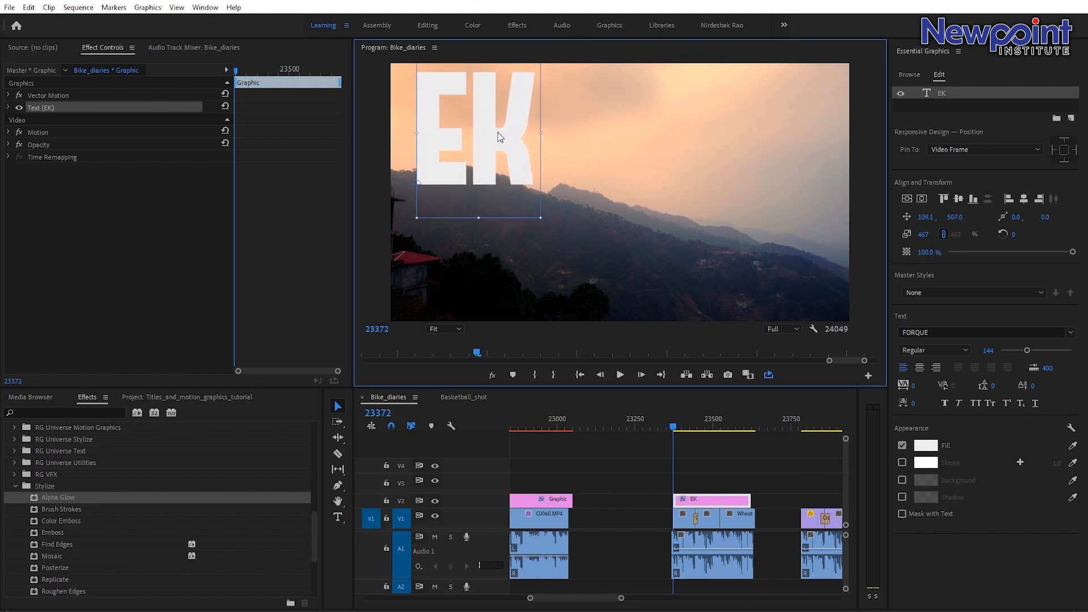
{"action": "left_click", "coordinate": [699, 500]}
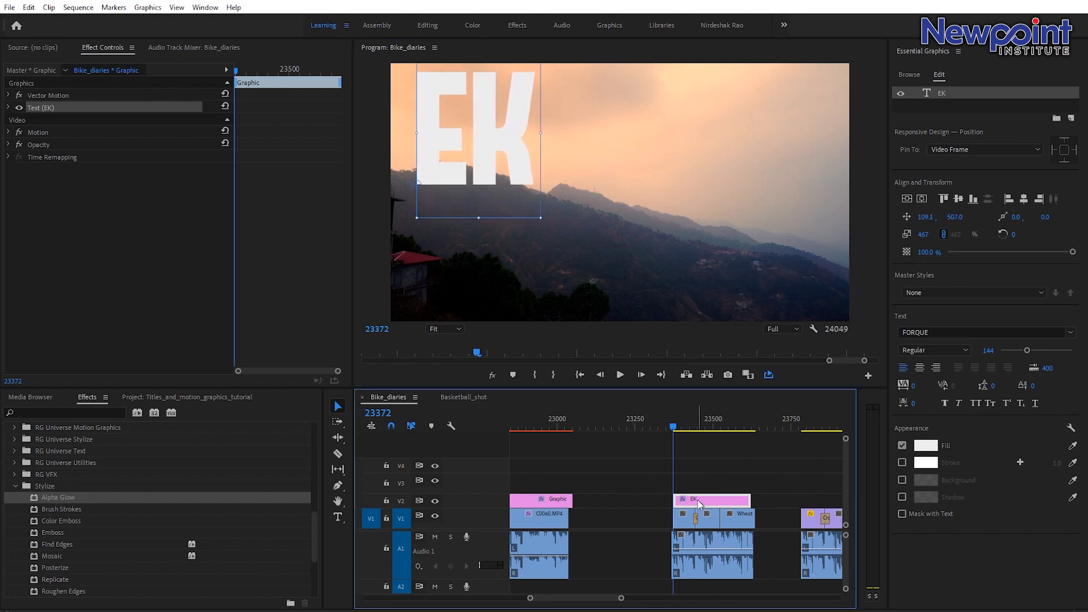
{"action": "left_click", "coordinate": [928, 92]}
{"action": "key", "text": "t"}
{"action": "type", "text": "KASH"}
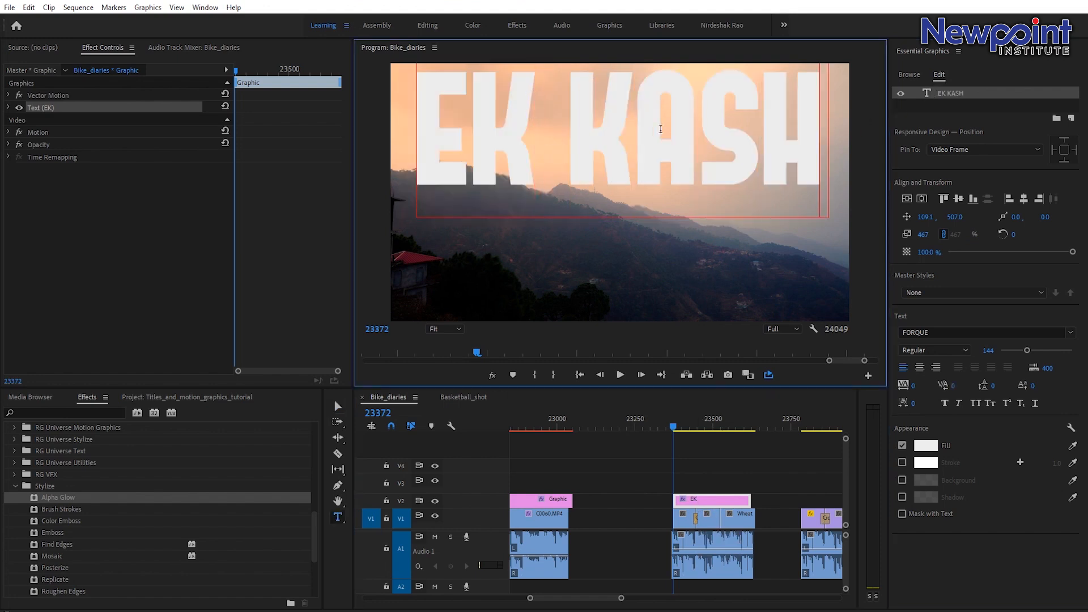
{"action": "left_click_drag", "start_coordinate": [572, 134], "coordinate": [845, 160]}
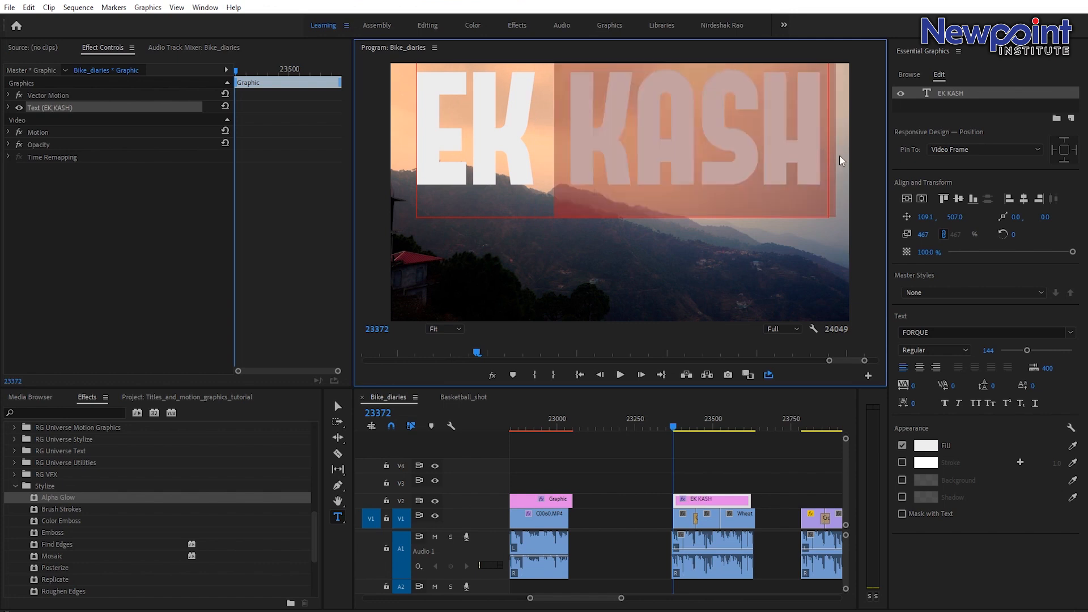
{"action": "key", "text": "BackSpace"}
{"action": "key", "text": "BackSpace"}
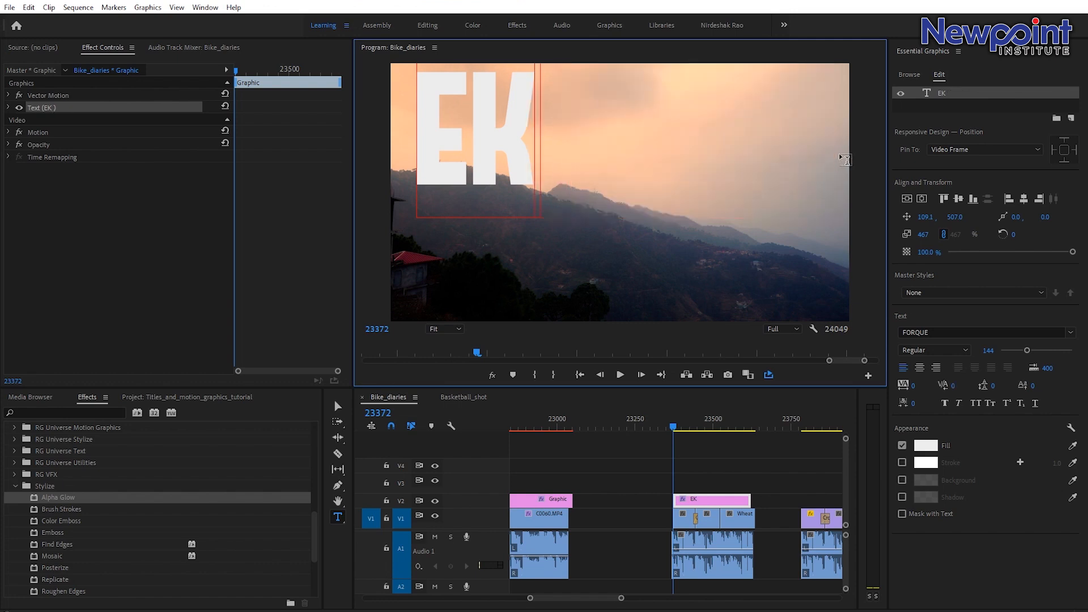
Duplicate the EK text layer and change the copy's text to KASH.
{"action": "left_click", "coordinate": [949, 96]}
{"action": "right_click", "coordinate": [949, 98]}
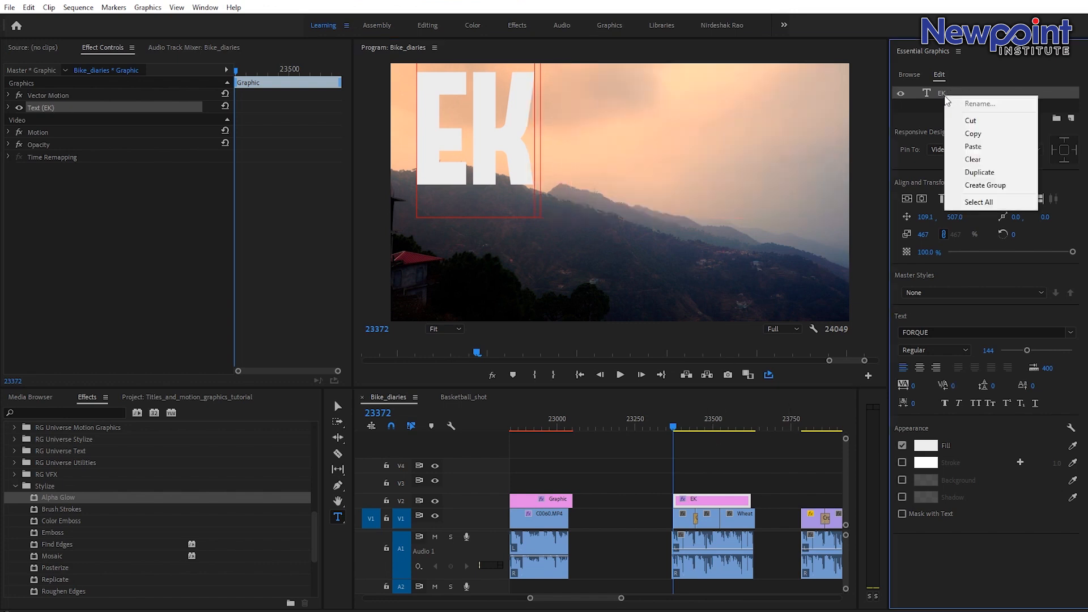
{"action": "left_click", "coordinate": [986, 172]}
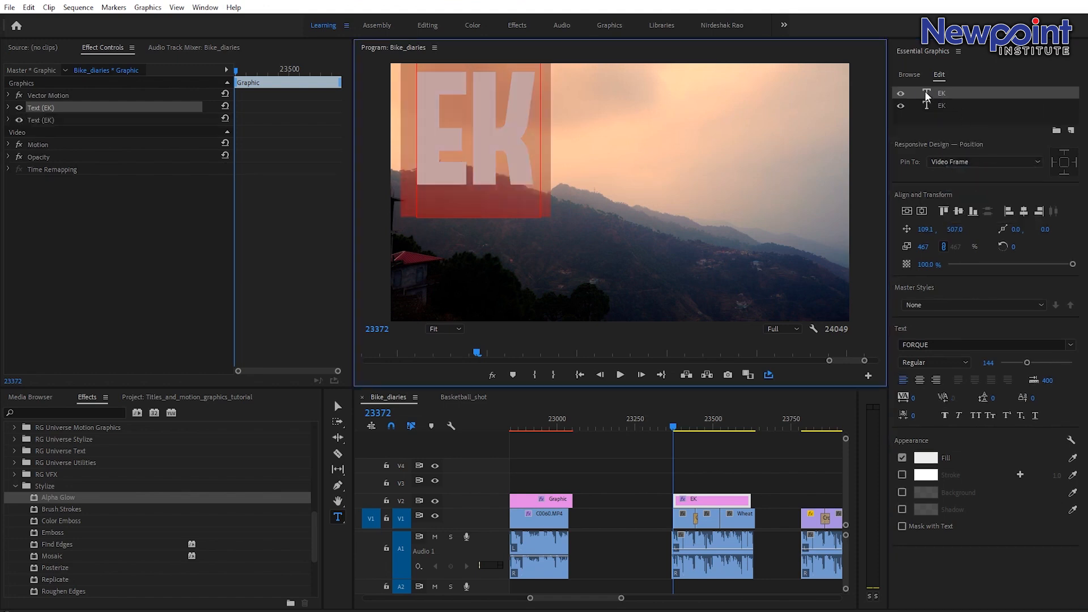
{"action": "left_click", "coordinate": [927, 96]}
{"action": "double_click", "coordinate": [928, 96]}
{"action": "type", "text": "KASH"}
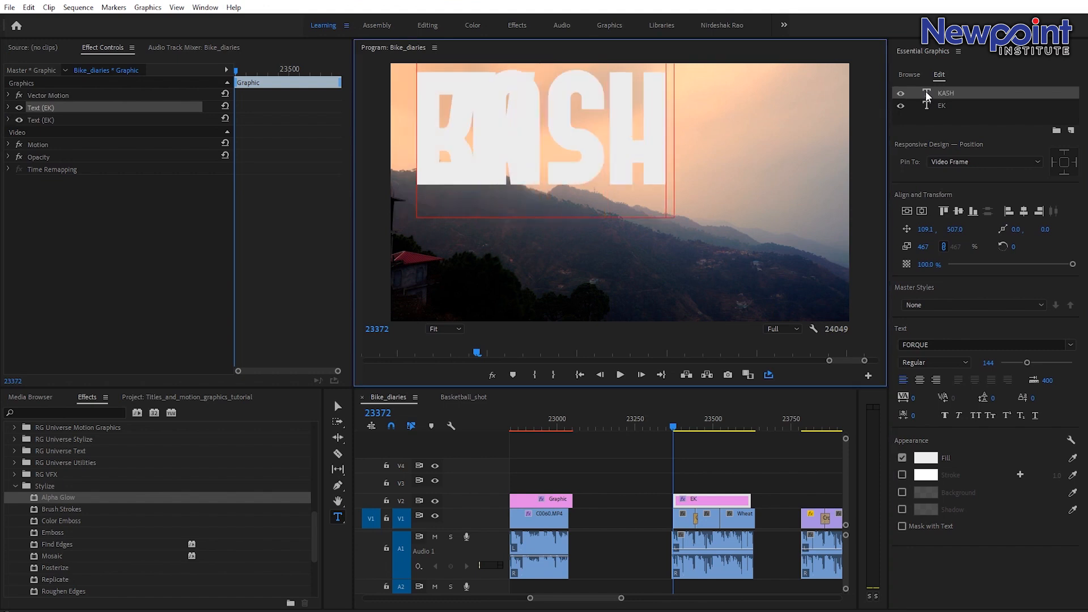
Move the KASH text to the right of EK on the same line.
{"action": "left_click", "coordinate": [338, 406]}
{"action": "left_click", "coordinate": [591, 149]}
{"action": "left_click_drag", "start_coordinate": [592, 148], "coordinate": [746, 163]}
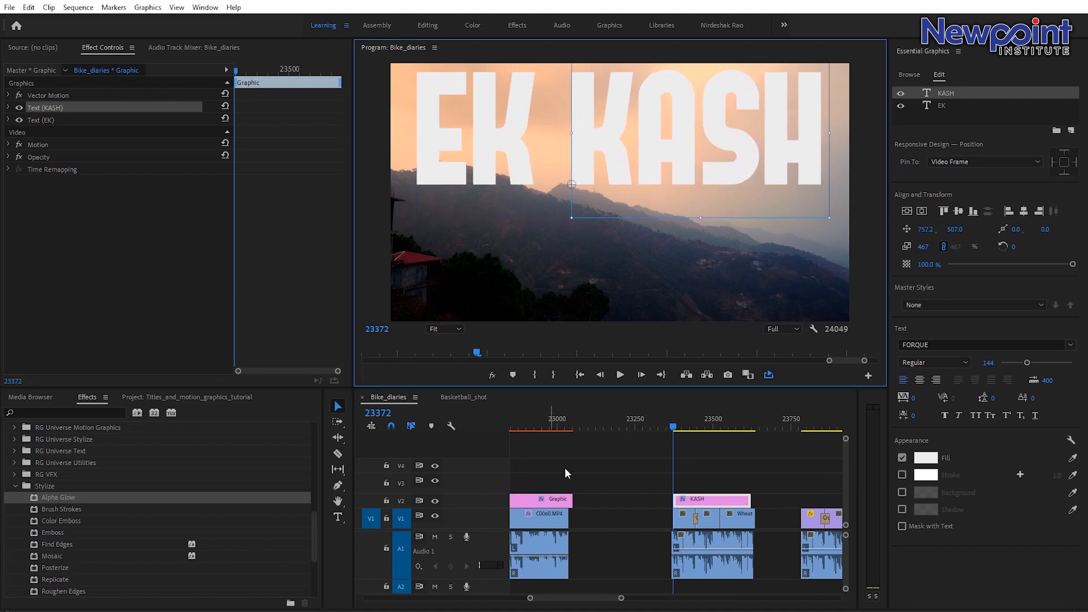
Duplicate the KASH text layer and change the copy's text to TO LAGA.
{"action": "right_click", "coordinate": [927, 96]}
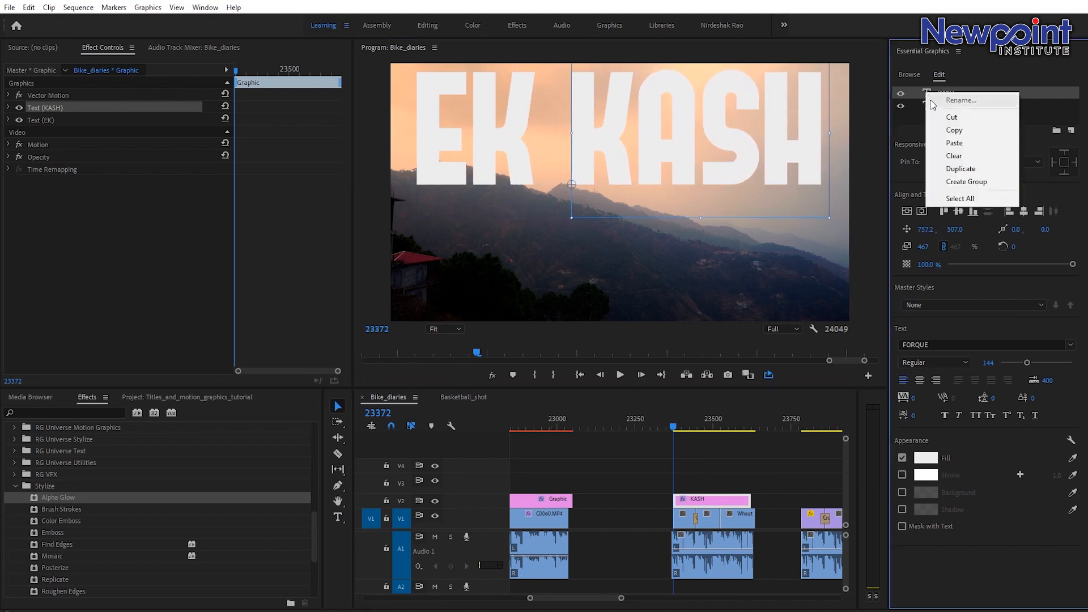
{"action": "left_click", "coordinate": [963, 168]}
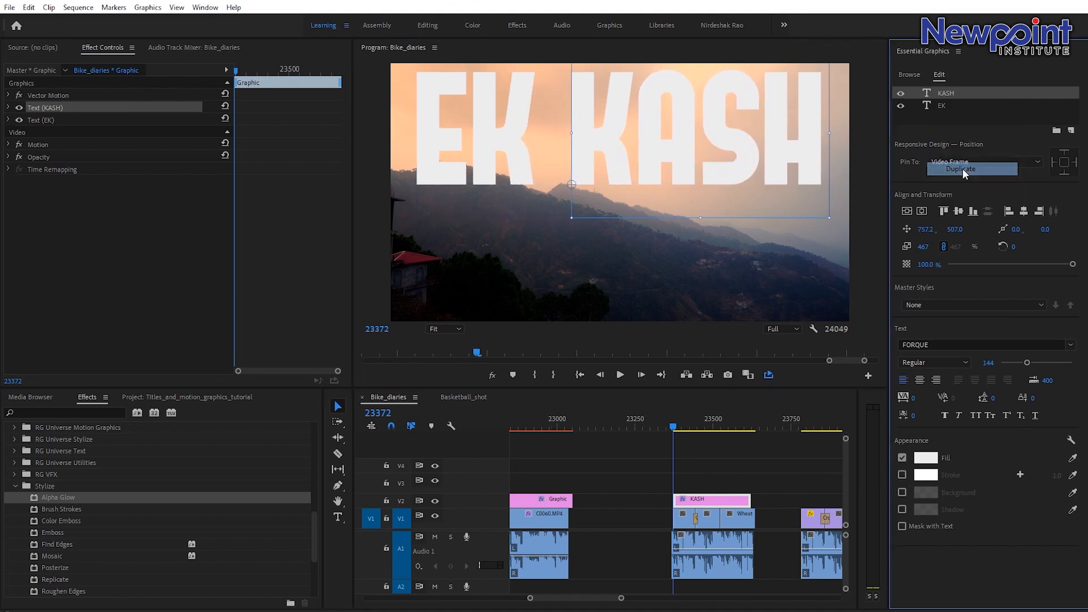
{"action": "double_click", "coordinate": [927, 92]}
{"action": "type", "text": "TO LAGA"}
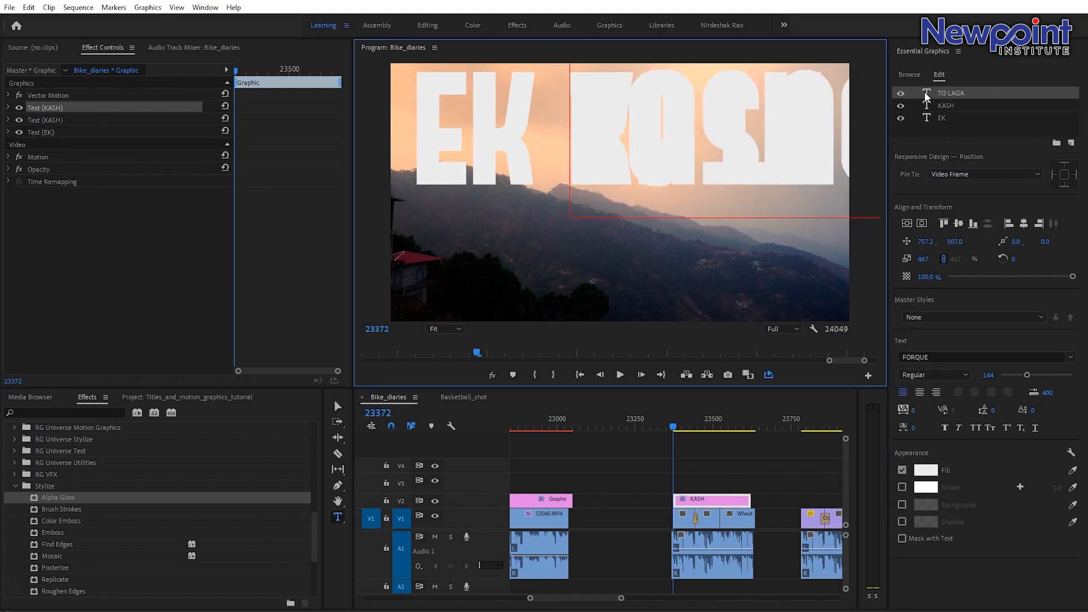
{"action": "left_click", "coordinate": [928, 95]}
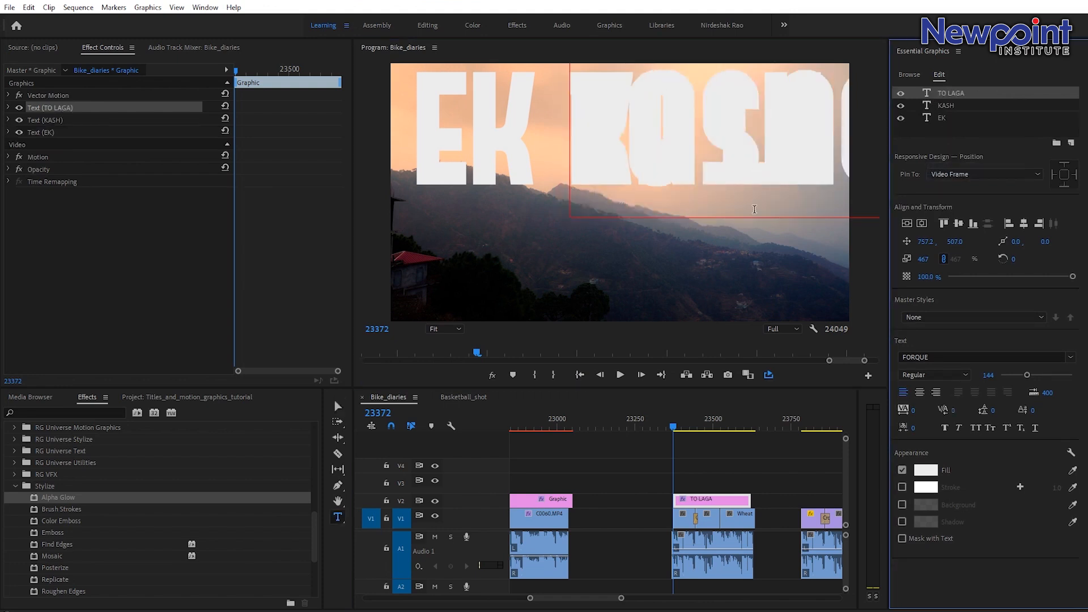
Move the TO LAGA text down to a second line beneath EK KASH.
{"action": "left_click", "coordinate": [338, 405]}
{"action": "left_click_drag", "start_coordinate": [697, 173], "coordinate": [546, 294]}
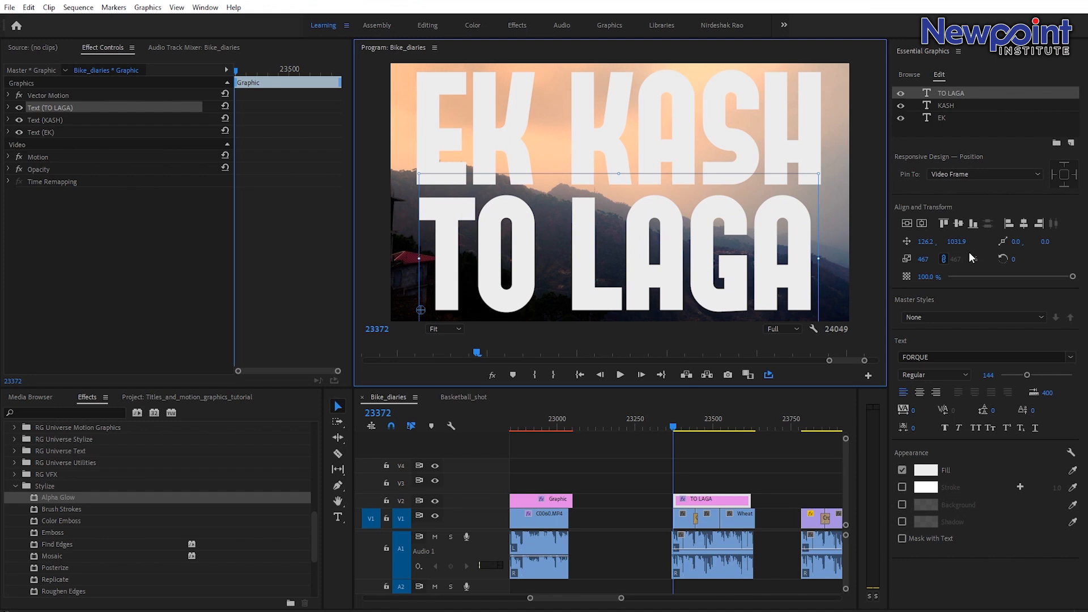
Select the title graphic clip and hide its TO LAGA and KASH text layers.
{"action": "left_click", "coordinate": [947, 106]}
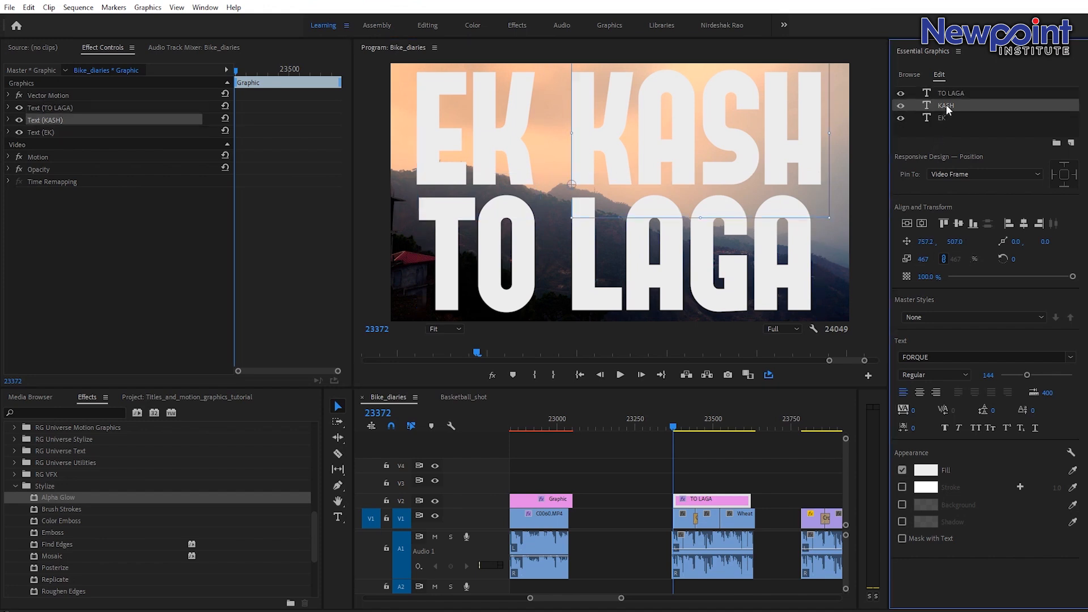
{"action": "left_click", "coordinate": [957, 94]}
{"action": "left_click", "coordinate": [700, 467]}
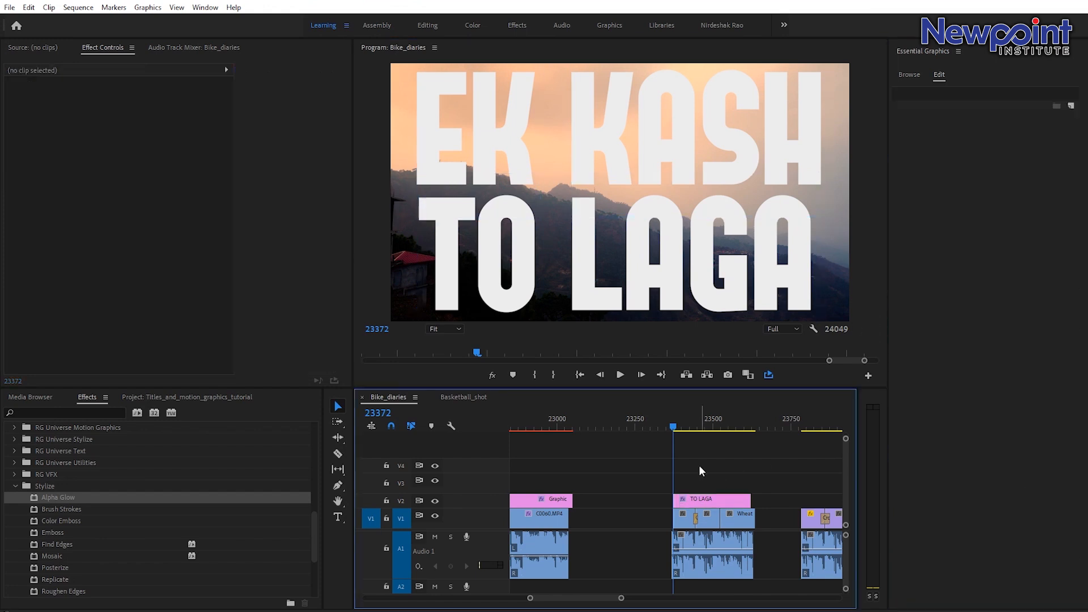
{"action": "left_click", "coordinate": [684, 501]}
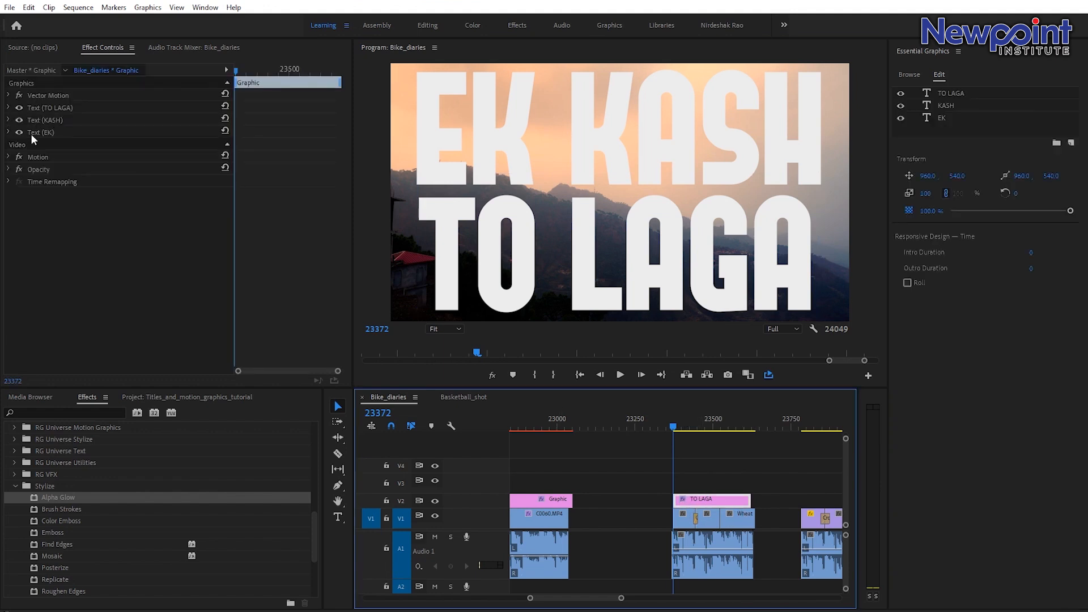
{"action": "left_click", "coordinate": [19, 107]}
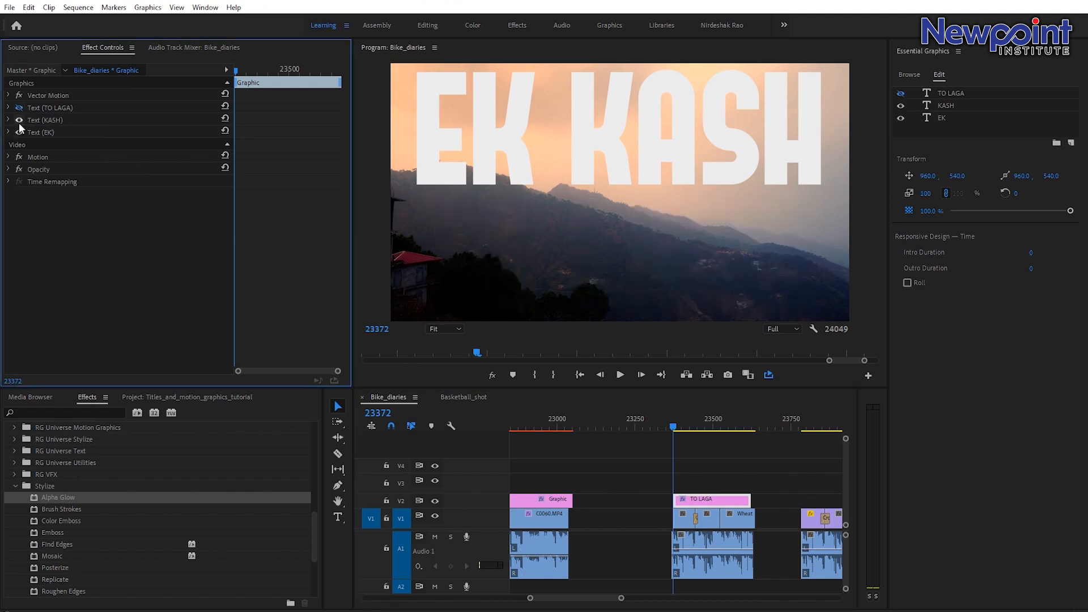
{"action": "left_click", "coordinate": [19, 120]}
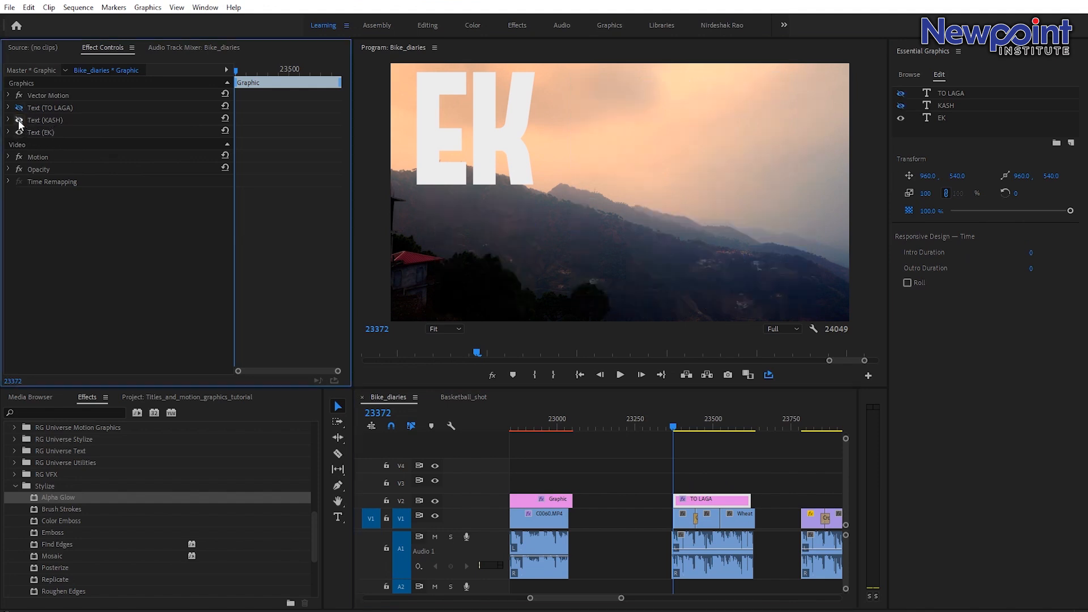
Zoom into the timeline and play the start of the title clip around frame 23380 to review it.
{"action": "left_click", "coordinate": [614, 599]}
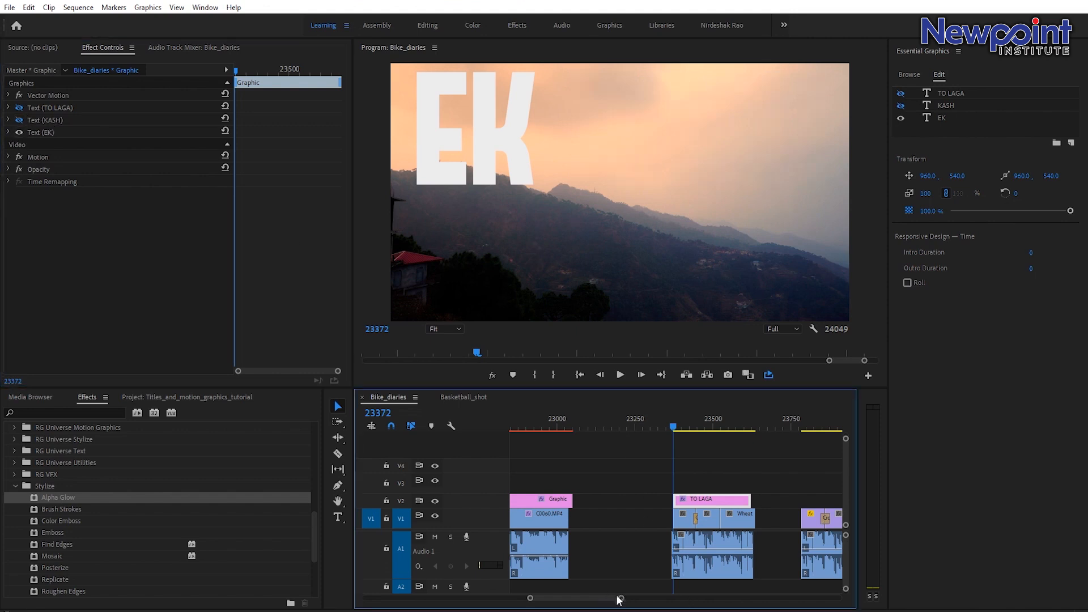
{"action": "key", "text": "="}
{"action": "key", "text": "="}
{"action": "left_click", "coordinate": [678, 515]}
{"action": "left_click_drag", "start_coordinate": [678, 514], "coordinate": [673, 498]}
{"action": "left_click_drag", "start_coordinate": [657, 420], "coordinate": [682, 428]}
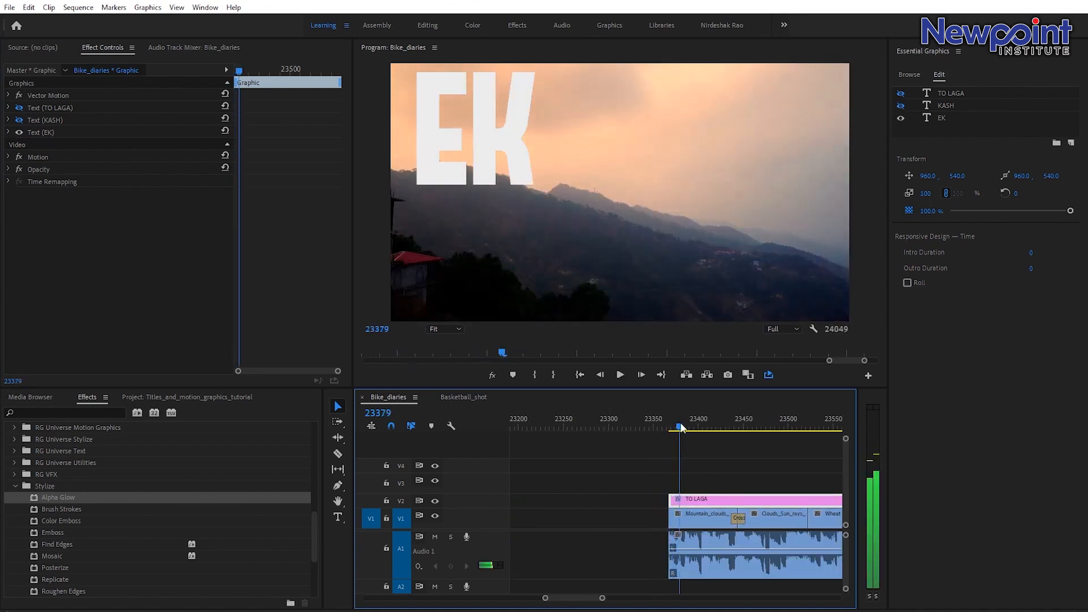
{"action": "left_click", "coordinate": [647, 411]}
{"action": "key", "text": "space"}
{"action": "key", "text": "space"}
{"action": "left_click", "coordinate": [673, 428]}
{"action": "left_click", "coordinate": [661, 418]}
{"action": "key", "text": "space"}
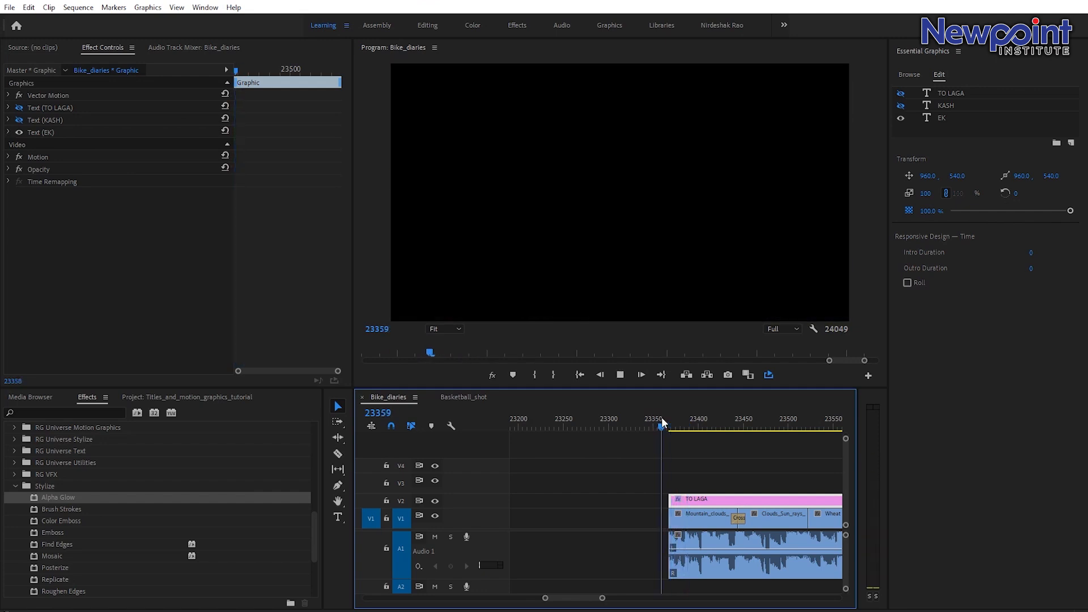
{"action": "key", "text": "space"}
{"action": "left_click_drag", "start_coordinate": [685, 427], "coordinate": [687, 426]}
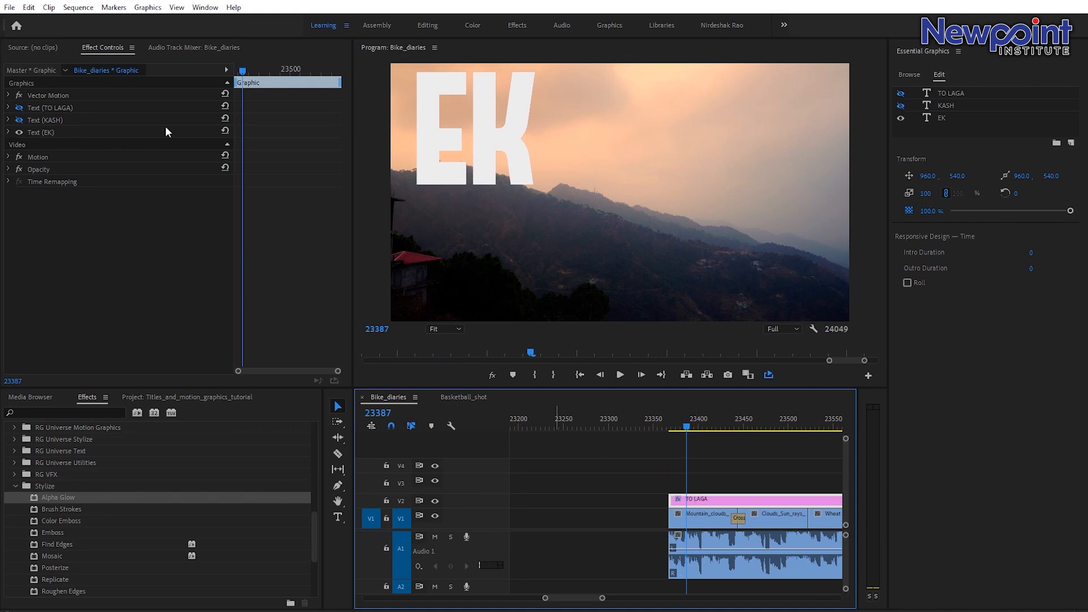
Show the KASH layer and keyframe its opacity from 0% at frame 23386 to 100% at frame 23387.
{"action": "left_click", "coordinate": [20, 120]}
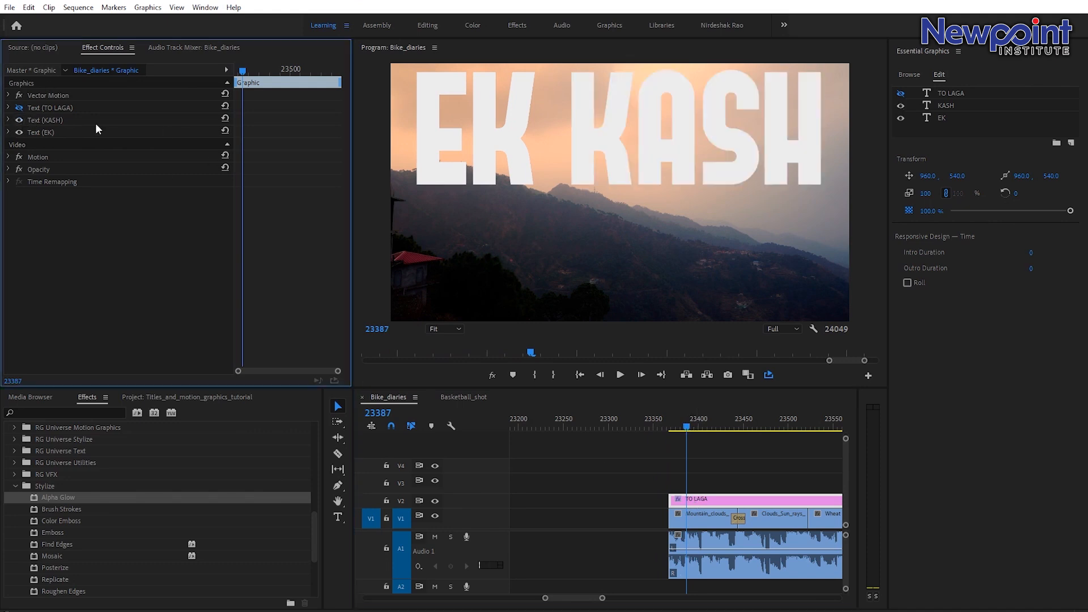
{"action": "left_click", "coordinate": [9, 120]}
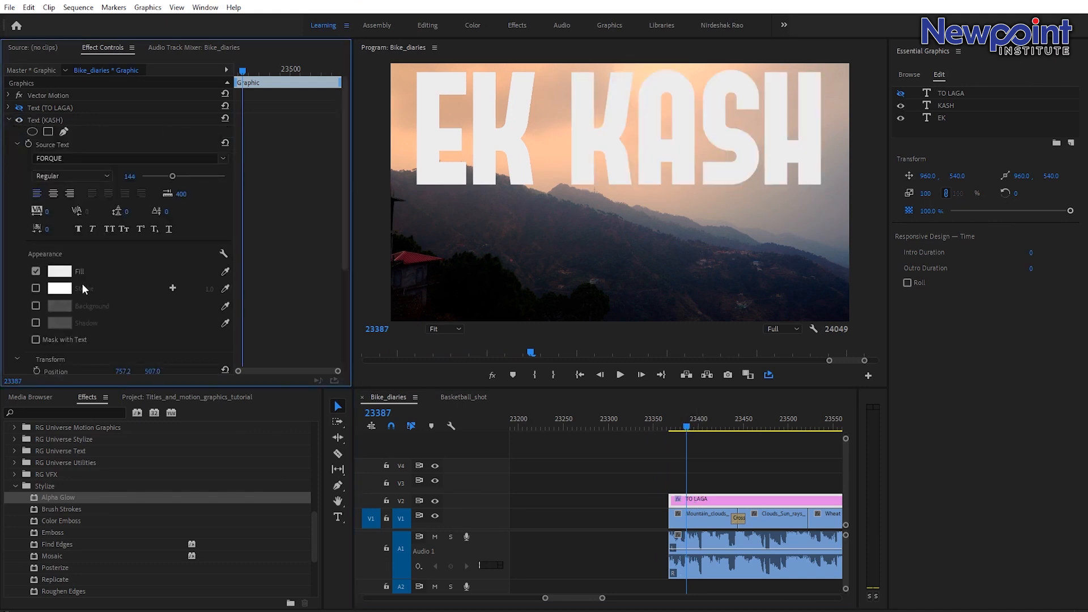
{"action": "scroll", "coordinate": [96, 272], "scroll_direction": "down", "scroll_amount": 3}
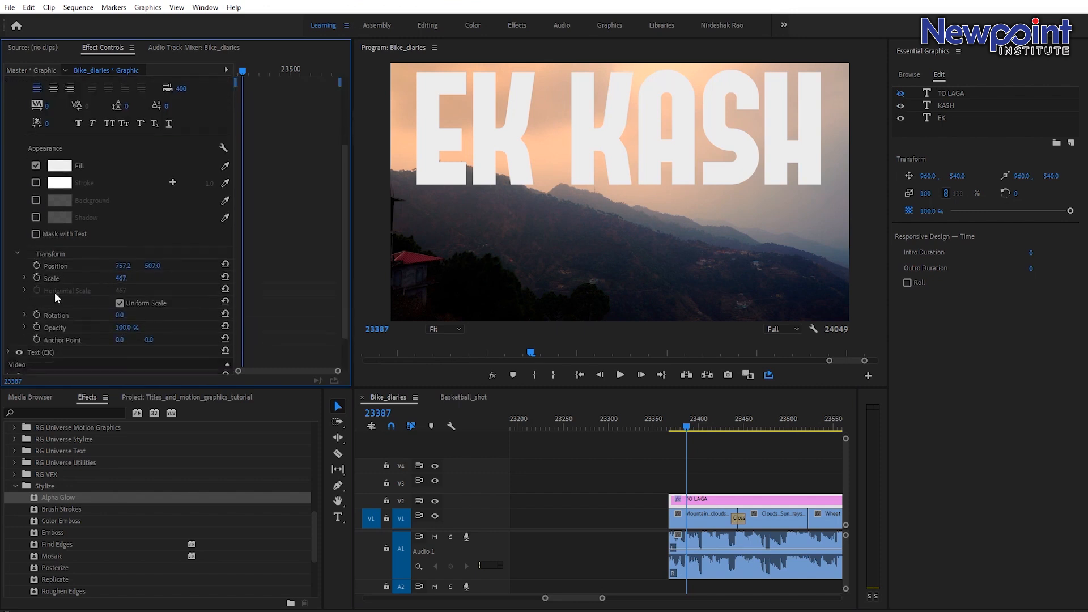
{"action": "left_click", "coordinate": [34, 325]}
{"action": "key", "text": "Left"}
{"action": "left_click_drag", "start_coordinate": [129, 328], "coordinate": [67, 328]}
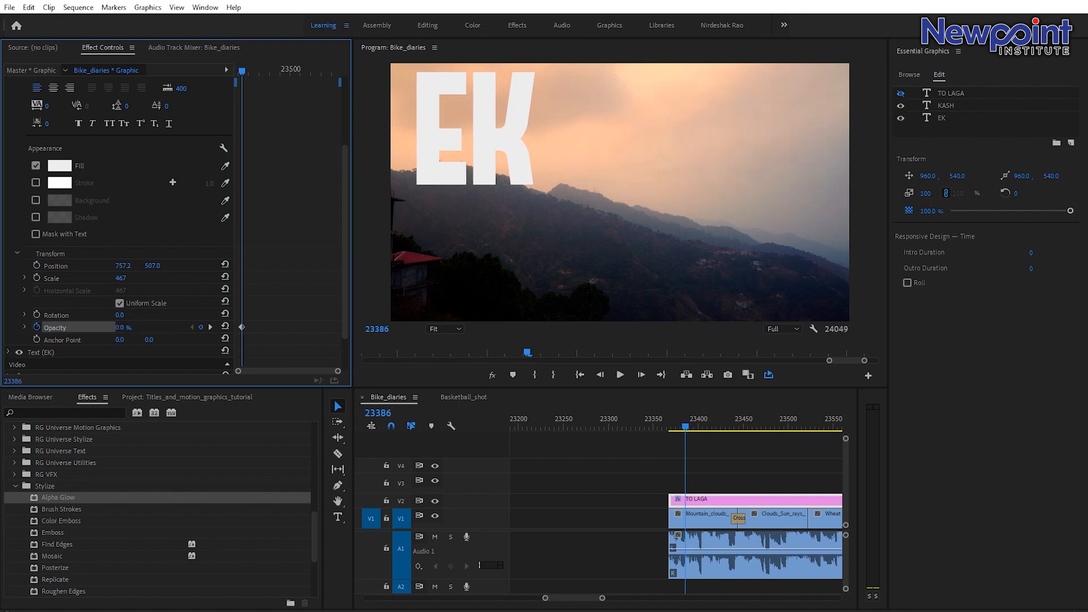
Play back the start of the title clip to review the KASH appearance.
{"action": "left_click", "coordinate": [654, 424]}
{"action": "key", "text": "space"}
{"action": "left_click", "coordinate": [666, 421]}
{"action": "key", "text": "space"}
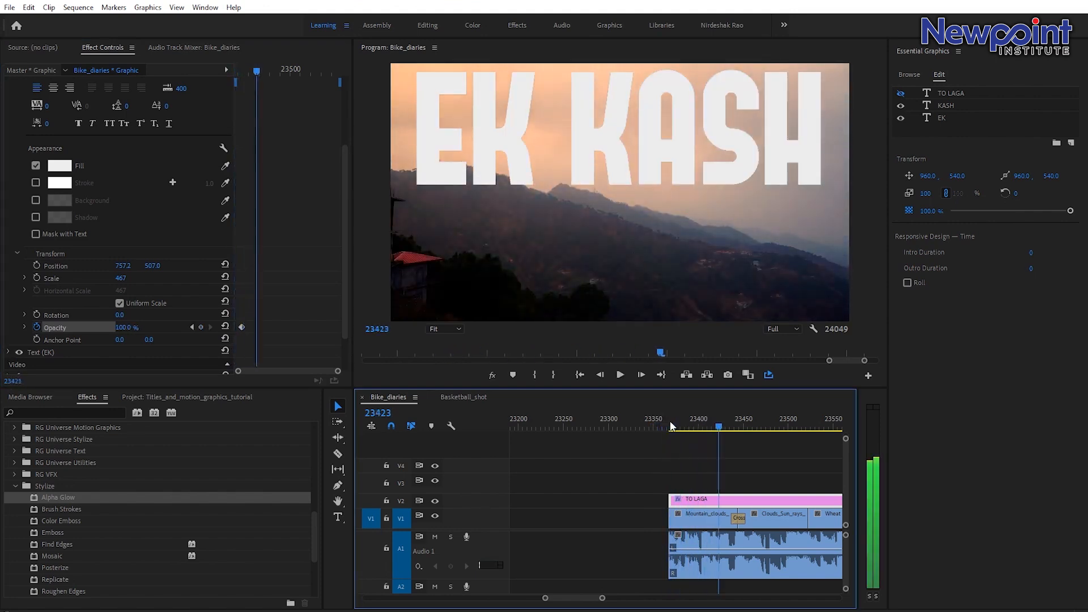
{"action": "left_click", "coordinate": [668, 427]}
{"action": "key", "text": "space"}
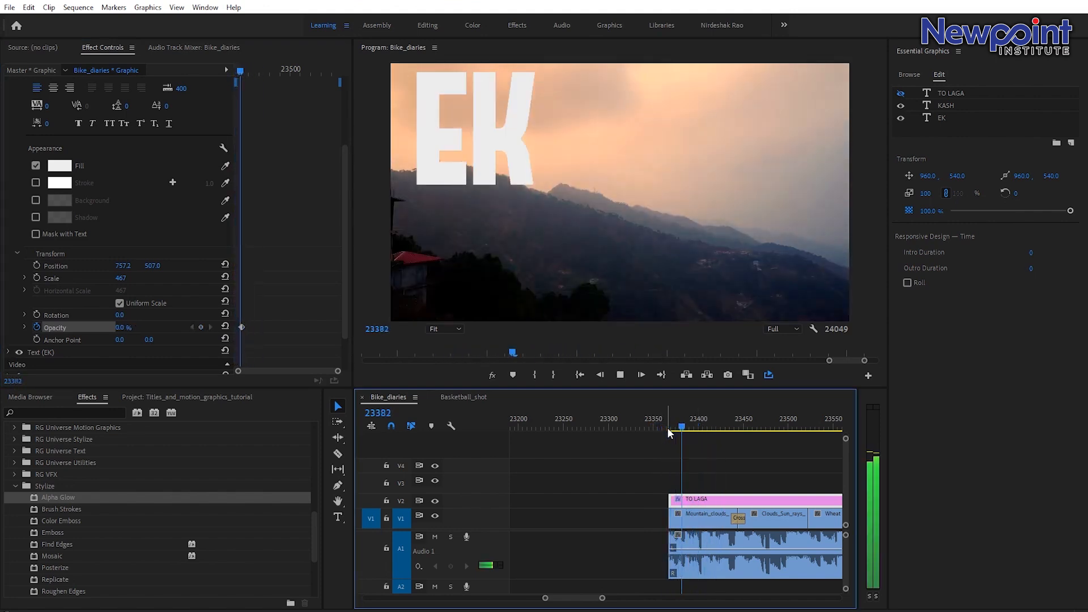
{"action": "key", "text": "space"}
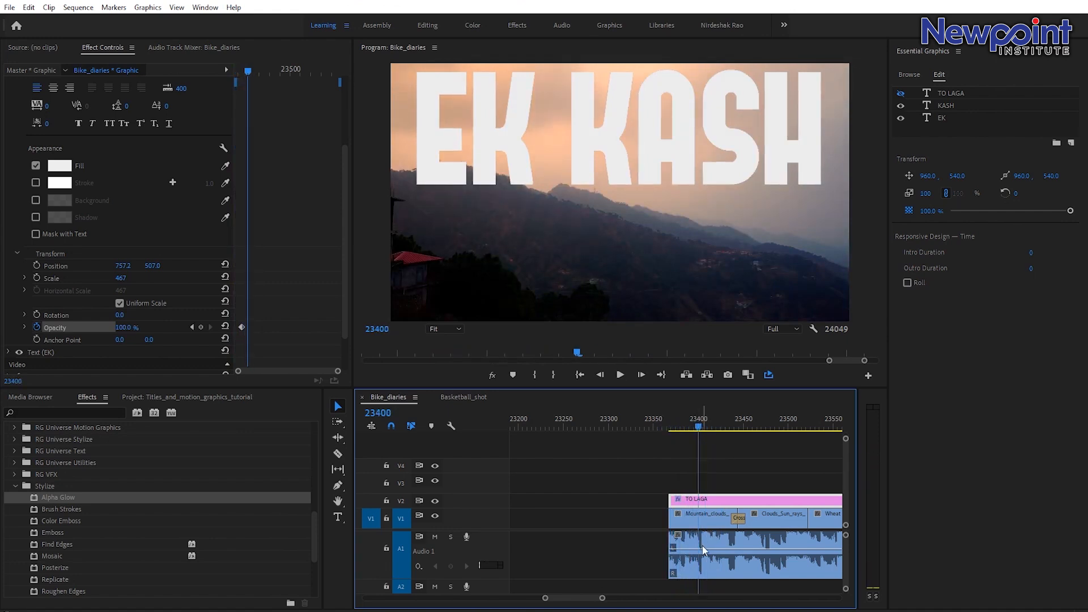
{"action": "left_click_drag", "start_coordinate": [610, 599], "coordinate": [586, 598]}
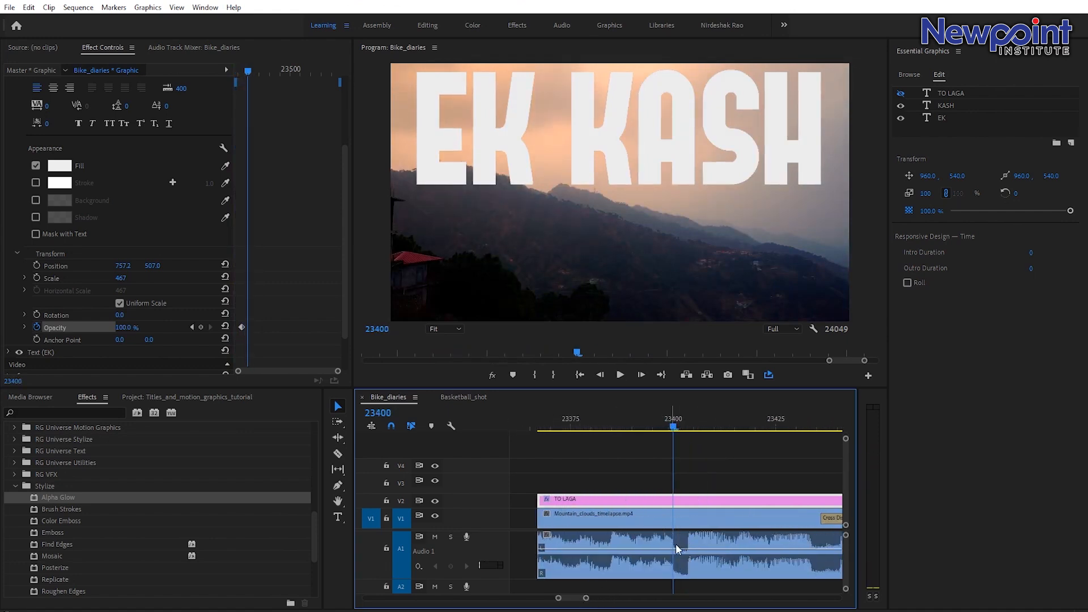
{"action": "mouse_move", "coordinate": [677, 426]}
{"action": "left_mouse_down"}
{"action": "mouse_move", "coordinate": [688, 434]}
{"action": "mouse_move", "coordinate": [640, 431]}
{"action": "mouse_move", "coordinate": [688, 420]}
{"action": "left_mouse_up"}
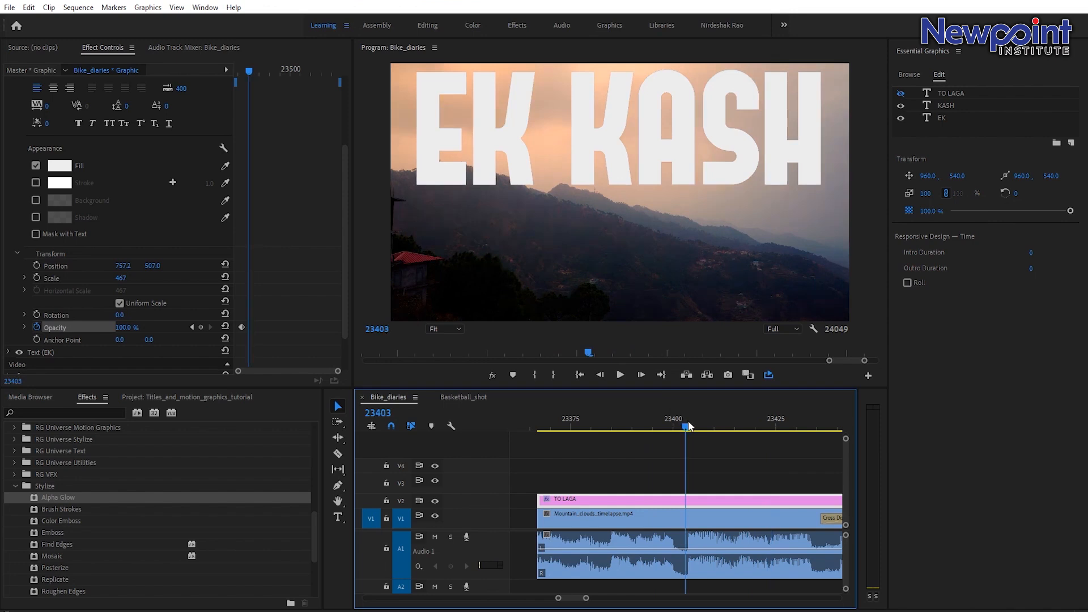
Show the TO LAGA text layer and draw a rectangle mask on it, resizing it to cover the whole TO LAGA text.
{"action": "scroll", "coordinate": [97, 187], "scroll_direction": "up", "scroll_amount": 4}
{"action": "left_click", "coordinate": [19, 107]}
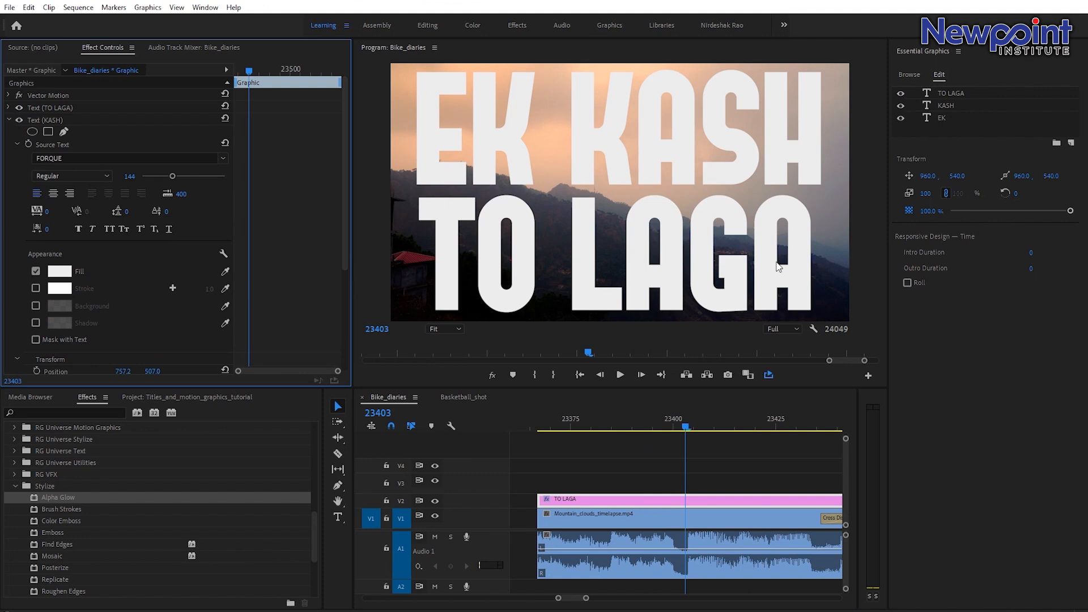
{"action": "left_click", "coordinate": [9, 108]}
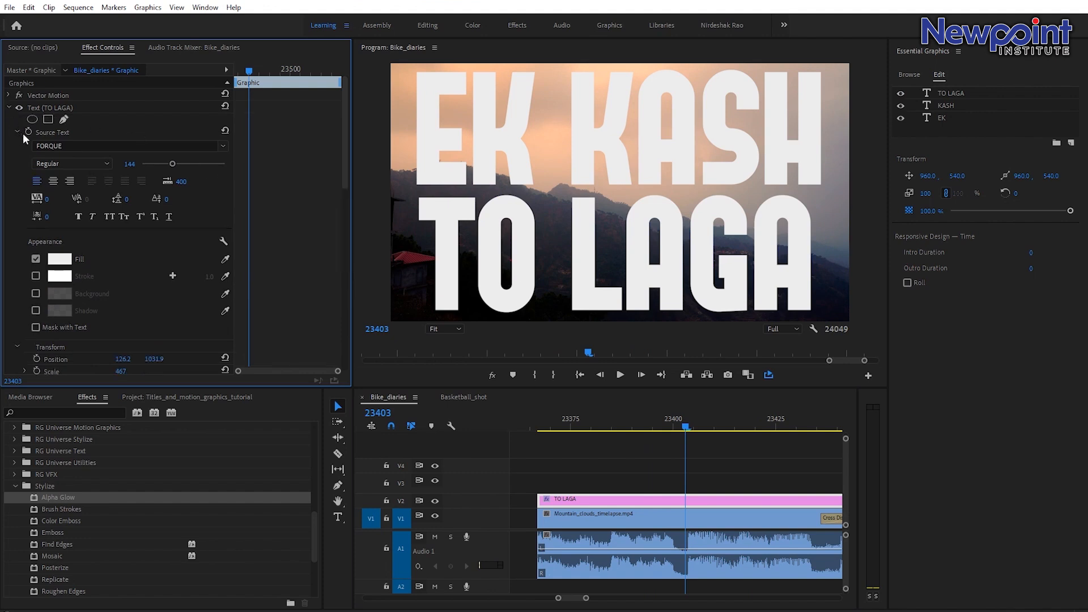
{"action": "left_click", "coordinate": [48, 119]}
{"action": "left_click_drag", "start_coordinate": [601, 204], "coordinate": [599, 262]}
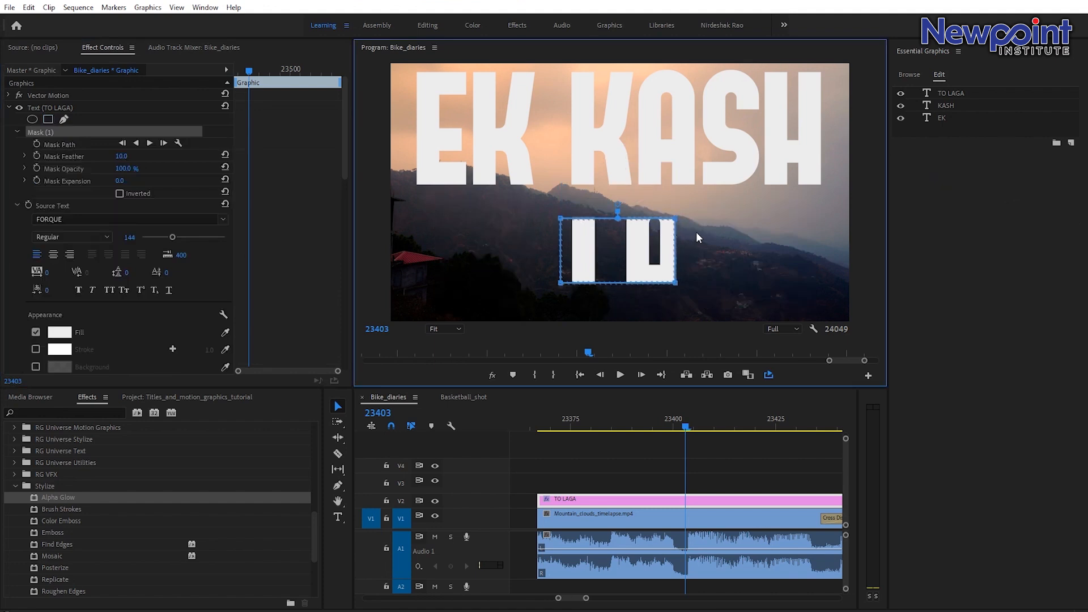
{"action": "left_click_drag", "start_coordinate": [679, 222], "coordinate": [675, 192]}
{"action": "key", "text": "ctrl+z"}
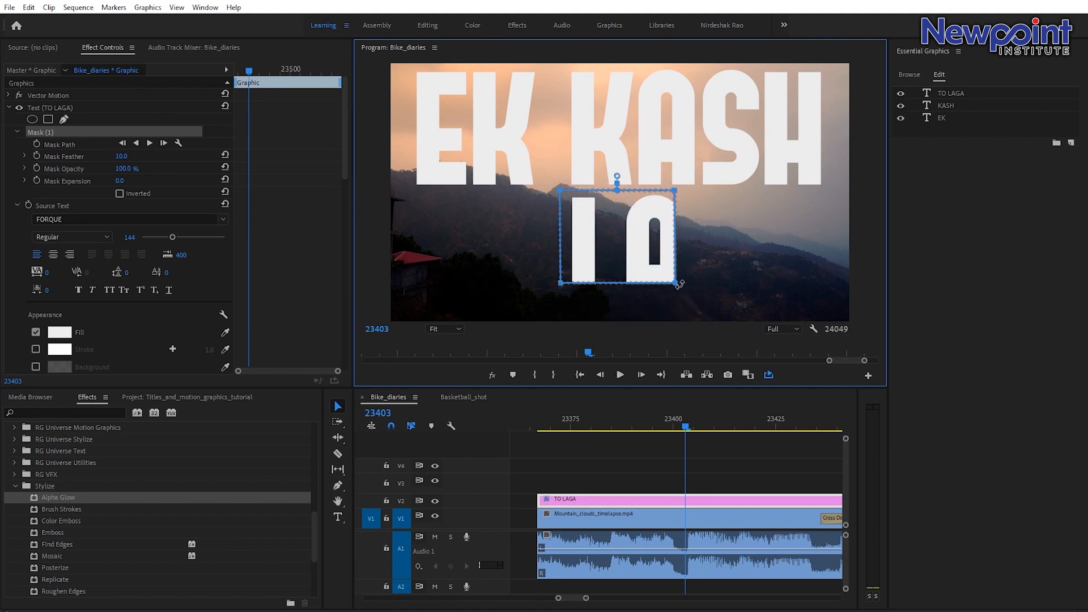
{"action": "left_click_drag", "start_coordinate": [675, 282], "coordinate": [675, 323]}
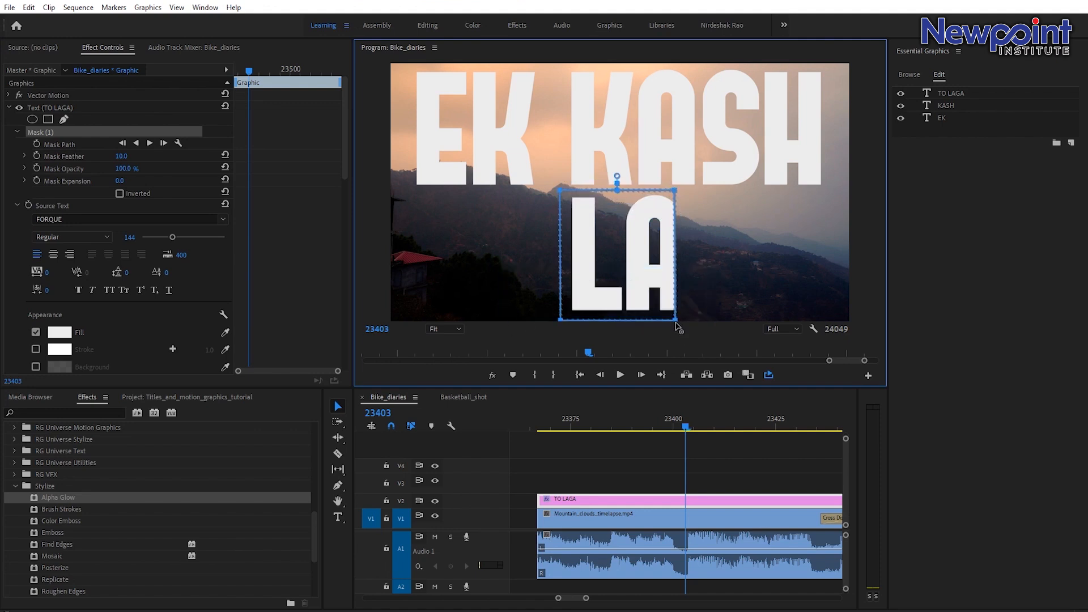
{"action": "left_click_drag", "start_coordinate": [742, 160], "coordinate": [829, 323]}
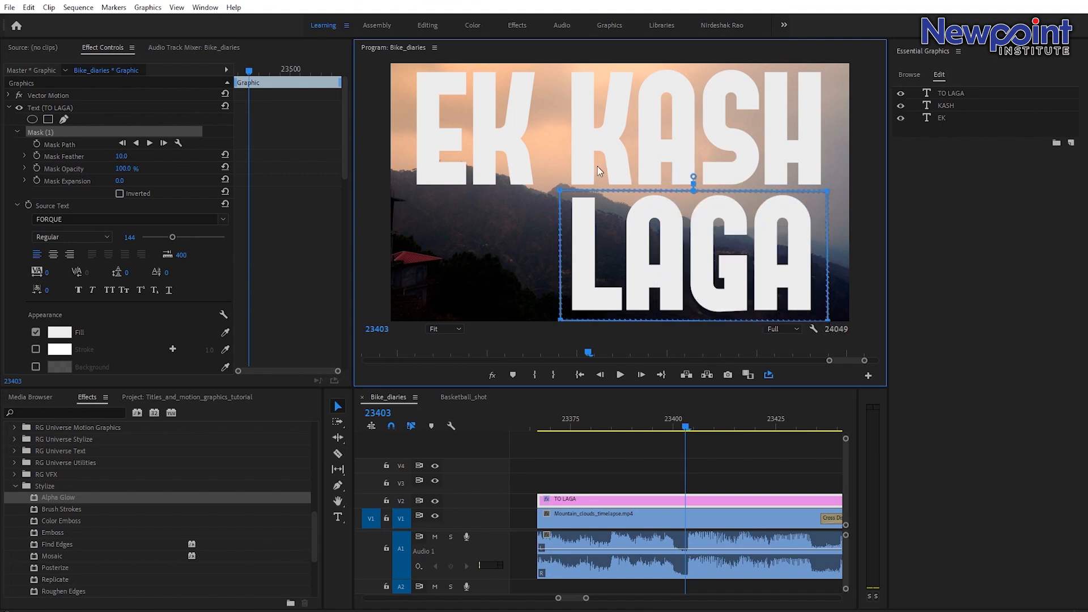
{"action": "left_click_drag", "start_coordinate": [560, 320], "coordinate": [401, 313]}
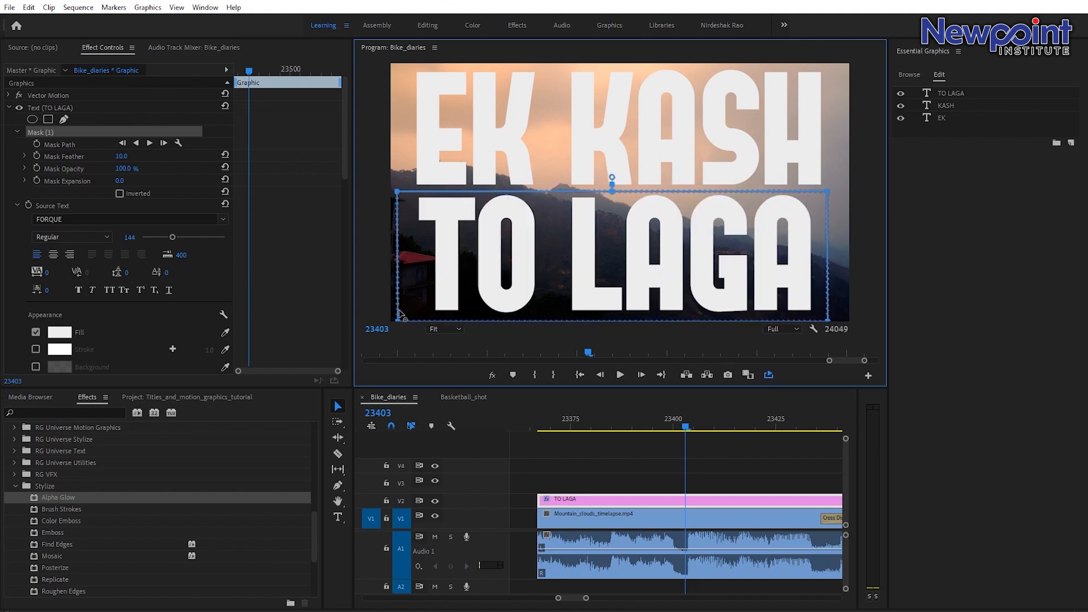
Animate the TO LAGA mask path so it starts as a thin strip at the left edge at frame 23403 and widens to full text.
{"action": "left_click", "coordinate": [37, 144]}
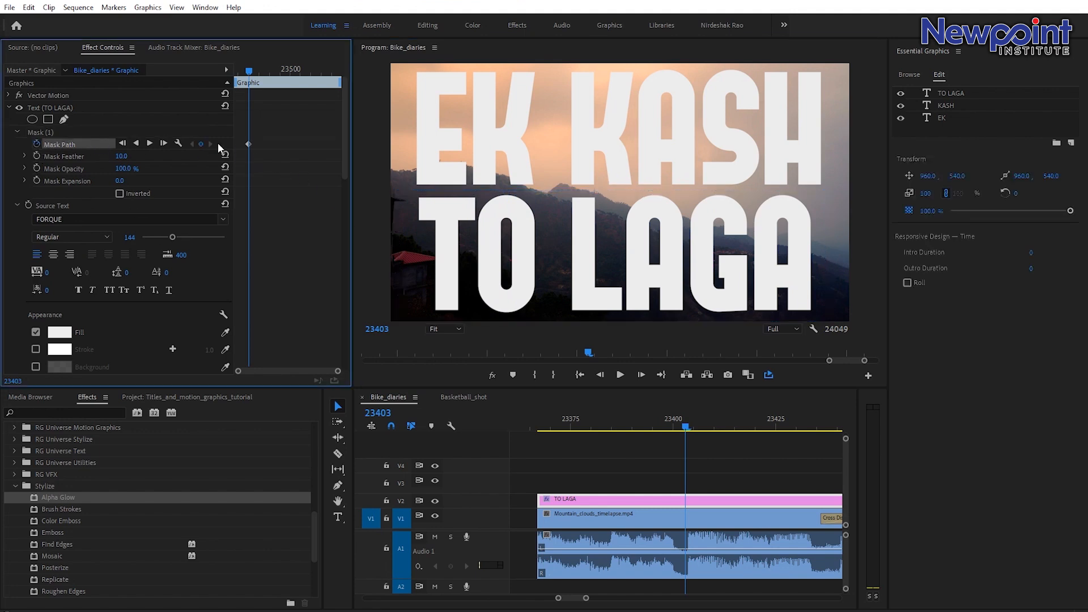
{"action": "left_click_drag", "start_coordinate": [248, 144], "coordinate": [254, 151]}
{"action": "left_click", "coordinate": [47, 132]}
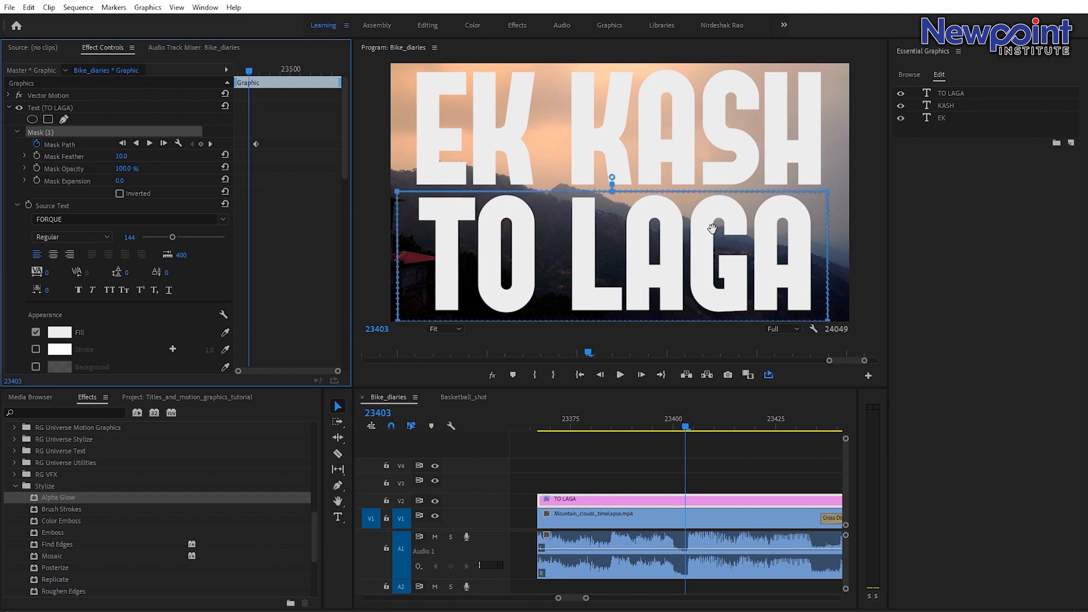
{"action": "left_click", "coordinate": [840, 179]}
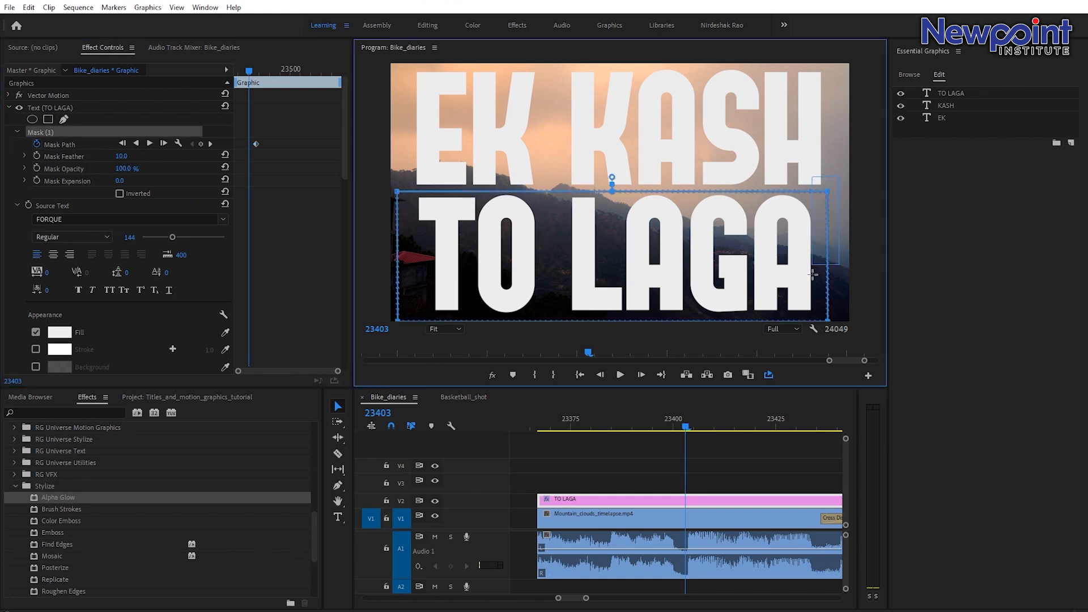
{"action": "left_click_drag", "start_coordinate": [831, 193], "coordinate": [417, 183]}
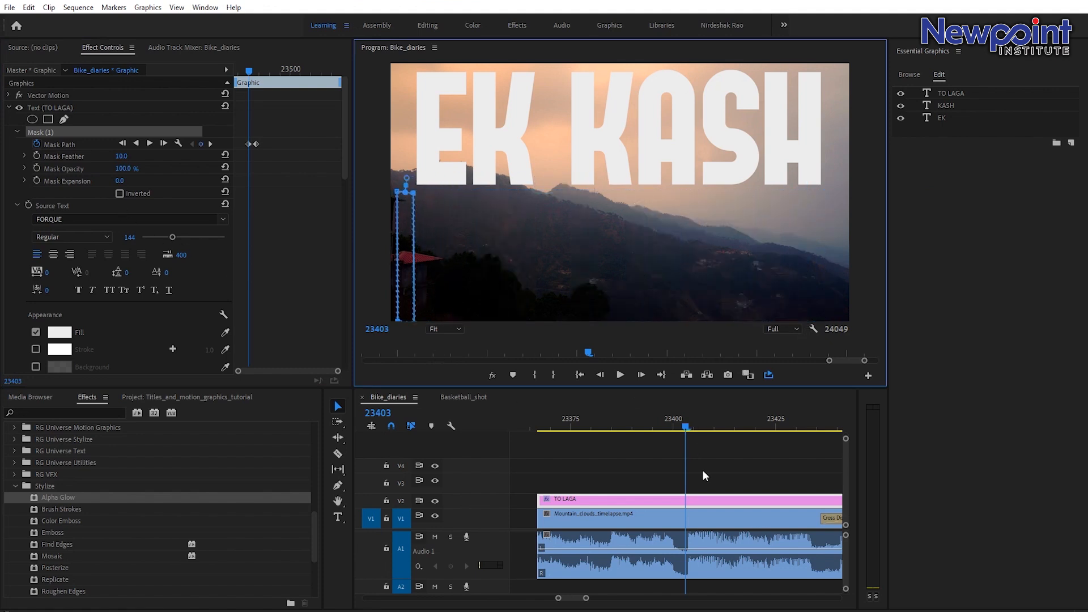
Set the TO LAGA mask's feather to 0.
{"action": "left_click_drag", "start_coordinate": [688, 425], "coordinate": [701, 429]}
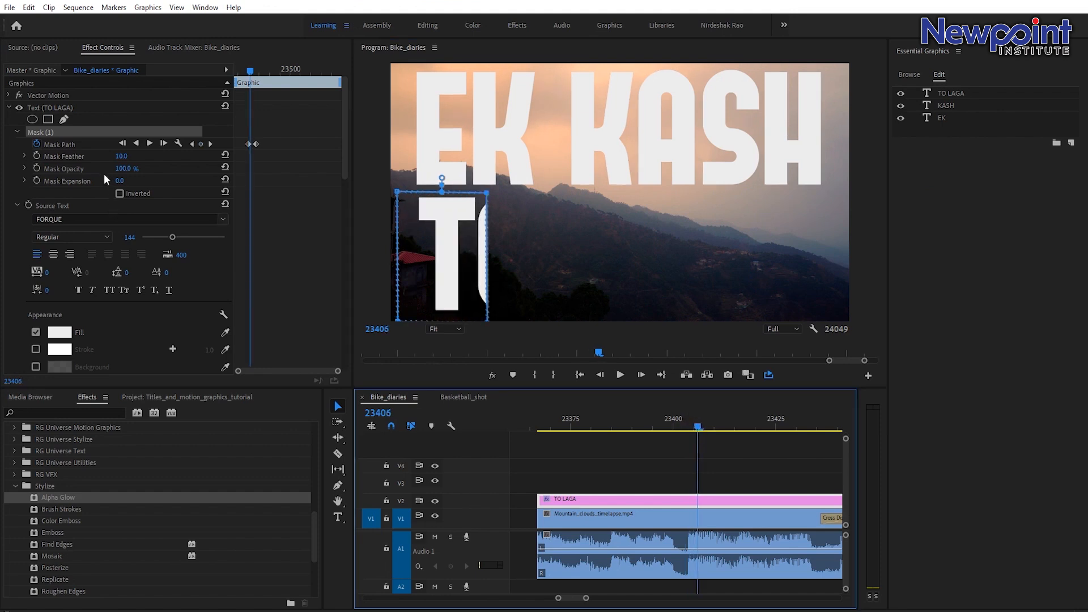
{"action": "left_click", "coordinate": [118, 157]}
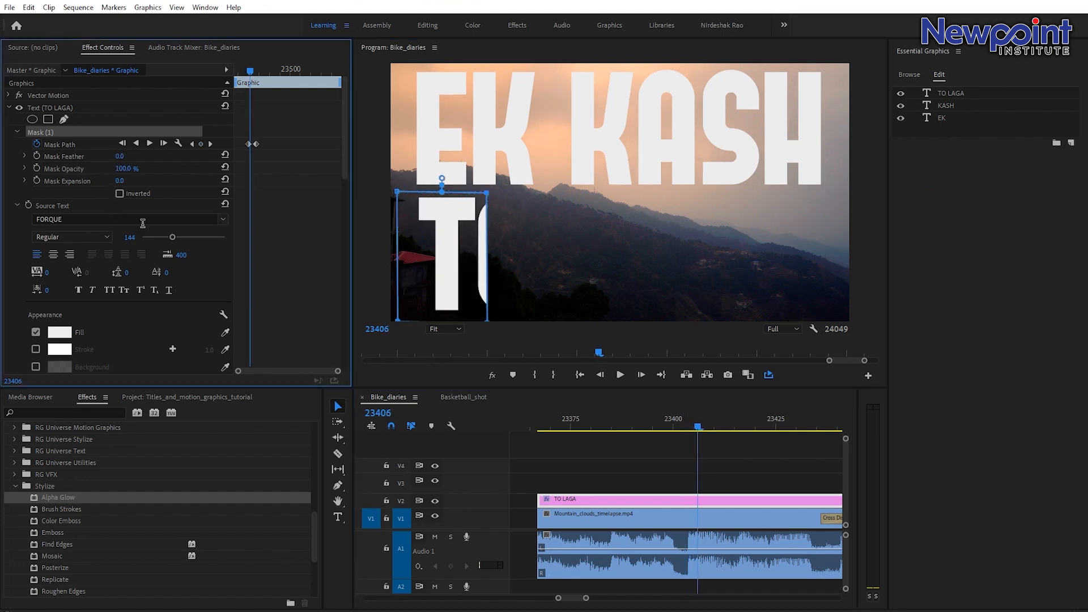
Play back the title clip from its start to review the TO LAGA wipe reveal.
{"action": "left_click", "coordinate": [676, 419]}
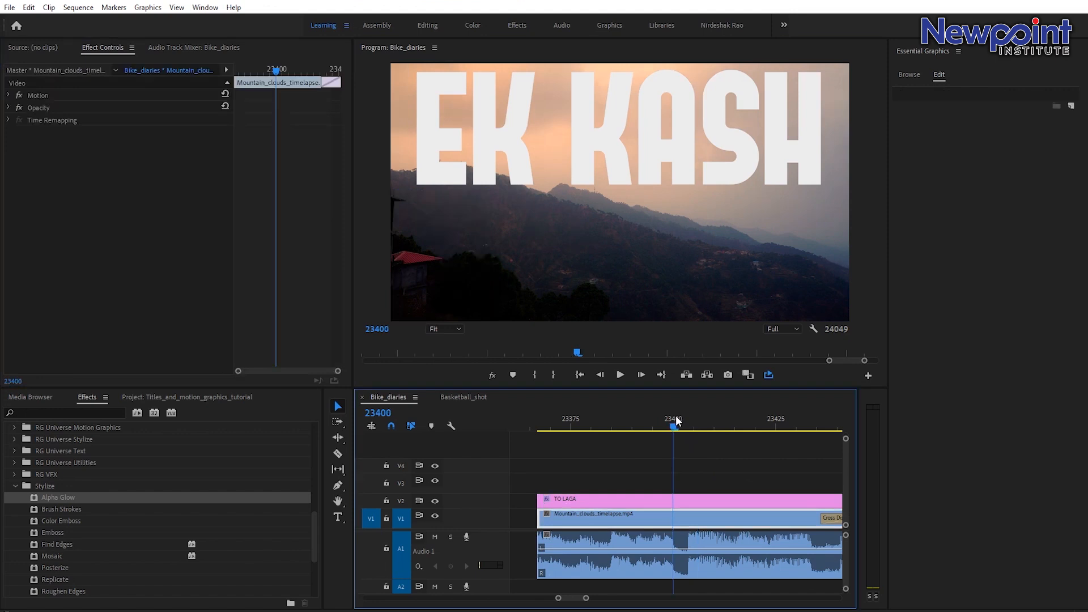
{"action": "key", "text": "space"}
{"action": "key", "text": "space"}
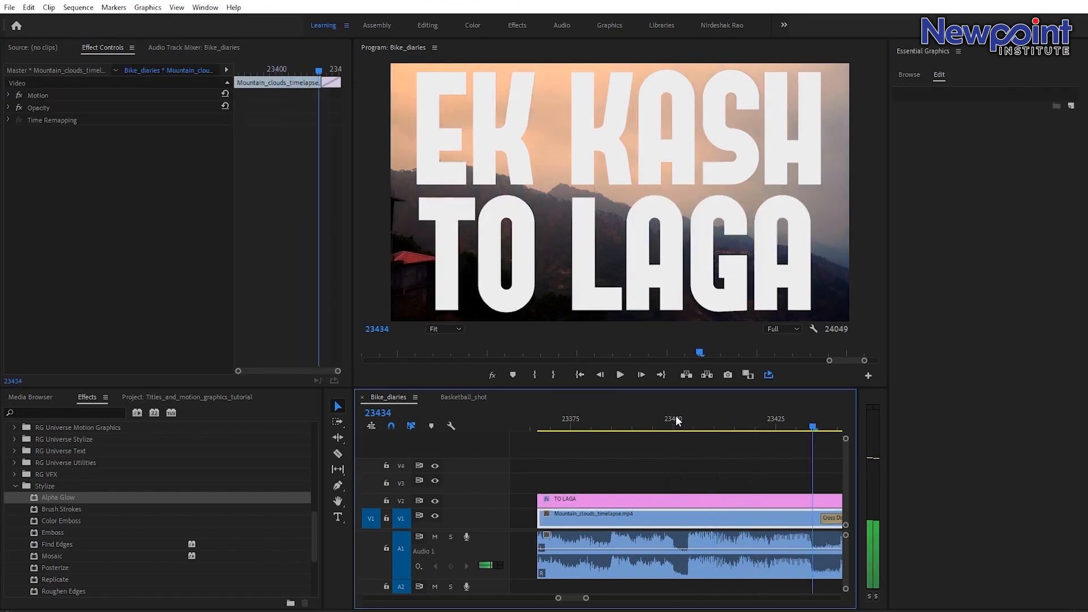
{"action": "left_click", "coordinate": [526, 415]}
{"action": "key", "text": "space"}
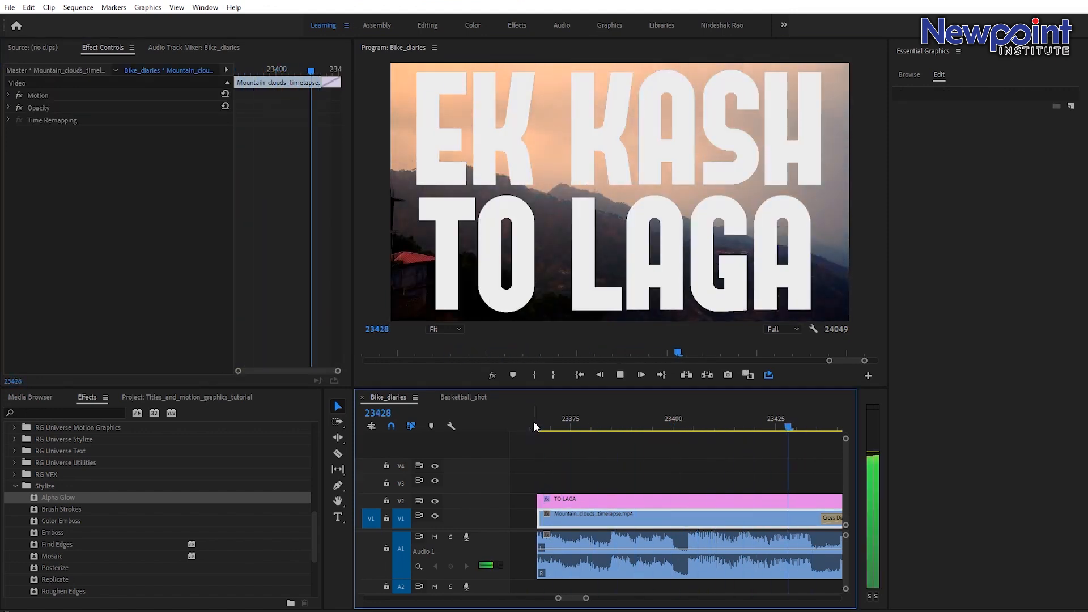
{"action": "left_click", "coordinate": [533, 421]}
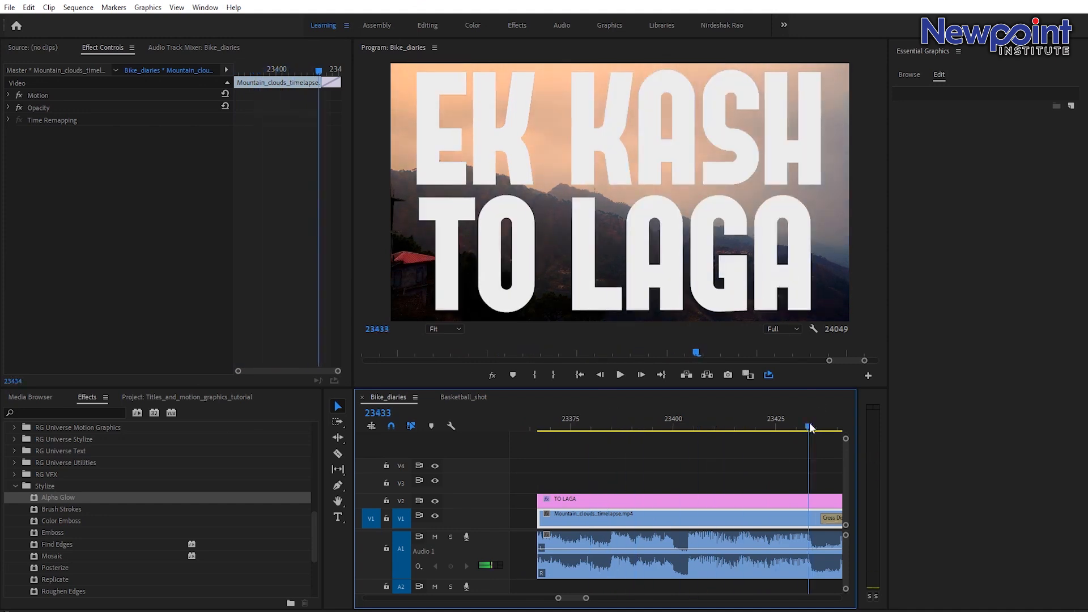
{"action": "key", "text": "Left"}
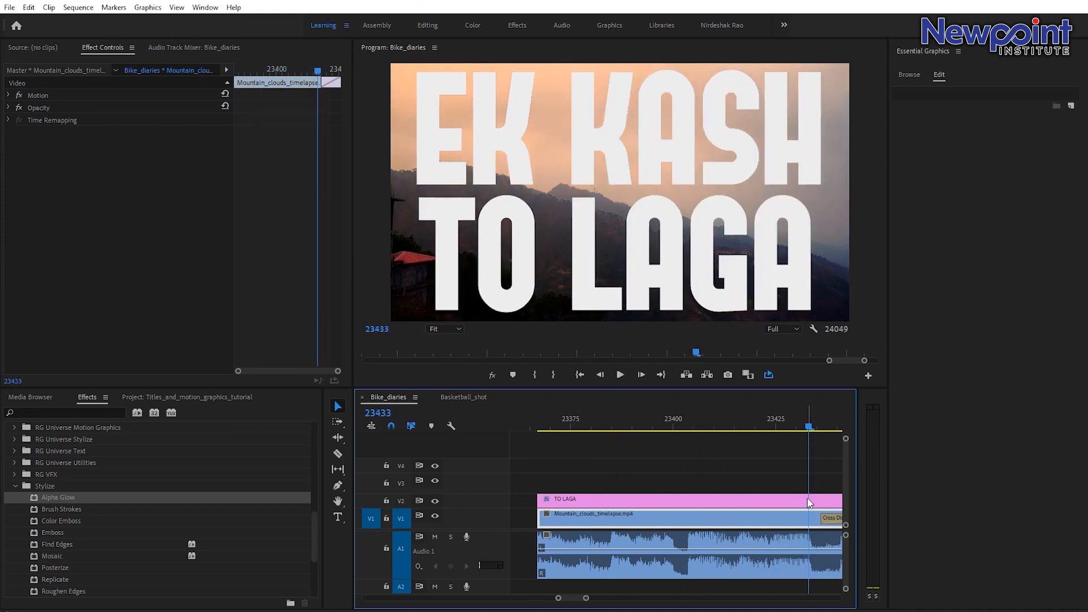
Select the title clip and move the final mask path keyframe later to slow the TO LAGA reveal.
{"action": "left_click", "coordinate": [810, 502]}
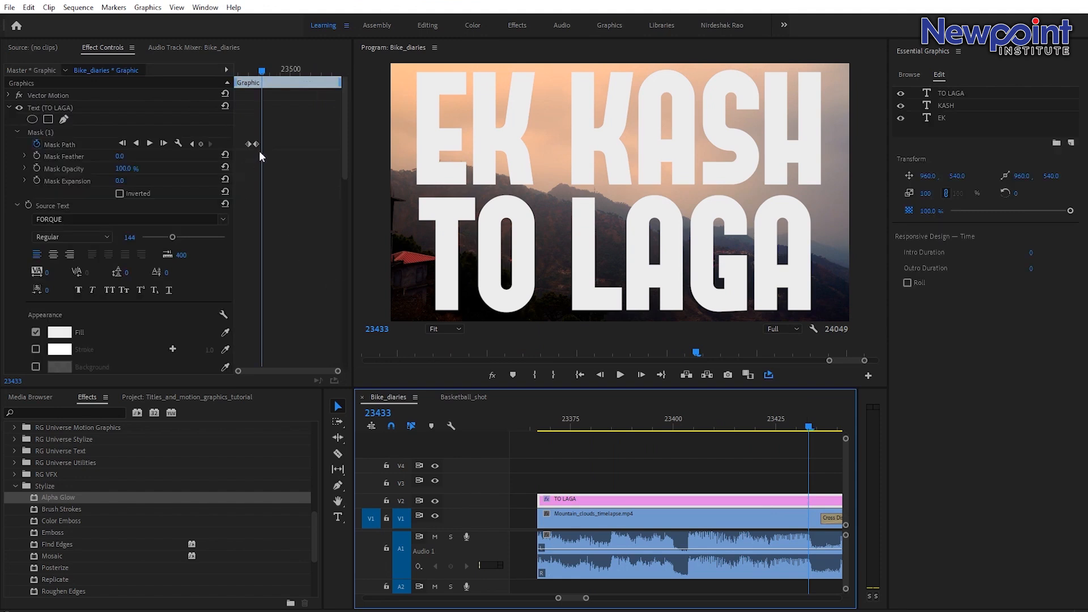
{"action": "left_click_drag", "start_coordinate": [257, 144], "coordinate": [271, 148]}
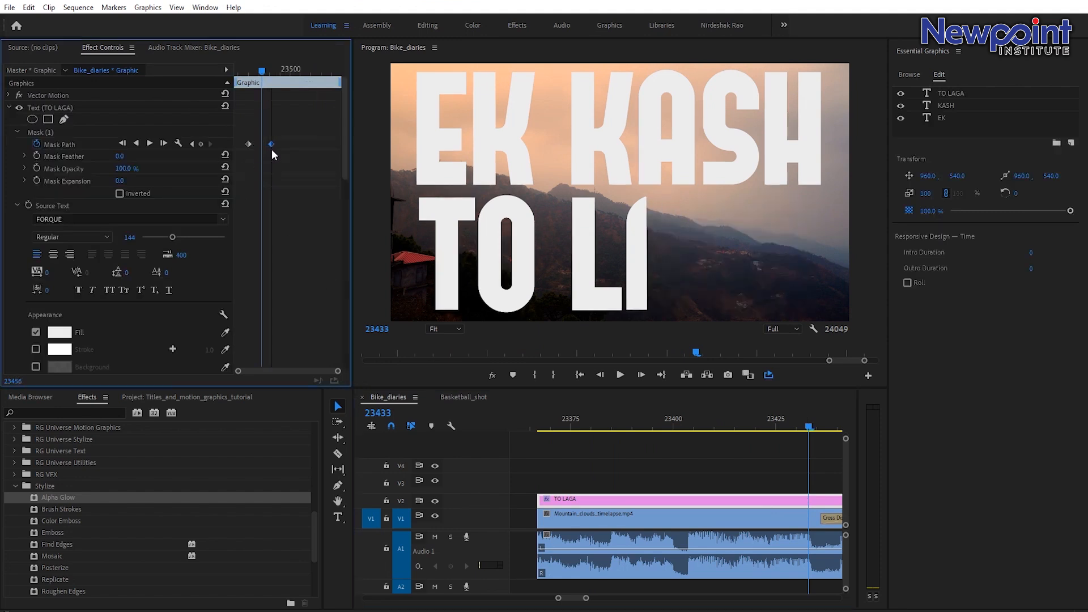
Play back the title and the following clip to review the slower reveal.
{"action": "left_click", "coordinate": [597, 420]}
{"action": "key", "text": "space"}
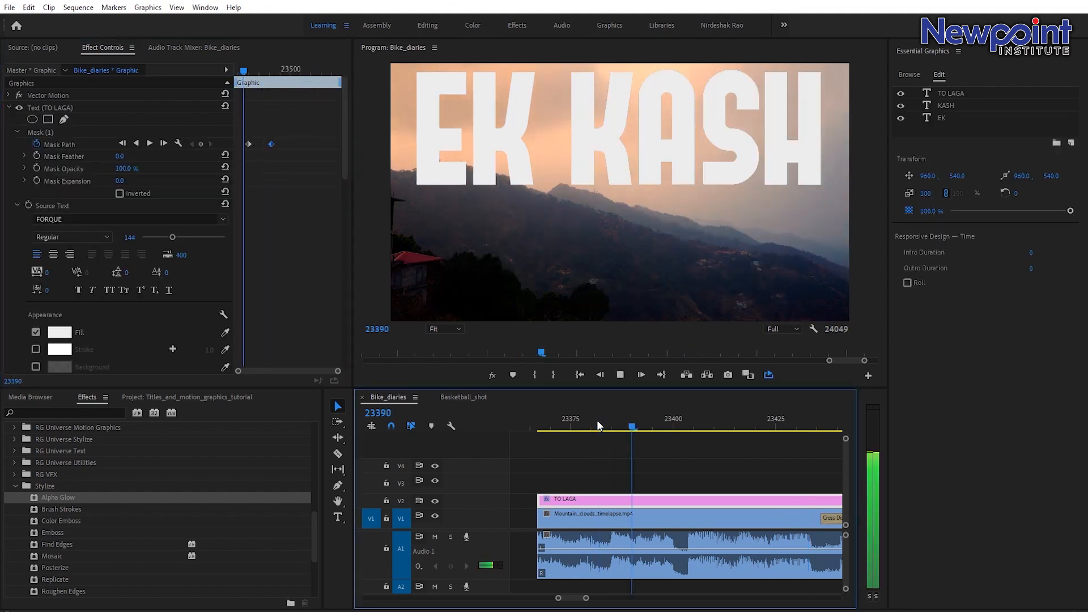
{"action": "key", "text": "space"}
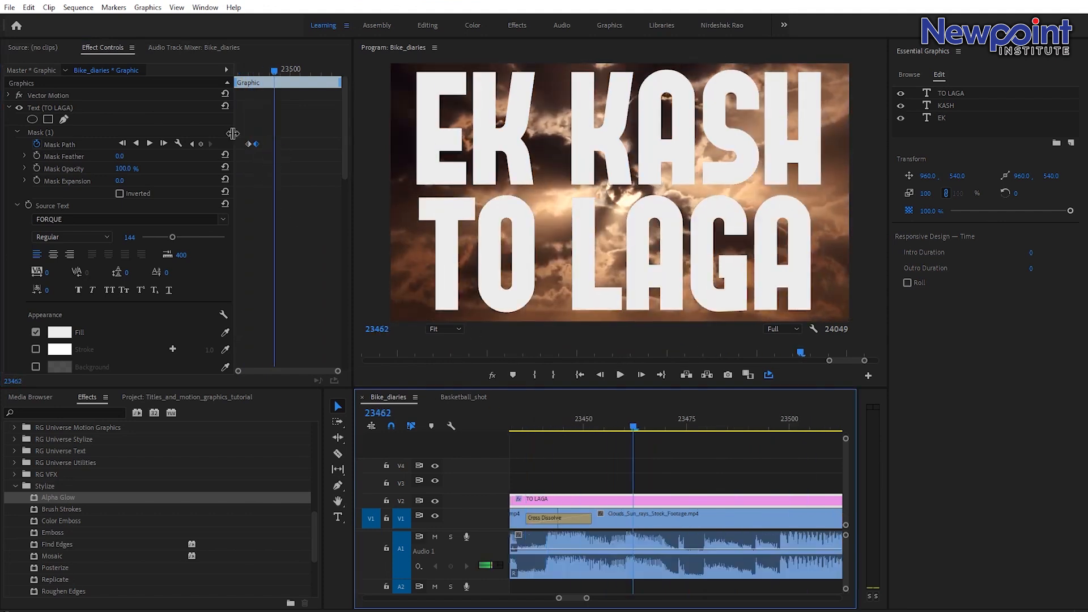
{"action": "left_click_drag", "start_coordinate": [587, 598], "coordinate": [600, 606]}
{"action": "left_click", "coordinate": [576, 415]}
{"action": "key", "text": "space"}
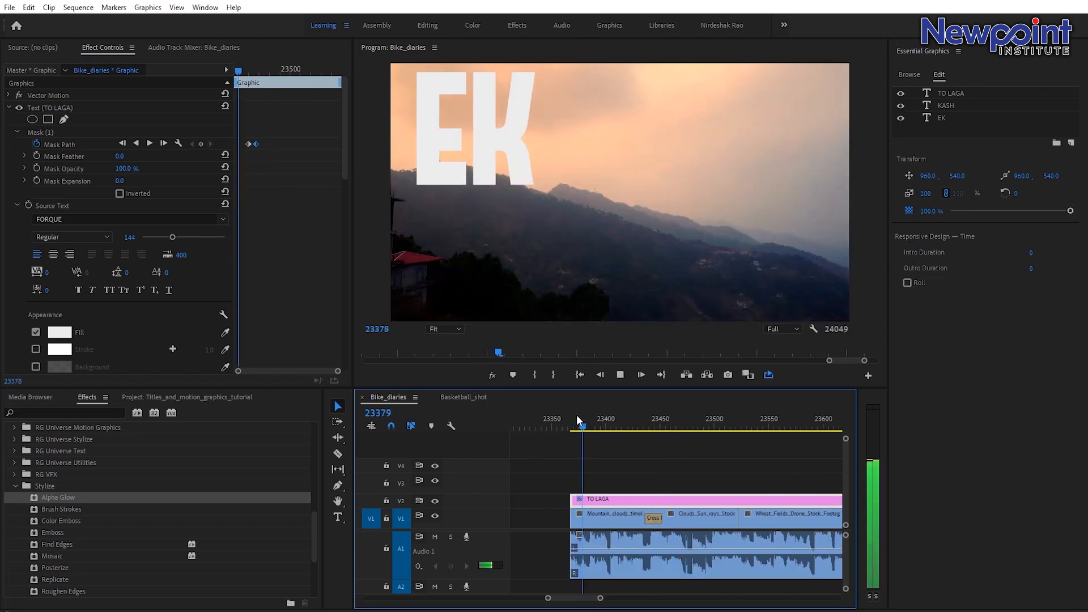
{"action": "key", "text": "space"}
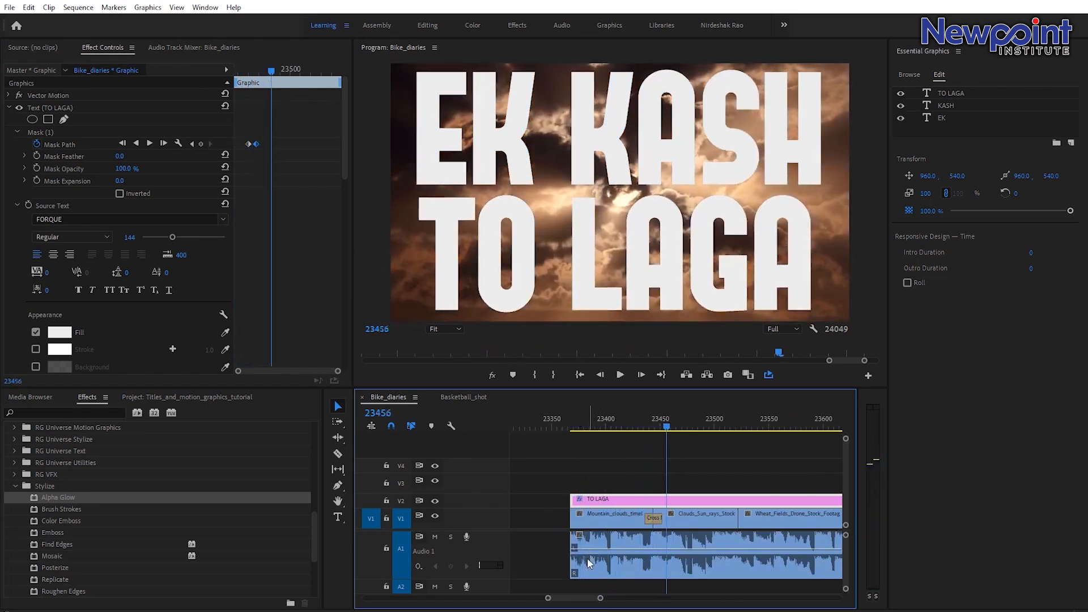
{"action": "mouse_move", "coordinate": [602, 599]}
{"action": "left_mouse_down"}
{"action": "mouse_move", "coordinate": [614, 598]}
{"action": "mouse_move", "coordinate": [605, 595]}
{"action": "left_mouse_up"}
Keyframe the TO LAGA position at frame 23439, then set it to 126.2, 1589.9 at frame 23443 to slide the text down.
{"action": "left_click_drag", "start_coordinate": [665, 429], "coordinate": [654, 426]}
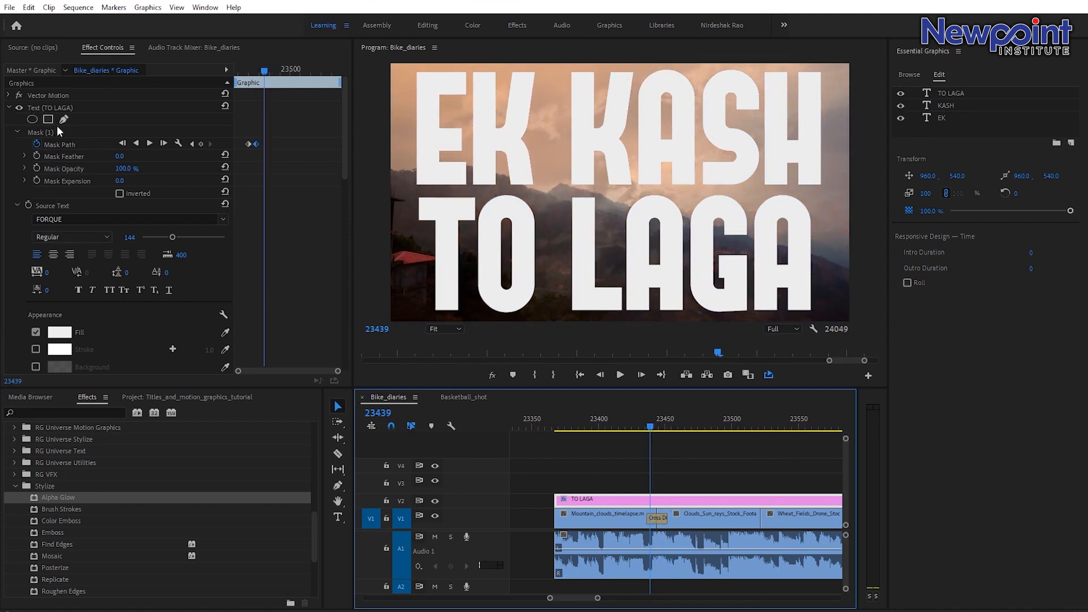
{"action": "scroll", "coordinate": [47, 289], "scroll_direction": "down", "scroll_amount": 3}
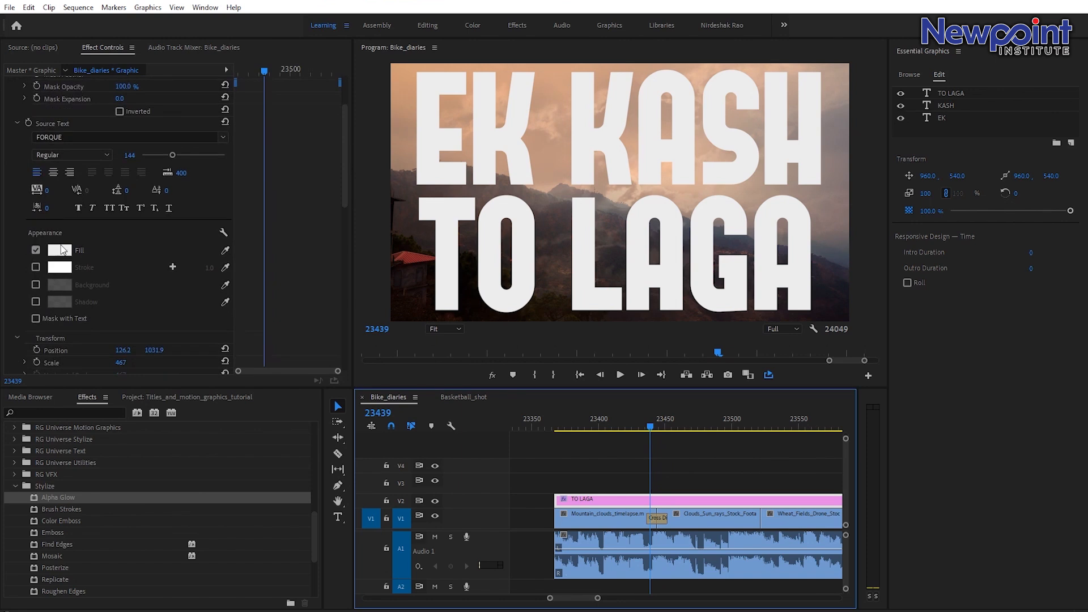
{"action": "scroll", "coordinate": [52, 176], "scroll_direction": "down", "scroll_amount": 2}
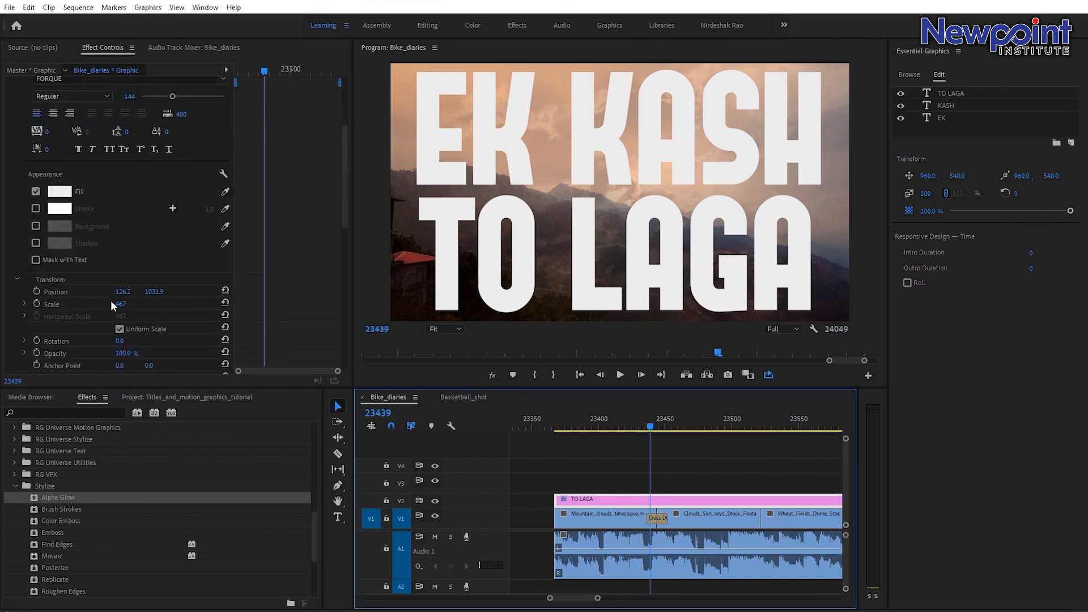
{"action": "left_click", "coordinate": [38, 290]}
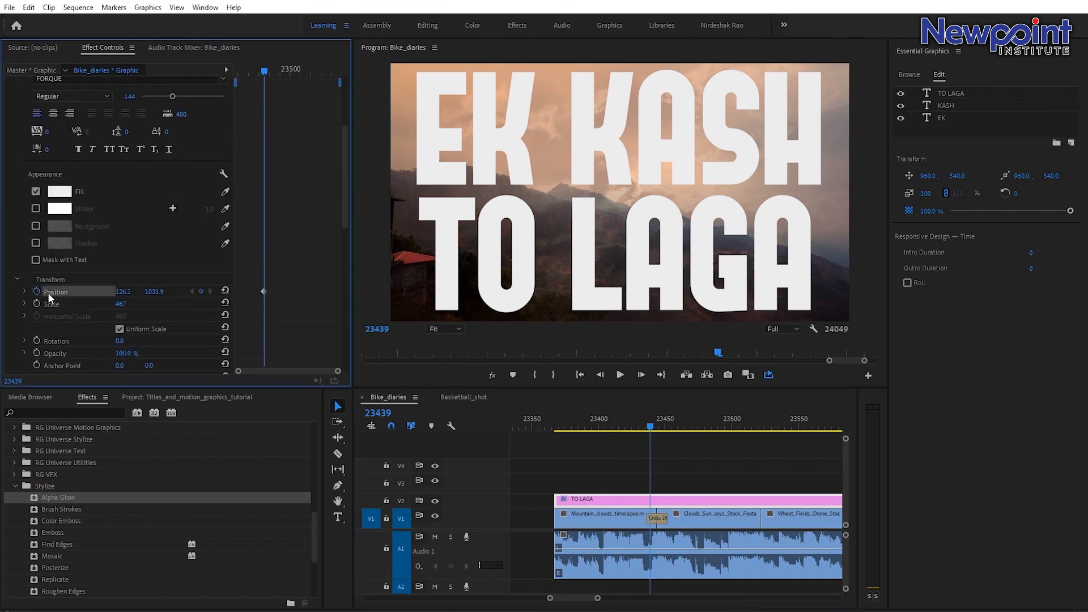
{"action": "key", "text": "Right"}
{"action": "key", "text": "Right"}
{"action": "key", "text": "Right"}
{"action": "key", "text": "Right"}
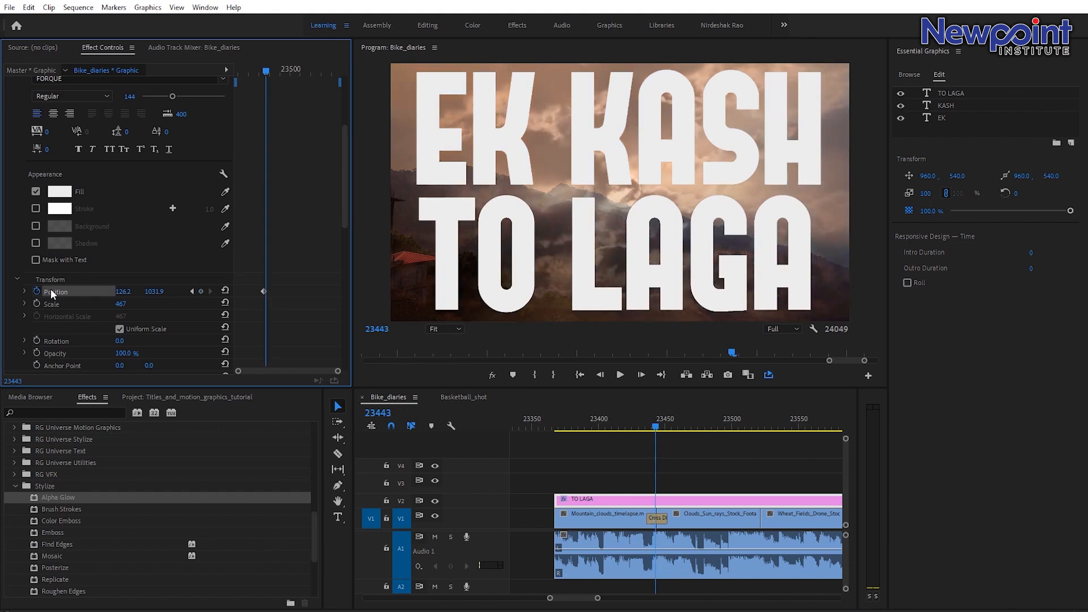
{"action": "left_click_drag", "start_coordinate": [164, 298], "coordinate": [474, 298]}
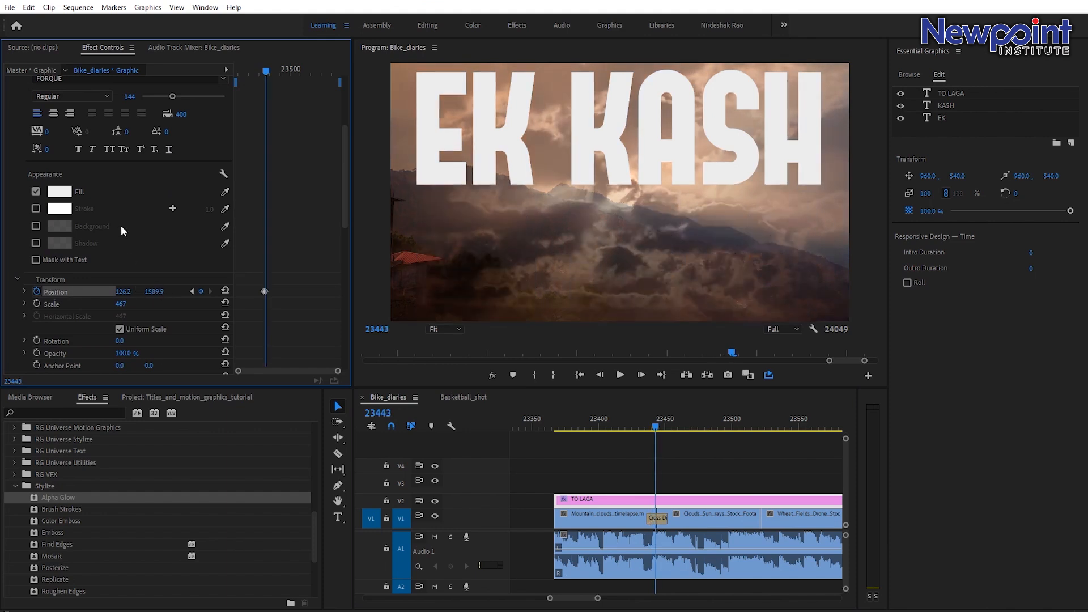
{"action": "left_click", "coordinate": [192, 291]}
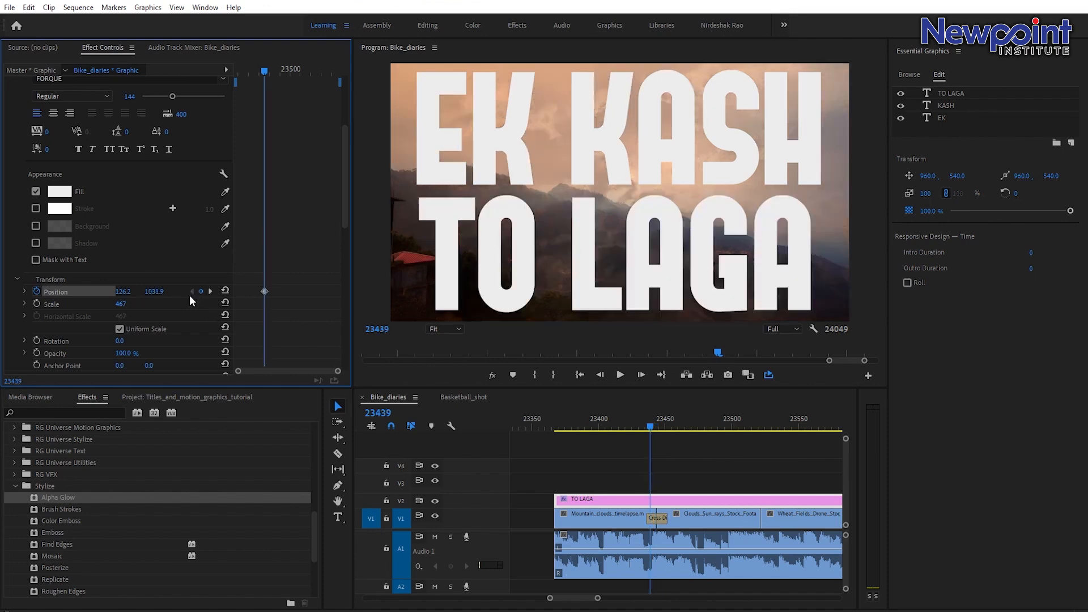
Keyframe the EK text's position at frame 23439, then slide it upward off-screen at frame 23443.
{"action": "scroll", "coordinate": [176, 334], "scroll_direction": "down", "scroll_amount": 6}
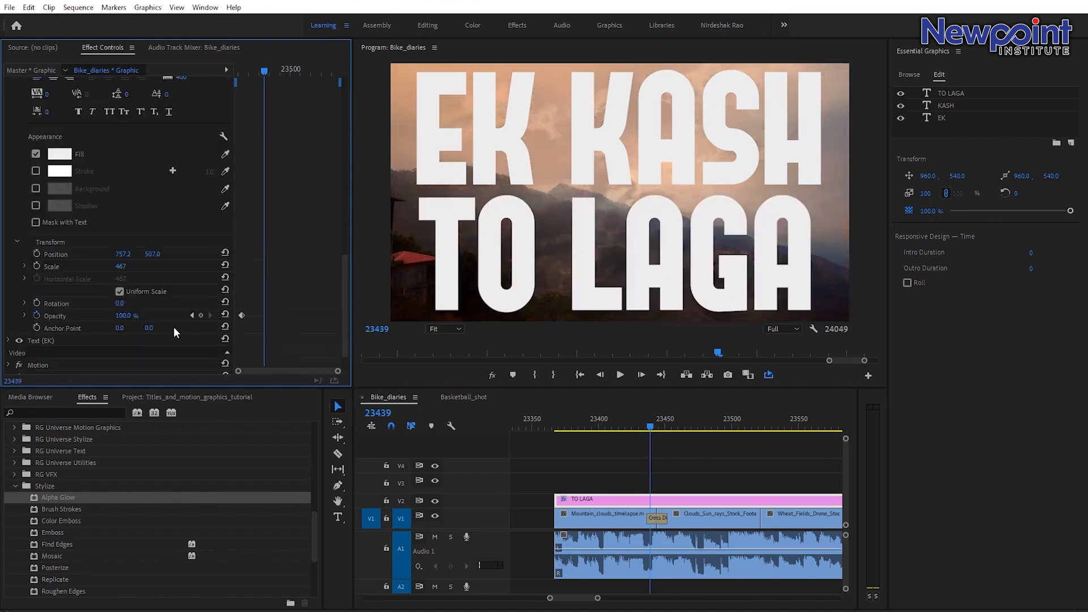
{"action": "left_click", "coordinate": [8, 305]}
{"action": "scroll", "coordinate": [105, 328], "scroll_direction": "down", "scroll_amount": 1}
{"action": "scroll", "coordinate": [104, 329], "scroll_direction": "down", "scroll_amount": 5}
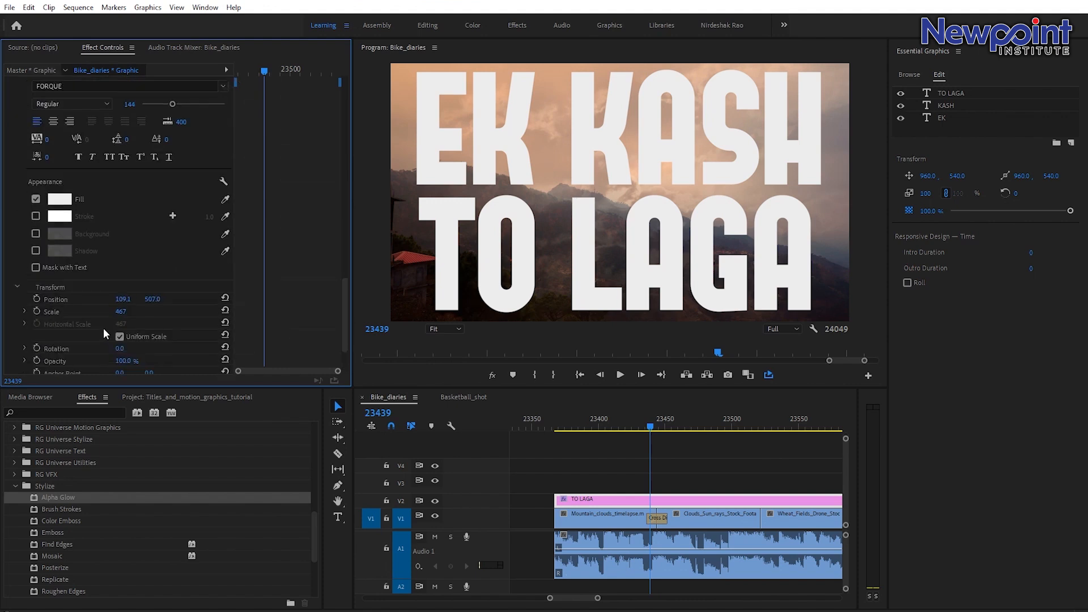
{"action": "left_click", "coordinate": [35, 299]}
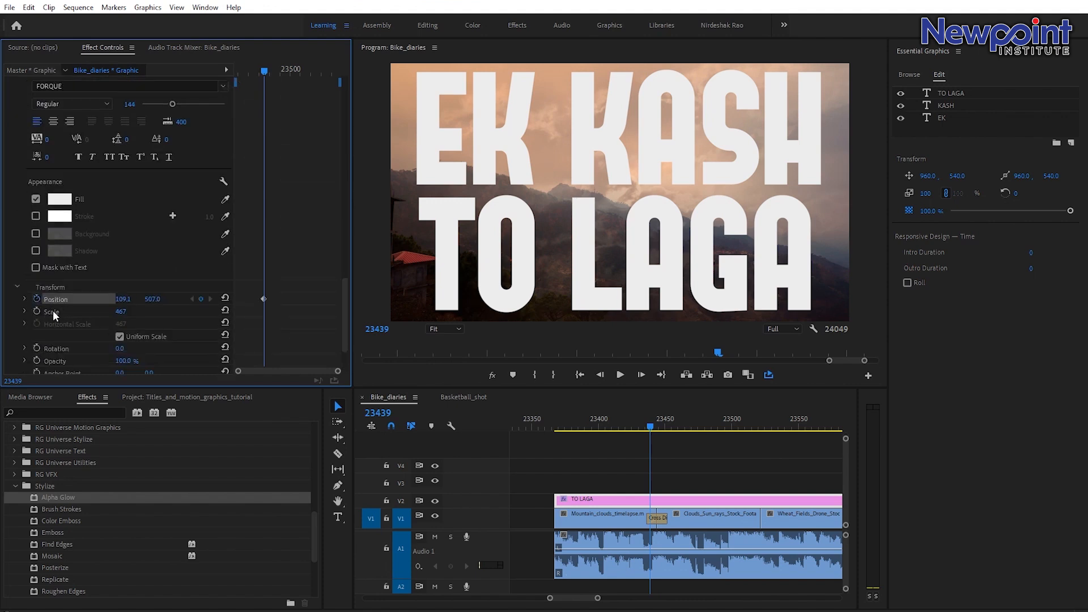
{"action": "key", "text": "Right"}
{"action": "key", "text": "Right"}
{"action": "key", "text": "Right"}
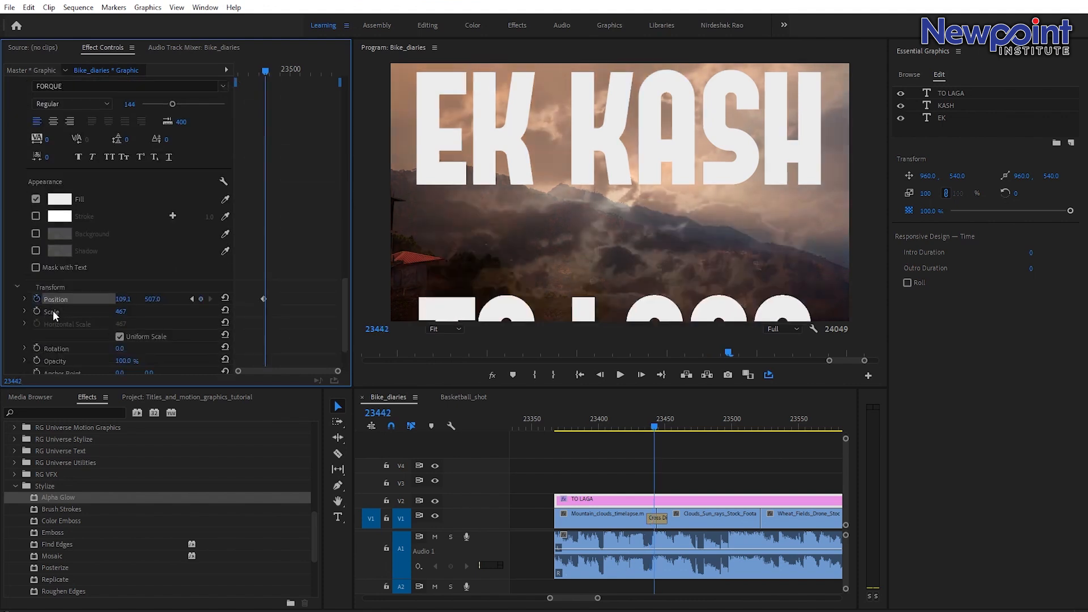
{"action": "key", "text": "Right"}
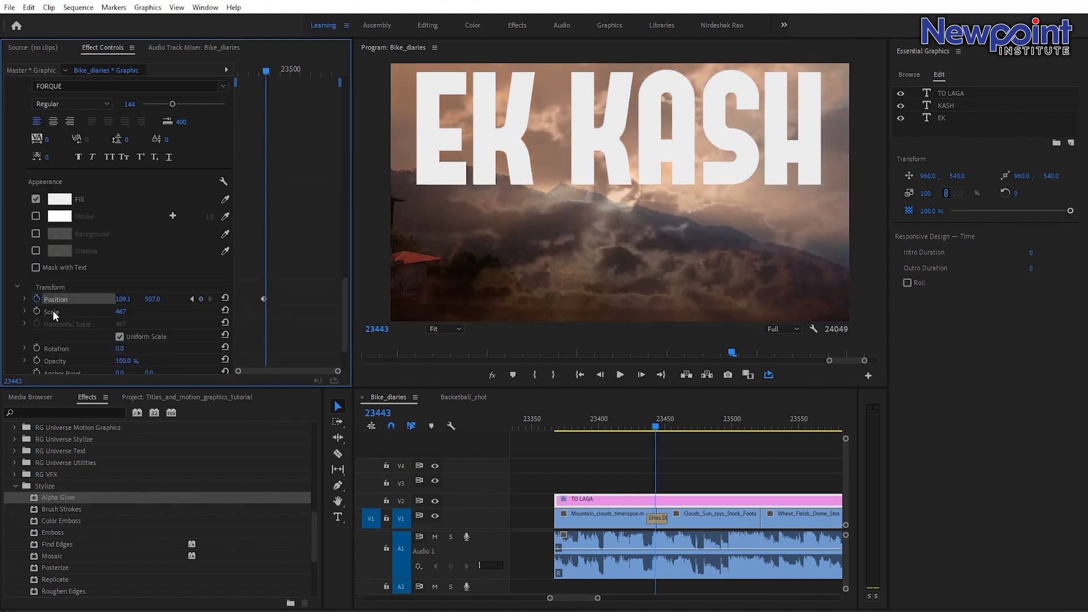
{"action": "left_click_drag", "start_coordinate": [153, 299], "coordinate": [2, 300]}
Keyframe the KASH position at frame 23439, then set it to 757.2, -46.0 at frame 23443 to slide it up.
{"action": "key", "text": "Left"}
{"action": "key", "text": "Left"}
{"action": "key", "text": "Left"}
{"action": "key", "text": "Left"}
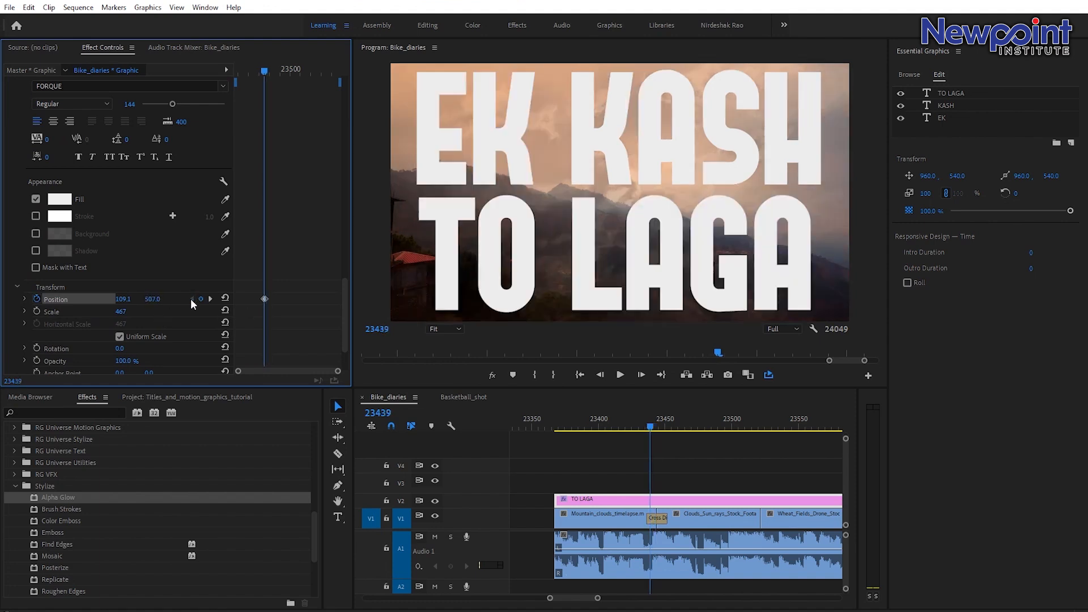
{"action": "scroll", "coordinate": [158, 256], "scroll_direction": "down", "scroll_amount": 3}
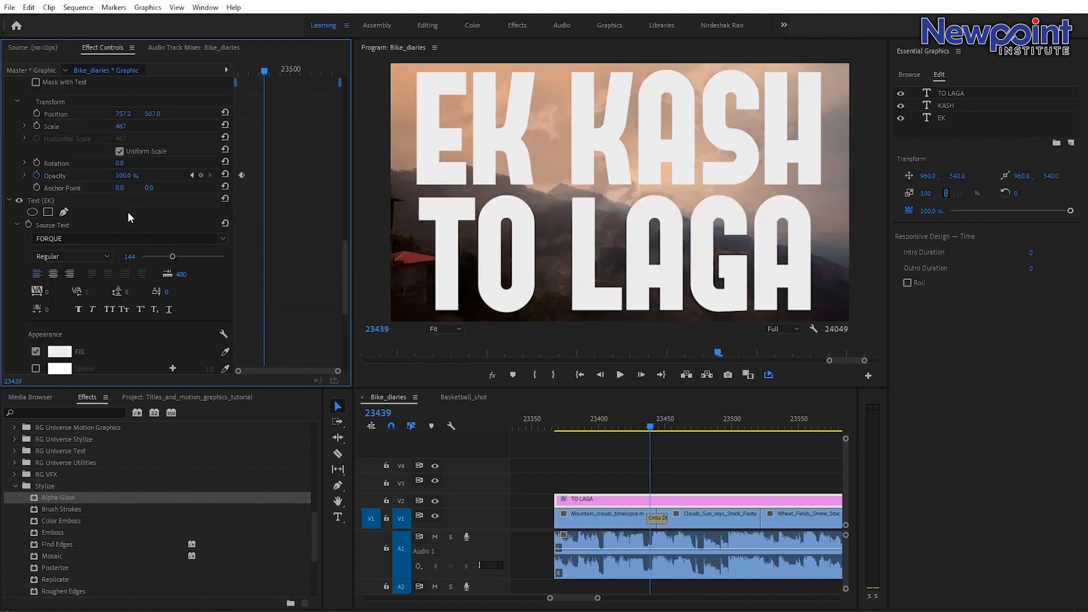
{"action": "scroll", "coordinate": [126, 218], "scroll_direction": "down", "scroll_amount": 10}
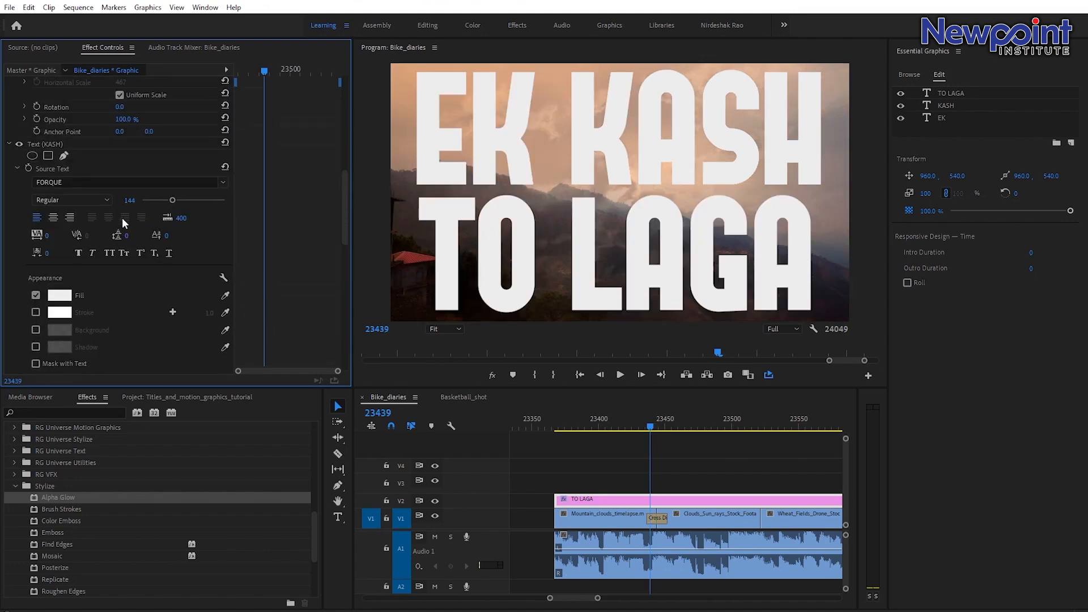
{"action": "scroll", "coordinate": [121, 243], "scroll_direction": "down", "scroll_amount": 5}
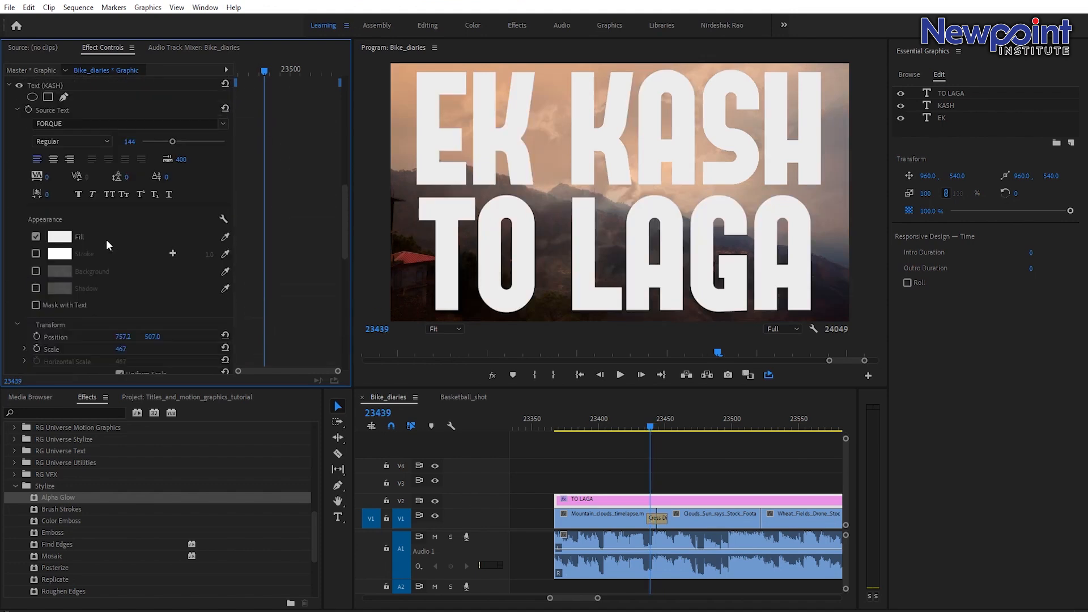
{"action": "scroll", "coordinate": [145, 258], "scroll_direction": "down", "scroll_amount": 3}
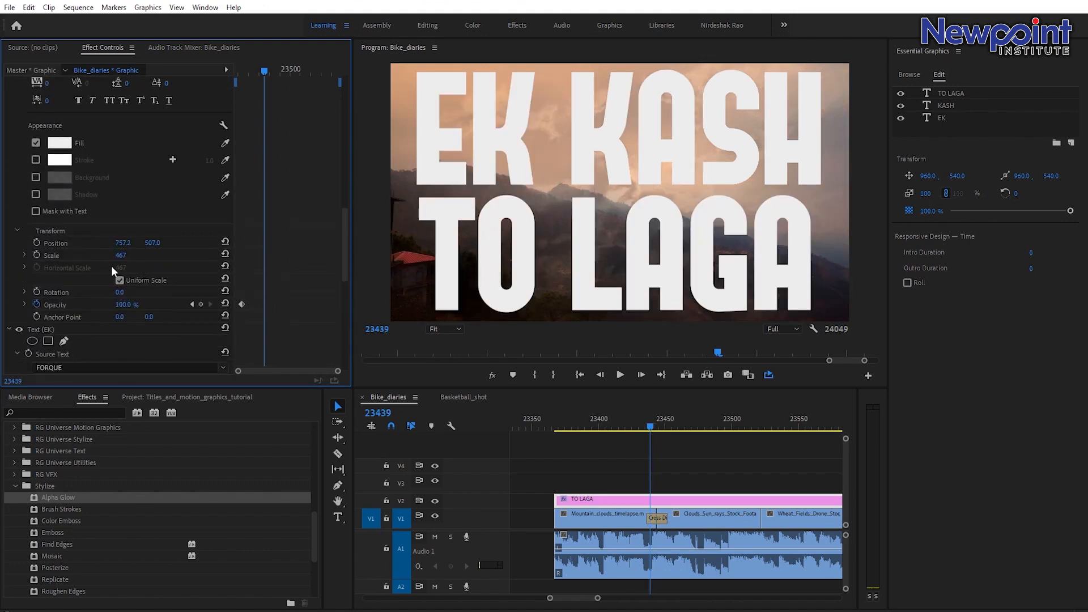
{"action": "left_click", "coordinate": [36, 241]}
{"action": "key", "text": "Right"}
{"action": "key", "text": "Right"}
{"action": "key", "text": "Right"}
{"action": "key", "text": "Right"}
{"action": "left_click_drag", "start_coordinate": [153, 243], "coordinate": [34, 244]}
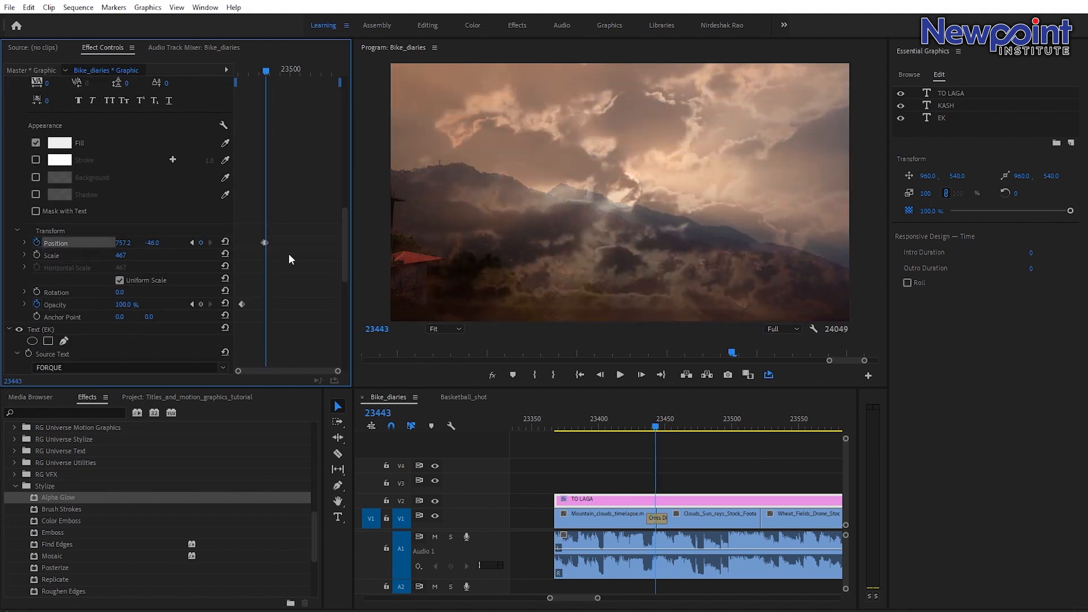
Play back the title from frame 23439 to review the EK KASH exit animation.
{"action": "left_click", "coordinate": [625, 426]}
{"action": "key", "text": "space"}
{"action": "left_click", "coordinate": [624, 427]}
{"action": "key", "text": "space"}
{"action": "key", "text": "space"}
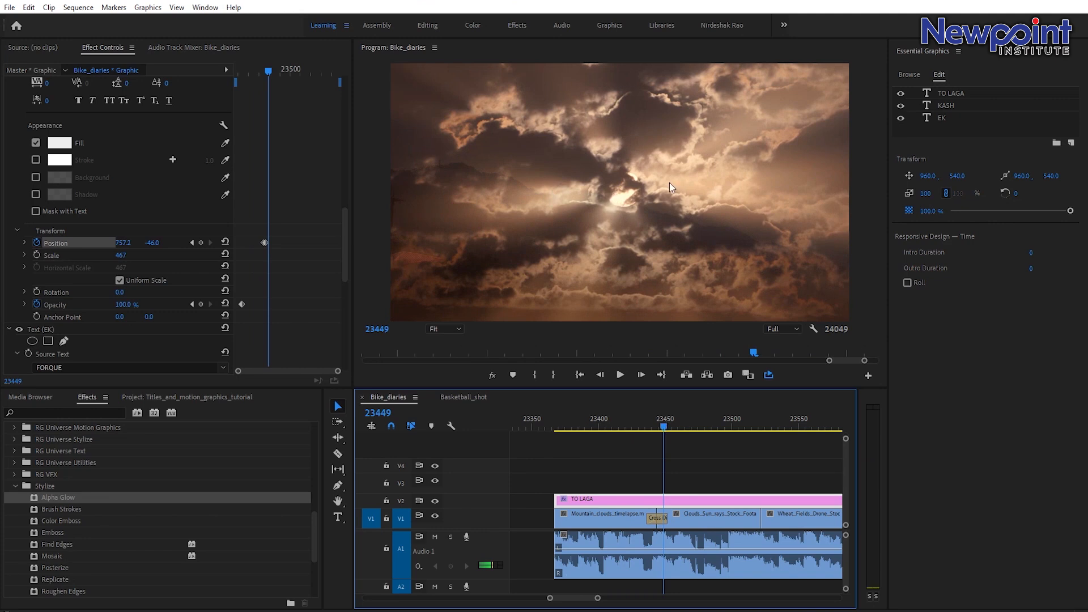
Review the earlier animated titles across the sequence by zooming out and scrubbing through them.
{"action": "left_click_drag", "start_coordinate": [597, 598], "coordinate": [683, 605]}
{"action": "left_click", "coordinate": [569, 592]}
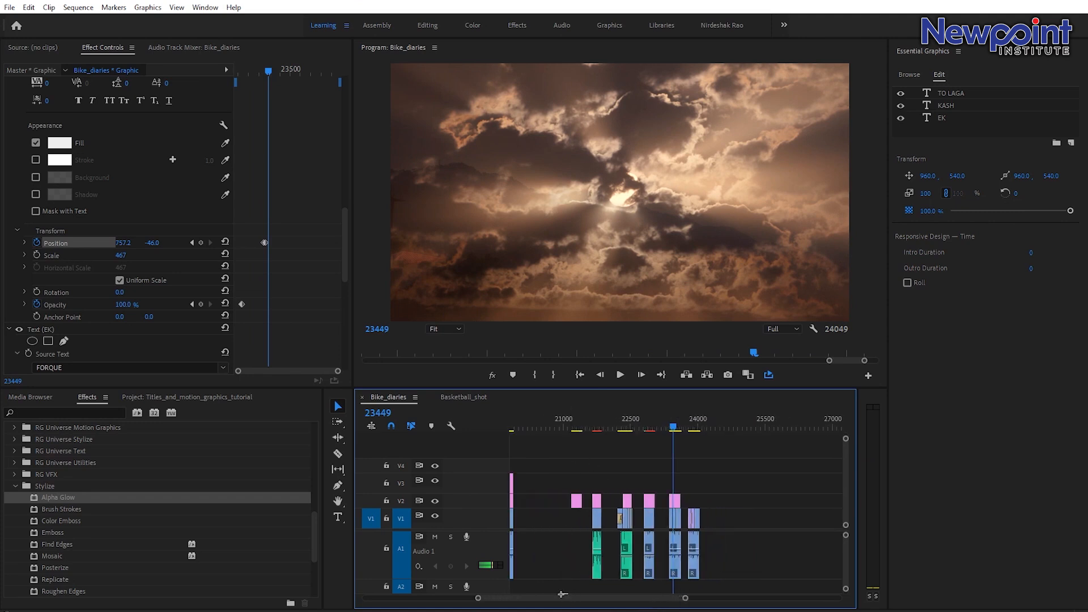
{"action": "left_click_drag", "start_coordinate": [556, 600], "coordinate": [542, 604]}
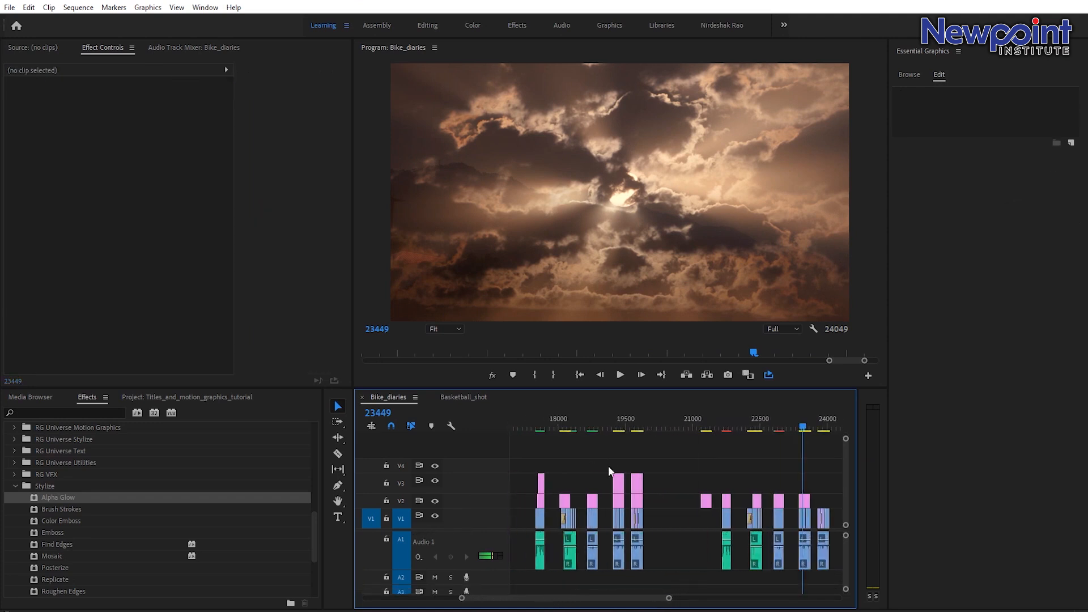
{"action": "left_click", "coordinate": [615, 420]}
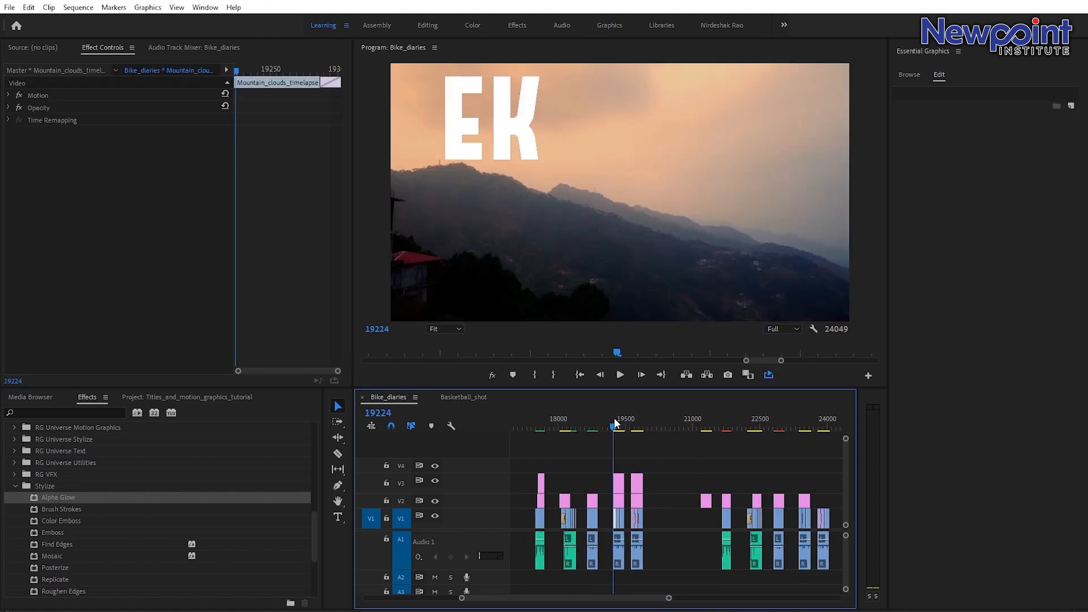
{"action": "key", "text": "space"}
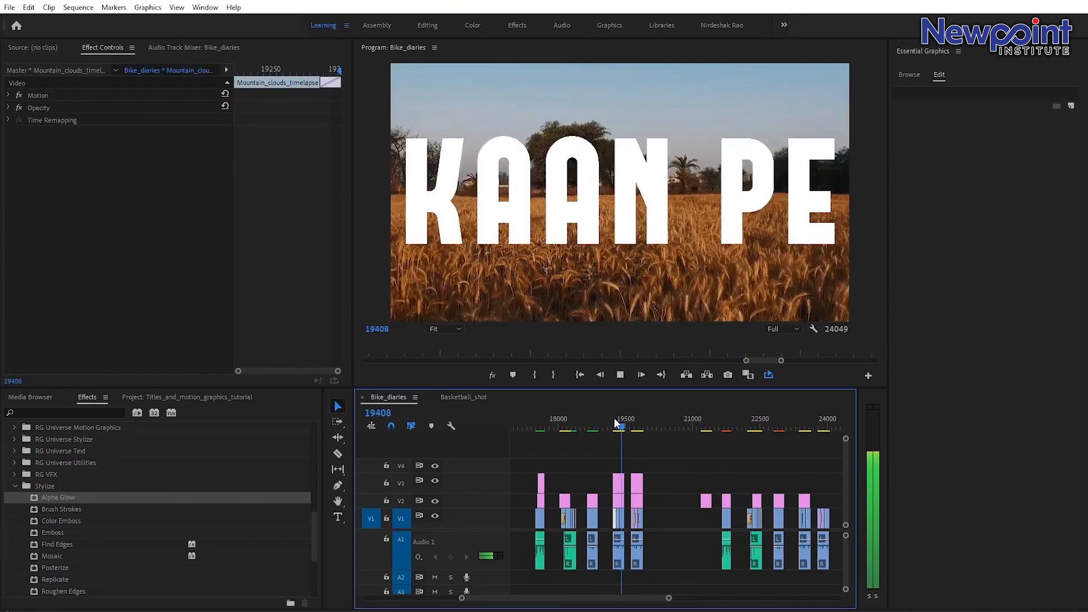
{"action": "key", "text": "space"}
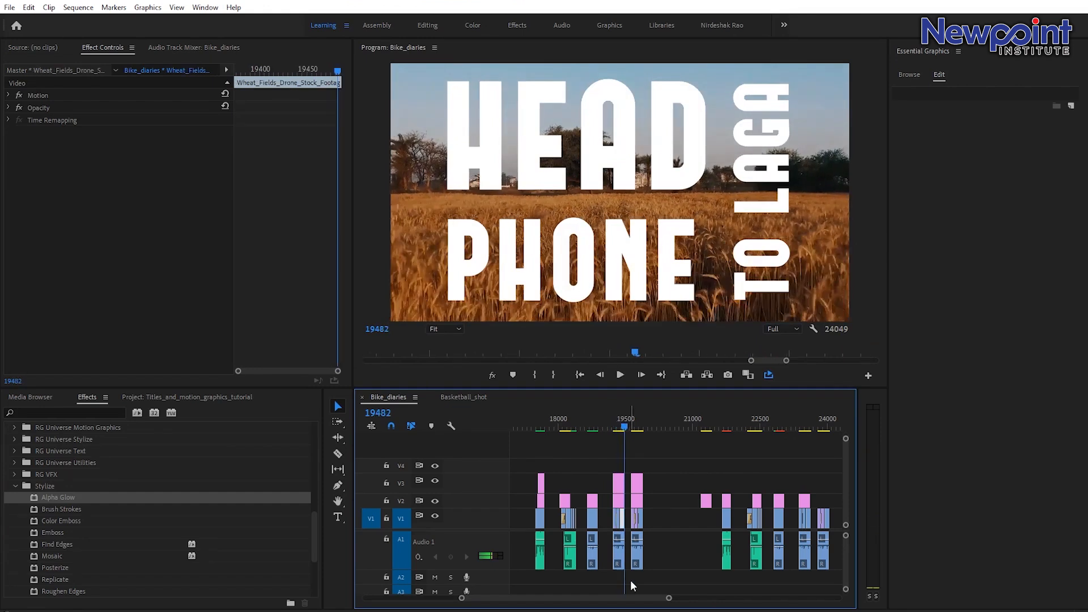
{"action": "left_click_drag", "start_coordinate": [669, 598], "coordinate": [626, 602]}
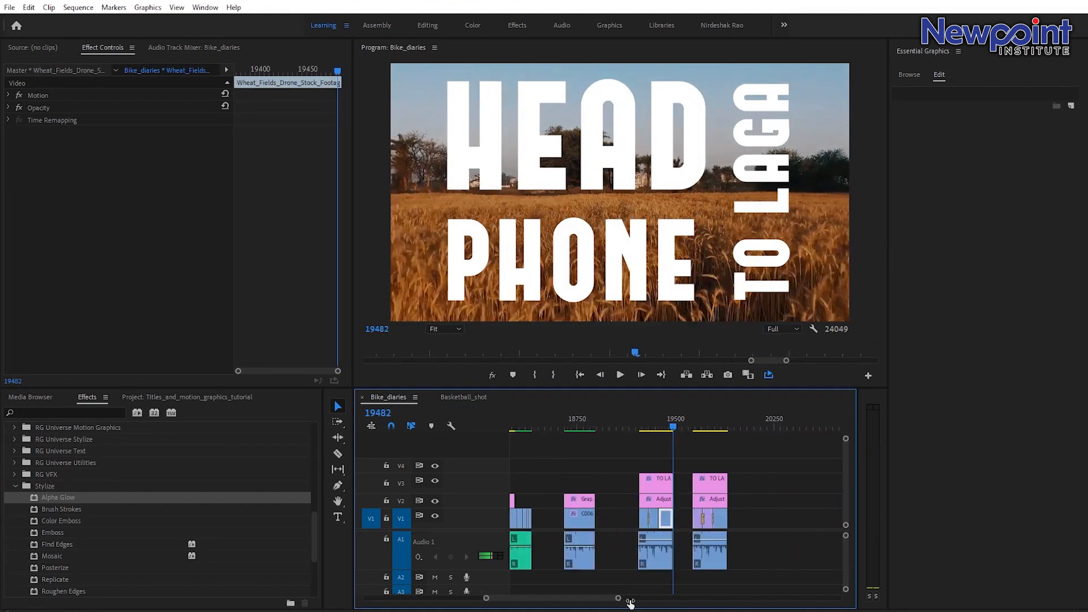
{"action": "left_click", "coordinate": [658, 424]}
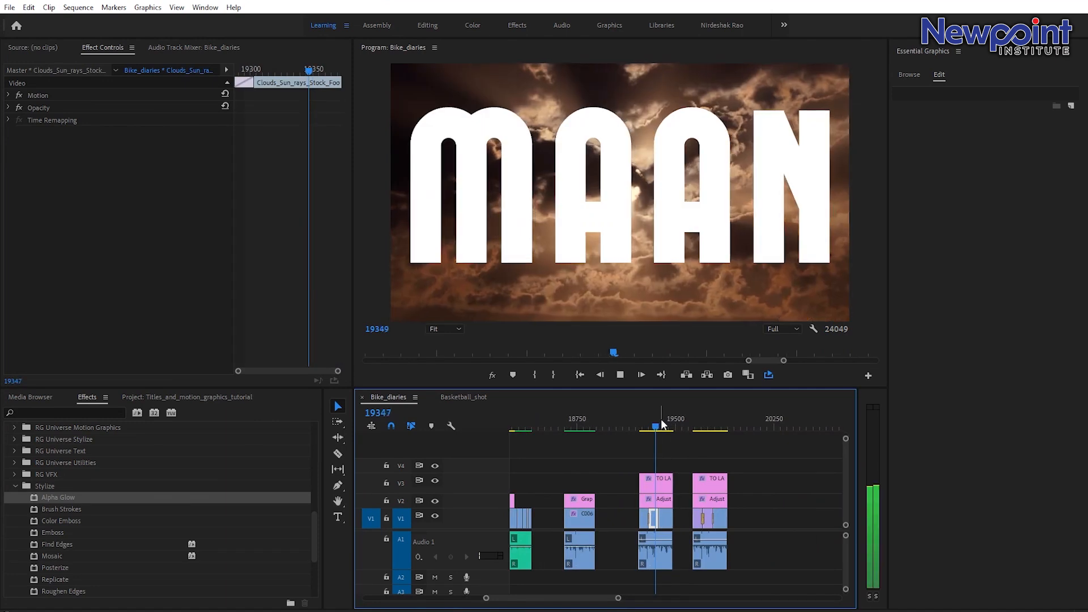
{"action": "left_click", "coordinate": [650, 424]}
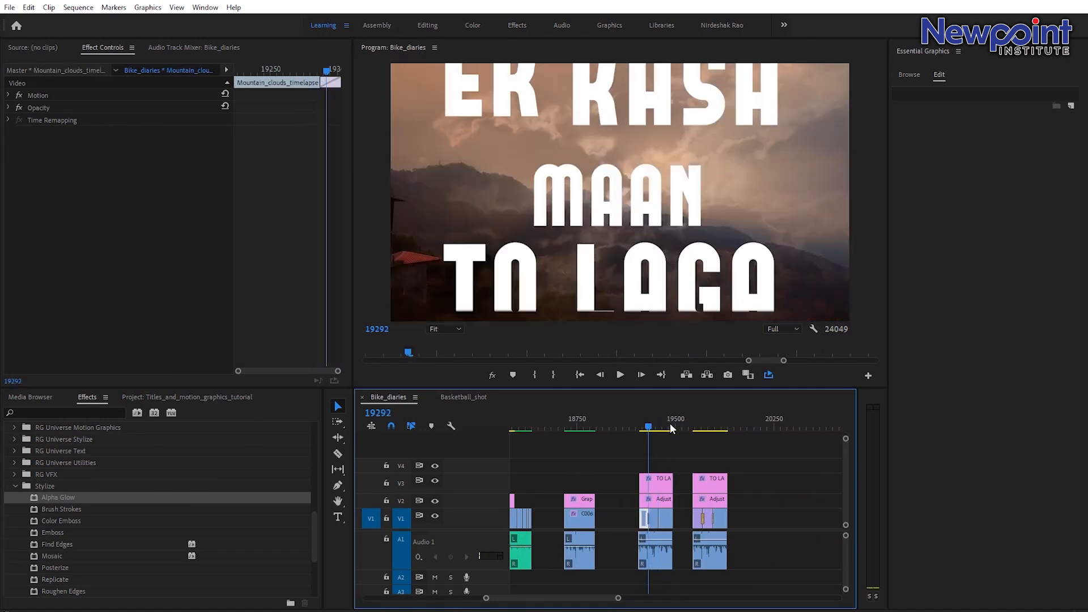
{"action": "left_click", "coordinate": [645, 426]}
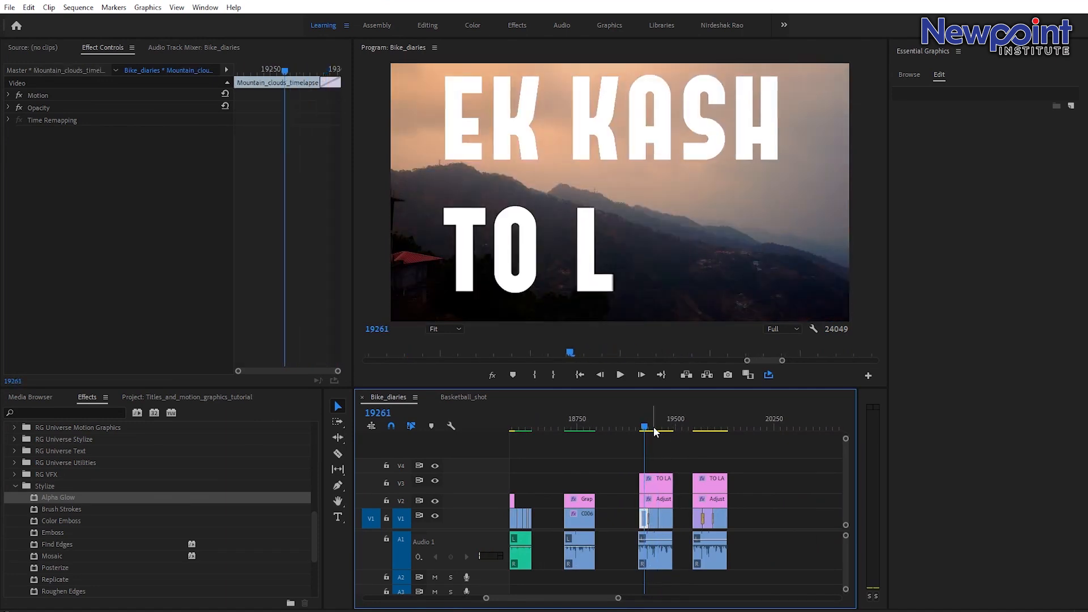
{"action": "left_click_drag", "start_coordinate": [654, 432], "coordinate": [669, 431]}
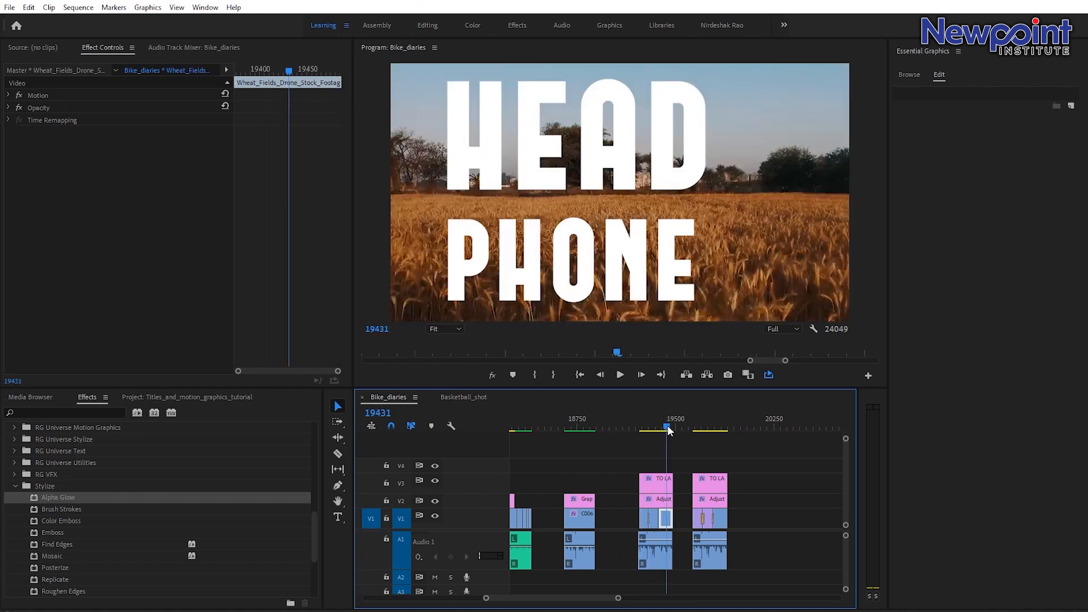
{"action": "scroll", "coordinate": [609, 601], "scroll_direction": "down", "scroll_amount": 5}
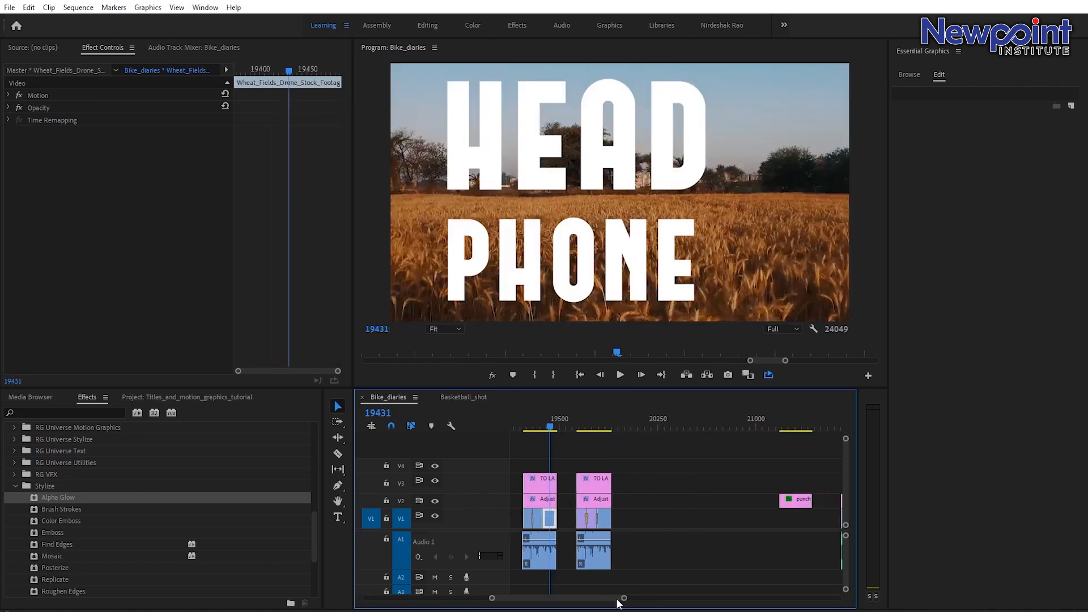
{"action": "left_click", "coordinate": [576, 420]}
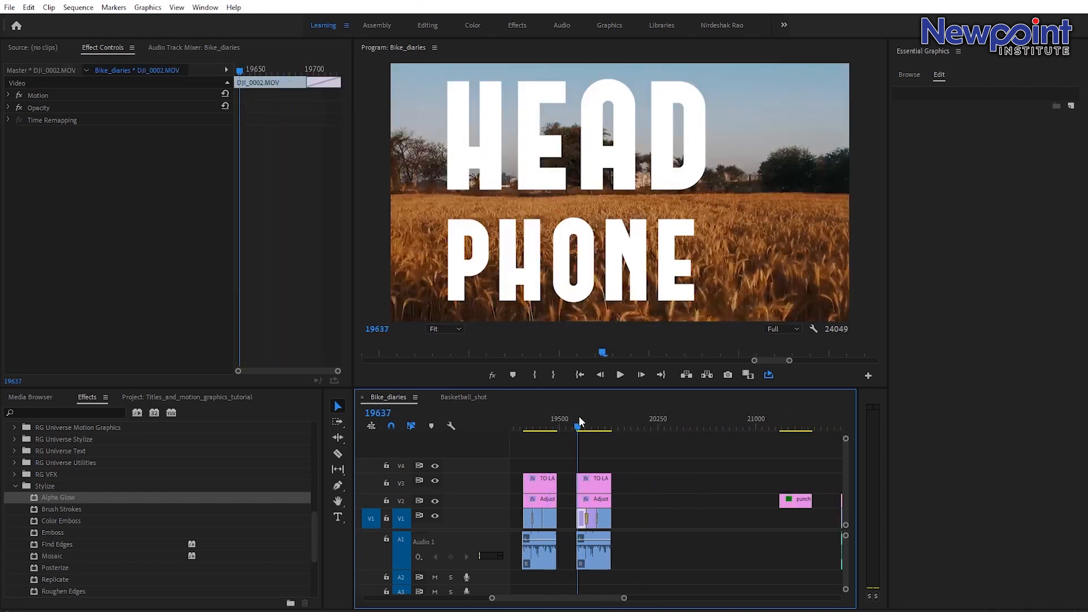
{"action": "key", "text": "space"}
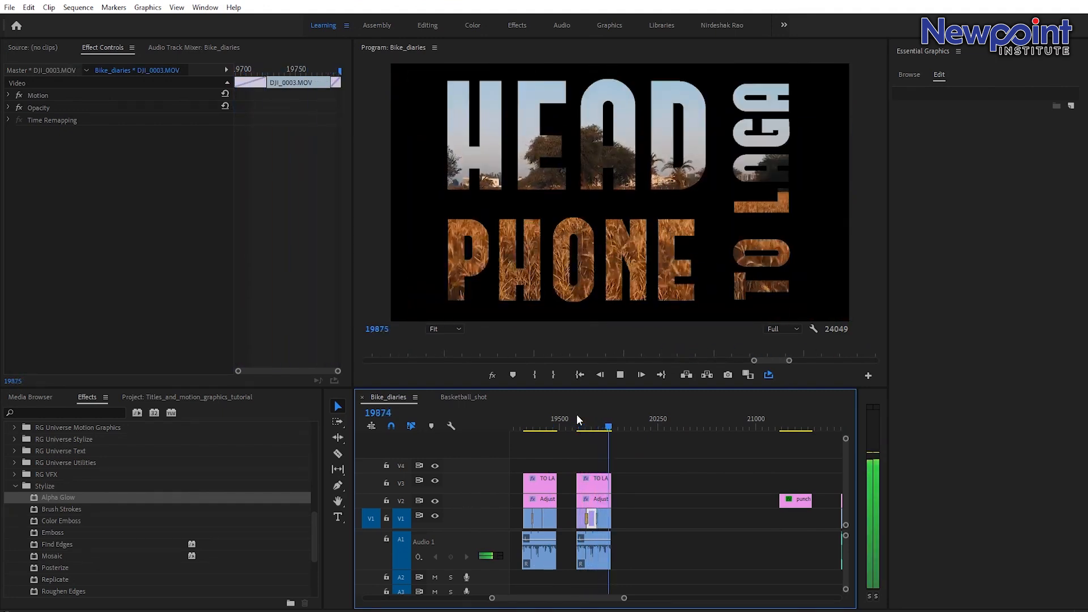
{"action": "left_click", "coordinate": [595, 424]}
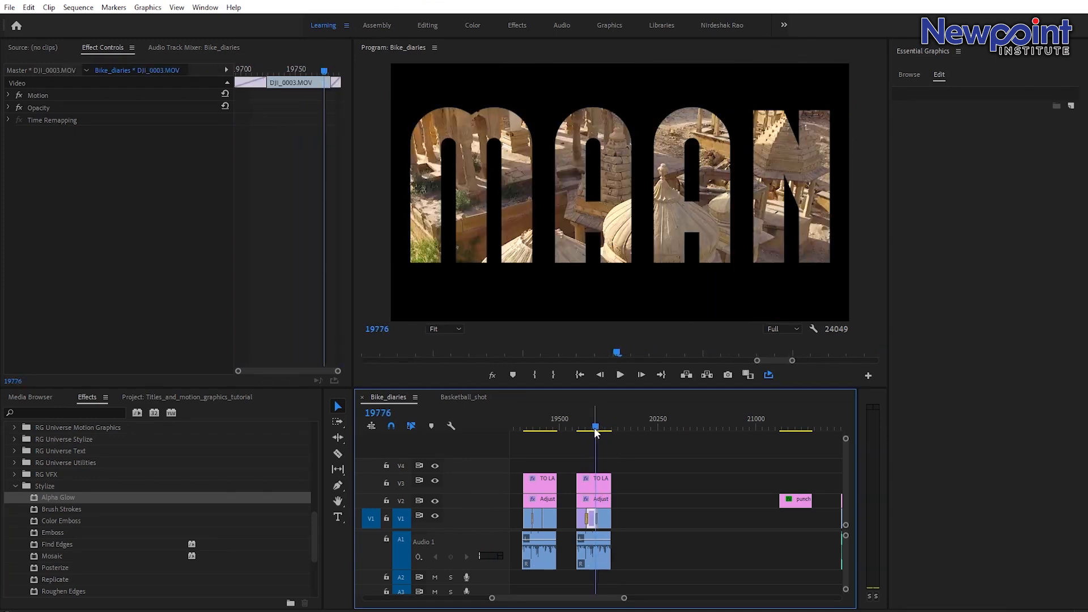
{"action": "left_click", "coordinate": [585, 429]}
{"action": "left_click_drag", "start_coordinate": [597, 429], "coordinate": [600, 428]}
{"action": "left_click_drag", "start_coordinate": [623, 598], "coordinate": [699, 599]}
Return to frame 23419 and draw a rectangle shape covering the whole frame in the title graphic.
{"action": "left_click", "coordinate": [775, 425]}
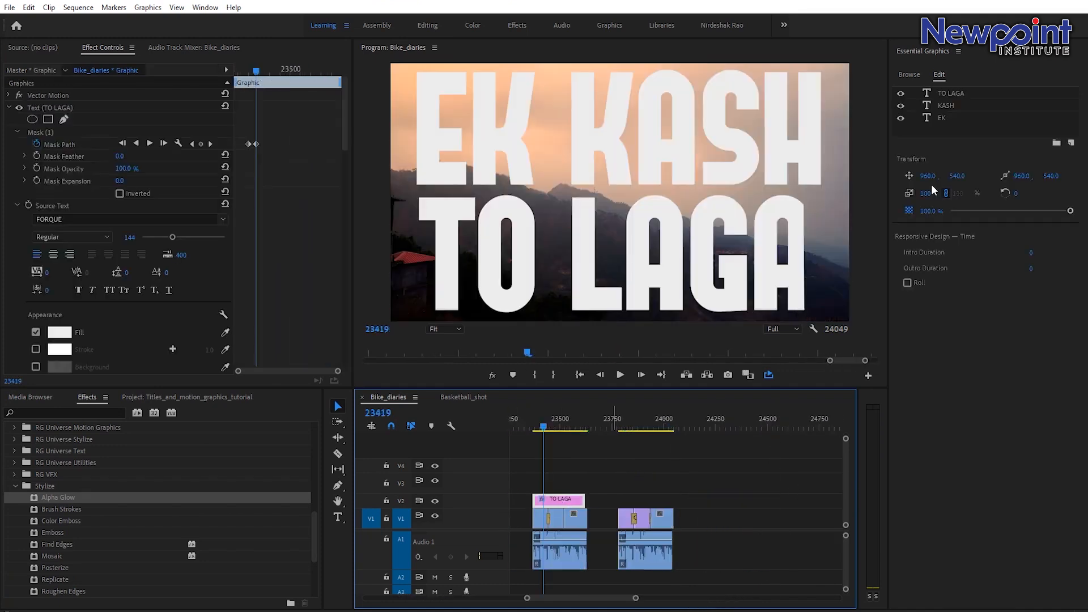
{"action": "left_click_drag", "start_coordinate": [338, 485], "coordinate": [373, 498]}
{"action": "left_click", "coordinate": [446, 329]}
{"action": "left_click", "coordinate": [450, 372]}
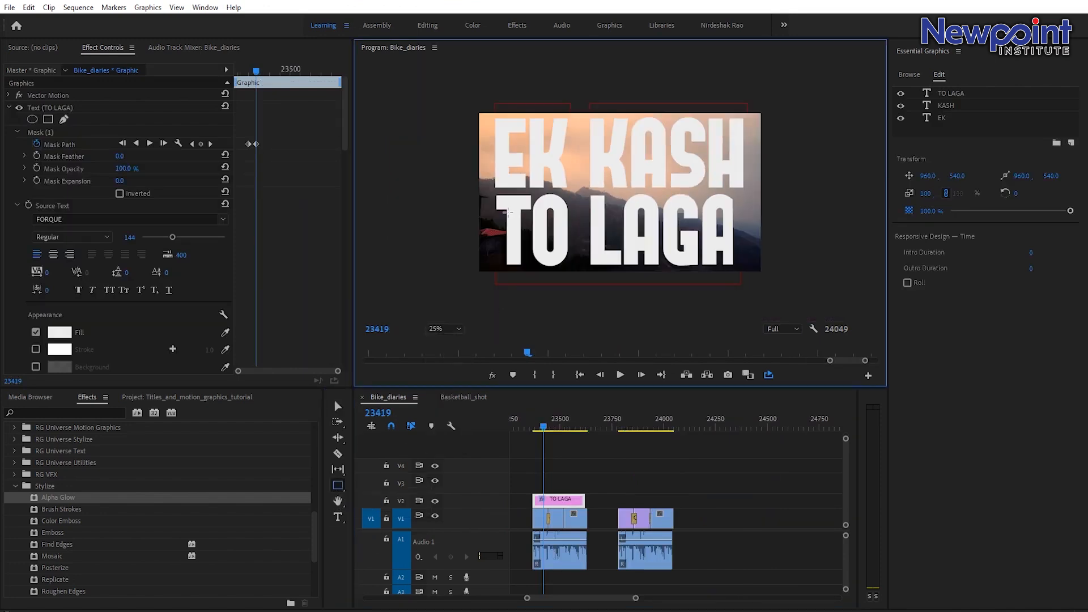
{"action": "mouse_move", "coordinate": [450, 88]}
{"action": "left_mouse_down"}
{"action": "mouse_move", "coordinate": [524, 180]}
{"action": "mouse_move", "coordinate": [704, 297]}
{"action": "mouse_move", "coordinate": [779, 296]}
{"action": "left_mouse_up"}
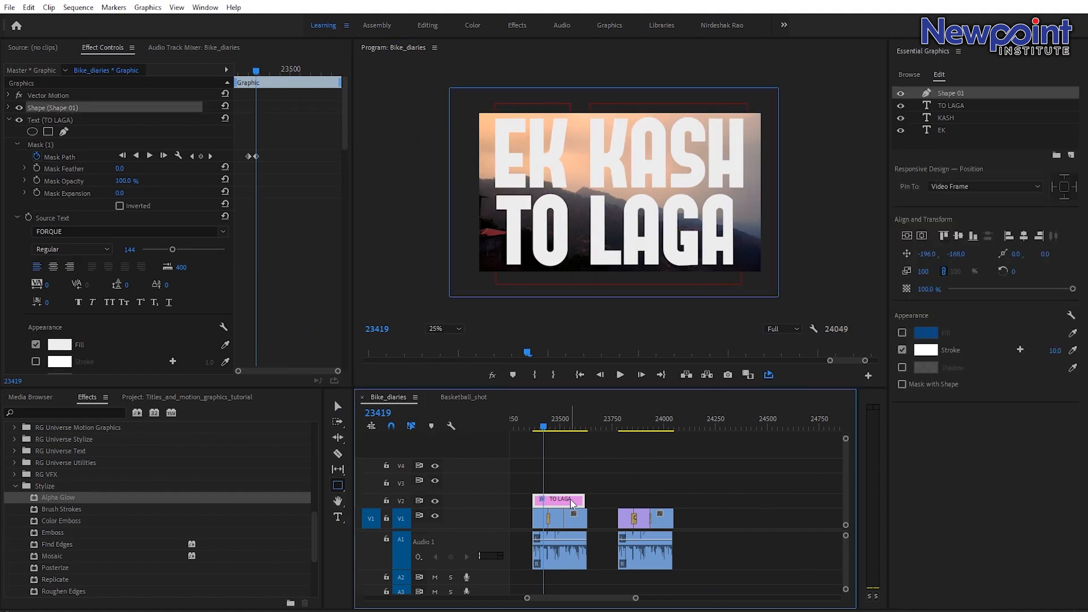
Rename the new shape layer BG and move it below the EK text layer.
{"action": "double_click", "coordinate": [957, 93]}
{"action": "left_click_drag", "start_coordinate": [984, 96], "coordinate": [858, 99]}
{"action": "type", "text": "BG"}
{"action": "key", "text": "Return"}
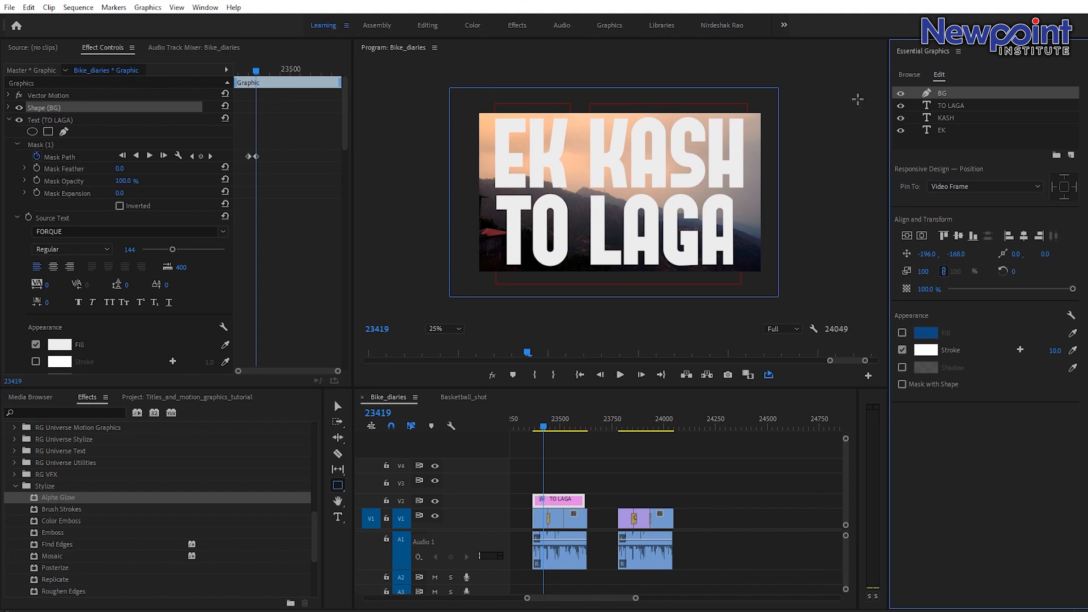
{"action": "left_click_drag", "start_coordinate": [947, 105], "coordinate": [945, 154]}
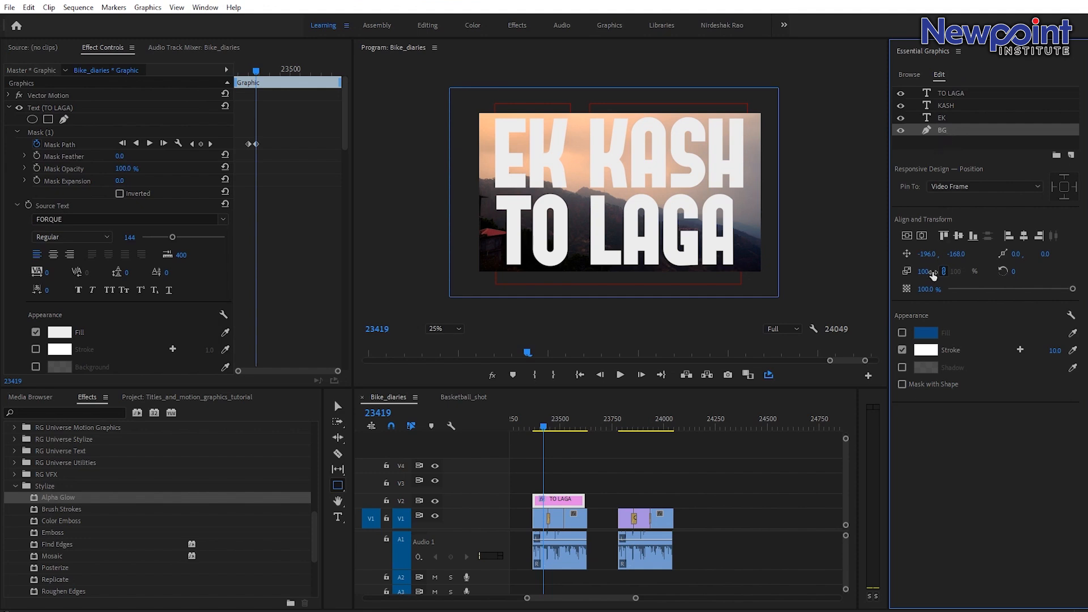
Enable the BG fill, turn off its stroke, and set the fill colour to black.
{"action": "left_click", "coordinate": [902, 332]}
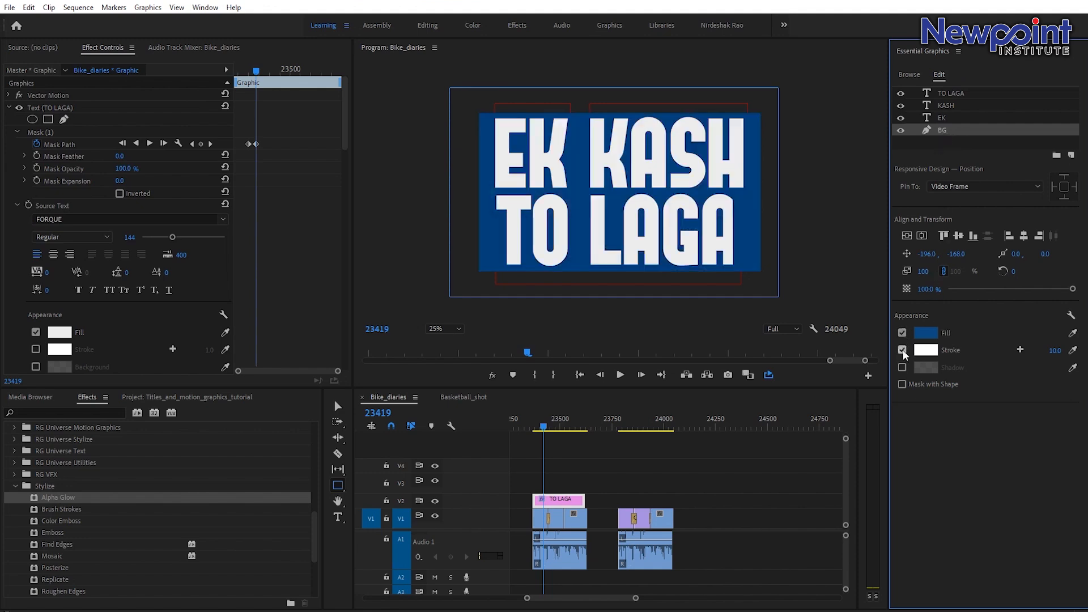
{"action": "left_click", "coordinate": [926, 333]}
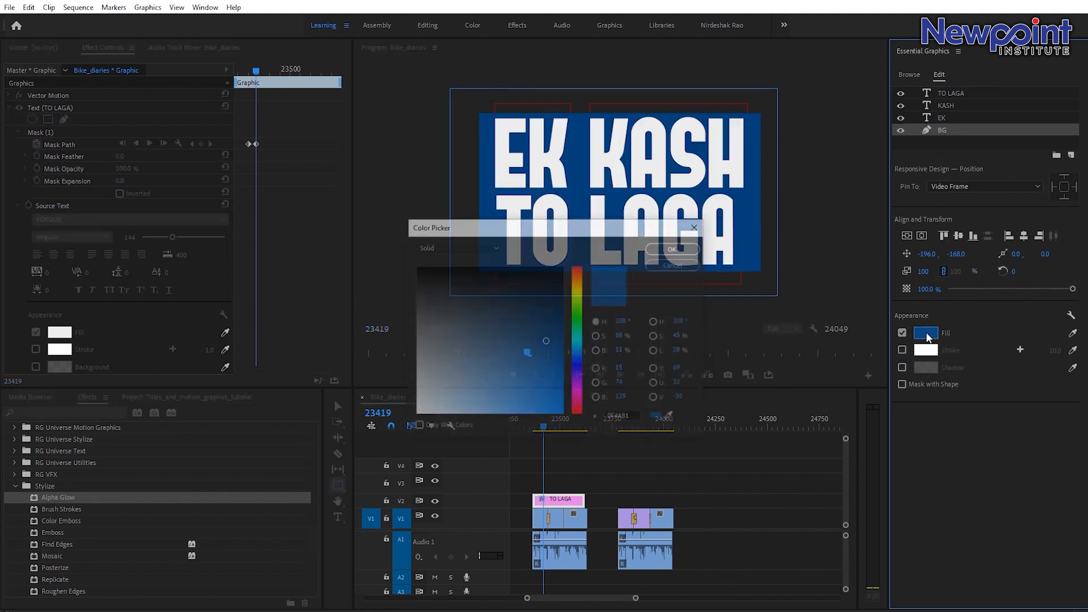
{"action": "left_click_drag", "start_coordinate": [542, 319], "coordinate": [598, 228]}
{"action": "left_click", "coordinate": [674, 249]}
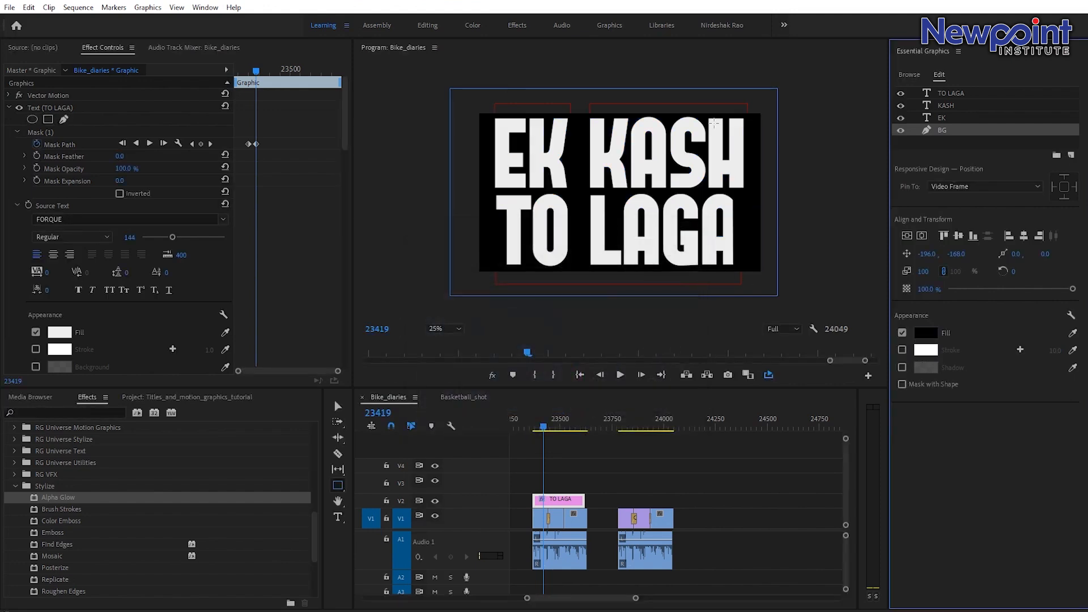
Select the TO LAGA, KASH and EK text layers and turn on Mask with Text with Invert enabled.
{"action": "left_click", "coordinate": [563, 486]}
{"action": "left_click", "coordinate": [555, 503]}
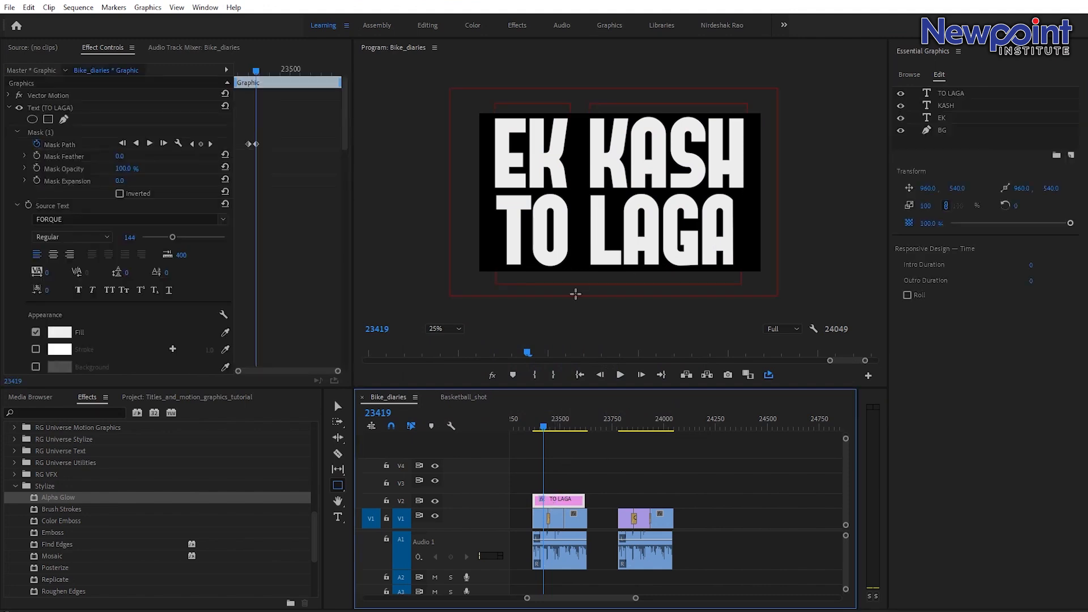
{"action": "left_click", "coordinate": [959, 95]}
{"action": "left_click", "coordinate": [957, 107], "text": "shift"}
{"action": "left_click", "coordinate": [952, 119], "text": "shift"}
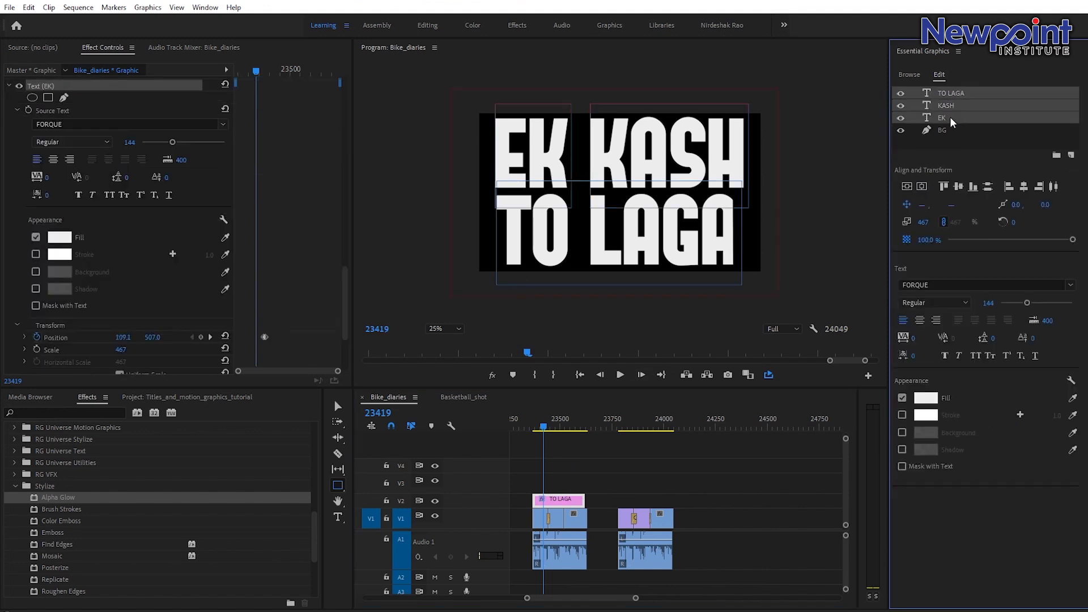
{"action": "left_click", "coordinate": [902, 467]}
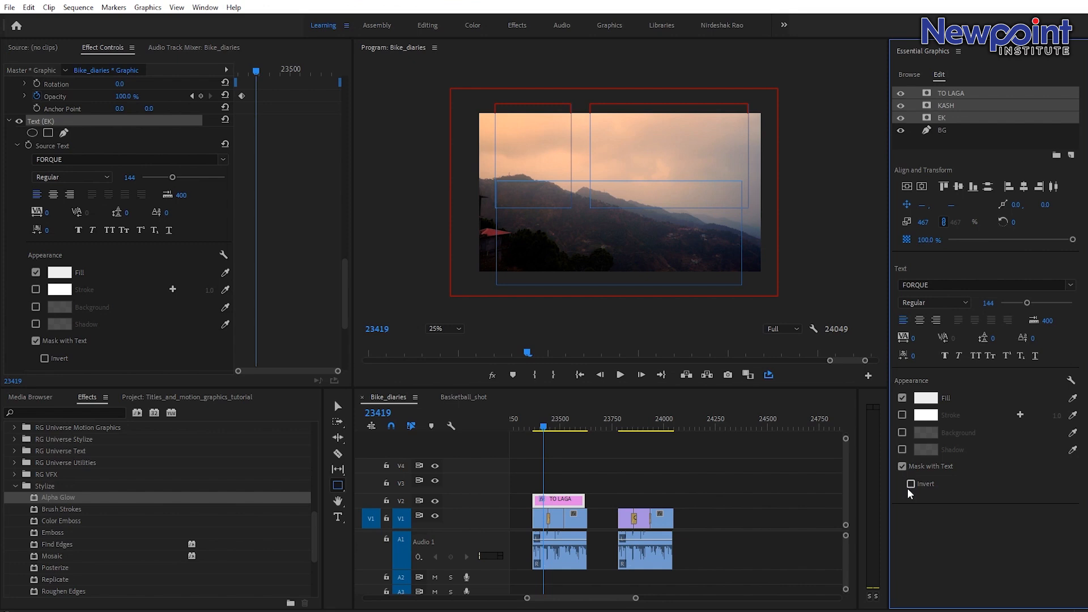
{"action": "left_click", "coordinate": [911, 485]}
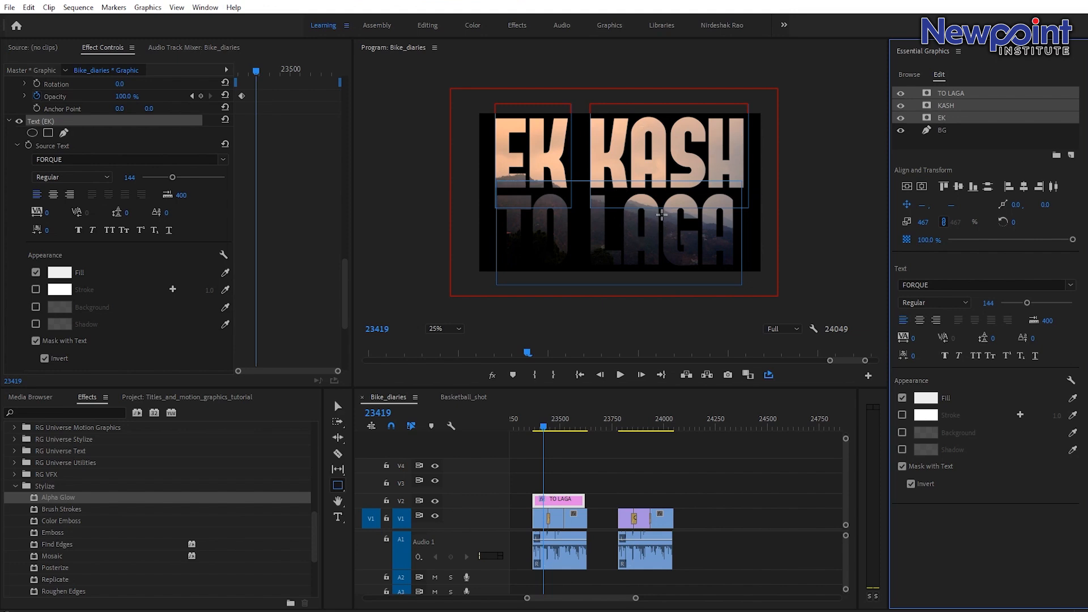
Play and scrub the first shot to preview the text-masked title.
{"action": "left_click", "coordinate": [539, 519]}
{"action": "key", "text": "space"}
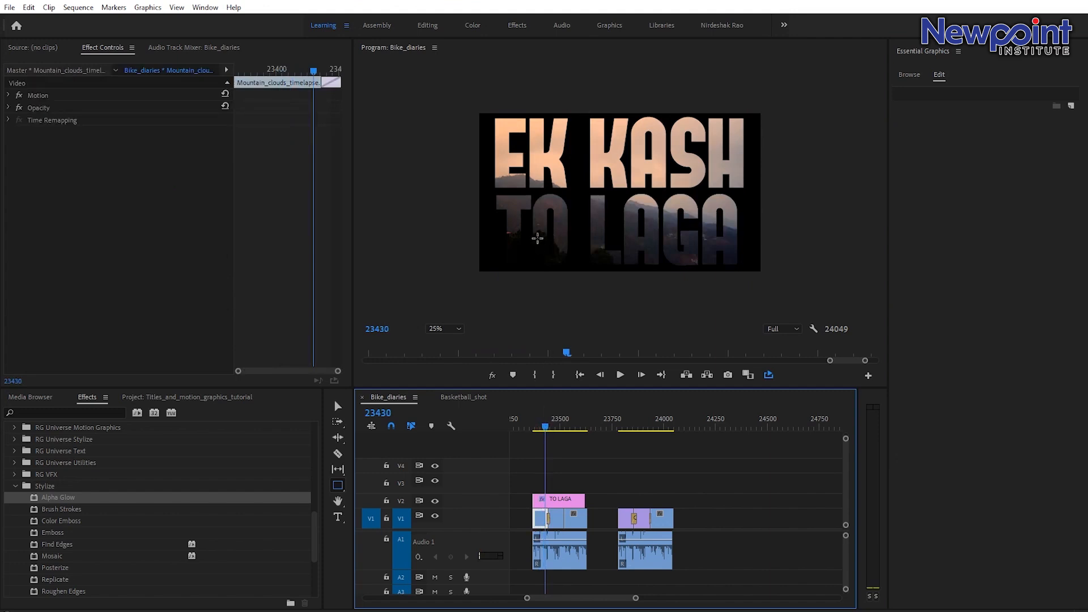
{"action": "left_click", "coordinate": [553, 429]}
{"action": "left_click_drag", "start_coordinate": [553, 431], "coordinate": [543, 423]}
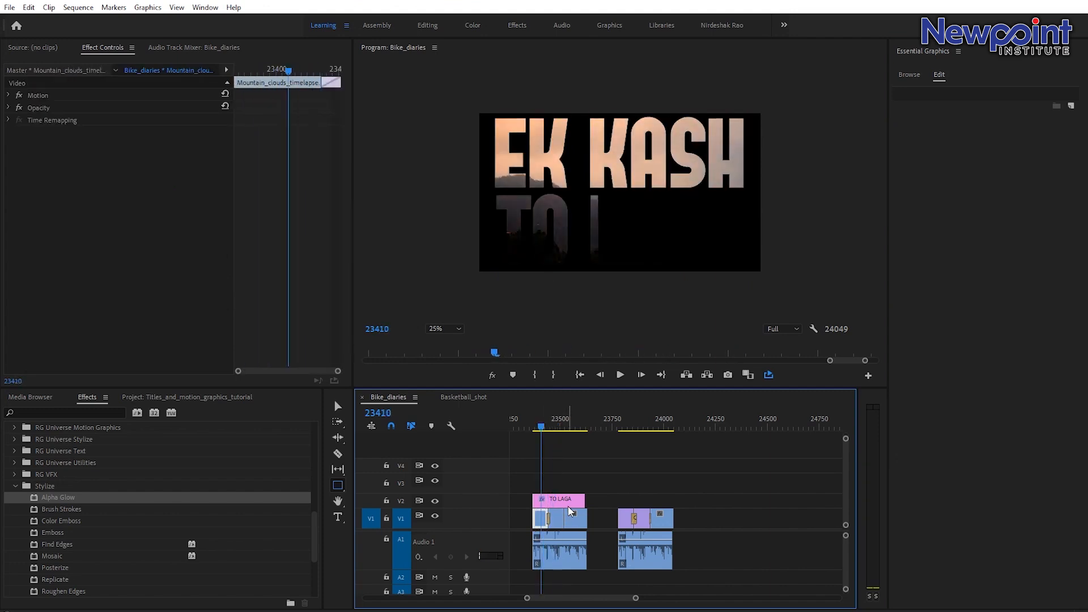
Try sliding the title clip later along the first shot, then undo both moves.
{"action": "left_click_drag", "start_coordinate": [557, 502], "coordinate": [576, 503]}
{"action": "left_click", "coordinate": [556, 423]}
{"action": "left_click_drag", "start_coordinate": [554, 422], "coordinate": [564, 432]}
{"action": "left_click_drag", "start_coordinate": [577, 502], "coordinate": [589, 502]}
{"action": "left_click_drag", "start_coordinate": [565, 426], "coordinate": [578, 436]}
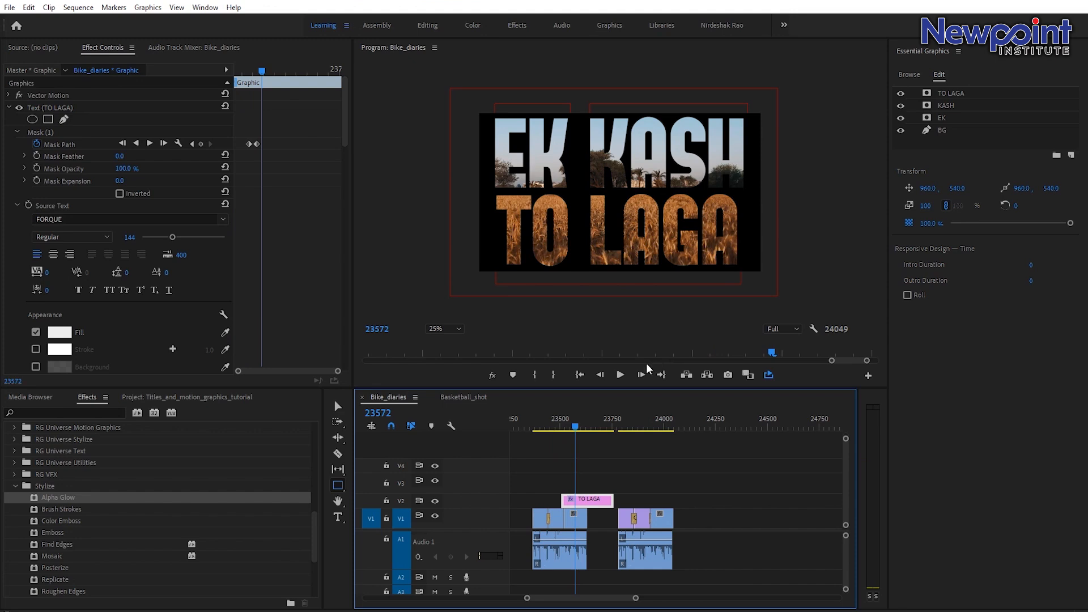
{"action": "key", "text": "ctrl+z"}
{"action": "key", "text": "ctrl+z"}
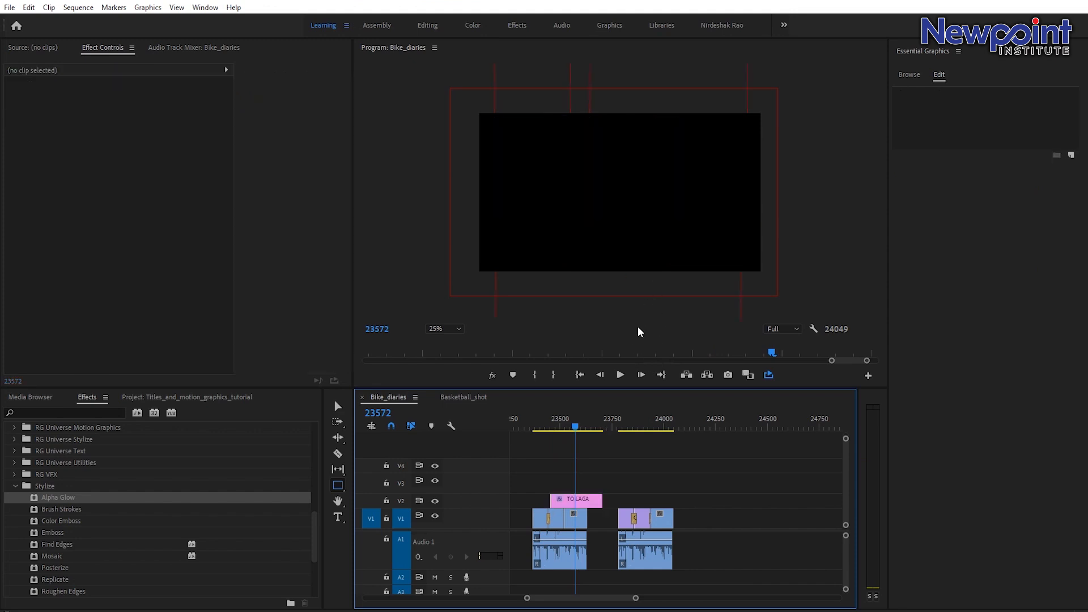
Move the EK KASH TO LAGA title clip onto the second, desert shot and scrub to check it.
{"action": "key", "text": "v"}
{"action": "left_click", "coordinate": [623, 431]}
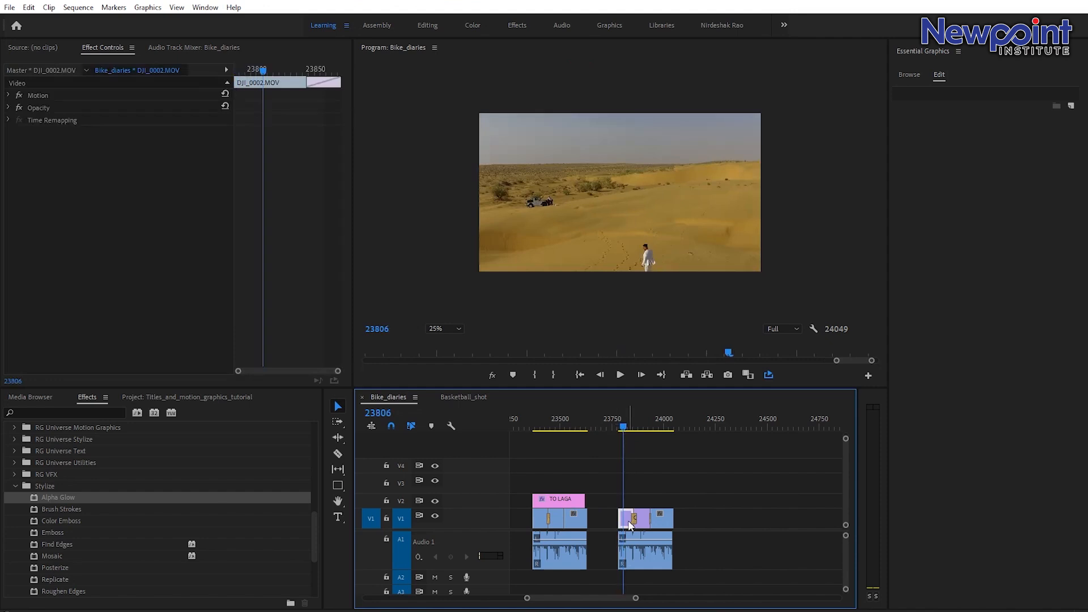
{"action": "left_click_drag", "start_coordinate": [552, 499], "coordinate": [642, 501]}
{"action": "left_click", "coordinate": [626, 430]}
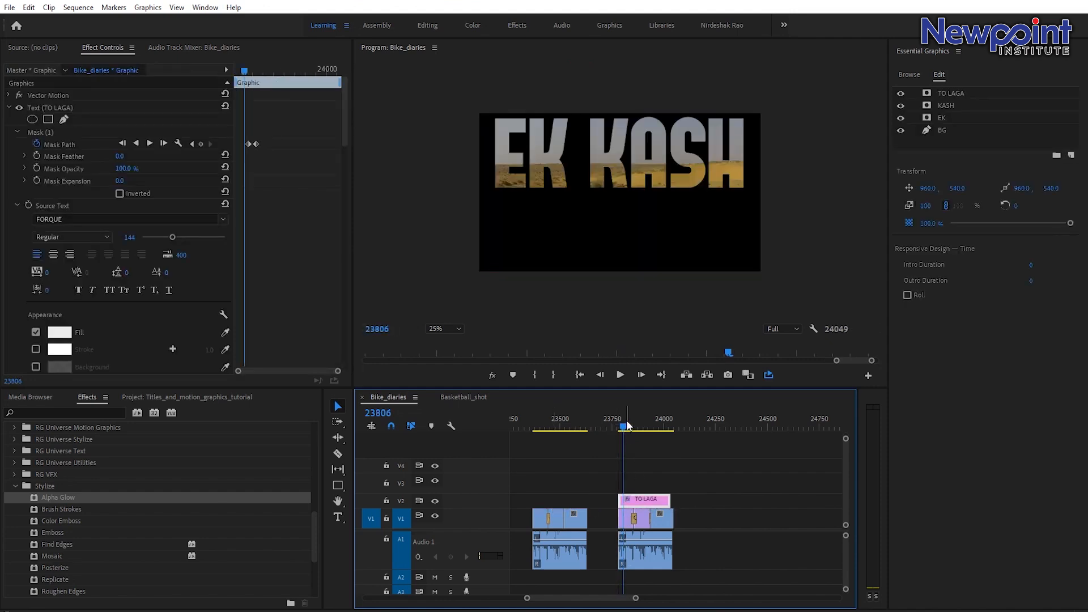
{"action": "left_click_drag", "start_coordinate": [628, 431], "coordinate": [635, 431]}
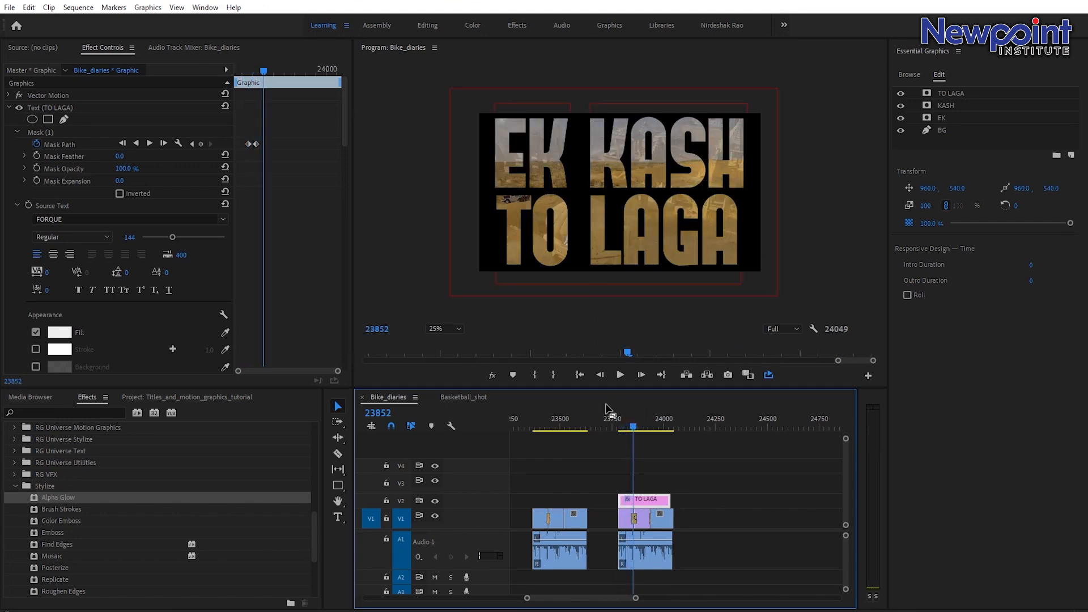
Nudge the title clip's start slightly later on the desert shot and scrub through it.
{"action": "left_click_drag", "start_coordinate": [643, 503], "coordinate": [665, 480]}
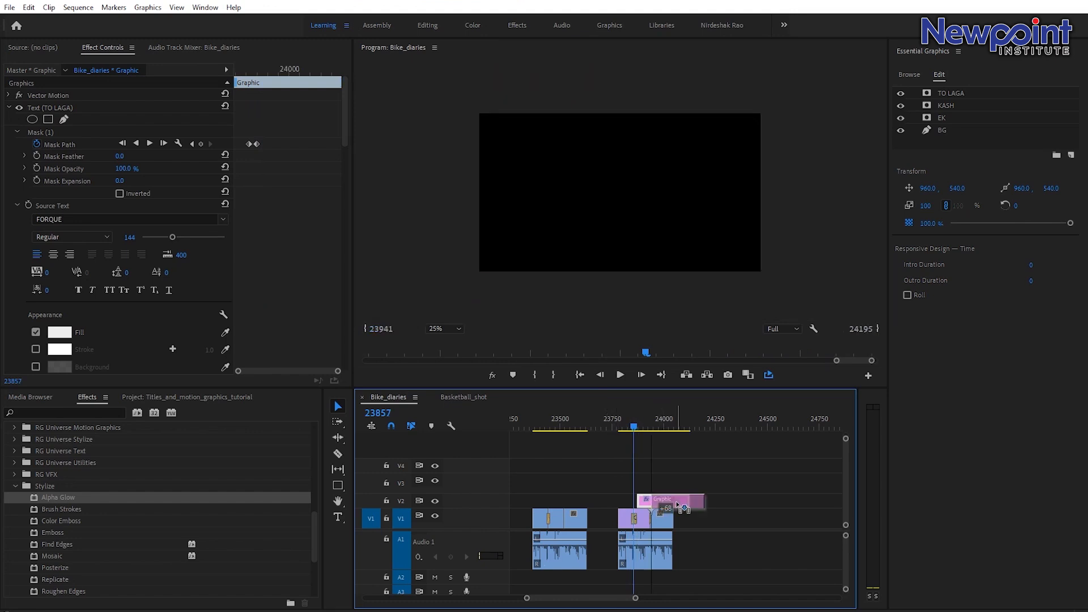
{"action": "left_click", "coordinate": [640, 420]}
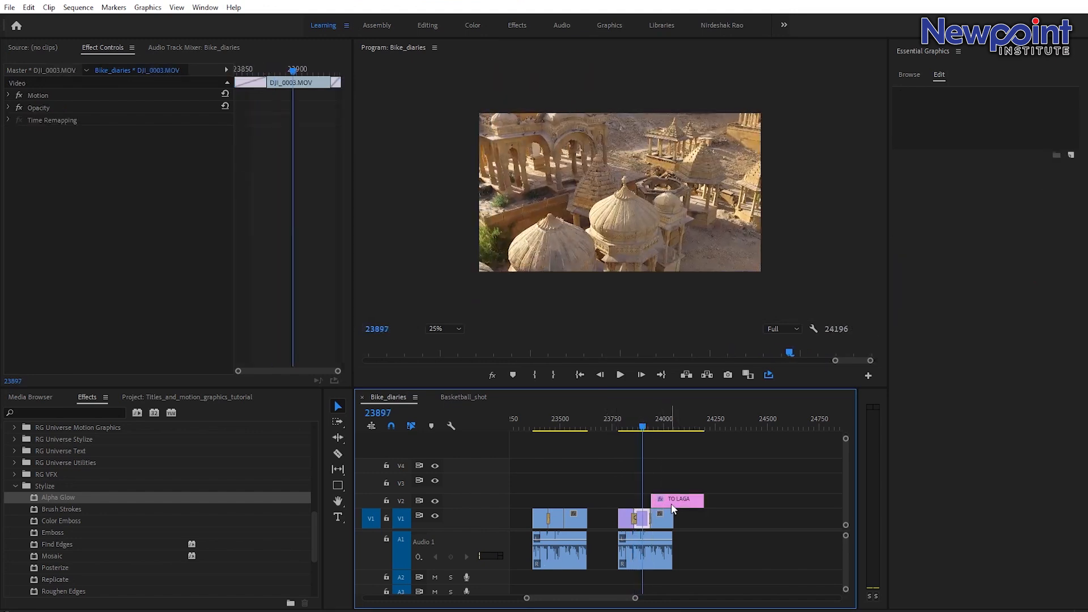
{"action": "left_click_drag", "start_coordinate": [668, 499], "coordinate": [653, 499]}
{"action": "mouse_move", "coordinate": [643, 420]}
{"action": "left_mouse_down"}
{"action": "mouse_move", "coordinate": [658, 426]}
{"action": "mouse_move", "coordinate": [640, 424]}
{"action": "mouse_move", "coordinate": [649, 432]}
{"action": "left_mouse_up"}
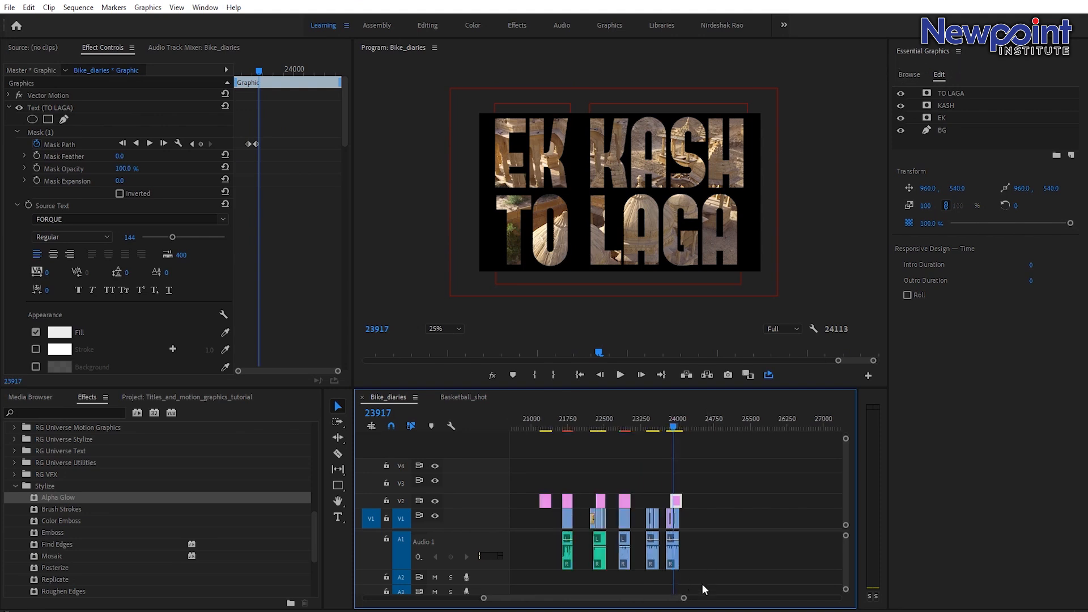
Zoom the timeline out and scrub across the earlier part of the sequence to inspect its clips.
{"action": "scroll", "coordinate": [687, 600], "scroll_direction": "down", "scroll_amount": 4}
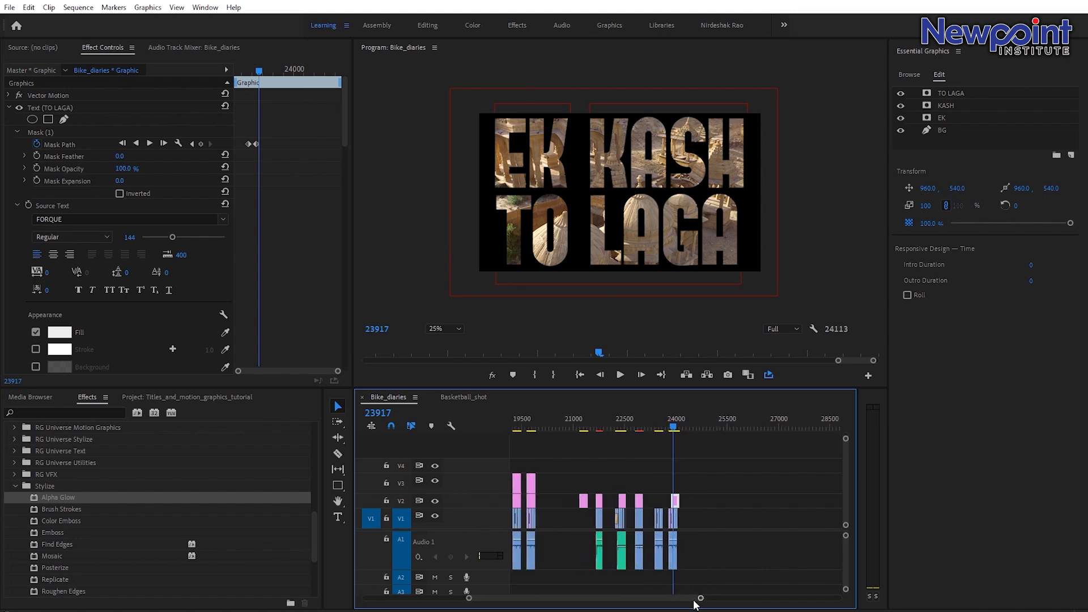
{"action": "scroll", "coordinate": [684, 603], "scroll_direction": "up", "scroll_amount": 2}
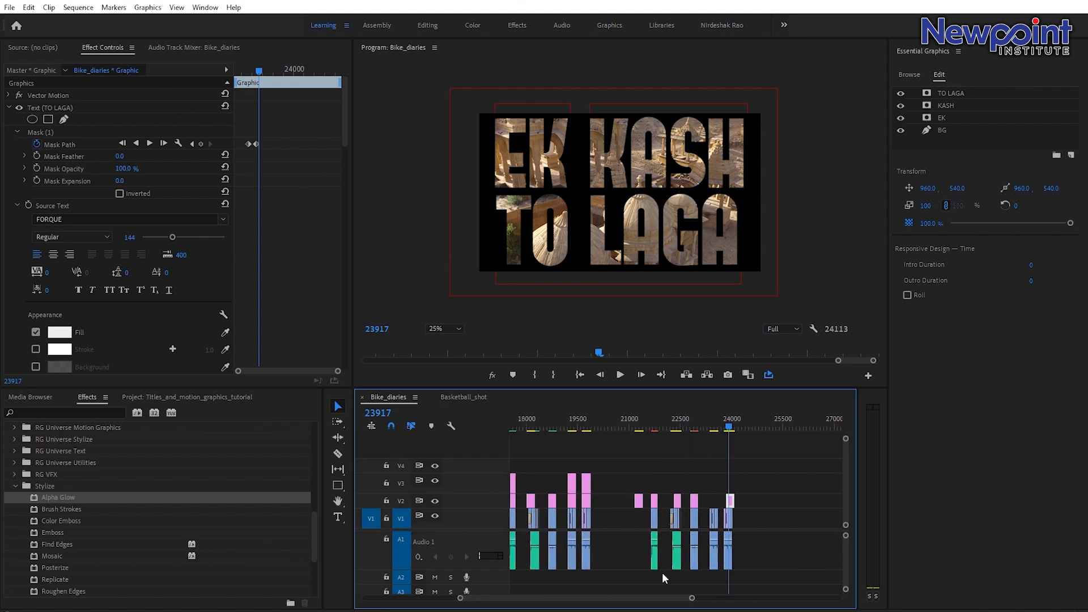
{"action": "scroll", "coordinate": [690, 600], "scroll_direction": "down", "scroll_amount": 2}
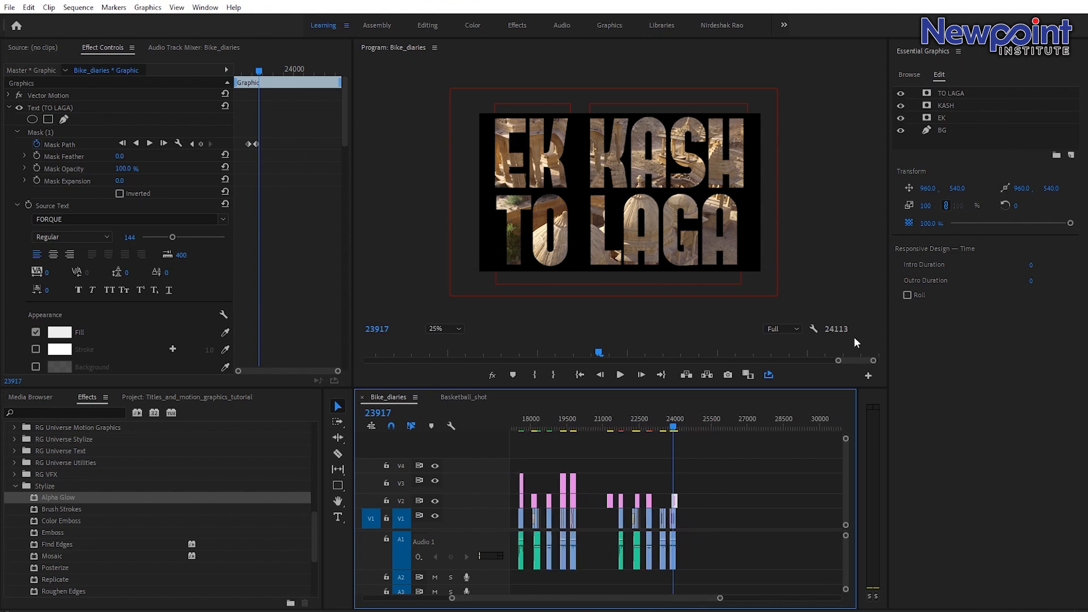
{"action": "scroll", "coordinate": [720, 602], "scroll_direction": "down", "scroll_amount": 2}
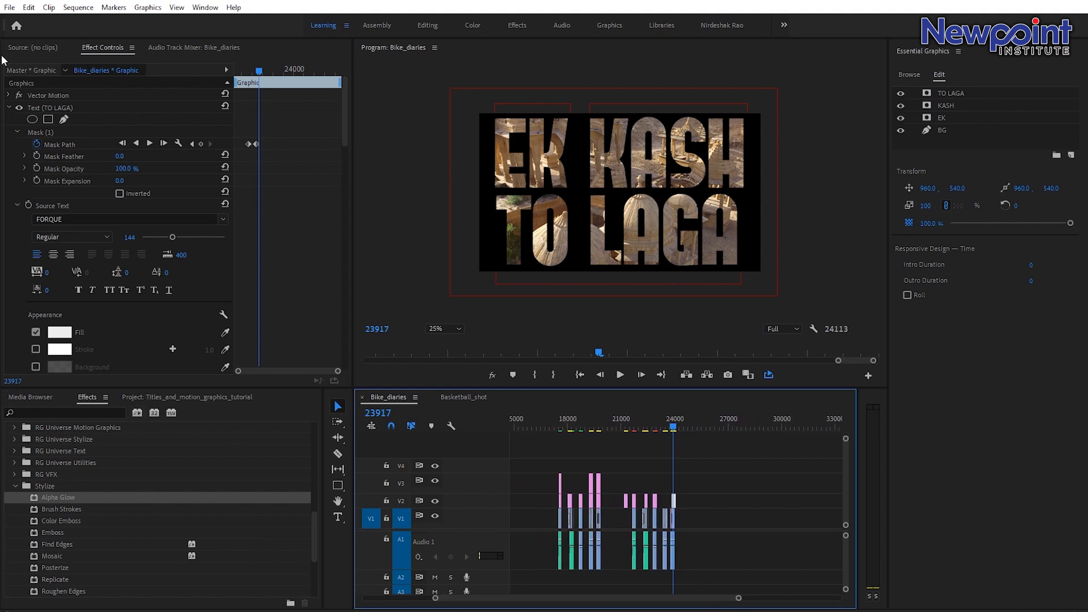
{"action": "left_click", "coordinate": [28, 7]}
{"action": "mouse_move", "coordinate": [205, 7]}
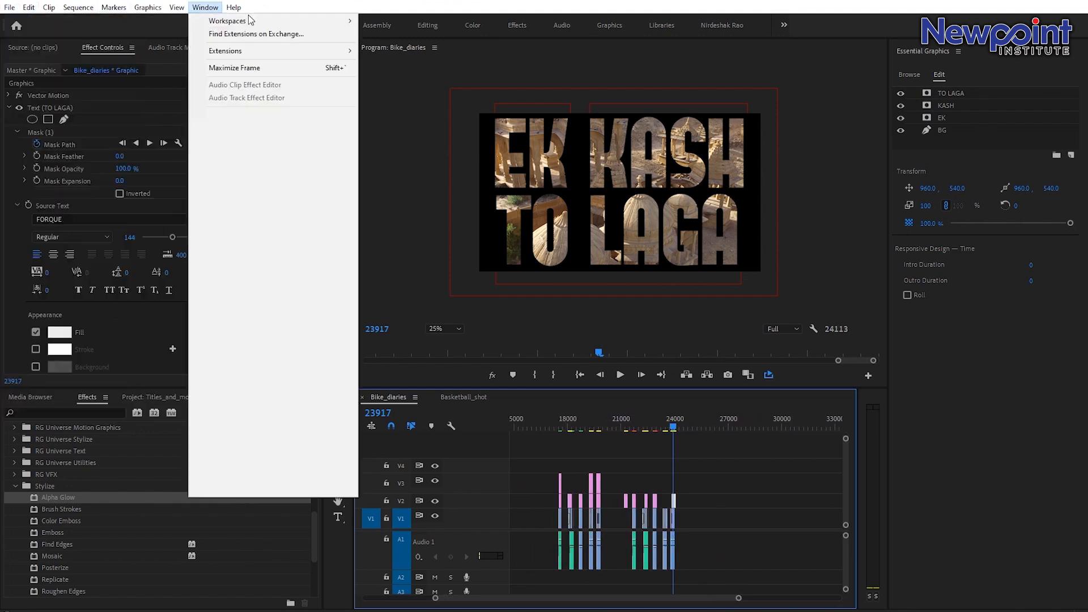
{"action": "left_click", "coordinate": [696, 443]}
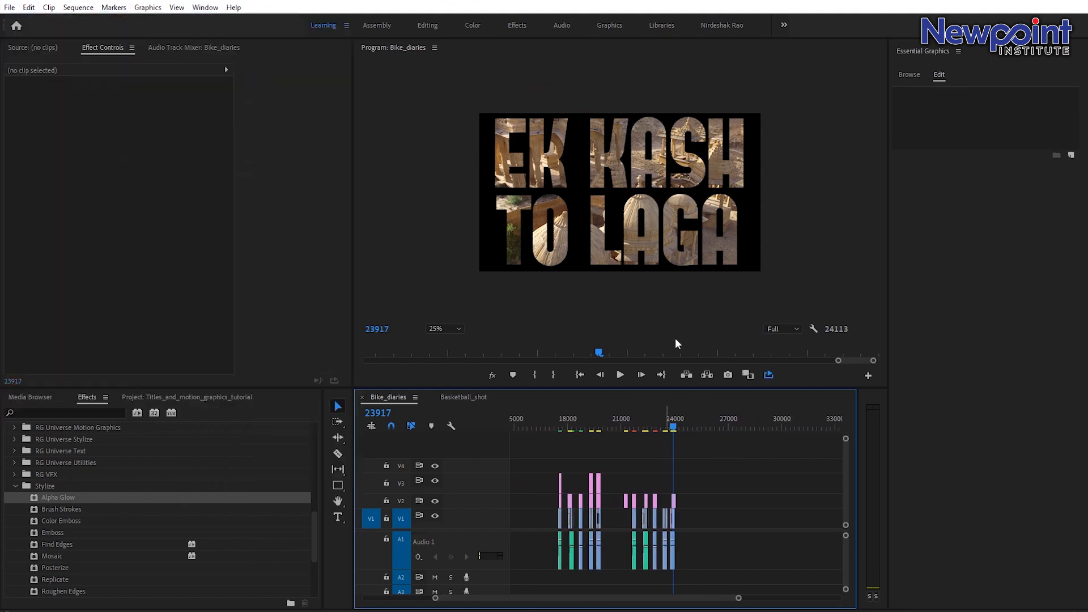
{"action": "left_click", "coordinate": [596, 429]}
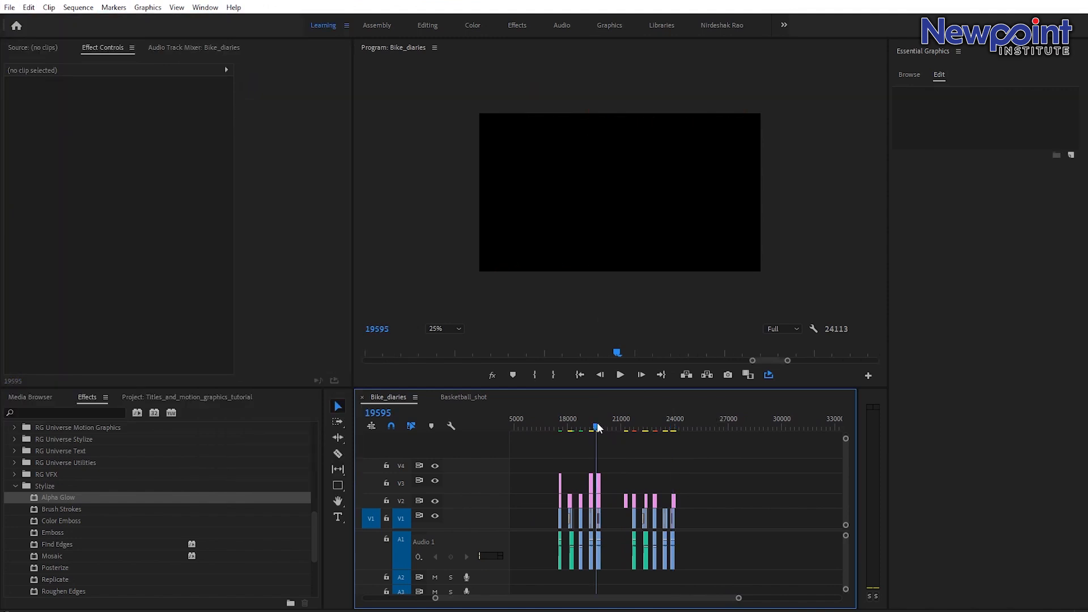
{"action": "left_click", "coordinate": [629, 428]}
{"action": "left_click", "coordinate": [580, 427]}
{"action": "left_click", "coordinate": [626, 428]}
{"action": "left_click_drag", "start_coordinate": [627, 429], "coordinate": [630, 436]}
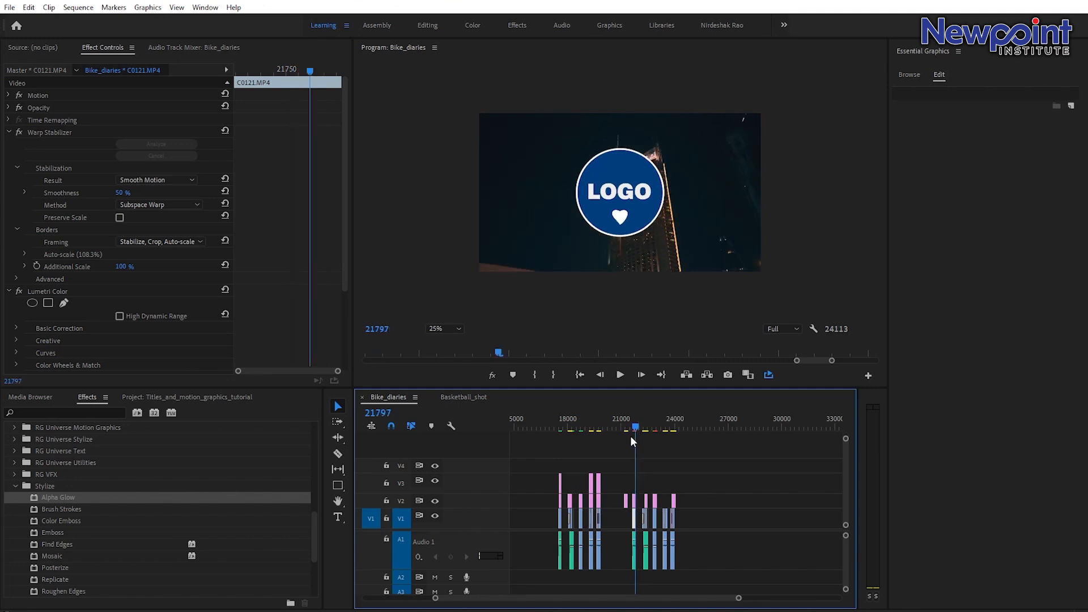